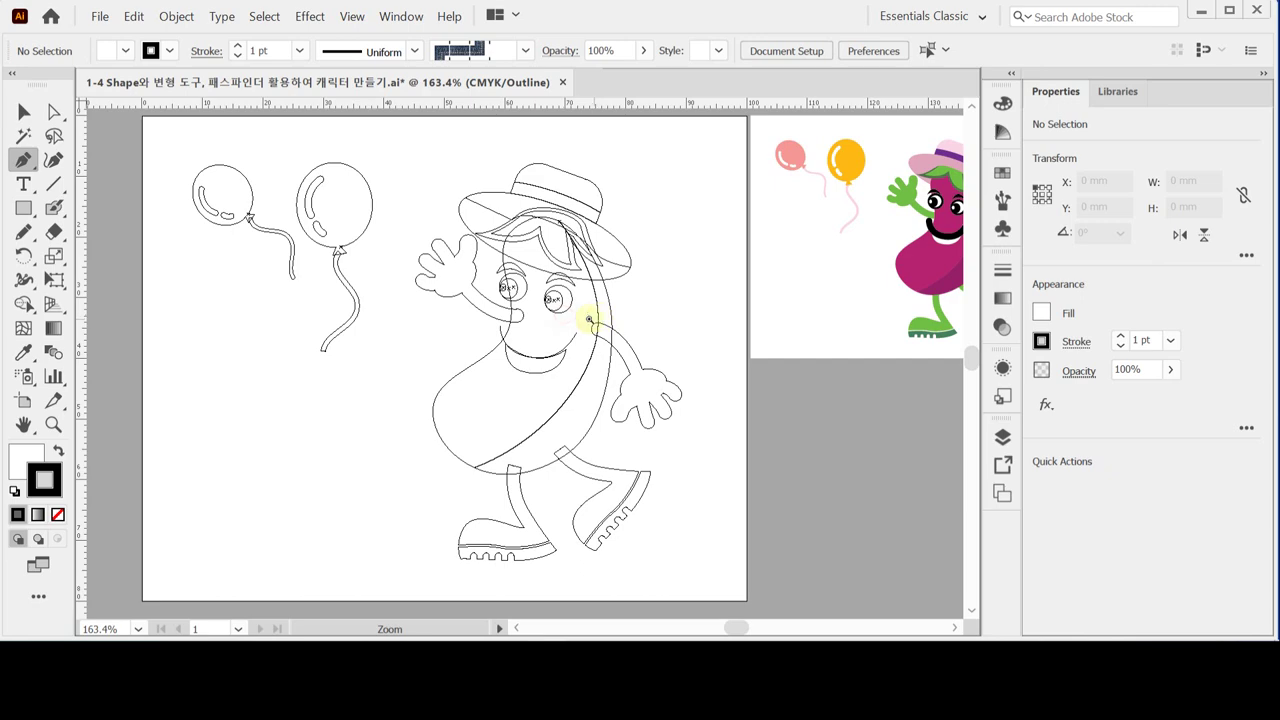
Start a Pen path with its first anchor at the top of the character's body outline.
{"action": "left_click", "coordinate": [563, 315]}
{"action": "left_click", "coordinate": [526, 337]}
{"action": "left_click_drag", "start_coordinate": [529, 349], "coordinate": [552, 257]}
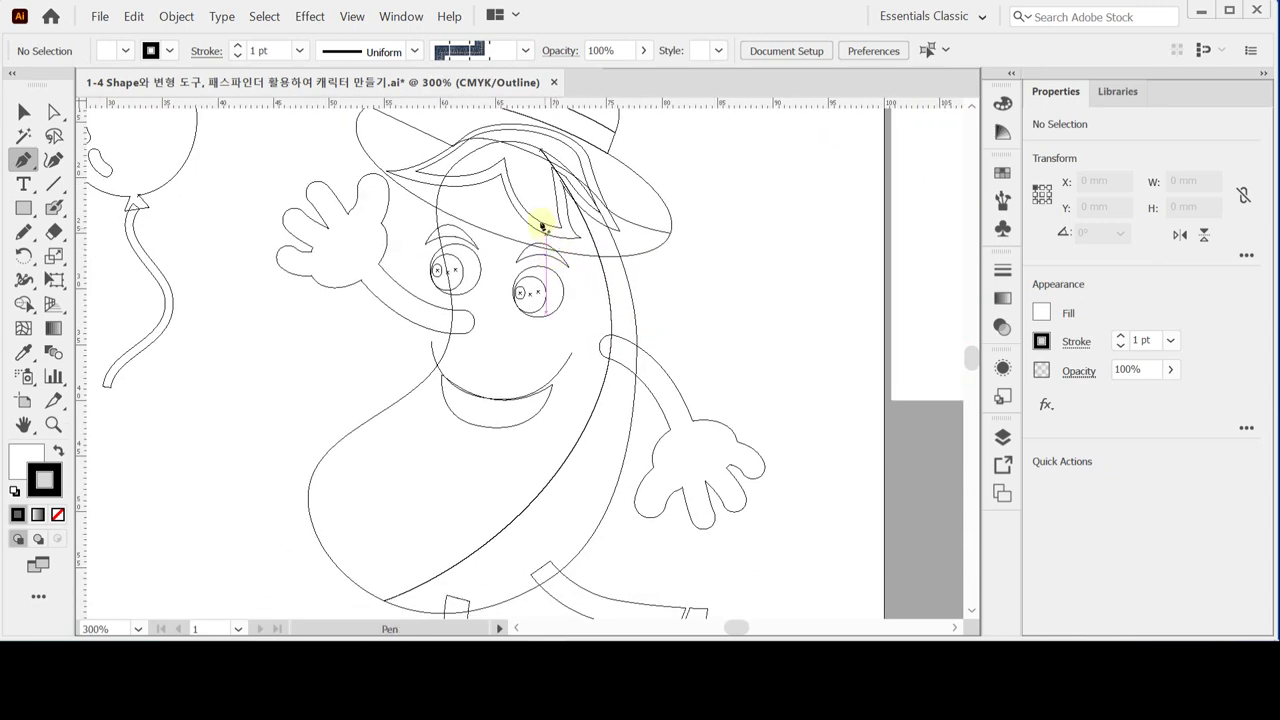
{"action": "left_click", "coordinate": [501, 144]}
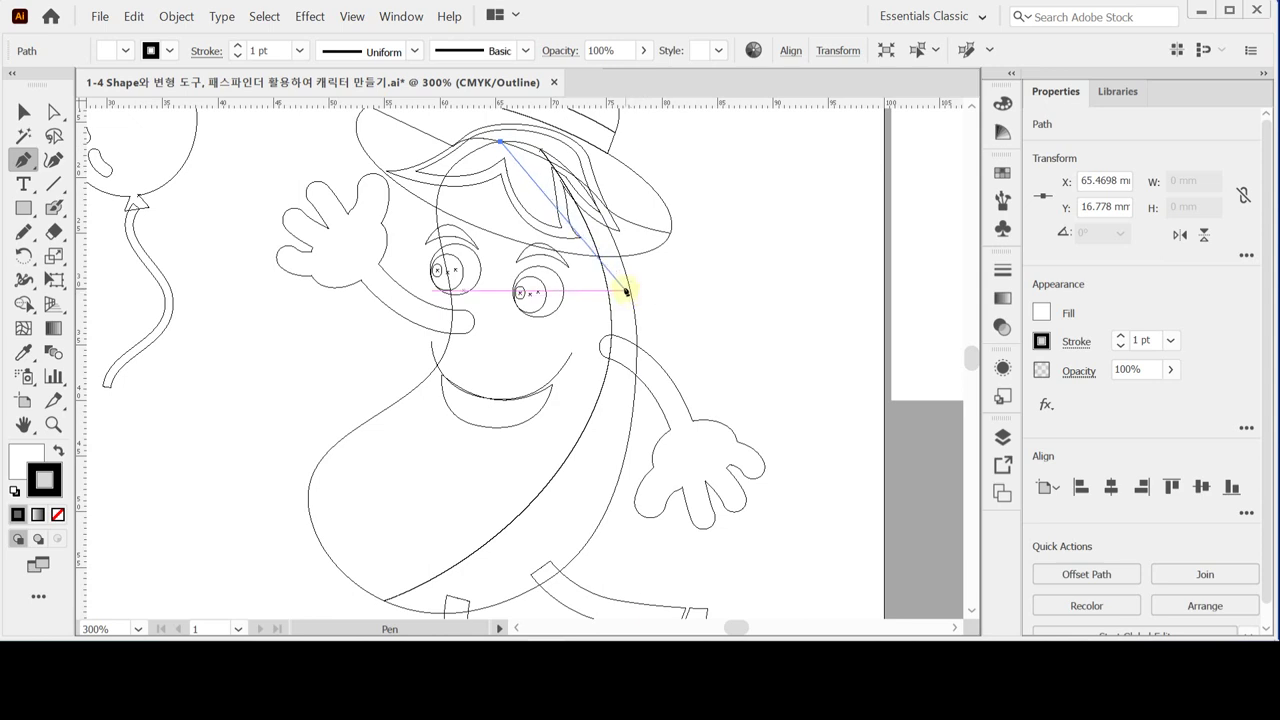
{"action": "left_click_drag", "start_coordinate": [623, 294], "coordinate": [614, 271]}
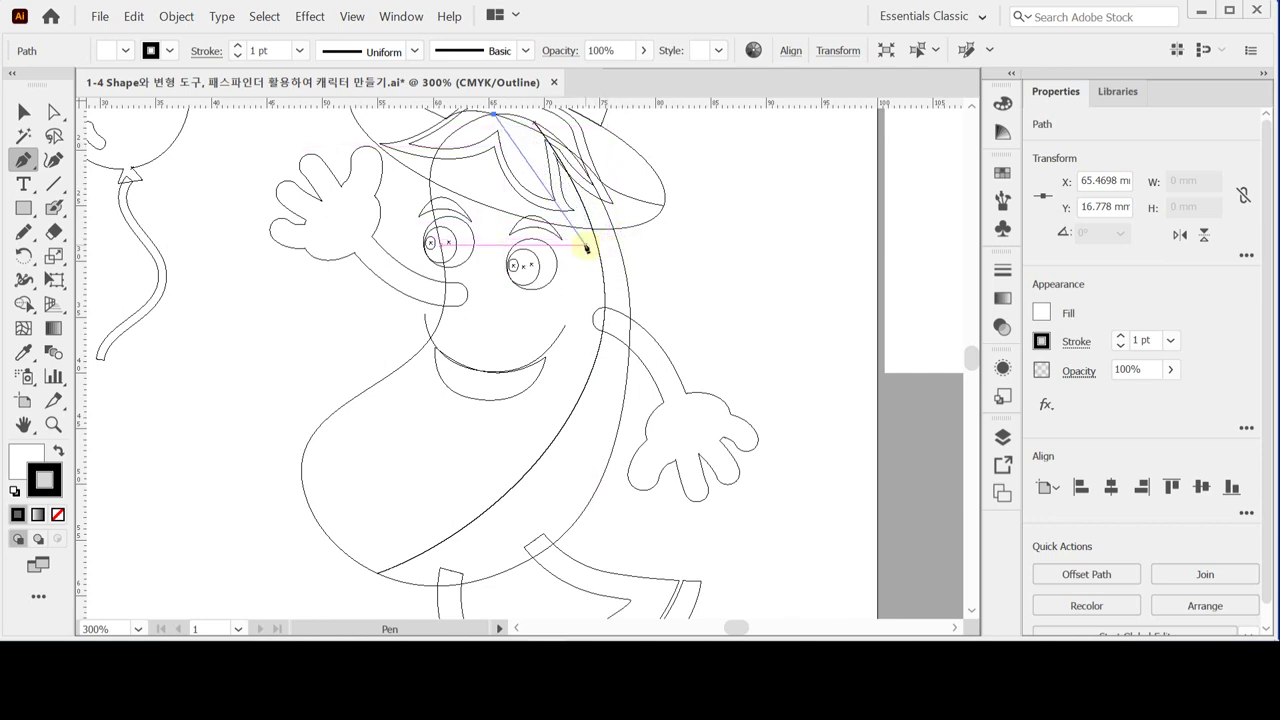
{"action": "scroll", "coordinate": [582, 247], "scroll_direction": "up", "scroll_amount": 1}
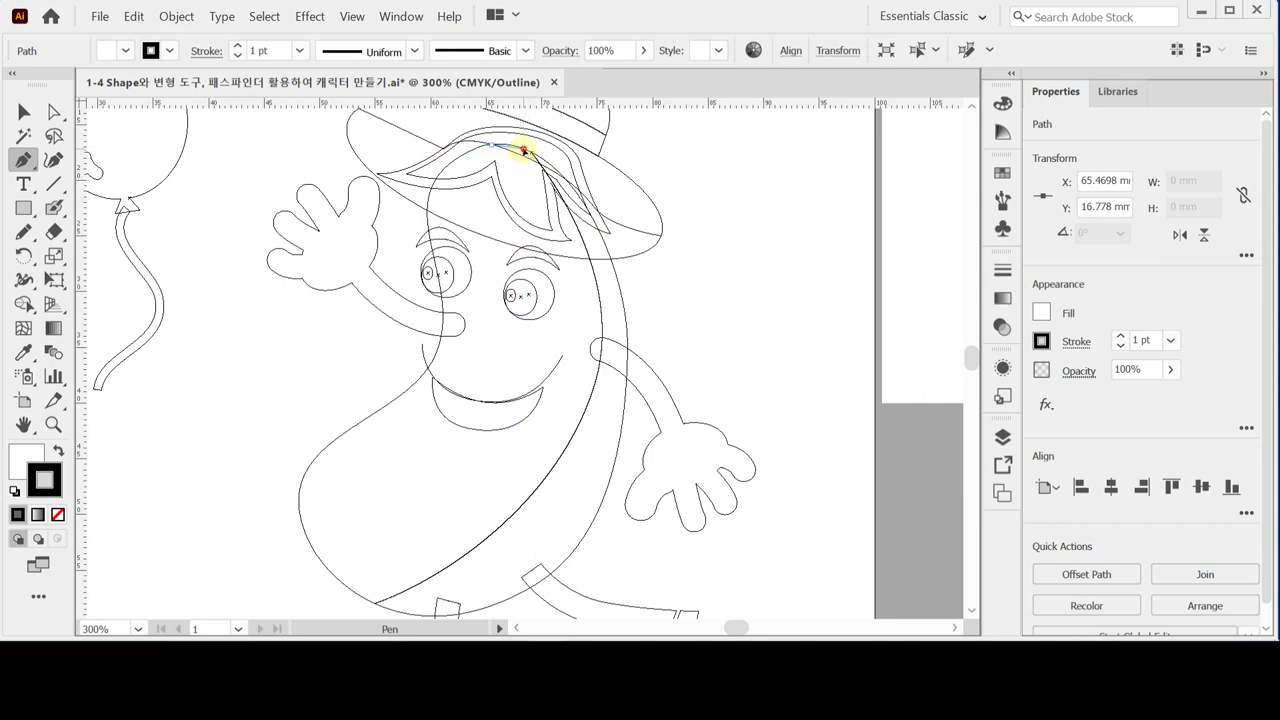
{"action": "left_click_drag", "start_coordinate": [526, 151], "coordinate": [545, 163]}
{"action": "left_click_drag", "start_coordinate": [588, 208], "coordinate": [593, 222]}
{"action": "left_click_drag", "start_coordinate": [614, 265], "coordinate": [626, 313]}
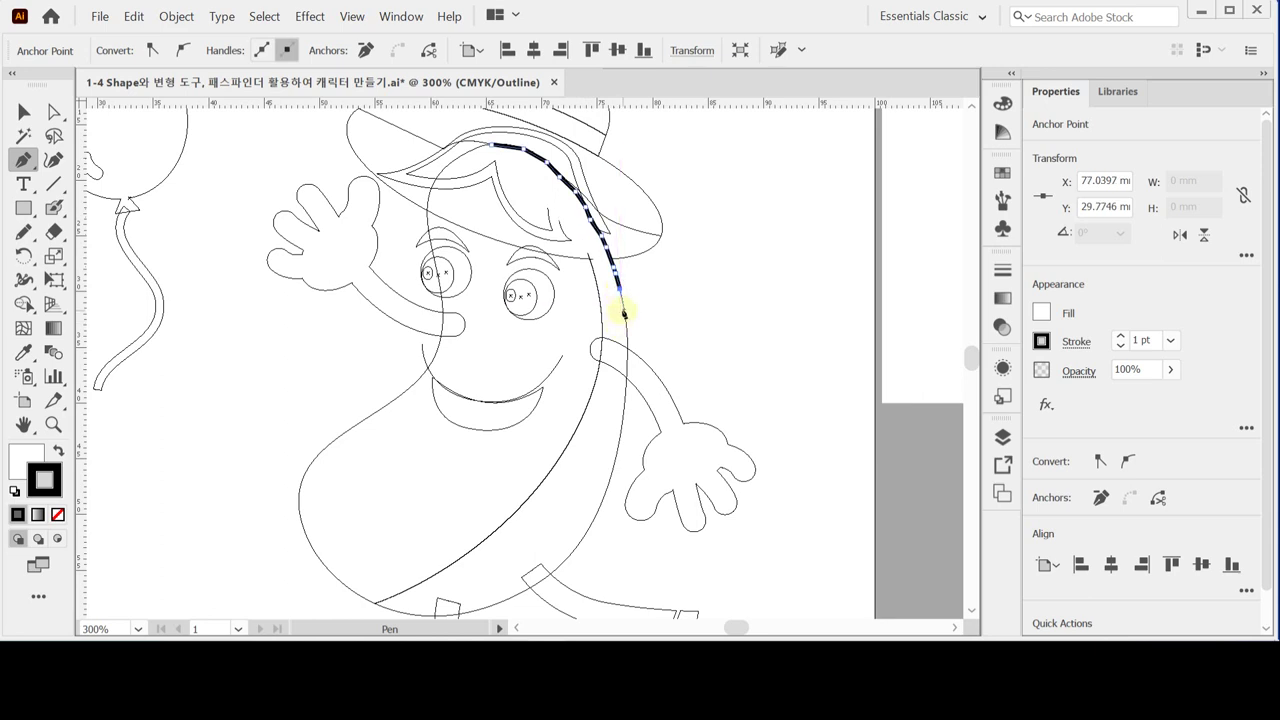
{"action": "left_click", "coordinate": [624, 312]}
{"action": "key", "text": "ctrl+z"}
{"action": "key", "text": "ctrl+z"}
{"action": "key", "text": "ctrl+z"}
{"action": "key", "text": "ctrl+z"}
{"action": "key", "text": "ctrl+z"}
{"action": "key", "text": "ctrl+z"}
{"action": "key", "text": "ctrl+z"}
{"action": "key", "text": "ctrl+z"}
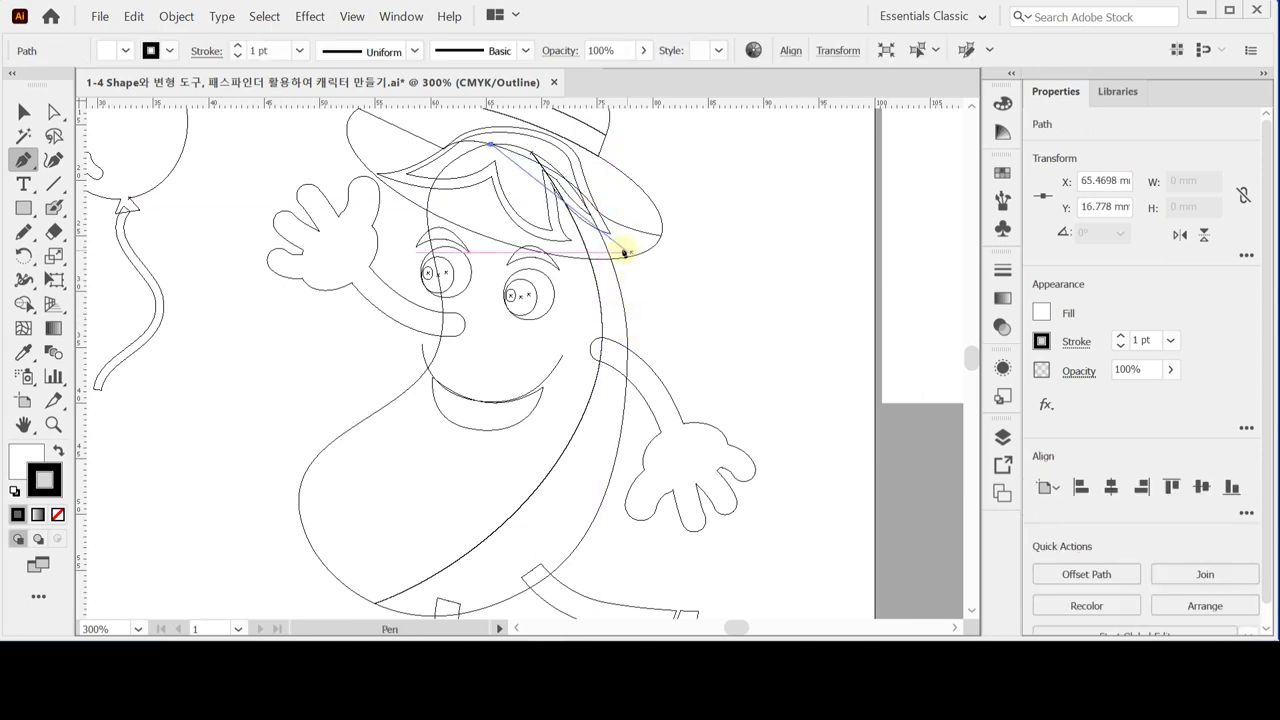
Trace the body's right edge with long curved Pen segments, from the head down to the underside between the legs.
{"action": "left_click_drag", "start_coordinate": [609, 253], "coordinate": [647, 367]}
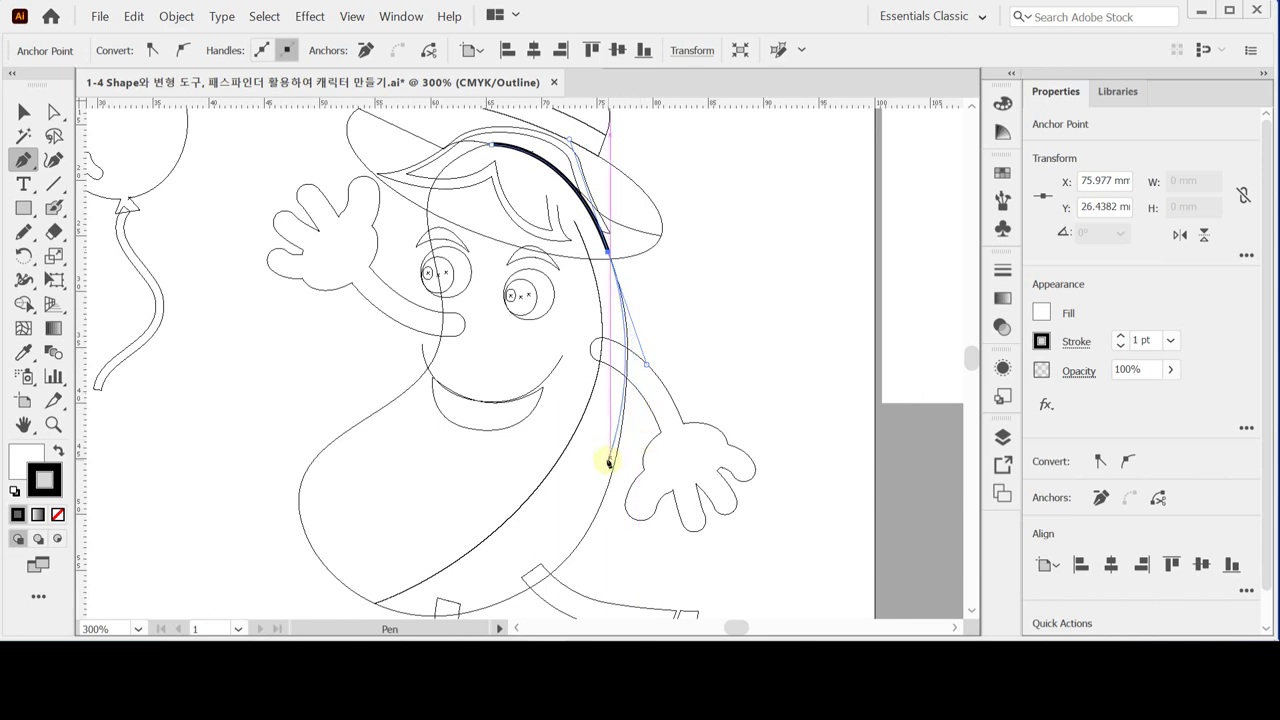
{"action": "left_click_drag", "start_coordinate": [589, 466], "coordinate": [640, 377]}
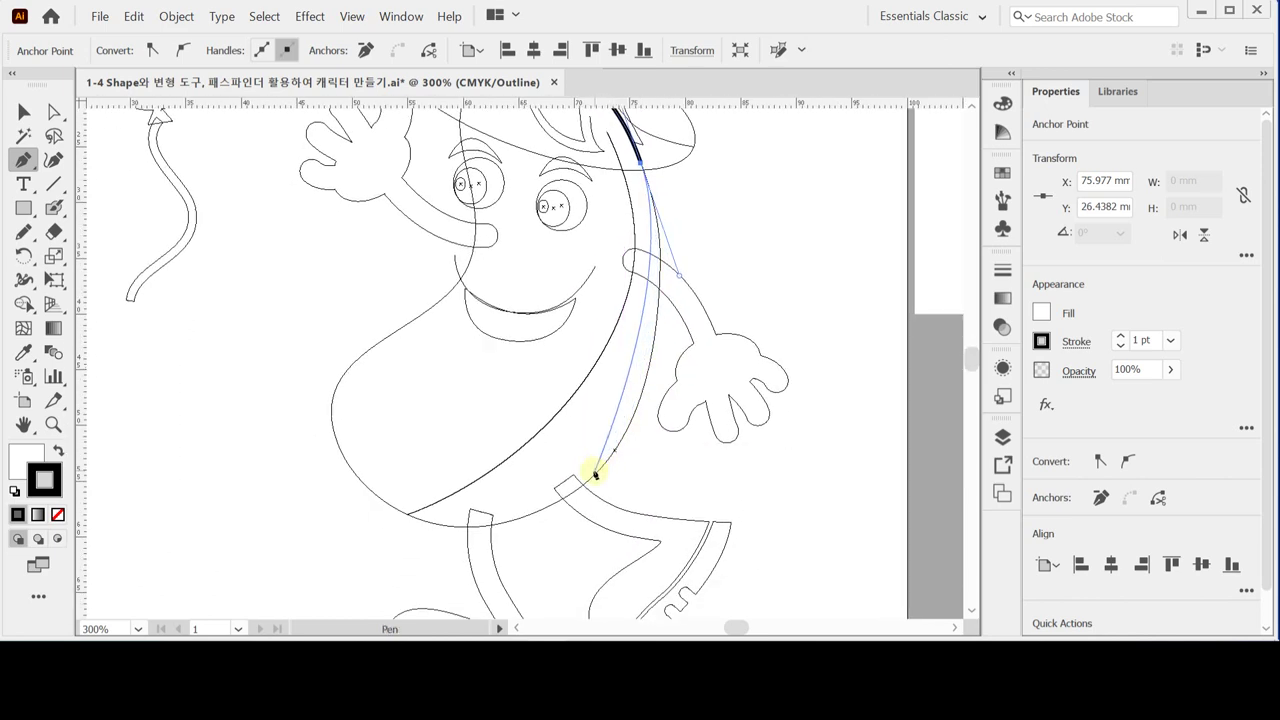
{"action": "key", "text": "ctrl+minus"}
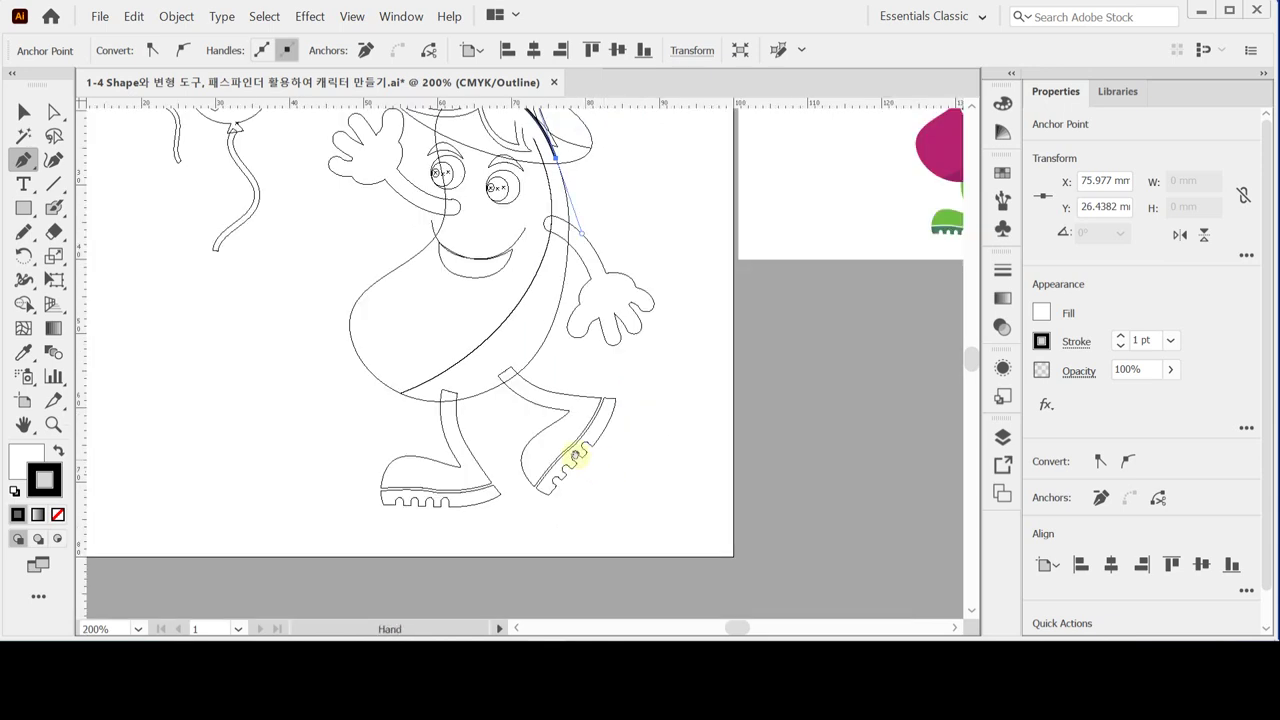
{"action": "left_click_drag", "start_coordinate": [531, 380], "coordinate": [563, 410]}
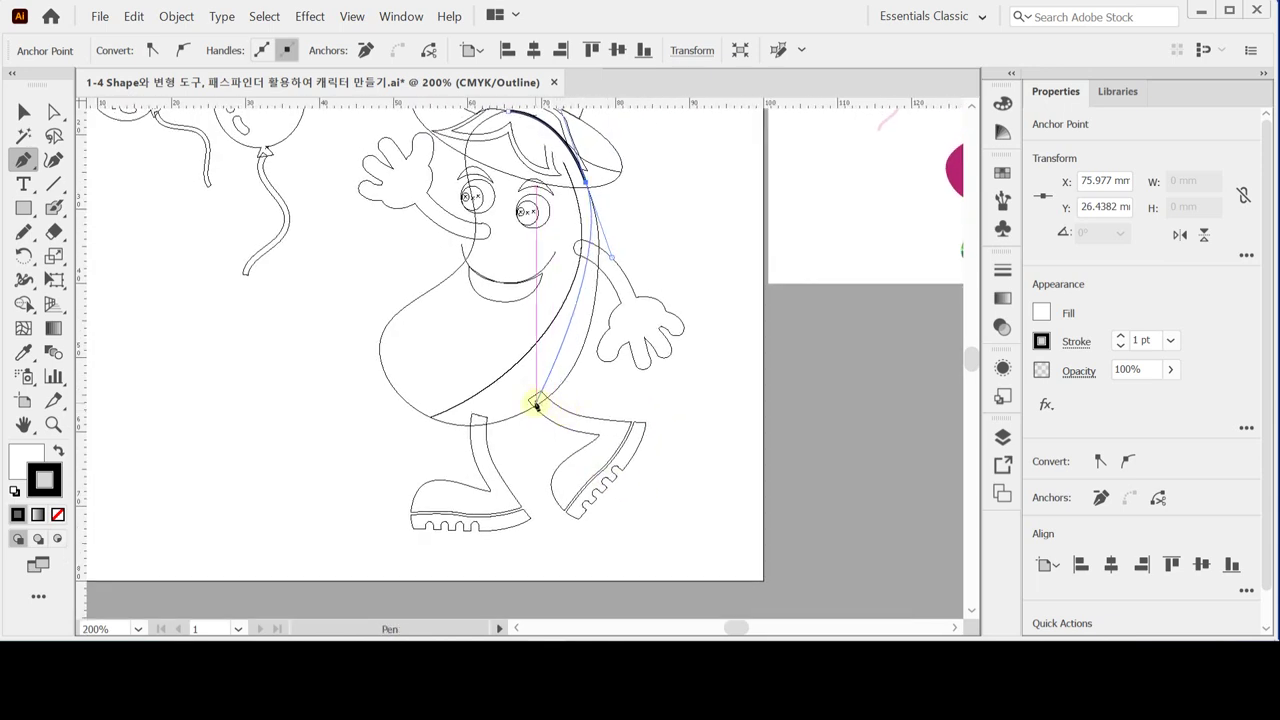
{"action": "left_click_drag", "start_coordinate": [510, 422], "coordinate": [420, 447]}
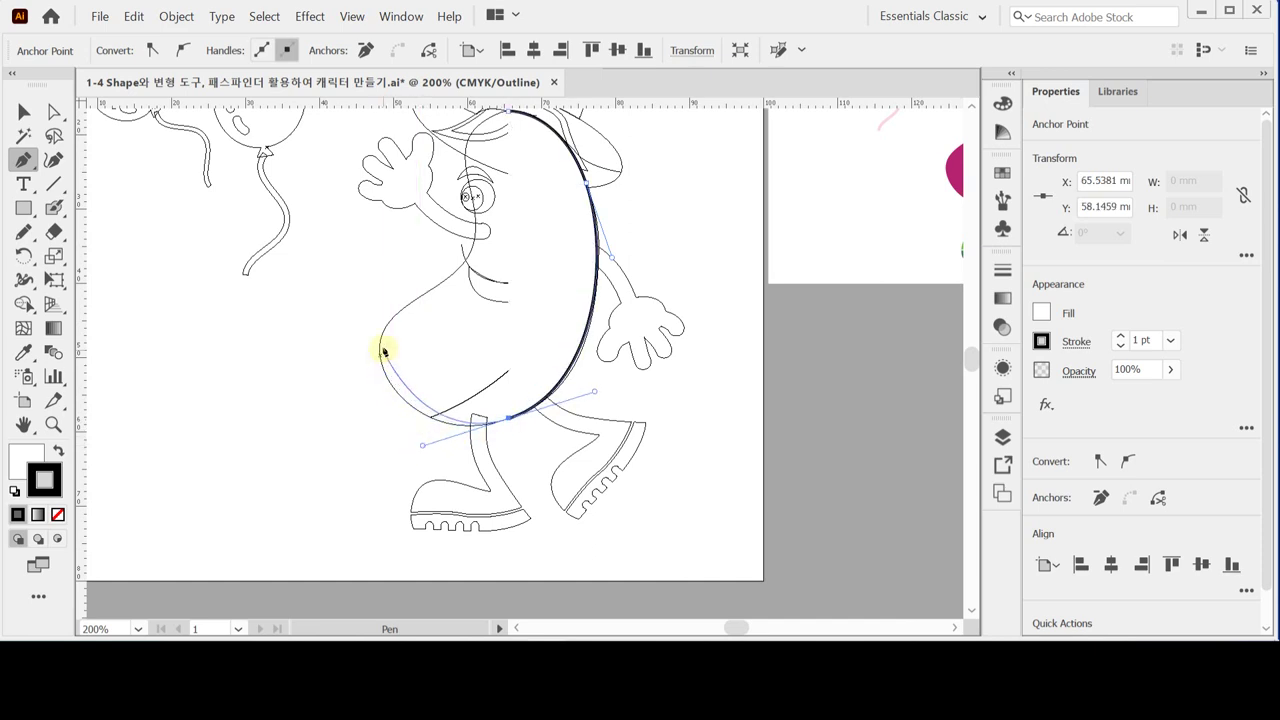
Continue the body path around the underside to the lower-left bulge and set its fill to None.
{"action": "left_click_drag", "start_coordinate": [380, 349], "coordinate": [376, 304]}
{"action": "left_click_drag", "start_coordinate": [458, 265], "coordinate": [456, 268]}
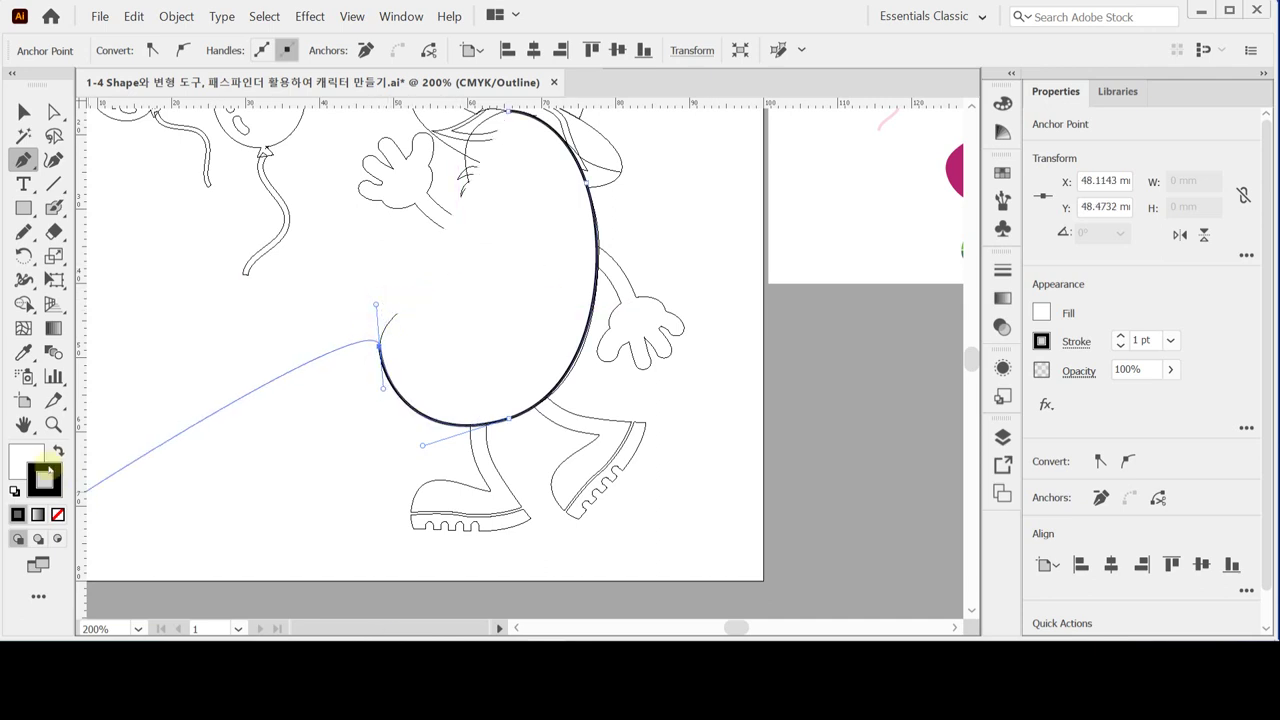
{"action": "left_click", "coordinate": [30, 458]}
{"action": "left_click", "coordinate": [57, 514]}
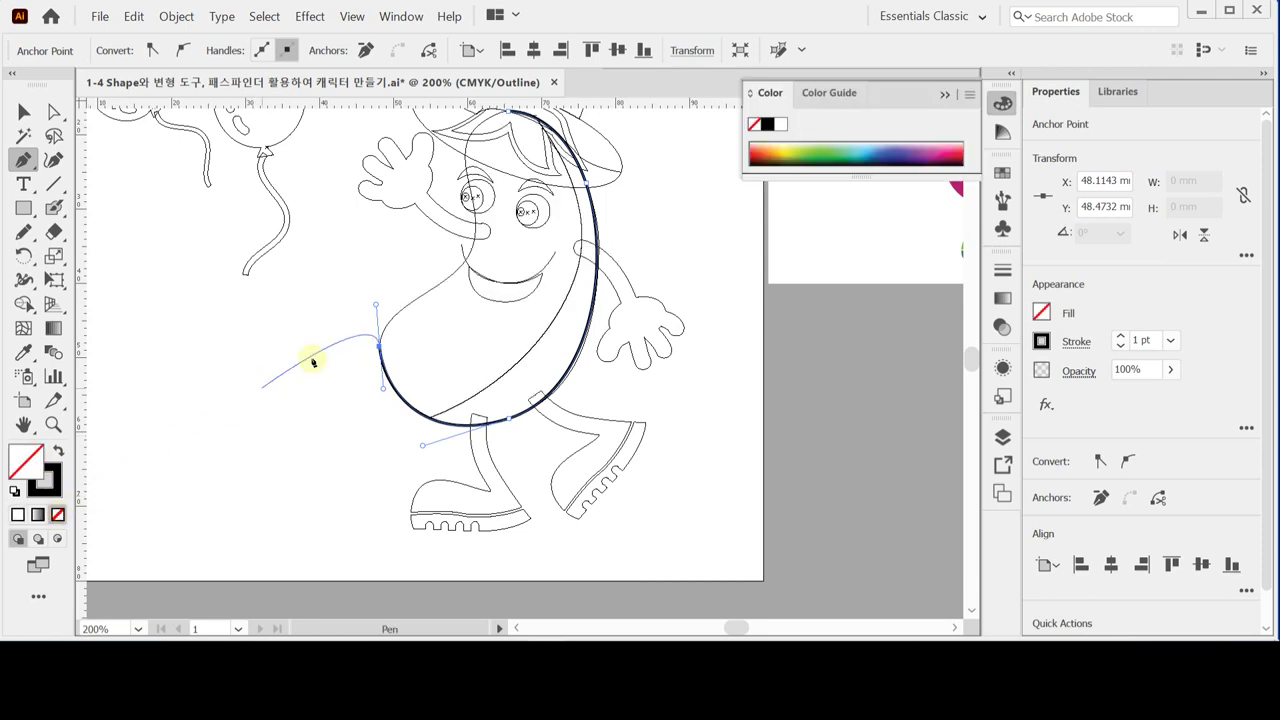
Trace the body's left side through the neck and face edge, and close the path at its starting anchor.
{"action": "left_click_drag", "start_coordinate": [463, 263], "coordinate": [457, 286]}
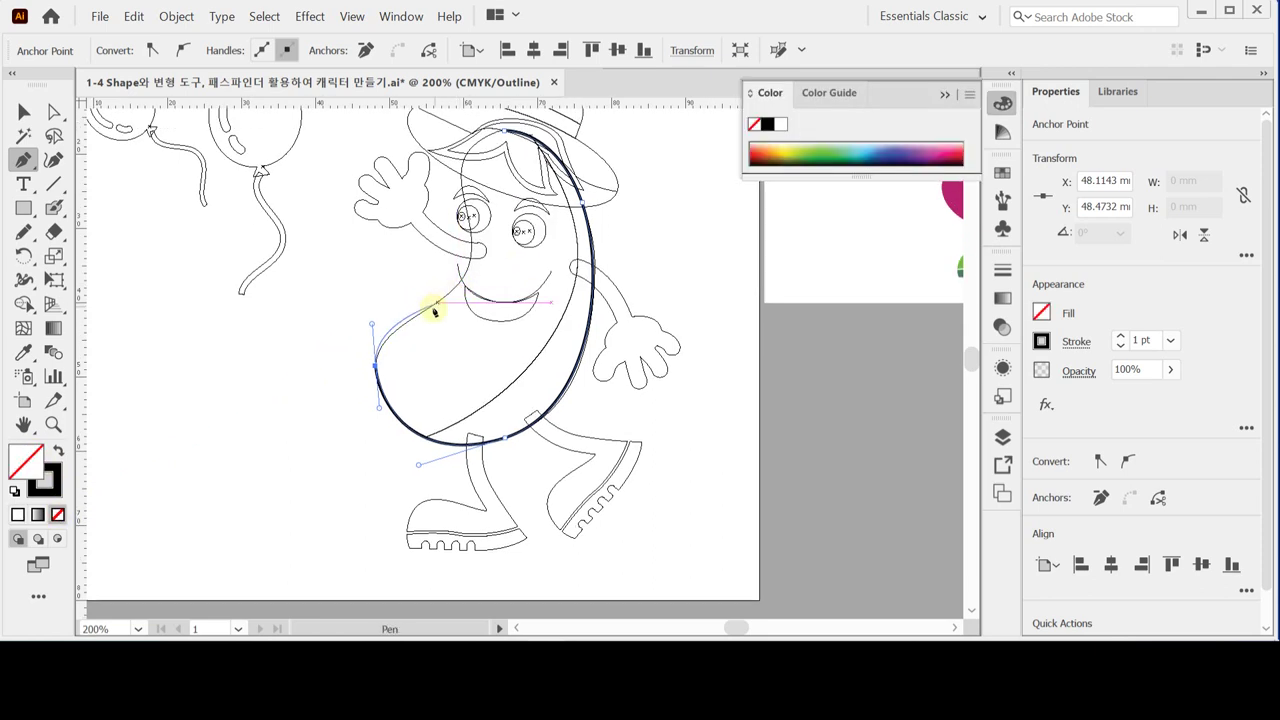
{"action": "mouse_move", "coordinate": [463, 286]}
{"action": "left_mouse_down"}
{"action": "mouse_move", "coordinate": [483, 248]}
{"action": "mouse_move", "coordinate": [465, 275]}
{"action": "left_mouse_up"}
{"action": "key", "text": "ctrl"}
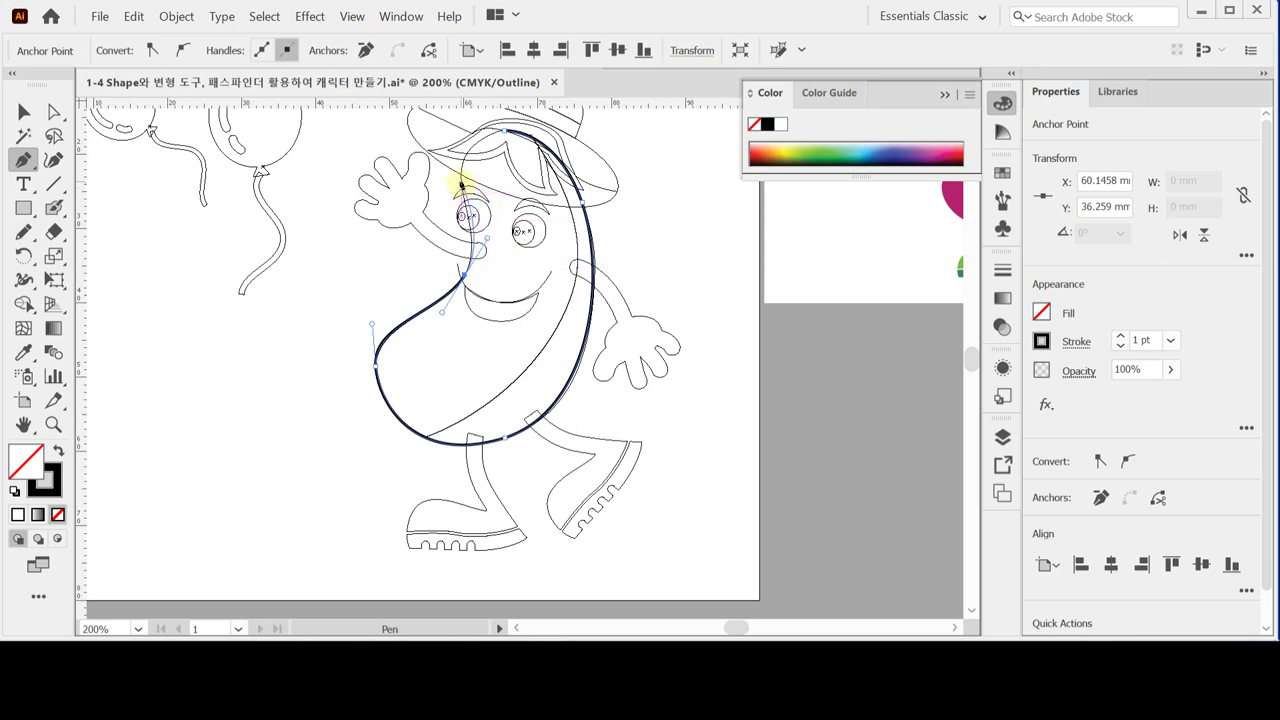
{"action": "left_click_drag", "start_coordinate": [462, 170], "coordinate": [463, 134]}
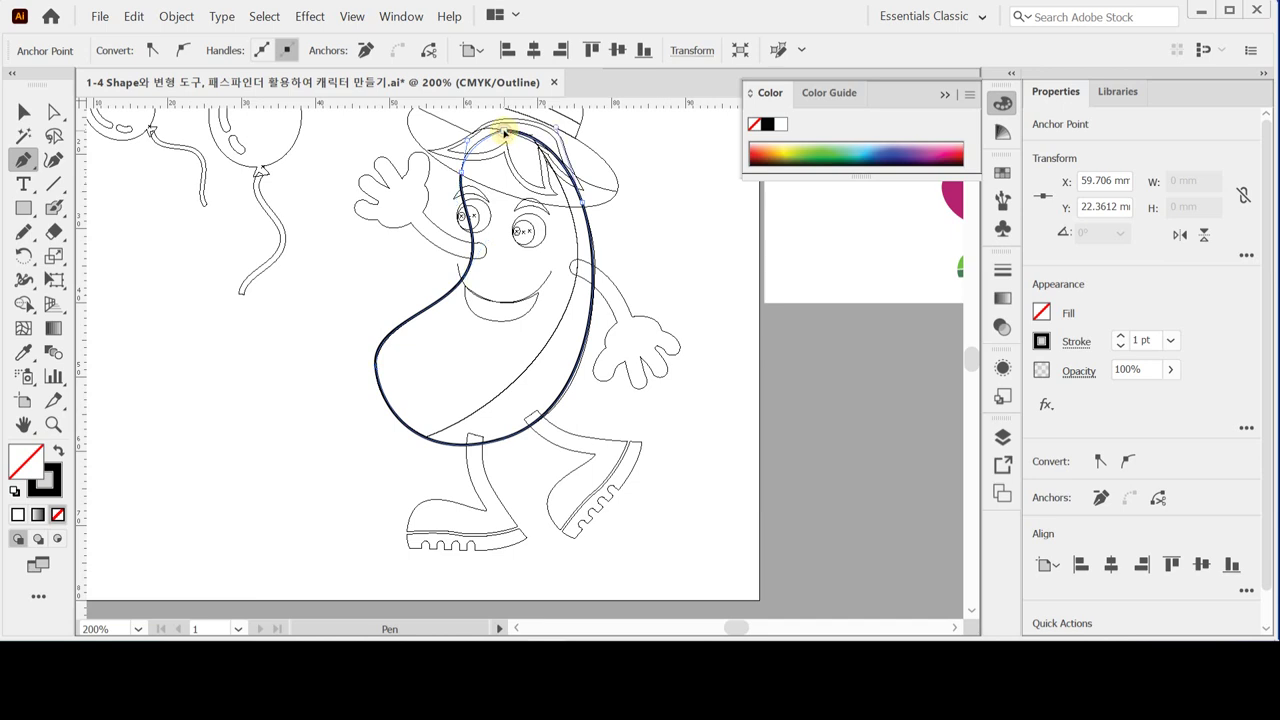
{"action": "left_click_drag", "start_coordinate": [506, 133], "coordinate": [521, 148]}
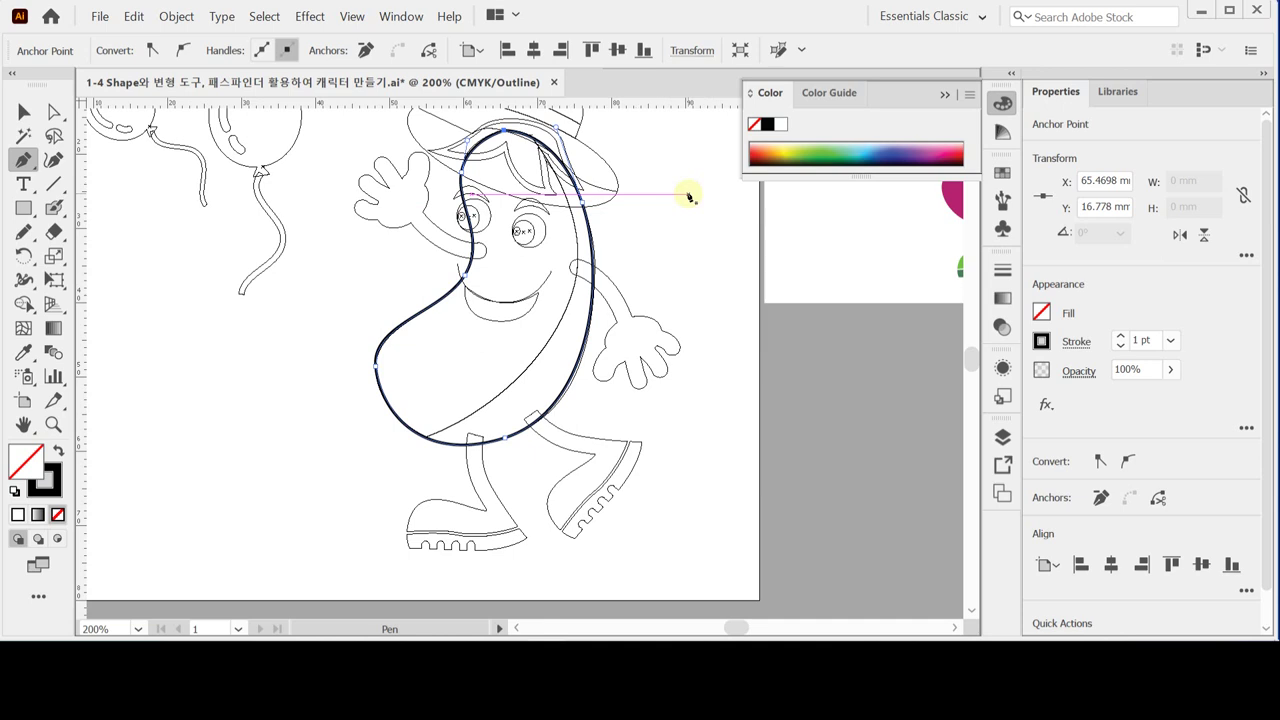
{"action": "key", "text": "Caps_Lock"}
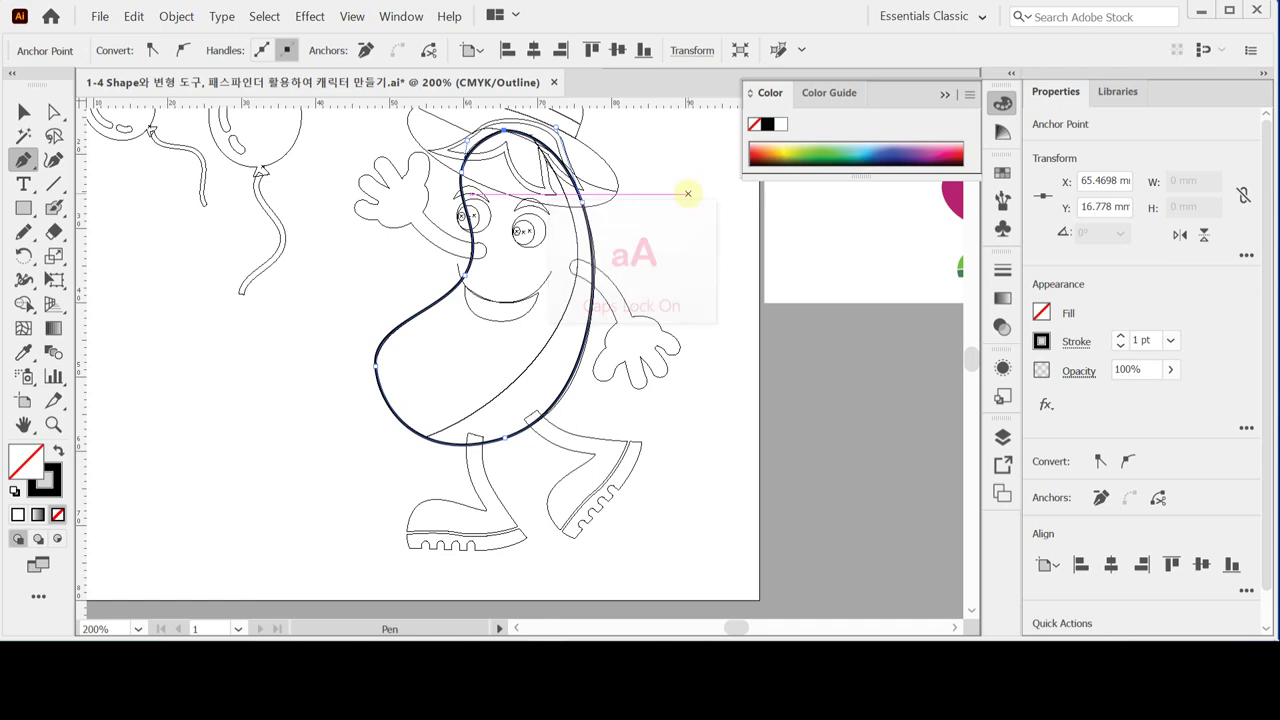
{"action": "key", "text": "Caps_Lock"}
{"action": "key", "text": "Caps_Lock"}
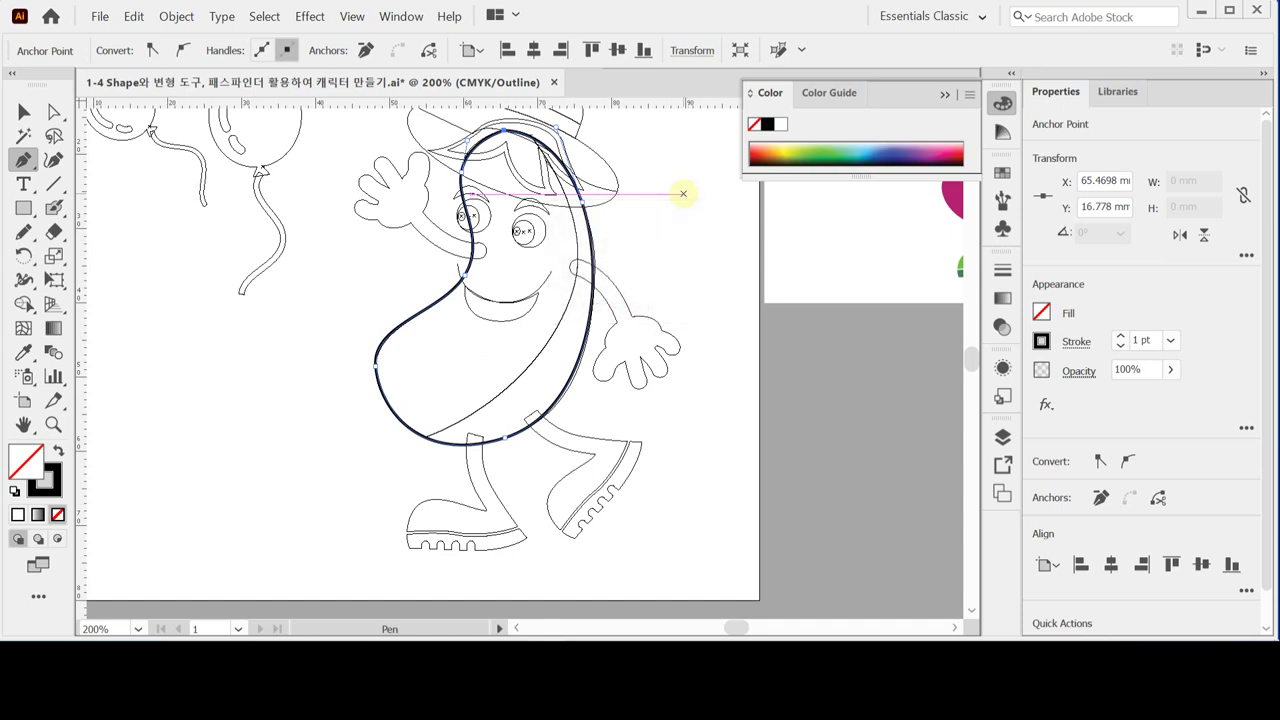
{"action": "key", "text": "Caps_Lock"}
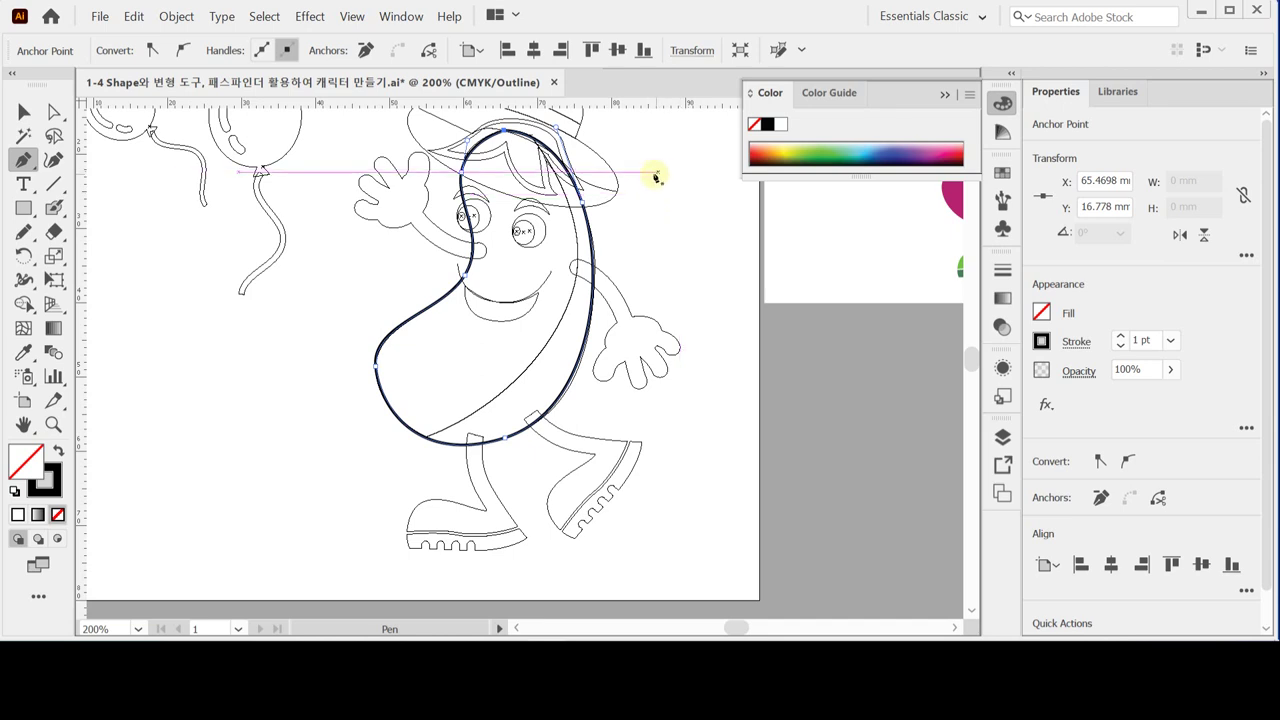
Draw an open Pen curve from above the head along the inner shading line, extending past the body's lower left edge.
{"action": "left_click_drag", "start_coordinate": [654, 174], "coordinate": [659, 195]}
{"action": "key", "text": "ctrl"}
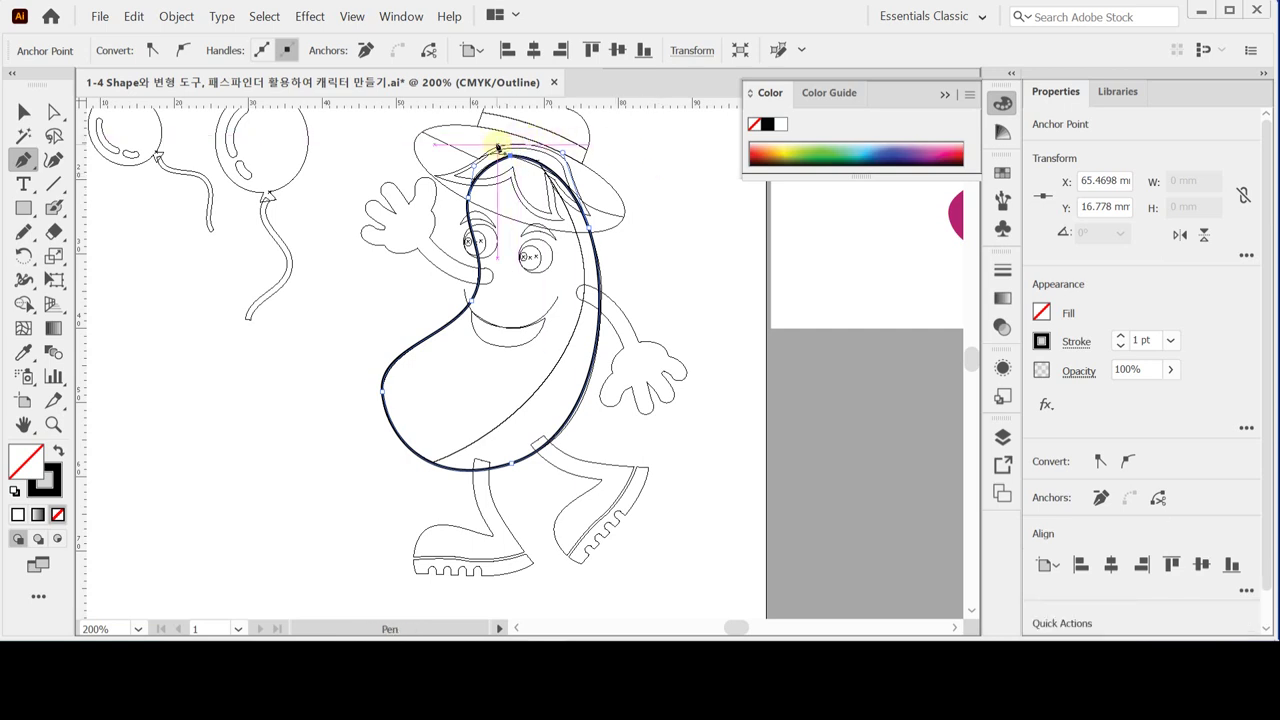
{"action": "left_click", "coordinate": [496, 148]}
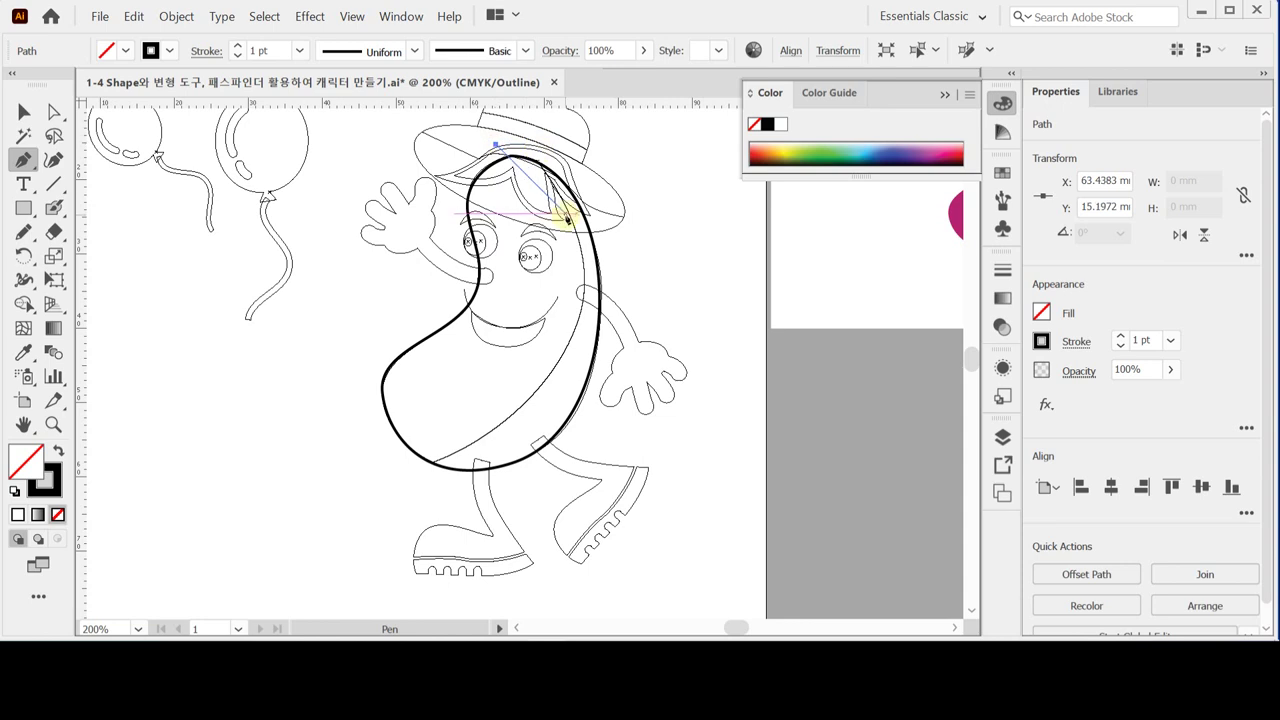
{"action": "left_click_drag", "start_coordinate": [579, 243], "coordinate": [585, 300]}
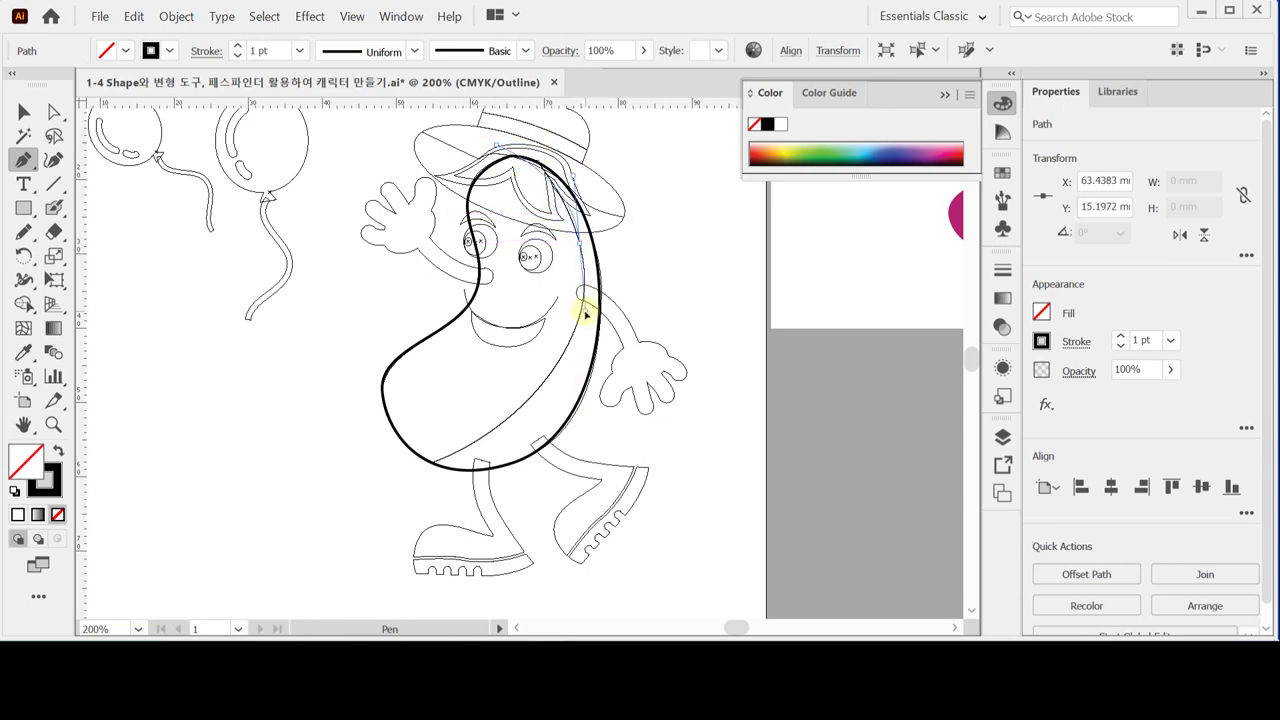
{"action": "left_click", "coordinate": [586, 314]}
{"action": "left_click_drag", "start_coordinate": [496, 431], "coordinate": [405, 494]}
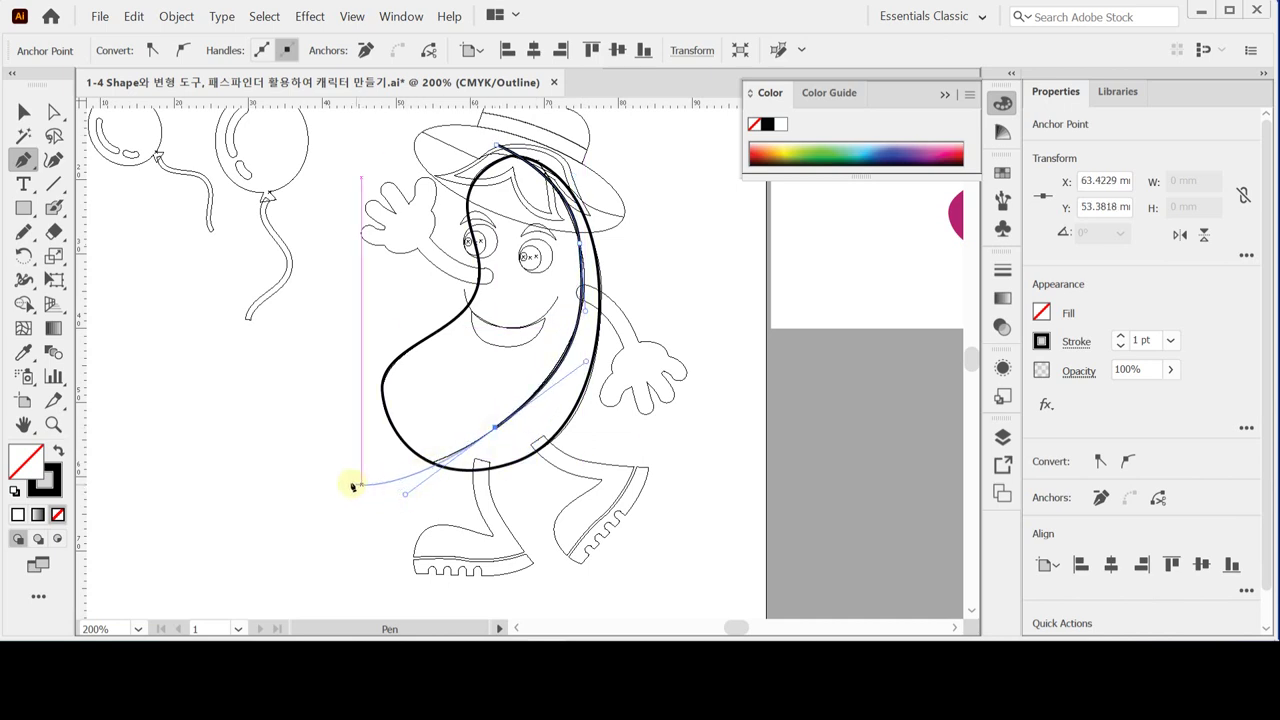
{"action": "left_click_drag", "start_coordinate": [343, 477], "coordinate": [308, 380]}
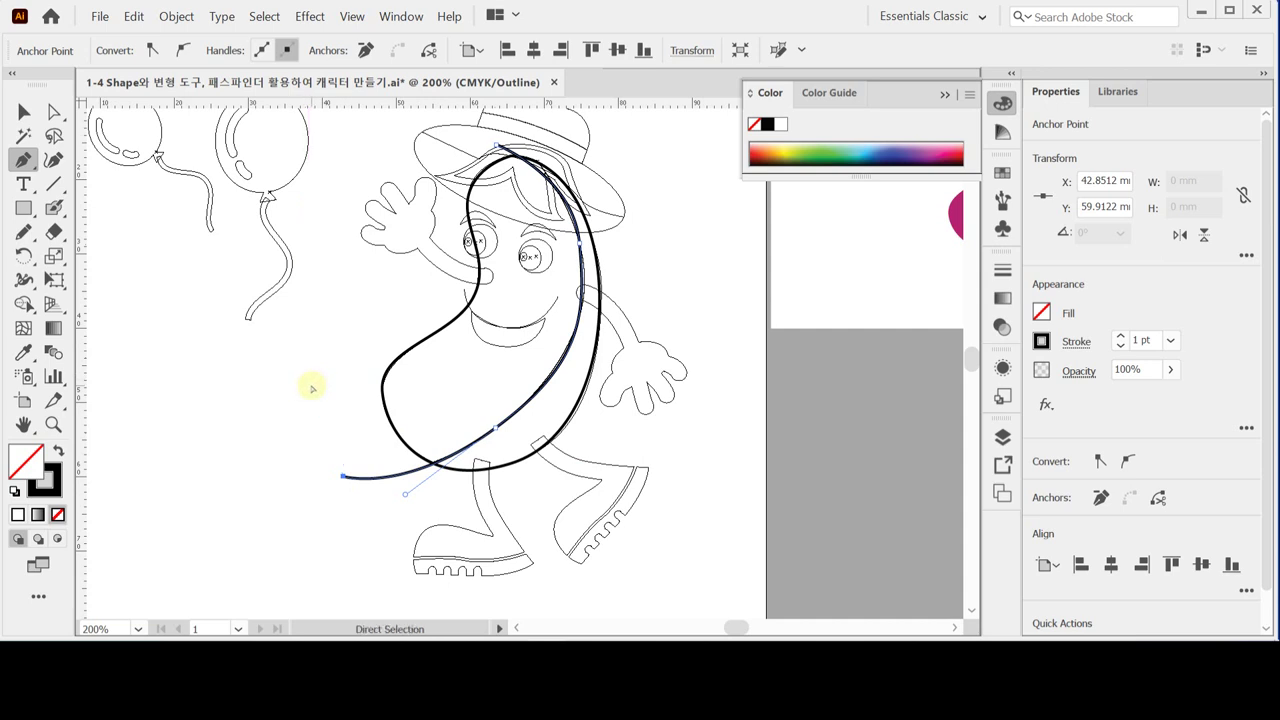
{"action": "left_click", "coordinate": [312, 388], "text": "ctrl"}
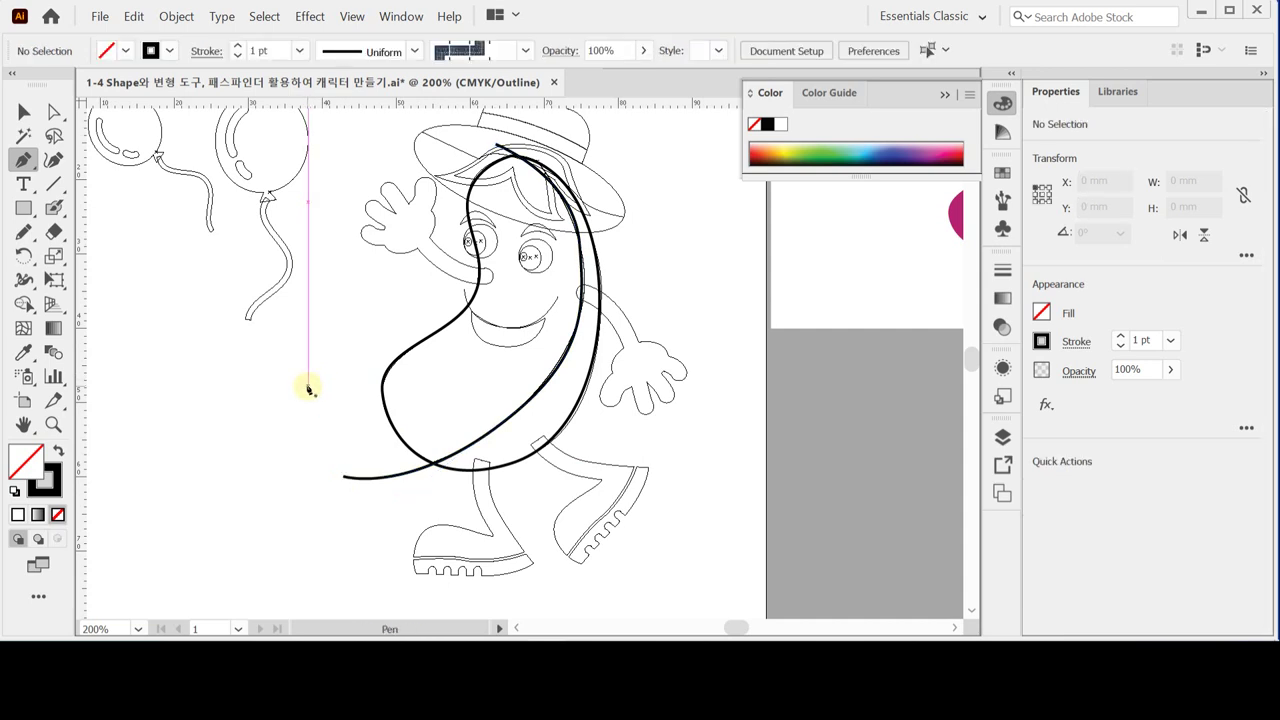
Adjust the shading curve's upper-right anchor and direction handles to fit the template line, and deselect it.
{"action": "left_click", "coordinate": [552, 378], "text": "ctrl"}
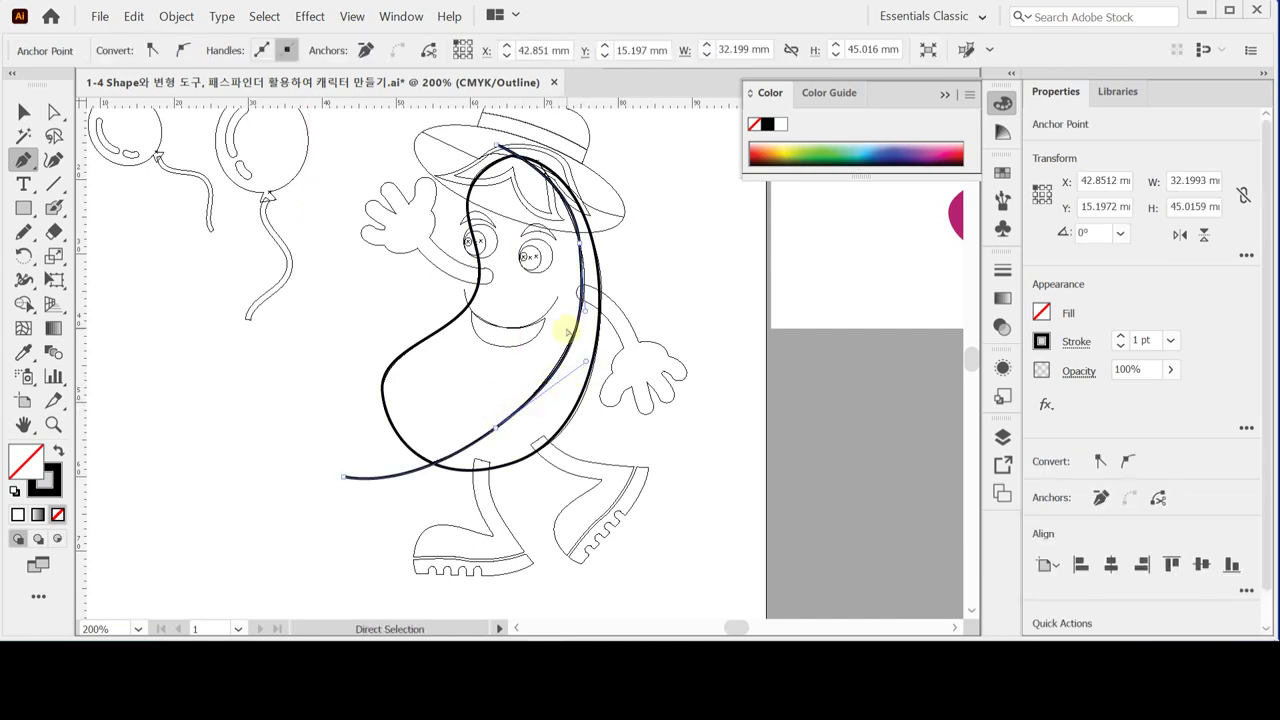
{"action": "left_click_drag", "start_coordinate": [585, 312], "coordinate": [587, 318]}
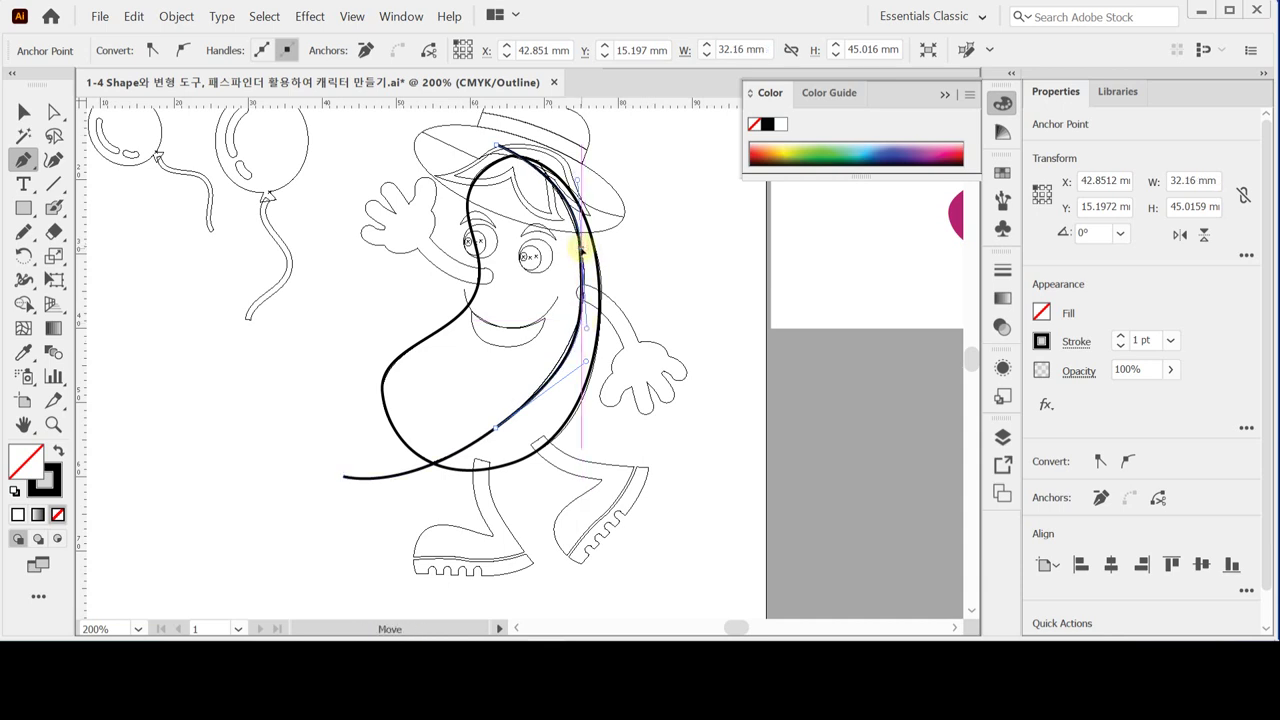
{"action": "left_click", "coordinate": [580, 245]}
{"action": "left_click_drag", "start_coordinate": [580, 245], "coordinate": [579, 239]}
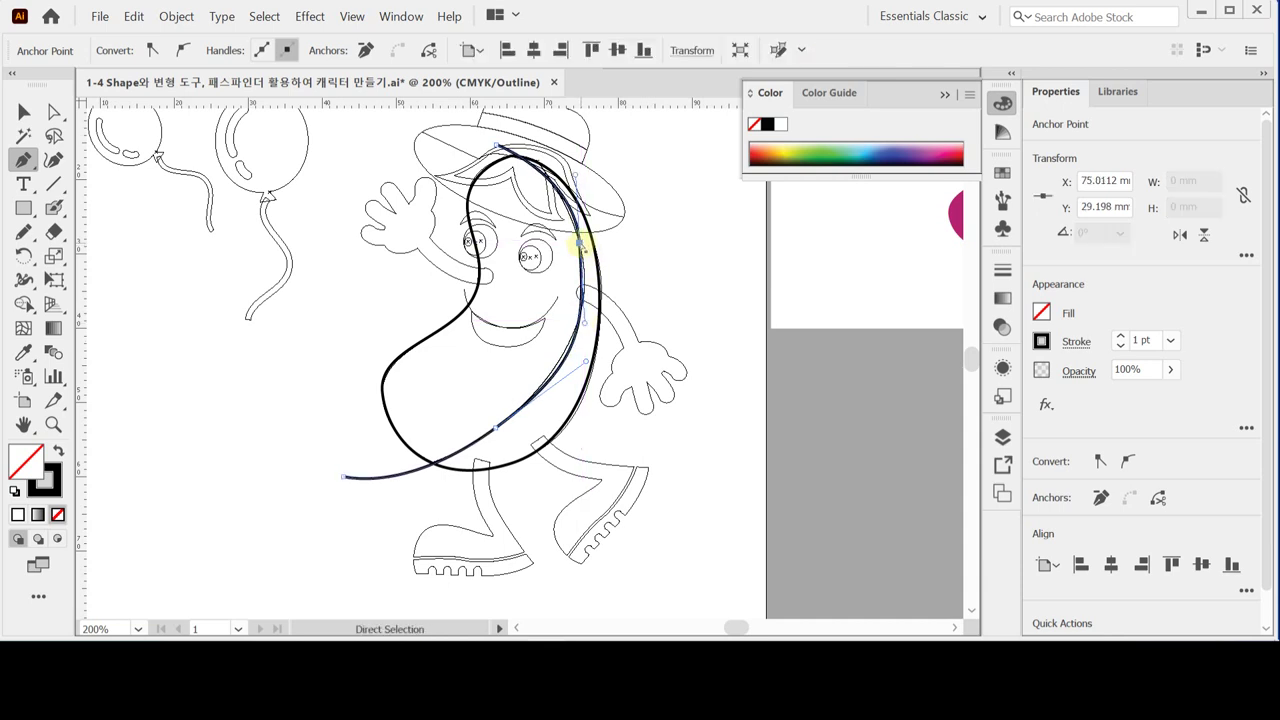
{"action": "left_click_drag", "start_coordinate": [585, 323], "coordinate": [590, 316]}
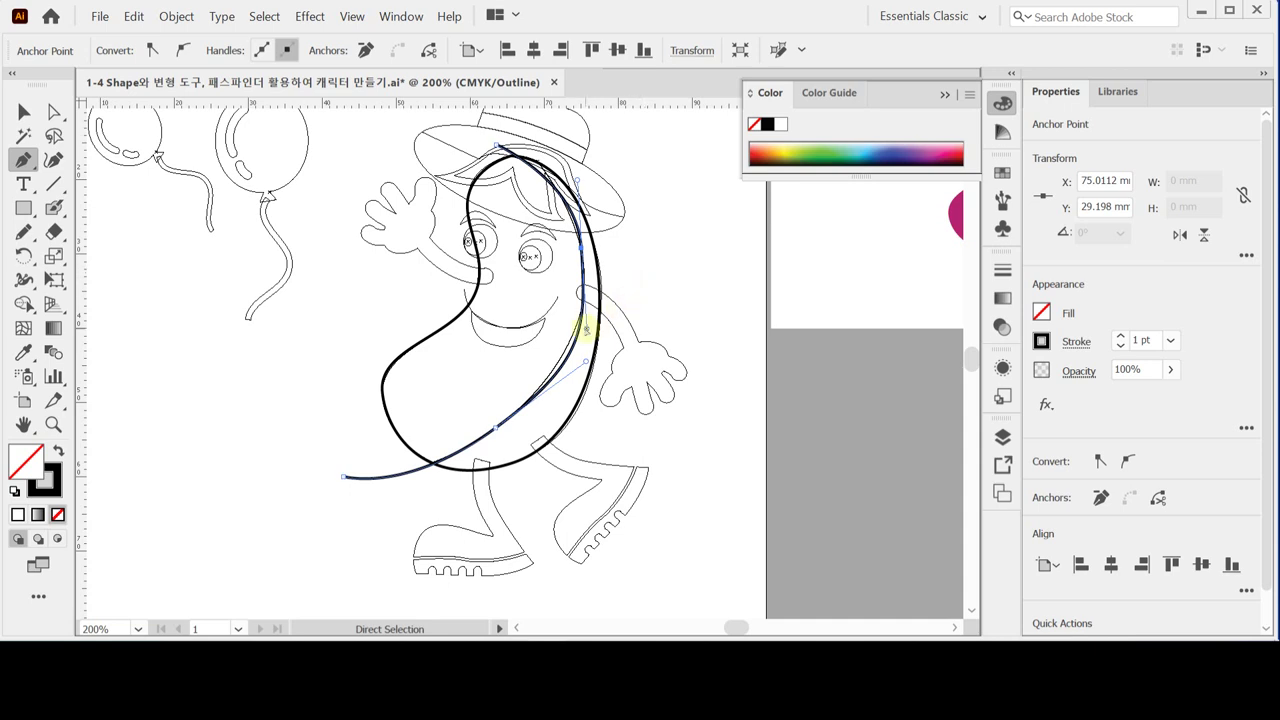
{"action": "mouse_move", "coordinate": [592, 376]}
{"action": "left_mouse_down"}
{"action": "mouse_move", "coordinate": [563, 363]}
{"action": "mouse_move", "coordinate": [573, 372]}
{"action": "left_mouse_up"}
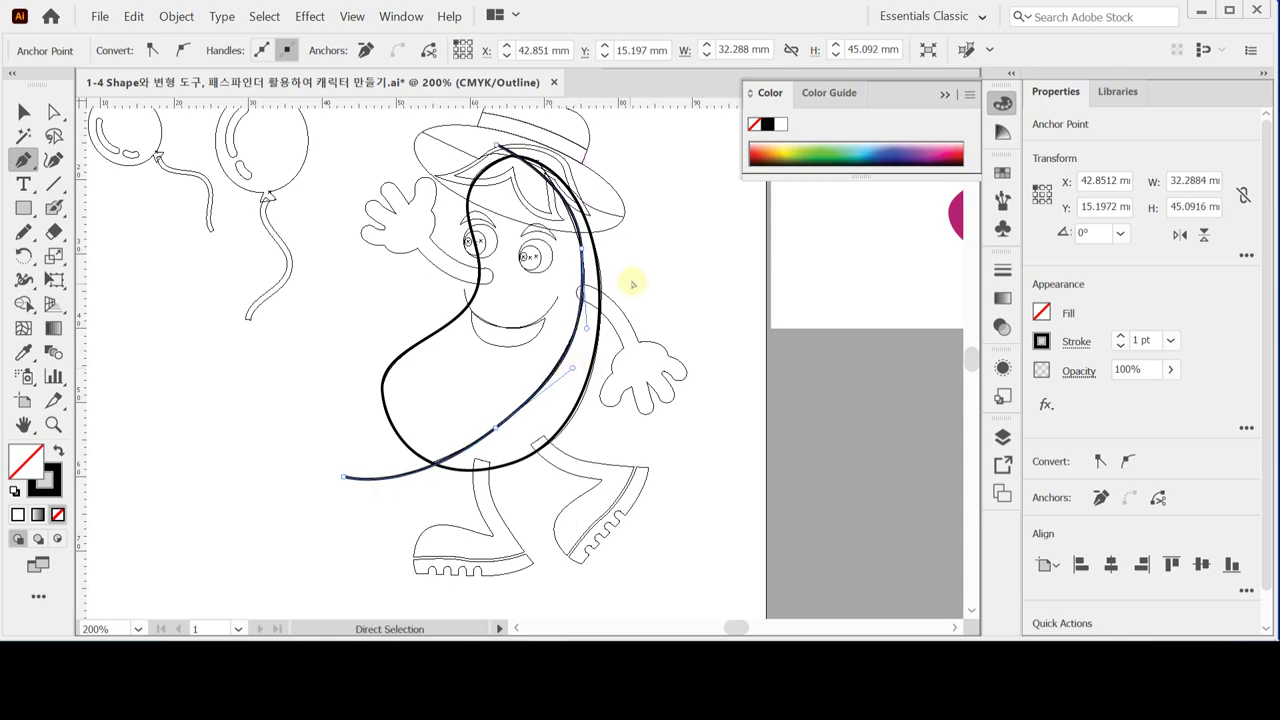
{"action": "left_click", "coordinate": [667, 276], "text": "ctrl"}
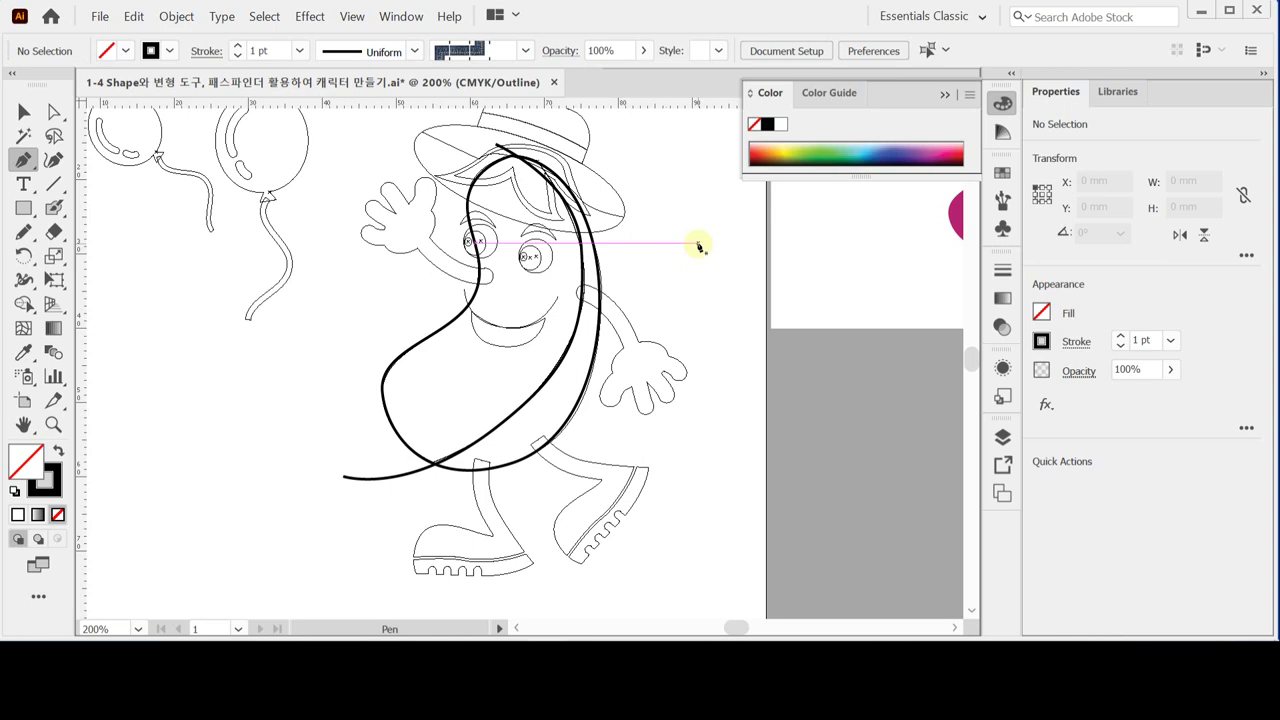
Try dividing the unfilled body path and shading curve with Pathfinder, and undo the division.
{"action": "key", "text": "ctrl"}
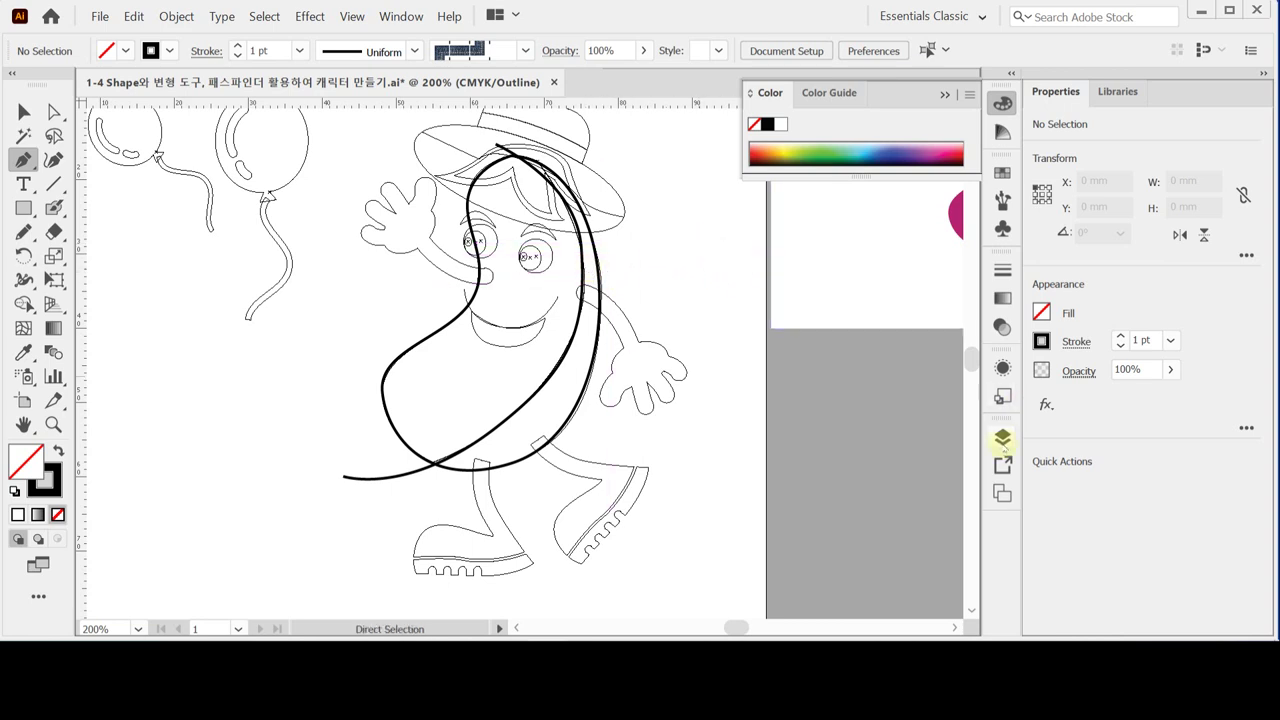
{"action": "left_click_drag", "start_coordinate": [646, 251], "coordinate": [625, 266]}
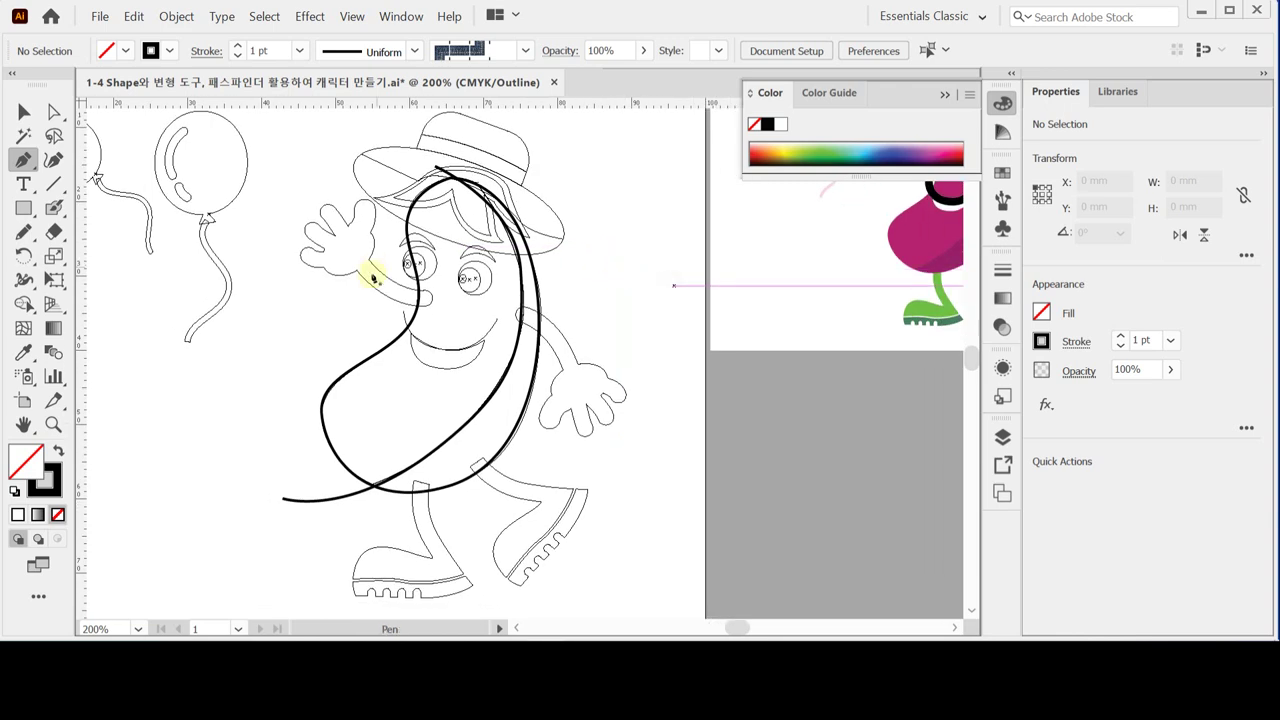
{"action": "left_click", "coordinate": [24, 112]}
{"action": "left_click_drag", "start_coordinate": [333, 377], "coordinate": [495, 495]}
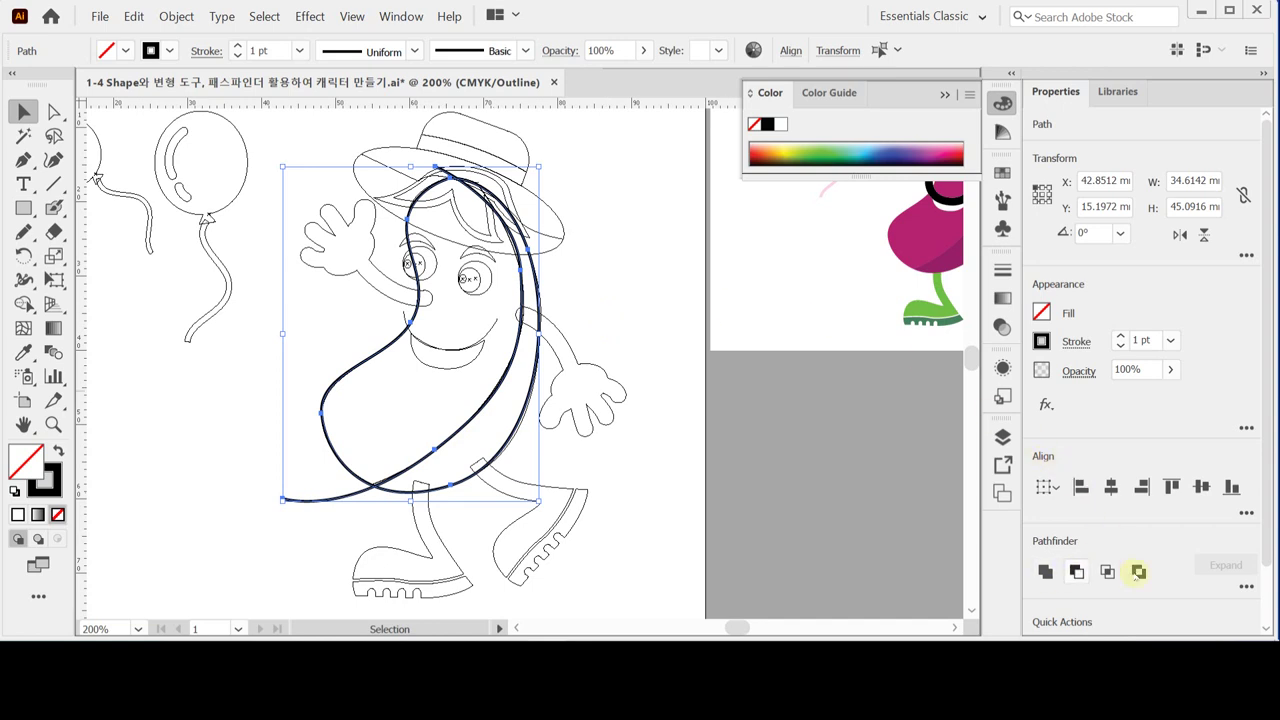
{"action": "left_click", "coordinate": [1246, 586]}
{"action": "left_click", "coordinate": [1080, 507]}
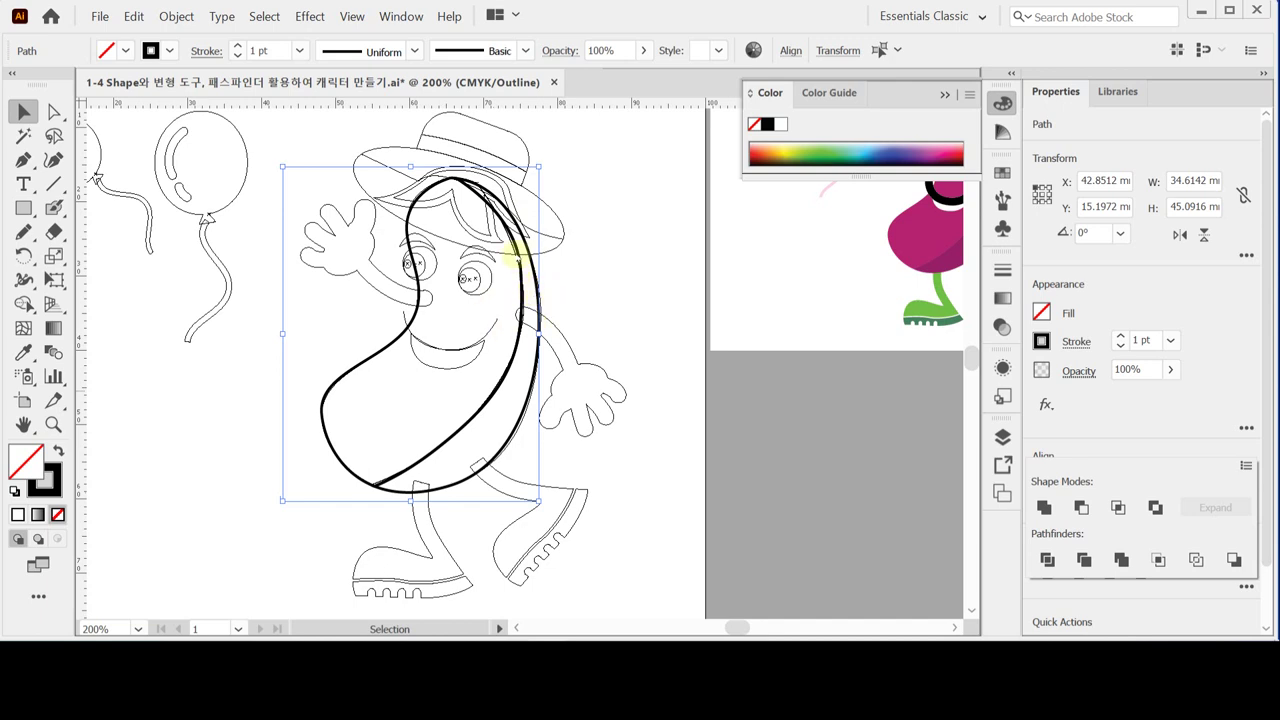
{"action": "left_click", "coordinate": [588, 336]}
{"action": "key", "text": "ctrl+z"}
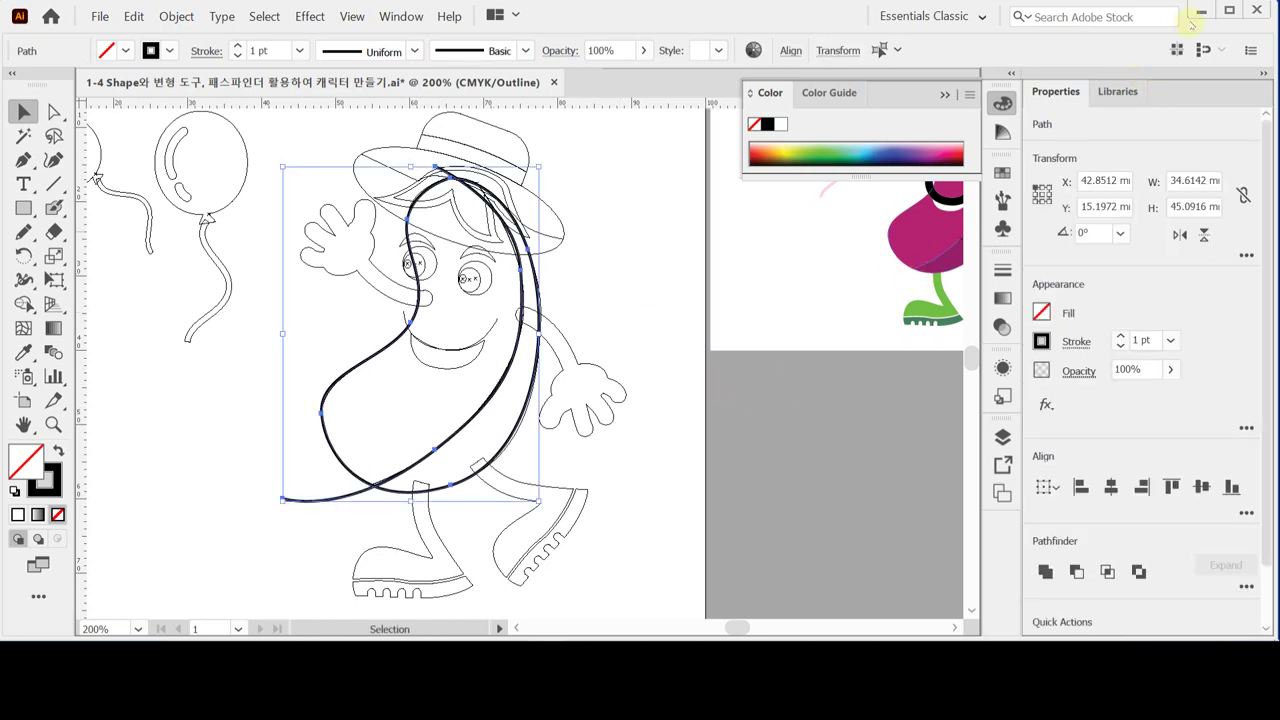
Switch to preview mode and give the shading curve the default white fill and black stroke.
{"action": "key", "text": "ctrl+y"}
{"action": "key", "text": "a"}
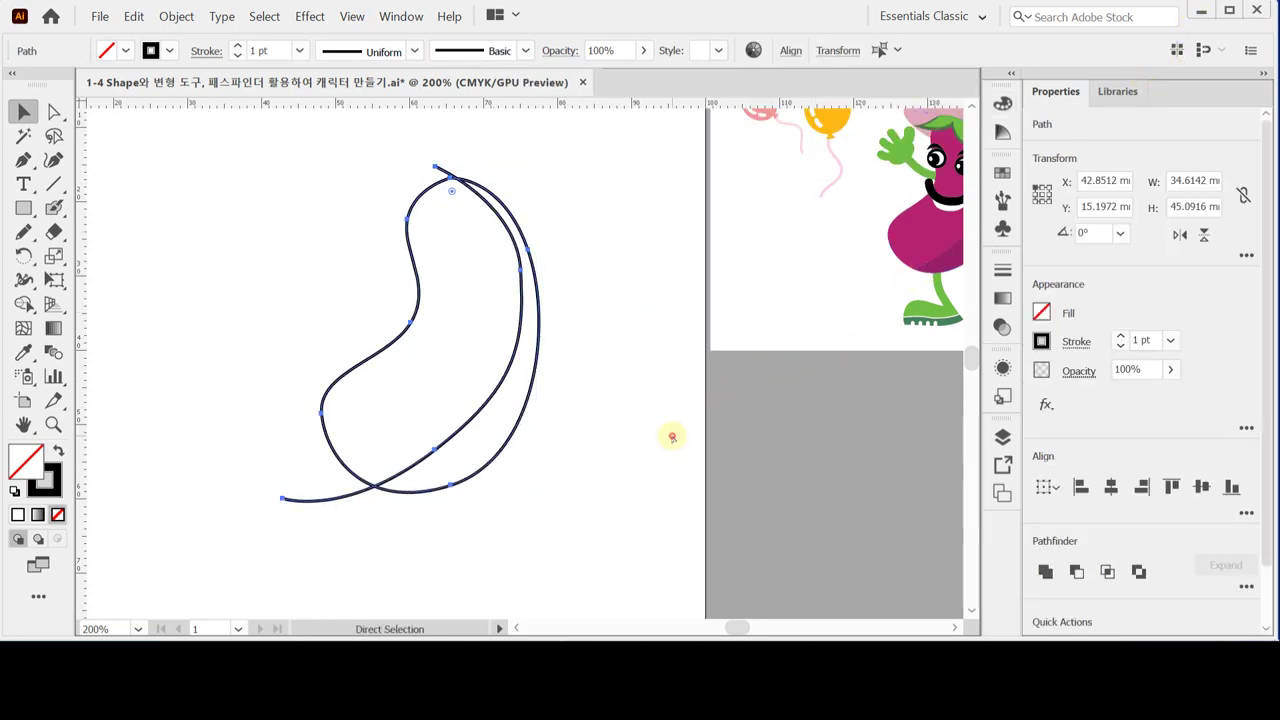
{"action": "left_click", "coordinate": [539, 539]}
{"action": "left_click", "coordinate": [309, 503]}
{"action": "key", "text": "v"}
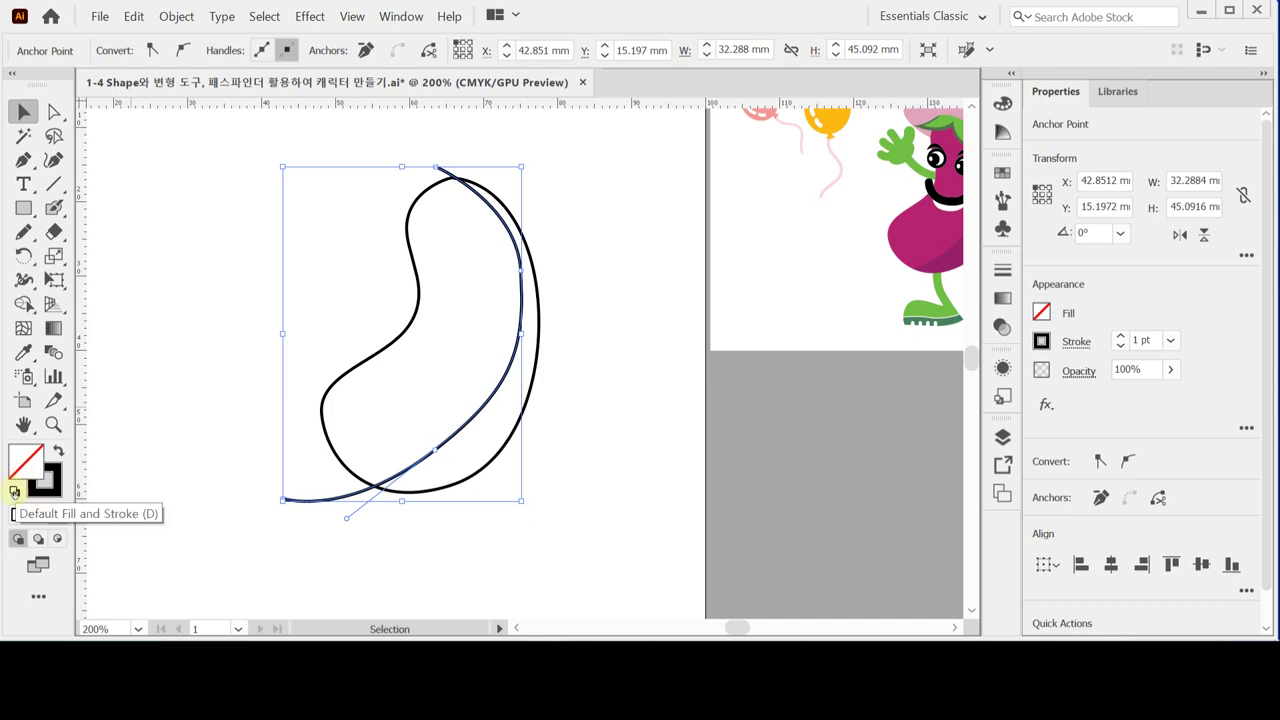
{"action": "left_click", "coordinate": [14, 491]}
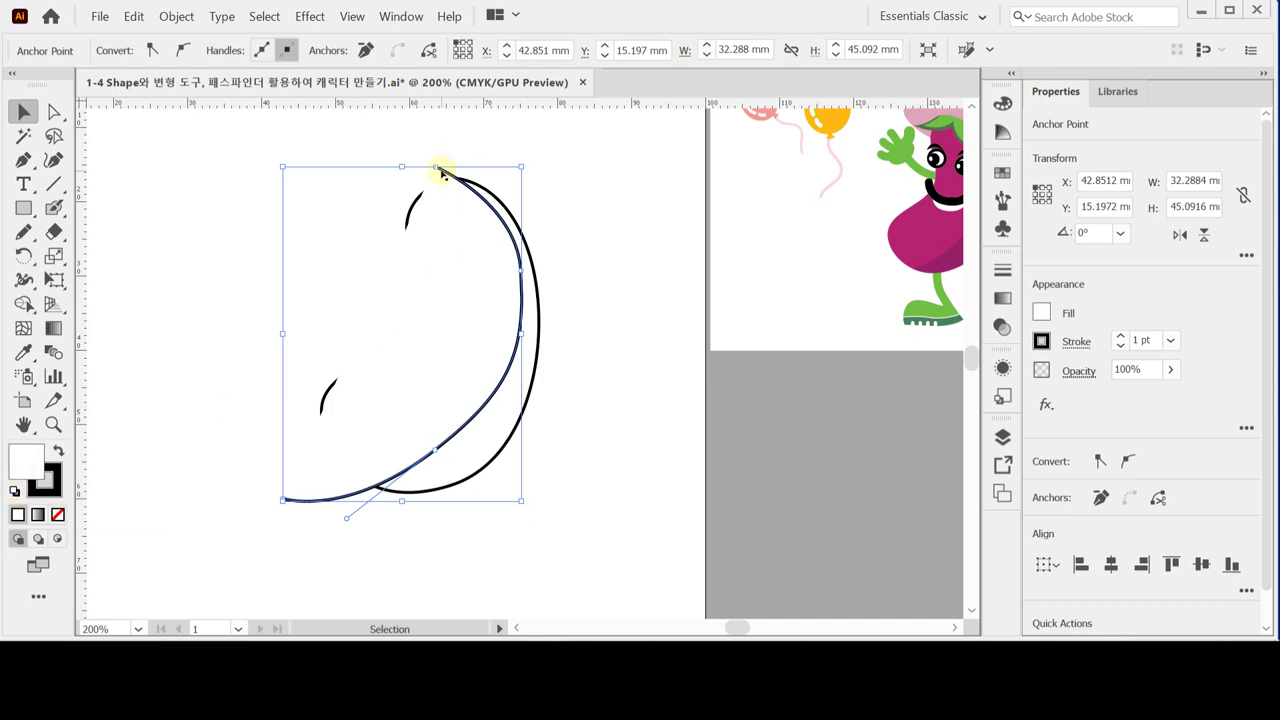
Try Pathfinder Divide in outline mode on the body path and the white-filled shading curve, and undo it.
{"action": "key", "text": "a"}
{"action": "key", "text": "ctrl+y"}
{"action": "key", "text": "v"}
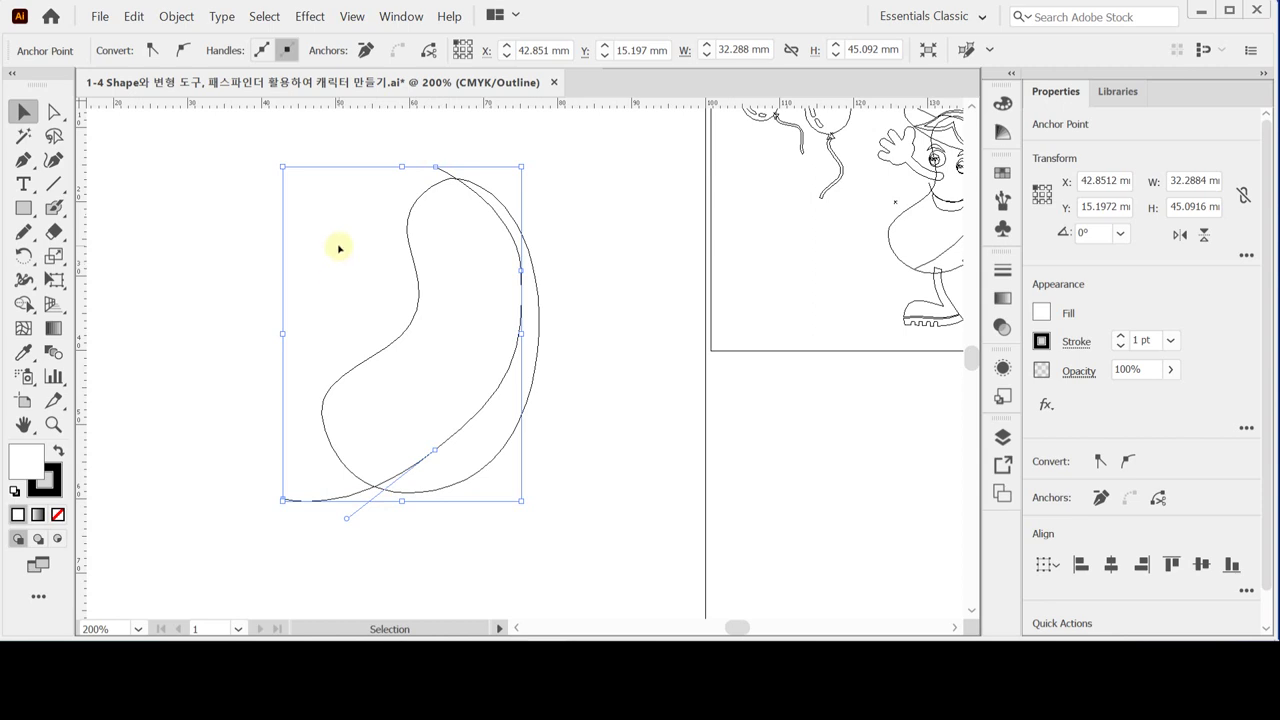
{"action": "left_click_drag", "start_coordinate": [339, 241], "coordinate": [570, 380]}
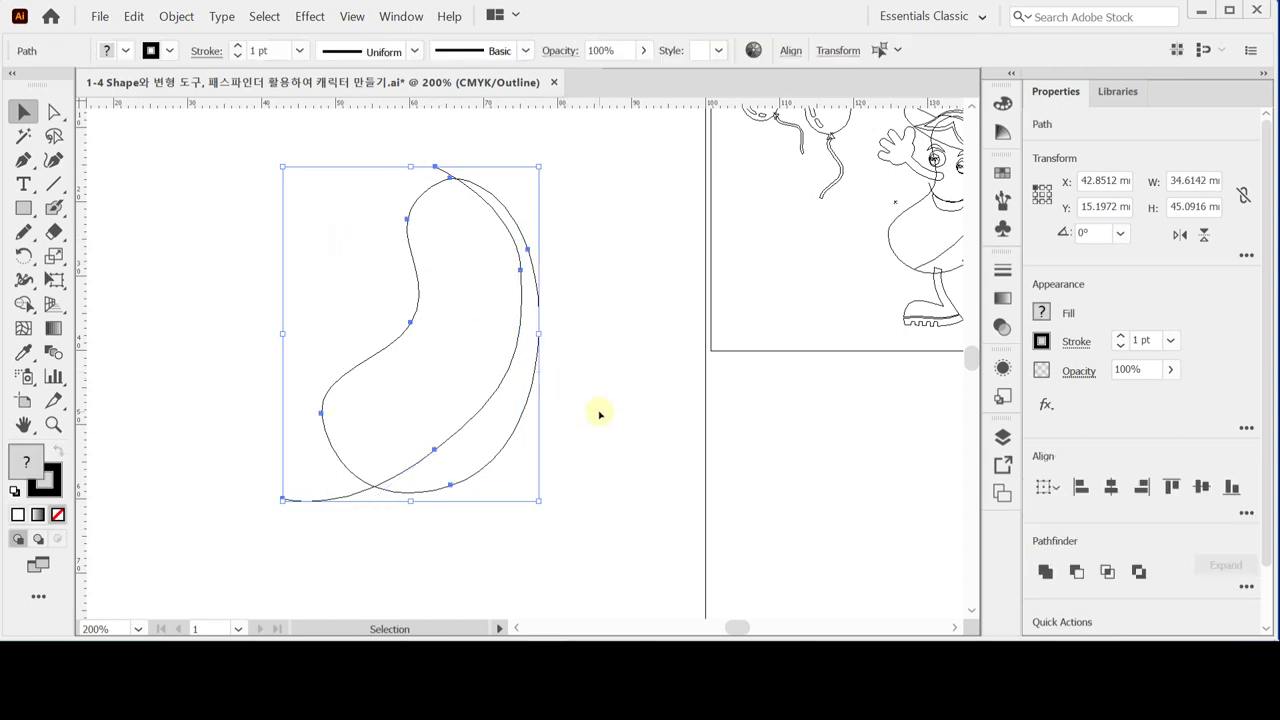
{"action": "left_click", "coordinate": [1246, 587]}
{"action": "left_click", "coordinate": [1047, 559]}
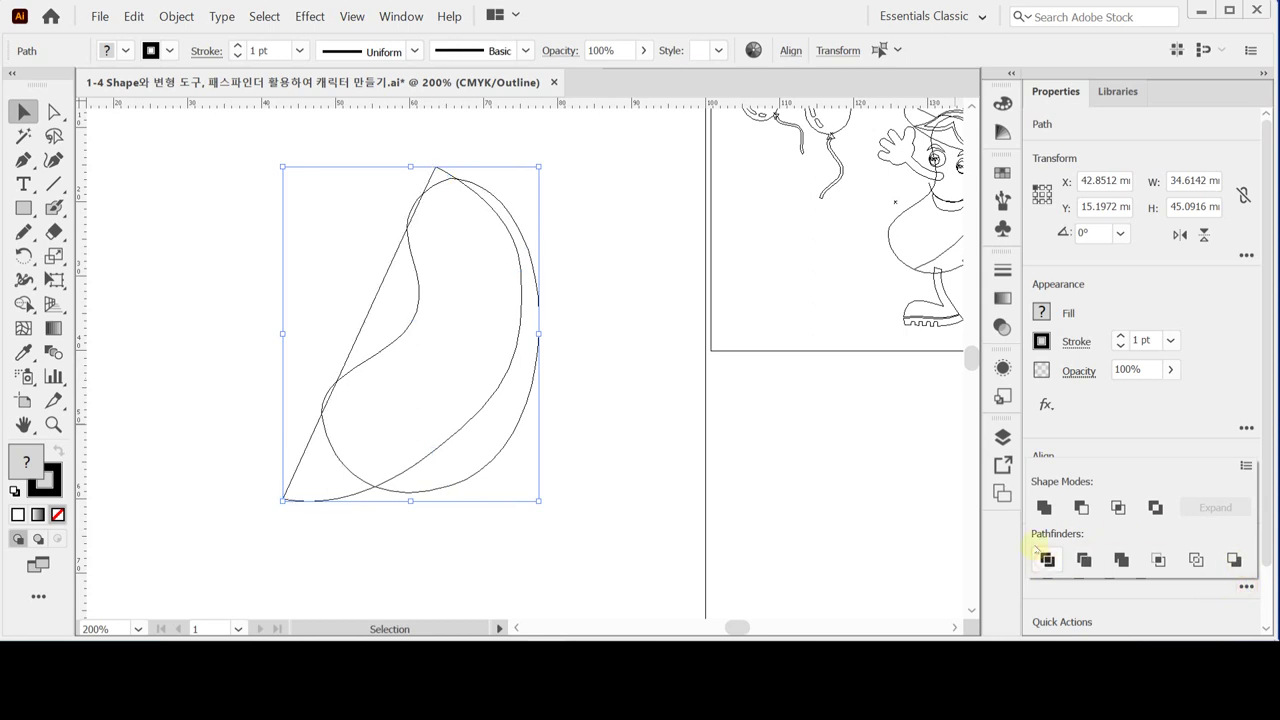
{"action": "left_click", "coordinate": [555, 432]}
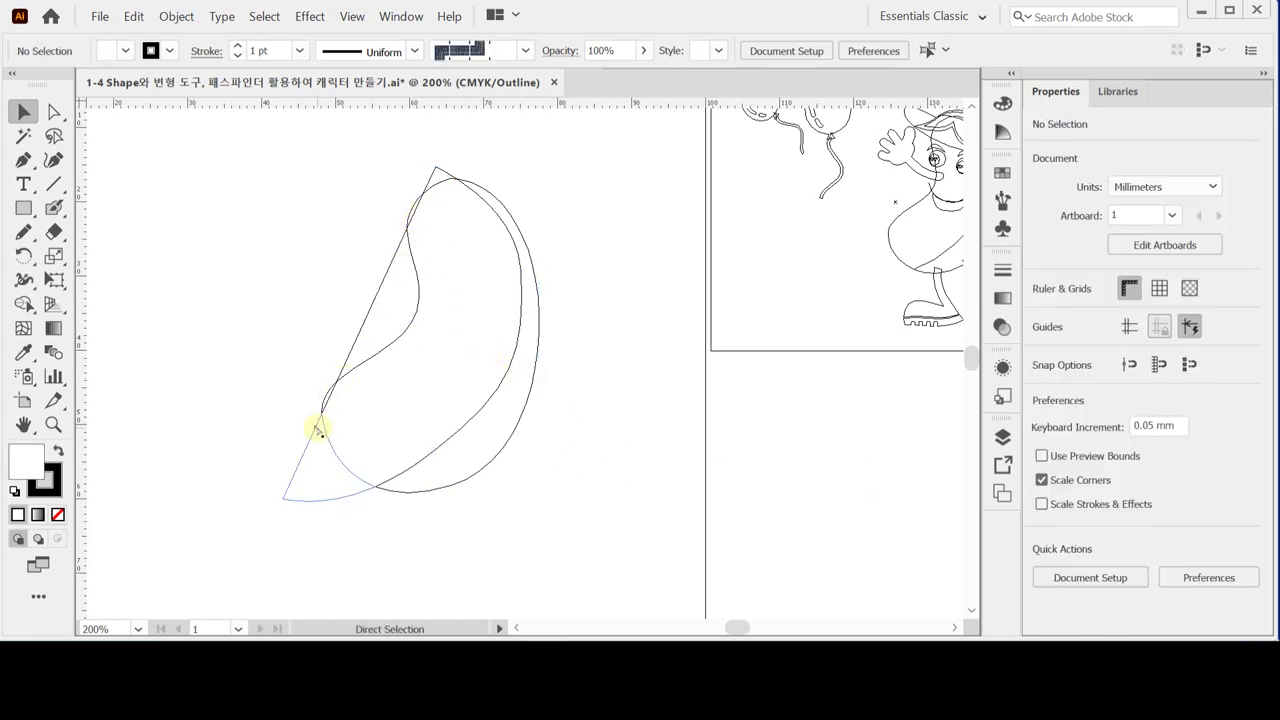
{"action": "key", "text": "ctrl+z"}
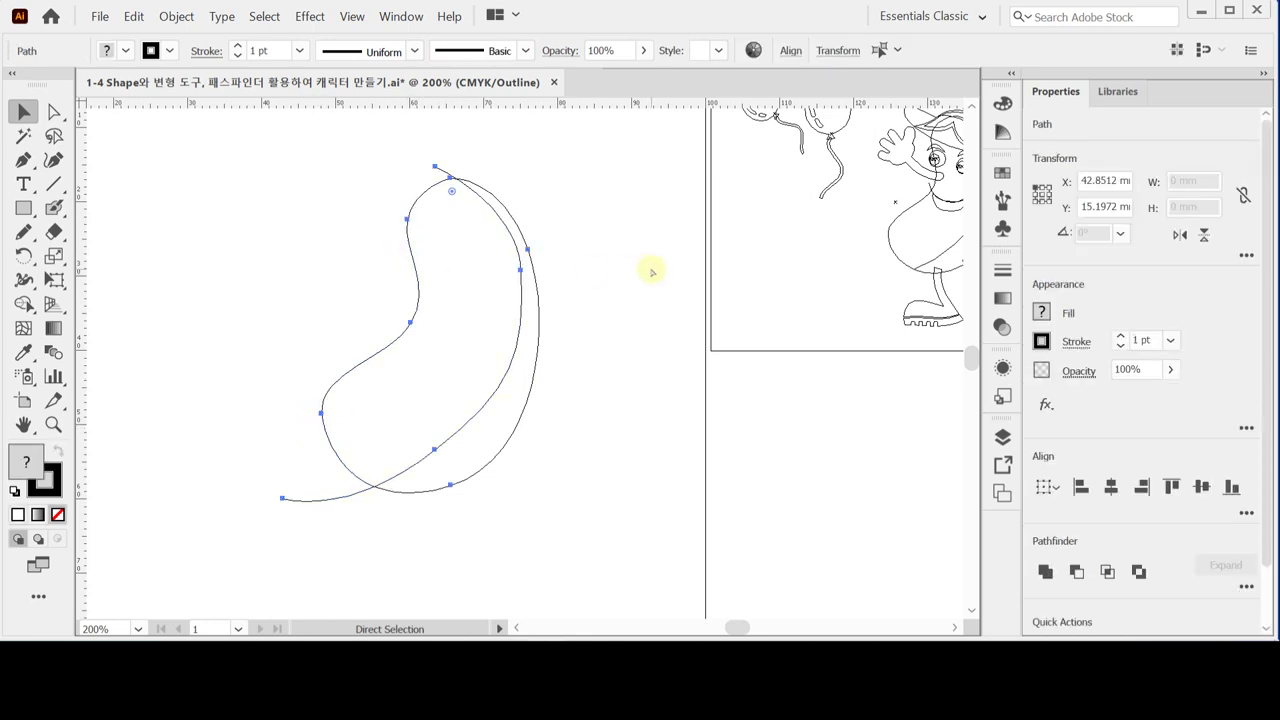
Select the open shading curve and set its fill to None.
{"action": "left_click", "coordinate": [620, 229]}
{"action": "left_click_drag", "start_coordinate": [405, 155], "coordinate": [452, 174]}
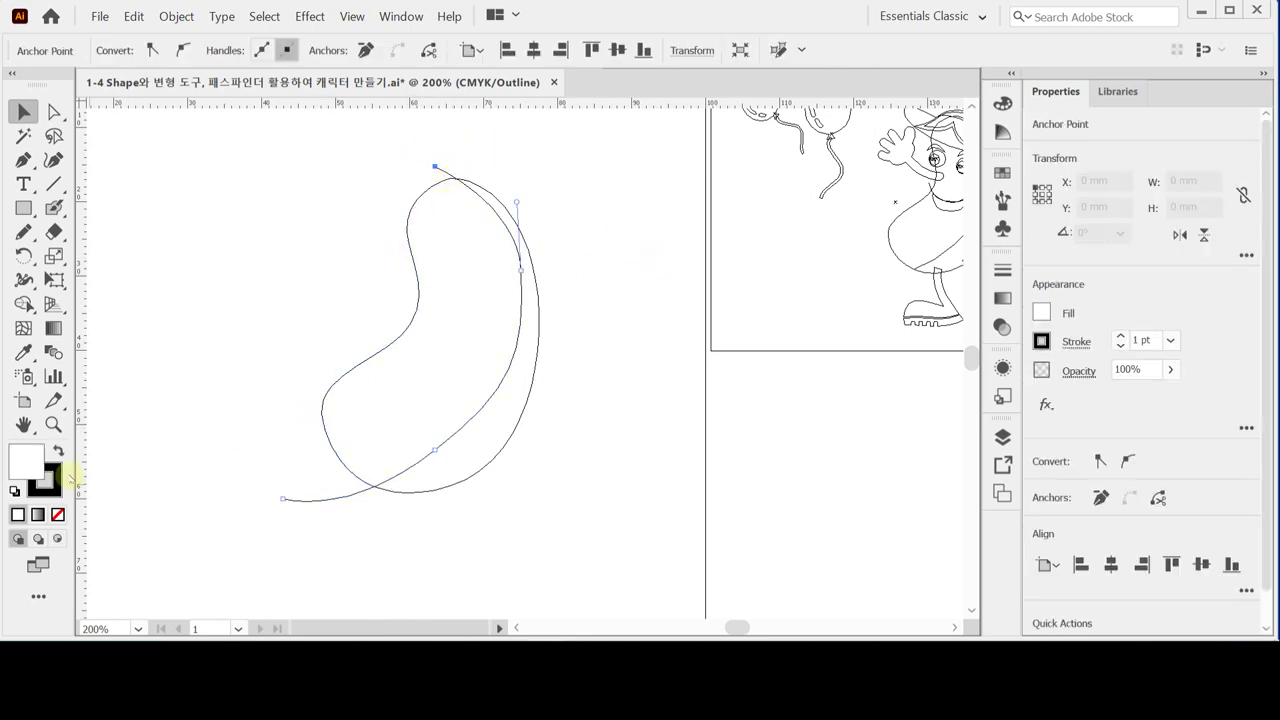
{"action": "left_click", "coordinate": [57, 514]}
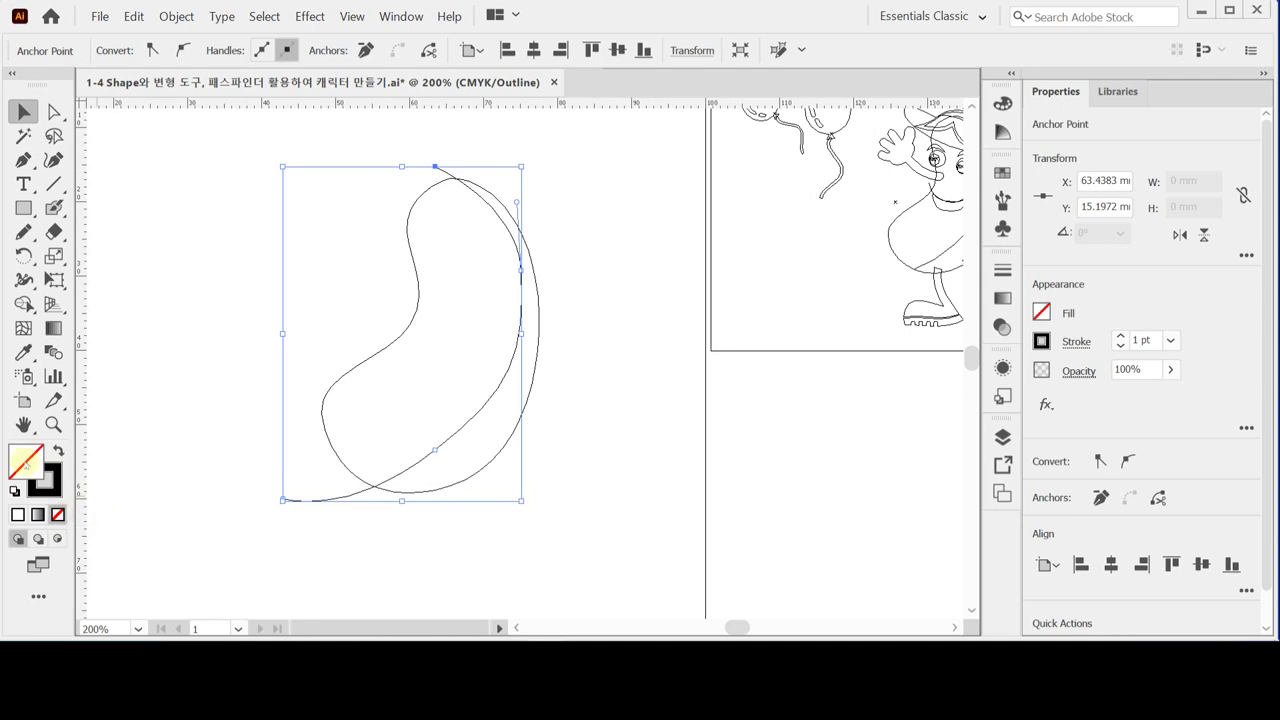
Divide the body path along the shading curve with Pathfinder Divide, deselect the result, and return to preview mode.
{"action": "key", "text": "a"}
{"action": "left_click_drag", "start_coordinate": [329, 206], "coordinate": [586, 380]}
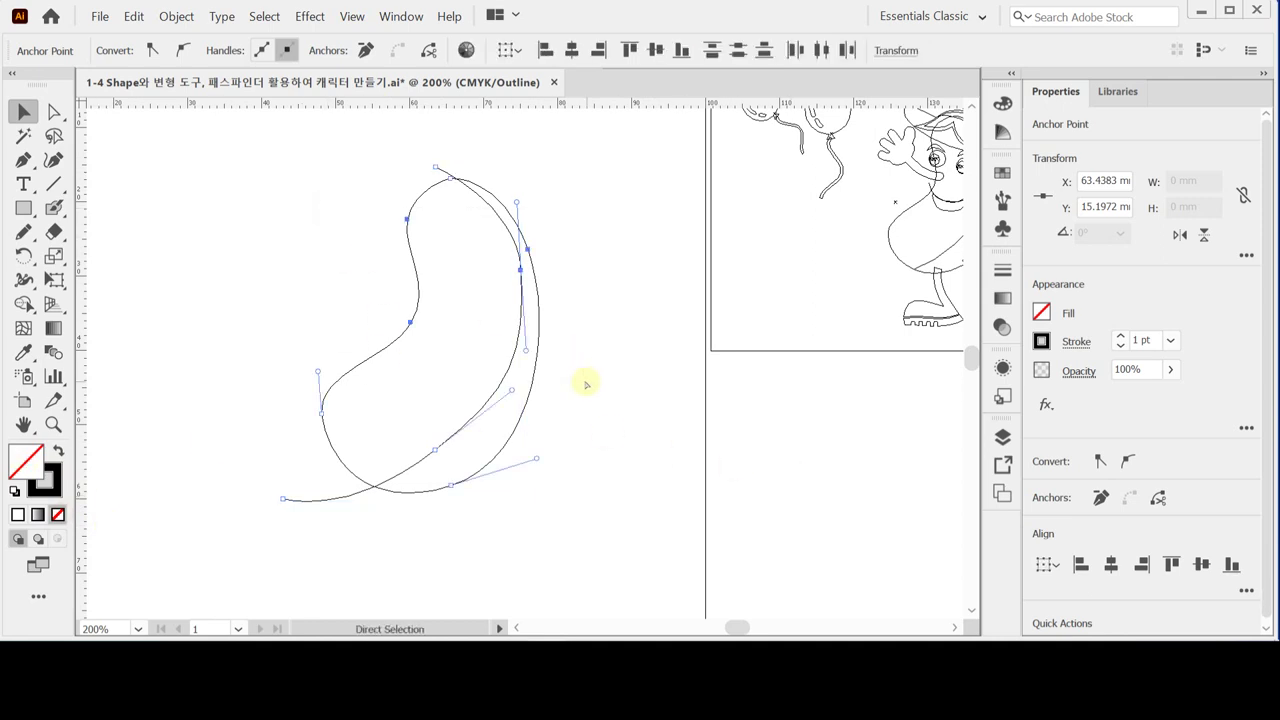
{"action": "key", "text": "v"}
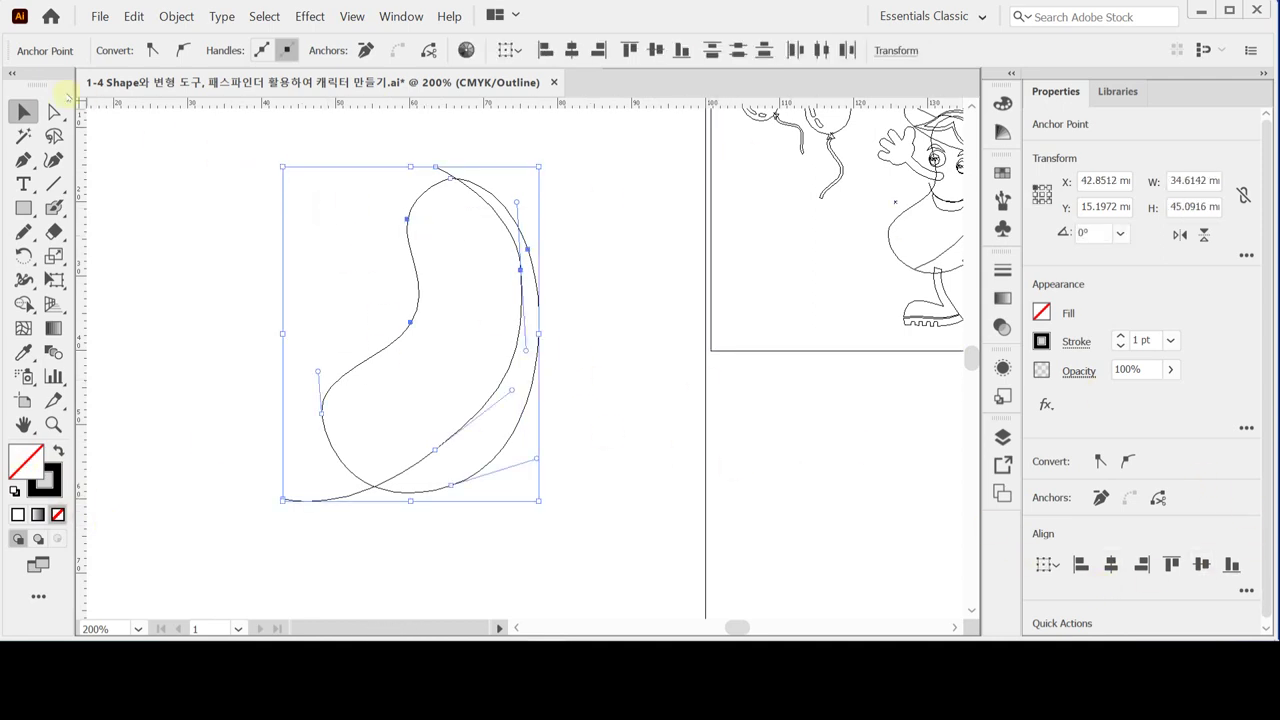
{"action": "left_click", "coordinate": [346, 197]}
{"action": "left_click", "coordinate": [416, 272]}
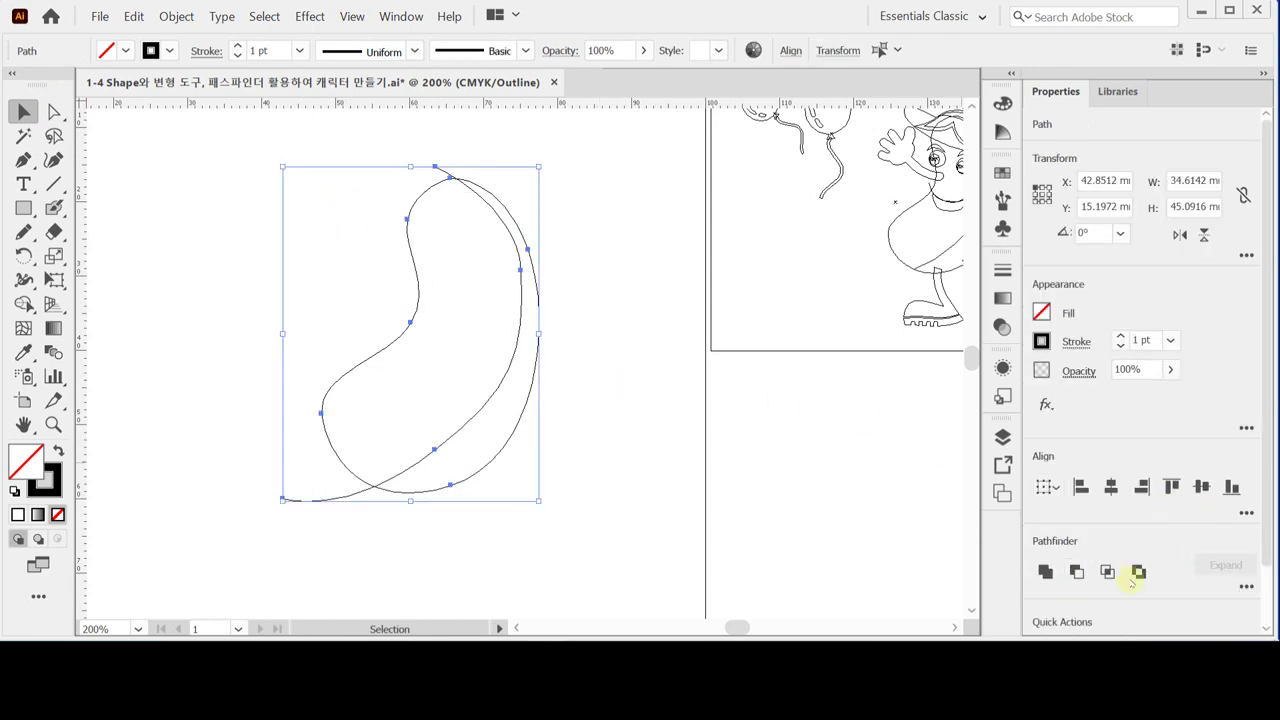
{"action": "left_click", "coordinate": [1245, 587]}
{"action": "left_click", "coordinate": [1046, 560]}
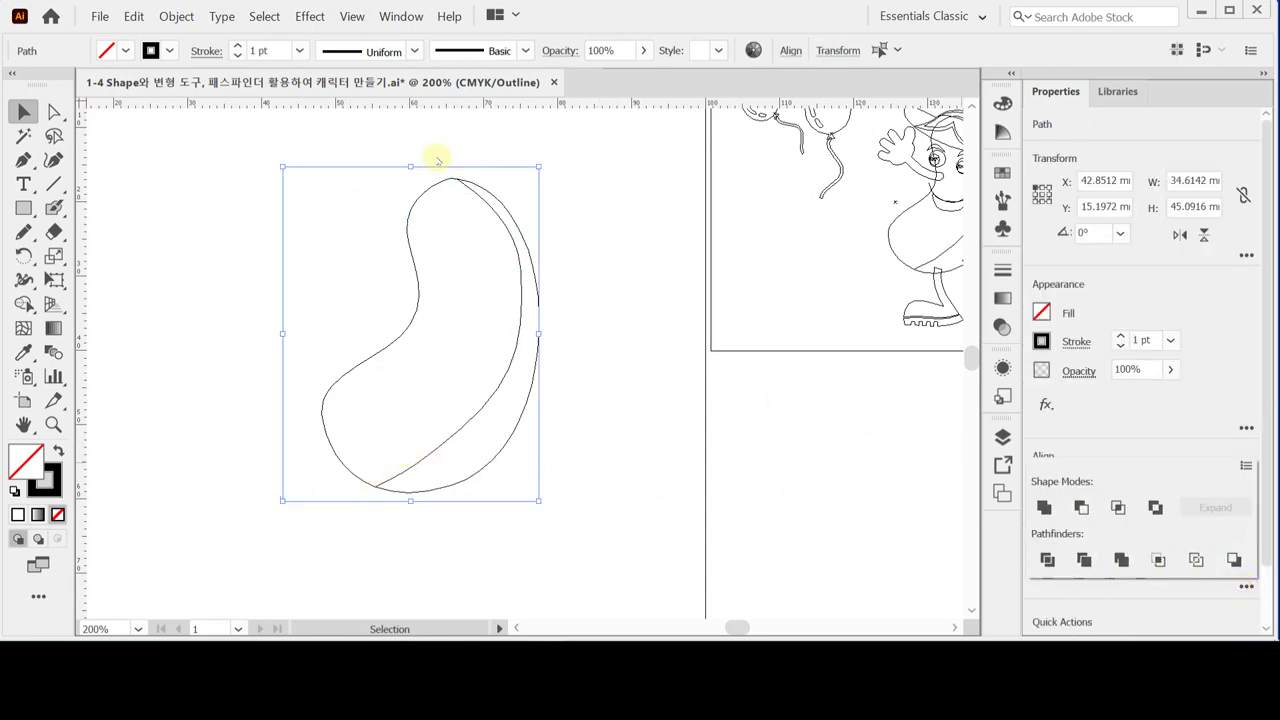
{"action": "left_click", "coordinate": [583, 425]}
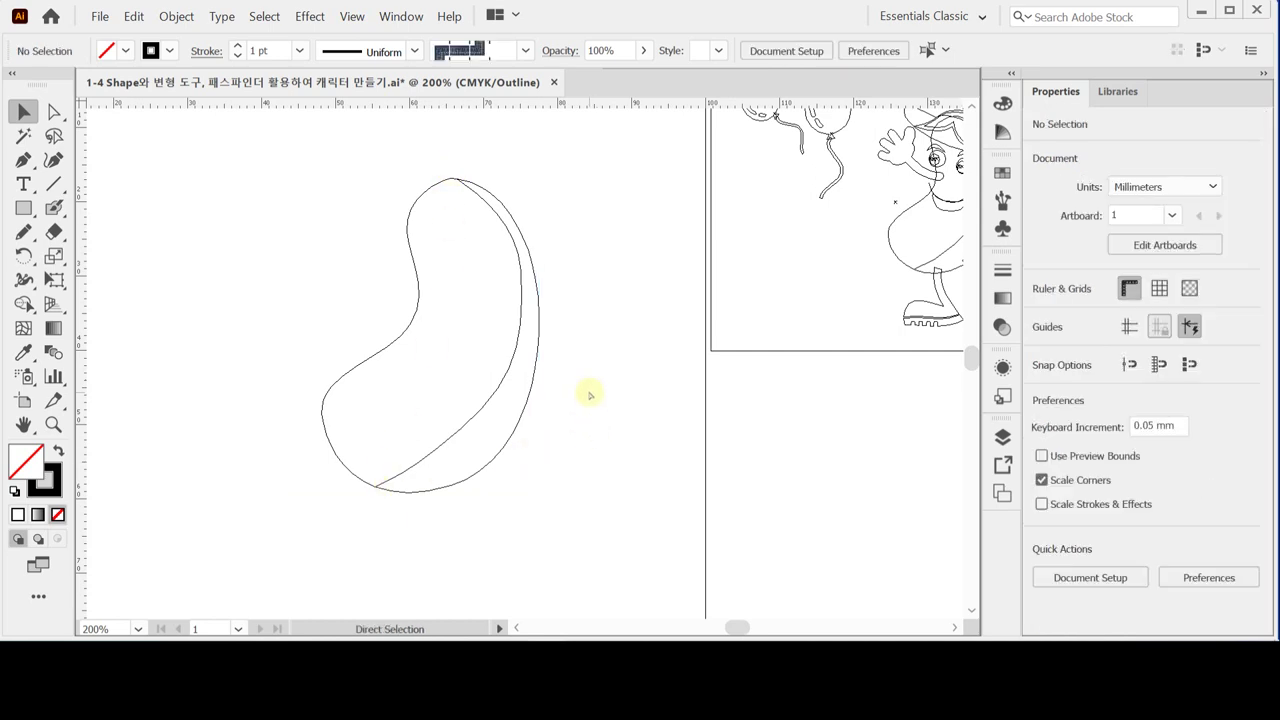
{"action": "key", "text": "ctrl+y"}
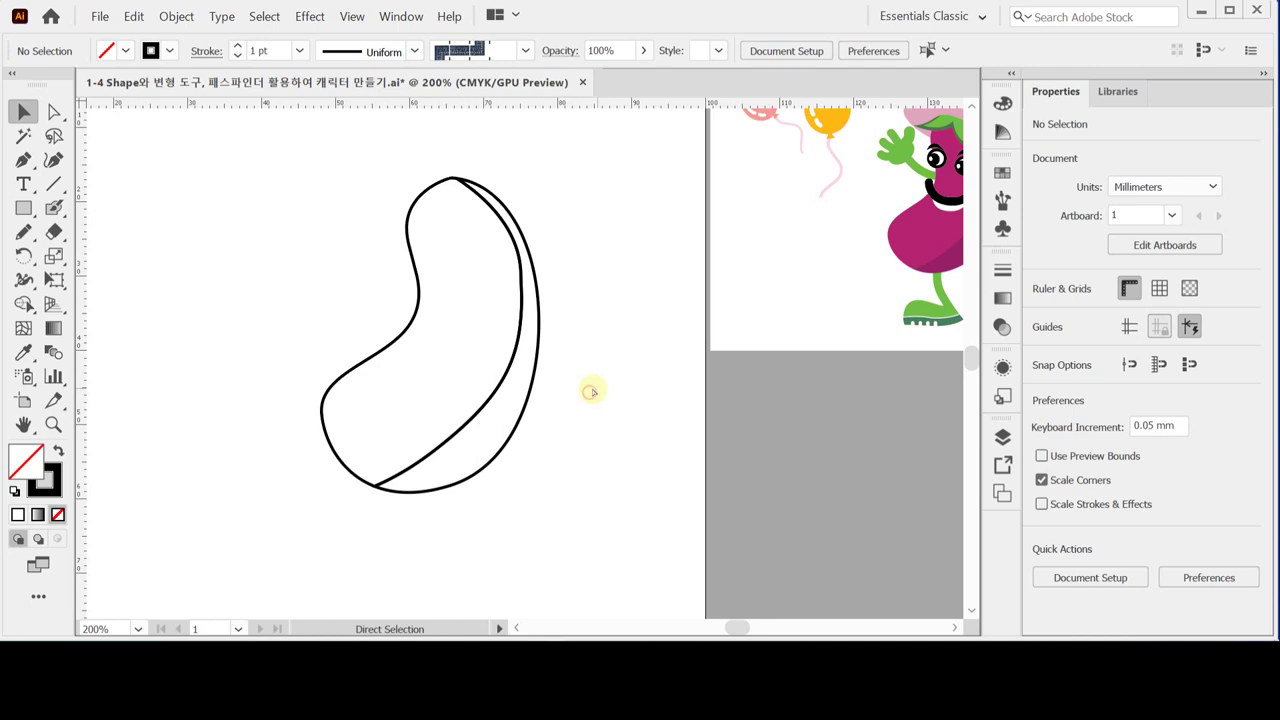
Fill the main body part with the magenta sampled from the reference eggplant's body.
{"action": "left_click_drag", "start_coordinate": [477, 323], "coordinate": [434, 371]}
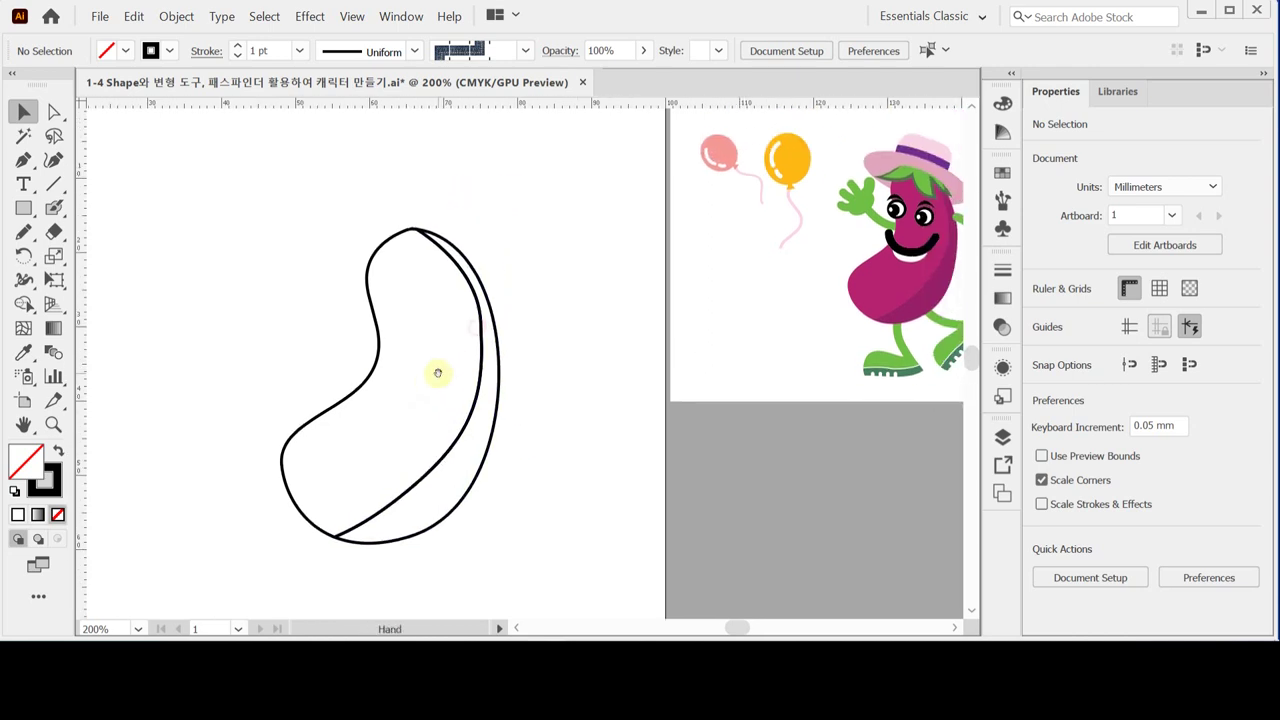
{"action": "left_click", "coordinate": [366, 256]}
{"action": "key", "text": "v"}
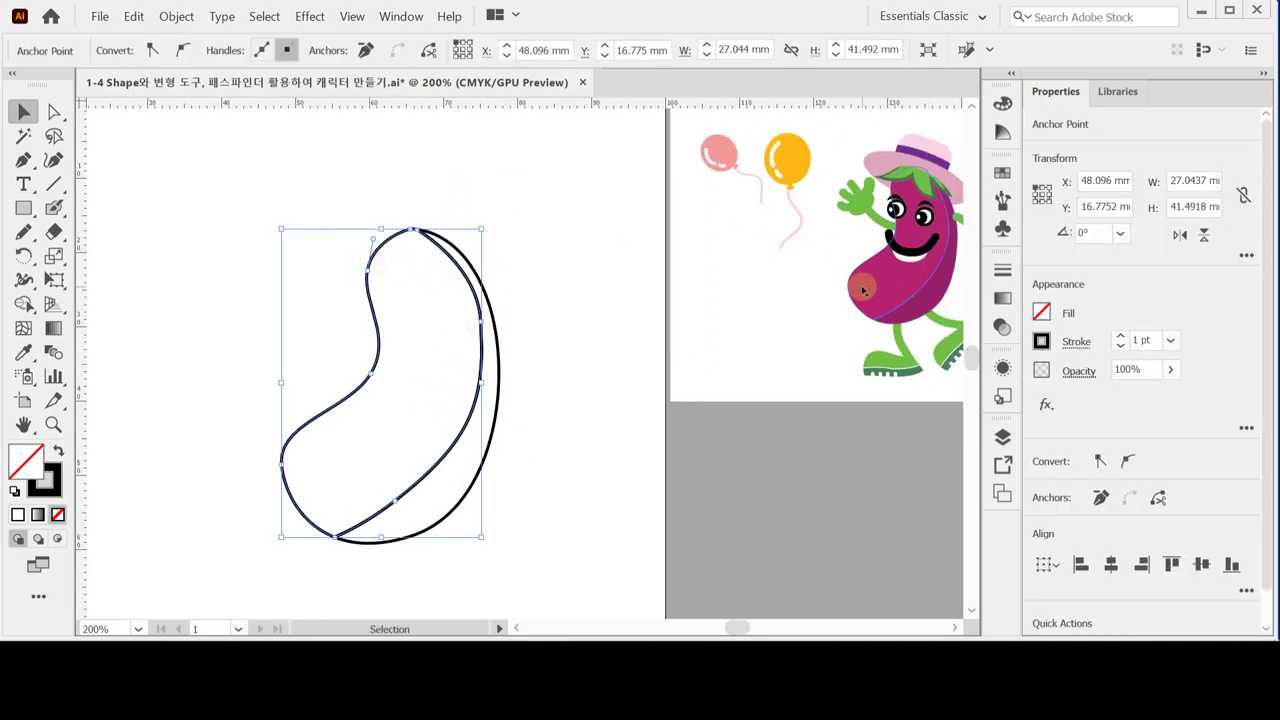
{"action": "key", "text": "i"}
{"action": "left_click", "coordinate": [885, 280]}
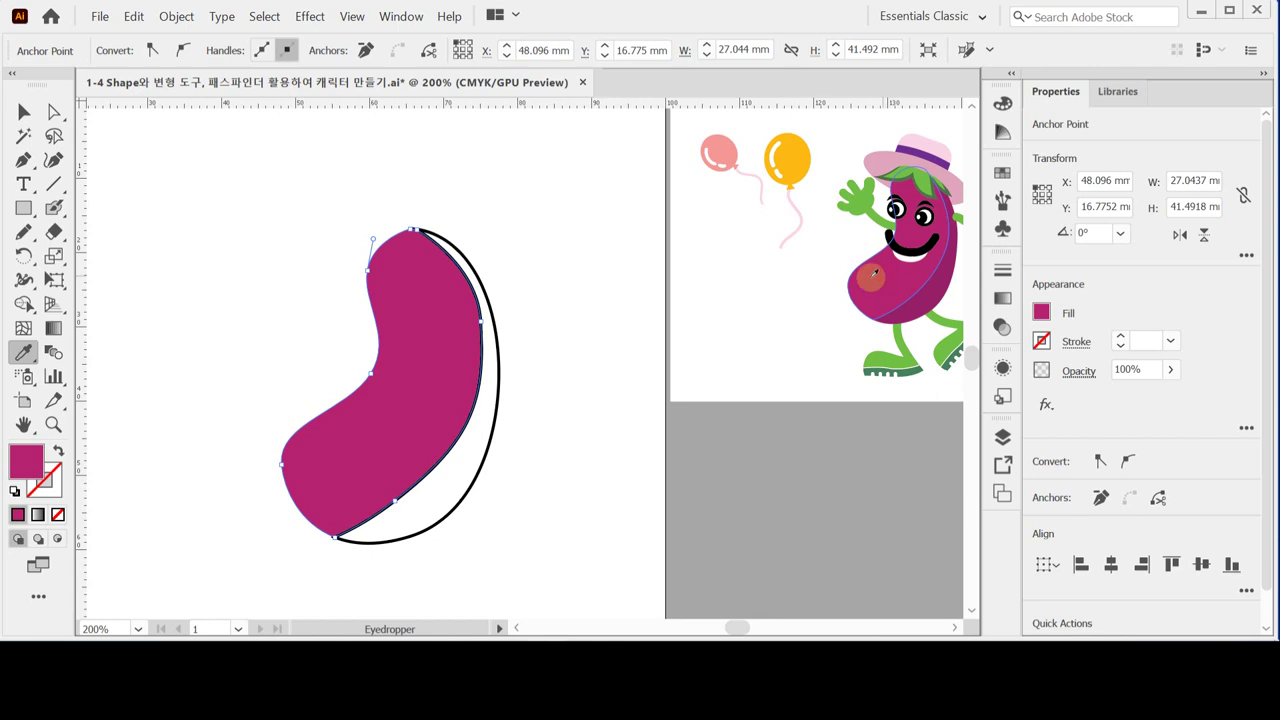
Select the grouped body parts, apply the dark purple sampled from the reference eggplant's shading, and deselect.
{"action": "left_click", "coordinate": [437, 484], "text": "ctrl"}
{"action": "left_click", "coordinate": [476, 487], "text": "ctrl"}
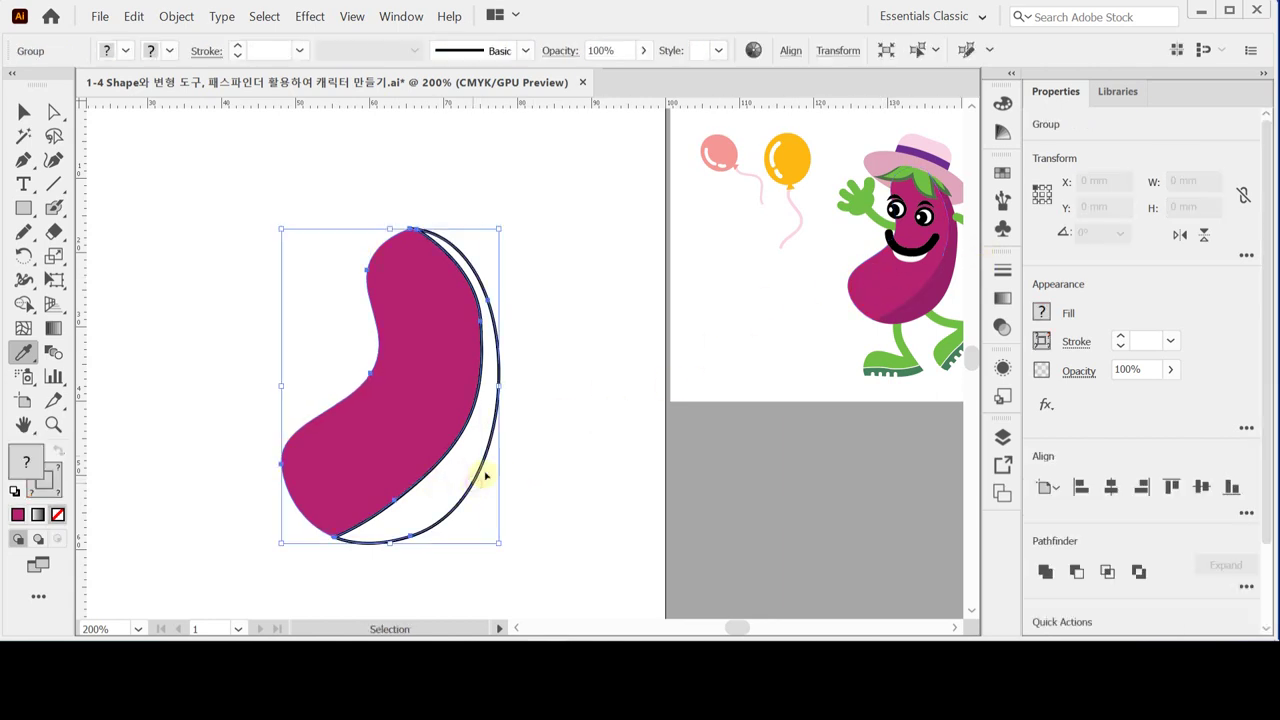
{"action": "left_click", "coordinate": [933, 291]}
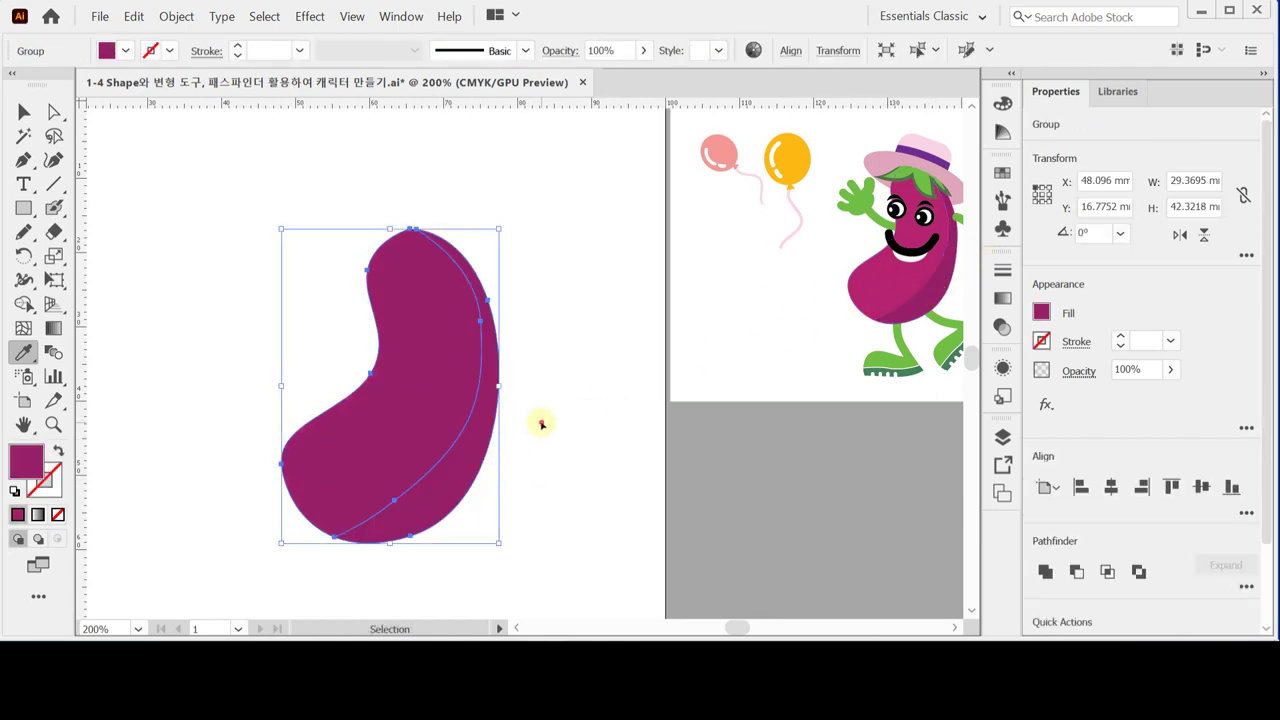
{"action": "left_click", "coordinate": [541, 424], "text": "ctrl"}
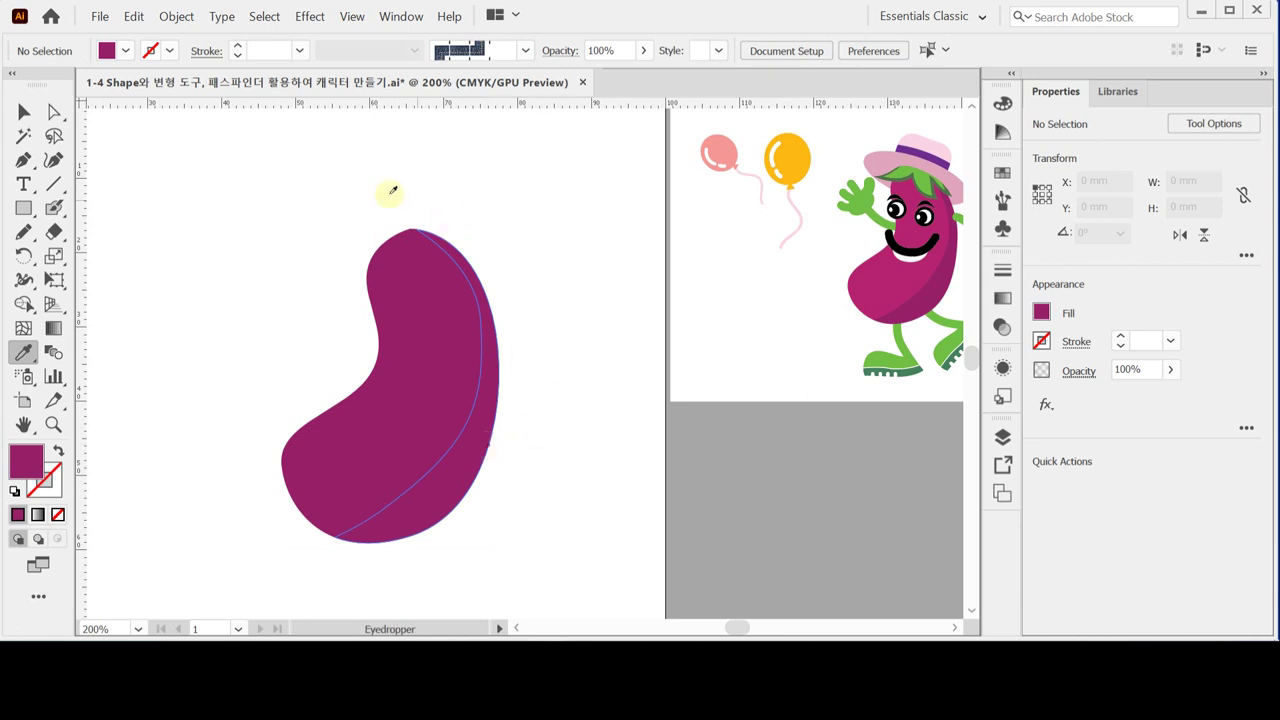
{"action": "left_click", "coordinate": [405, 251], "text": "ctrl"}
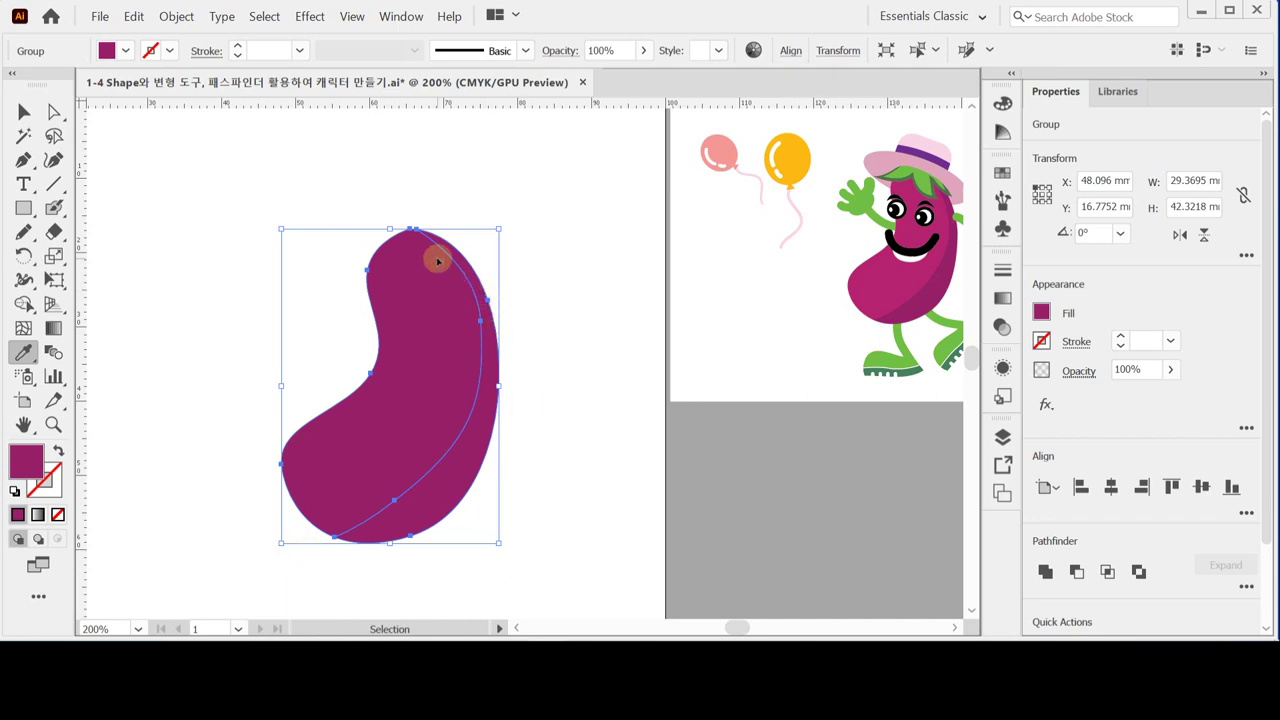
{"action": "mouse_move", "coordinate": [560, 363]}
{"action": "left_mouse_down"}
{"action": "mouse_move", "coordinate": [579, 337]}
{"action": "mouse_move", "coordinate": [543, 337]}
{"action": "left_mouse_up"}
{"action": "left_click", "coordinate": [411, 374]}
{"action": "left_click", "coordinate": [317, 214]}
{"action": "left_click", "coordinate": [389, 266]}
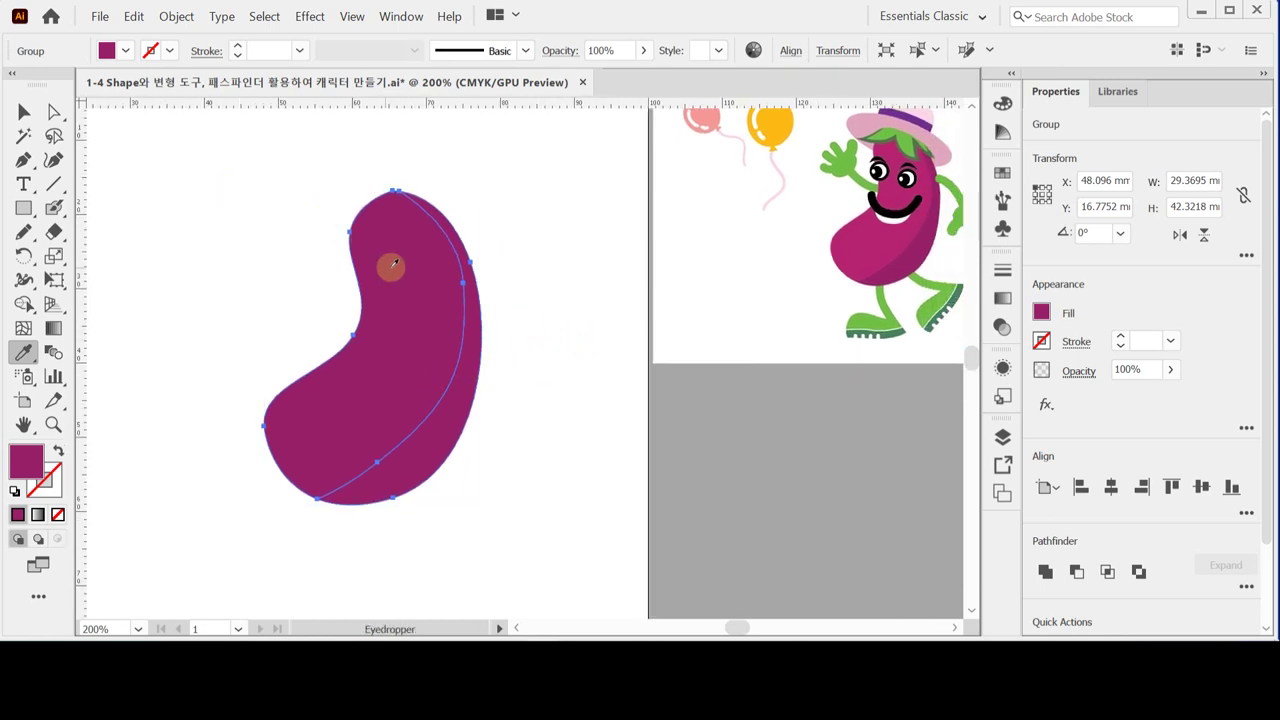
{"action": "left_click", "coordinate": [557, 257]}
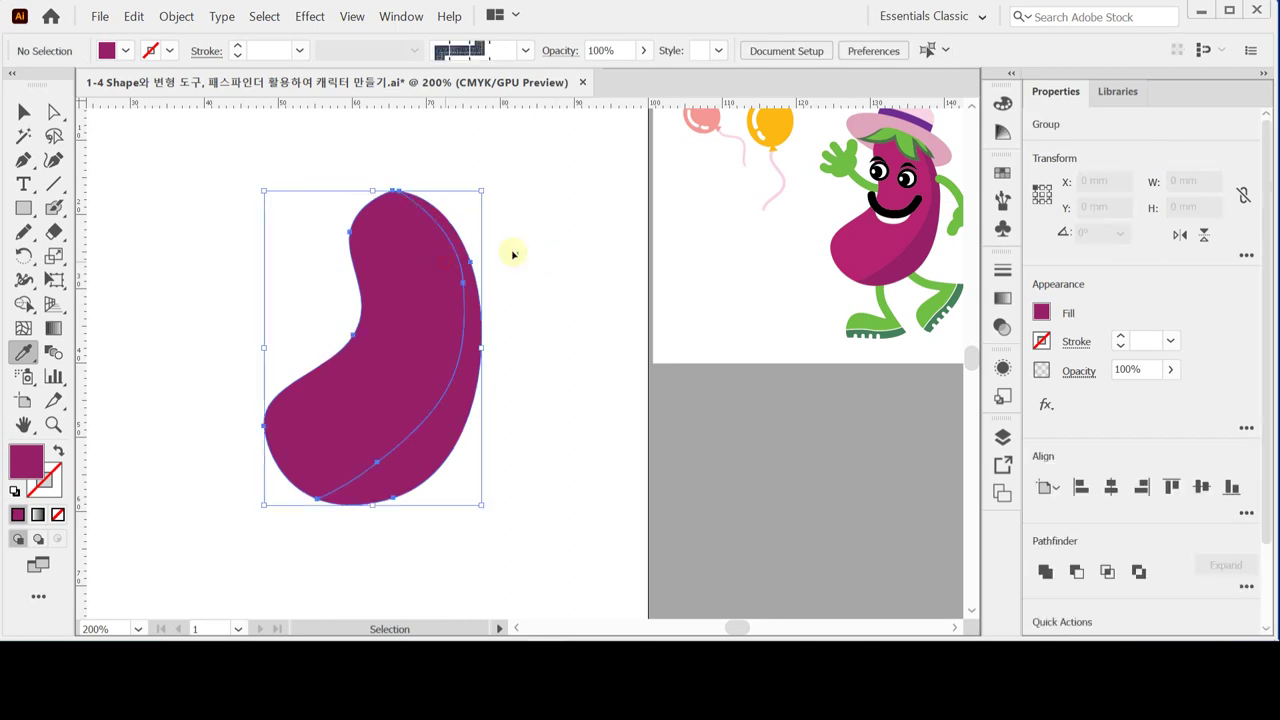
{"action": "left_click", "coordinate": [489, 259]}
{"action": "left_click", "coordinate": [498, 280]}
Isolate the divided body group and fill its main part with the reference eggplant's lighter magenta.
{"action": "double_click", "coordinate": [430, 306]}
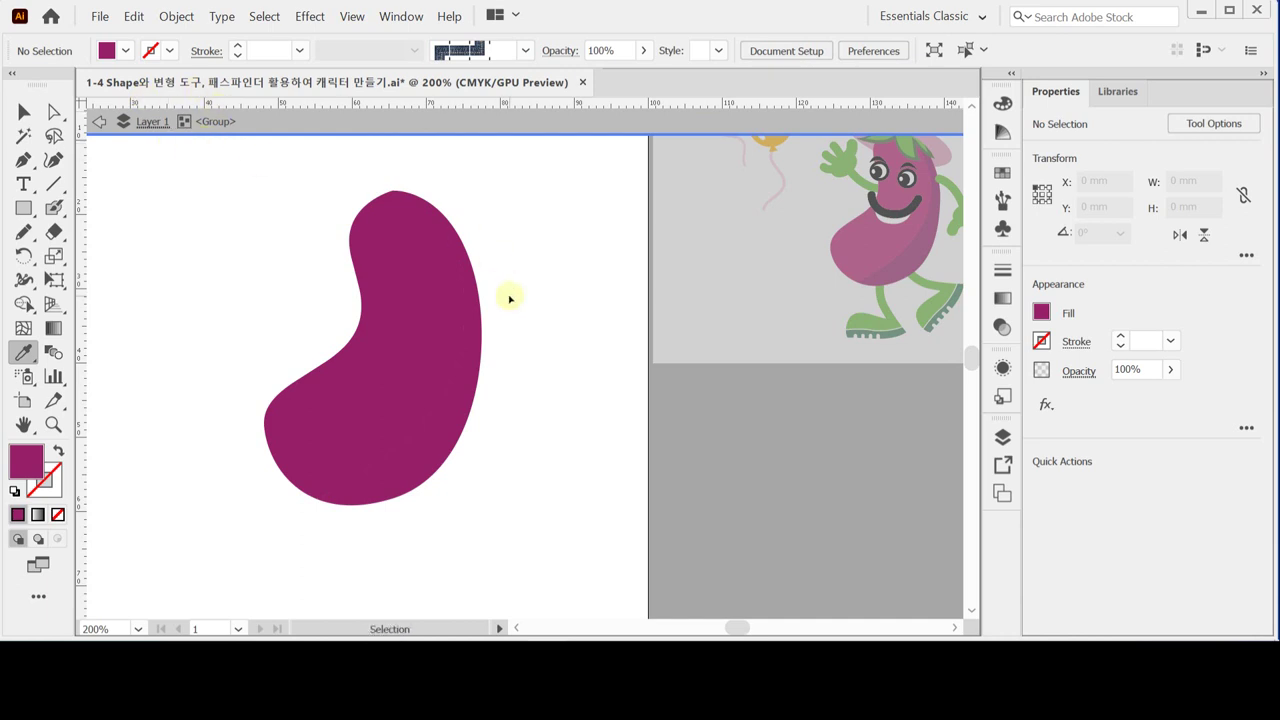
{"action": "left_click", "coordinate": [429, 294], "text": "ctrl"}
{"action": "left_click", "coordinate": [884, 236]}
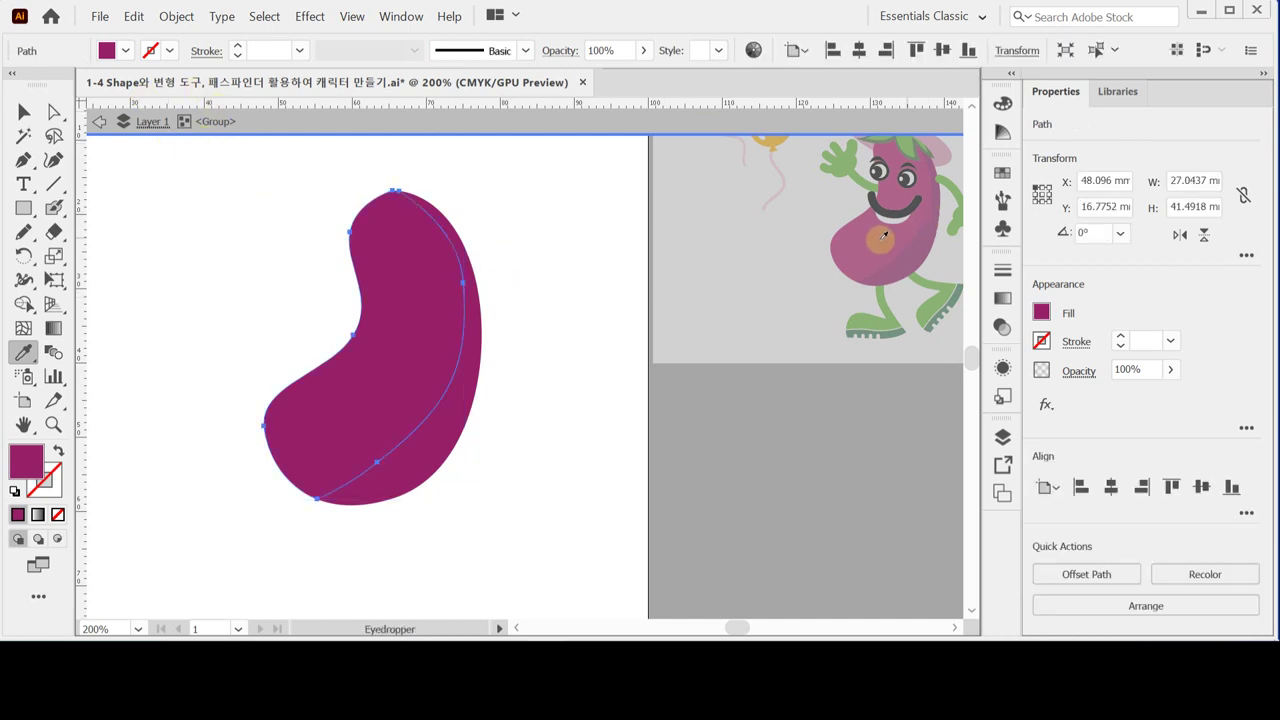
Apply the reference eggplant's dark purple shading colour to the body's shading strip, deselect it, and exit isolation mode.
{"action": "left_click", "coordinate": [451, 429], "text": "ctrl"}
{"action": "left_click", "coordinate": [928, 245]}
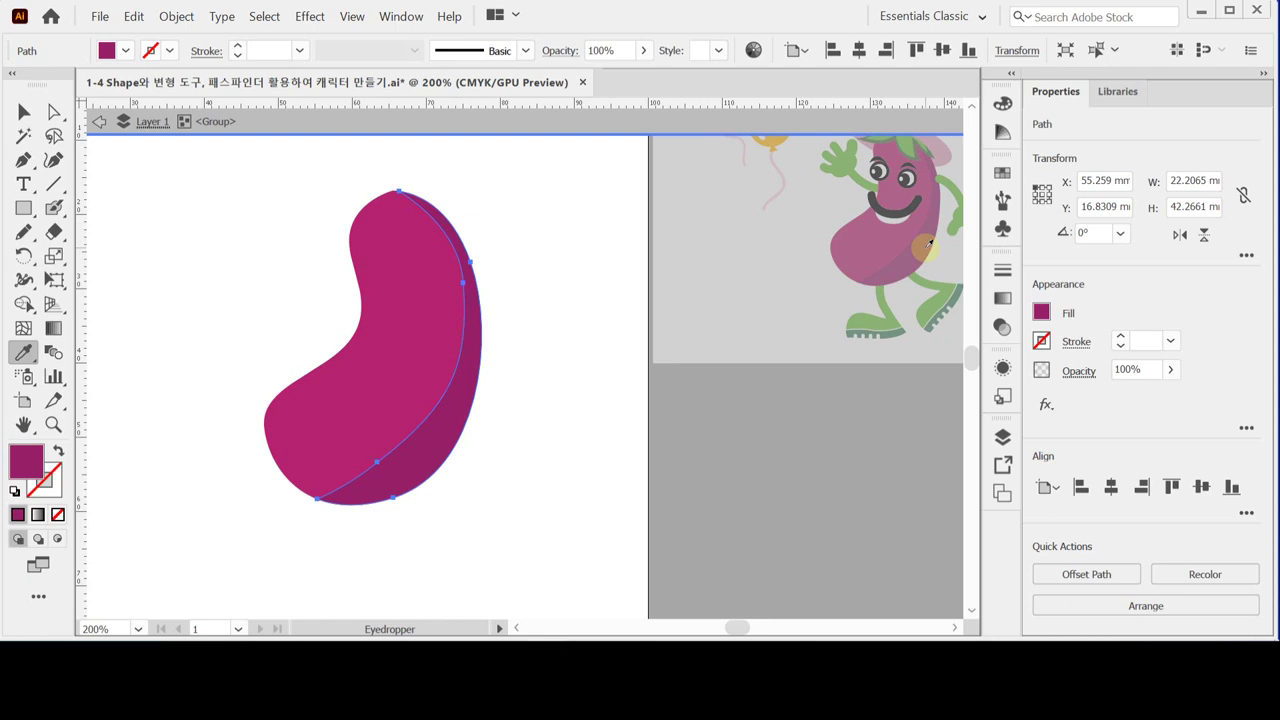
{"action": "left_click", "coordinate": [391, 397], "text": "ctrl"}
{"action": "left_click", "coordinate": [610, 338], "text": "ctrl"}
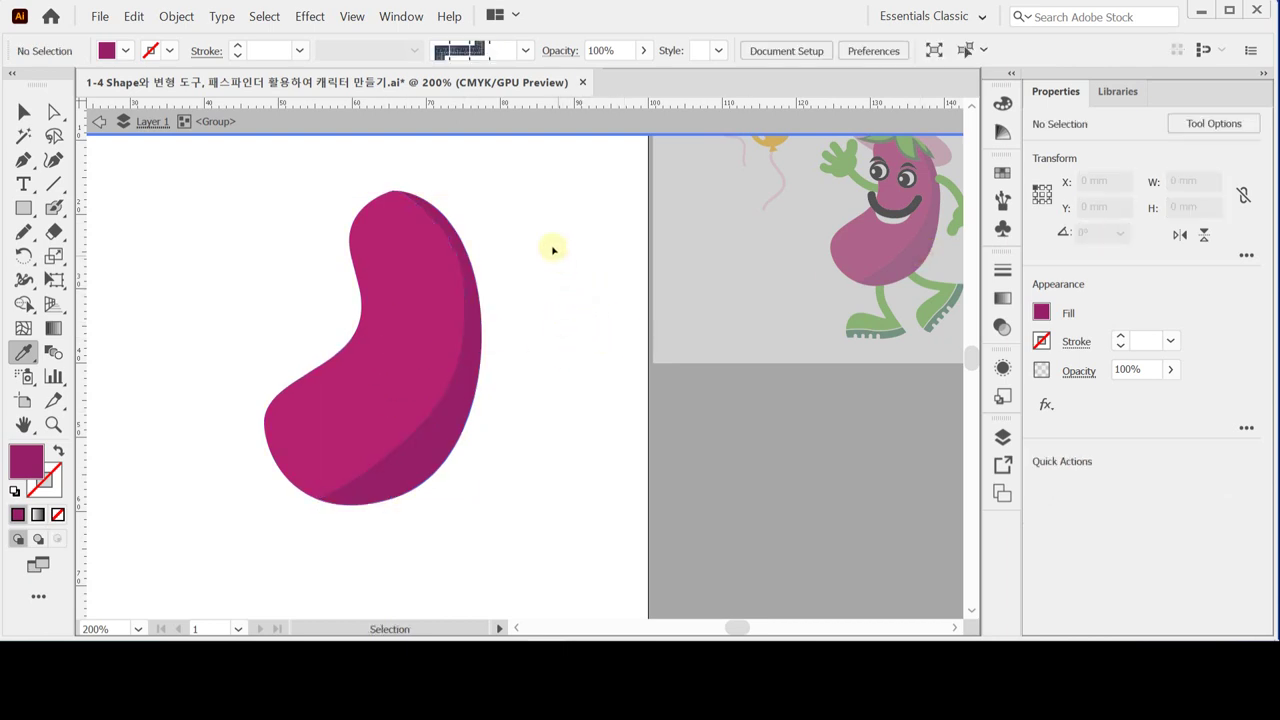
{"action": "key", "text": "Escape"}
{"action": "key", "text": "space"}
{"action": "left_click_drag", "start_coordinate": [560, 228], "coordinate": [594, 221]}
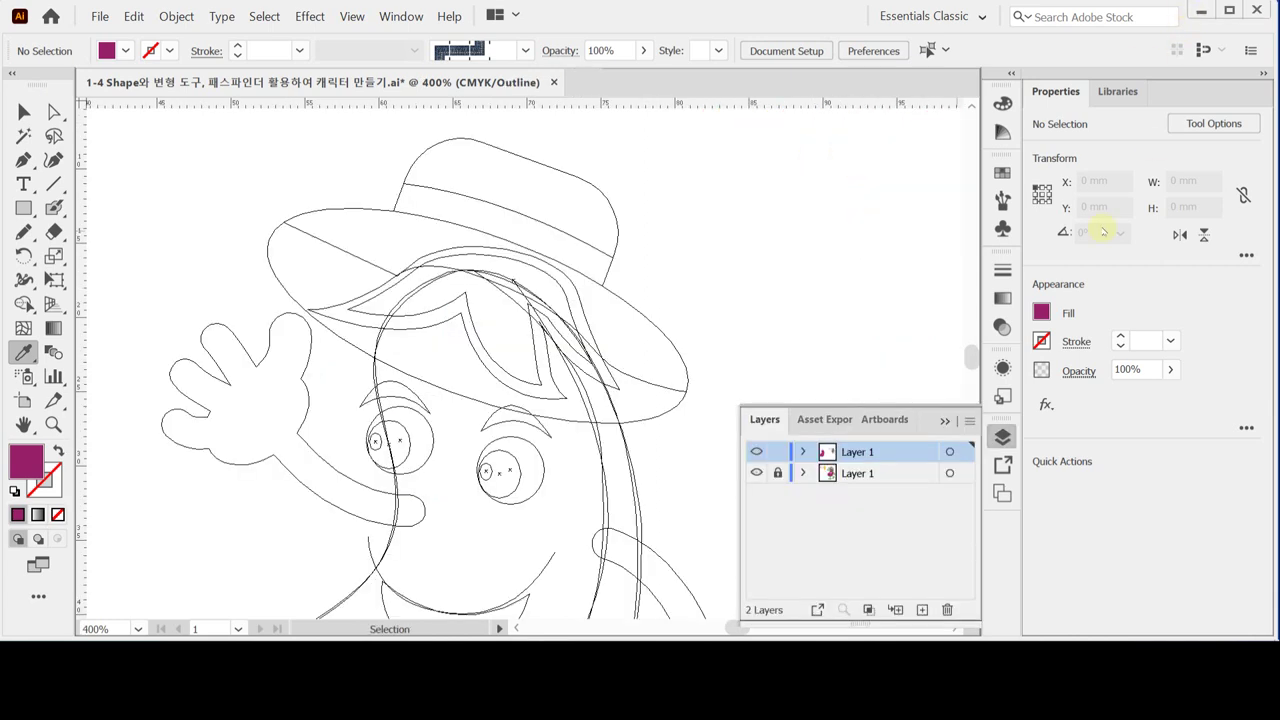
Trace the upper edge of the eggplant's leaf cap with the Pen tool, from its left tip over the crown to its right tip.
{"action": "left_click", "coordinate": [24, 160]}
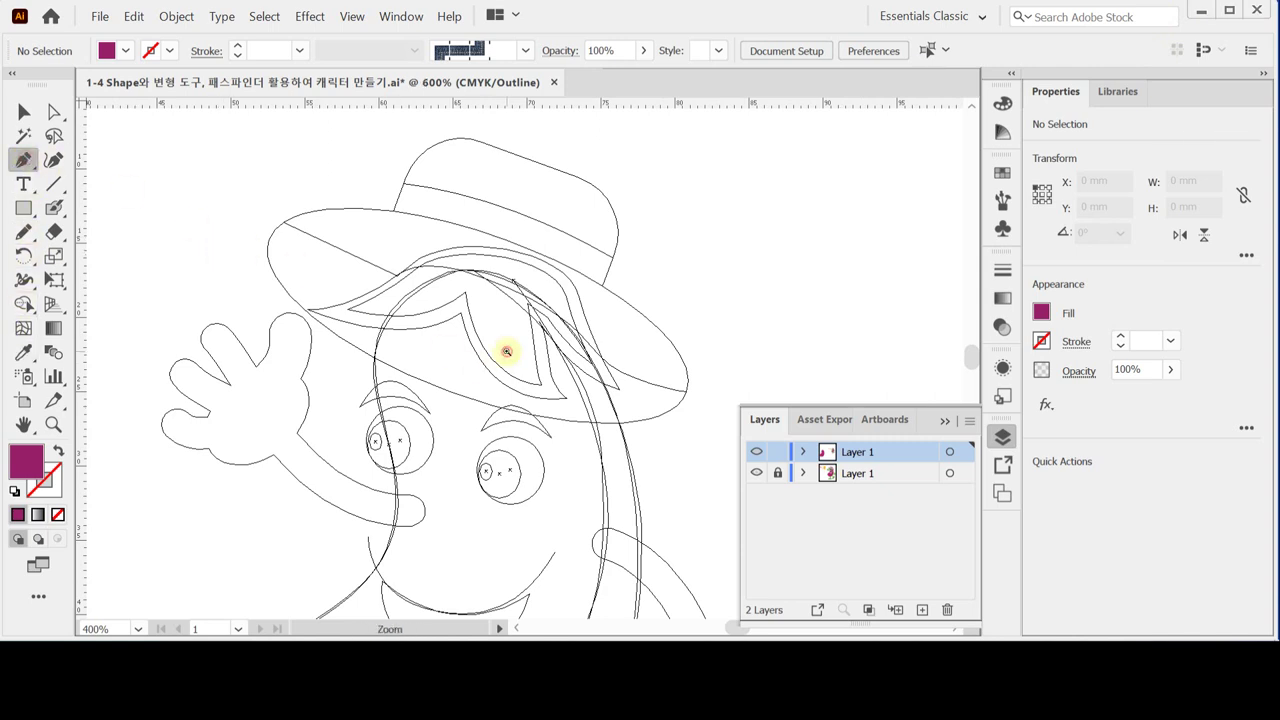
{"action": "scroll", "coordinate": [506, 351], "scroll_direction": "up", "scroll_amount": 1}
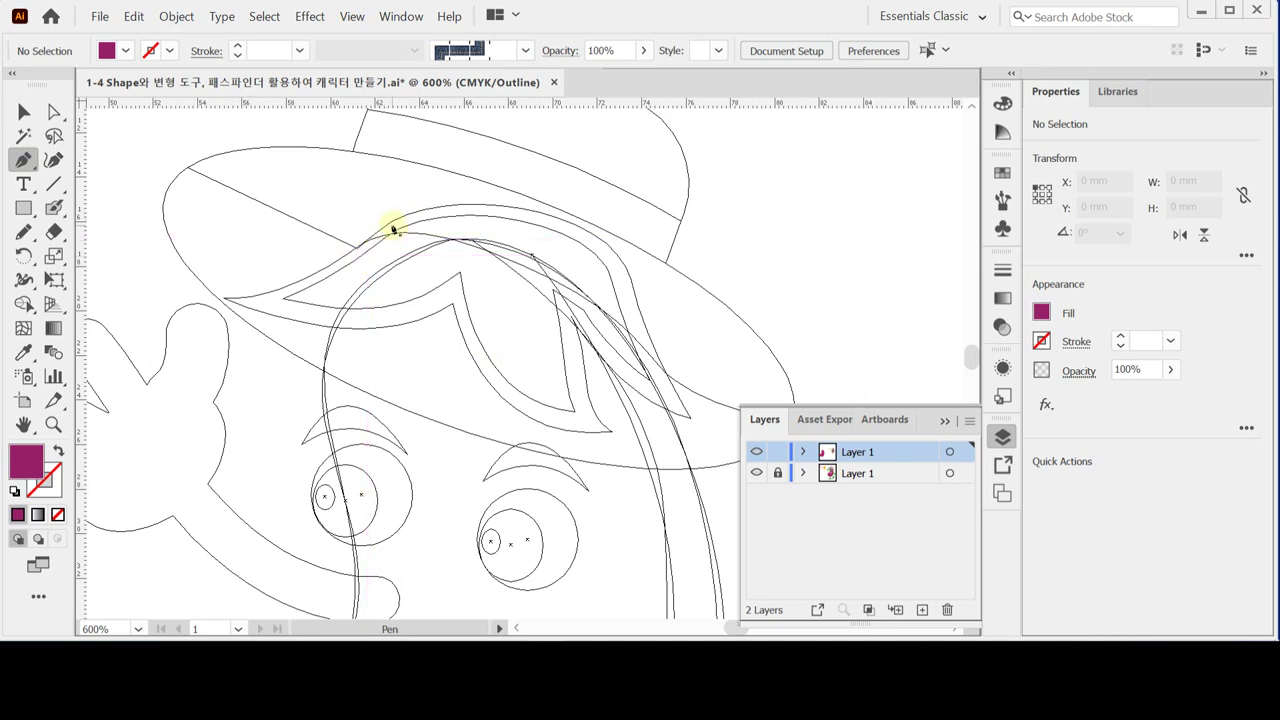
{"action": "left_click", "coordinate": [283, 297]}
{"action": "left_click", "coordinate": [224, 299]}
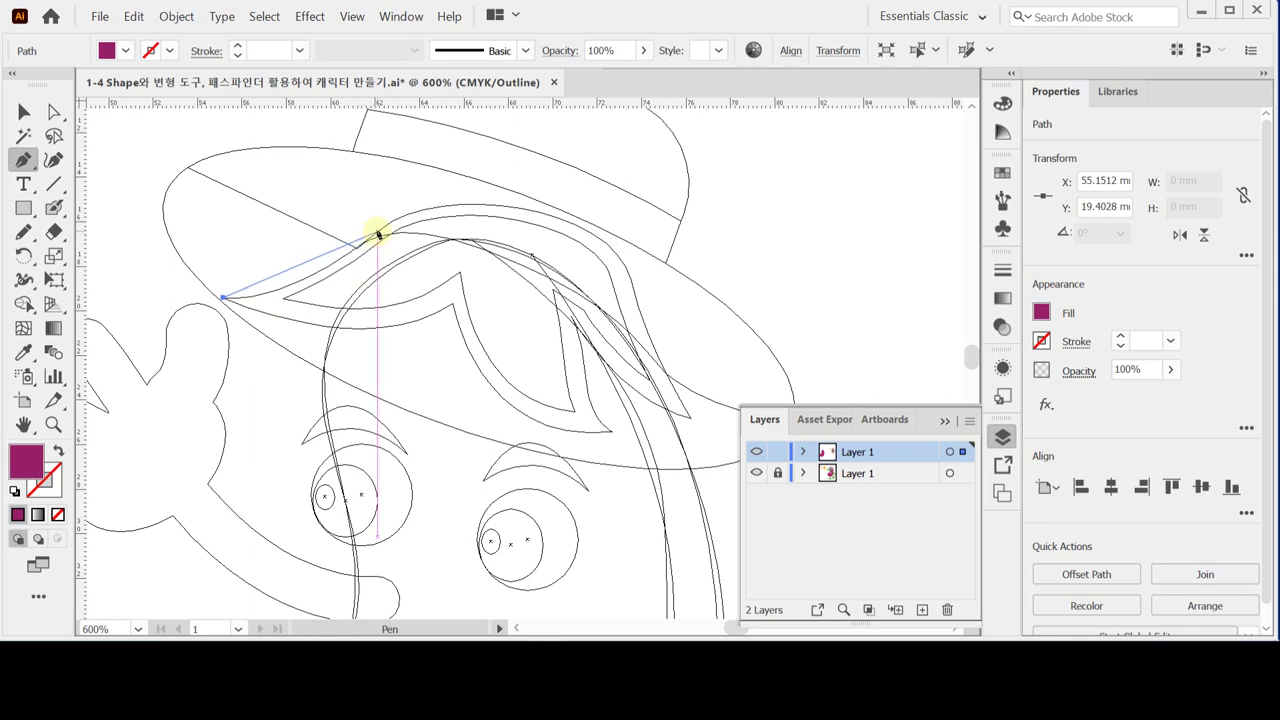
{"action": "left_click_drag", "start_coordinate": [378, 234], "coordinate": [456, 170]}
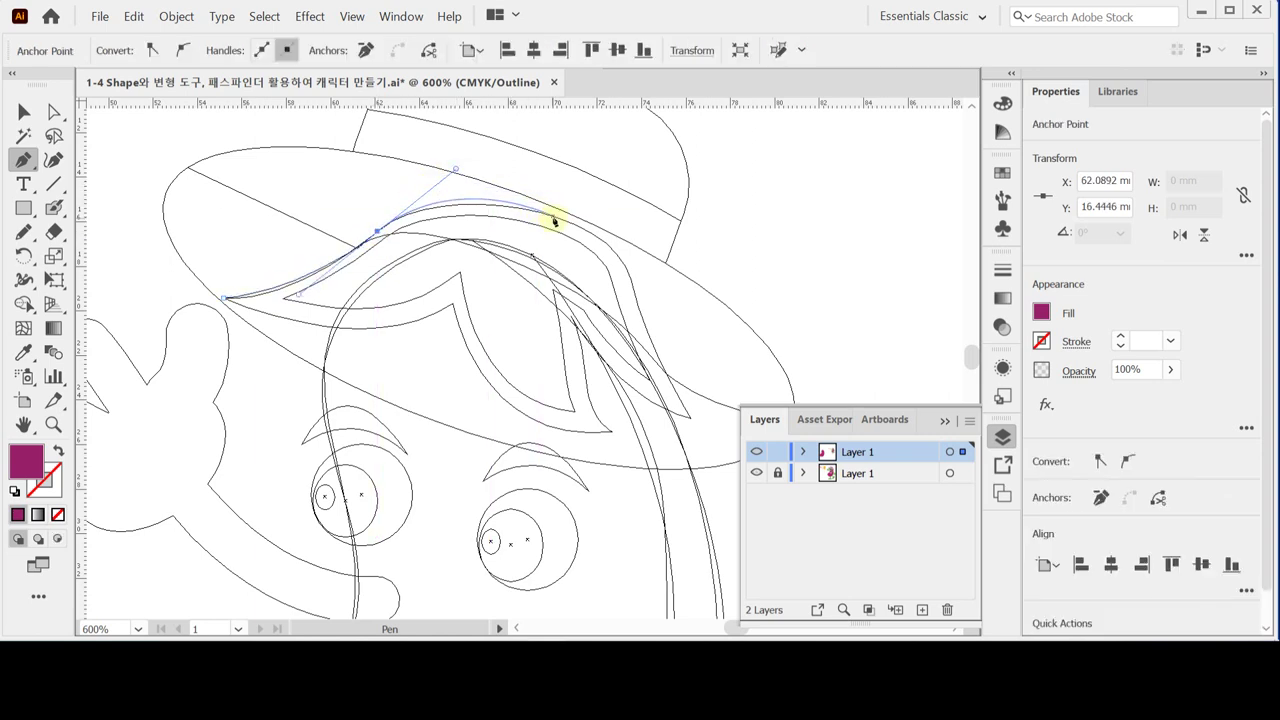
{"action": "left_click_drag", "start_coordinate": [588, 232], "coordinate": [606, 243]}
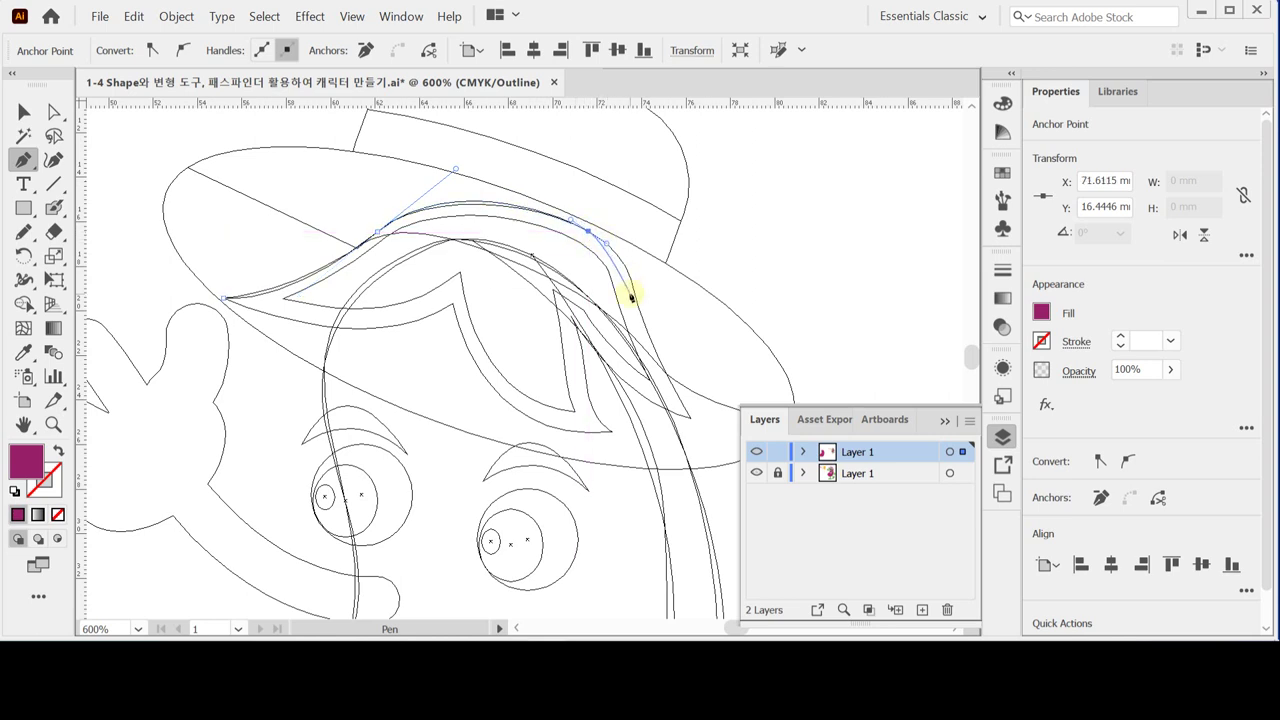
{"action": "left_click_drag", "start_coordinate": [634, 302], "coordinate": [690, 423]}
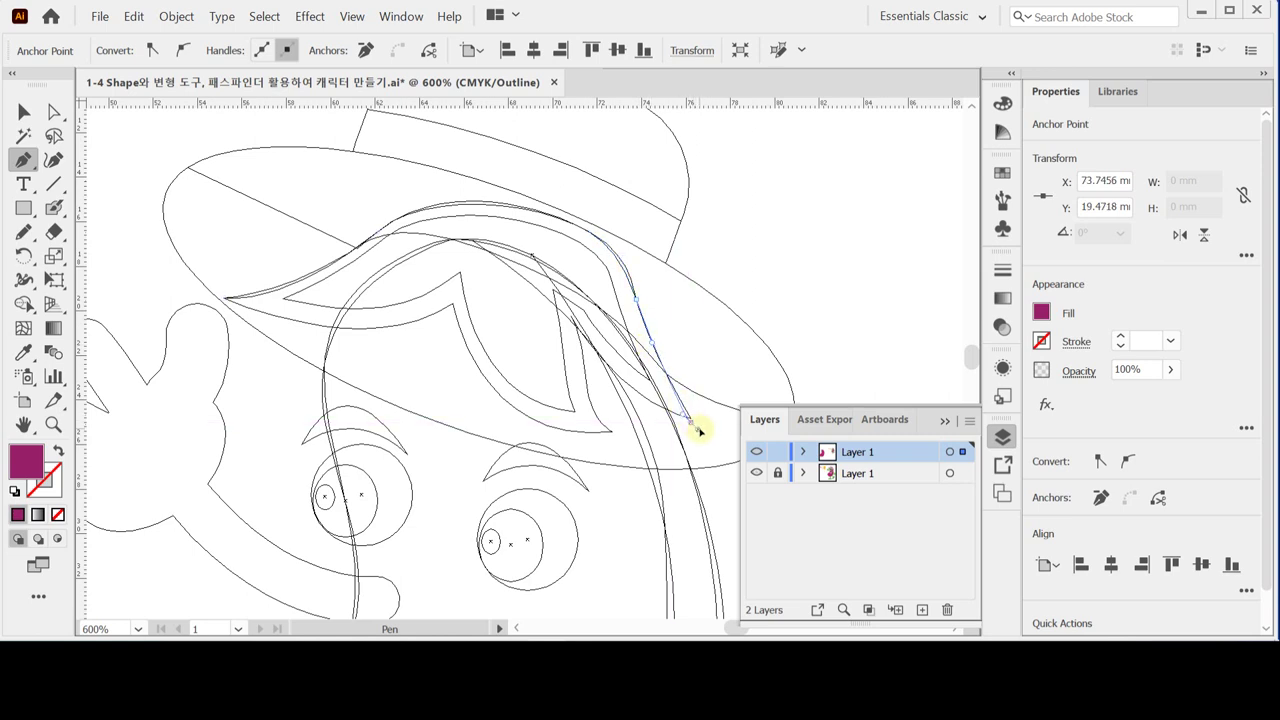
Make the leaf cap's right tip a corner and trace its curved underside back to the notch beside the middle leaf.
{"action": "key", "text": "ctrl+equal"}
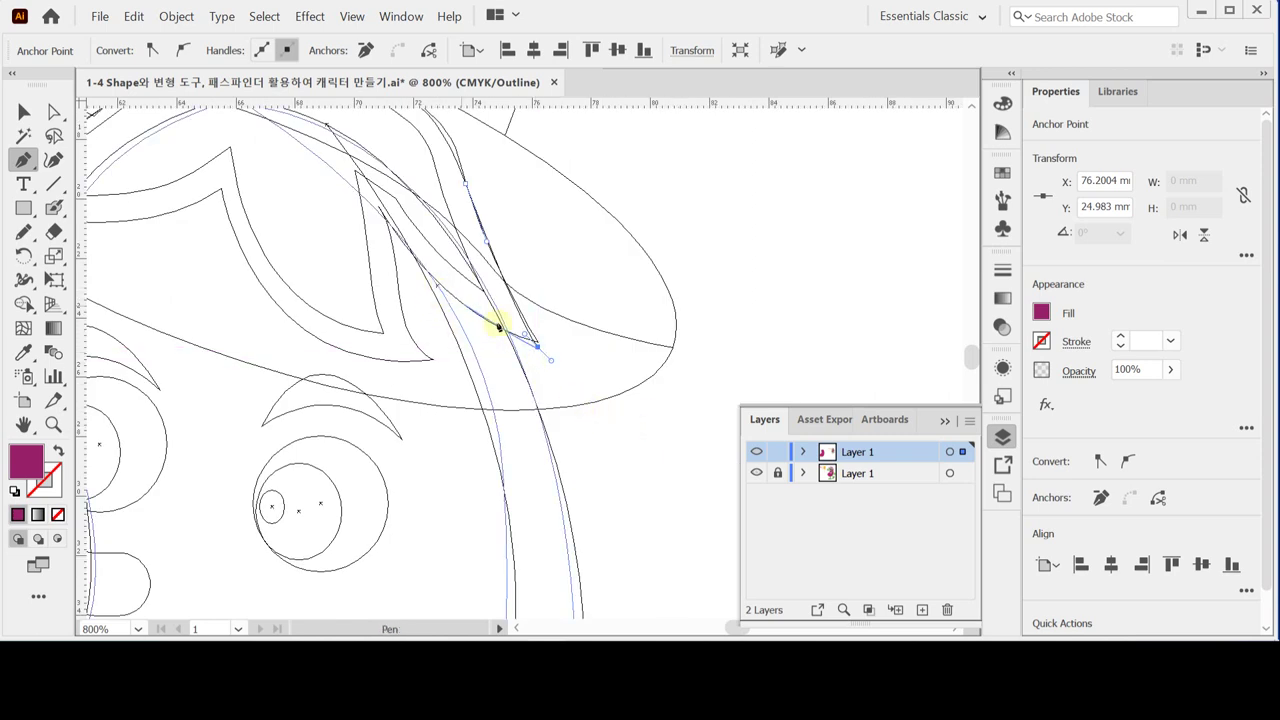
{"action": "left_click", "coordinate": [536, 344]}
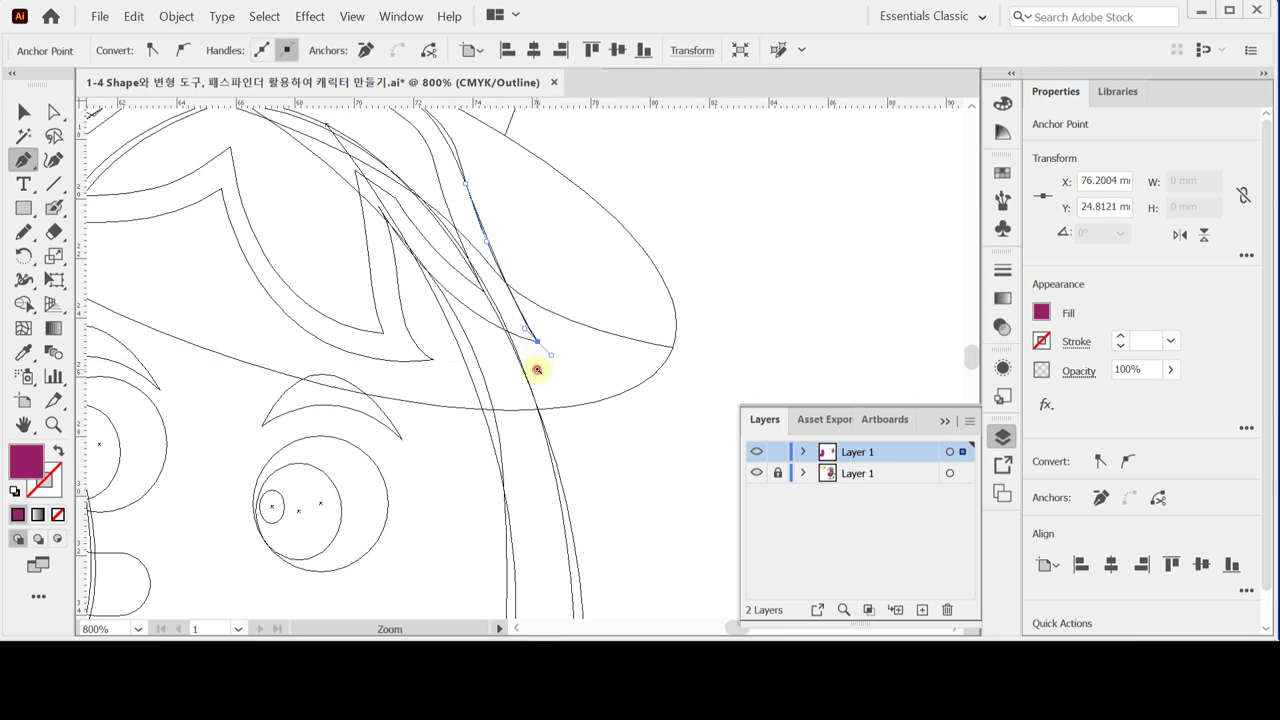
{"action": "key", "text": "ctrl+equal"}
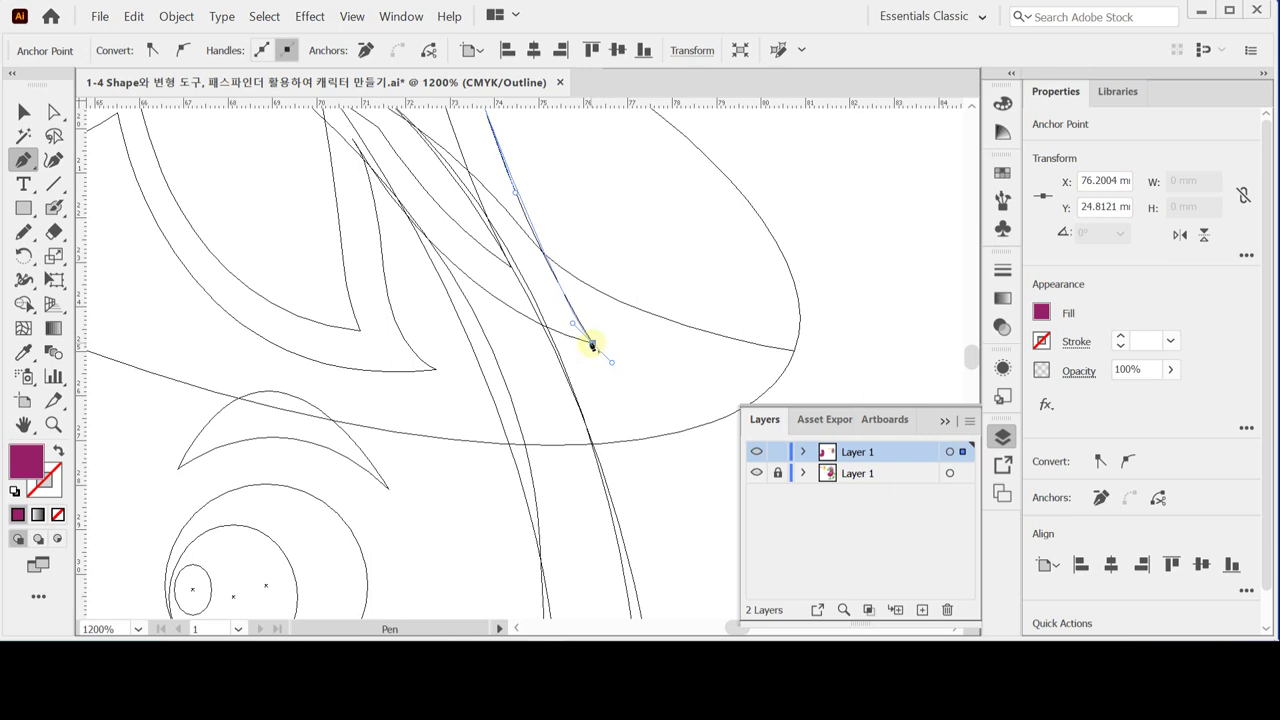
{"action": "left_click", "coordinate": [592, 345]}
{"action": "key", "text": "ctrl+space"}
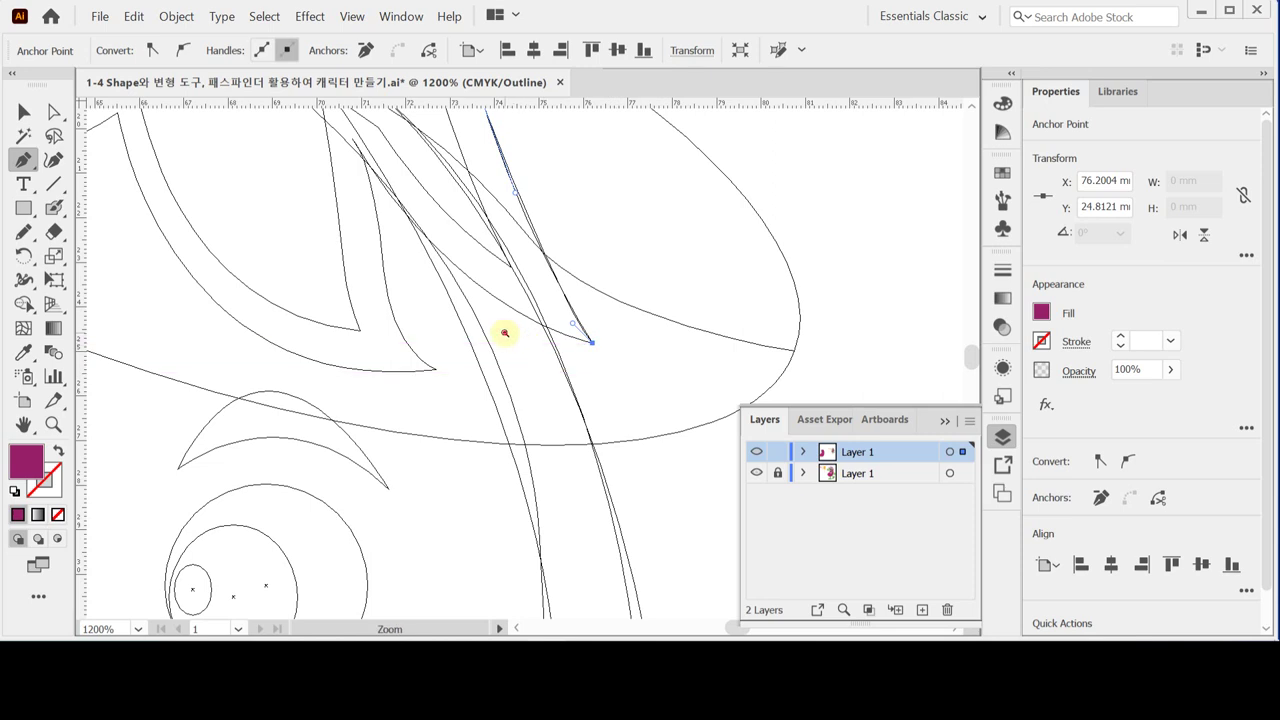
{"action": "left_click", "coordinate": [504, 333], "text": "ctrl+alt"}
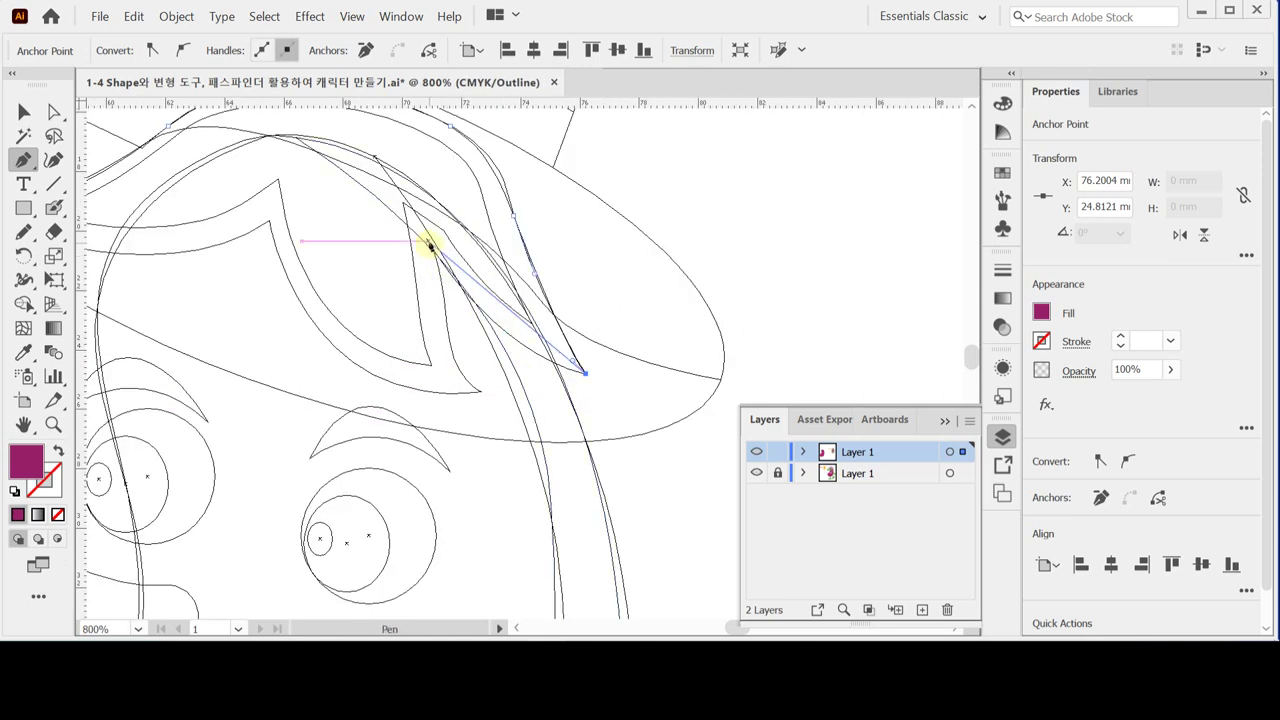
{"action": "left_click", "coordinate": [430, 248], "text": "ctrl+alt"}
{"action": "left_click", "coordinate": [521, 361]}
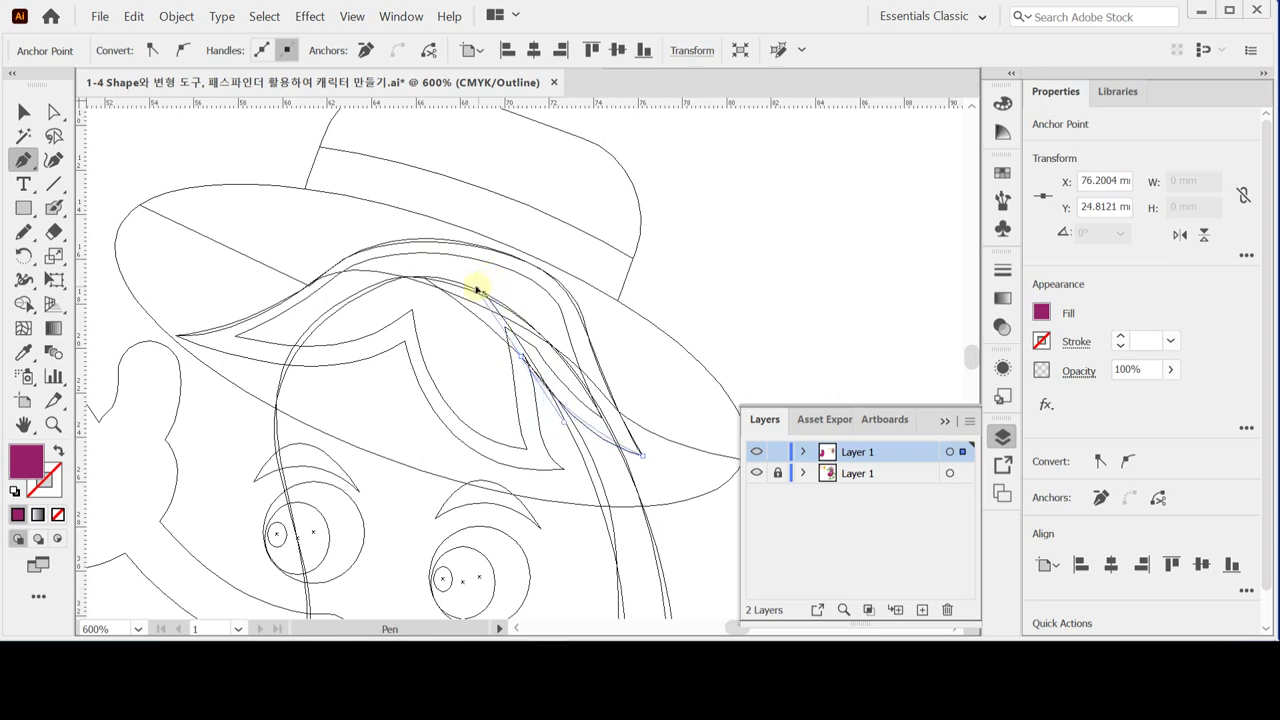
{"action": "mouse_move", "coordinate": [466, 277]}
{"action": "left_mouse_down"}
{"action": "mouse_move", "coordinate": [531, 357]}
{"action": "mouse_move", "coordinate": [521, 362]}
{"action": "left_mouse_up"}
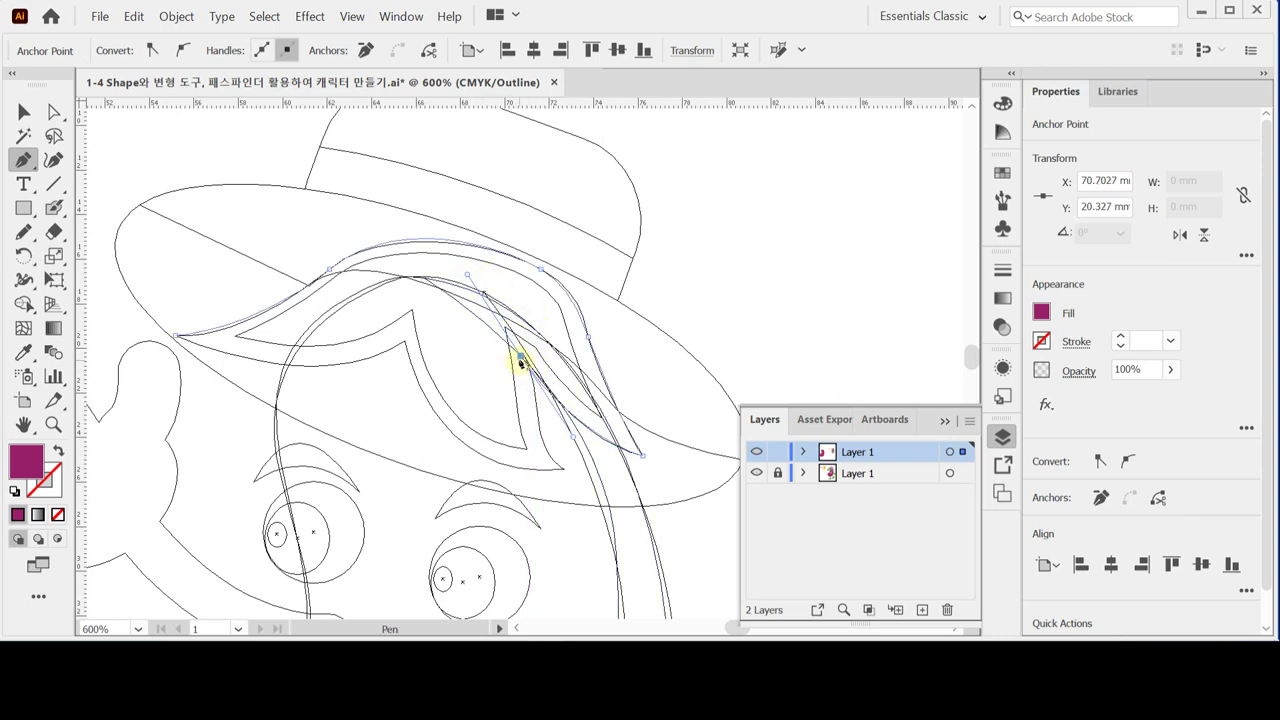
{"action": "left_click", "coordinate": [521, 358]}
Trace the middle leaf and the left leaf's underside, with a corner at the notch between them, and close the path at the left tip.
{"action": "left_click", "coordinate": [538, 418]}
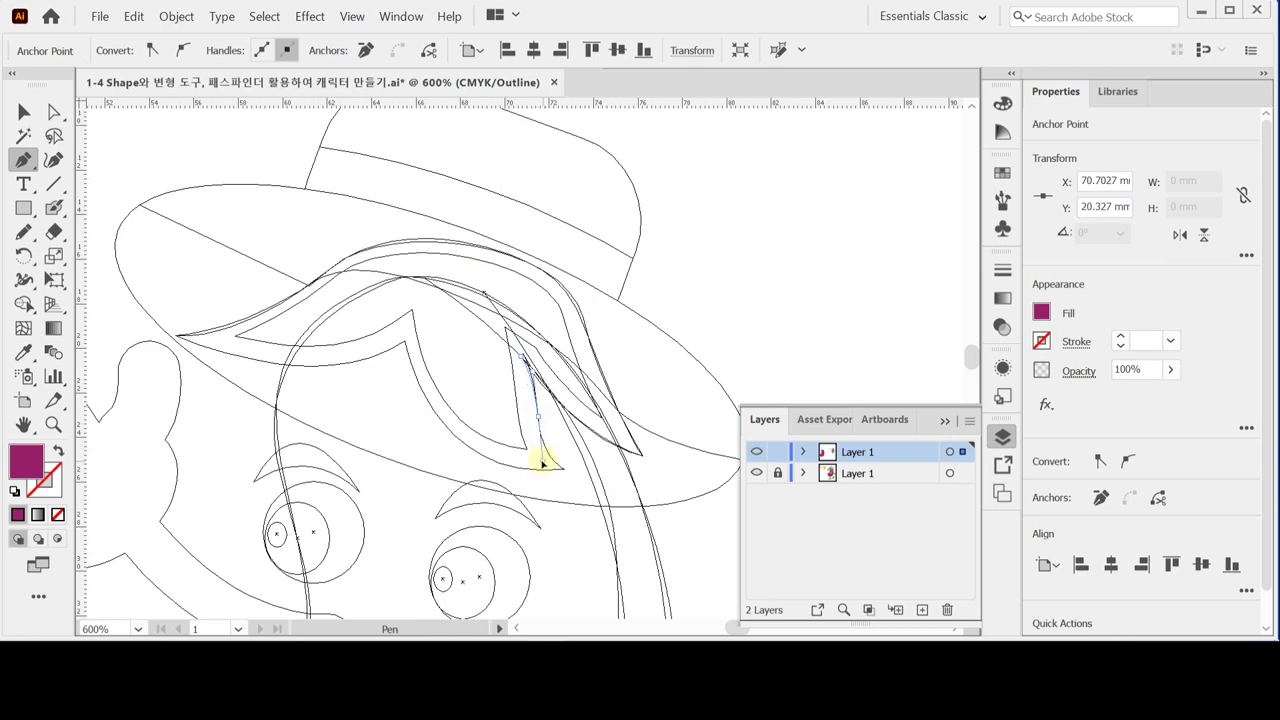
{"action": "left_click_drag", "start_coordinate": [563, 469], "coordinate": [436, 421]}
{"action": "left_click", "coordinate": [404, 342]}
{"action": "left_click_drag", "start_coordinate": [366, 256], "coordinate": [371, 194]}
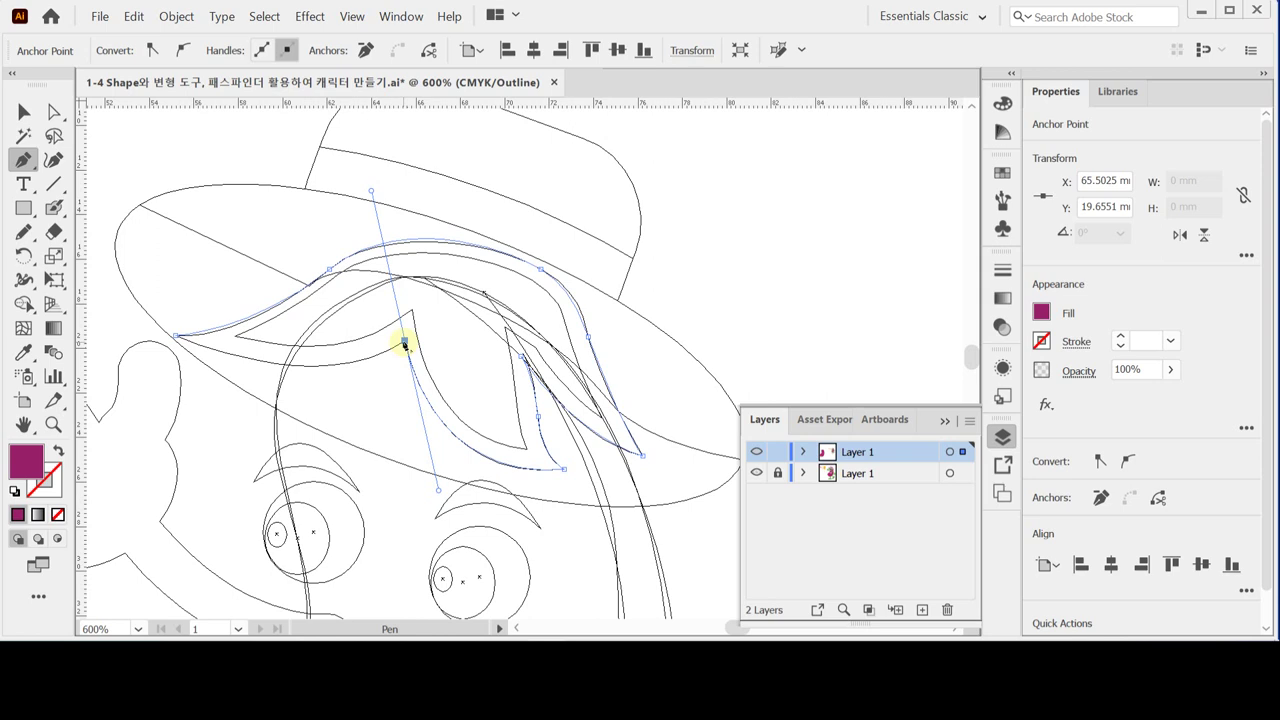
{"action": "mouse_move", "coordinate": [404, 343]}
{"action": "left_mouse_down"}
{"action": "mouse_move", "coordinate": [433, 340]}
{"action": "mouse_move", "coordinate": [400, 349]}
{"action": "left_mouse_up"}
{"action": "scroll", "coordinate": [400, 349], "scroll_direction": "left", "scroll_amount": 3}
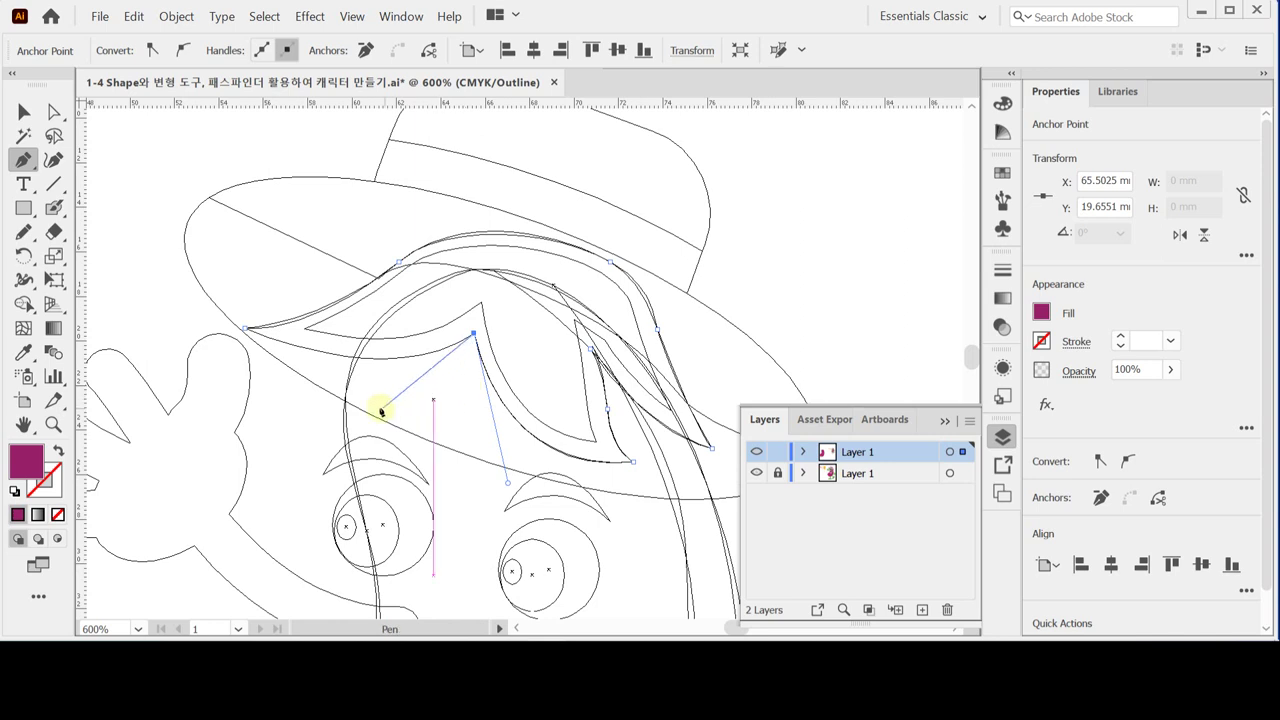
{"action": "left_click", "coordinate": [245, 330]}
{"action": "left_click_drag", "start_coordinate": [245, 332], "coordinate": [96, 262]}
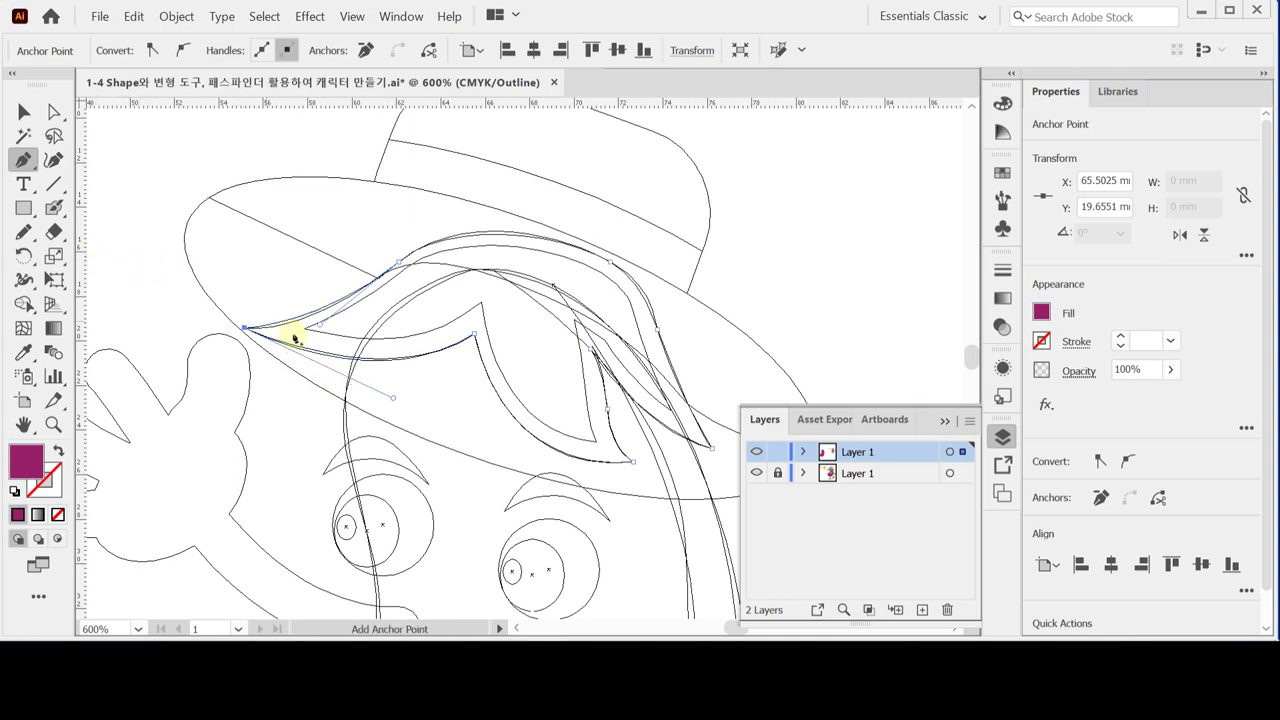
Hide the locked template layer and switch the artwork from outline to preview display.
{"action": "left_click", "coordinate": [756, 473]}
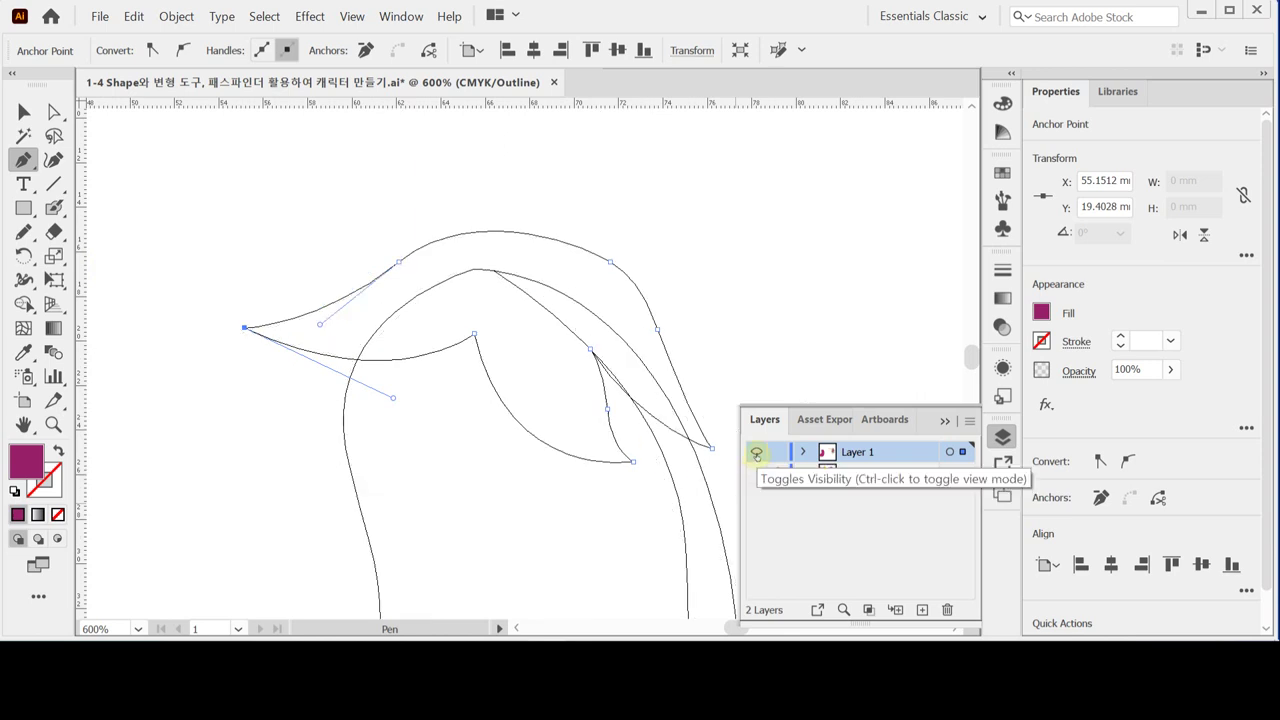
{"action": "key", "text": "ctrl+y"}
{"action": "key", "text": "ctrl+minus"}
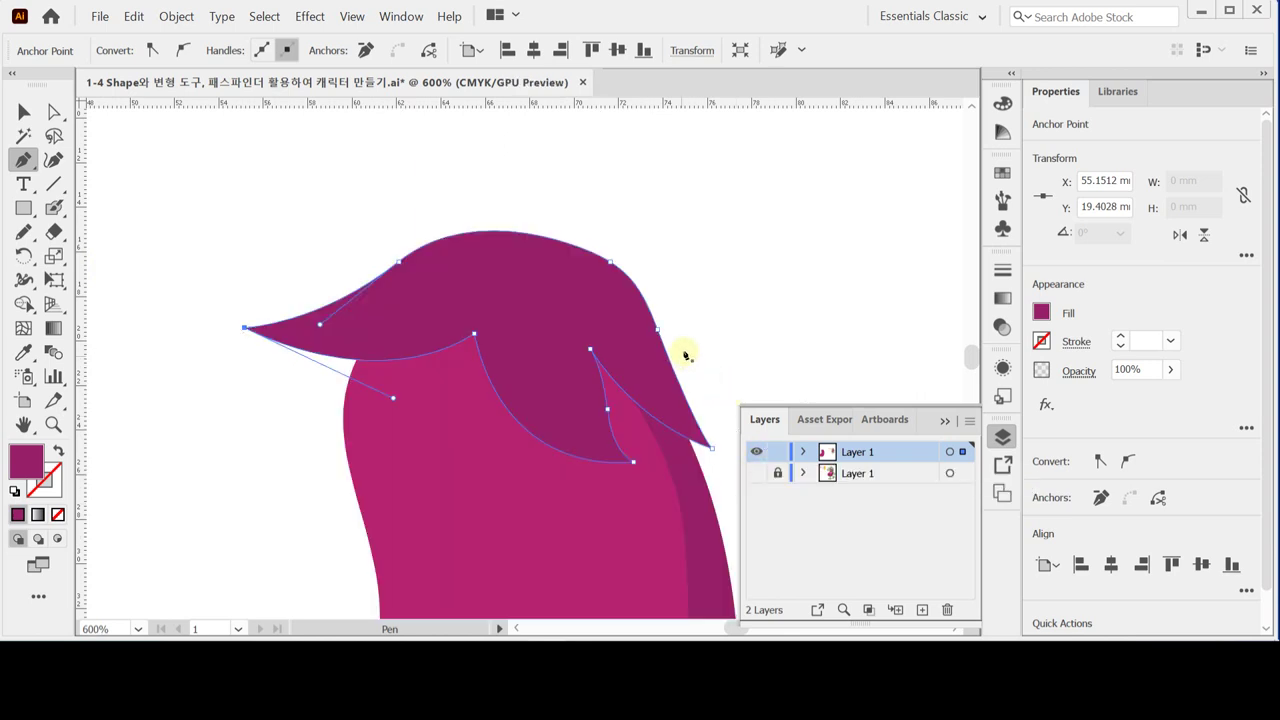
{"action": "key", "text": "ctrl+minus"}
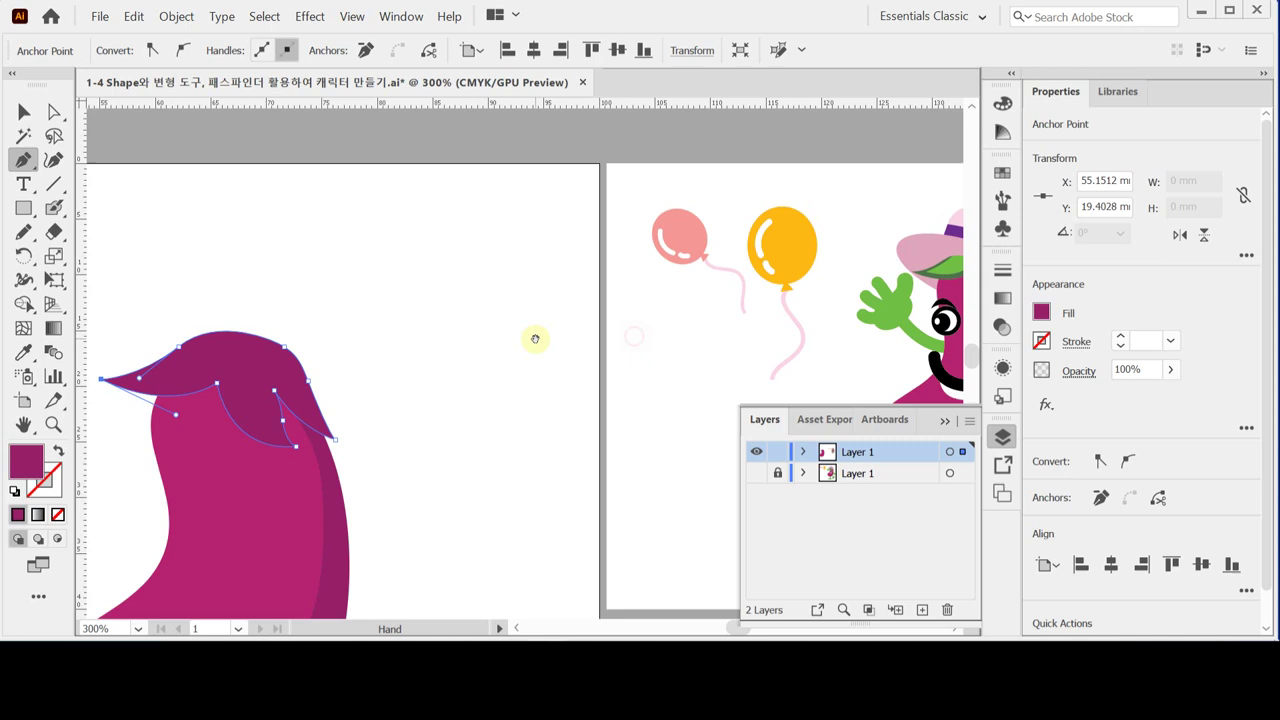
Fill the traced leaf cap with the dark green sampled from the reference eggplant's leaf, deselect it to check, and reselect it.
{"action": "key", "text": "ctrl+h"}
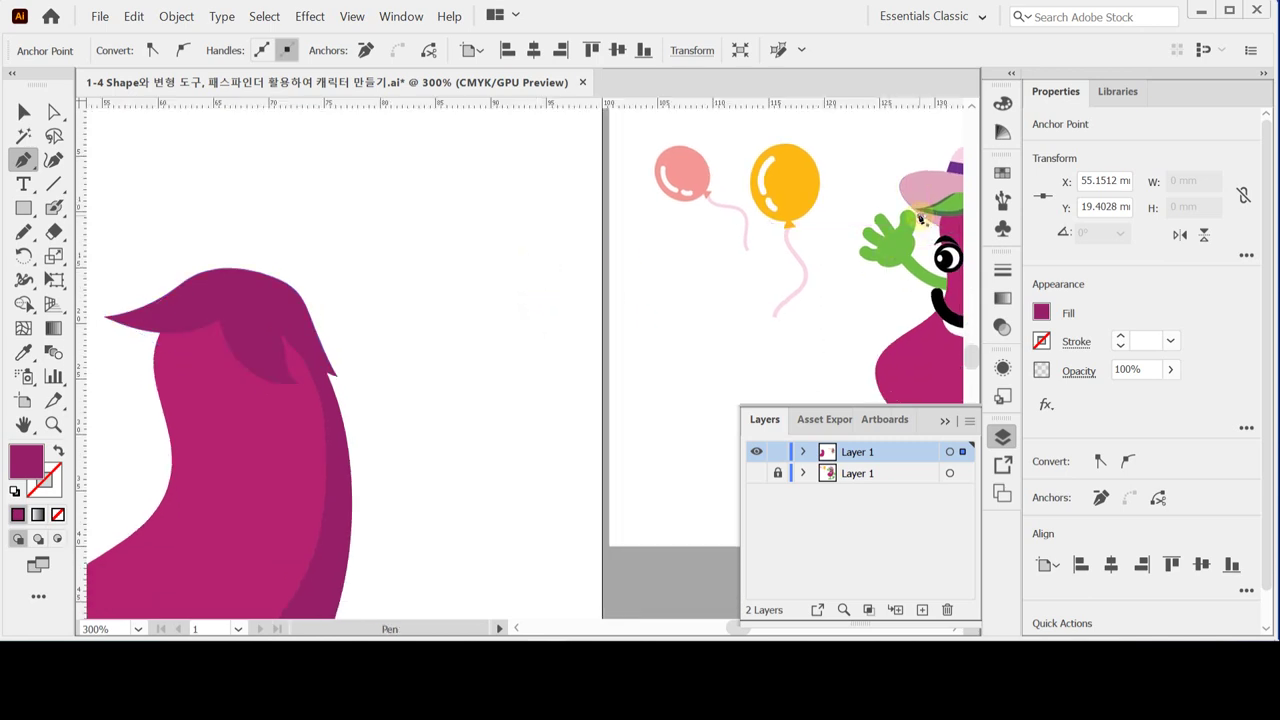
{"action": "key", "text": "i"}
{"action": "left_click", "coordinate": [922, 206]}
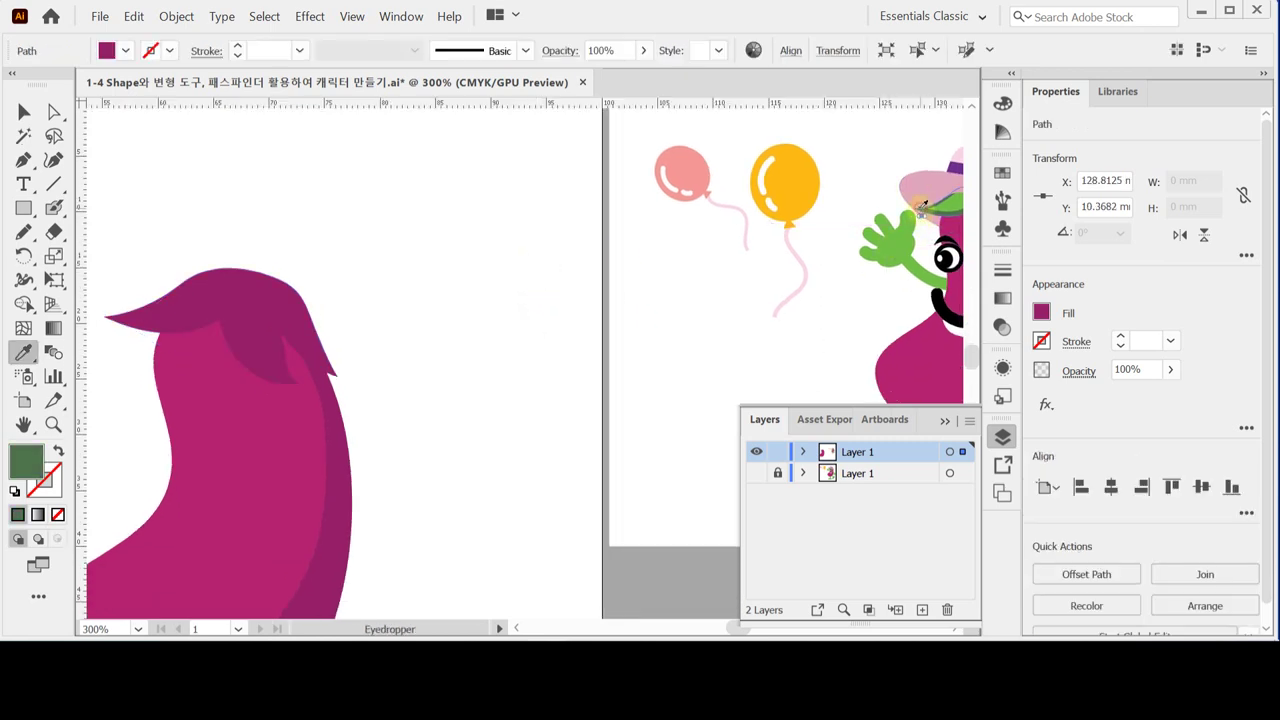
{"action": "left_click", "coordinate": [240, 296], "text": "ctrl"}
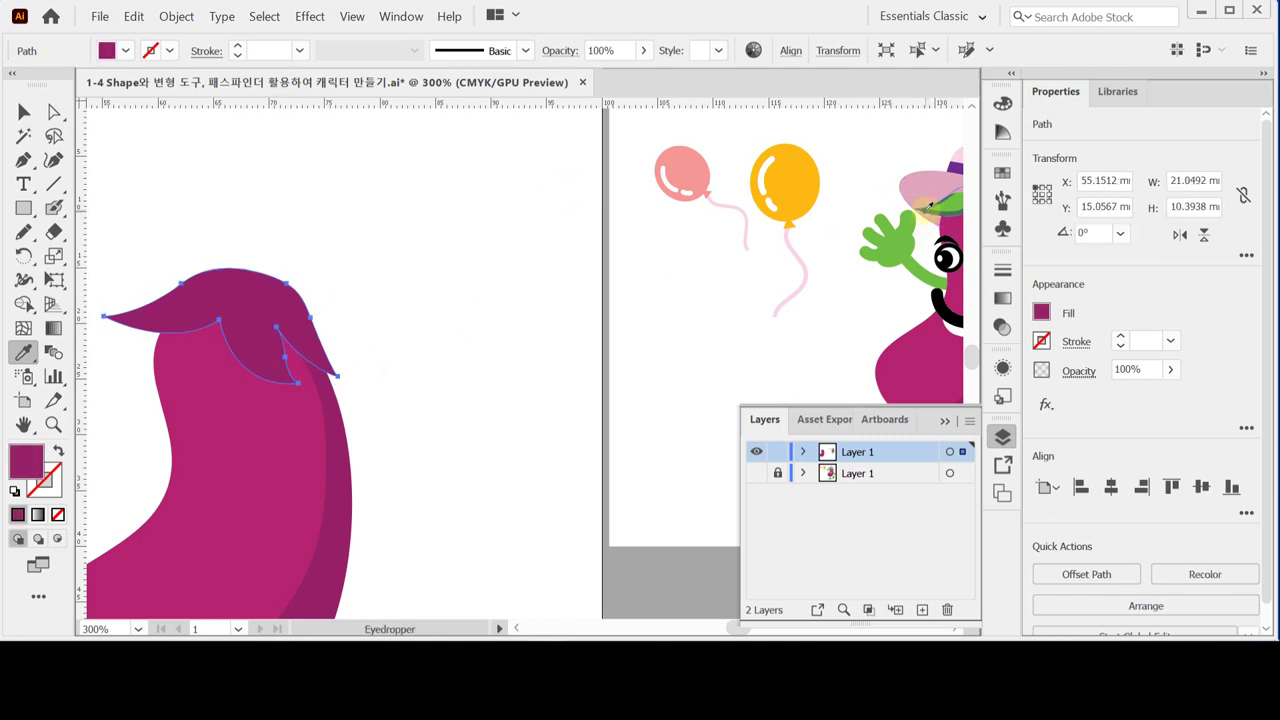
{"action": "left_click", "coordinate": [925, 205]}
{"action": "left_click", "coordinate": [415, 318], "text": "ctrl"}
{"action": "left_click_drag", "start_coordinate": [411, 320], "coordinate": [502, 263]}
{"action": "left_click", "coordinate": [366, 229], "text": "ctrl"}
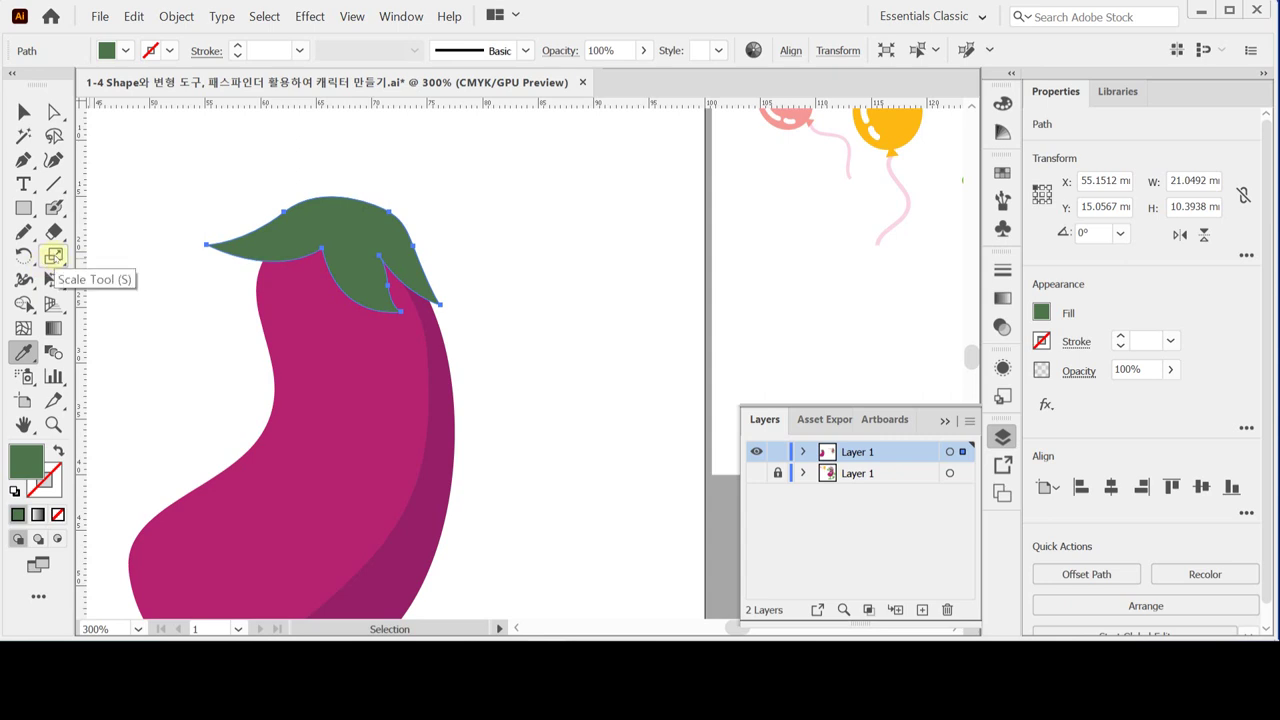
Try to make a copy of the green leaf cap scaled uniformly to 80%.
{"action": "double_click", "coordinate": [53, 256]}
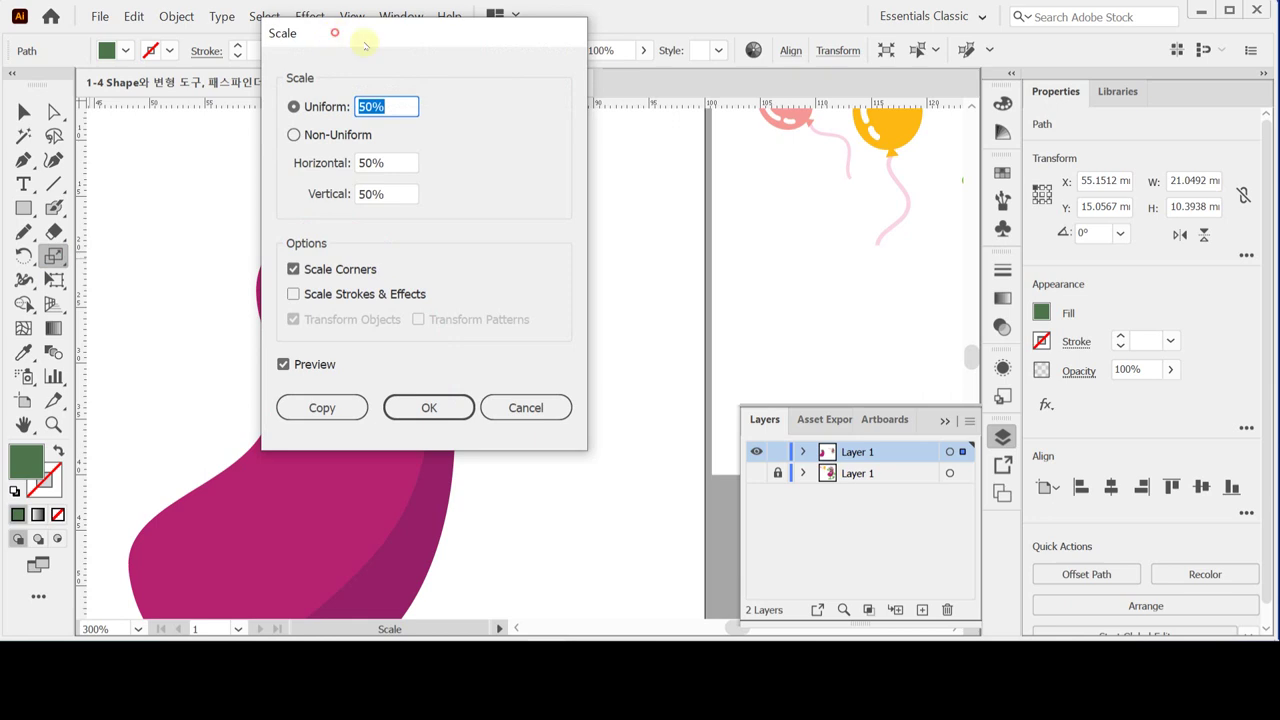
{"action": "left_click_drag", "start_coordinate": [331, 34], "coordinate": [482, 110]}
{"action": "type", "text": "80"}
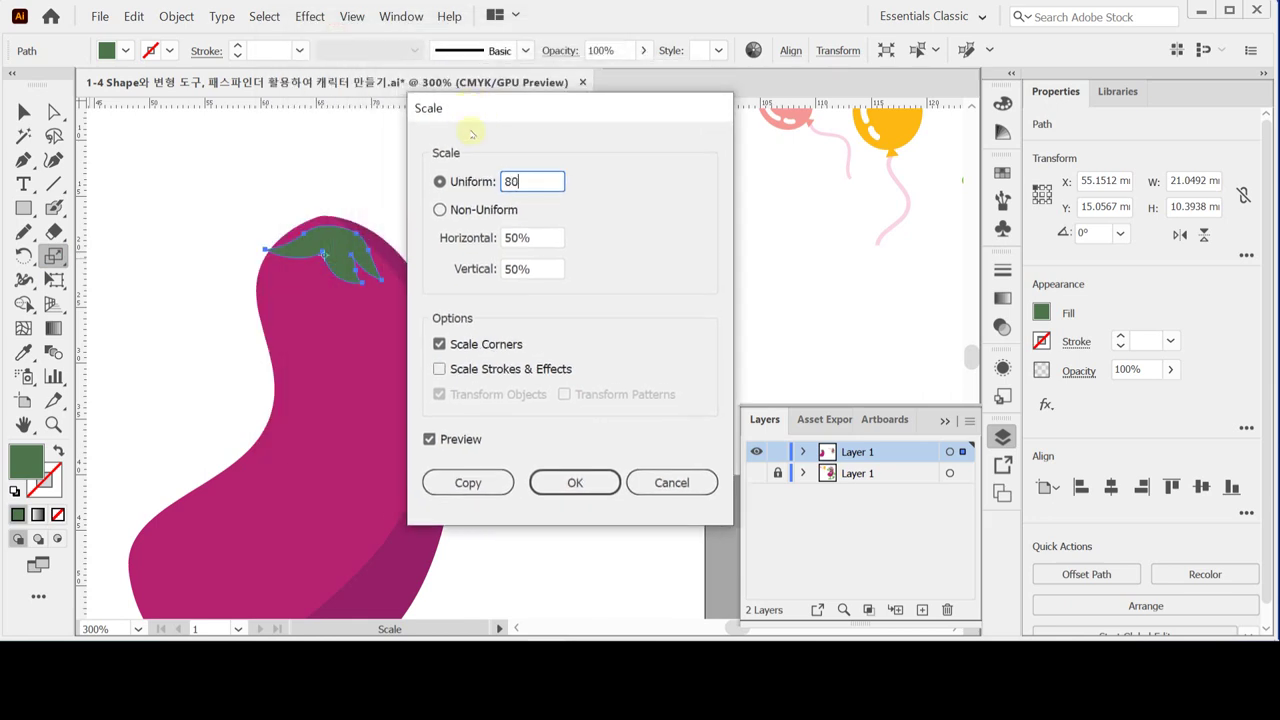
{"action": "left_click", "coordinate": [468, 483]}
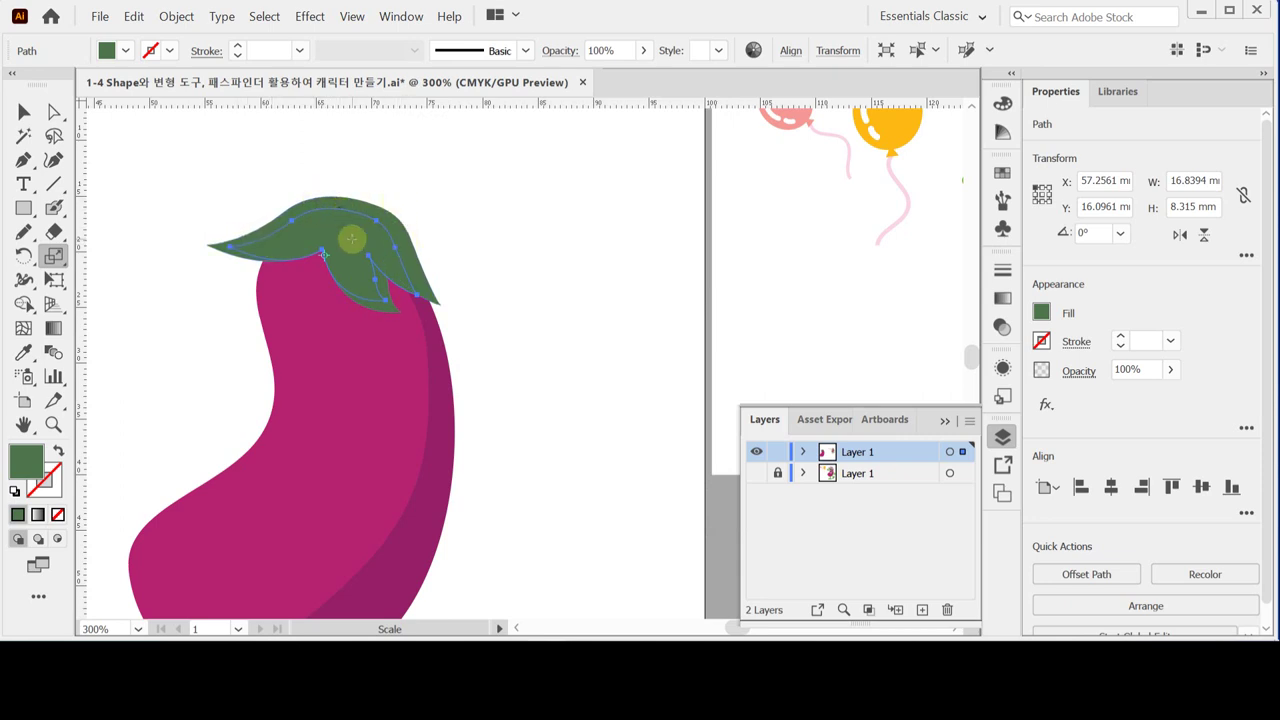
{"action": "key", "text": "ctrl+shift+a"}
{"action": "key", "text": "v"}
{"action": "left_click", "coordinate": [356, 224]}
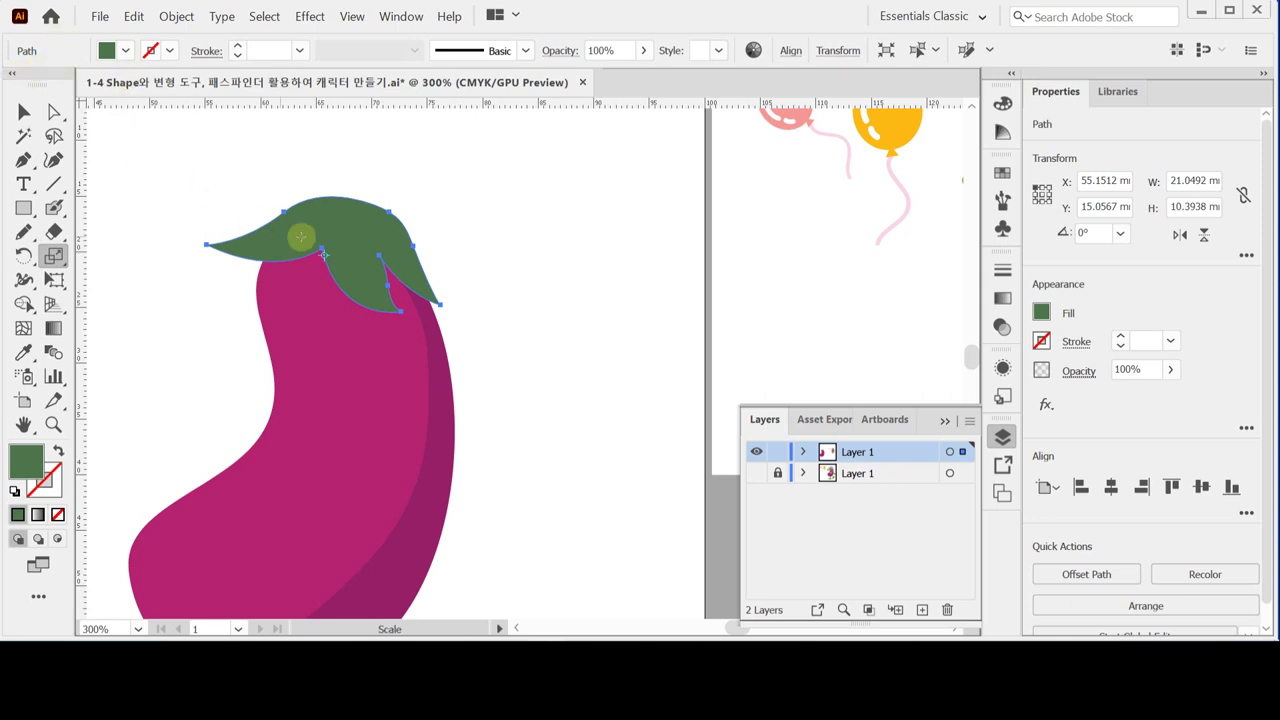
Create an inner copy of the leaf cap with Offset Path at -0.7 mm and mitered joins, and select that inner shape.
{"action": "left_click", "coordinate": [176, 17]}
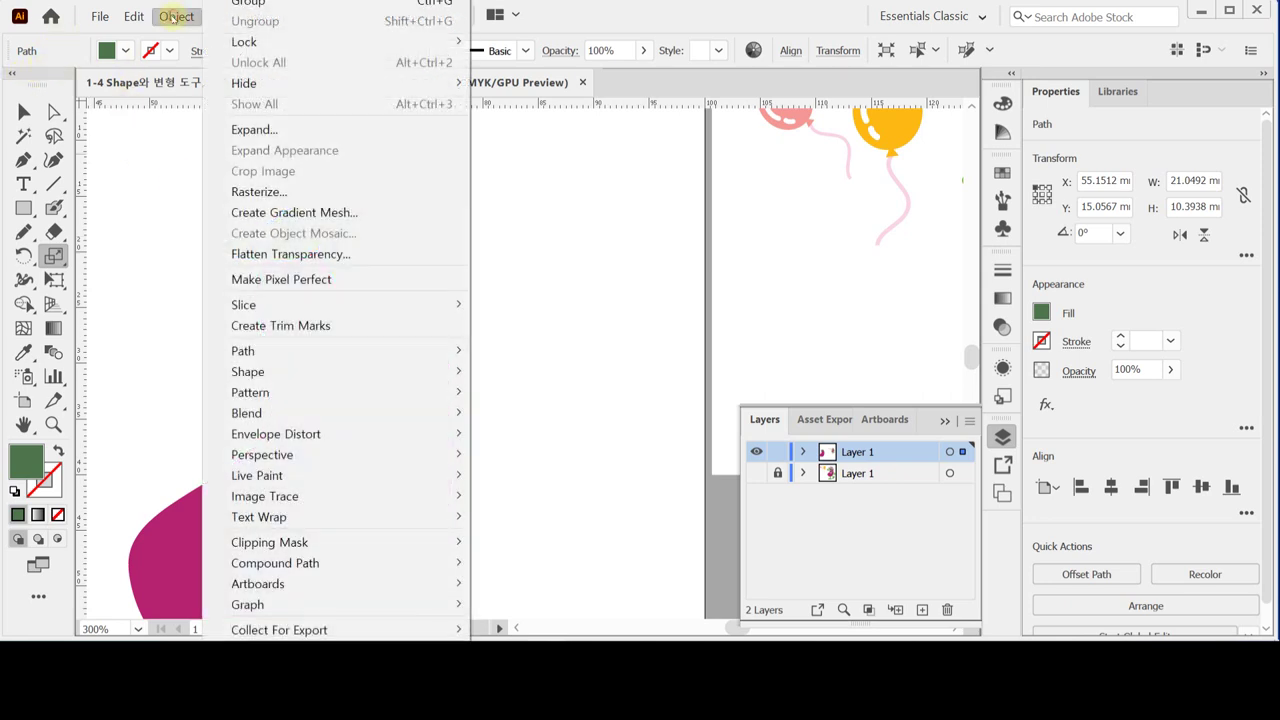
{"action": "mouse_move", "coordinate": [374, 355]}
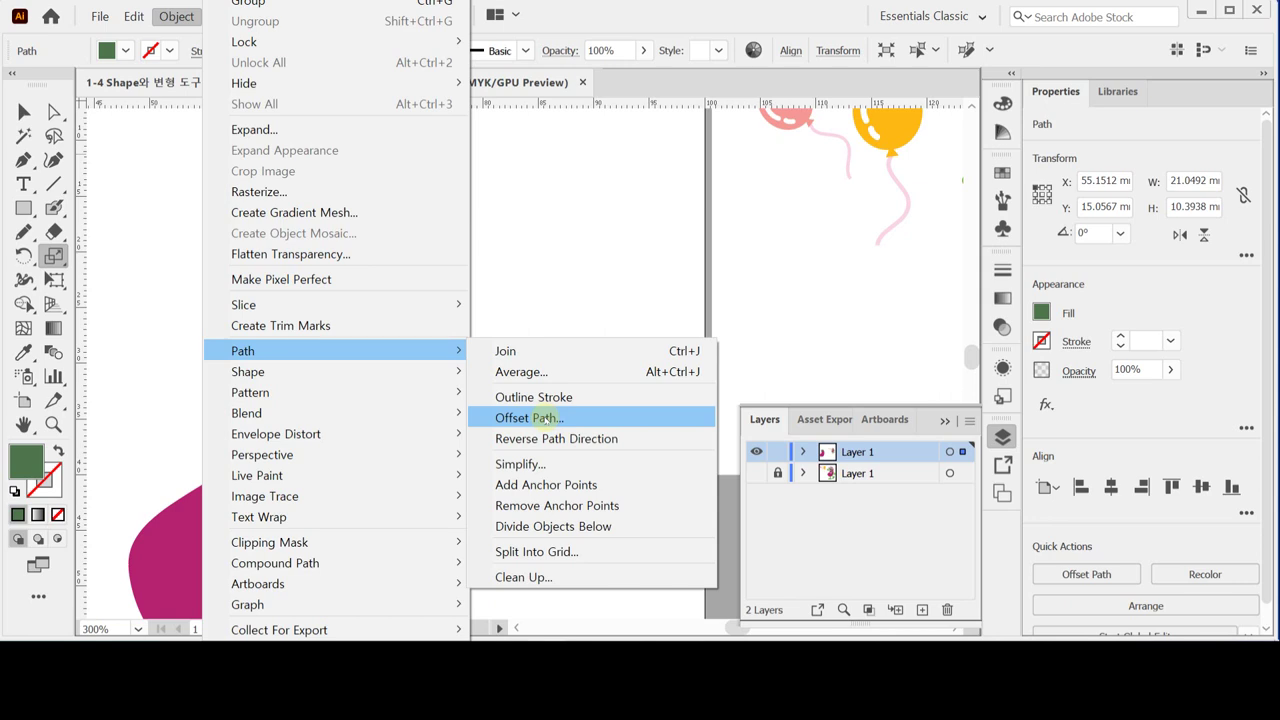
{"action": "left_click", "coordinate": [530, 418]}
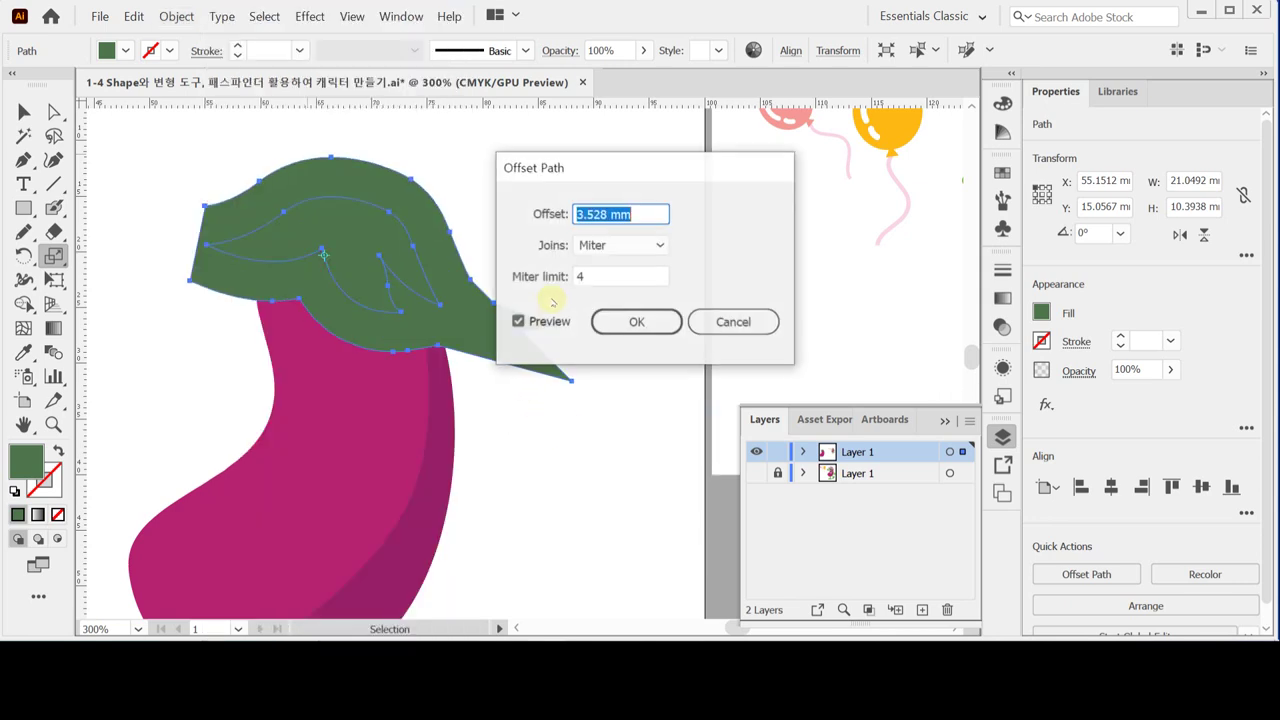
{"action": "left_click_drag", "start_coordinate": [560, 168], "coordinate": [634, 219]}
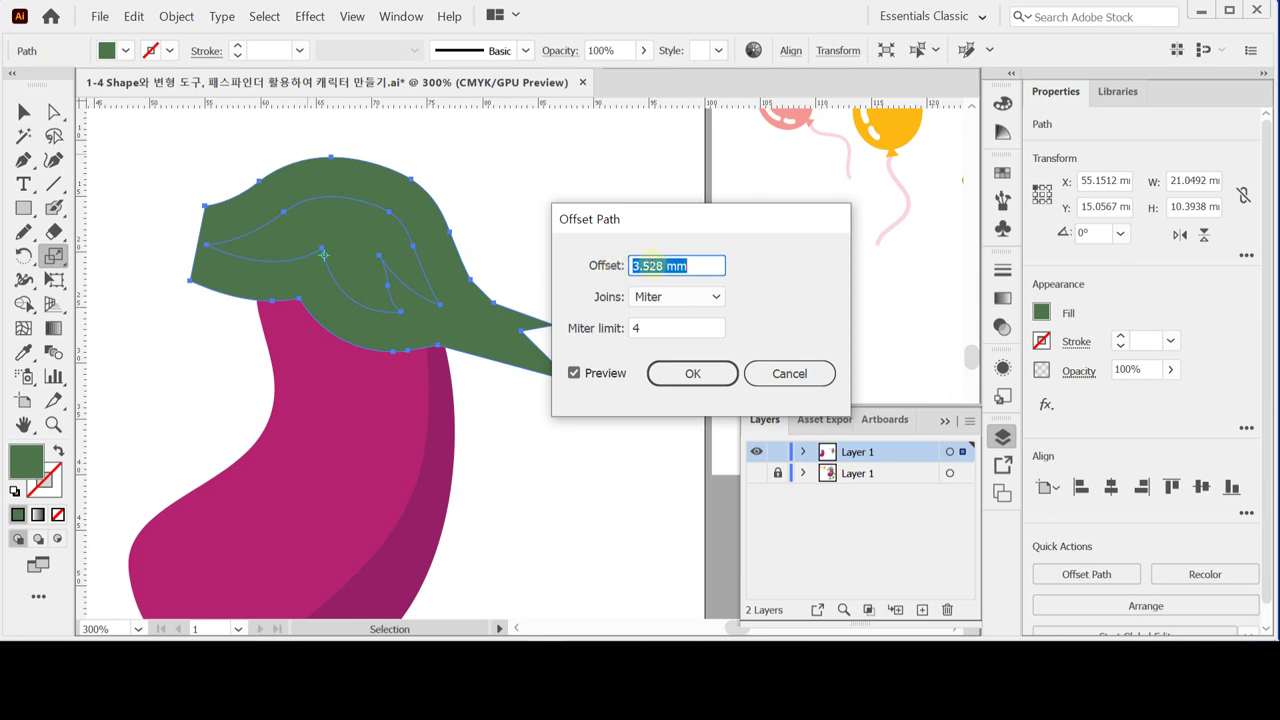
{"action": "type", "text": "-0.7"}
{"action": "key", "text": "Tab"}
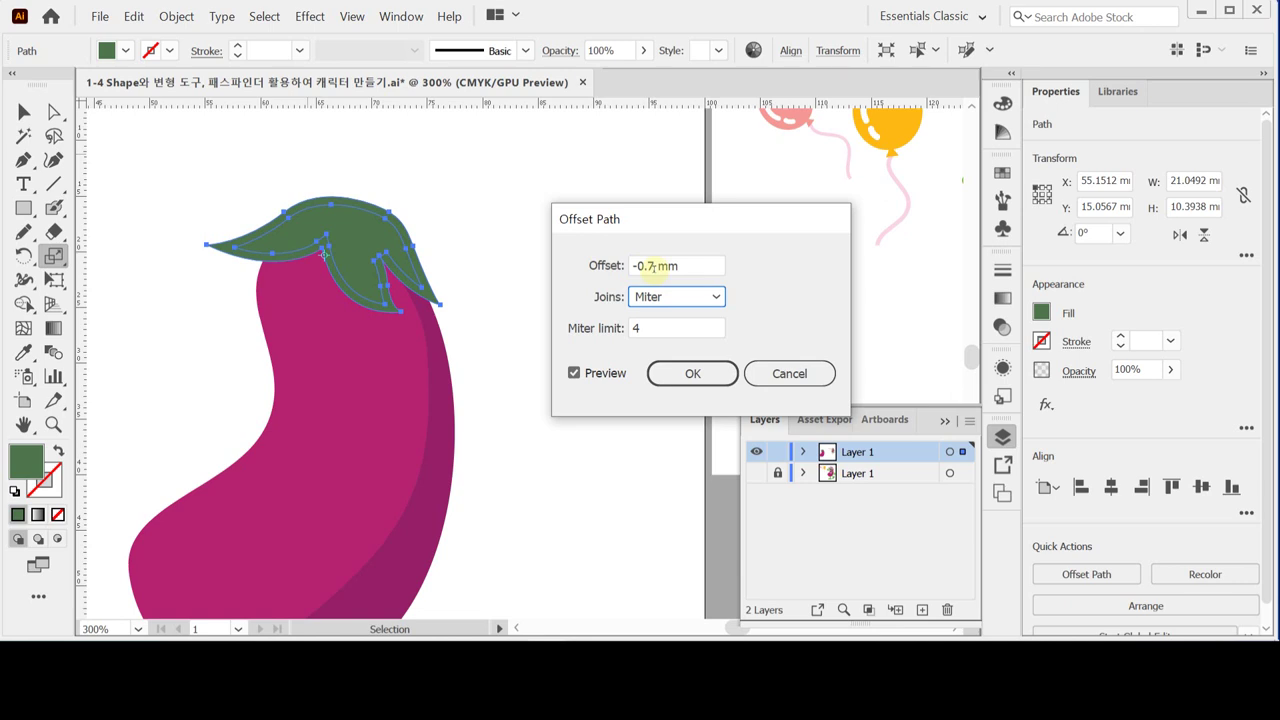
{"action": "left_click", "coordinate": [693, 374]}
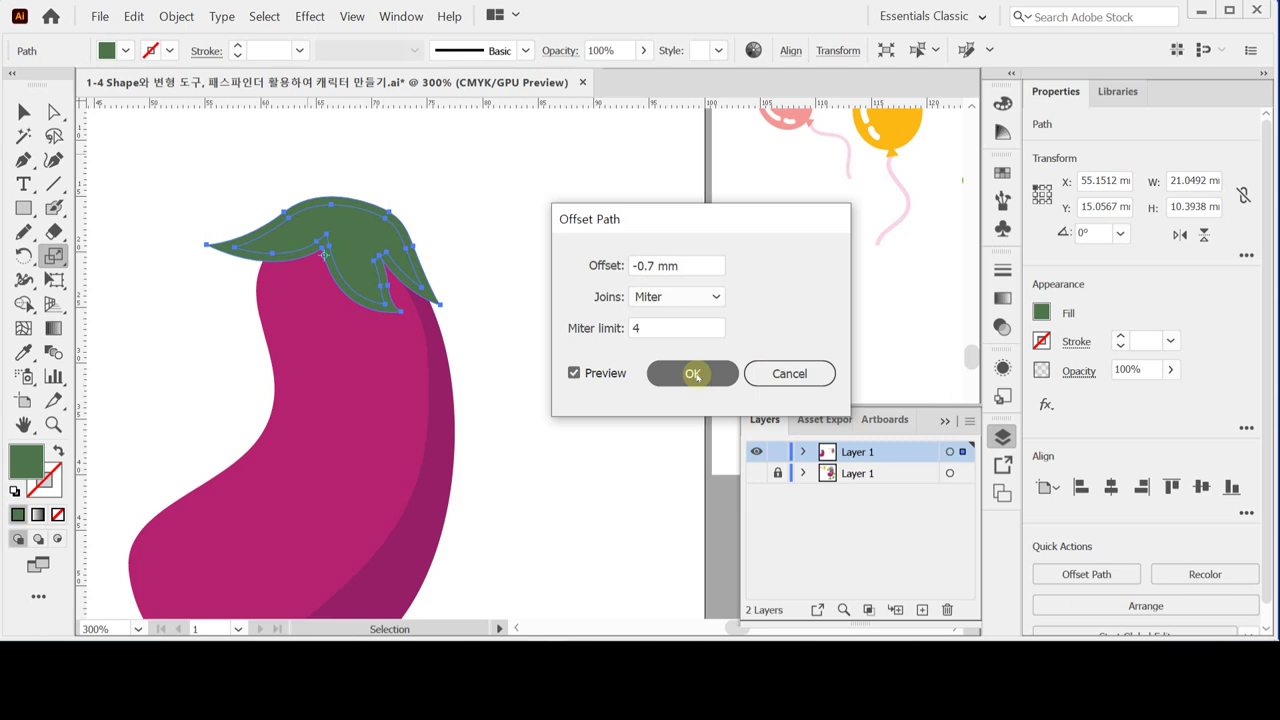
{"action": "left_click", "coordinate": [370, 215]}
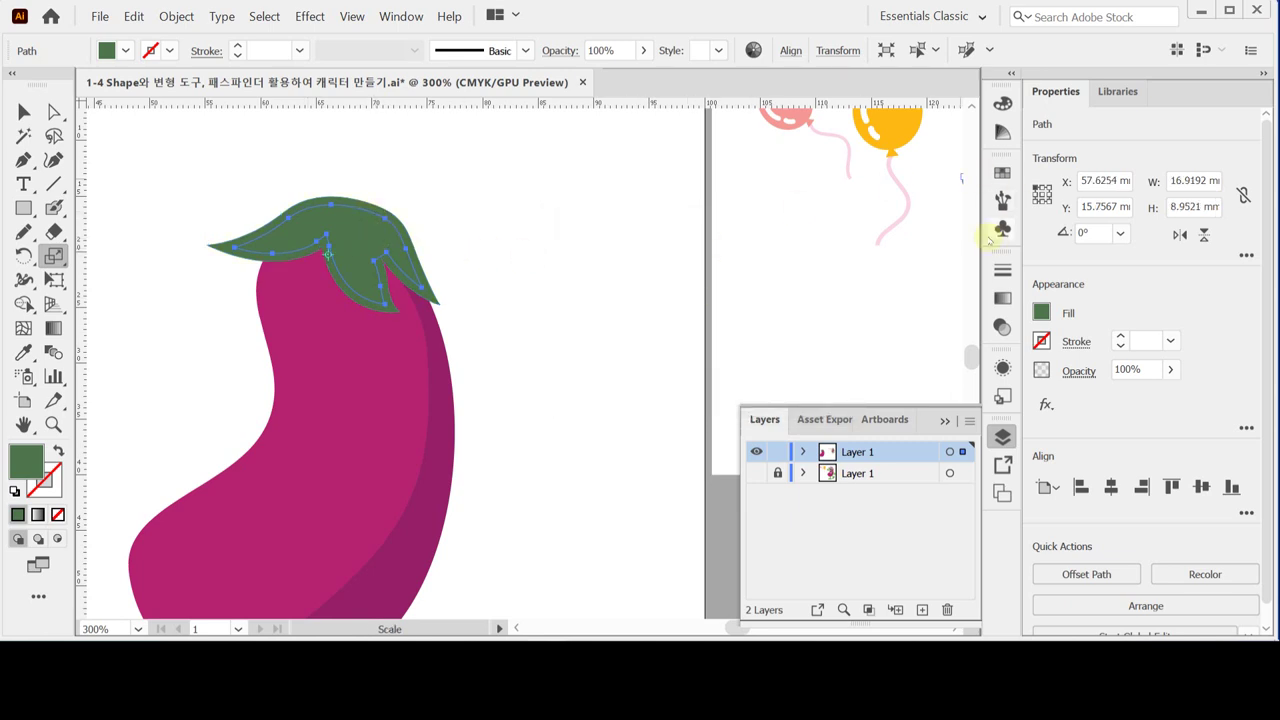
Fill the inner leaf shape with the light green sampled from the reference eggplant's leaf, then deselect it.
{"action": "left_click_drag", "start_coordinate": [727, 246], "coordinate": [623, 289]}
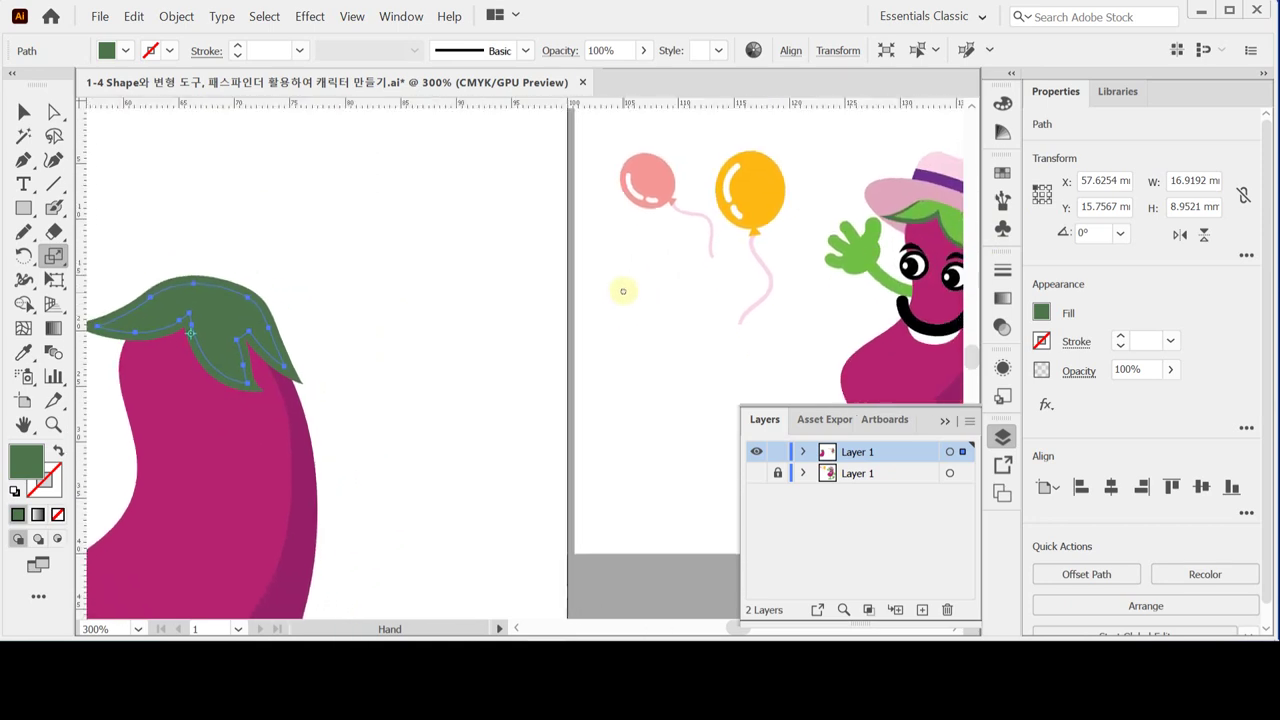
{"action": "key", "text": "i"}
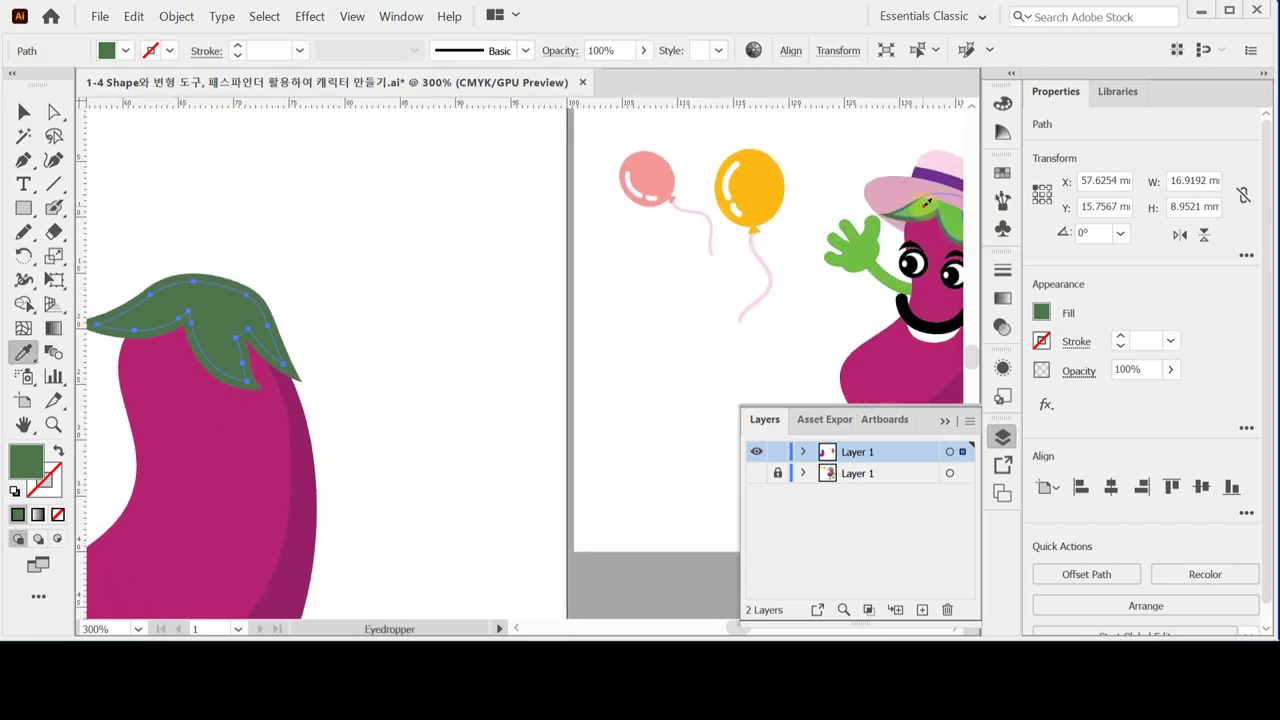
{"action": "left_click", "coordinate": [910, 210]}
{"action": "left_click", "coordinate": [484, 266], "text": "ctrl"}
Move the corner anchor of the light green leaf's small notch up into the leaf with Direct Selection.
{"action": "left_click", "coordinate": [271, 335]}
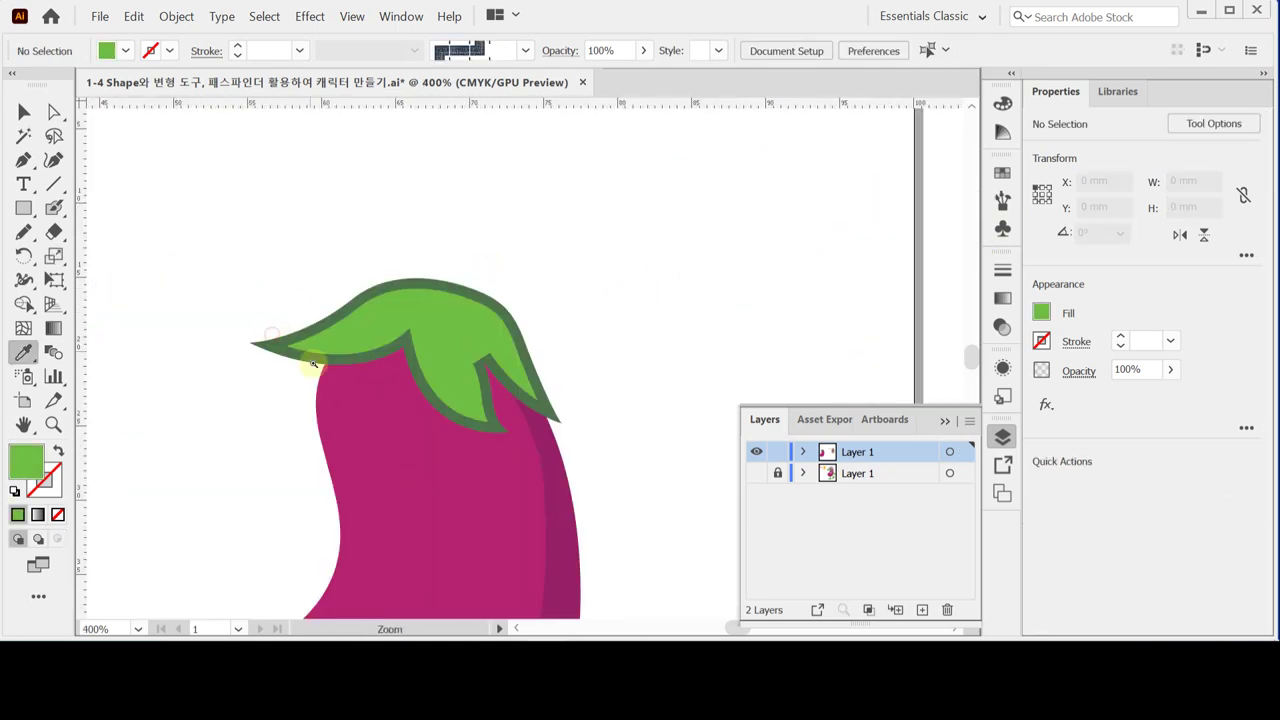
{"action": "left_click", "coordinate": [480, 349]}
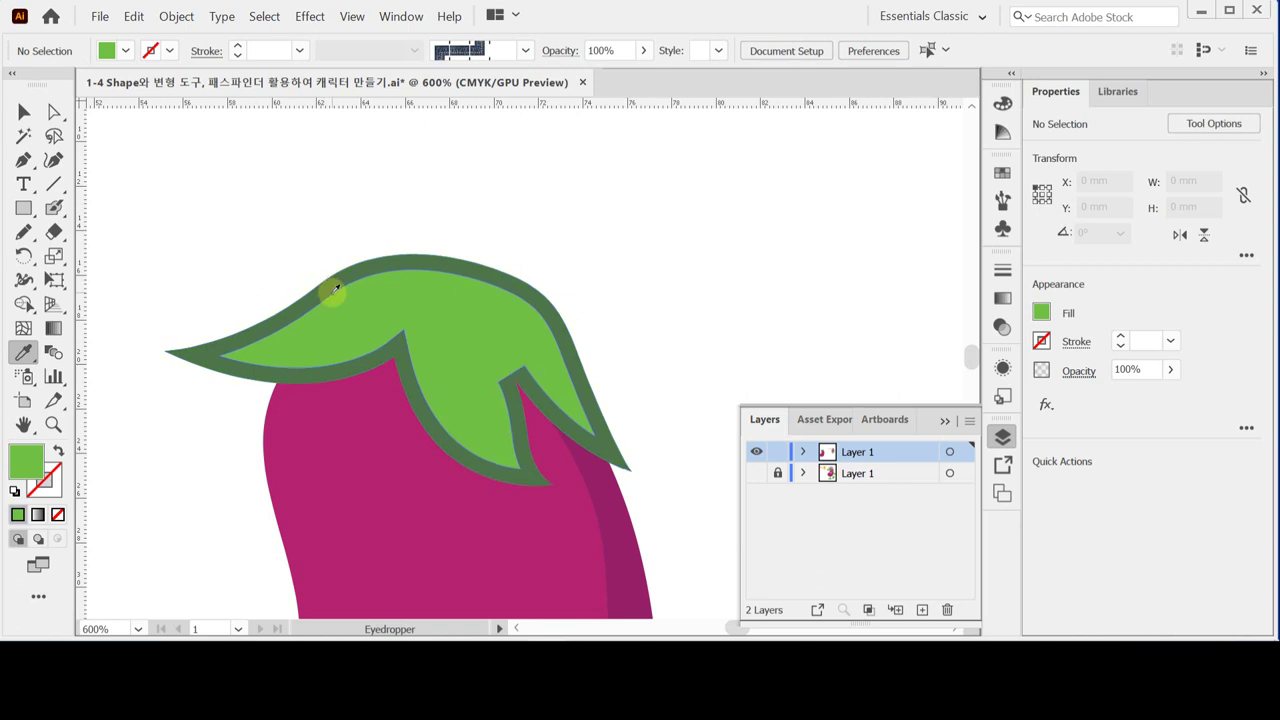
{"action": "left_click", "coordinate": [503, 353]}
{"action": "left_click_drag", "start_coordinate": [503, 353], "coordinate": [423, 277]}
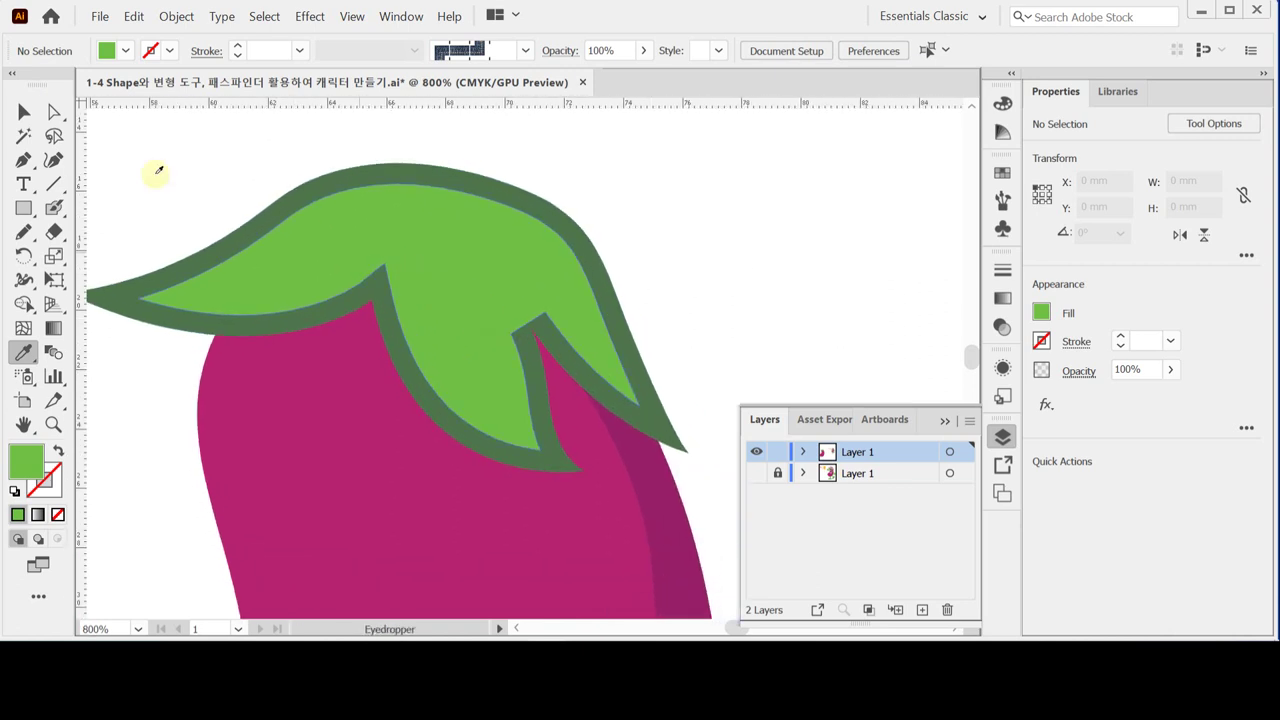
{"action": "left_click", "coordinate": [50, 112]}
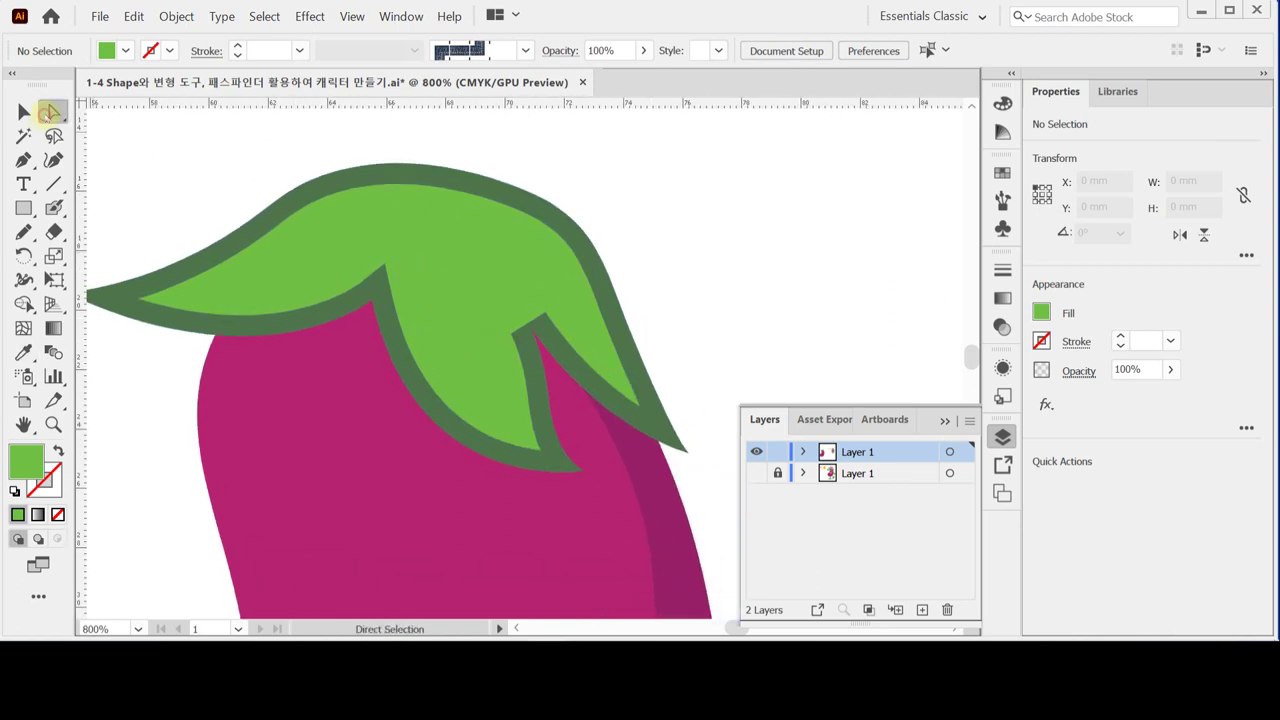
{"action": "left_click", "coordinate": [529, 322]}
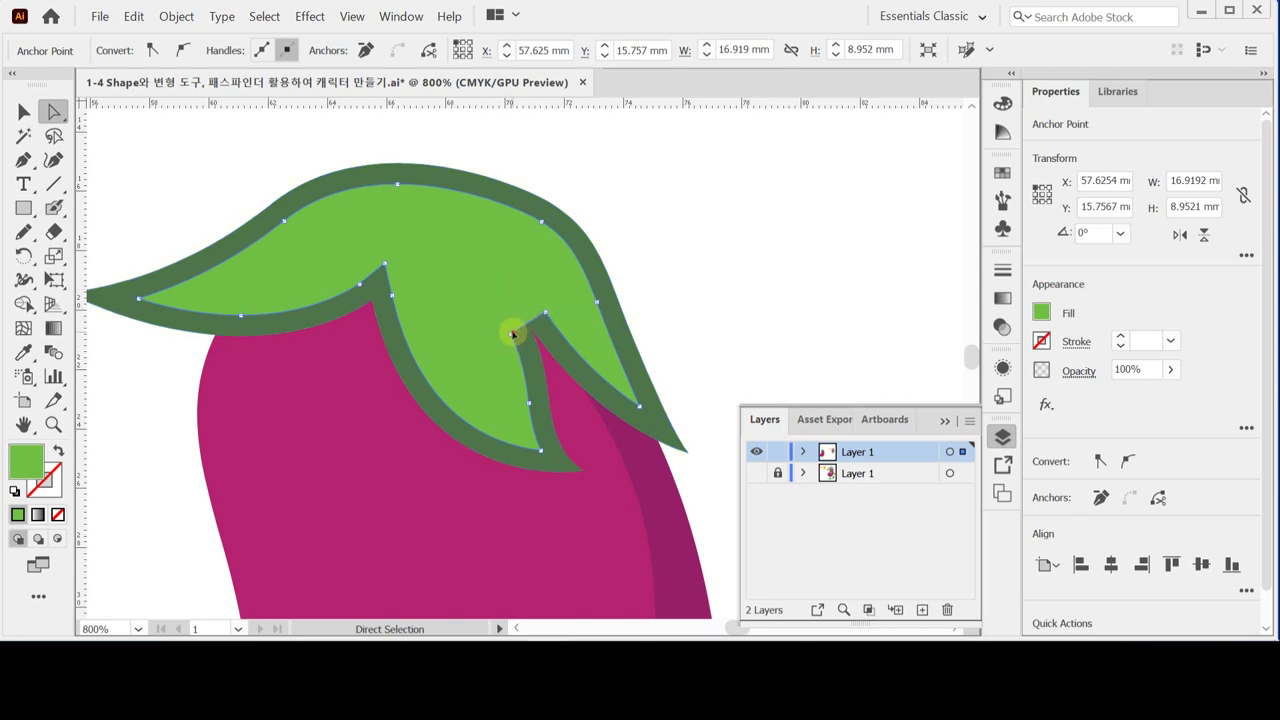
{"action": "left_click", "coordinate": [511, 336]}
{"action": "left_click_drag", "start_coordinate": [512, 336], "coordinate": [501, 290]}
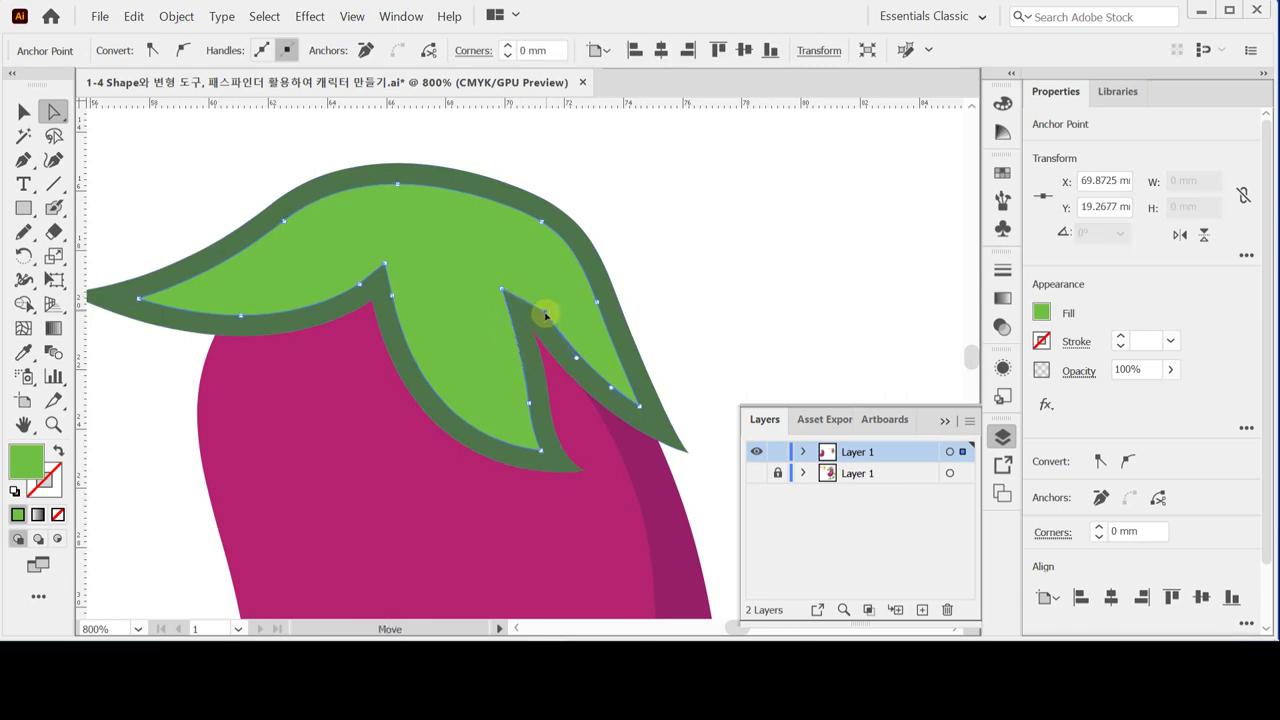
Refine the neighbouring anchors so the light green leaf's notch ends in one sharp point, and save the document.
{"action": "left_click", "coordinate": [545, 317]}
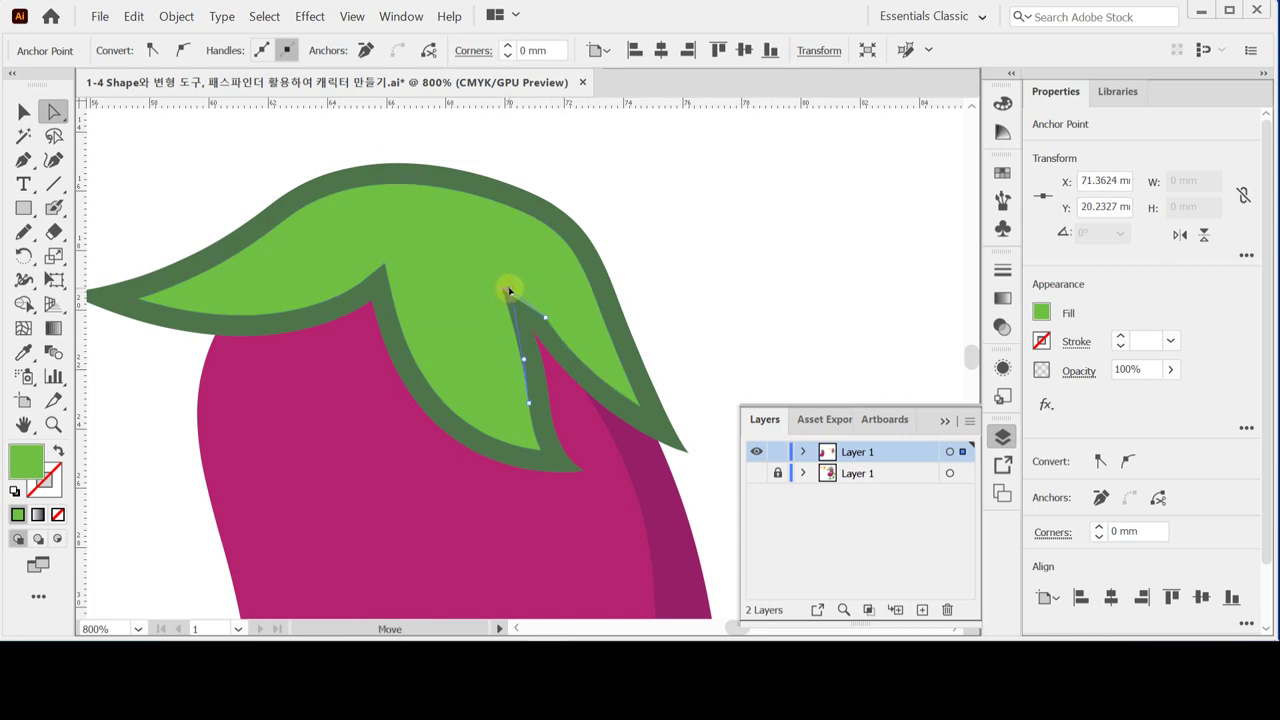
{"action": "left_click", "coordinate": [506, 292]}
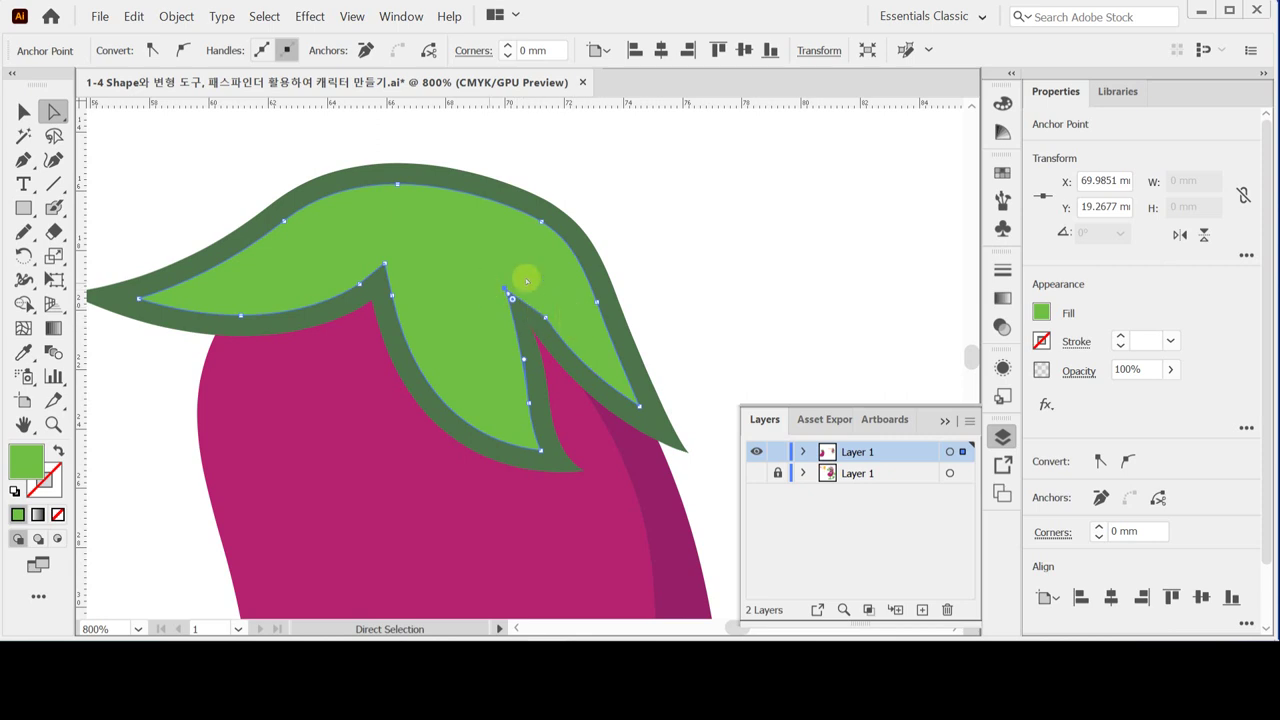
{"action": "left_click", "coordinate": [540, 320]}
{"action": "left_click_drag", "start_coordinate": [538, 318], "coordinate": [509, 291]}
{"action": "left_click", "coordinate": [682, 265]}
{"action": "key", "text": "ctrl+s"}
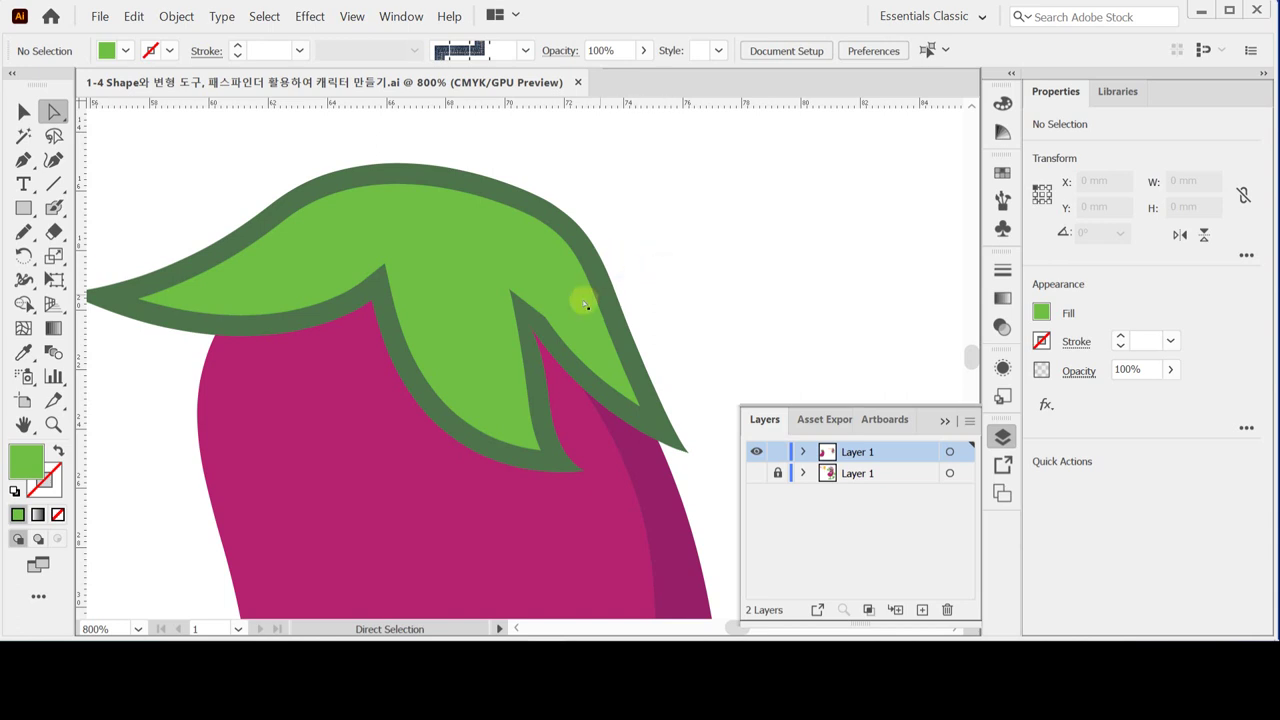
After checking the reference hat, create a 15 x 10 mm rounded rectangle with a 4 mm corner radius beside the eggplant's leaf cap.
{"action": "key", "text": "ctrl+minus"}
{"action": "key", "text": "ctrl+minus"}
{"action": "left_click_drag", "start_coordinate": [564, 324], "coordinate": [520, 291]}
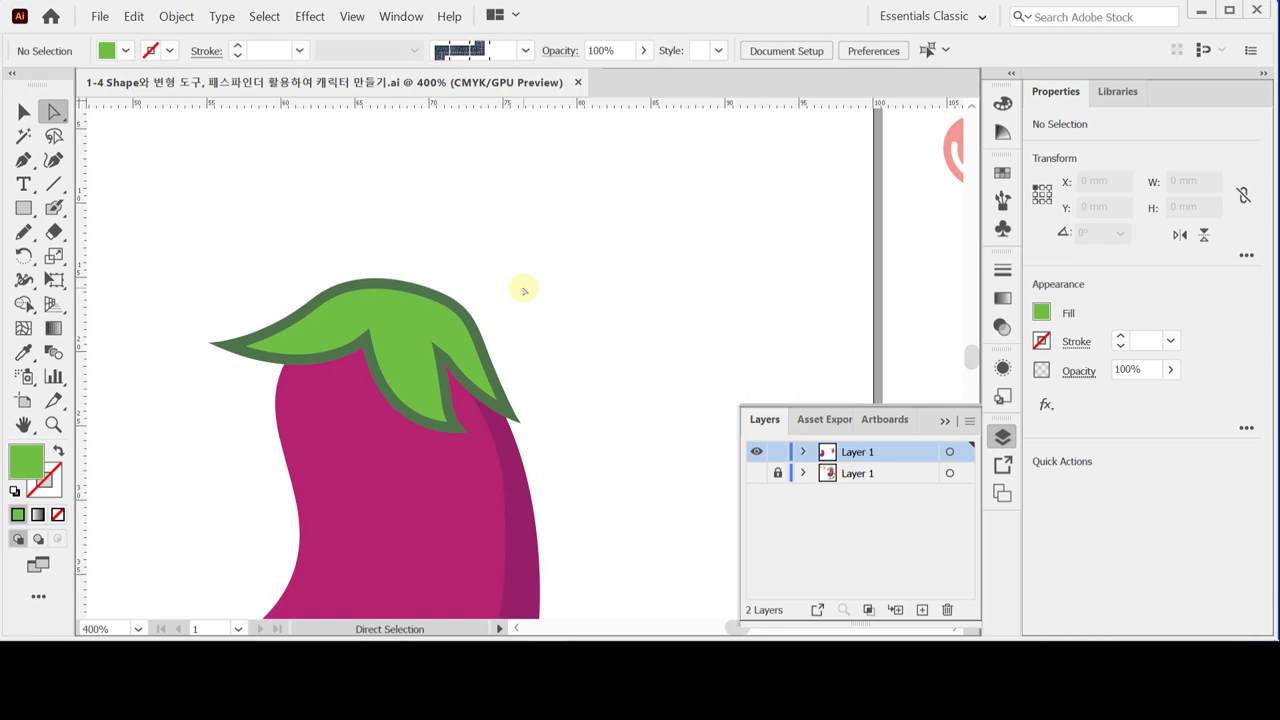
{"action": "left_click_drag", "start_coordinate": [730, 238], "coordinate": [397, 329]}
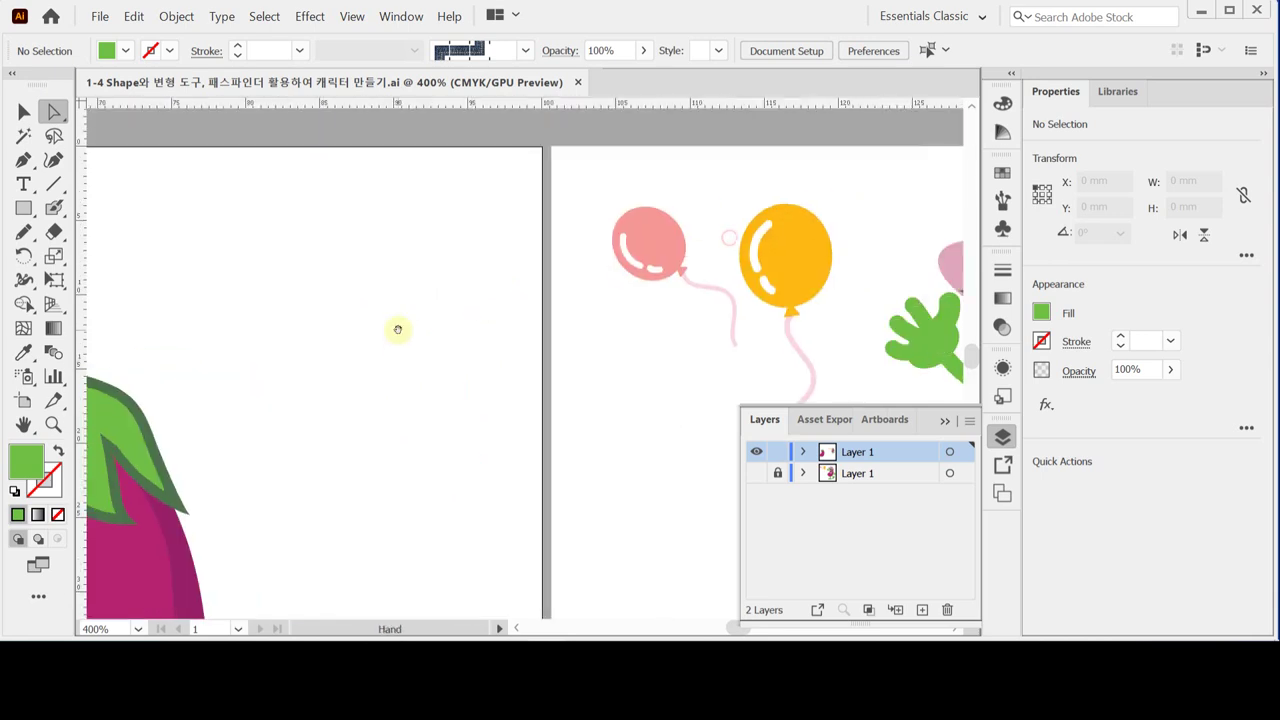
{"action": "left_click_drag", "start_coordinate": [712, 261], "coordinate": [457, 209]}
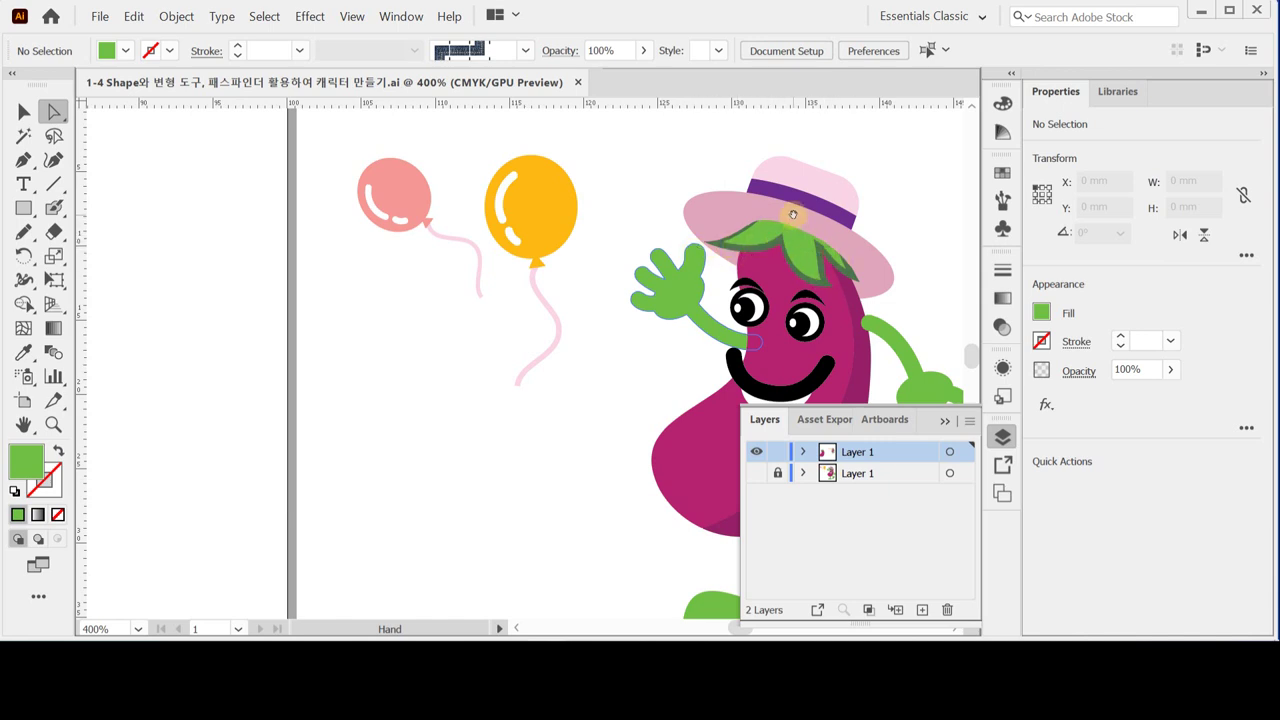
{"action": "left_click_drag", "start_coordinate": [249, 343], "coordinate": [488, 237]}
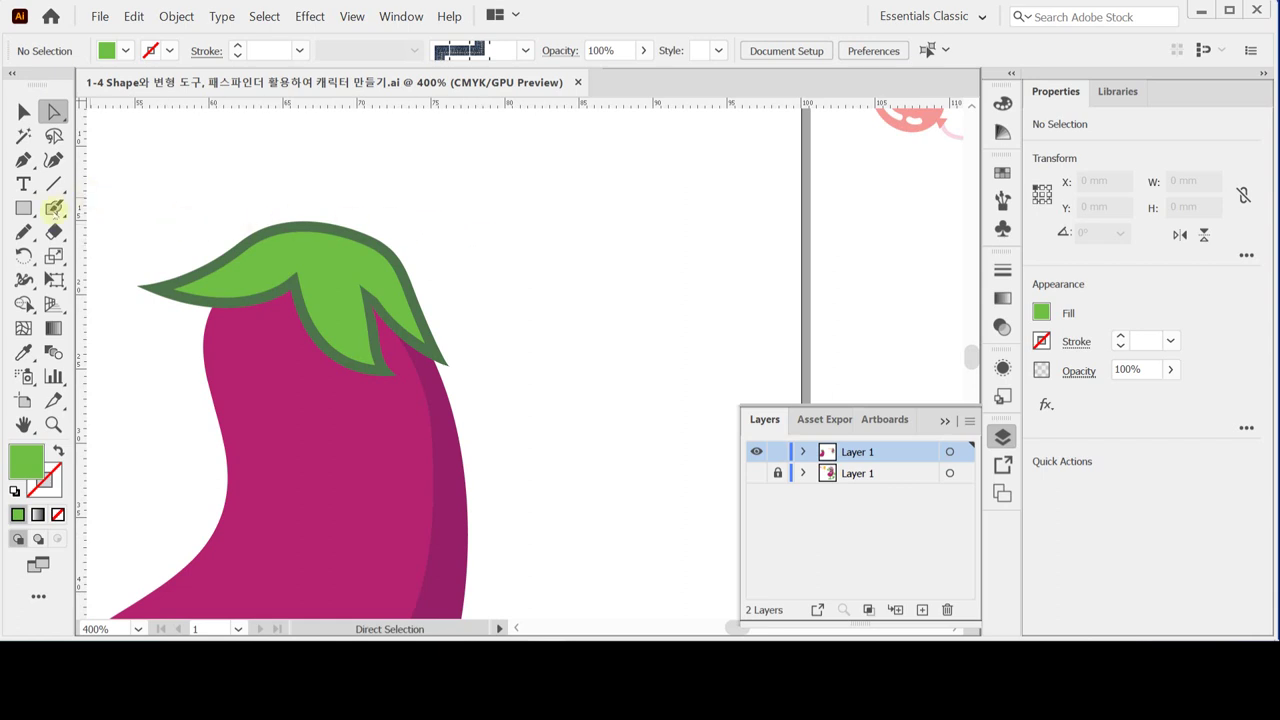
{"action": "left_click", "coordinate": [23, 207]}
{"action": "left_click", "coordinate": [140, 232]}
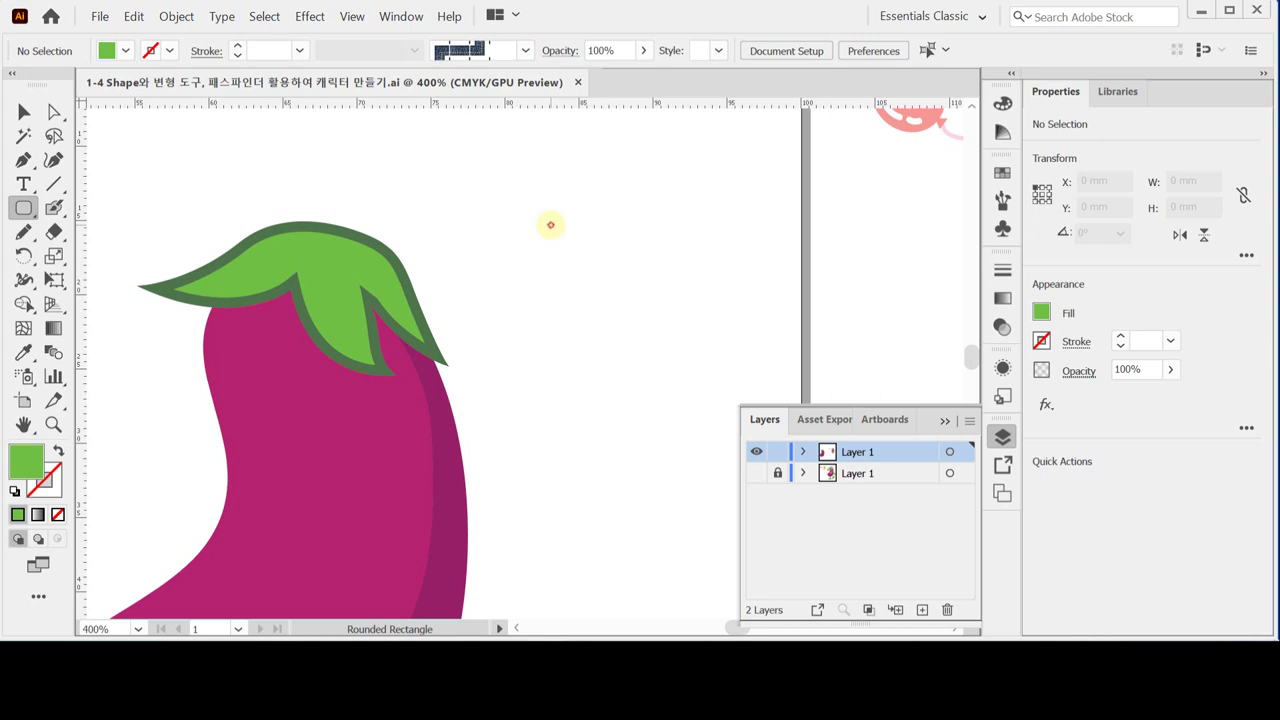
{"action": "left_click", "coordinate": [550, 225]}
{"action": "left_click_drag", "start_coordinate": [440, 106], "coordinate": [478, 133]}
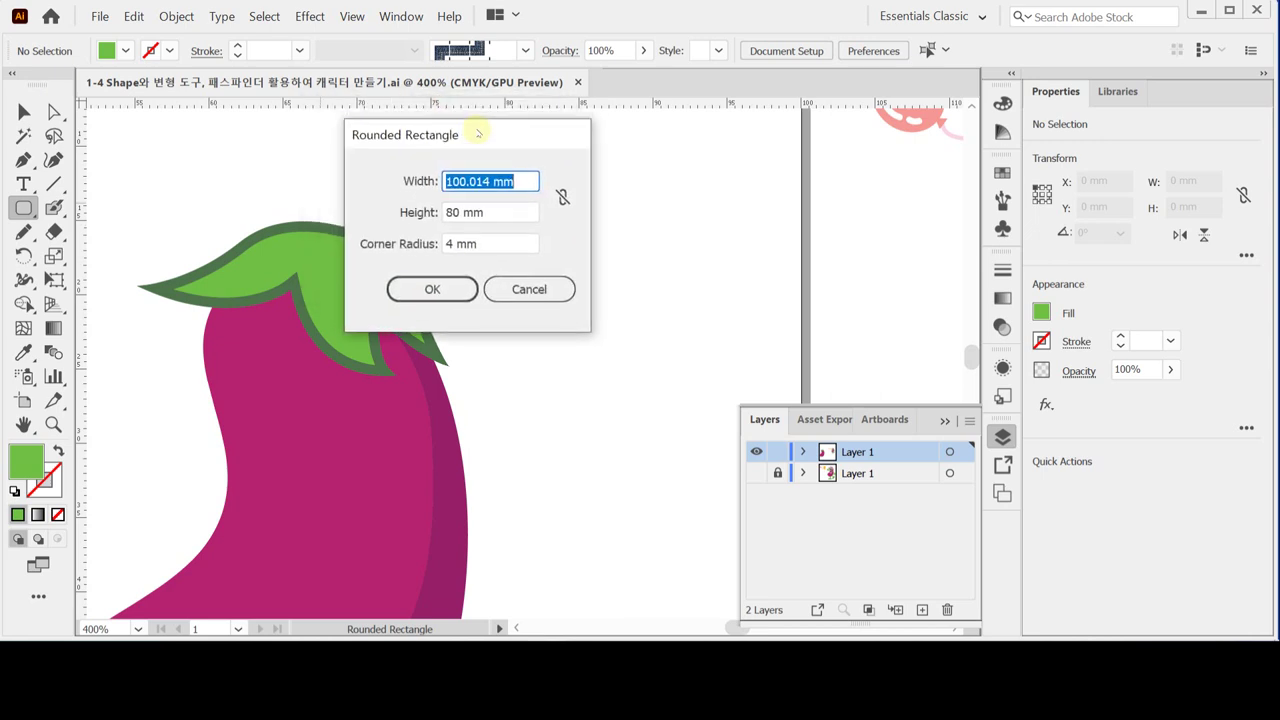
{"action": "type", "text": "15"}
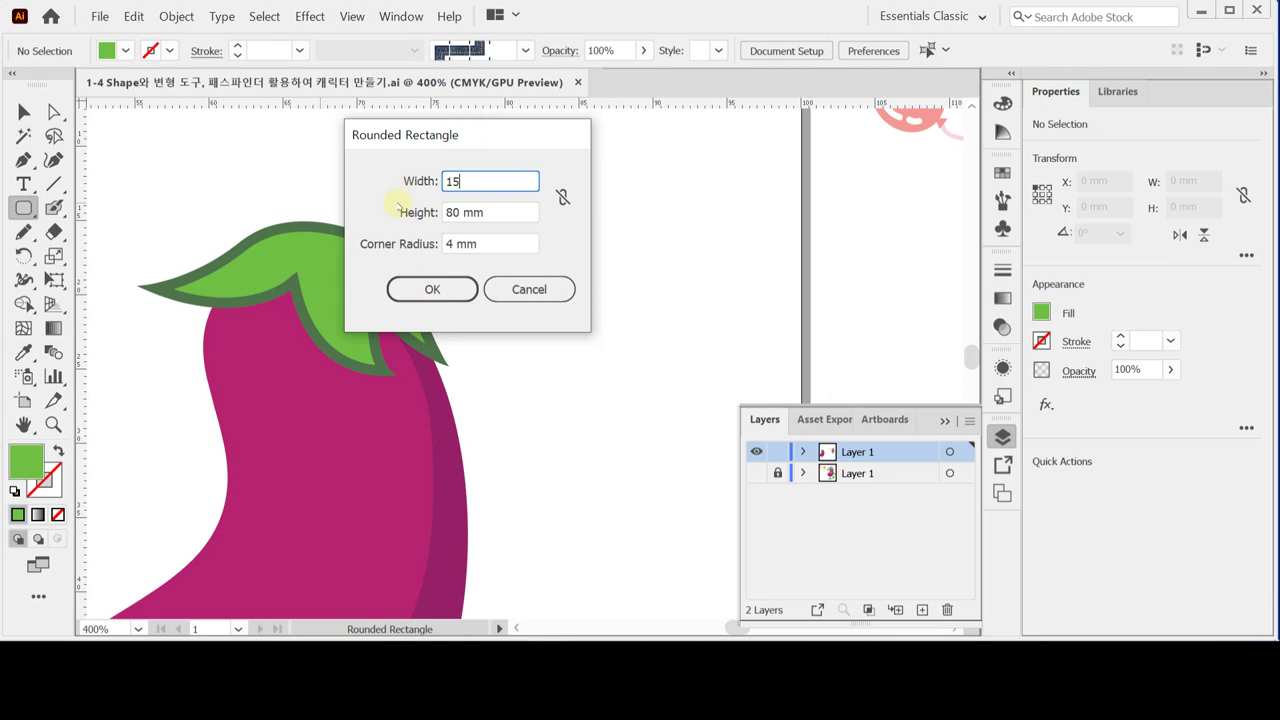
{"action": "left_click", "coordinate": [411, 212]}
{"action": "type", "text": "10"}
{"action": "left_click", "coordinate": [430, 288]}
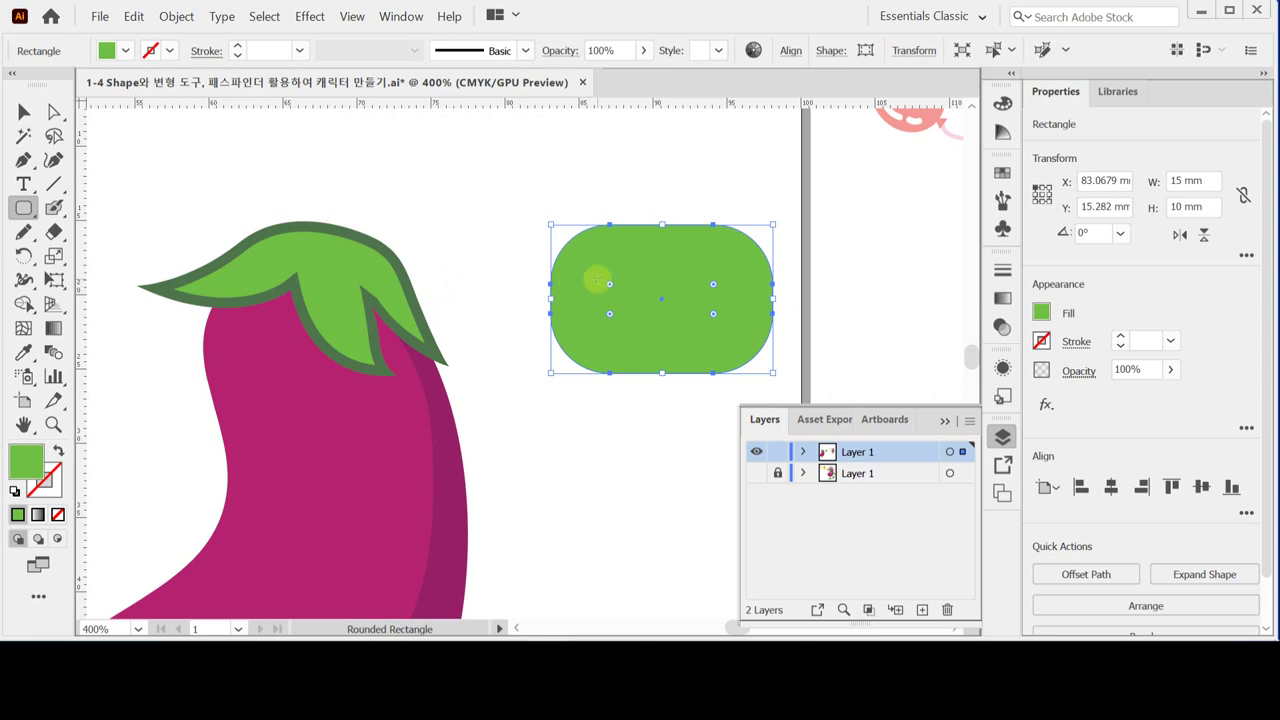
Fill the rounded rectangle with the pale pink sampled from the crown of the reference hat.
{"action": "key", "text": "ctrl+minus"}
{"action": "left_click_drag", "start_coordinate": [674, 277], "coordinate": [512, 210]}
{"action": "key", "text": "a"}
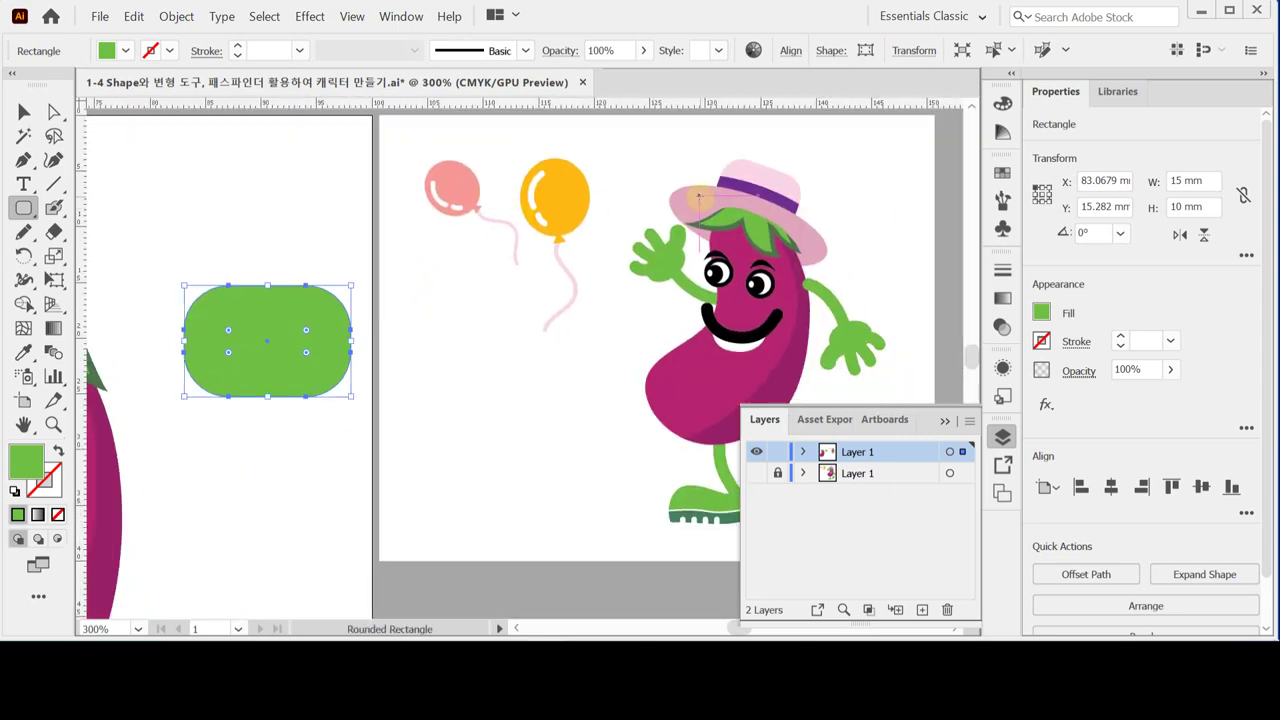
{"action": "left_click", "coordinate": [22, 352]}
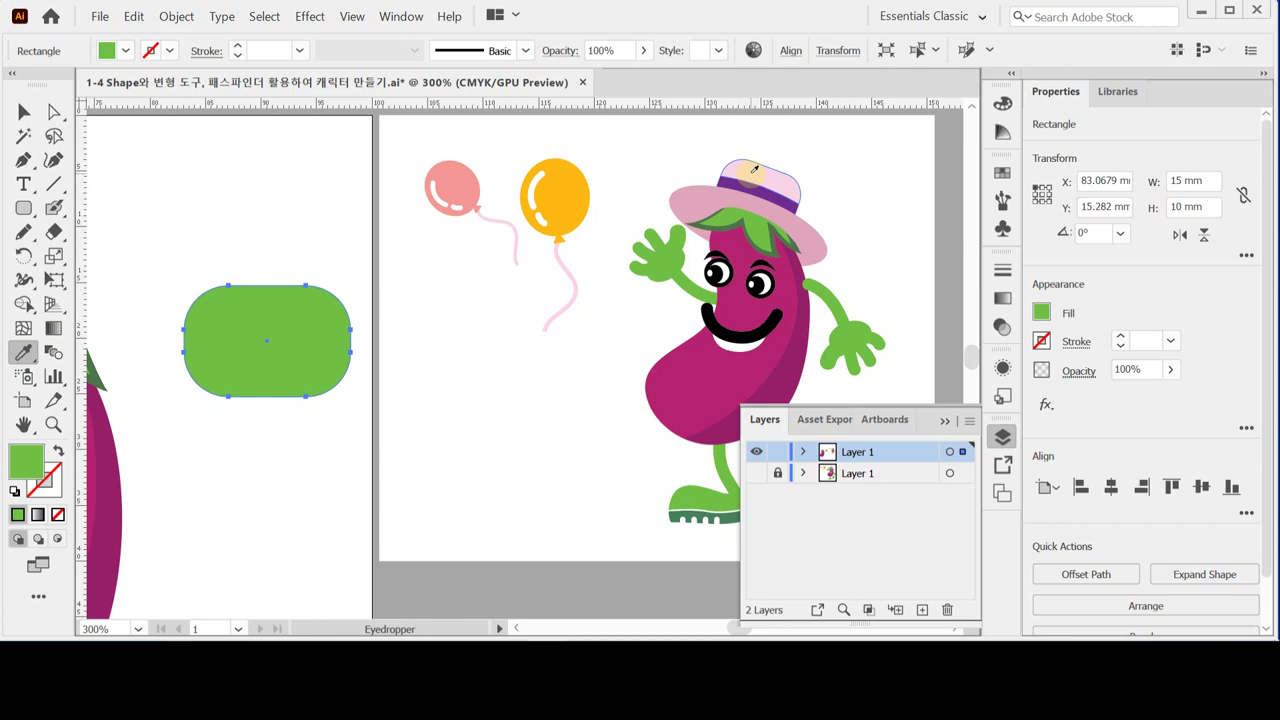
{"action": "left_click", "coordinate": [754, 169]}
{"action": "key", "text": "a"}
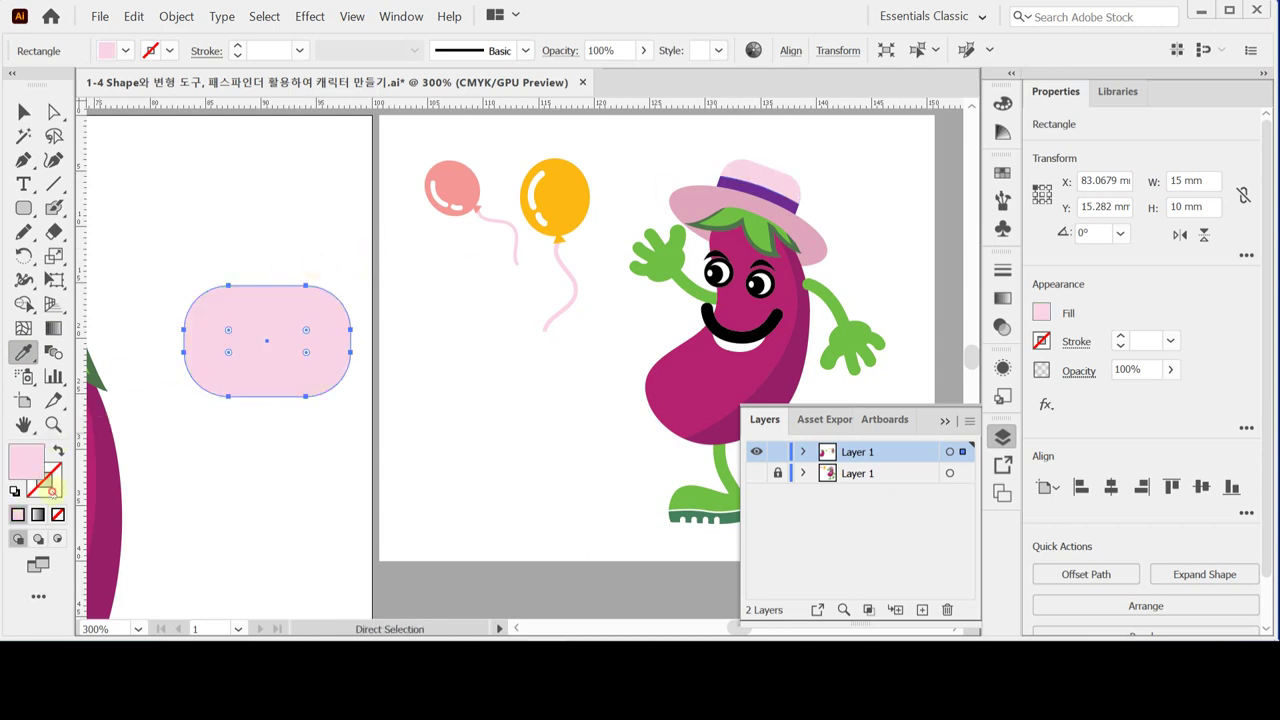
Give the pink rounded rectangle a black 1 pt stroke and deselect it.
{"action": "left_click", "coordinate": [47, 483]}
{"action": "left_click", "coordinate": [767, 123]}
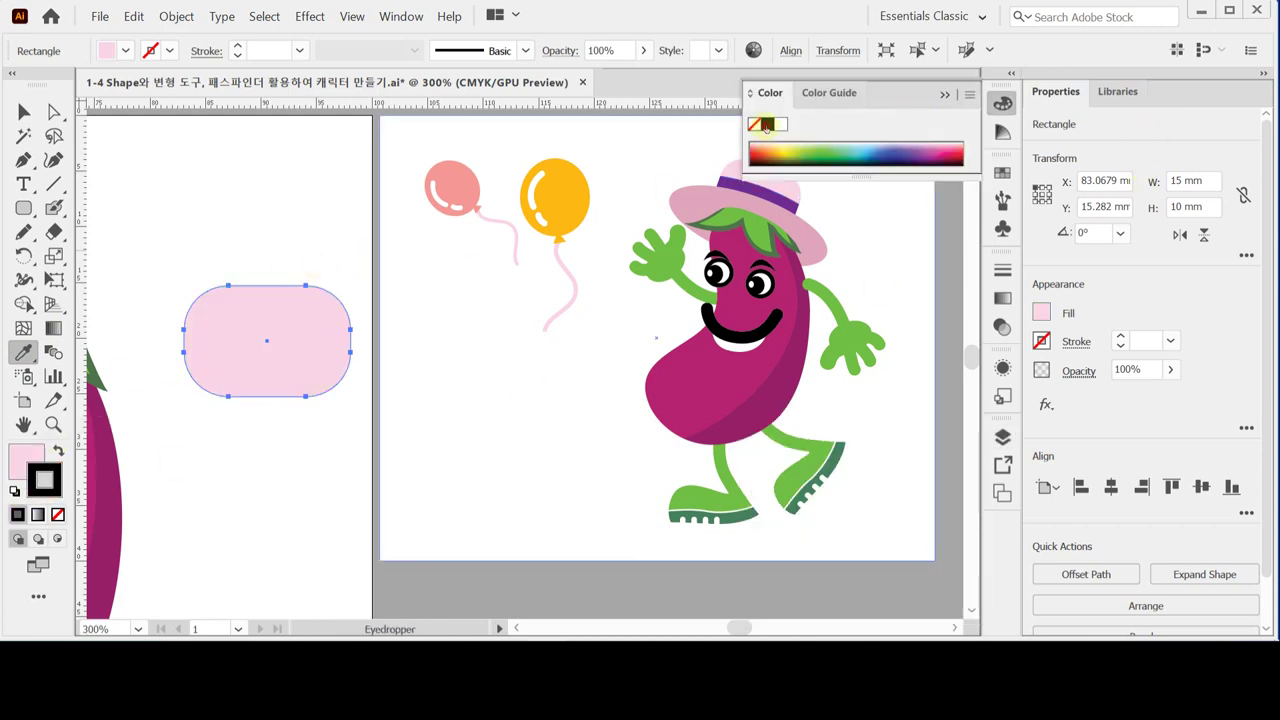
{"action": "left_click", "coordinate": [280, 215]}
{"action": "left_click_drag", "start_coordinate": [286, 200], "coordinate": [535, 185]}
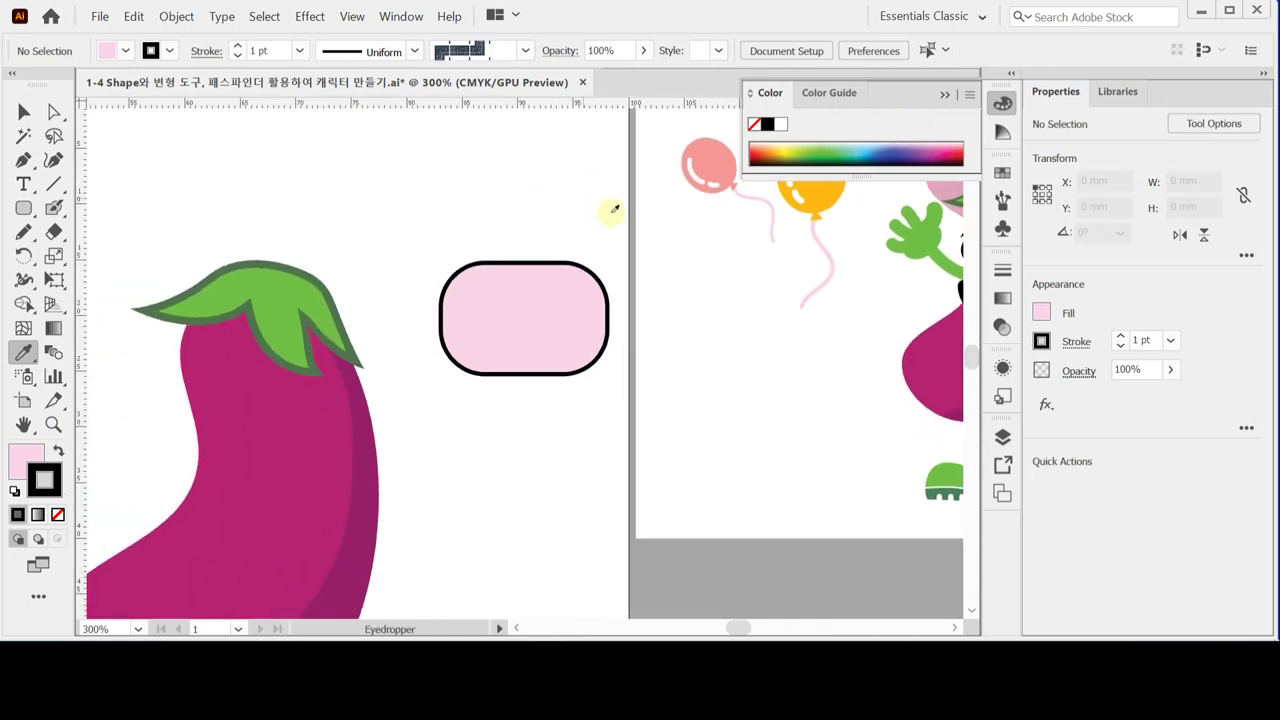
Reselect the rounded rectangle, float the Color panel with its CMYK sliders expanded, and make the fill active.
{"action": "left_click", "coordinate": [557, 309], "text": "ctrl"}
{"action": "left_click", "coordinate": [764, 92]}
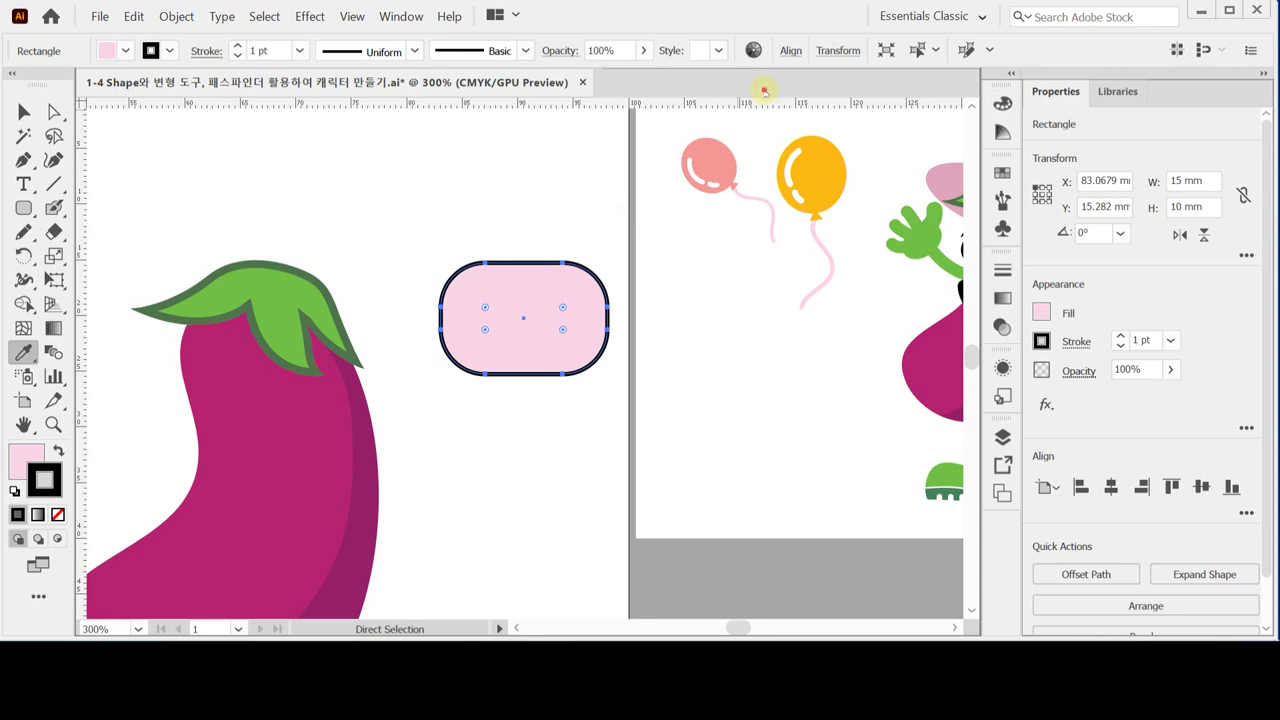
{"action": "left_click_drag", "start_coordinate": [1000, 98], "coordinate": [728, 80]}
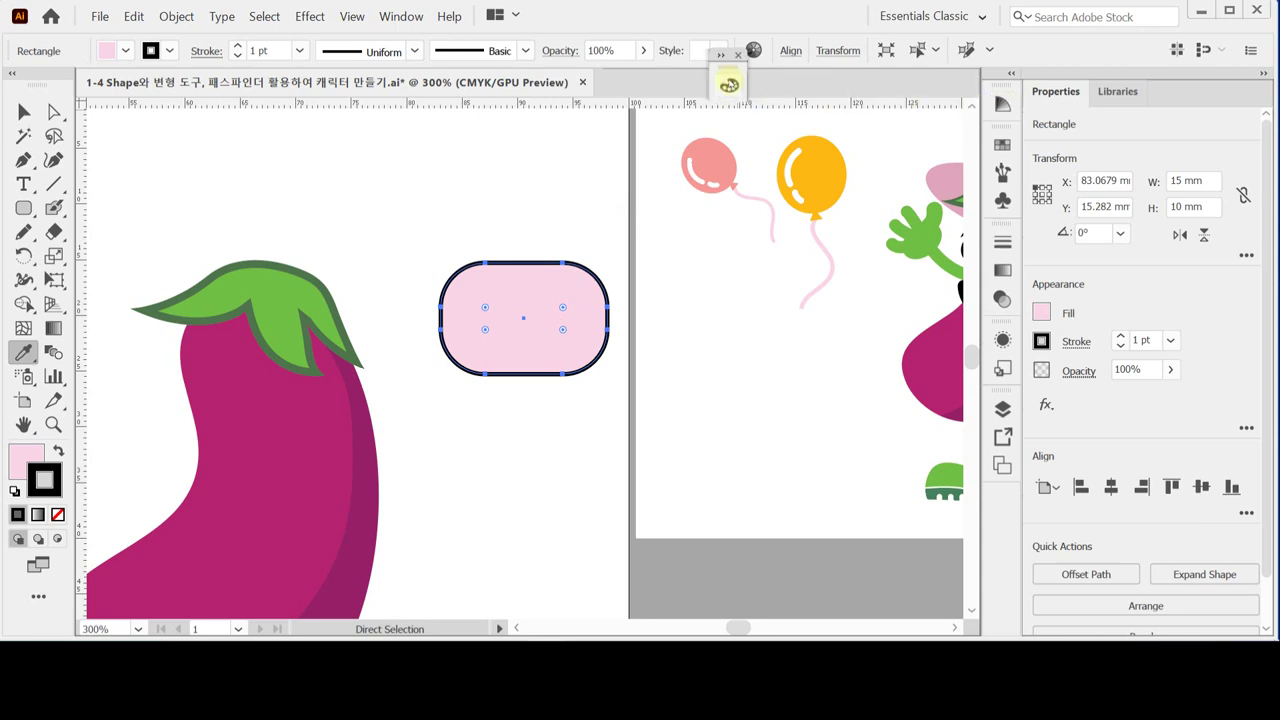
{"action": "left_click", "coordinate": [728, 84]}
{"action": "left_click", "coordinate": [730, 76]}
{"action": "double_click", "coordinate": [722, 58]}
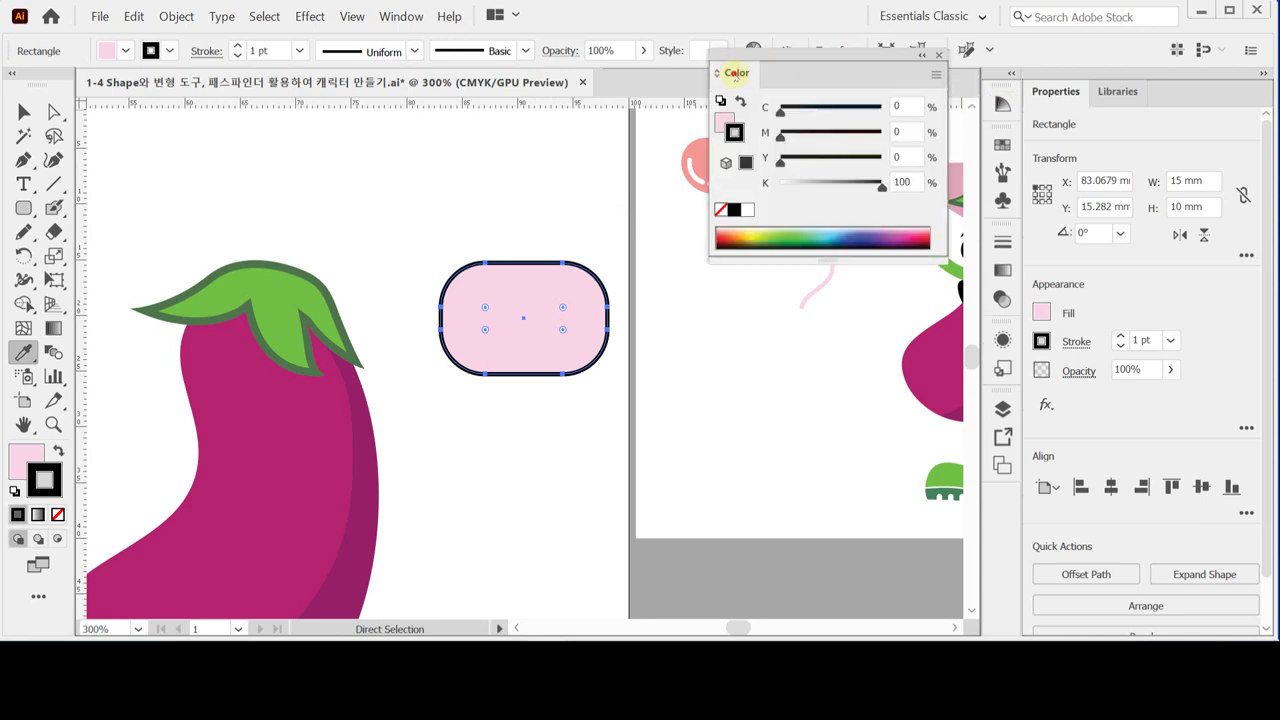
{"action": "left_click", "coordinate": [724, 121]}
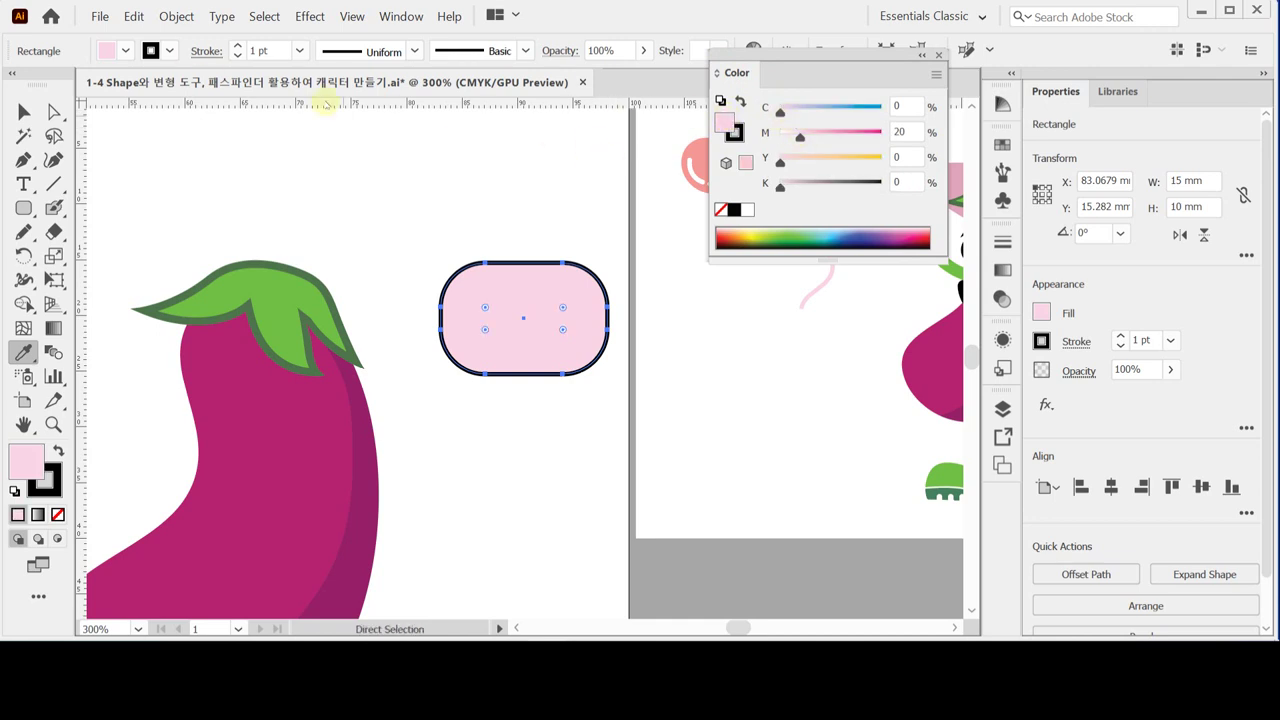
Create a 30 x 11 mm ellipse for the hat's brim with the same pink fill and black stroke.
{"action": "left_click_drag", "start_coordinate": [23, 207], "coordinate": [101, 254]}
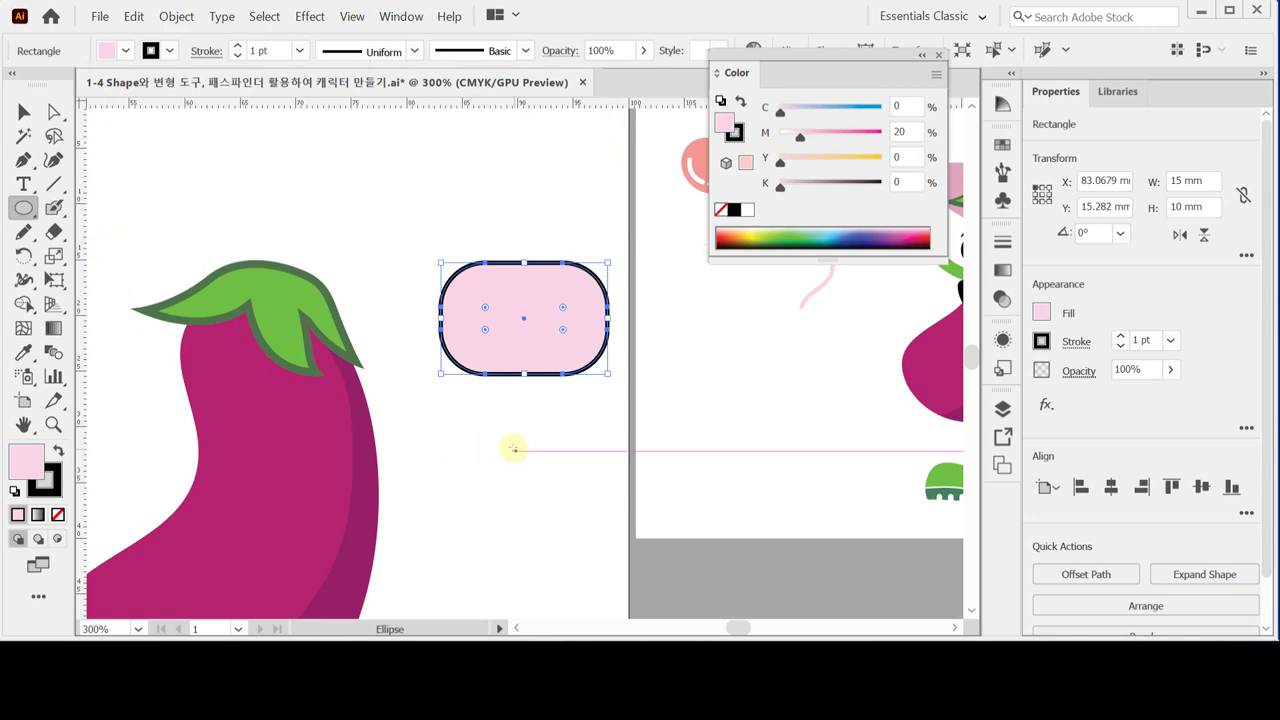
{"action": "left_click", "coordinate": [408, 369]}
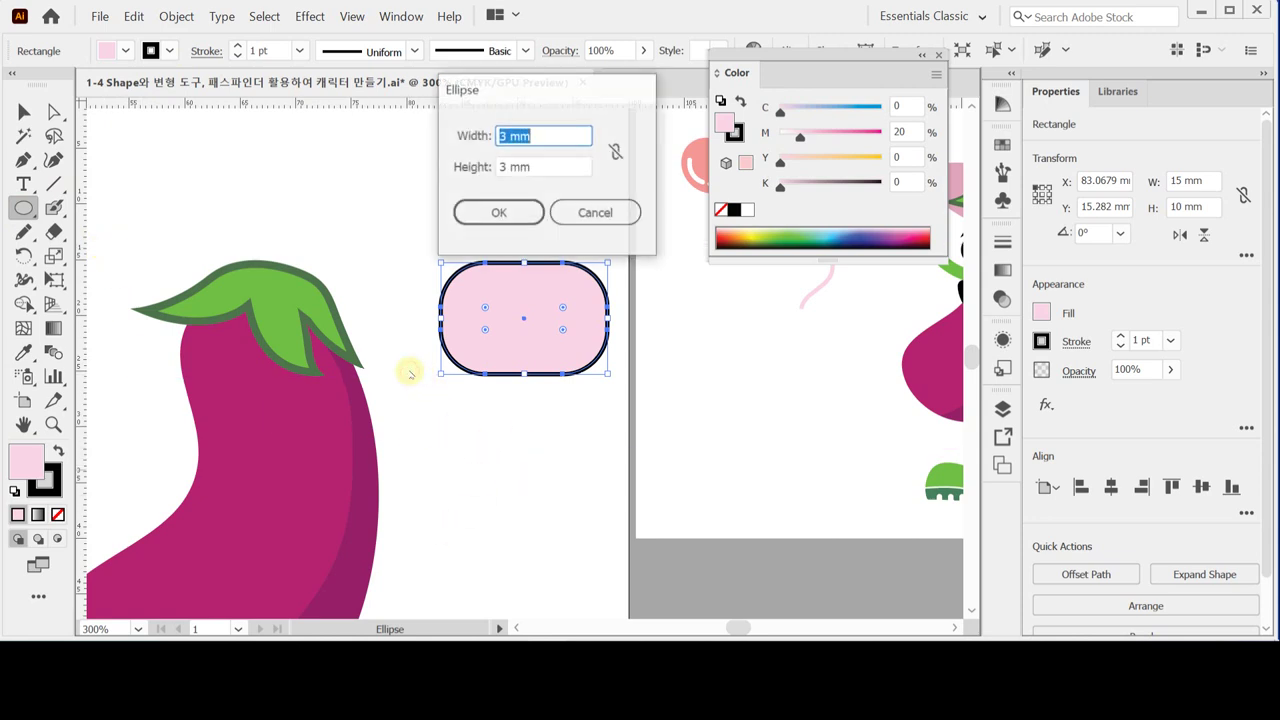
{"action": "type", "text": "30"}
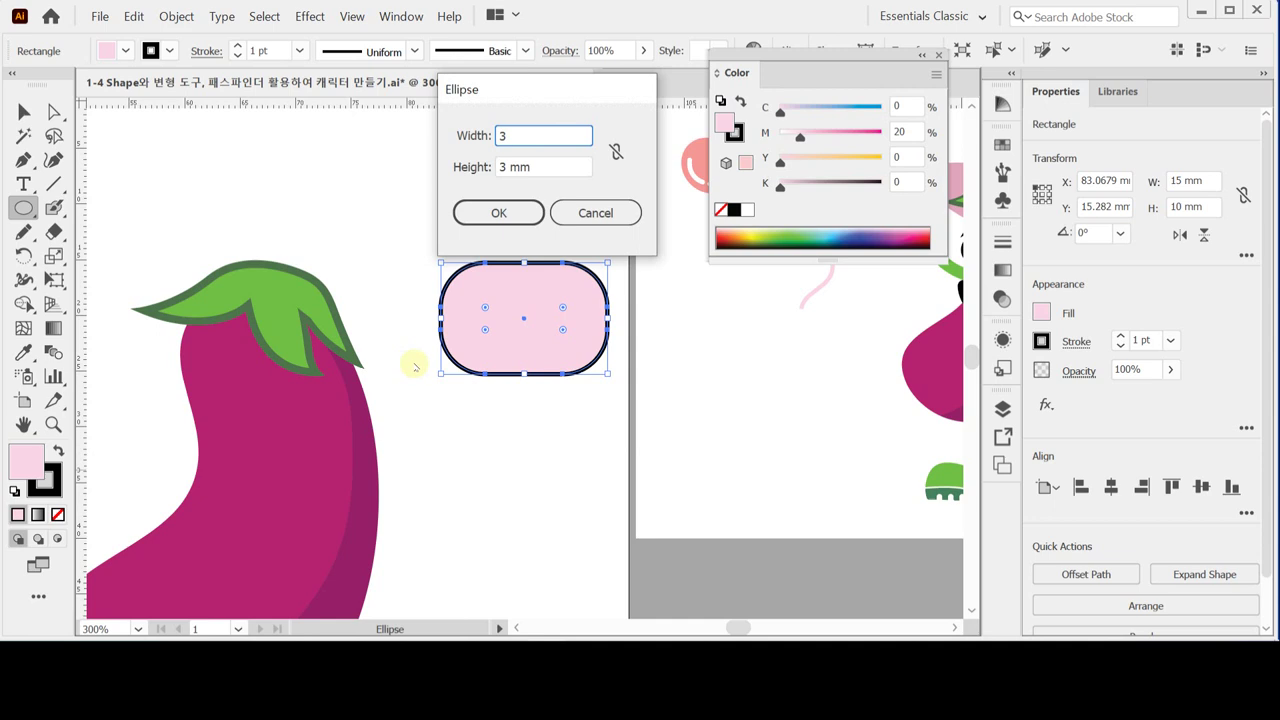
{"action": "left_click", "coordinate": [472, 178]}
{"action": "type", "text": "11"}
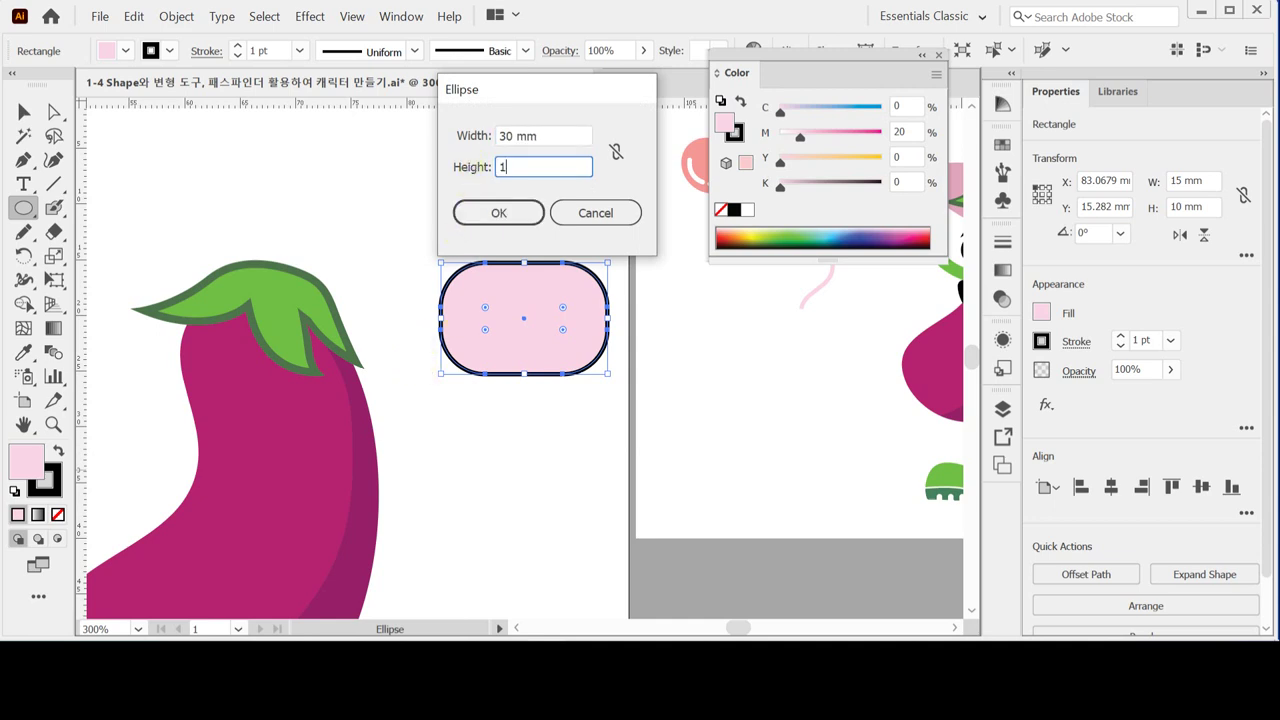
{"action": "left_click", "coordinate": [497, 213]}
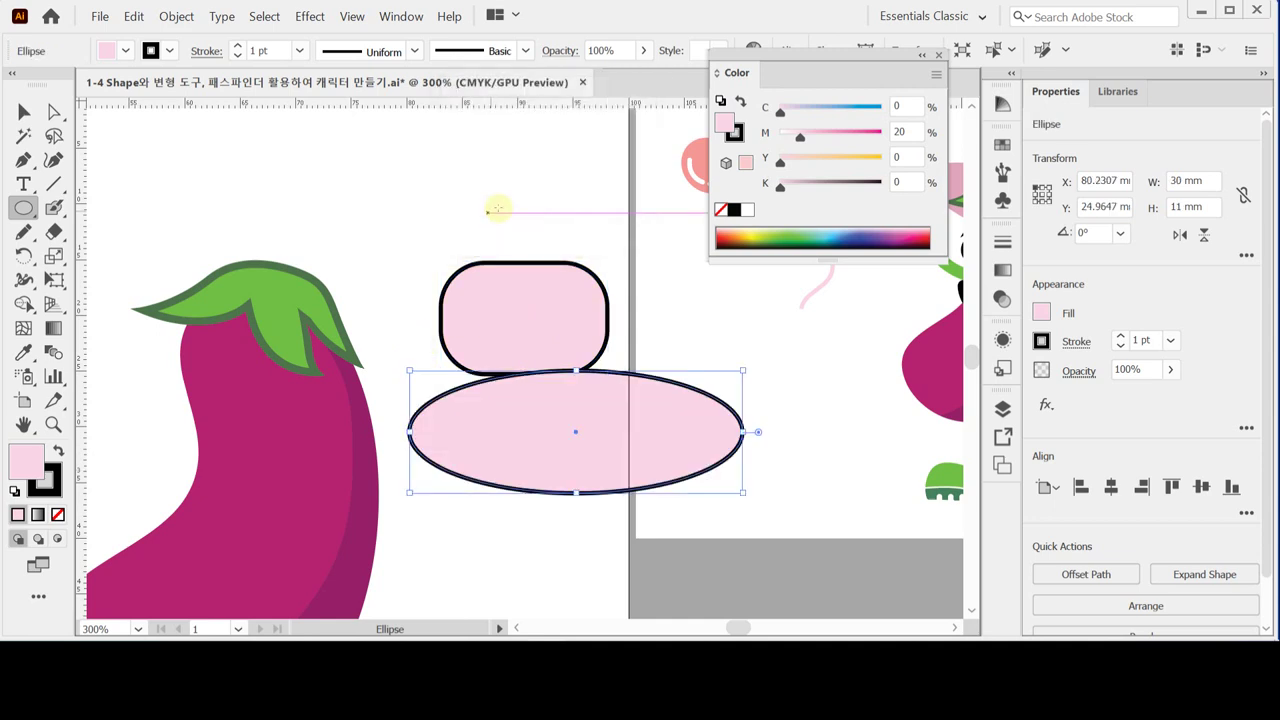
Move the brim ellipse over the lower half of the rounded rectangle, centred beneath the crown, and deselect it.
{"action": "left_click_drag", "start_coordinate": [561, 447], "coordinate": [523, 394]}
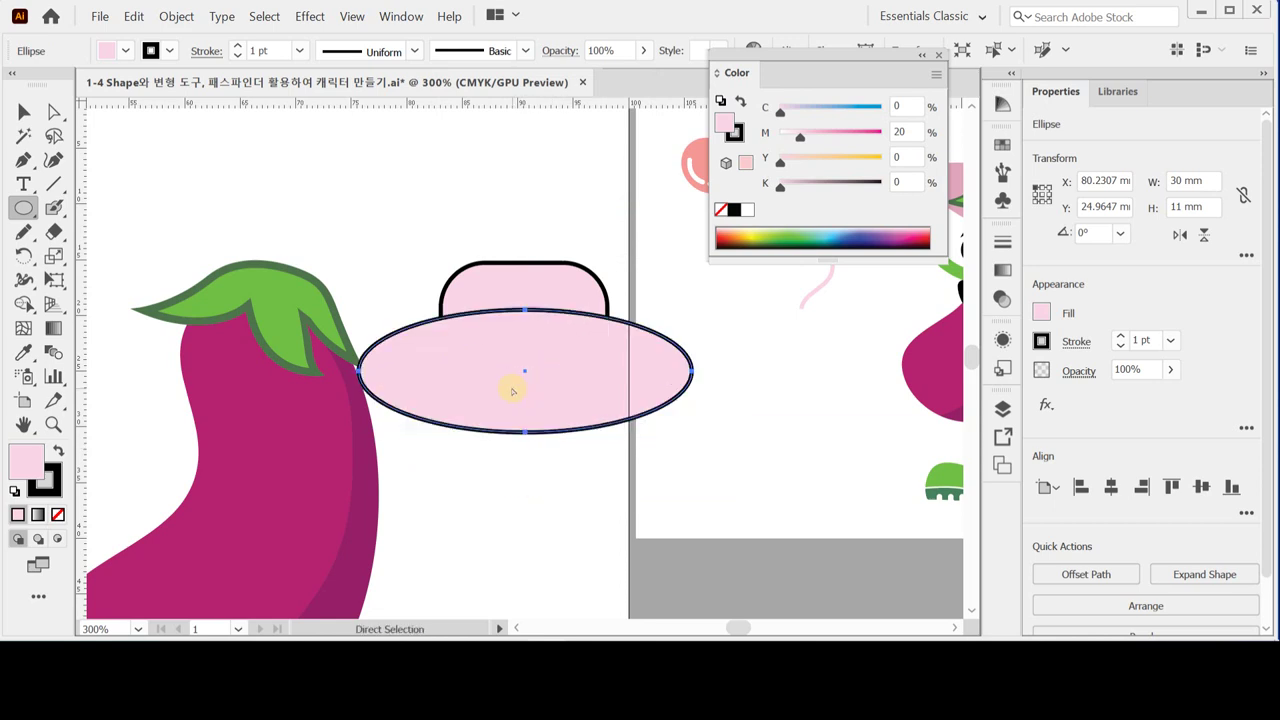
{"action": "left_click", "coordinate": [711, 486]}
{"action": "left_click", "coordinate": [560, 500]}
{"action": "left_click", "coordinate": [546, 365]}
{"action": "left_click", "coordinate": [482, 192]}
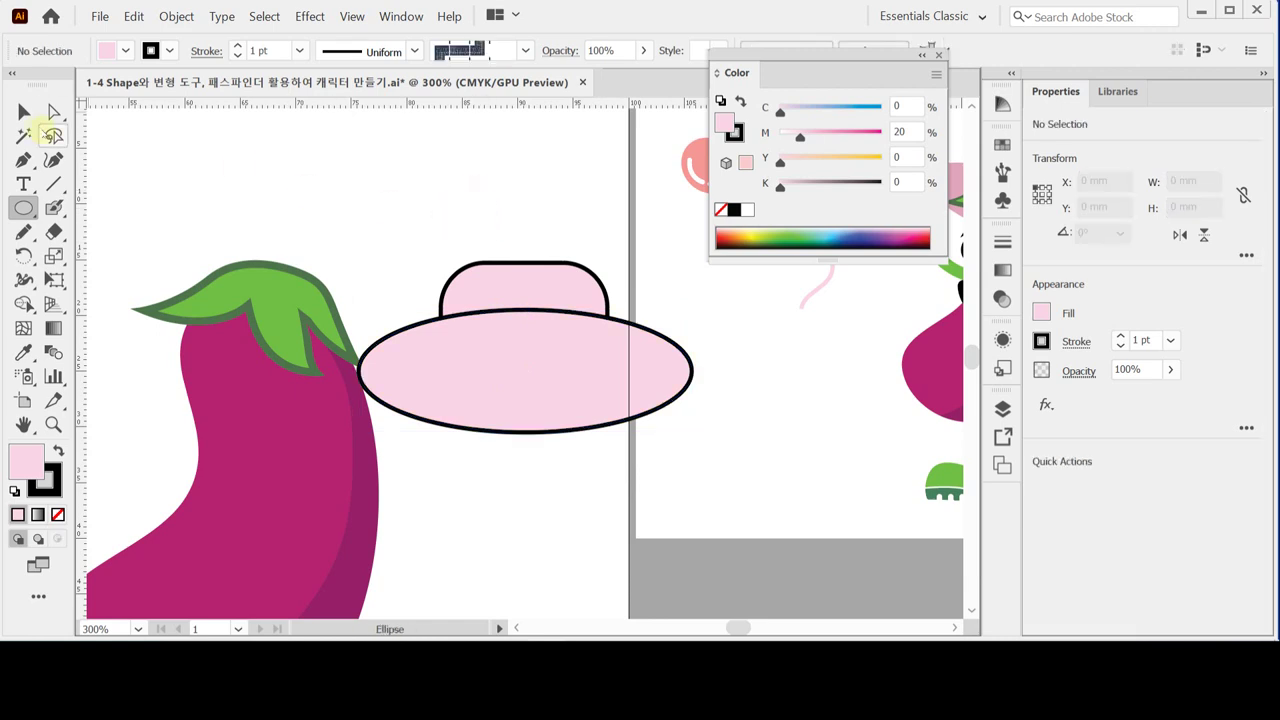
Move the brim ellipse slightly lower over the rounded crown, keeping it horizontally centred, and deselect everything.
{"action": "left_click", "coordinate": [23, 111]}
{"action": "left_click_drag", "start_coordinate": [551, 388], "coordinate": [556, 406]}
{"action": "left_click", "coordinate": [471, 180]}
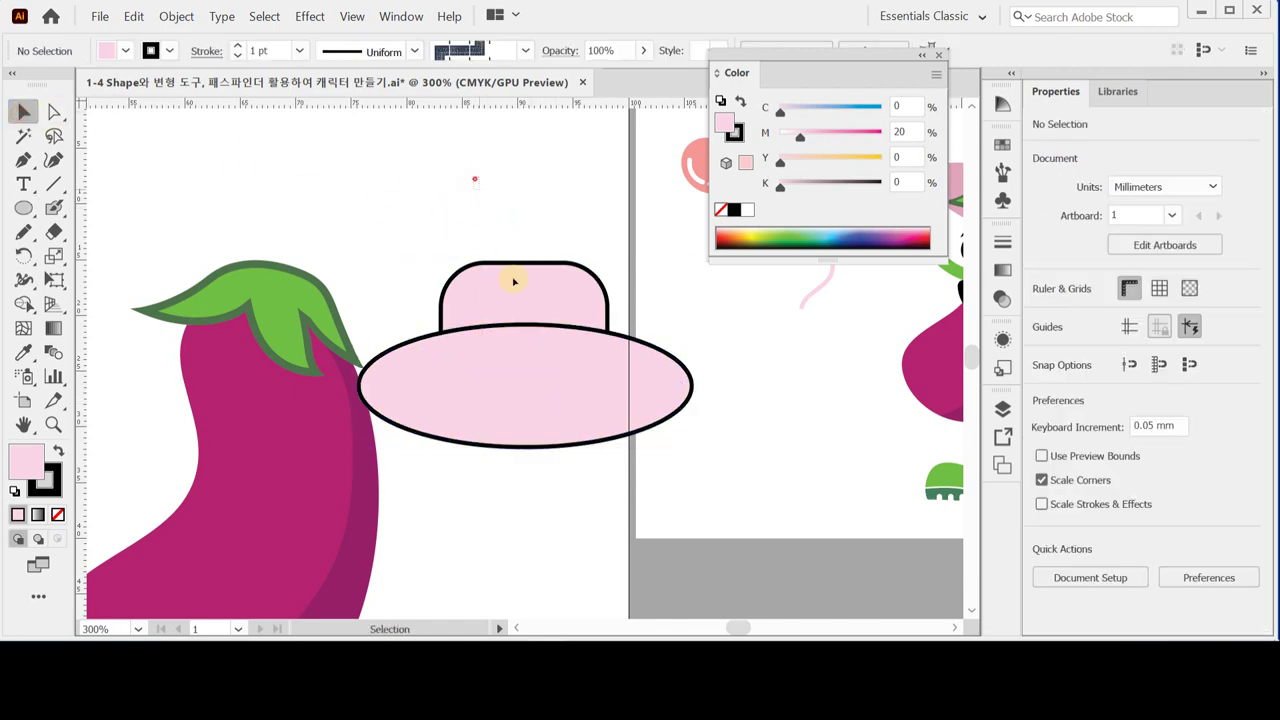
{"action": "left_click", "coordinate": [514, 281]}
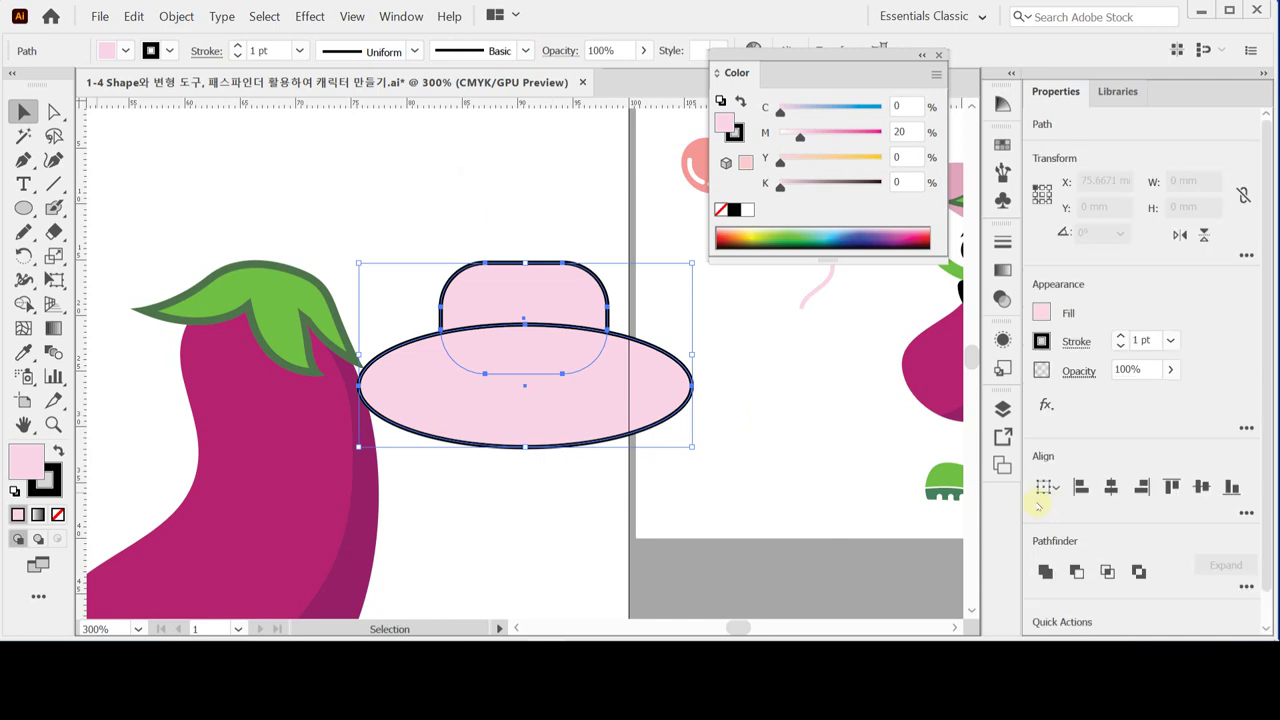
{"action": "left_click", "coordinate": [543, 508]}
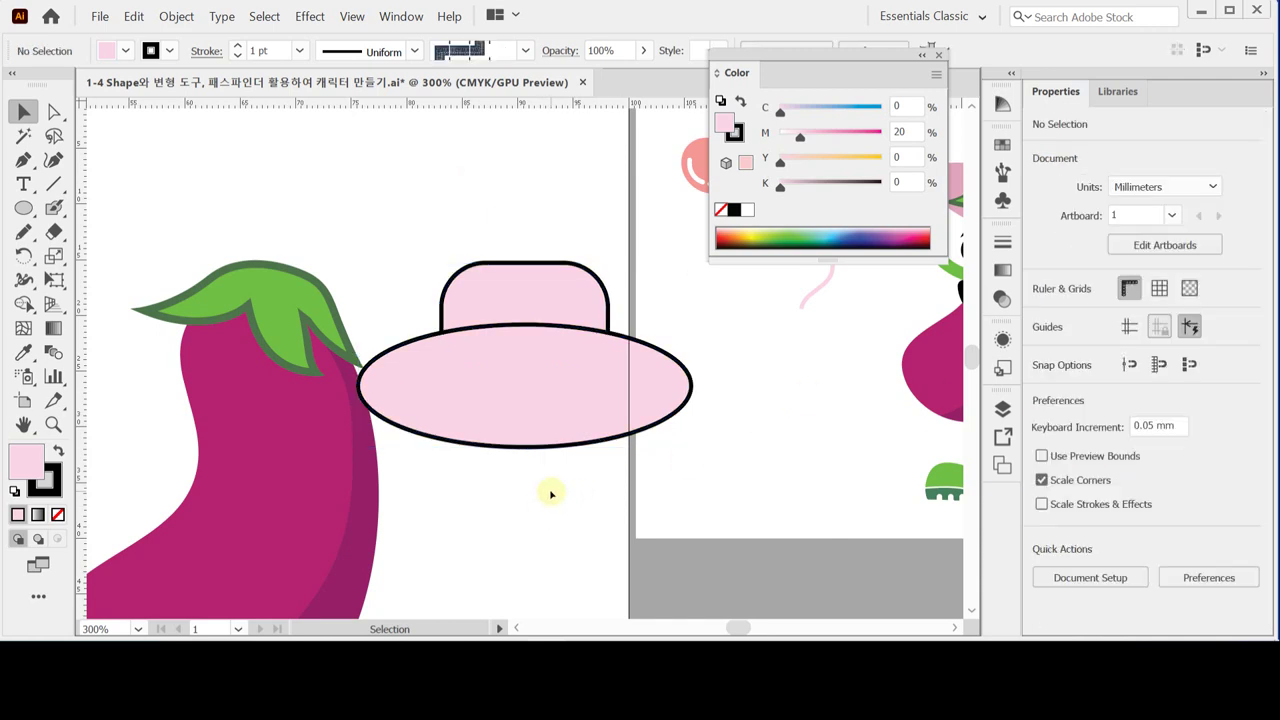
{"action": "left_click", "coordinate": [561, 369]}
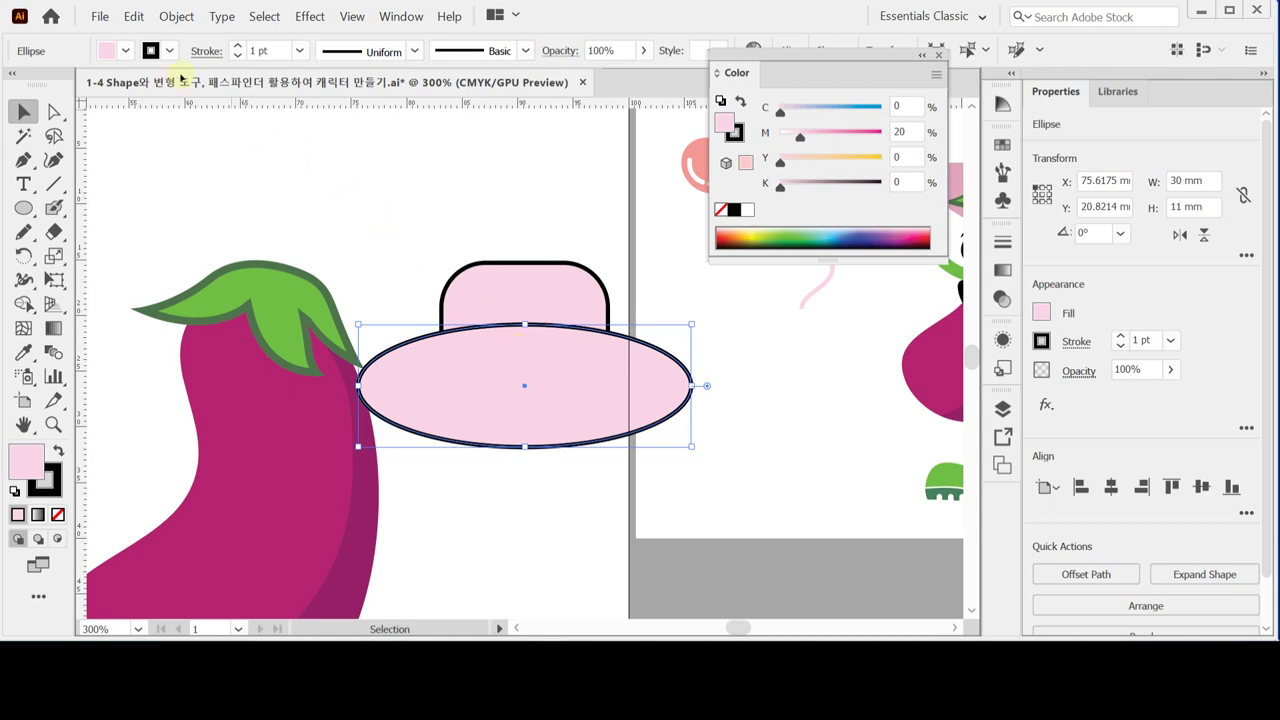
{"action": "left_click", "coordinate": [176, 16]}
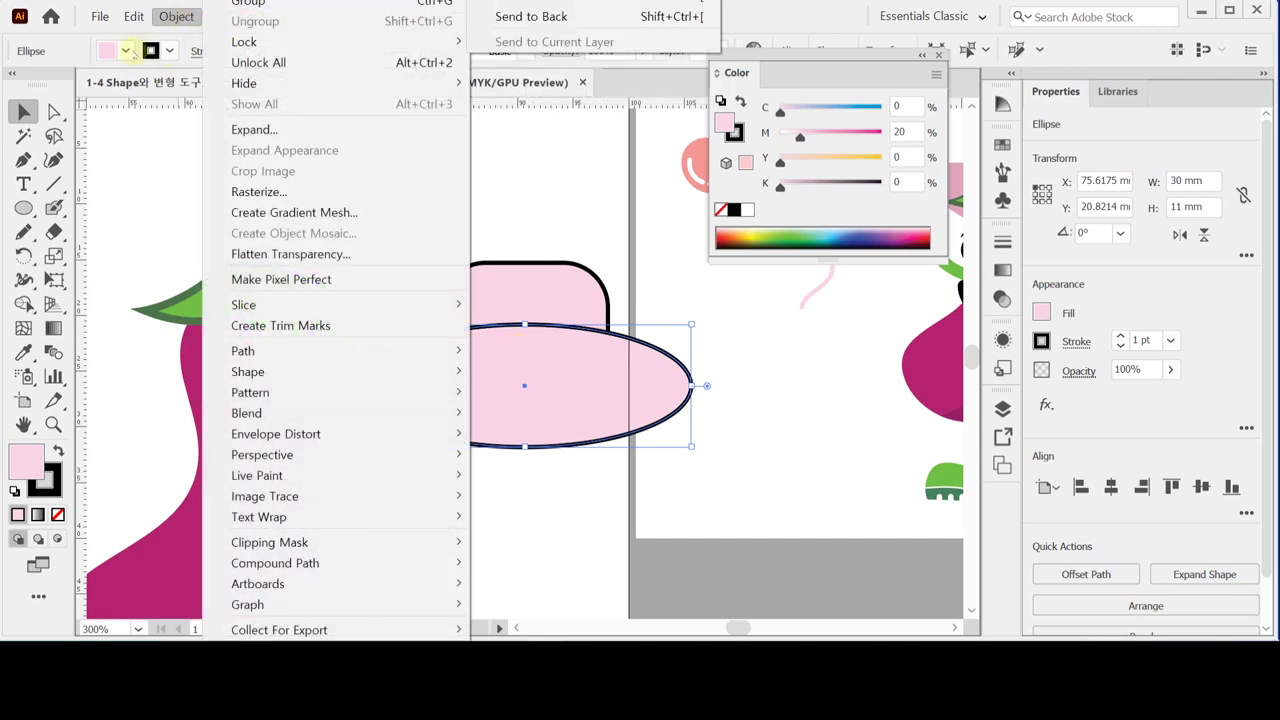
{"action": "left_click", "coordinate": [170, 18]}
{"action": "right_click", "coordinate": [515, 368]}
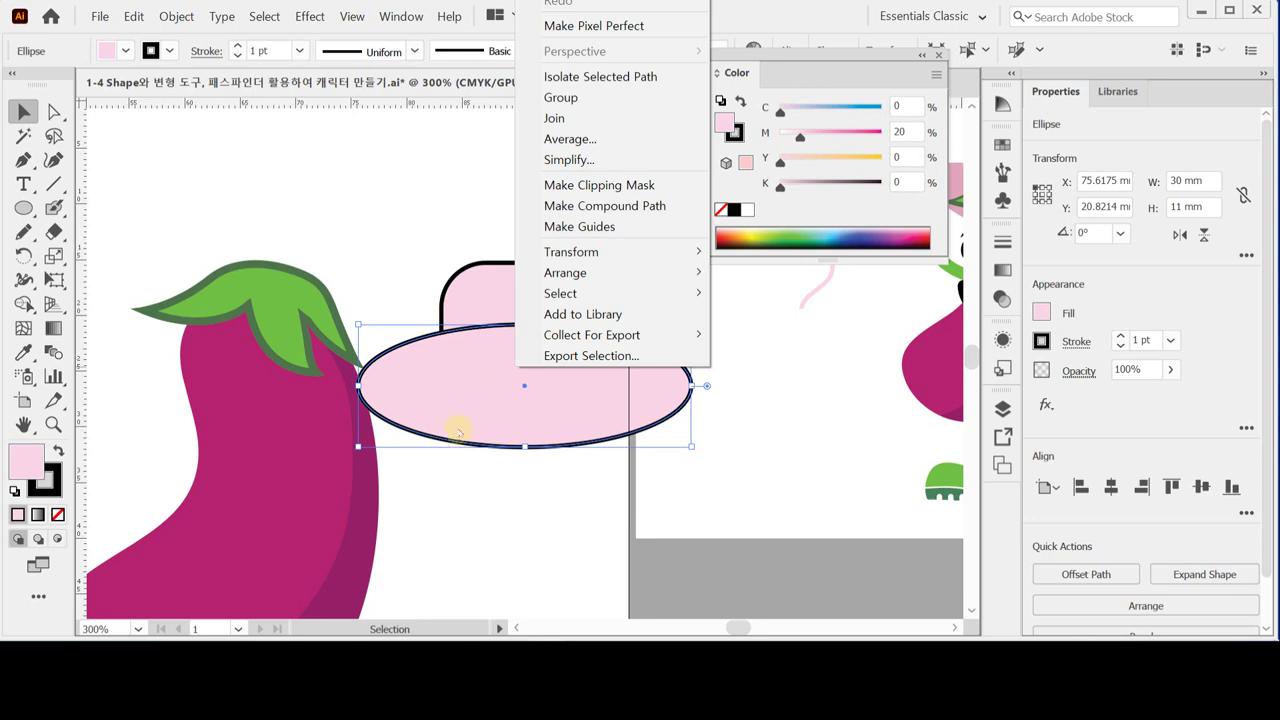
{"action": "left_click", "coordinate": [474, 503]}
Copy the brim ellipse straight down with the Move command, using 0 mm horizontal and 2 mm vertical offset, after checking the preview.
{"action": "left_click", "coordinate": [491, 409]}
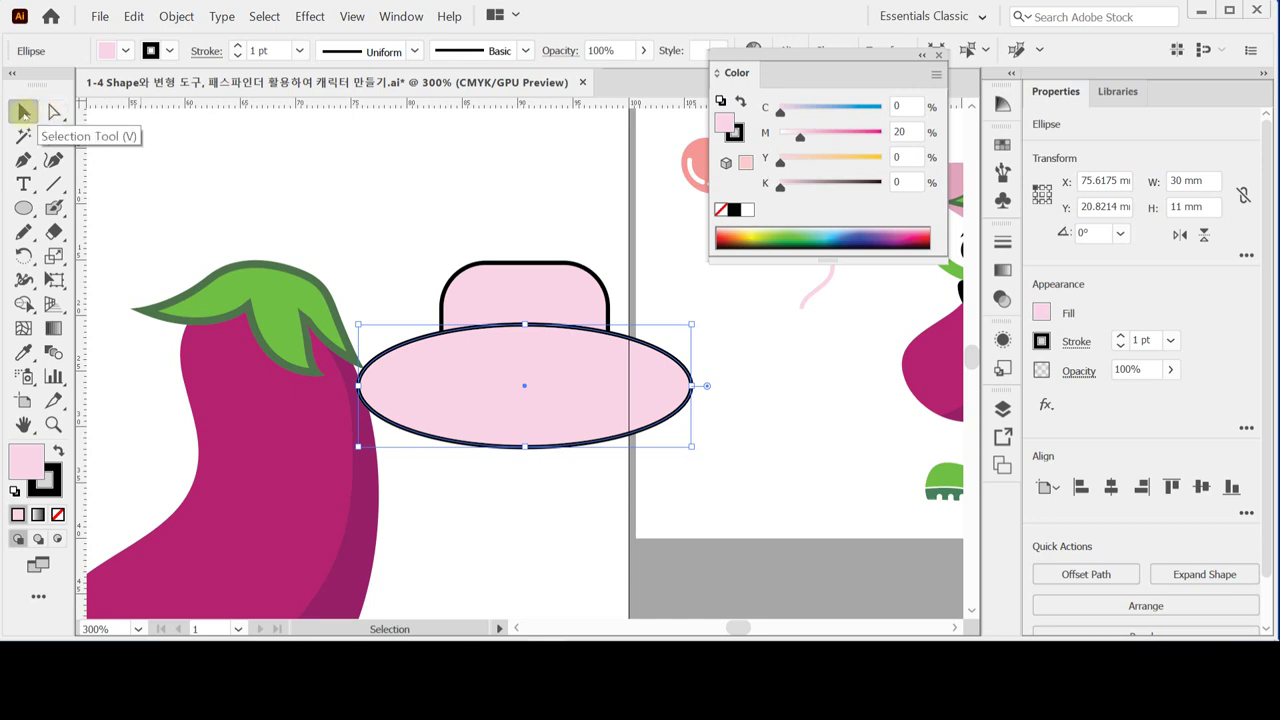
{"action": "double_click", "coordinate": [22, 112]}
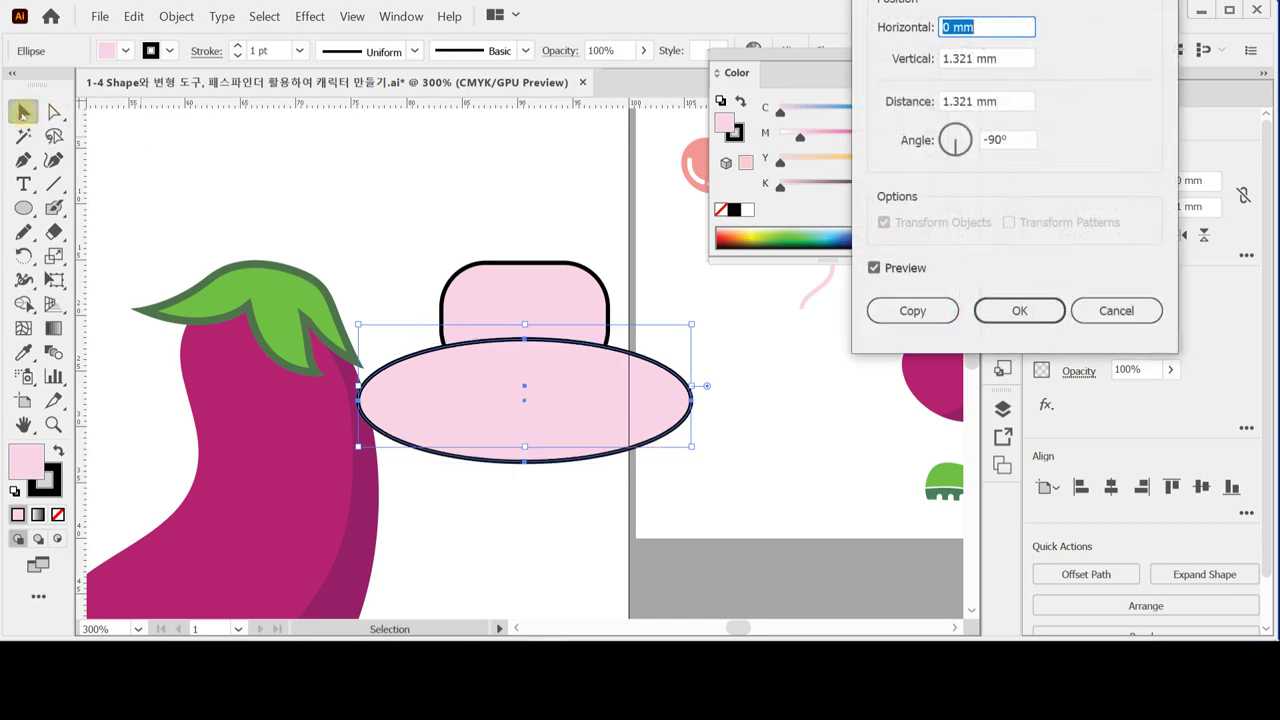
{"action": "left_click_drag", "start_coordinate": [908, 1], "coordinate": [741, 138]}
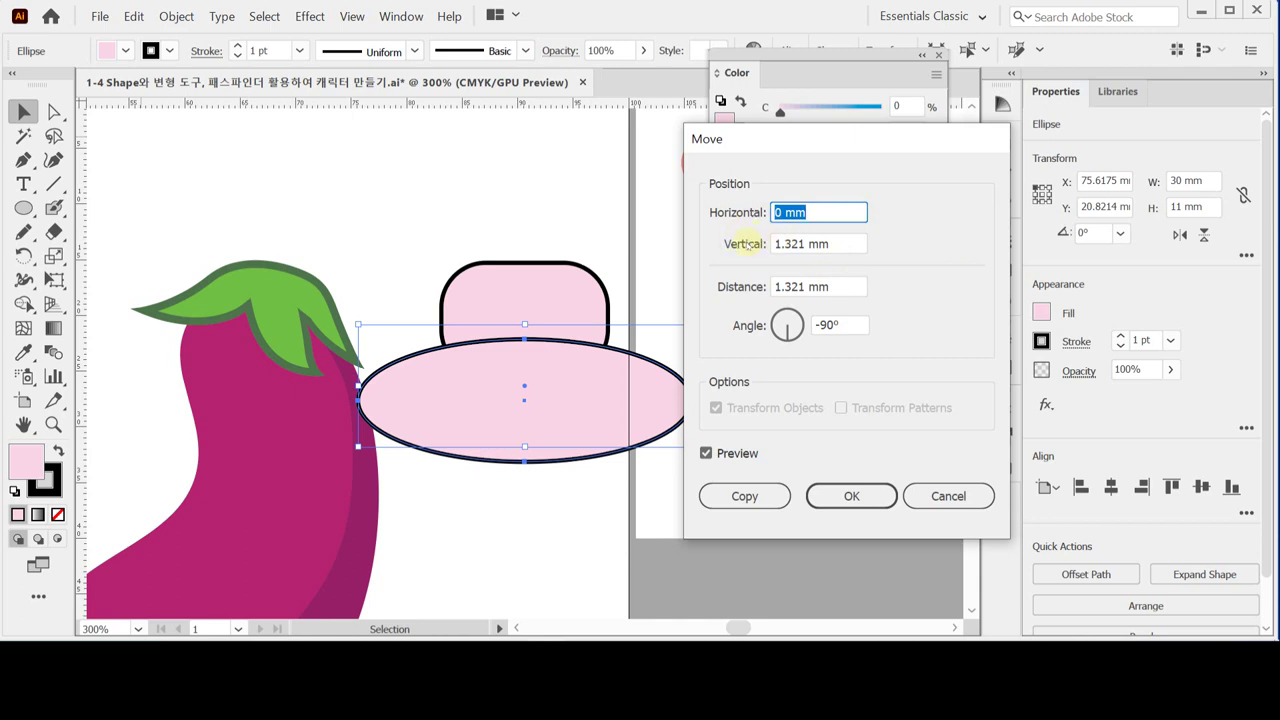
{"action": "key", "text": "Tab"}
{"action": "type", "text": "2"}
{"action": "left_click", "coordinate": [740, 453]}
{"action": "left_click", "coordinate": [740, 453]}
{"action": "left_click", "coordinate": [740, 453]}
{"action": "left_click", "coordinate": [742, 453]}
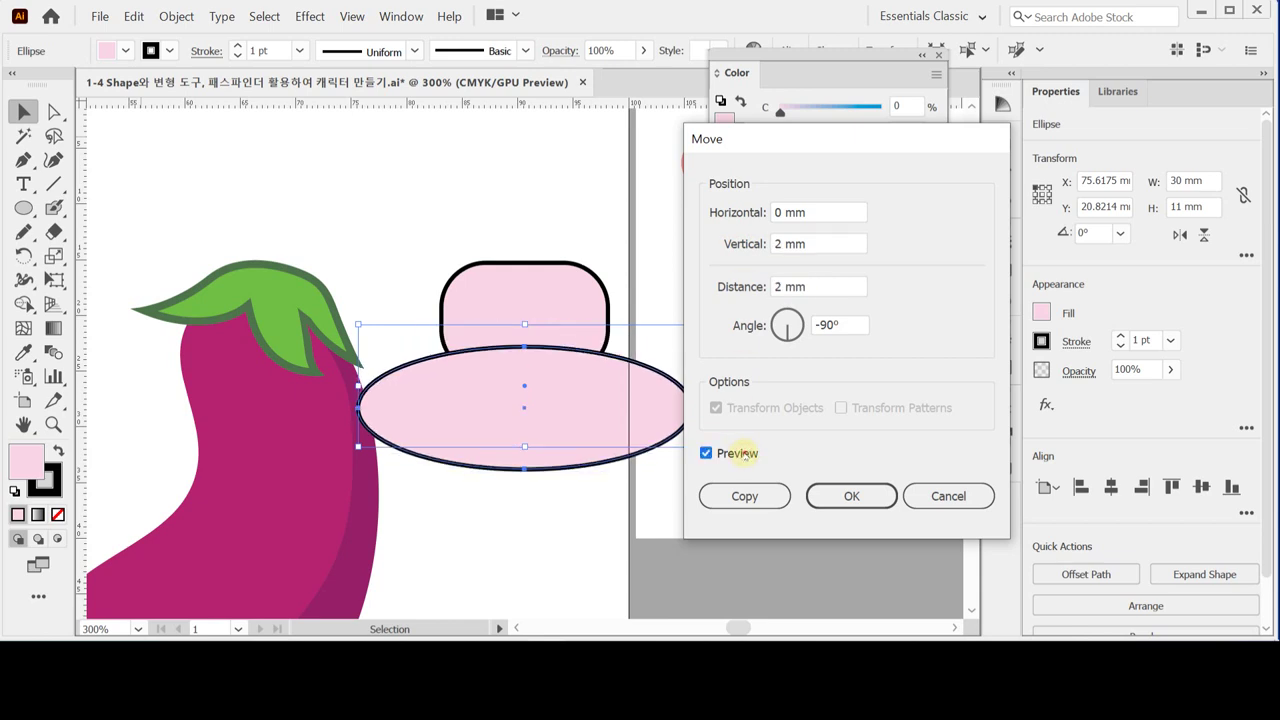
{"action": "left_click", "coordinate": [742, 453]}
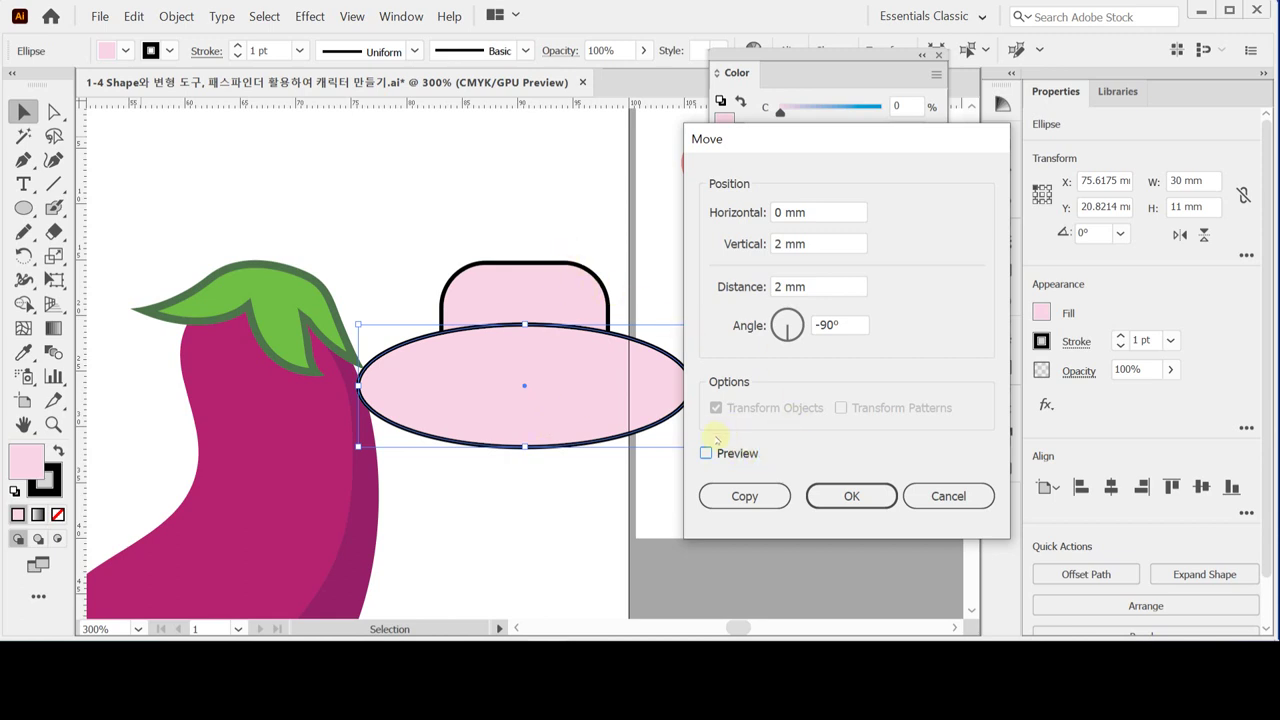
{"action": "left_click", "coordinate": [720, 453]}
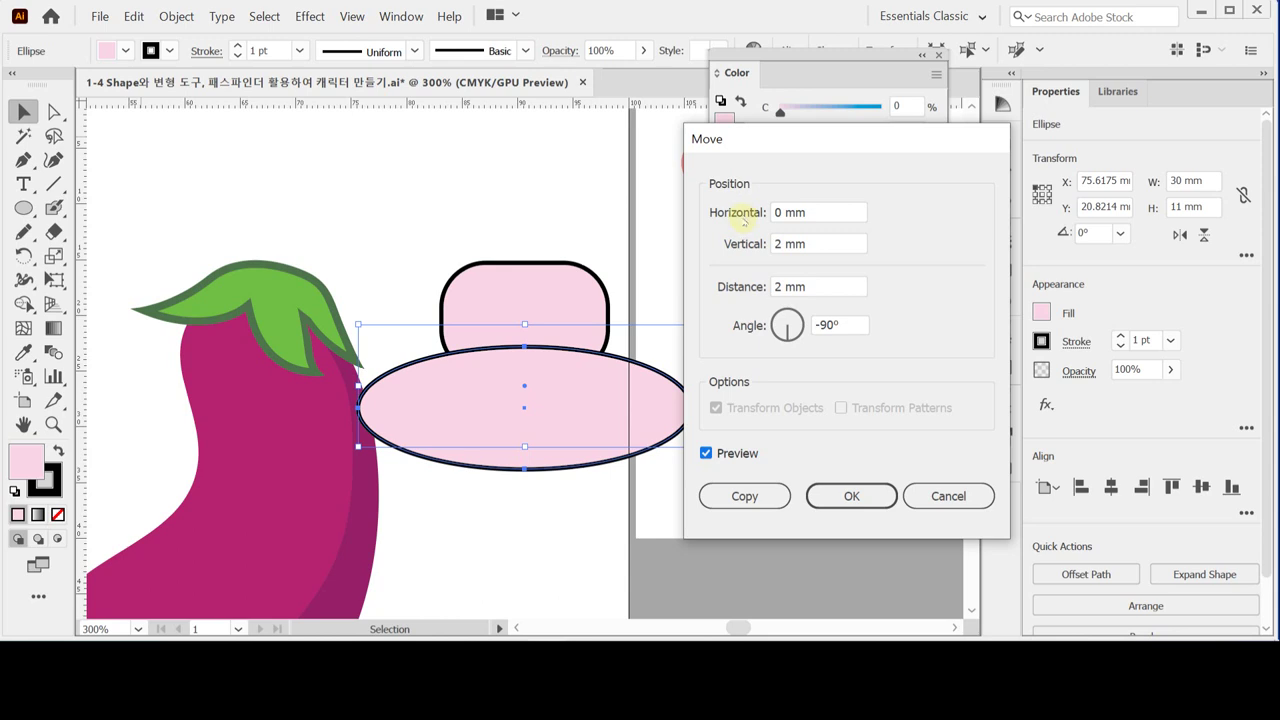
{"action": "left_click", "coordinate": [744, 496]}
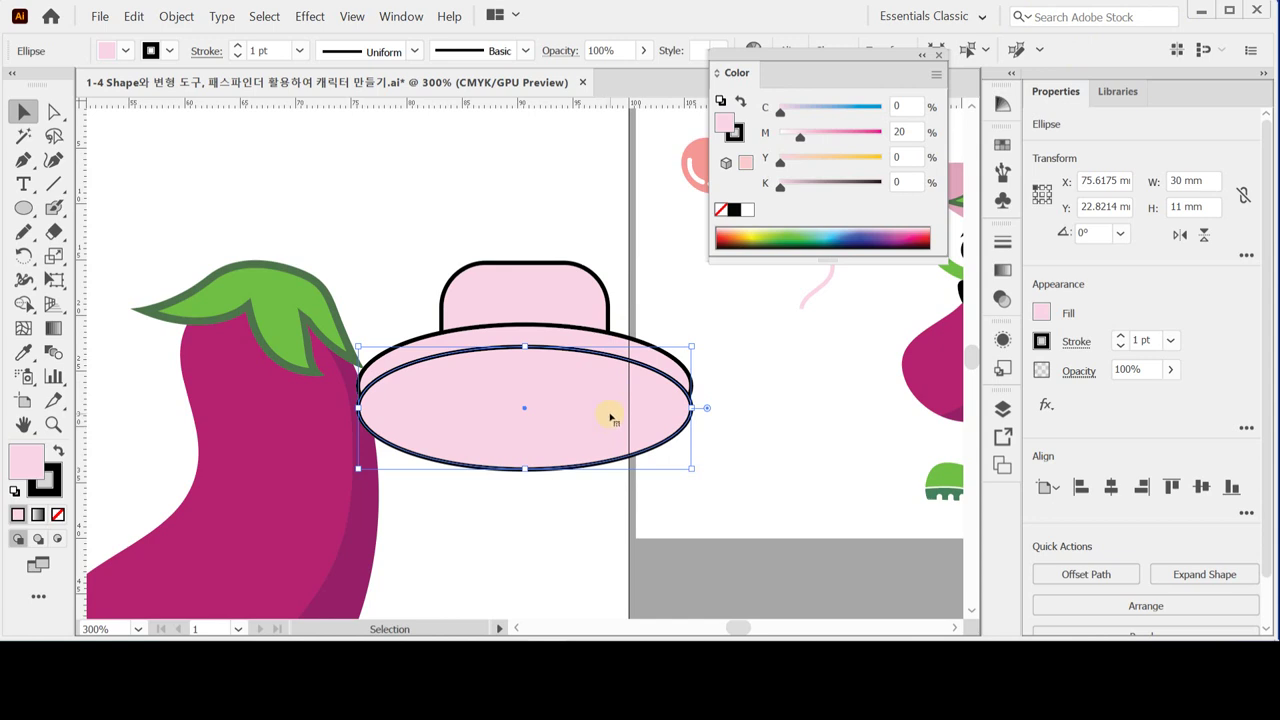
Delete the lowest anchor point of the original brim ellipse and remove the fill from the remaining arc.
{"action": "left_click", "coordinate": [587, 334]}
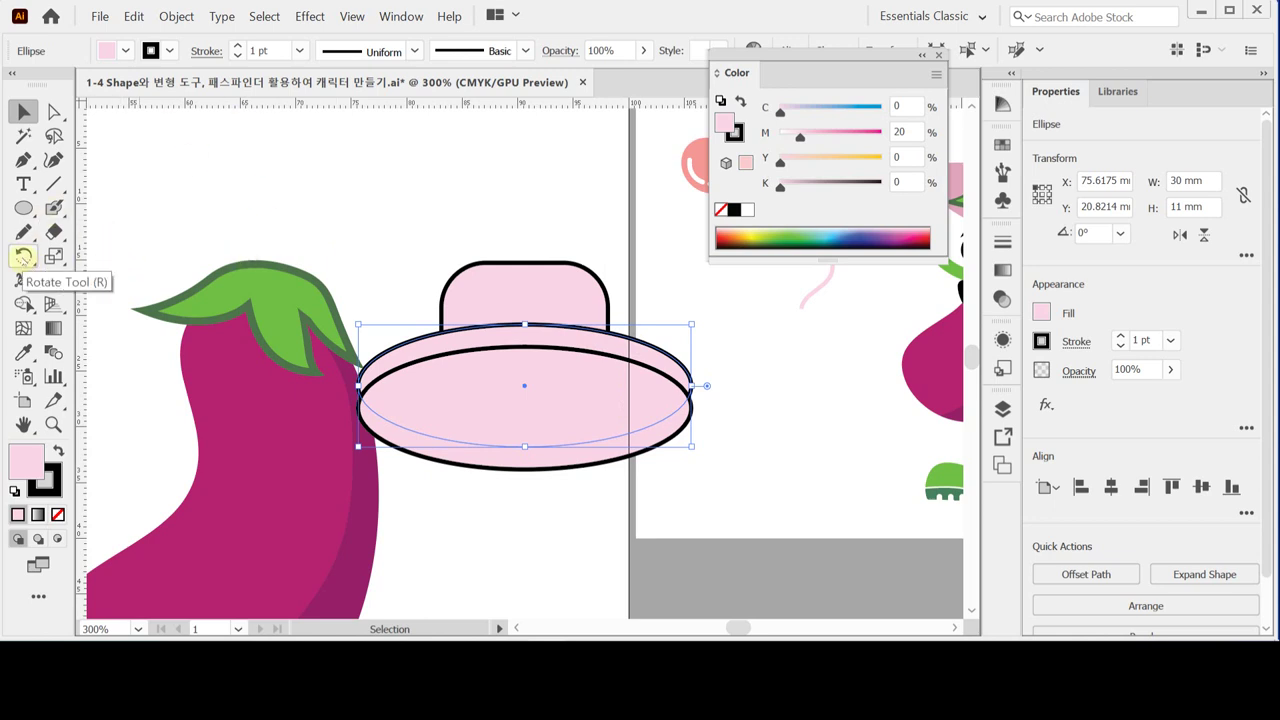
{"action": "left_click", "coordinate": [54, 111]}
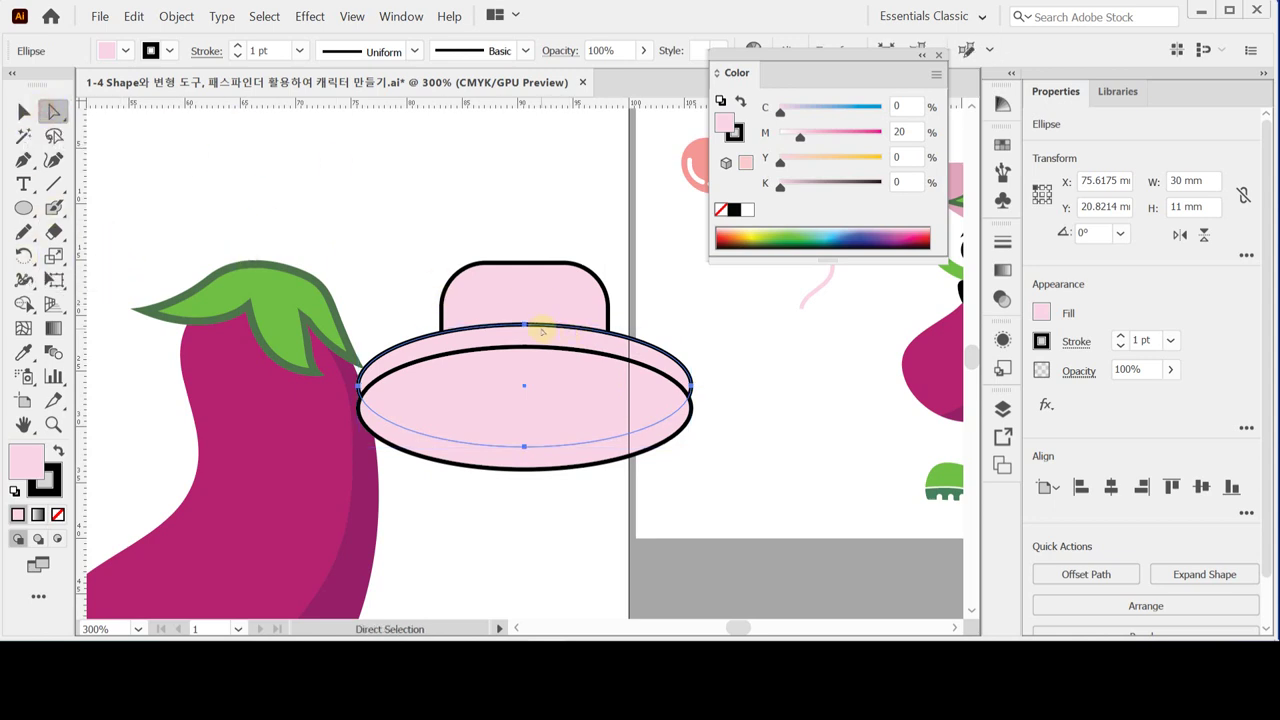
{"action": "left_click", "coordinate": [525, 447]}
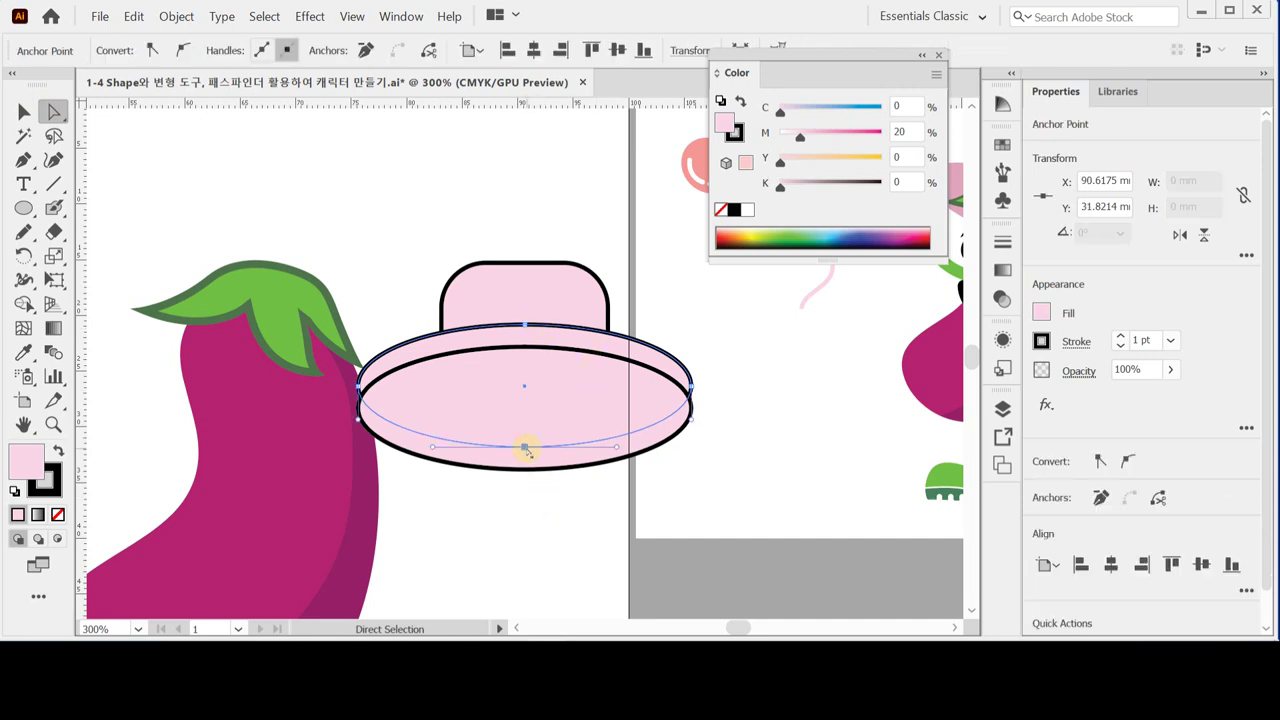
{"action": "key", "text": "Delete"}
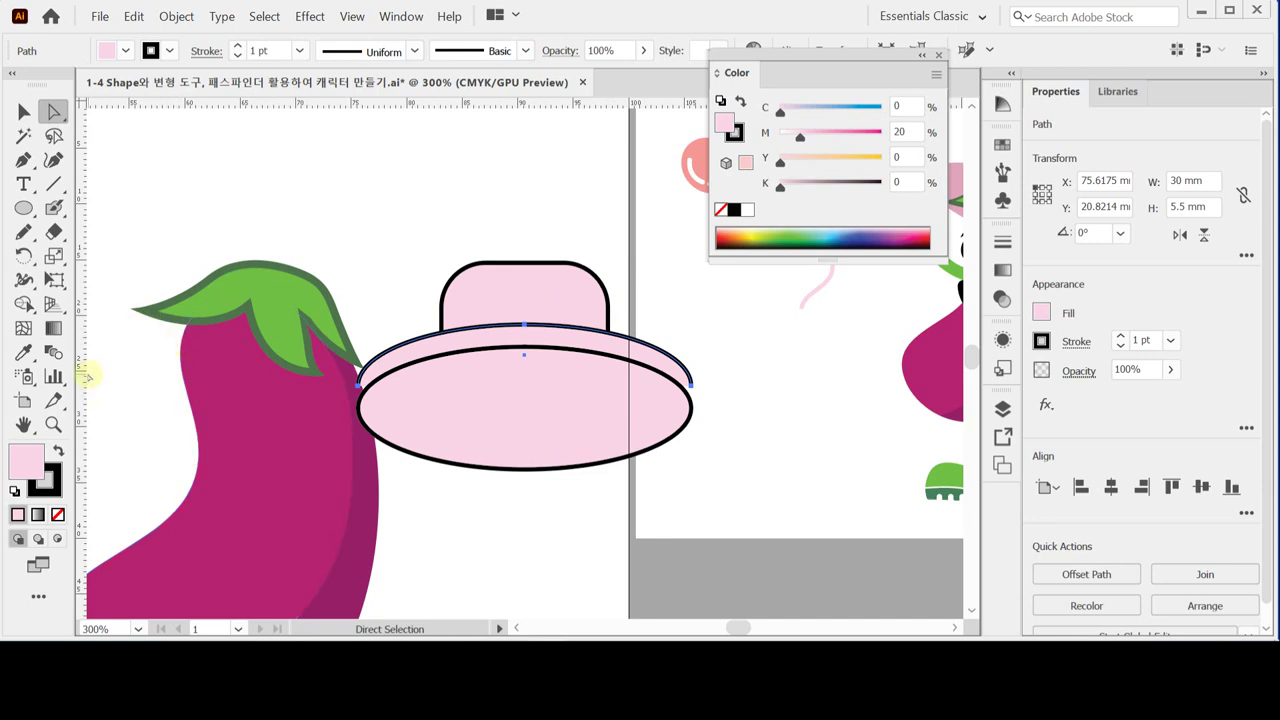
{"action": "left_click", "coordinate": [721, 210]}
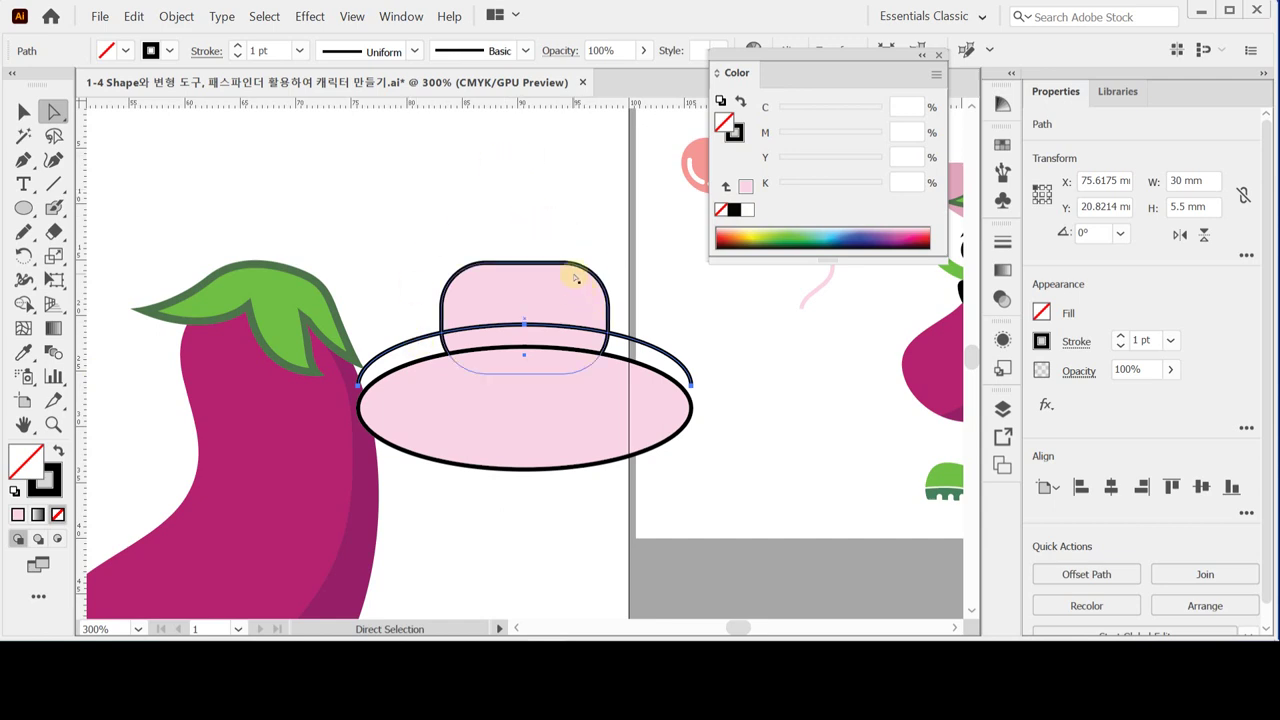
Nudge the arc and the lower brim ellipse upward together over the crown, and deselect them.
{"action": "left_click", "coordinate": [24, 111]}
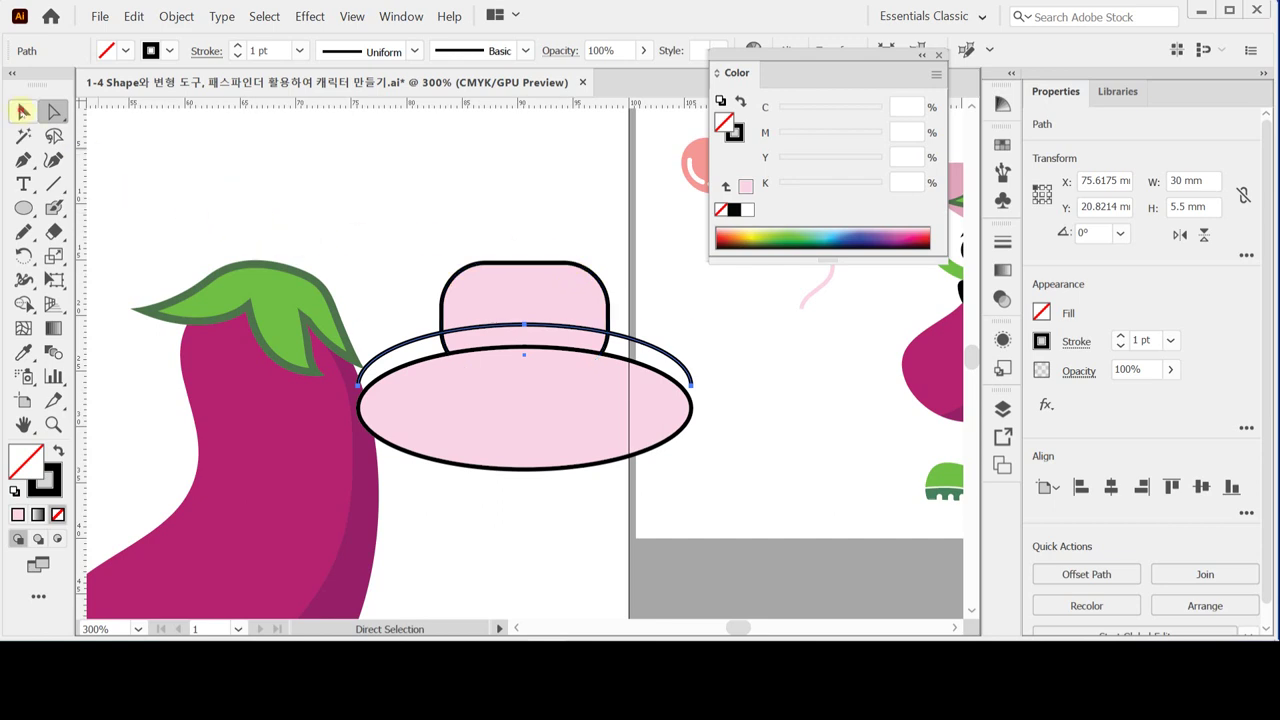
{"action": "left_click", "coordinate": [540, 215]}
{"action": "left_click_drag", "start_coordinate": [525, 202], "coordinate": [578, 418]}
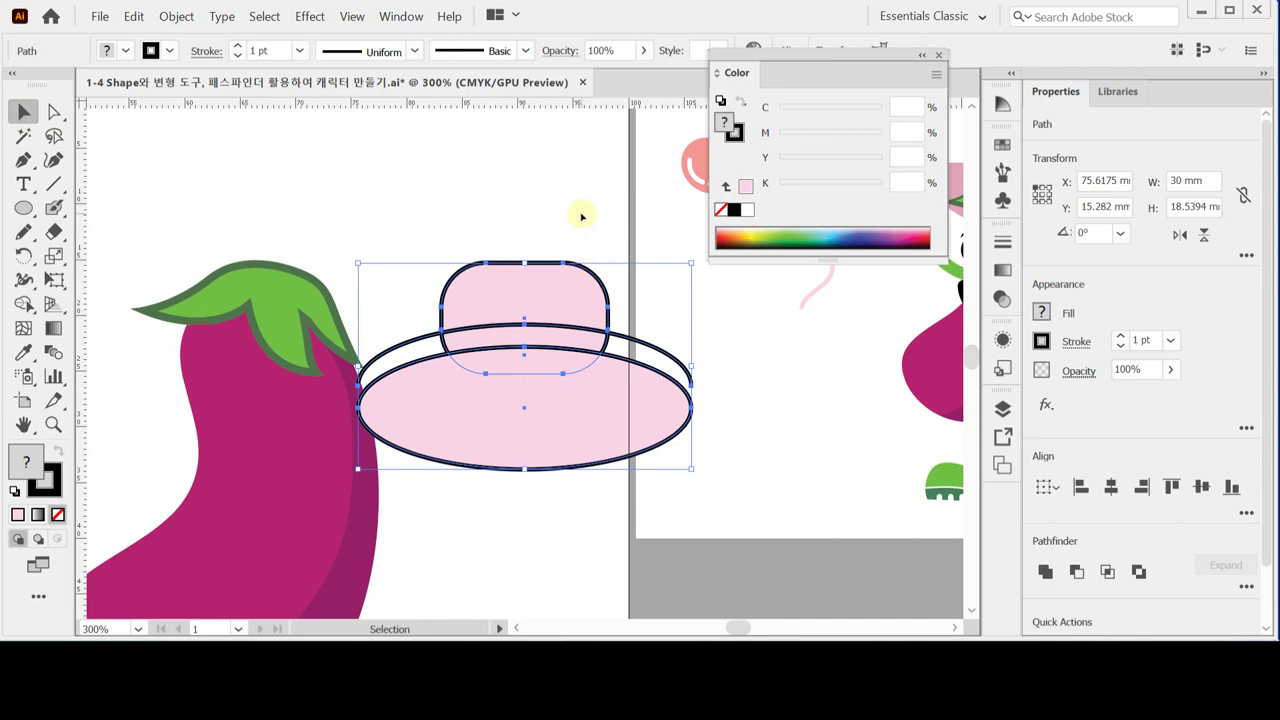
{"action": "left_click", "coordinate": [660, 292]}
{"action": "left_click_drag", "start_coordinate": [662, 288], "coordinate": [658, 396]}
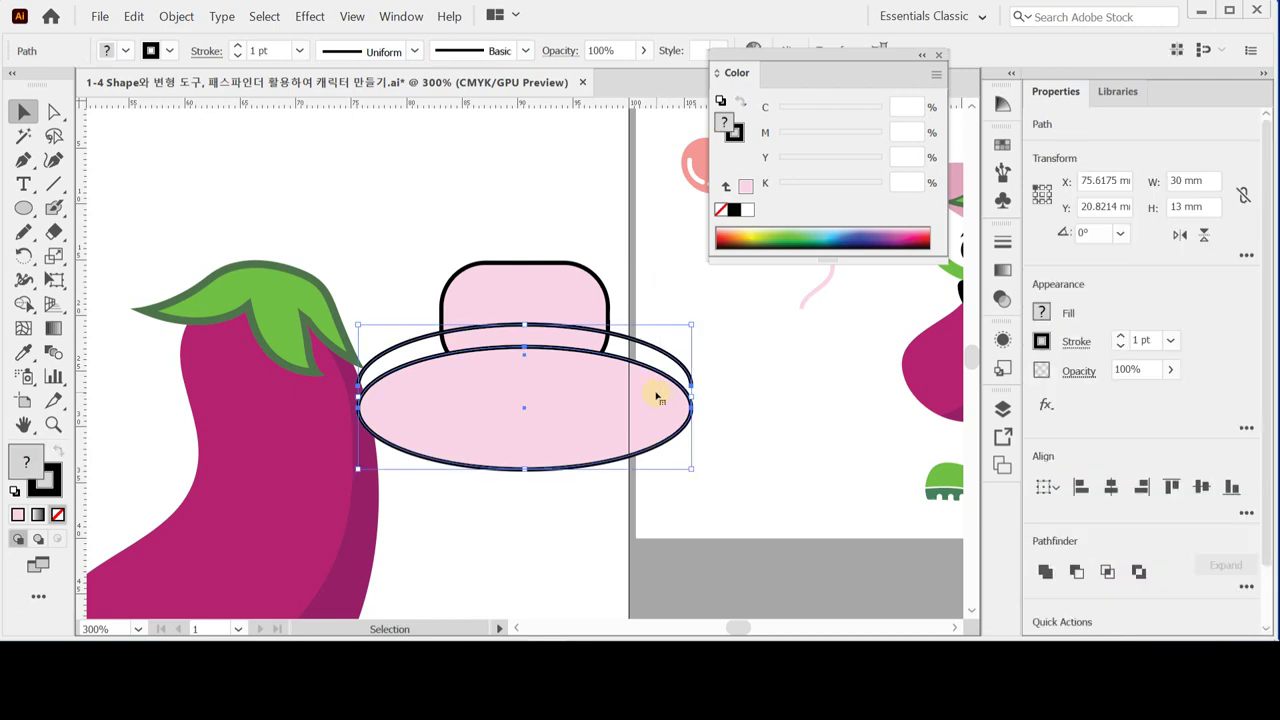
{"action": "key", "text": "Up"}
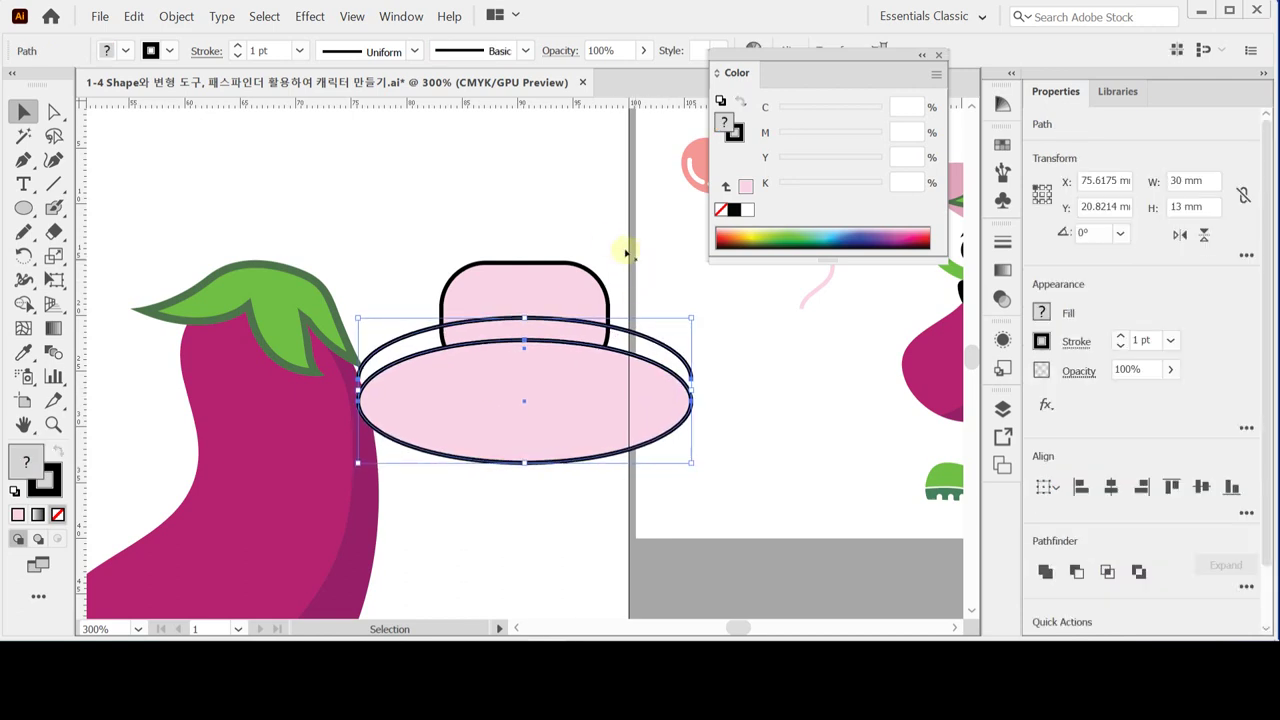
{"action": "left_click", "coordinate": [588, 230]}
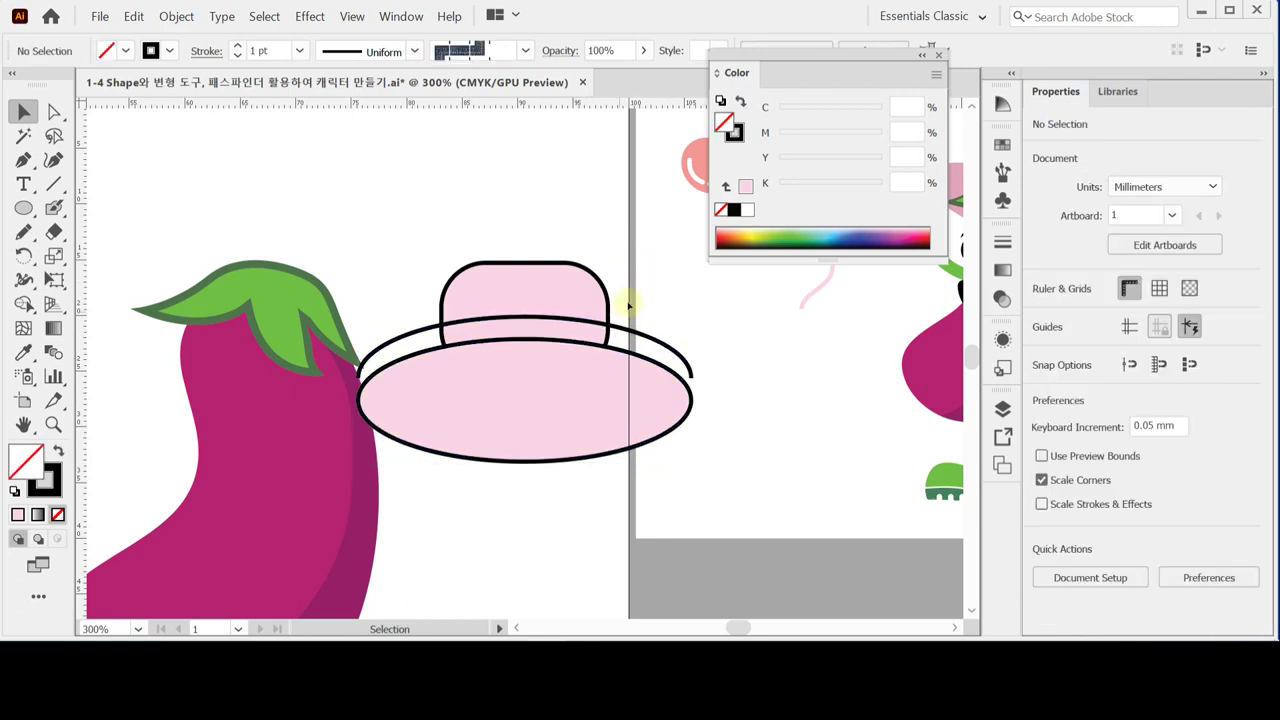
{"action": "left_click", "coordinate": [642, 390]}
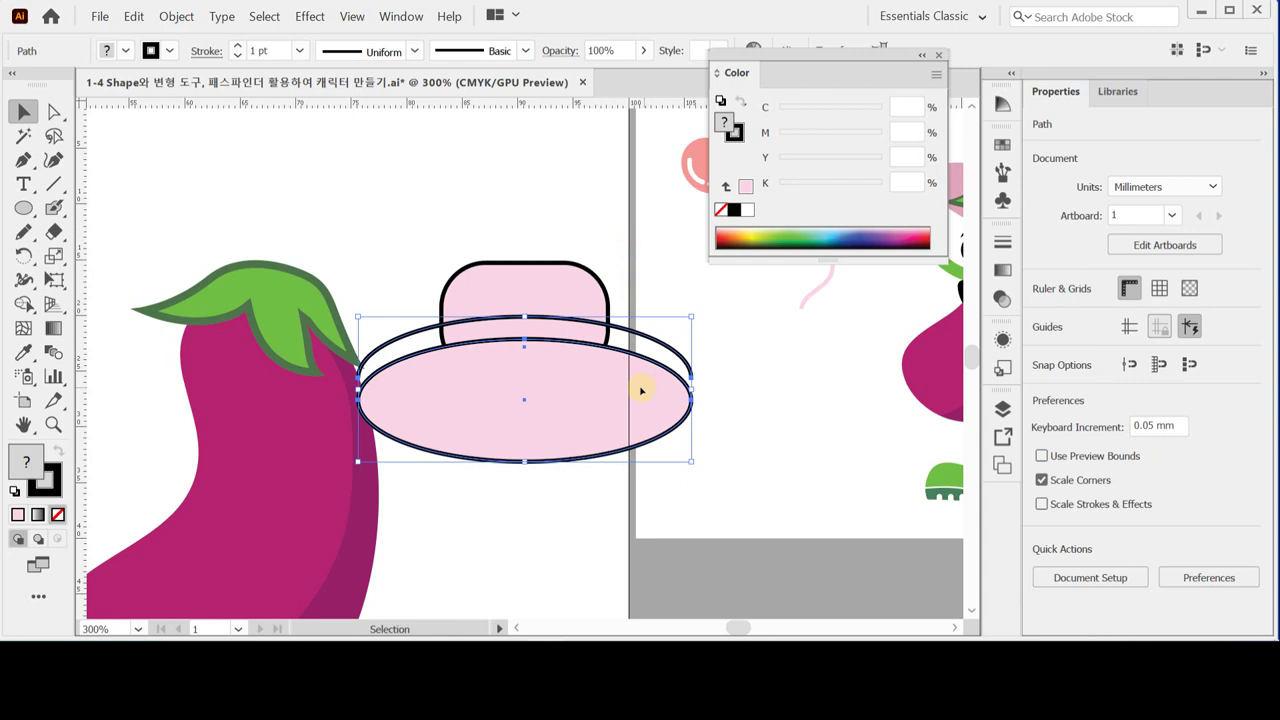
{"action": "left_click", "coordinate": [578, 207]}
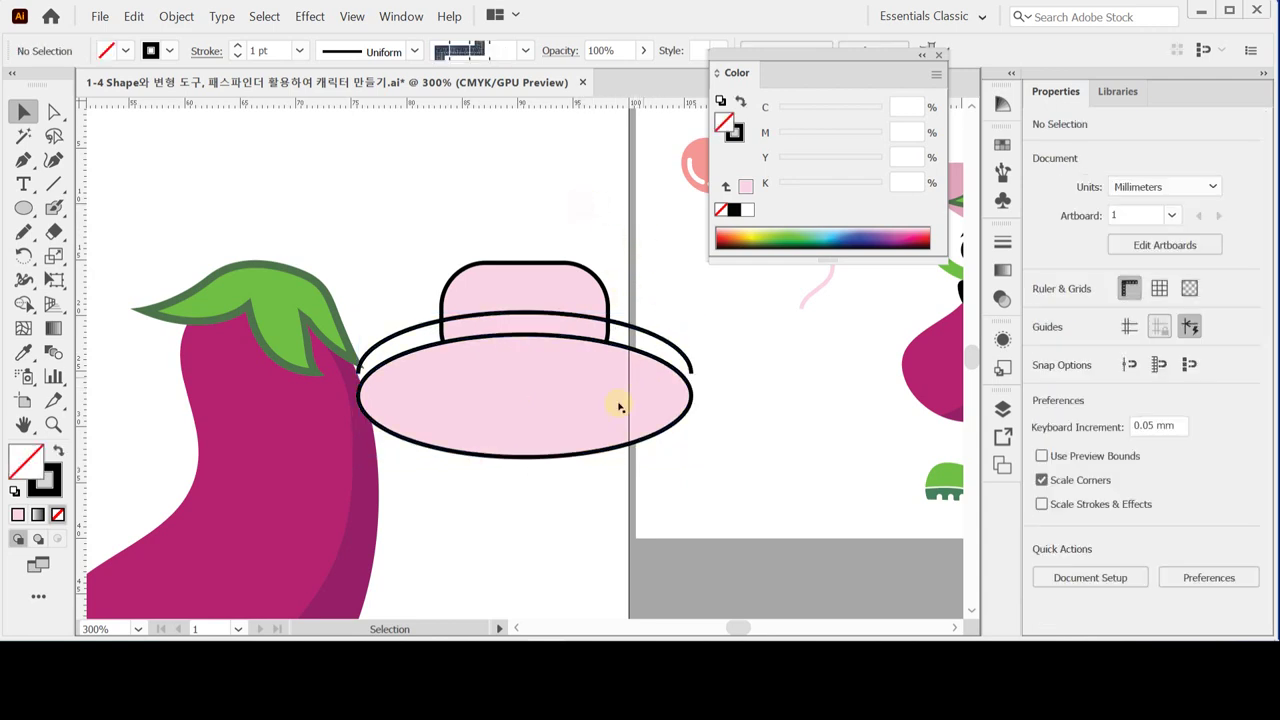
Split the crown, arc and brim into separate pieces with the Divide pathfinder, and deselect the result.
{"action": "left_click", "coordinate": [597, 382]}
{"action": "left_click_drag", "start_coordinate": [488, 206], "coordinate": [580, 410]}
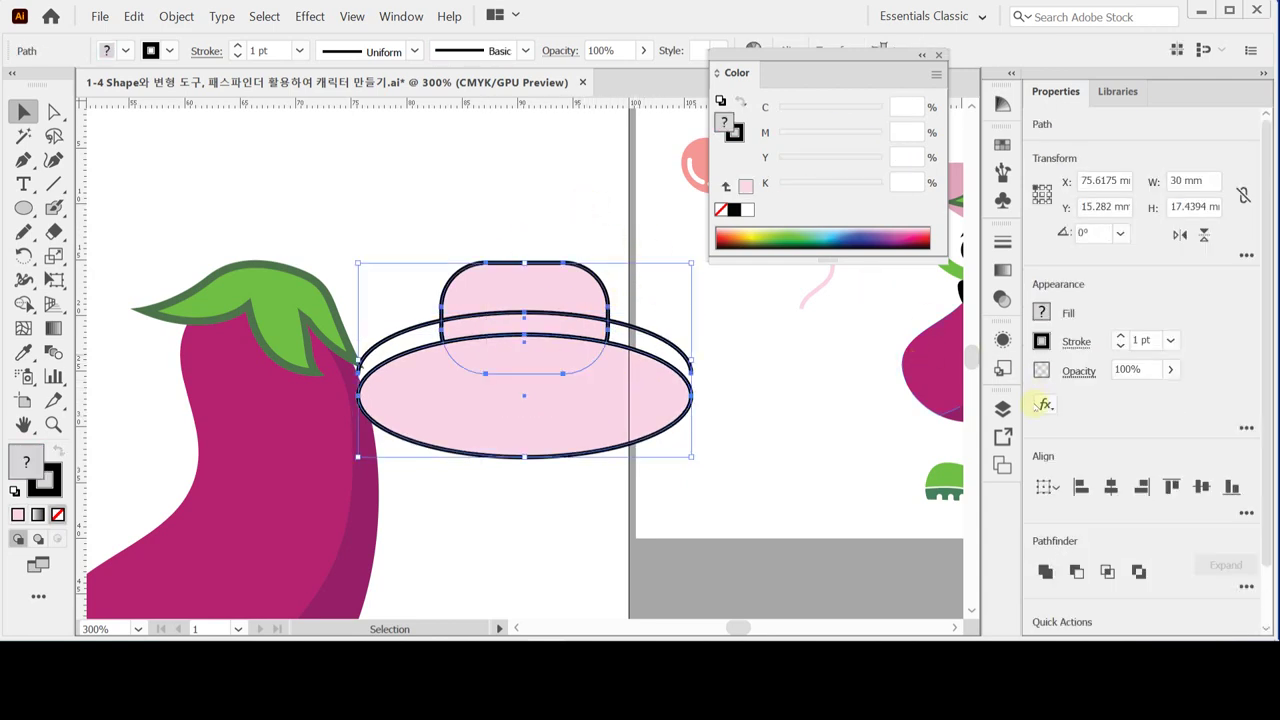
{"action": "left_click", "coordinate": [1245, 587]}
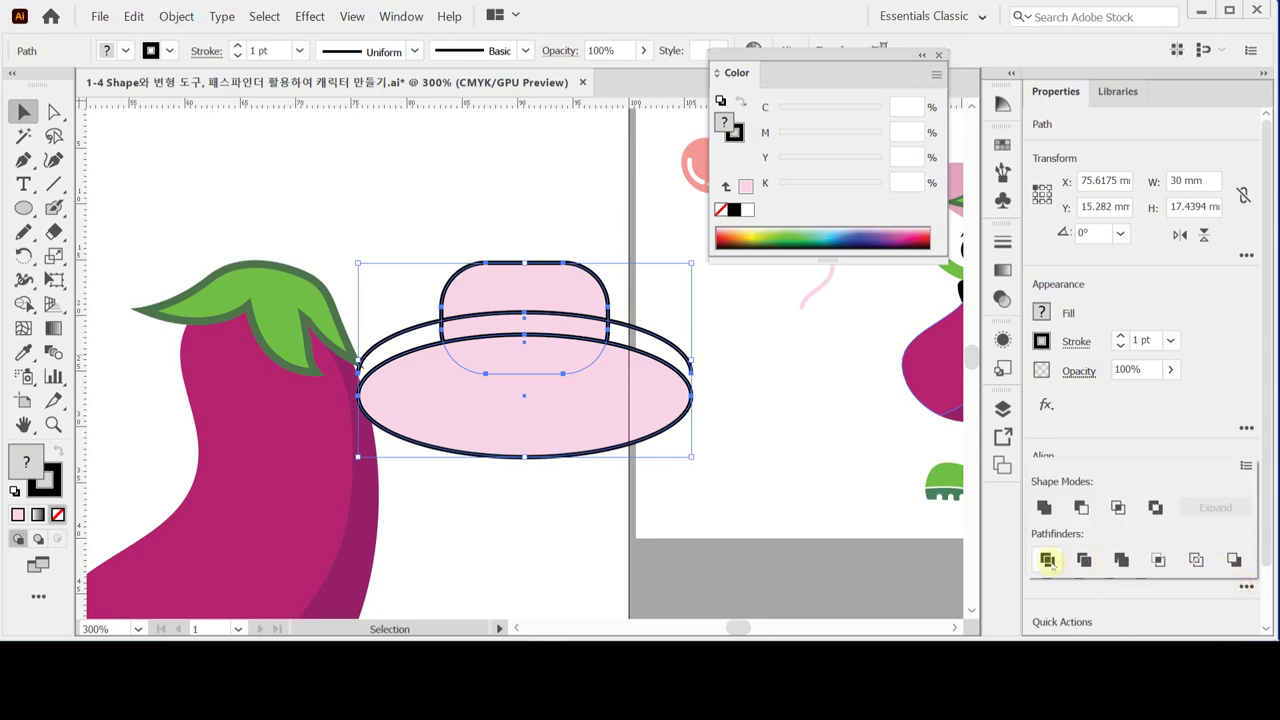
{"action": "left_click", "coordinate": [1047, 559]}
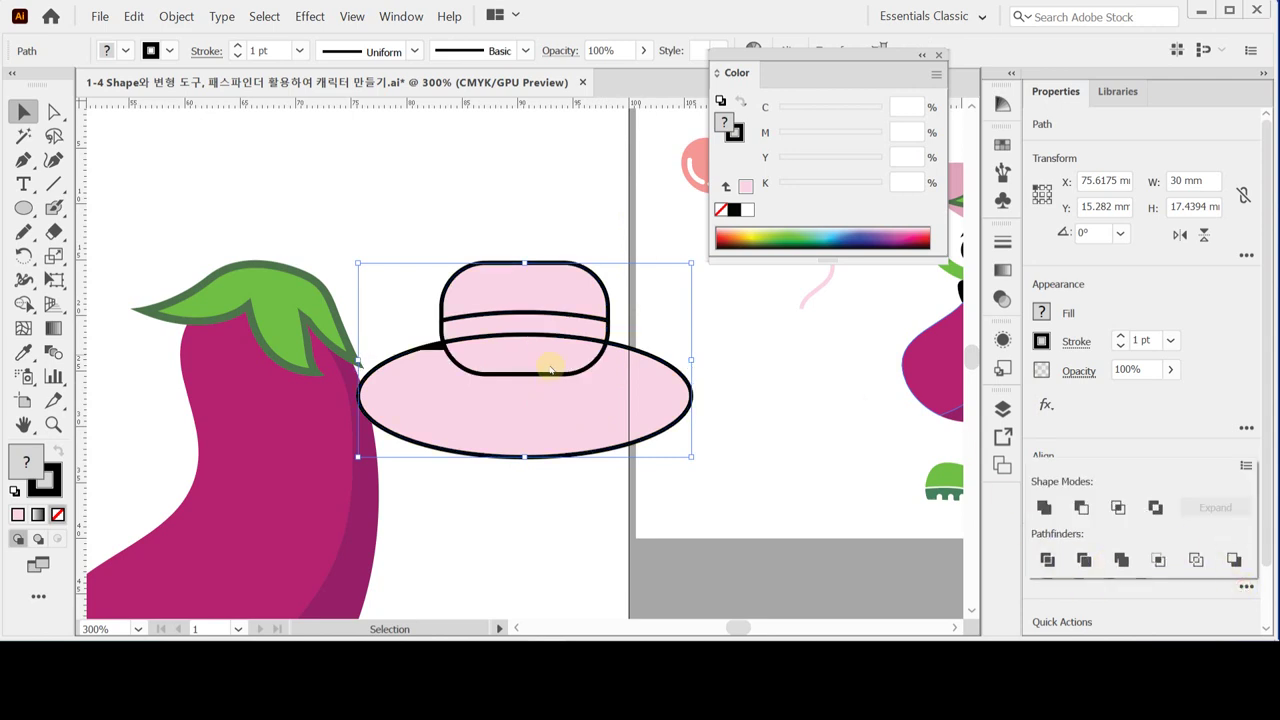
{"action": "key", "text": "ctrl+shift+a"}
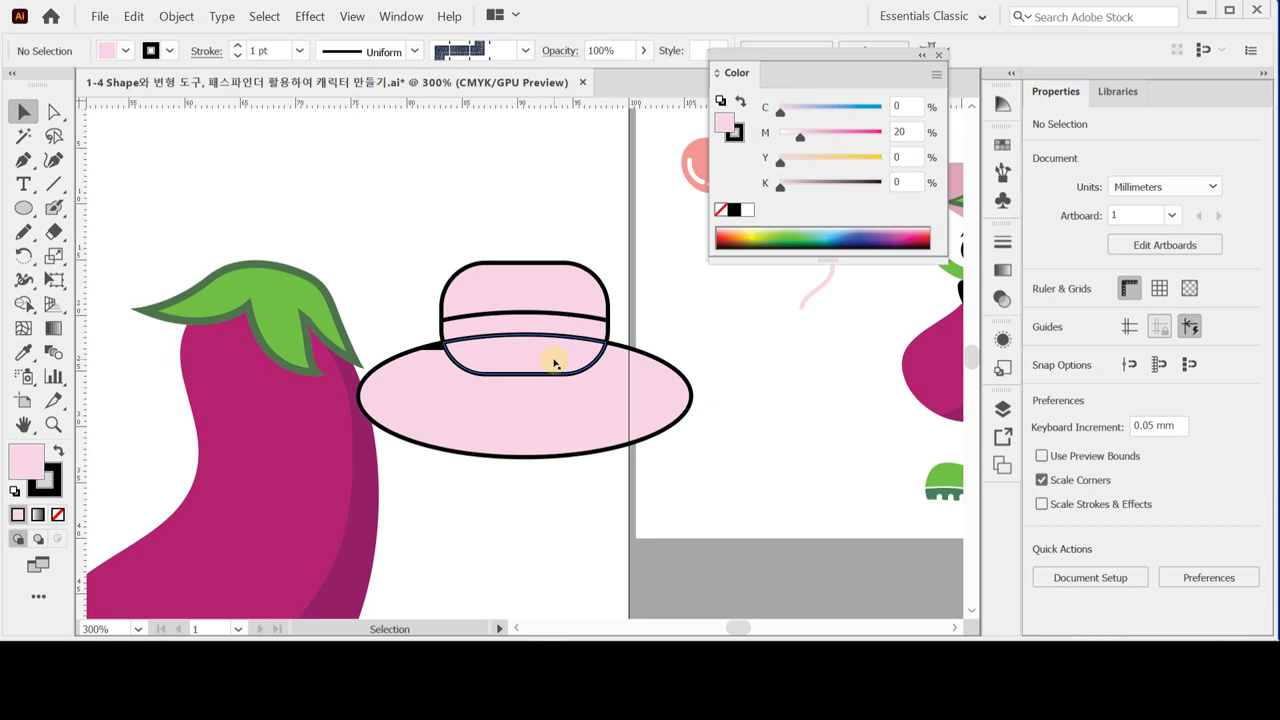
Isolate the divided hat group, unite the brim with the crown piece overlapping it, and save the file after leaving isolation.
{"action": "left_click", "coordinate": [555, 290]}
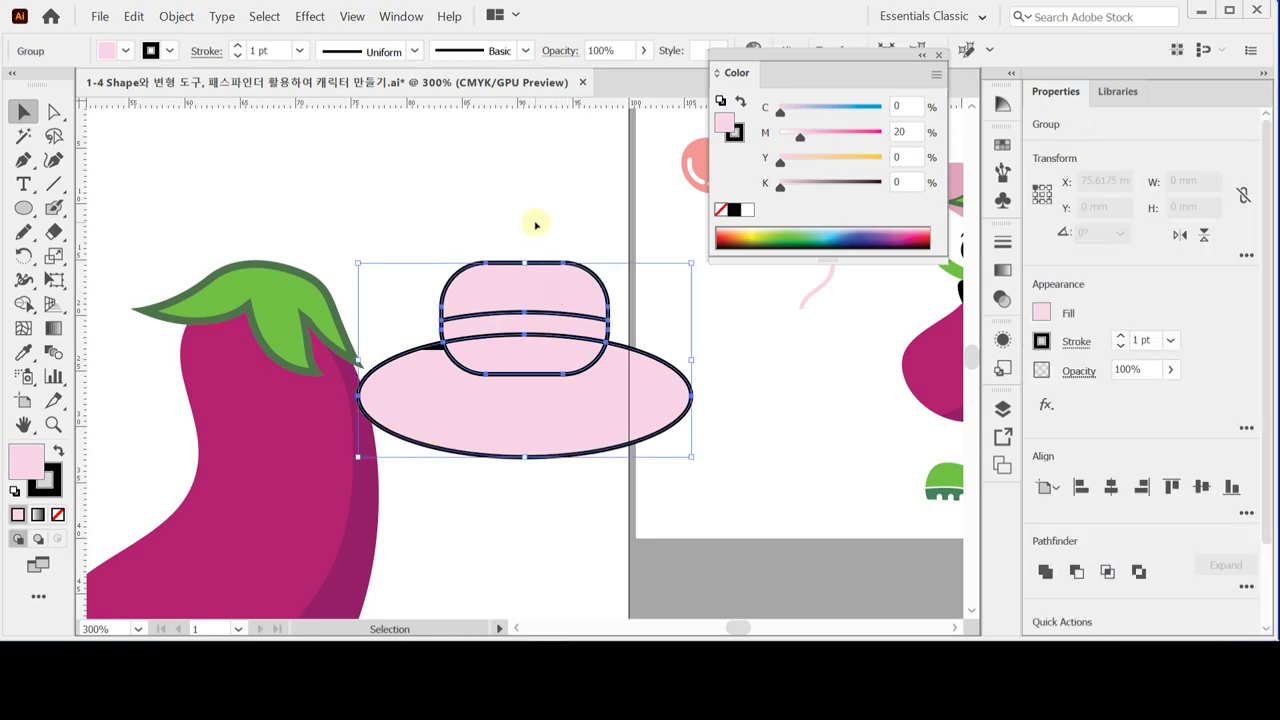
{"action": "double_click", "coordinate": [544, 292]}
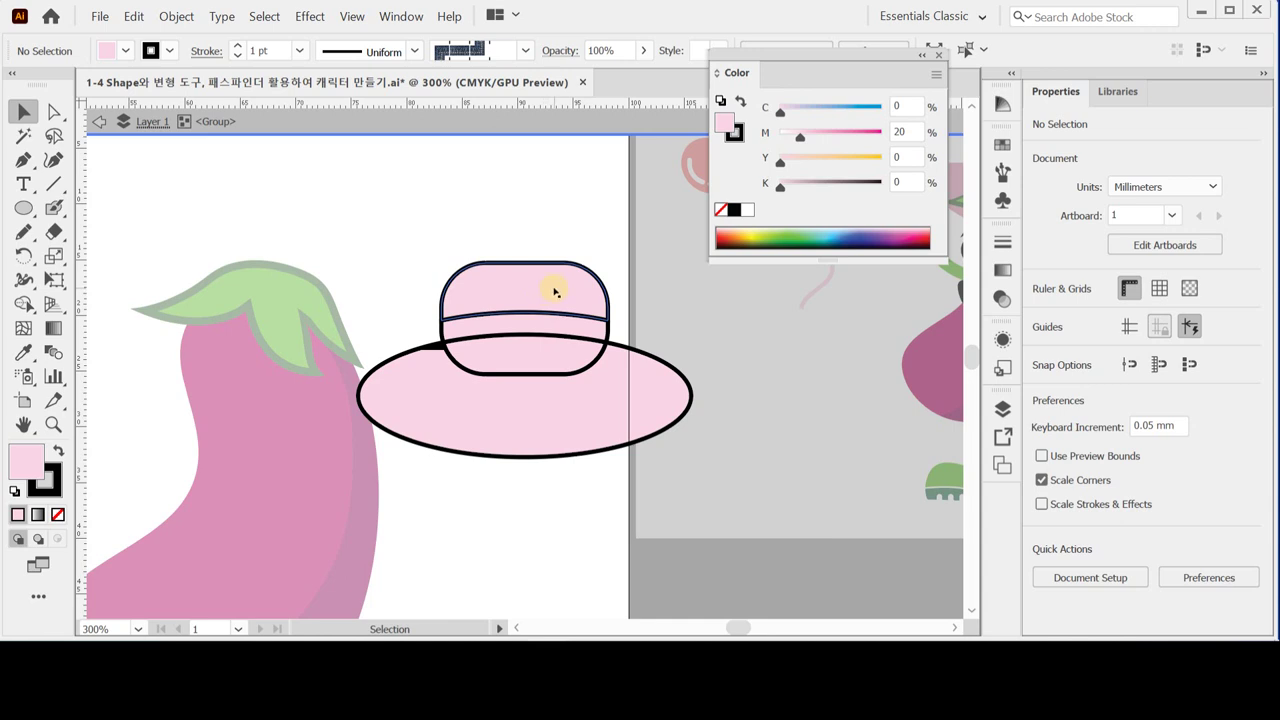
{"action": "left_click", "coordinate": [571, 388]}
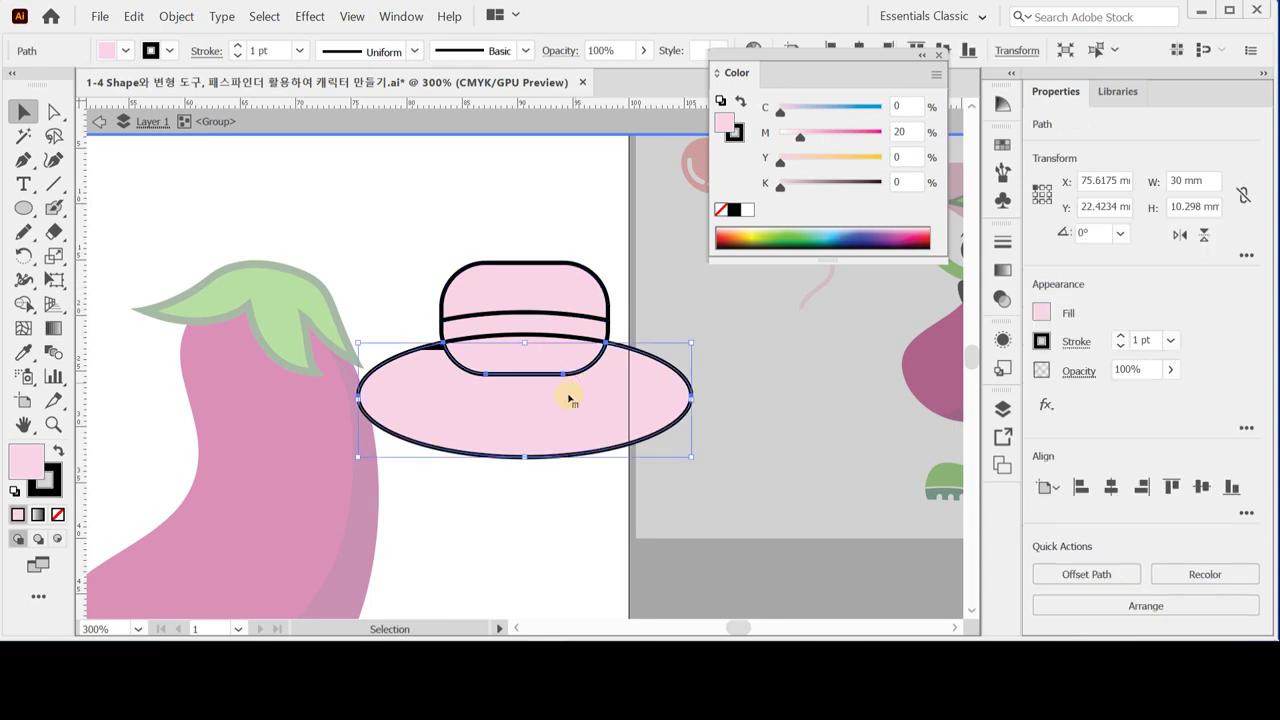
{"action": "left_click", "coordinate": [514, 357], "text": "shift"}
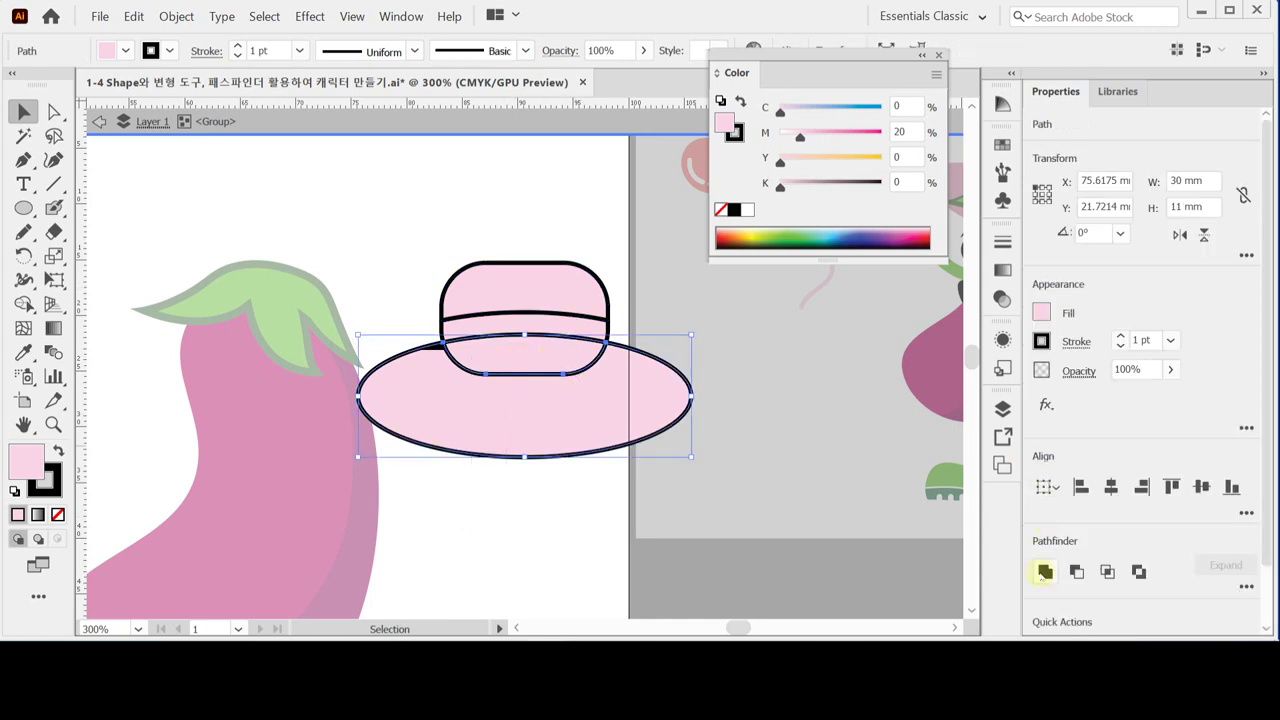
{"action": "left_click", "coordinate": [1045, 572]}
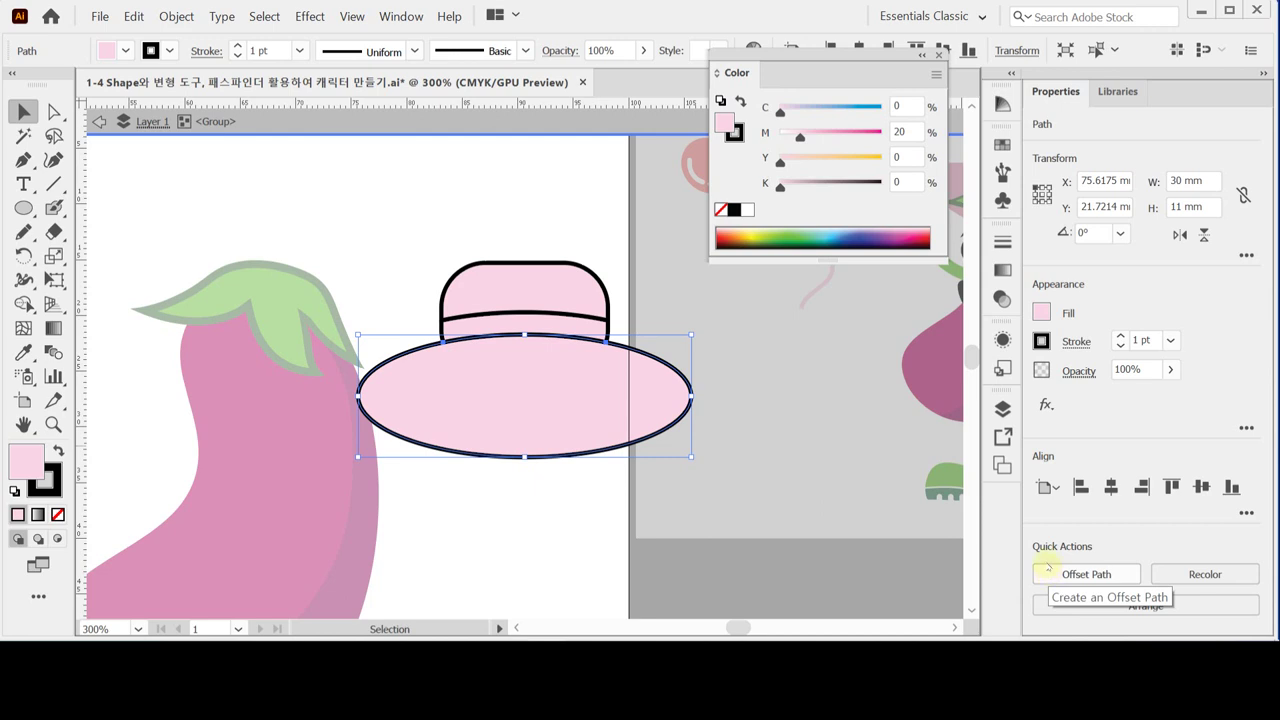
{"action": "key", "text": "Escape"}
{"action": "key", "text": "ctrl+s"}
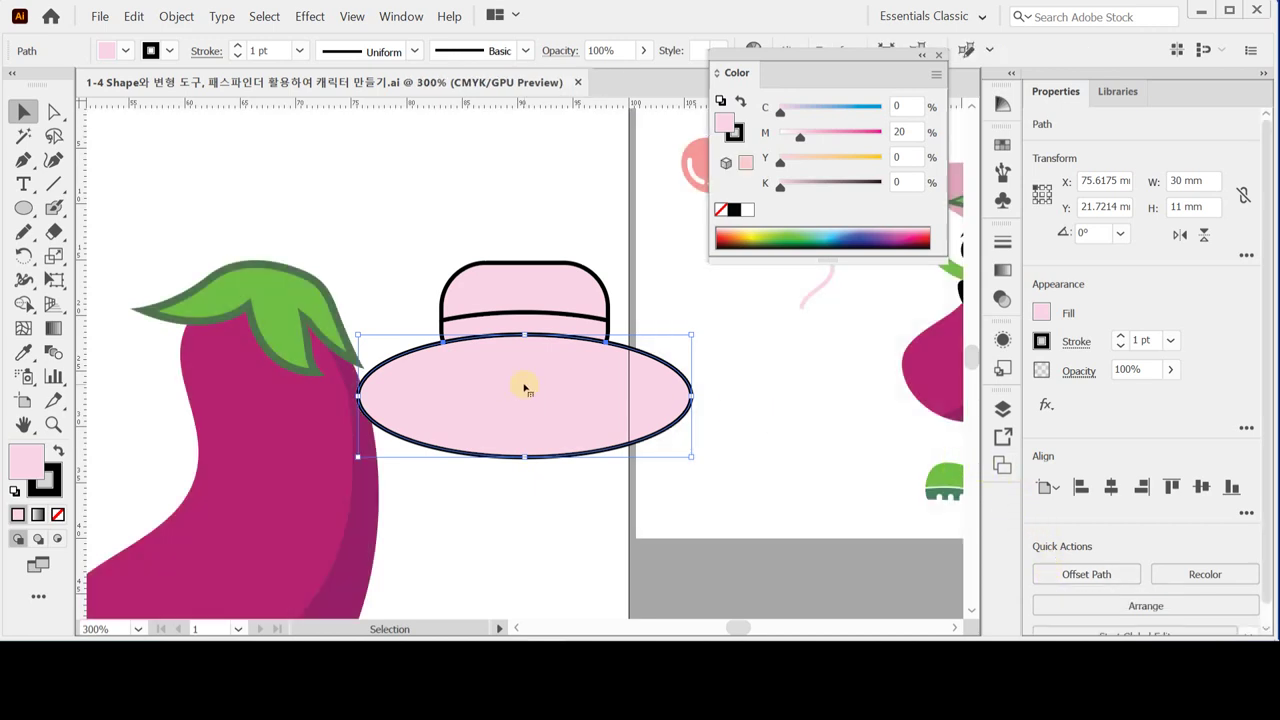
Isolate the hat group and recolour the brim with the reference hat's brim colour, C10 M40 Y10 K0 without stroke.
{"action": "left_click", "coordinate": [497, 225]}
{"action": "left_click", "coordinate": [528, 265]}
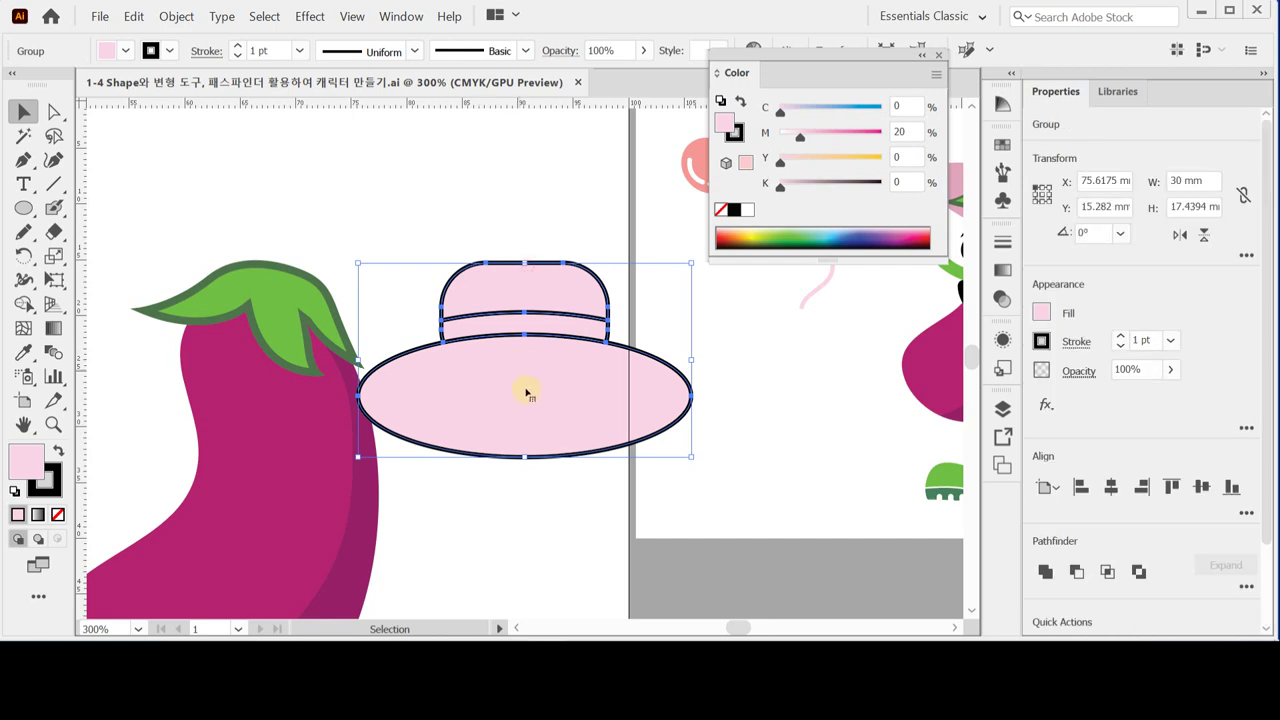
{"action": "double_click", "coordinate": [527, 392]}
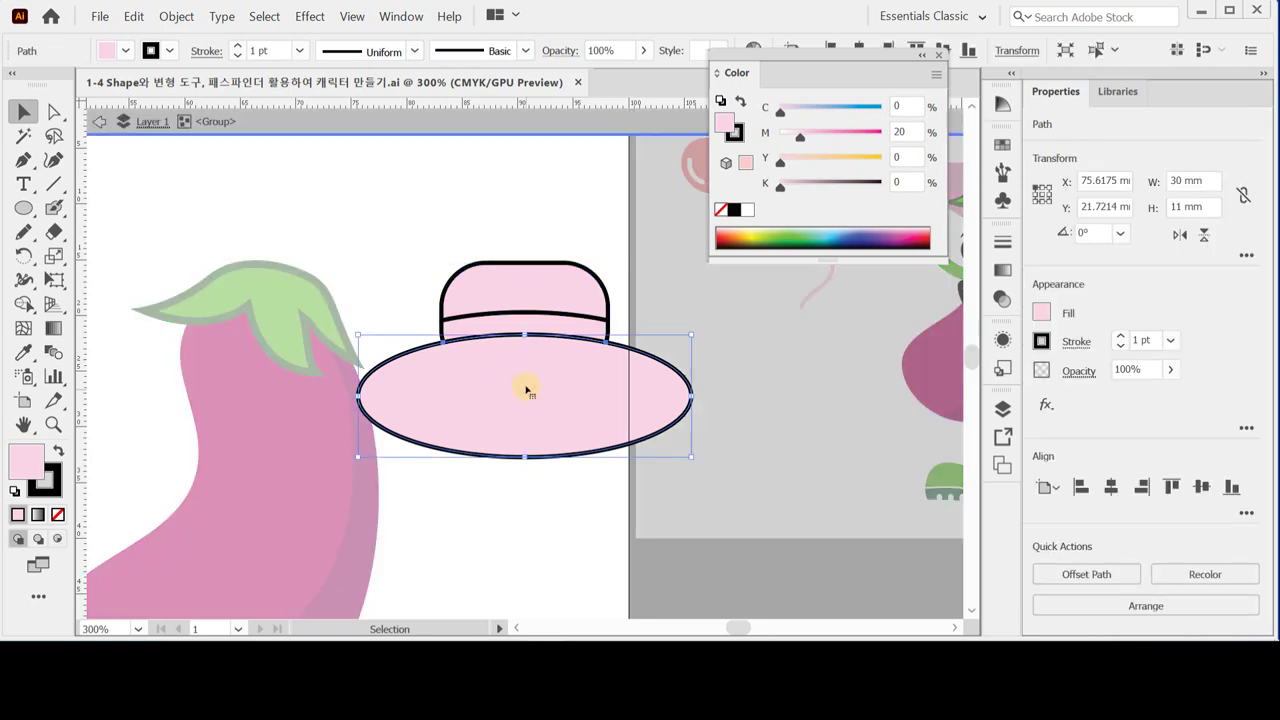
{"action": "left_click_drag", "start_coordinate": [711, 324], "coordinate": [573, 432]}
{"action": "key", "text": "i"}
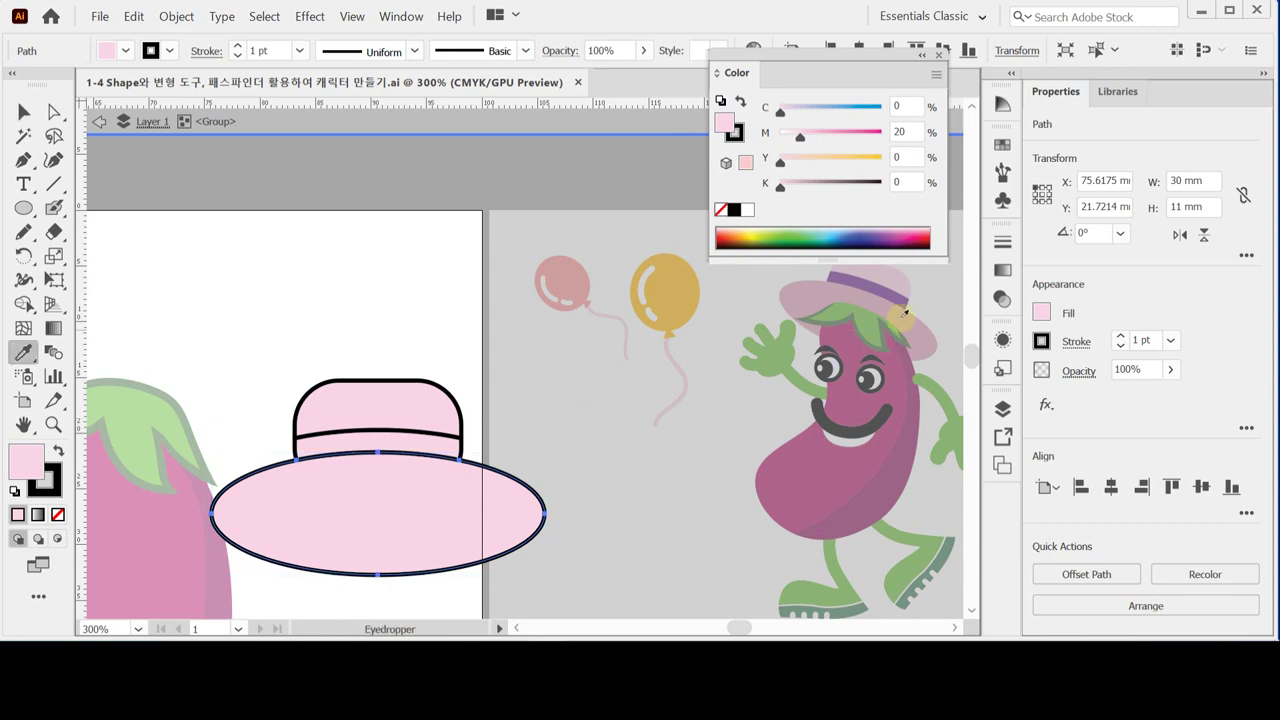
{"action": "left_click", "coordinate": [811, 294]}
{"action": "key", "text": "ctrl+shift+a"}
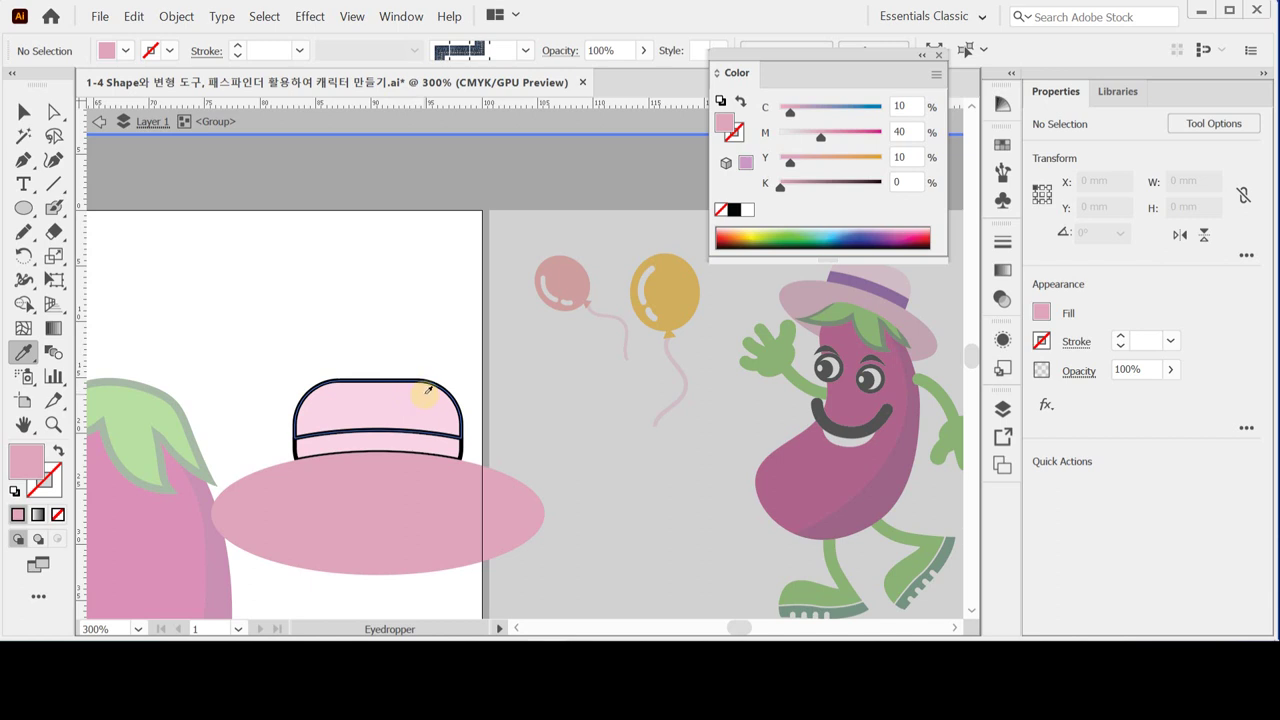
Sample the reference hat's outline-free light pink for the crown and purple C70 M100 Y0 K0 for the band, and leave isolation.
{"action": "left_click", "coordinate": [410, 405], "text": "ctrl"}
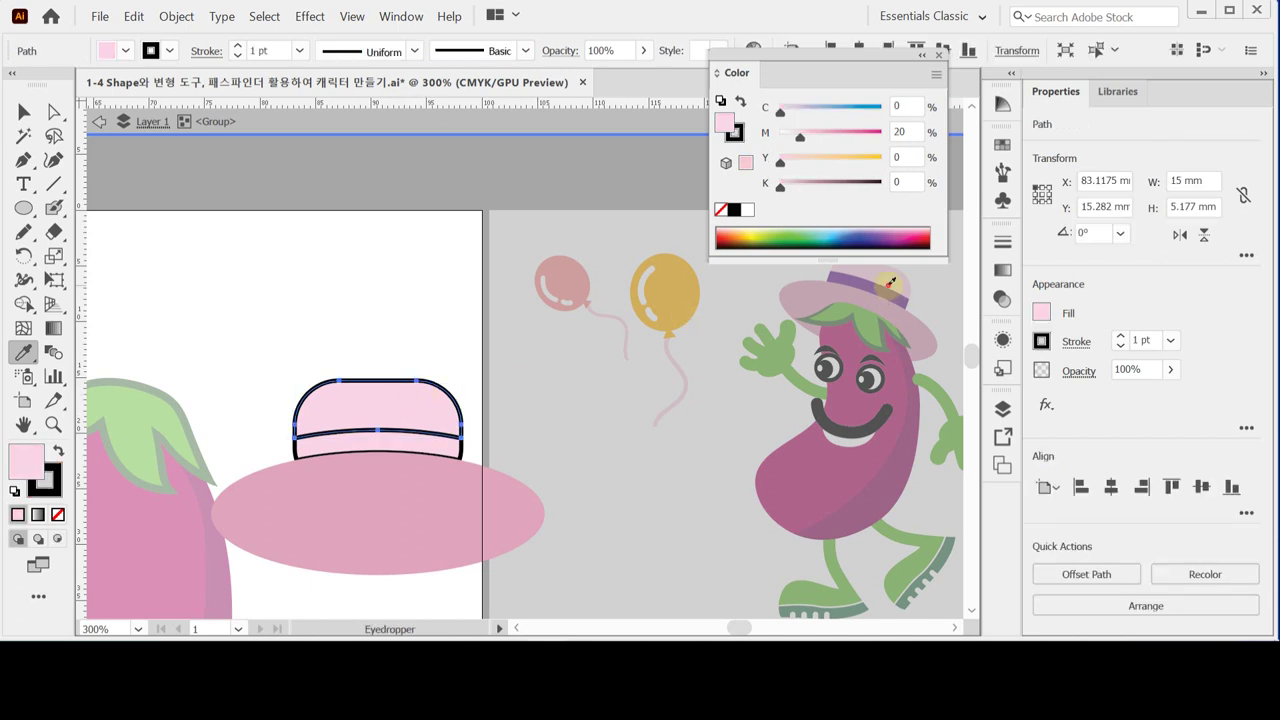
{"action": "left_click", "coordinate": [391, 443], "text": "ctrl"}
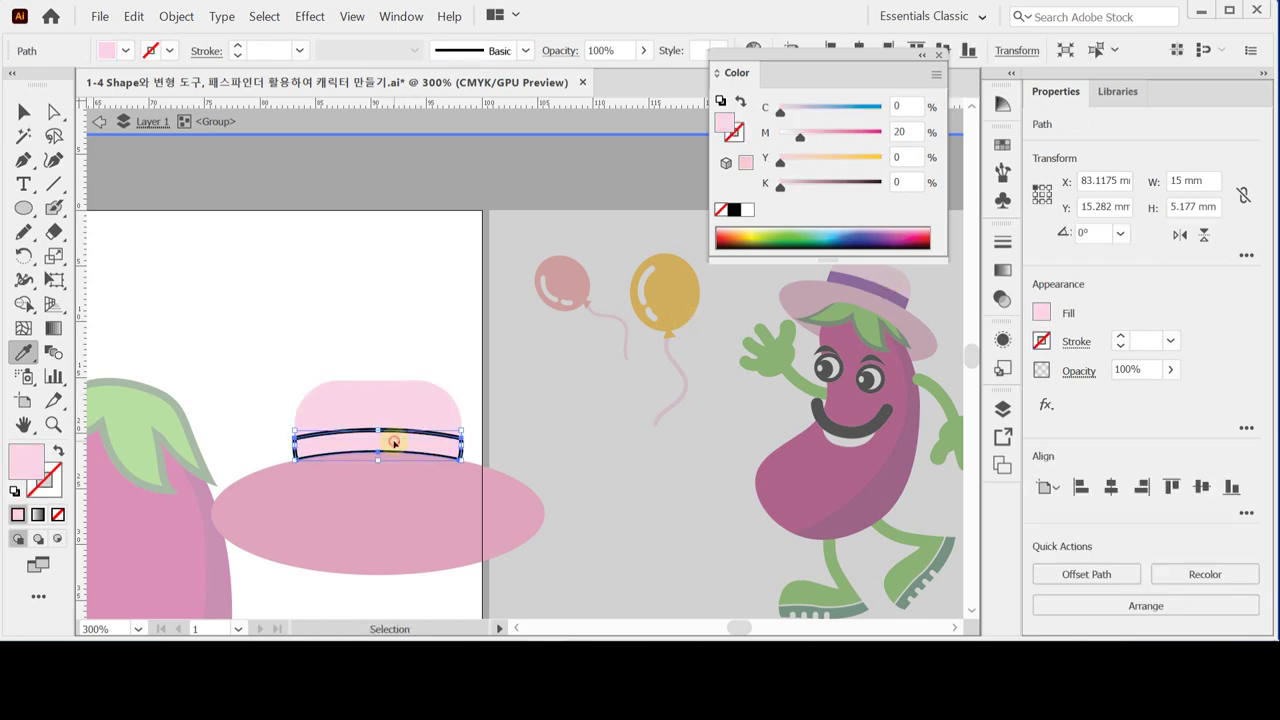
{"action": "left_click", "coordinate": [893, 290]}
{"action": "left_click", "coordinate": [405, 350], "text": "ctrl"}
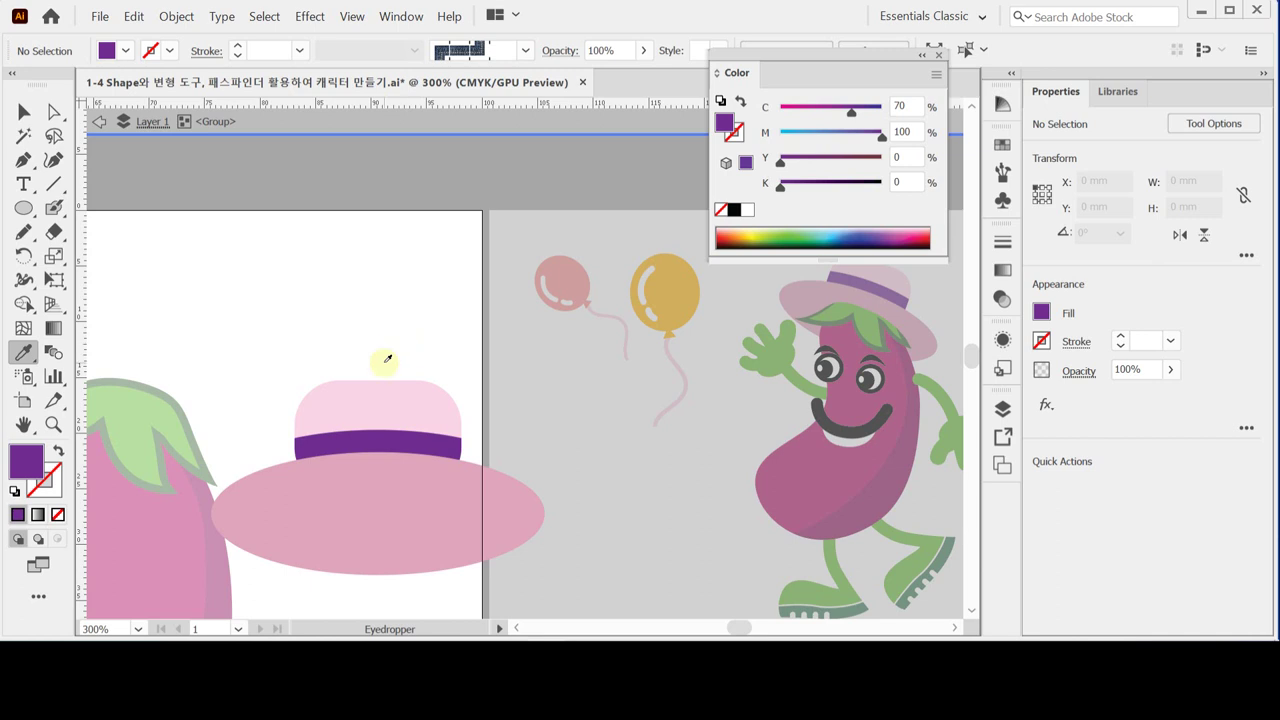
{"action": "left_click", "coordinate": [23, 111]}
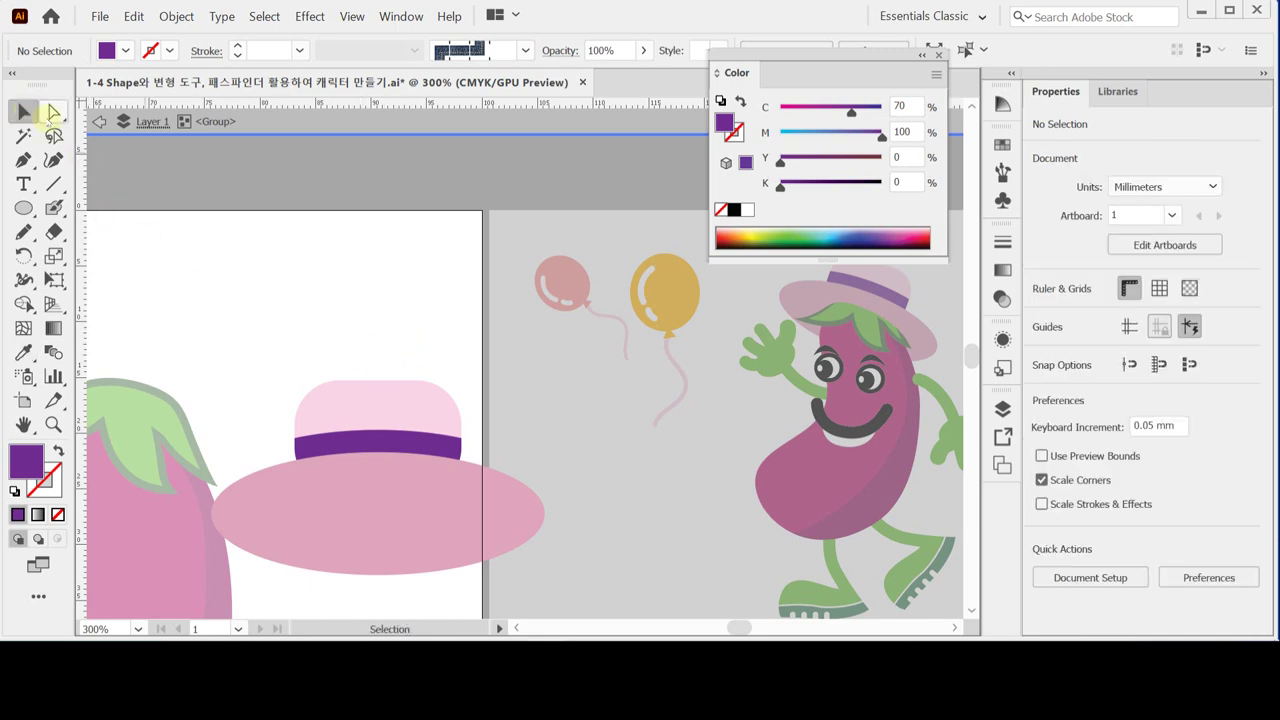
{"action": "double_click", "coordinate": [320, 265]}
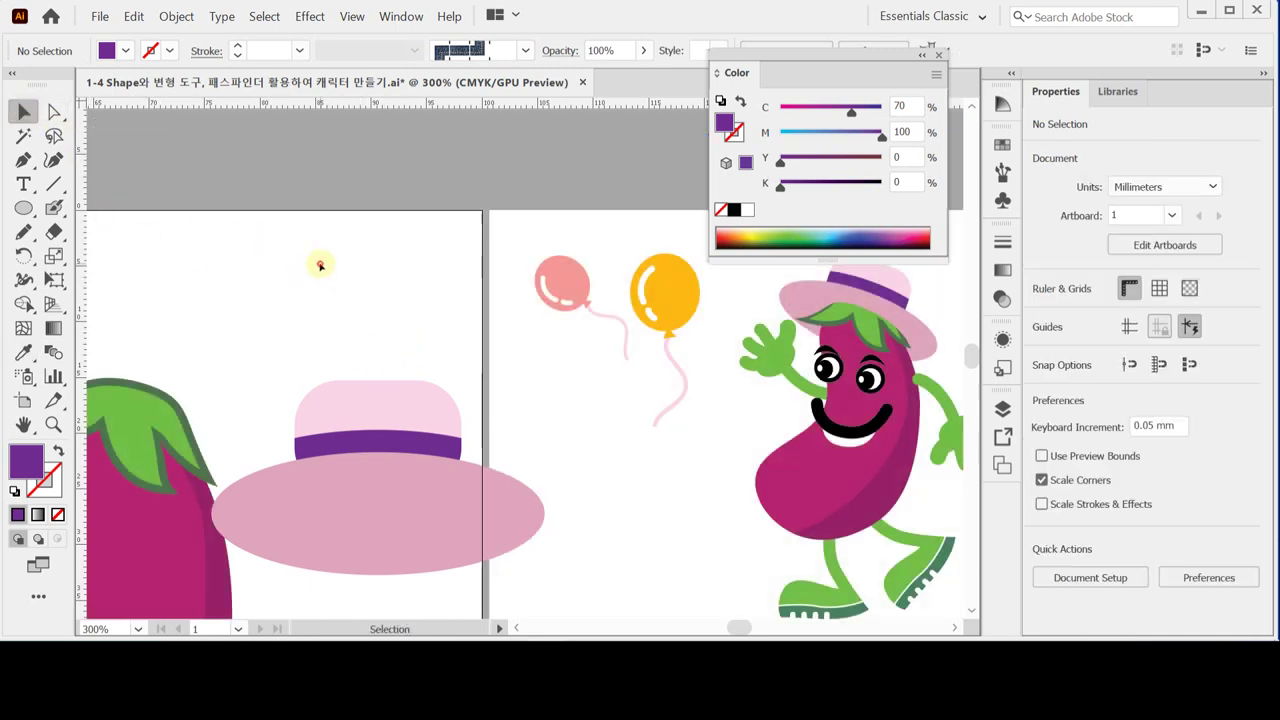
Move the hat group up to about X 75.8 mm, Y 6.4 mm, ungroup it, and deselect the pieces.
{"action": "left_click_drag", "start_coordinate": [389, 486], "coordinate": [395, 400]}
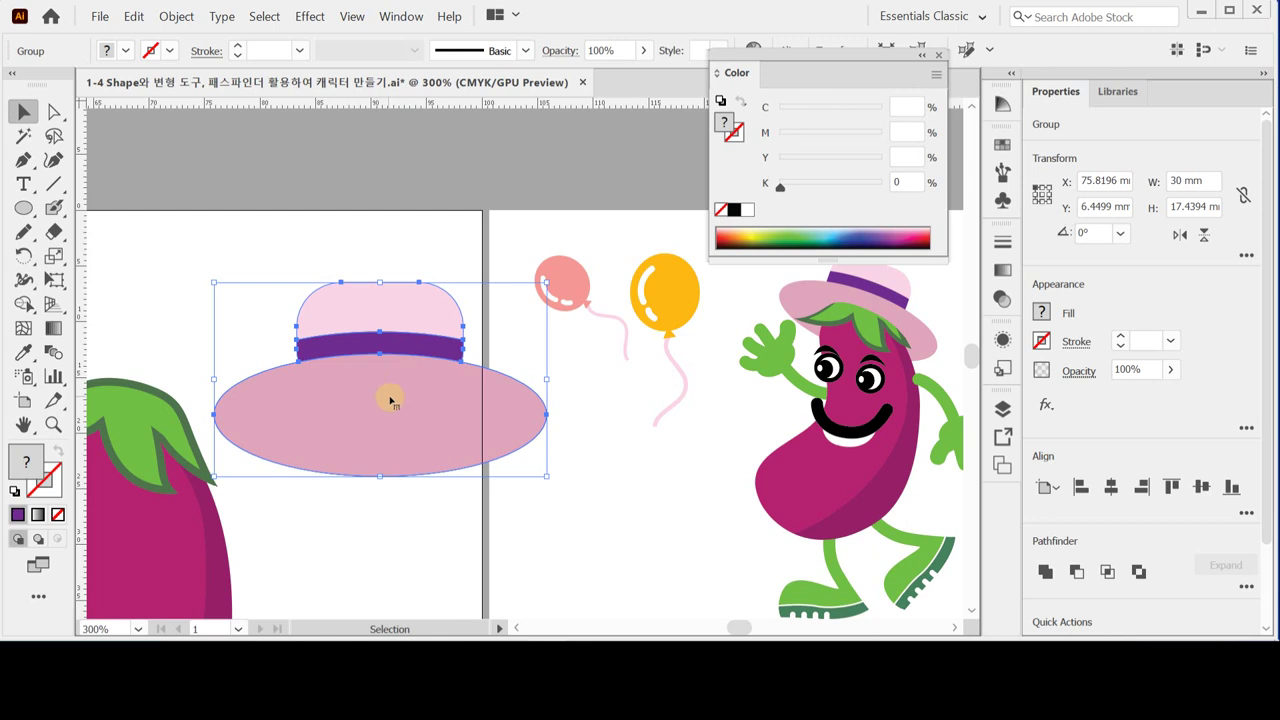
{"action": "left_click", "coordinate": [290, 205]}
{"action": "left_click", "coordinate": [367, 360]}
{"action": "right_click", "coordinate": [388, 410]}
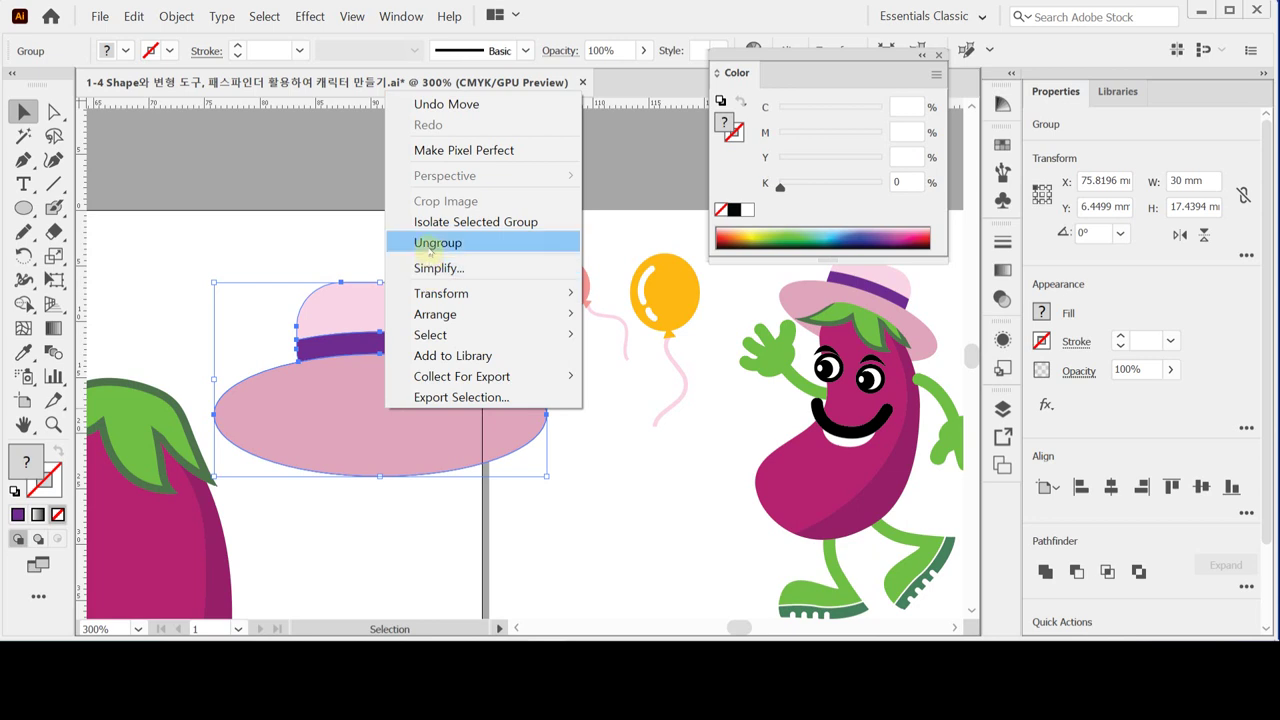
{"action": "left_click", "coordinate": [430, 243]}
{"action": "left_click", "coordinate": [363, 231]}
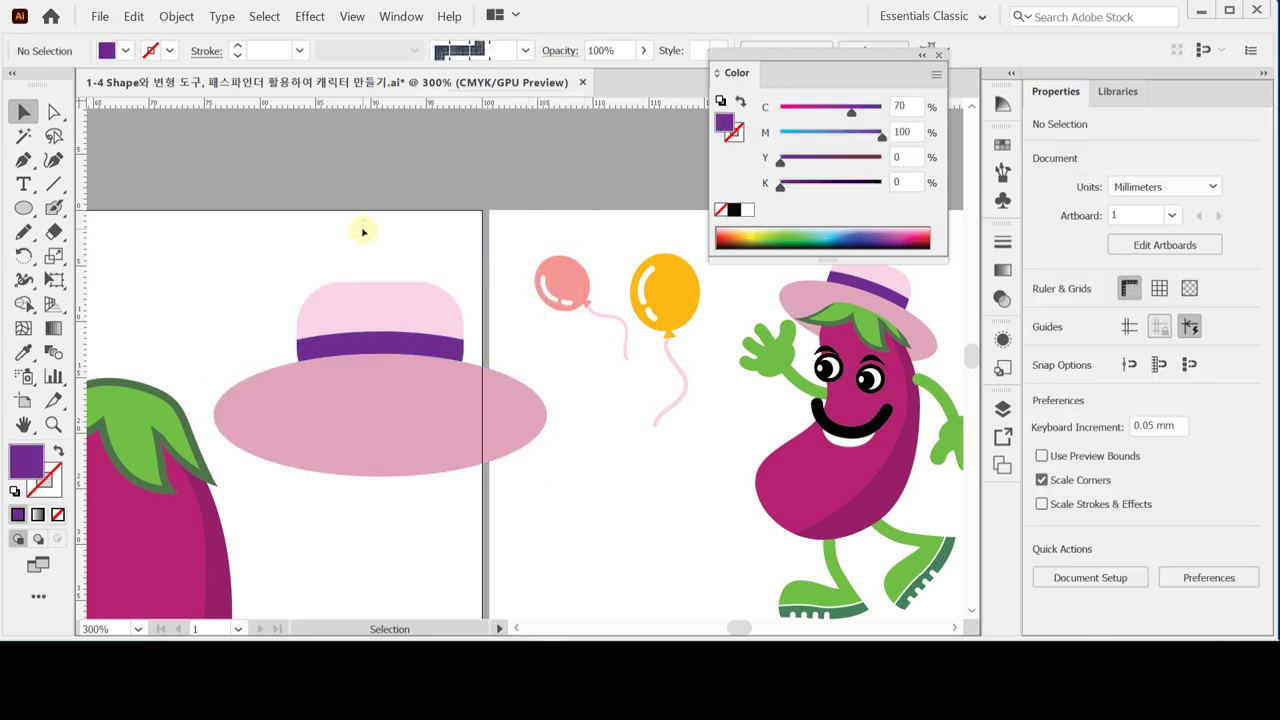
Select all the hat pieces and rotate them together by -20 degrees.
{"action": "left_click_drag", "start_coordinate": [329, 220], "coordinate": [371, 434]}
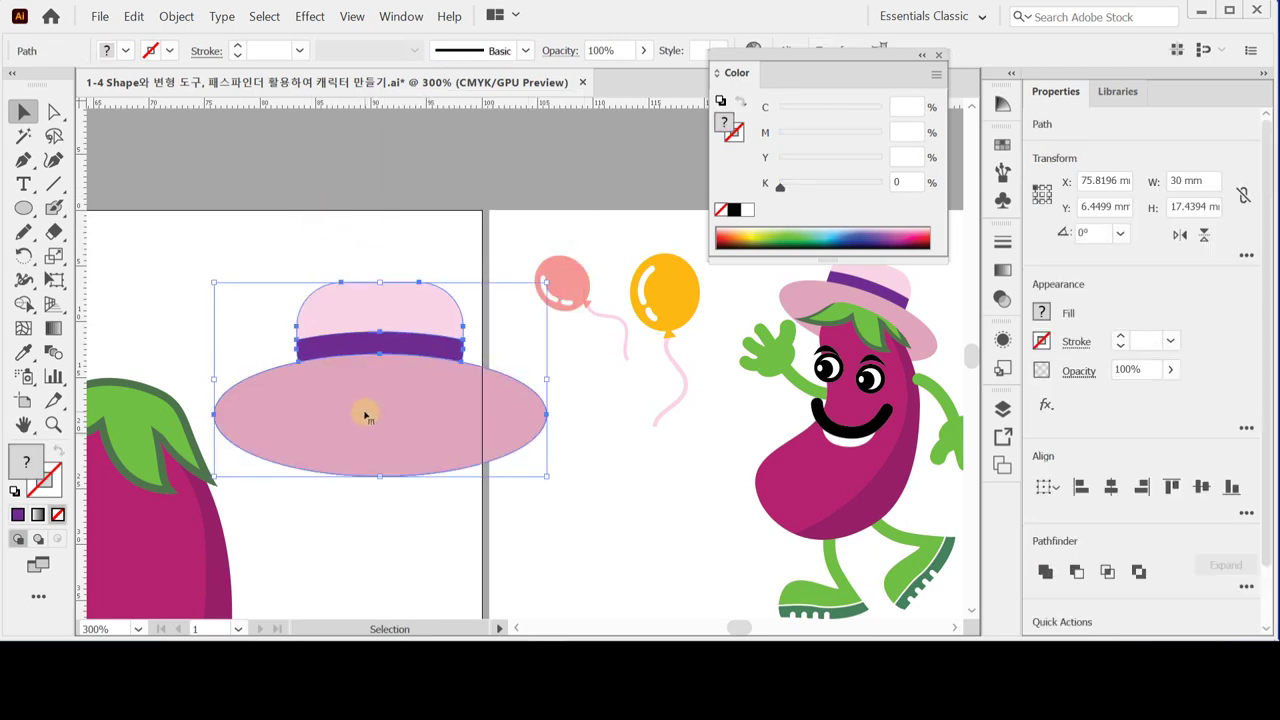
{"action": "left_click", "coordinate": [21, 256]}
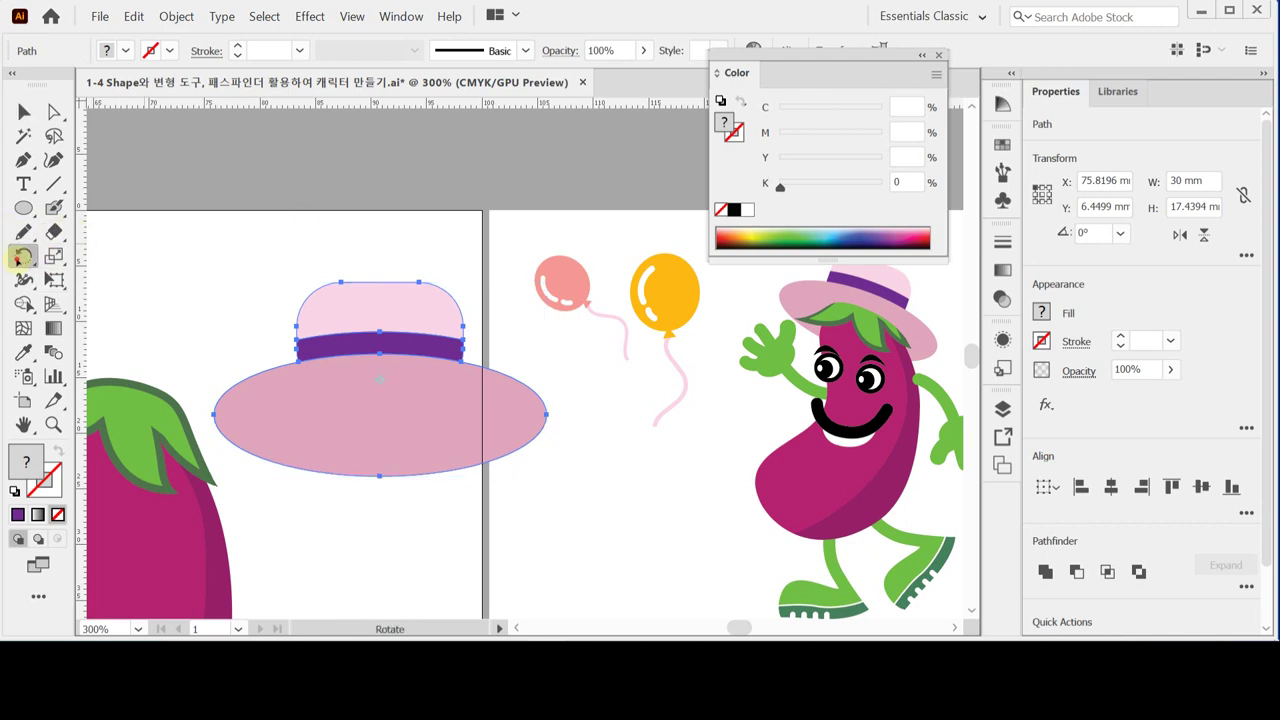
{"action": "double_click", "coordinate": [21, 256]}
{"action": "type", "text": "-20"}
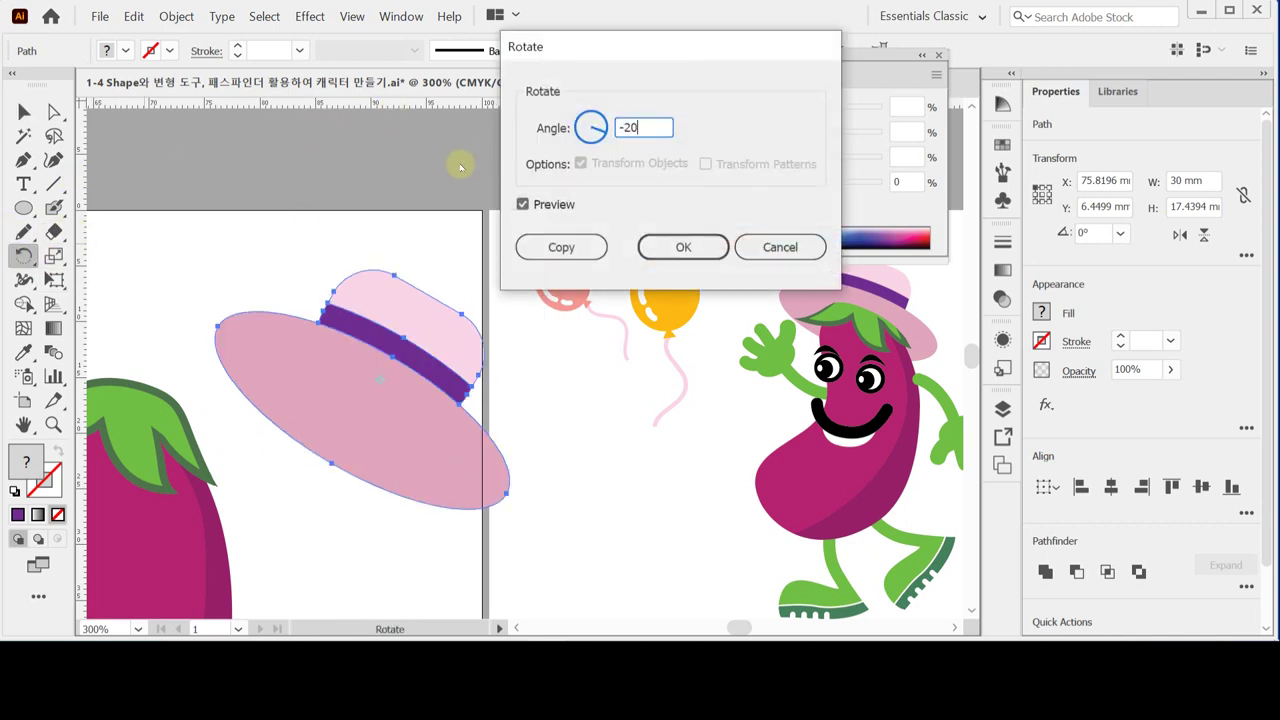
{"action": "left_click", "coordinate": [669, 250]}
Place the tilted hat over the eggplant's head, covering the leaf cap, at about X 53.2 mm, Y 7.4 mm.
{"action": "key", "text": "space"}
{"action": "left_click_drag", "start_coordinate": [289, 349], "coordinate": [567, 295]}
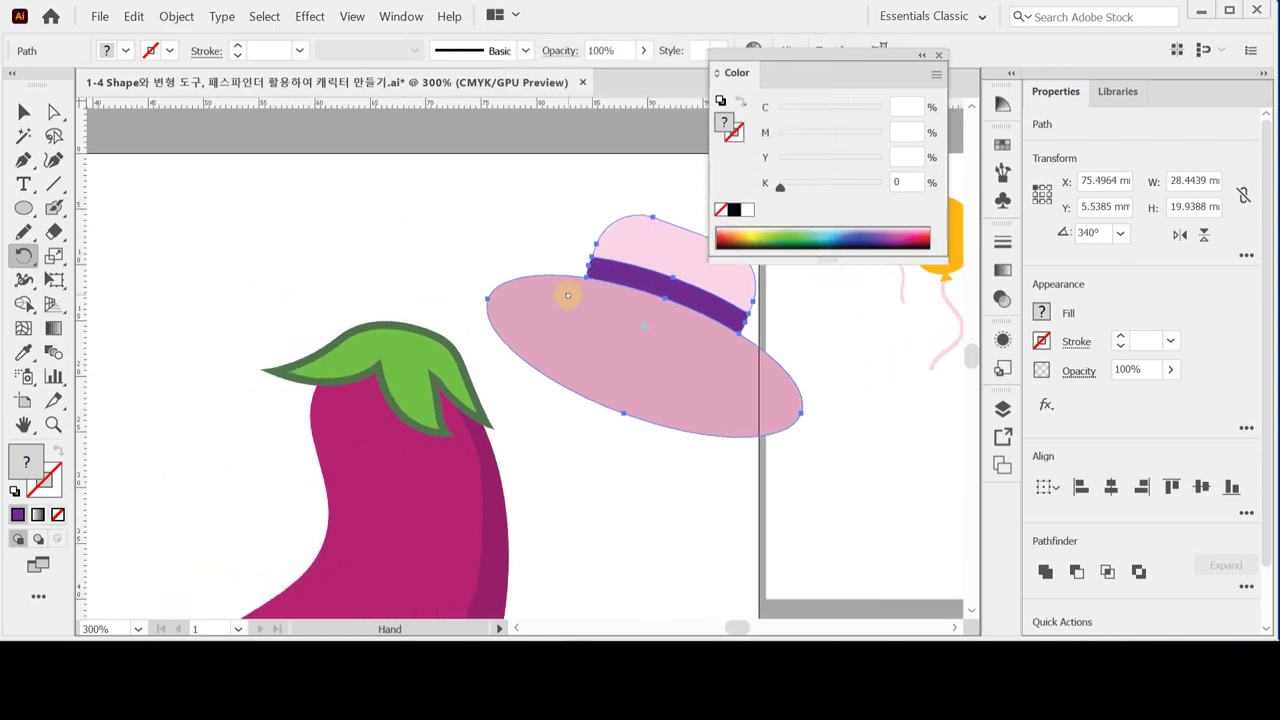
{"action": "left_click_drag", "start_coordinate": [671, 363], "coordinate": [450, 383]}
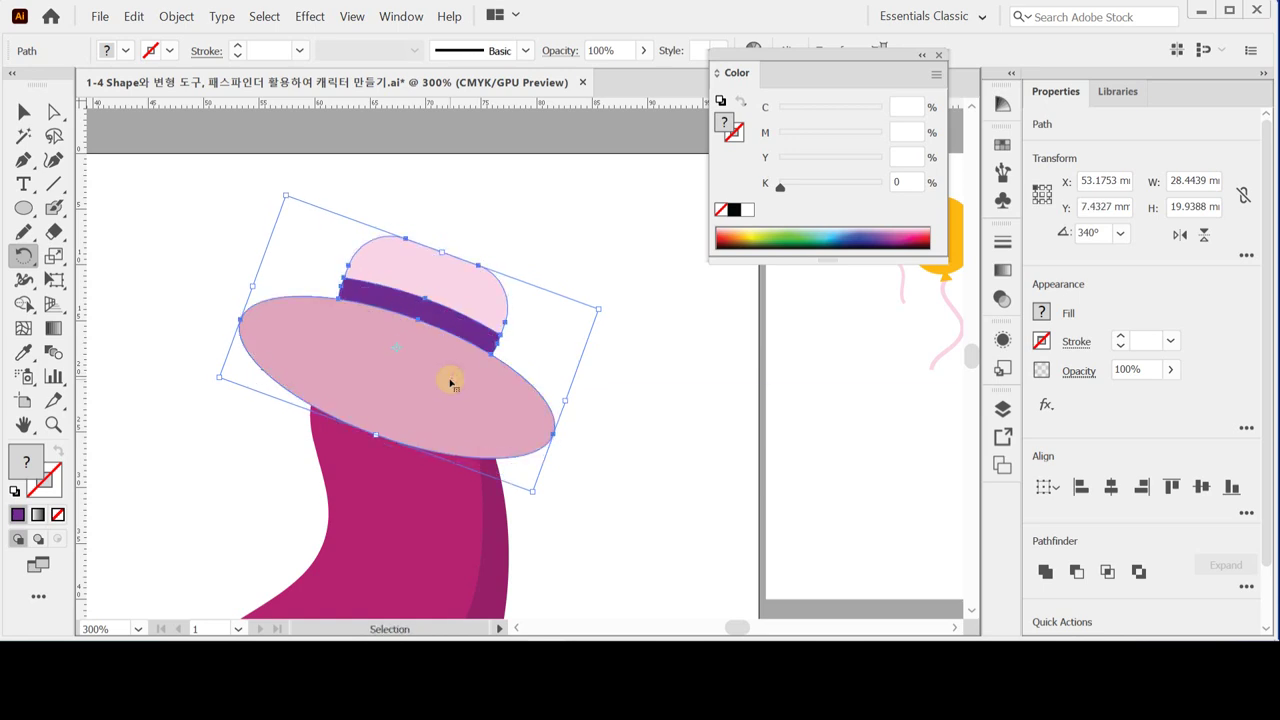
{"action": "key", "text": "space"}
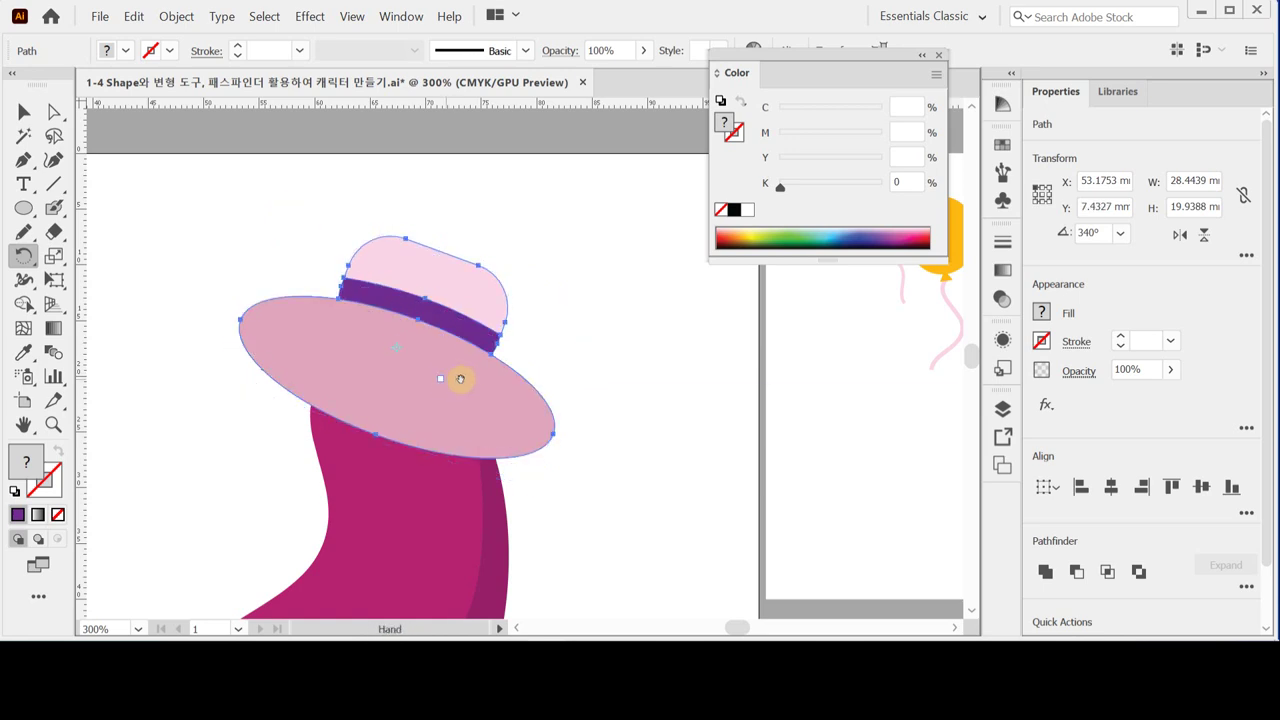
{"action": "left_click_drag", "start_coordinate": [457, 374], "coordinate": [394, 294]}
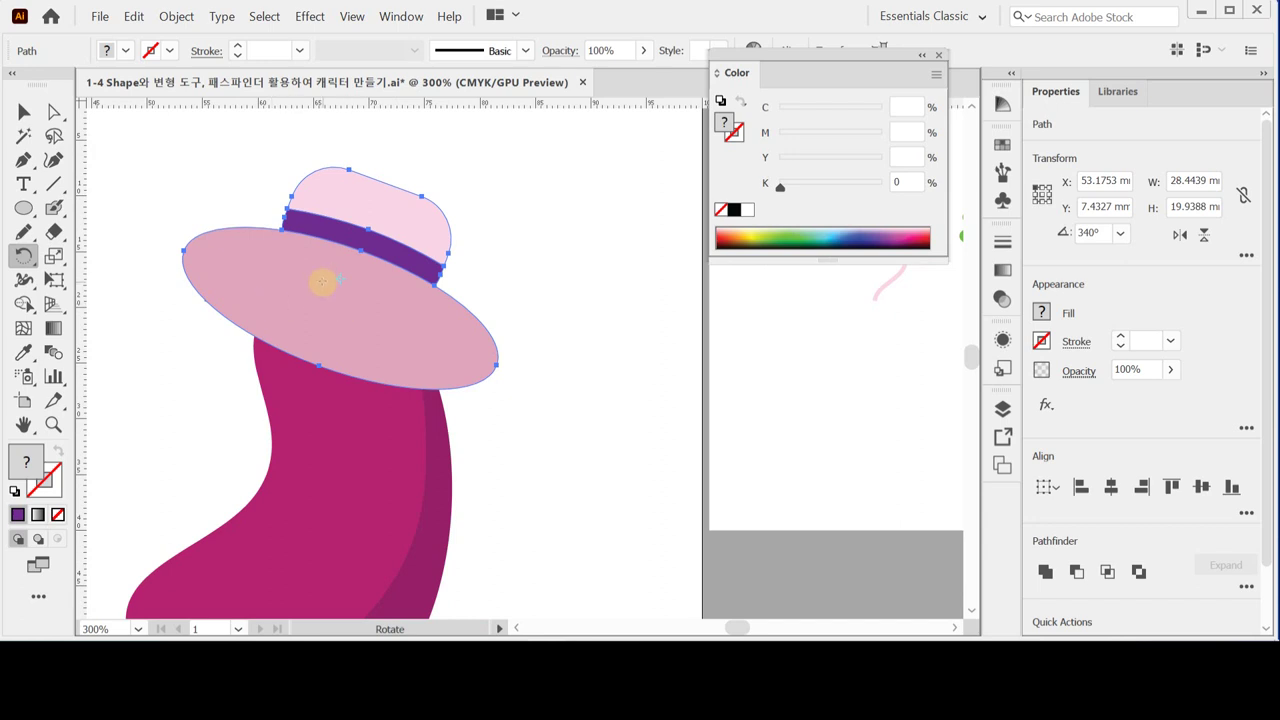
Select only the brim and cut it with the Scissors tool at its two outermost anchor points.
{"action": "left_click", "coordinate": [23, 113]}
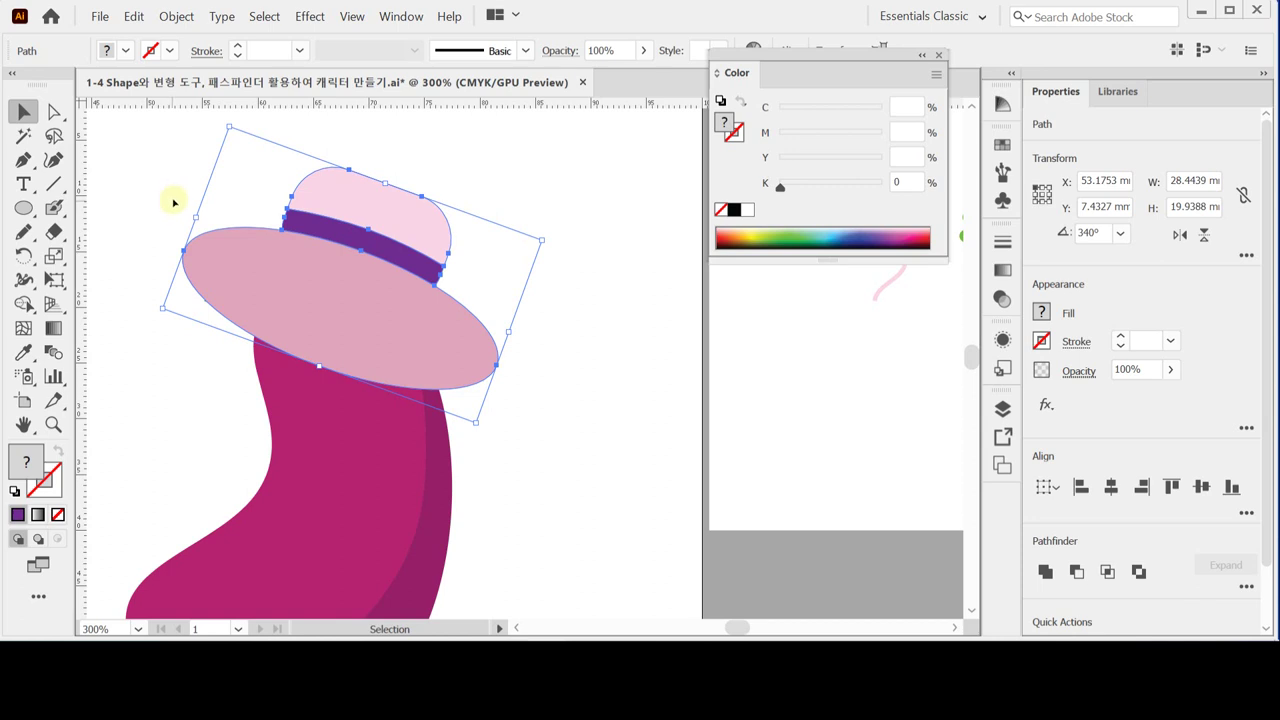
{"action": "left_click", "coordinate": [436, 346]}
{"action": "left_click", "coordinate": [588, 332]}
{"action": "left_click", "coordinate": [449, 340]}
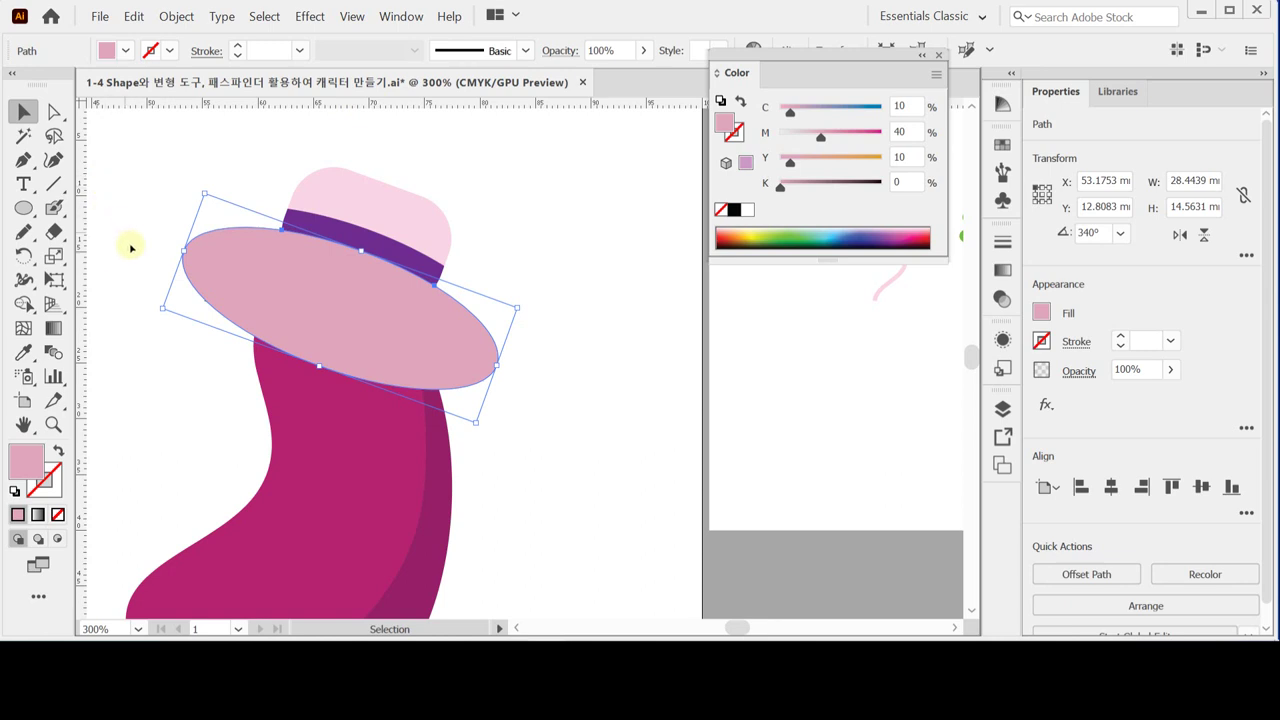
{"action": "left_click", "coordinate": [55, 232]}
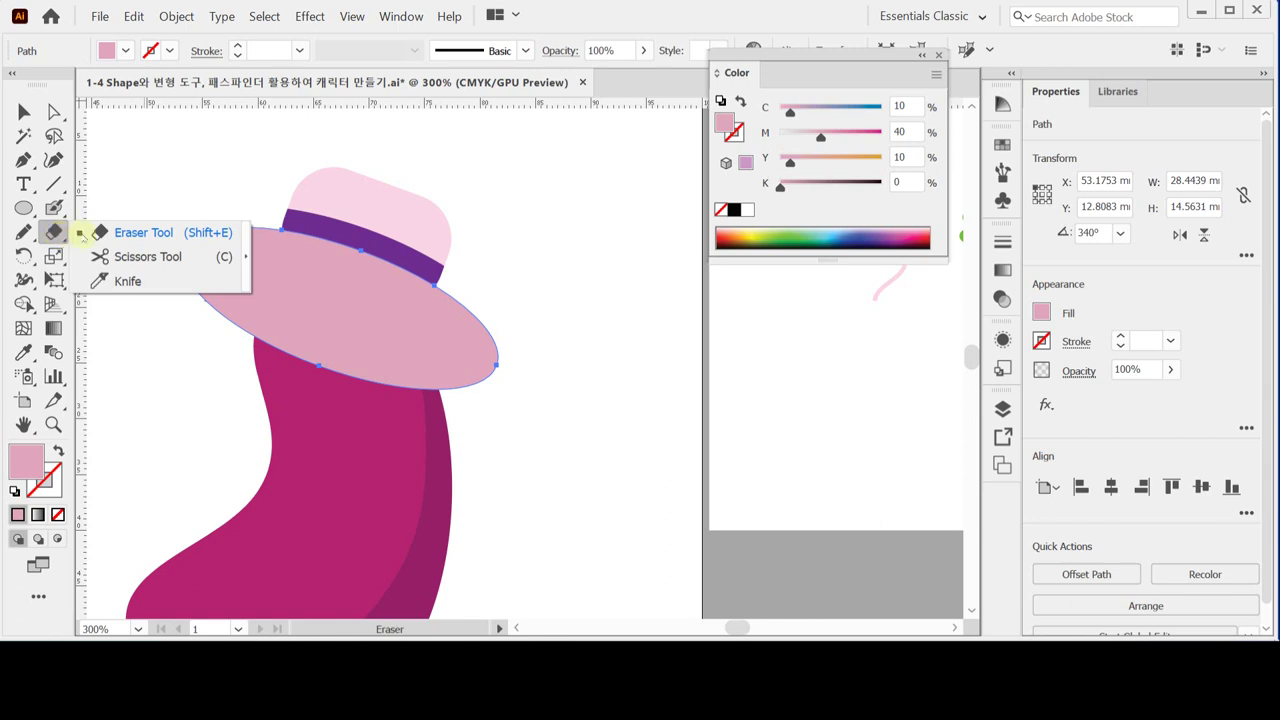
{"action": "left_click", "coordinate": [146, 258]}
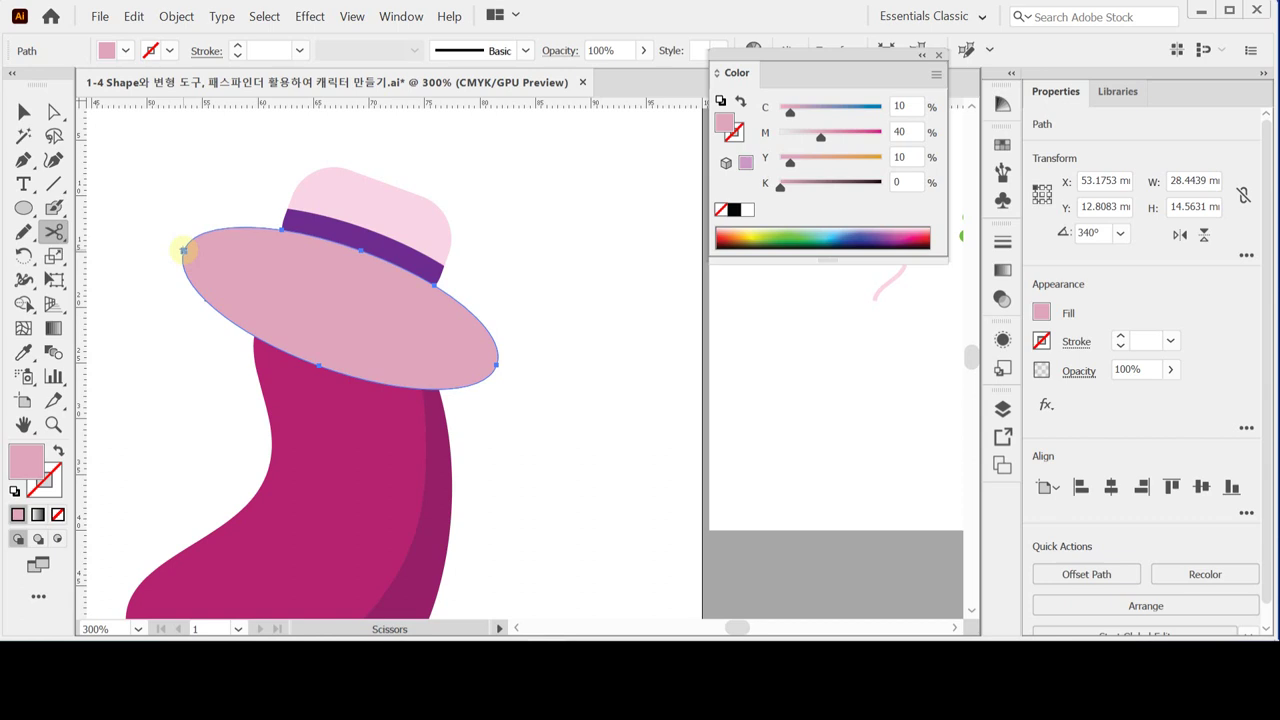
{"action": "left_click", "coordinate": [184, 251]}
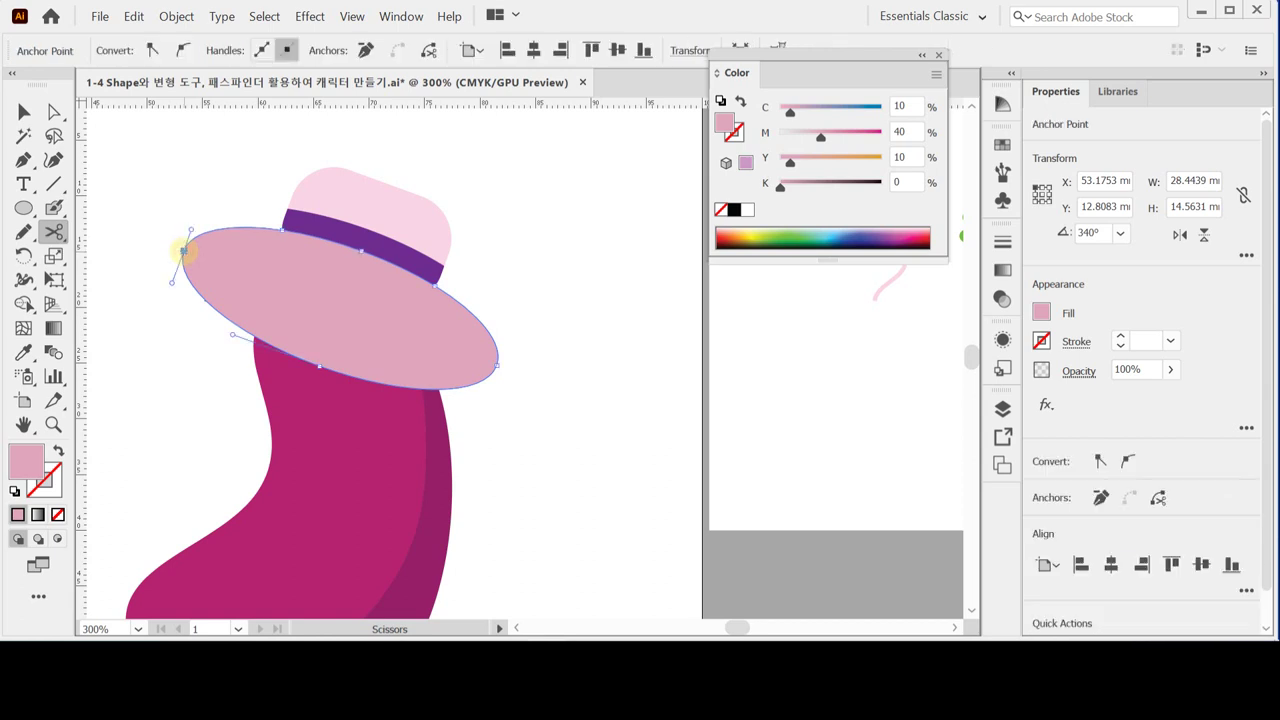
{"action": "left_click", "coordinate": [496, 366]}
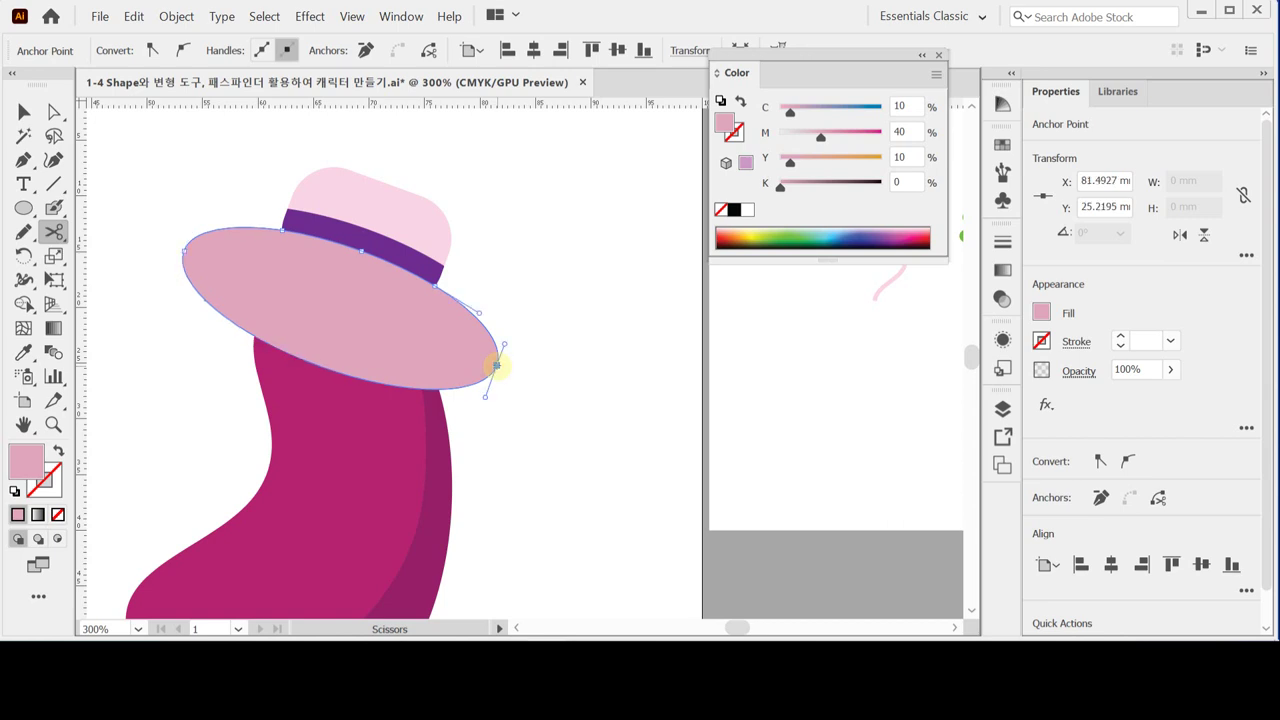
Select the lower half of the cut brim, send it behind the eggplant and leaf cap, and deselect it.
{"action": "left_click", "coordinate": [24, 111]}
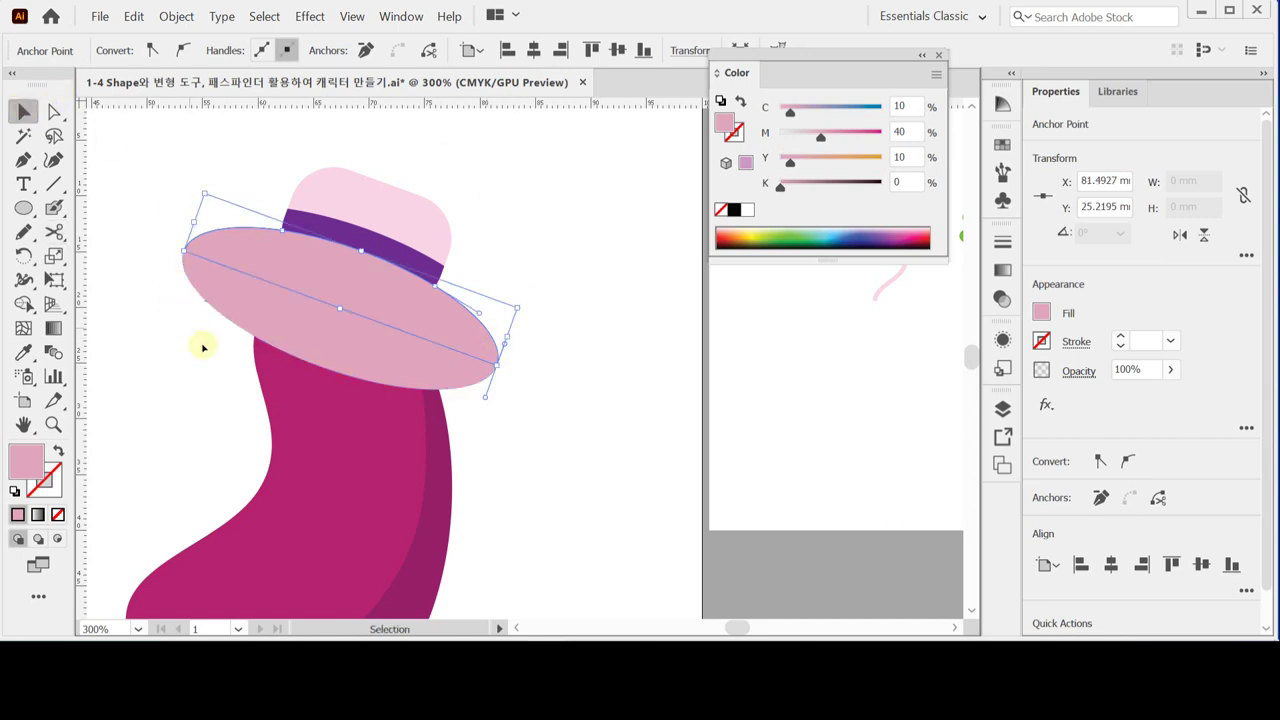
{"action": "left_click", "coordinate": [288, 258]}
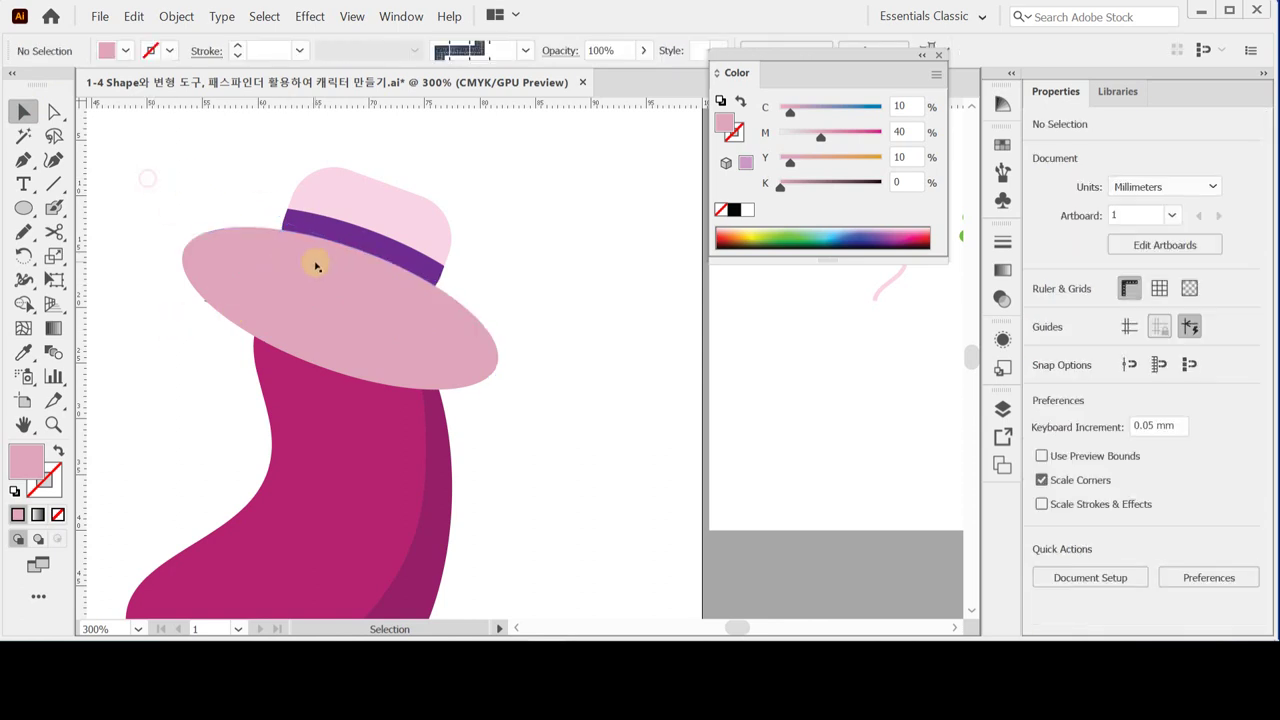
{"action": "left_click", "coordinate": [266, 320]}
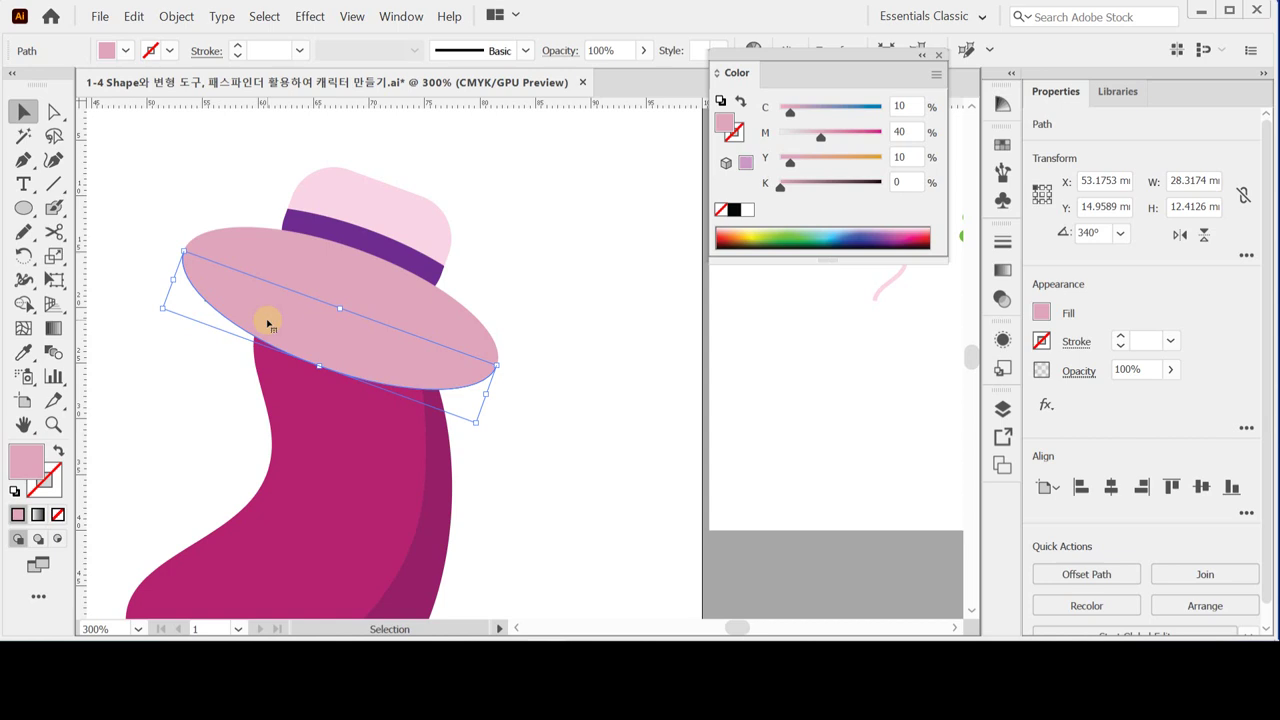
{"action": "right_click", "coordinate": [268, 322]}
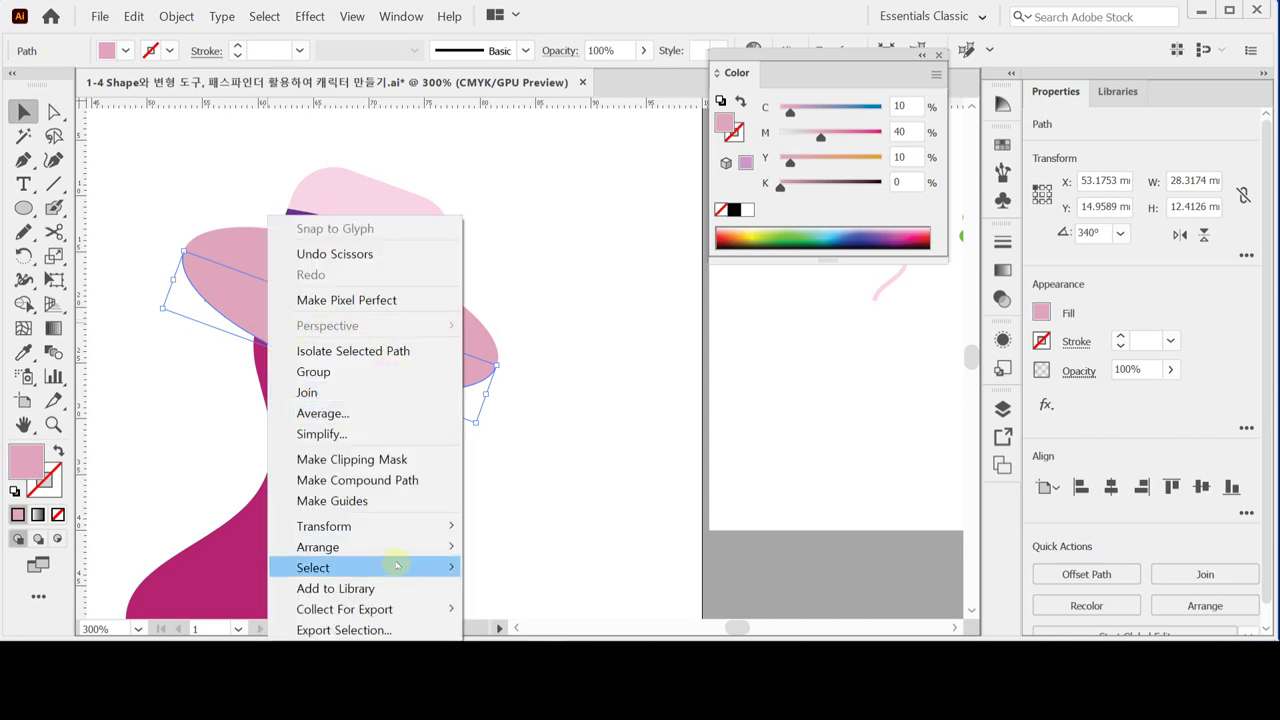
{"action": "mouse_move", "coordinate": [400, 550]}
{"action": "left_click", "coordinate": [514, 520]}
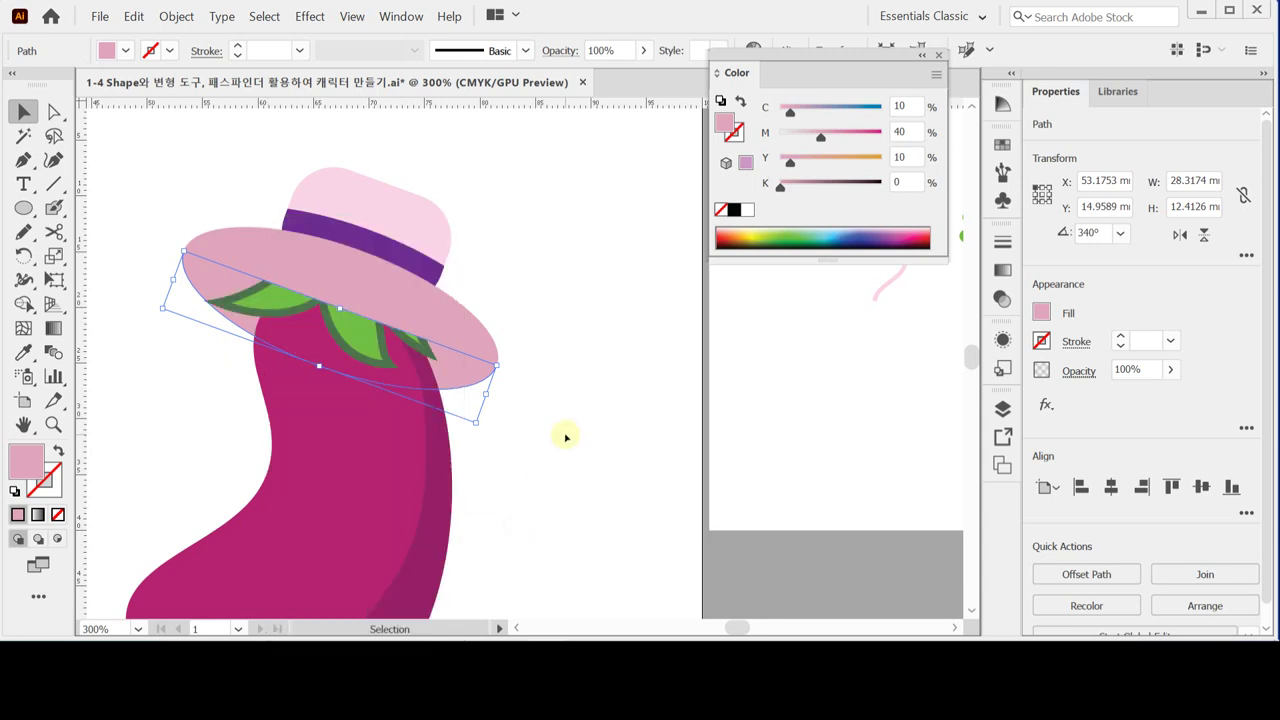
{"action": "left_click", "coordinate": [565, 437]}
Try shifting the lower brim half slightly down from the upper half, undo the move, and deselect it.
{"action": "left_click", "coordinate": [452, 377]}
{"action": "left_click", "coordinate": [184, 206]}
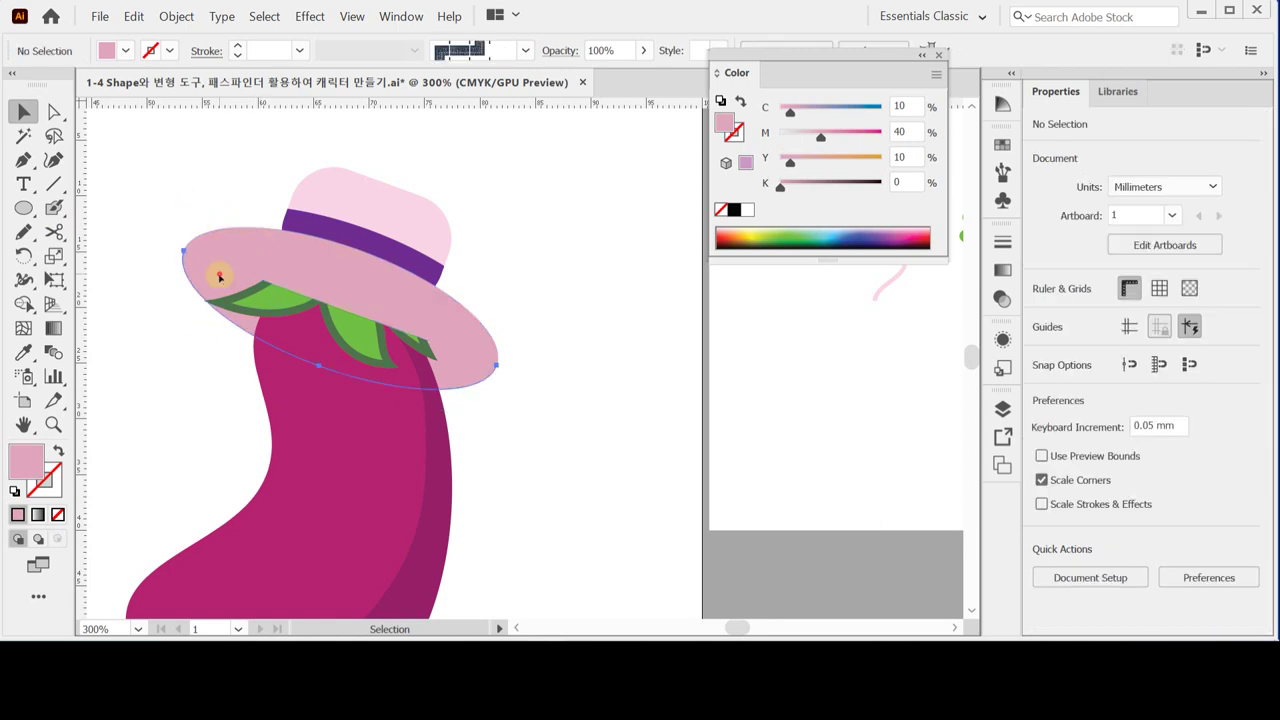
{"action": "left_click_drag", "start_coordinate": [220, 276], "coordinate": [216, 298]}
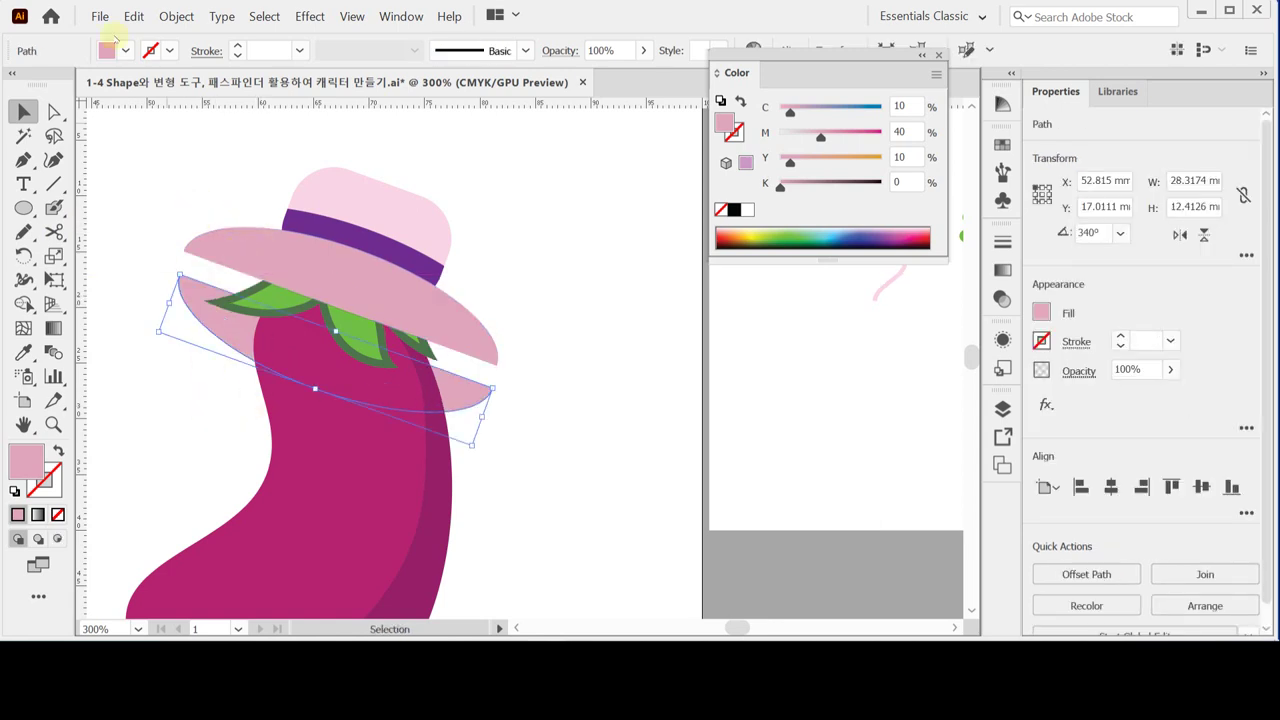
{"action": "left_click", "coordinate": [133, 16]}
{"action": "left_click", "coordinate": [160, 38]}
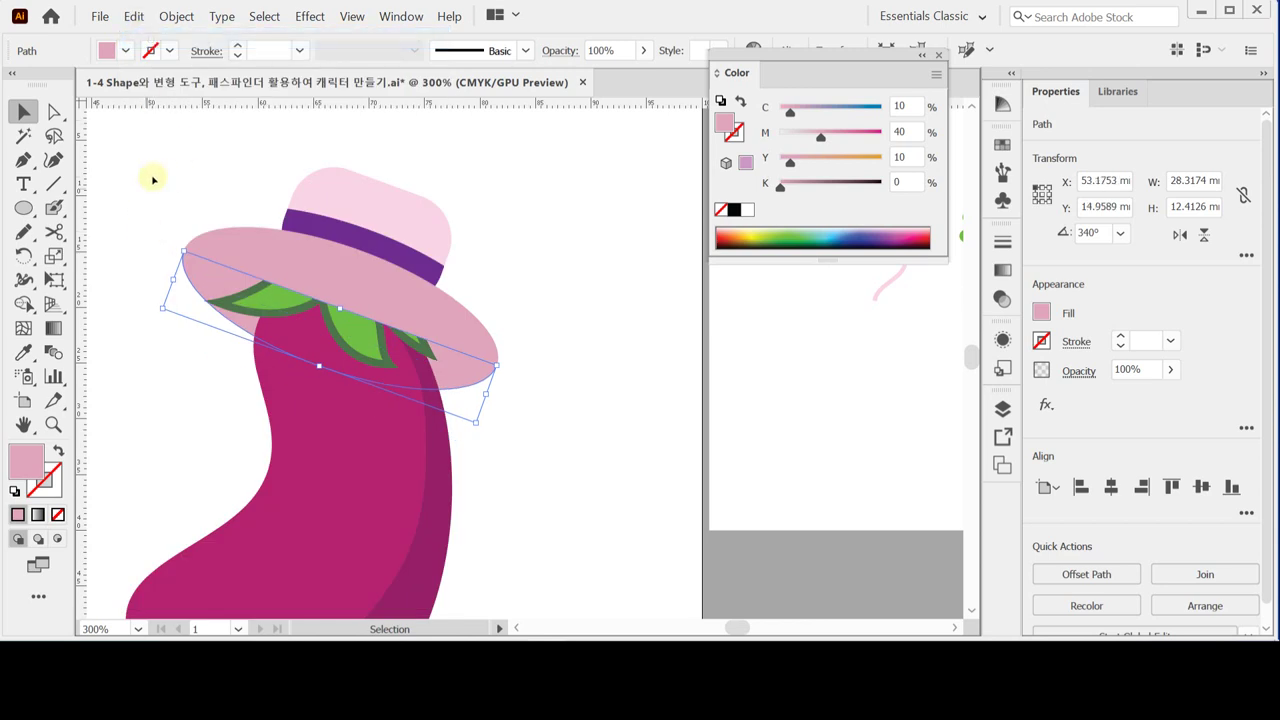
{"action": "left_click", "coordinate": [150, 180]}
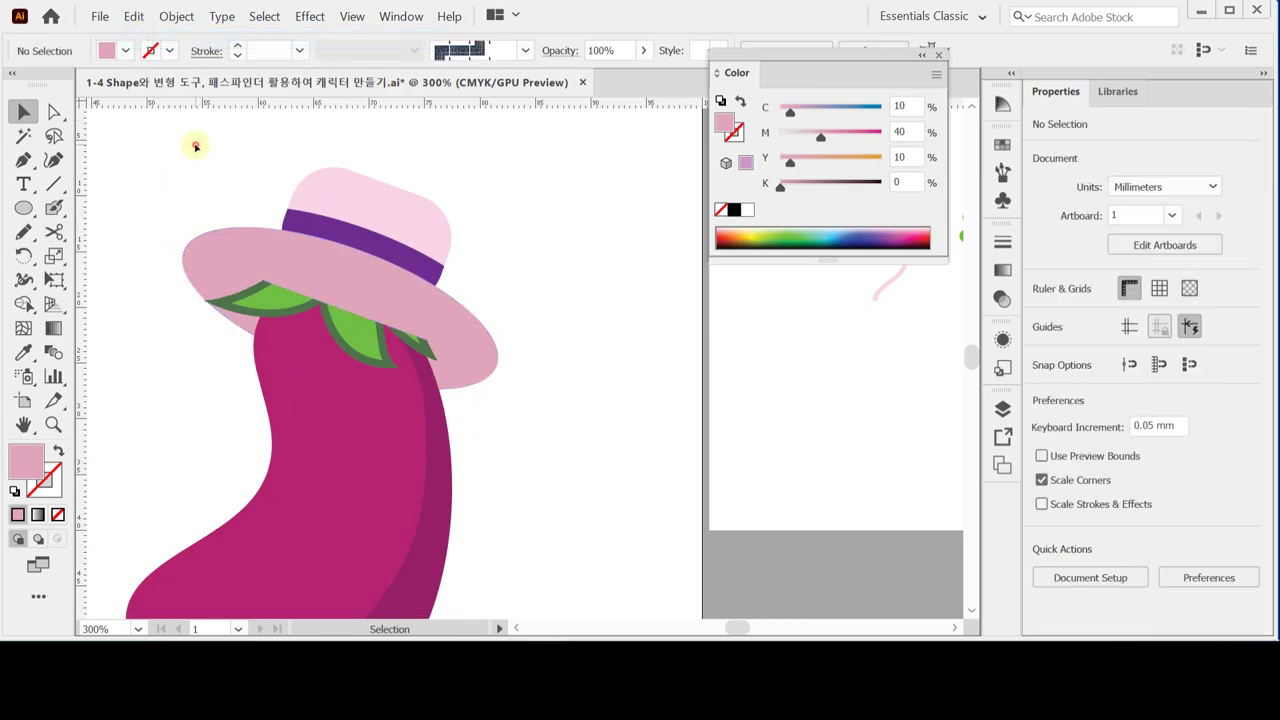
Give the upper half of the cut brim a black 1 pt stroke and deselect it.
{"action": "left_click", "coordinate": [284, 304]}
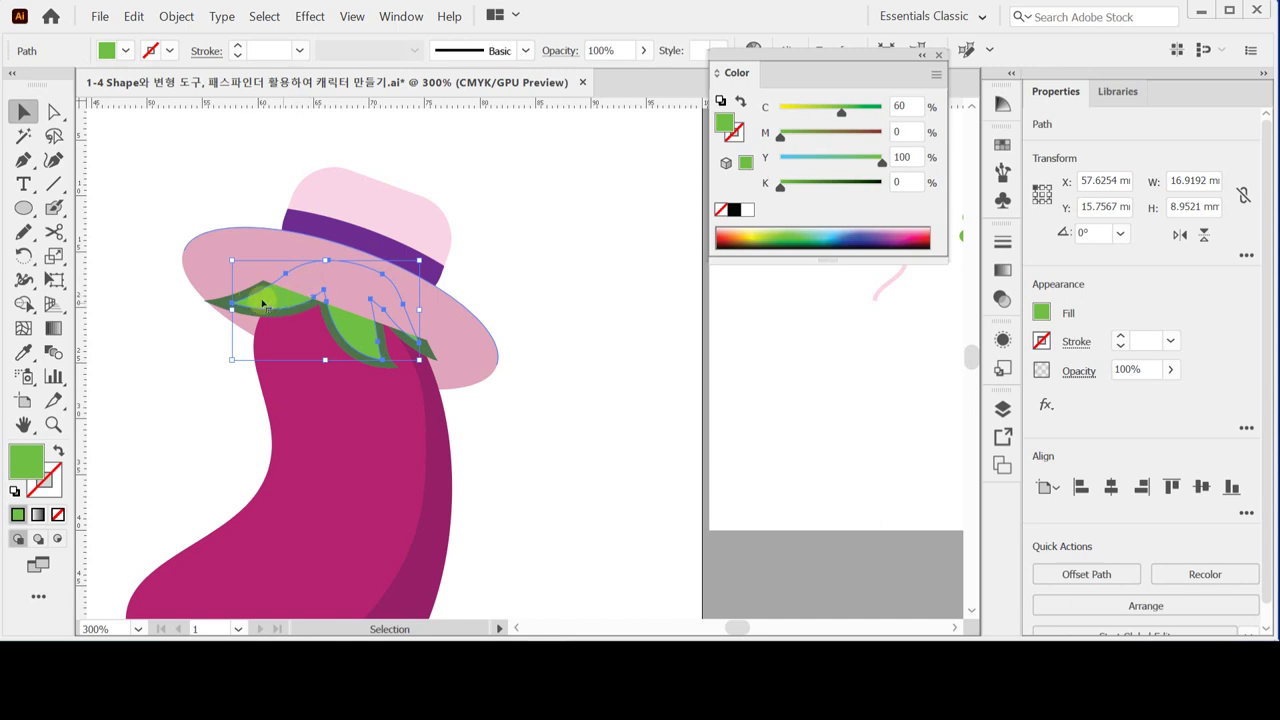
{"action": "left_click", "coordinate": [250, 244]}
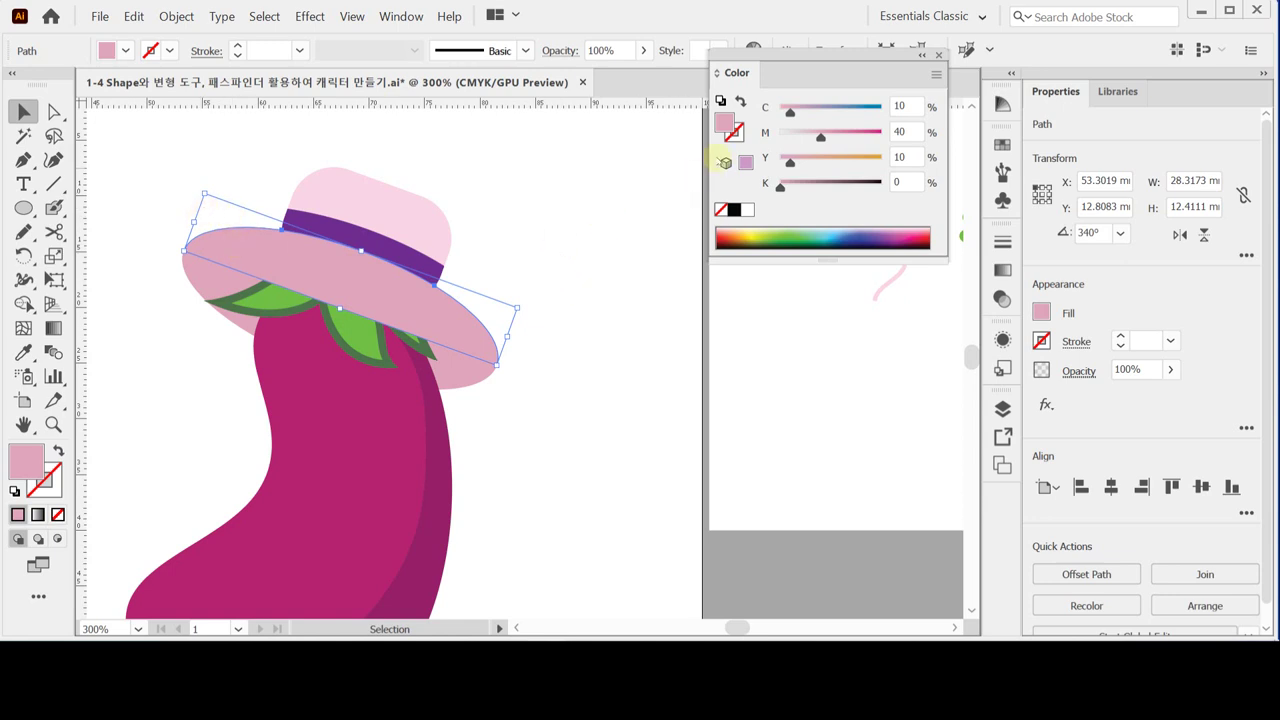
{"action": "left_click", "coordinate": [735, 132]}
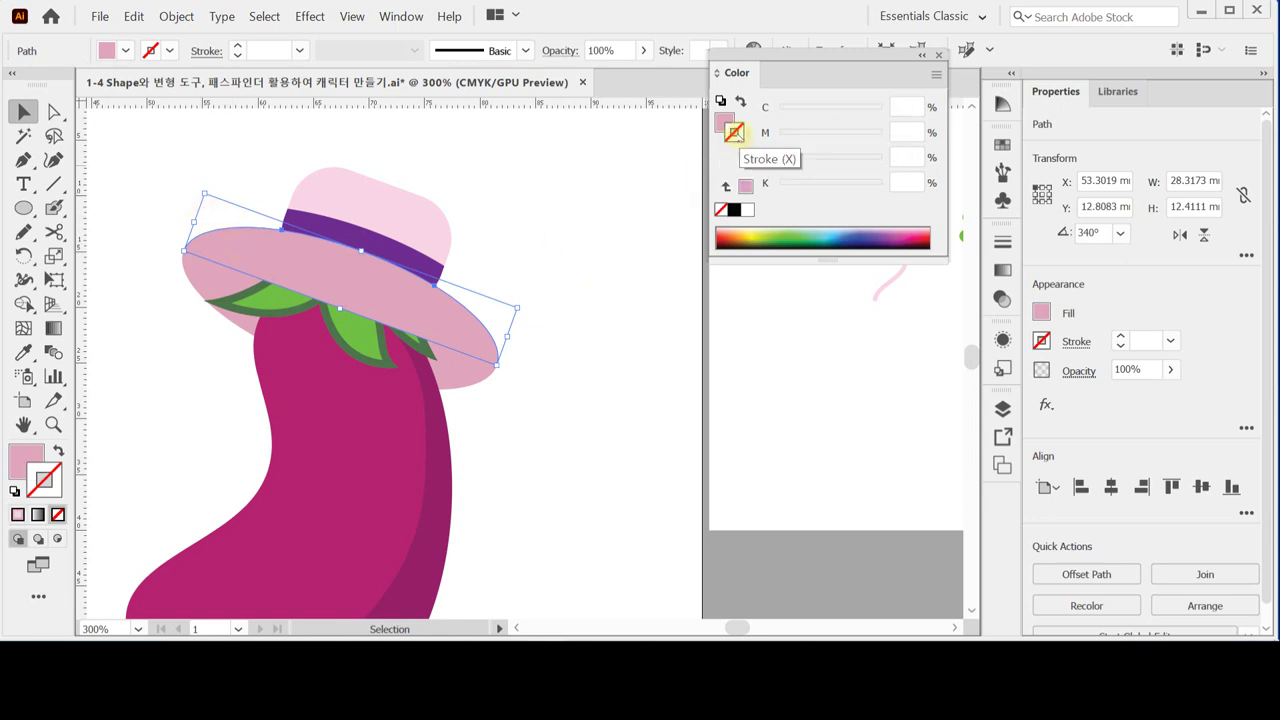
{"action": "left_click", "coordinate": [735, 210]}
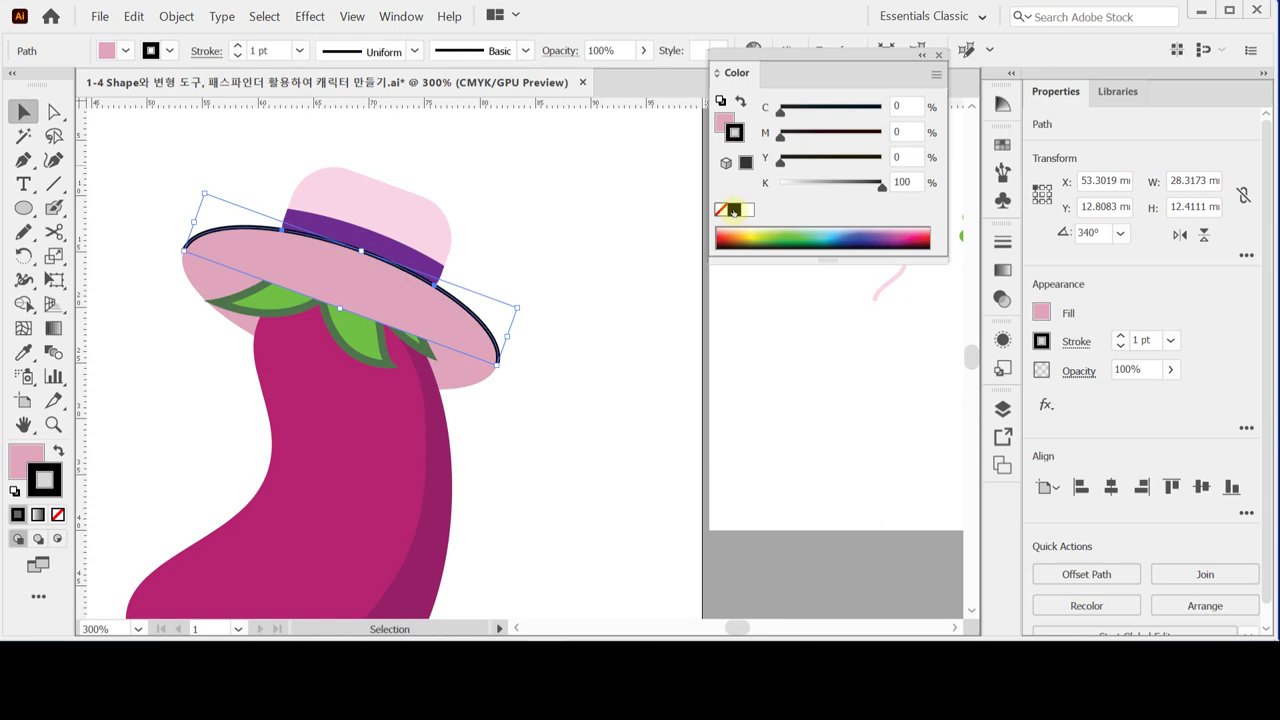
{"action": "left_click", "coordinate": [560, 206]}
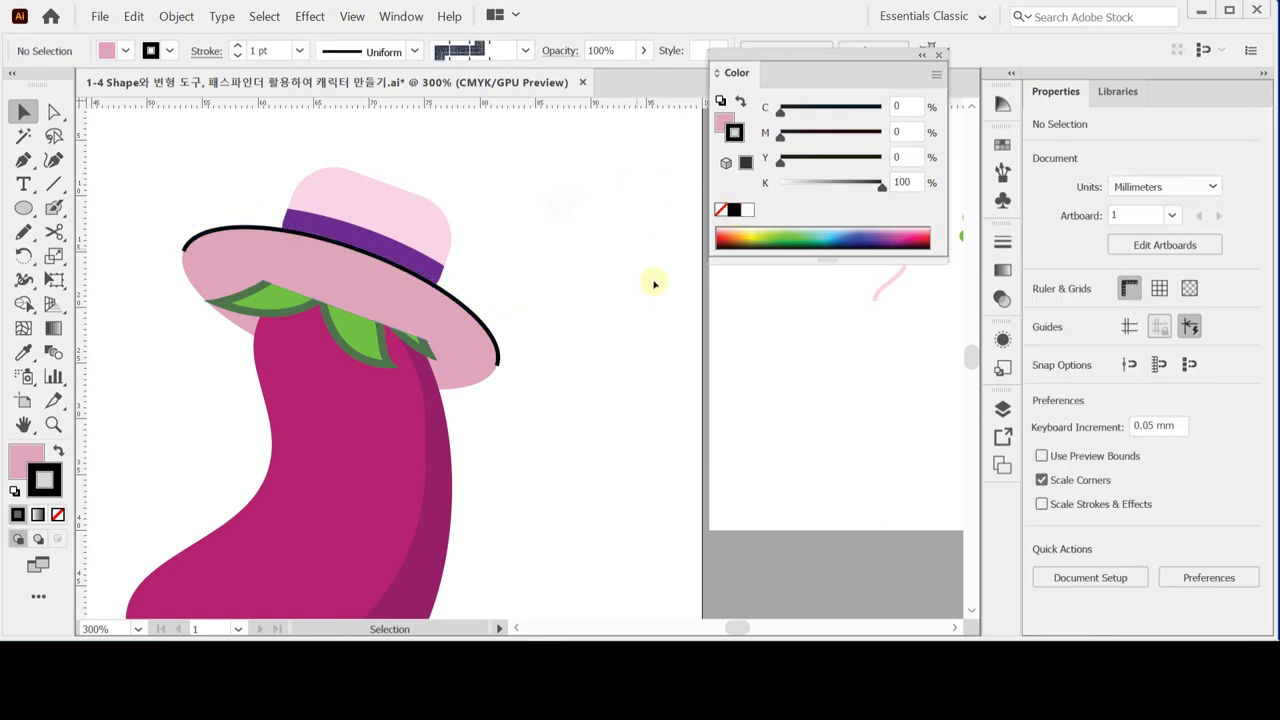
Close the upper brim half with the Pen tool, curving its lower edge over the leaf cap between both brim ends, and remove its stroke.
{"action": "left_click", "coordinate": [466, 334]}
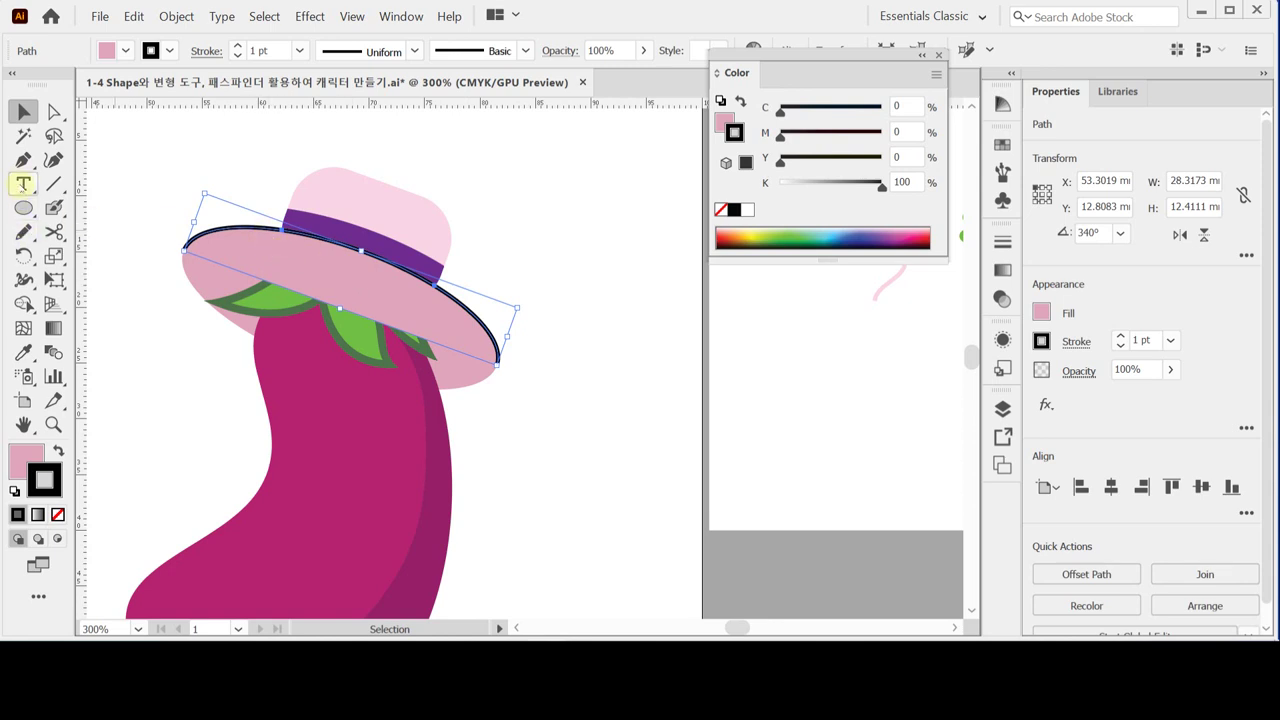
{"action": "left_click", "coordinate": [22, 160]}
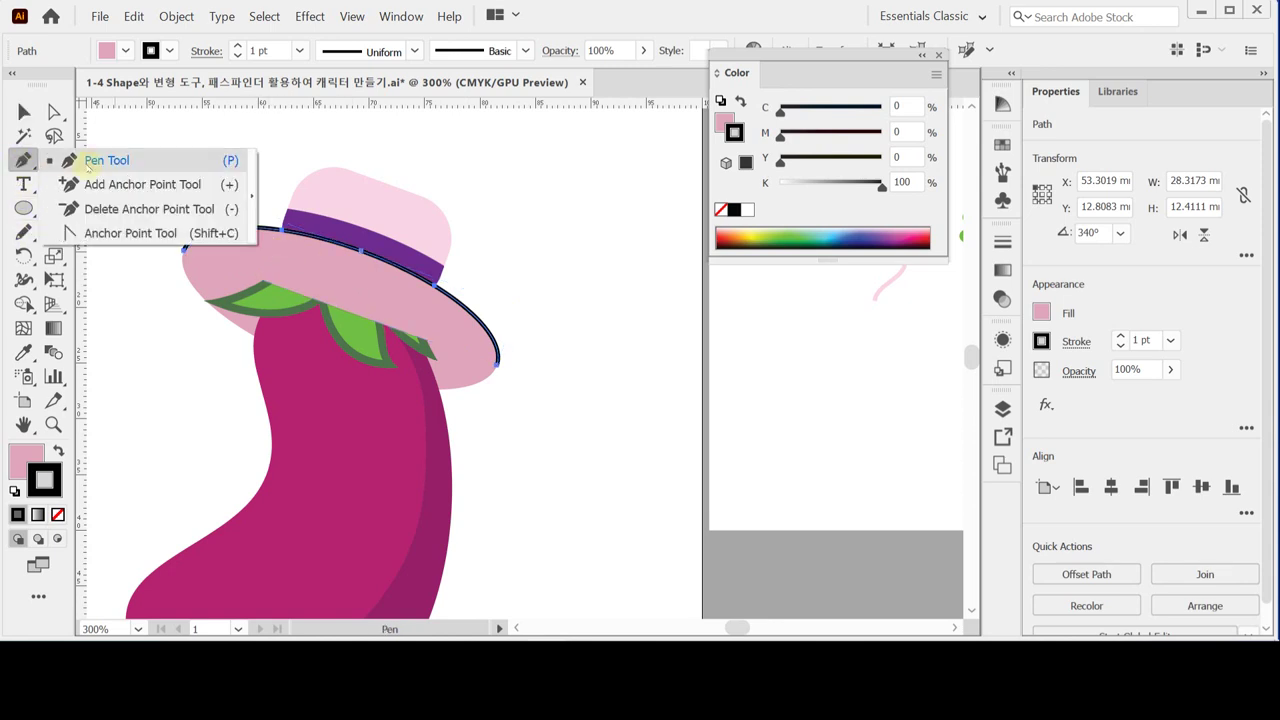
{"action": "left_click", "coordinate": [90, 162]}
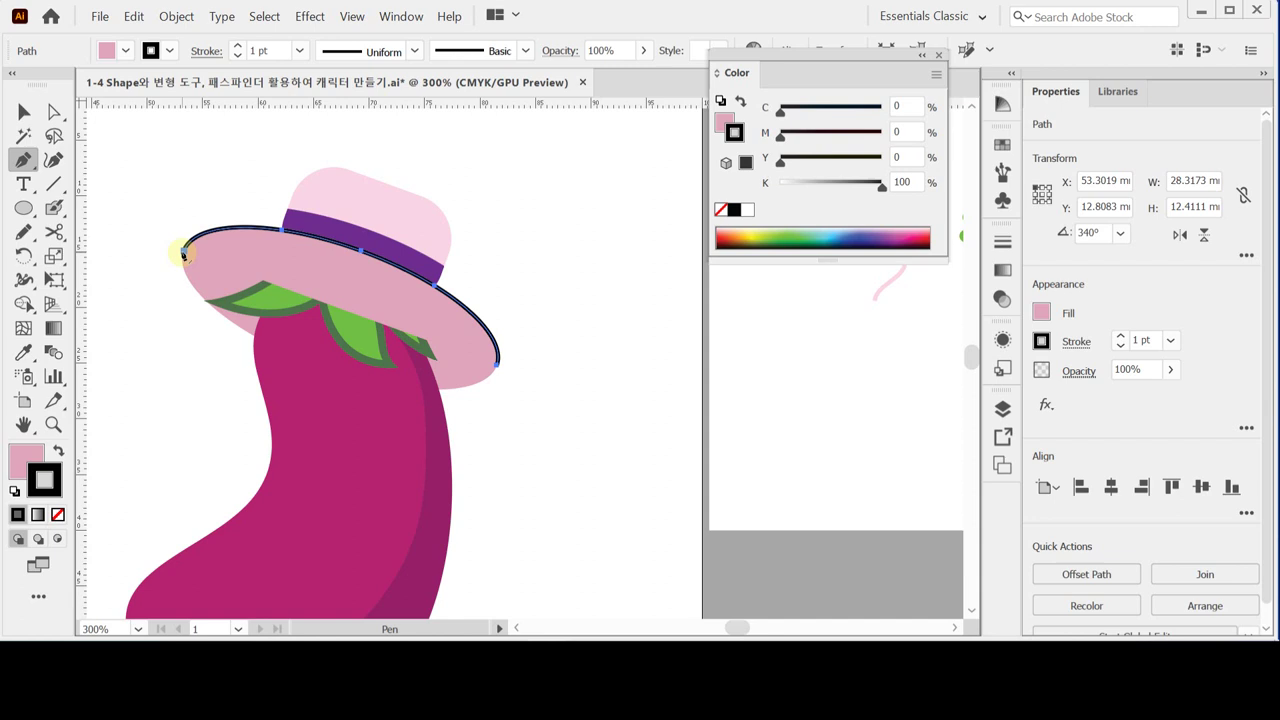
{"action": "left_click", "coordinate": [183, 253]}
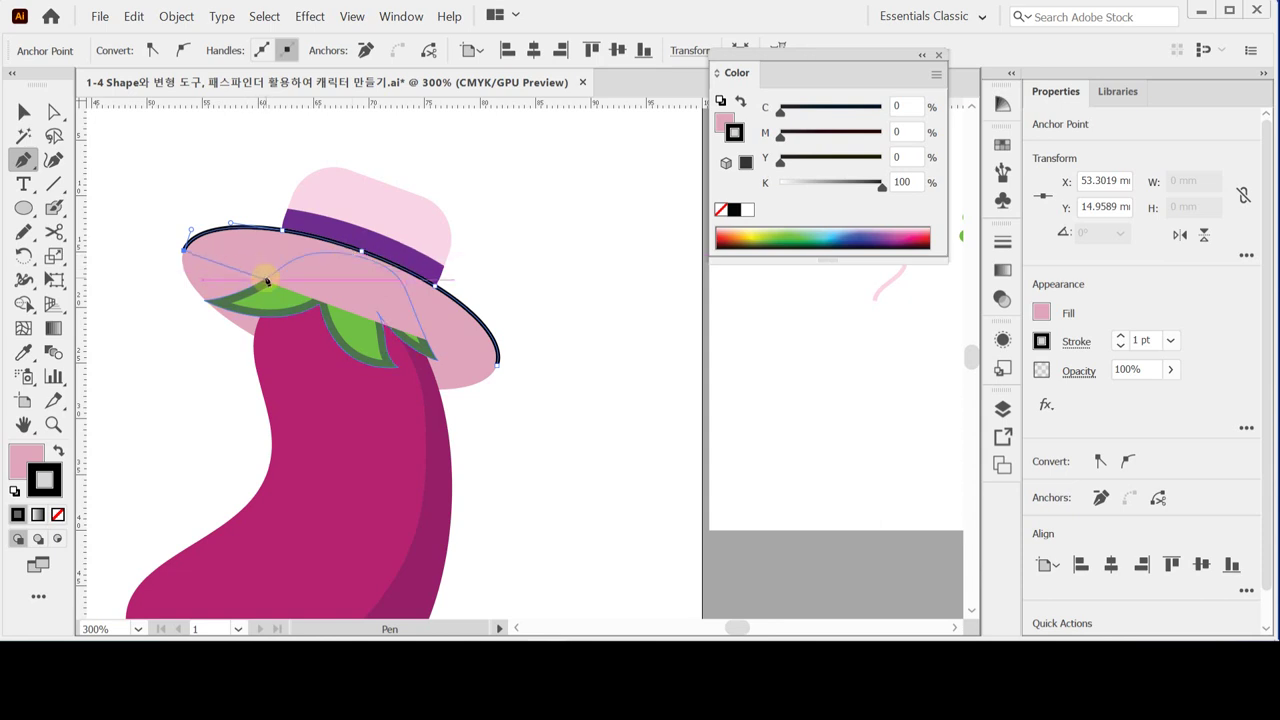
{"action": "left_click", "coordinate": [264, 278]}
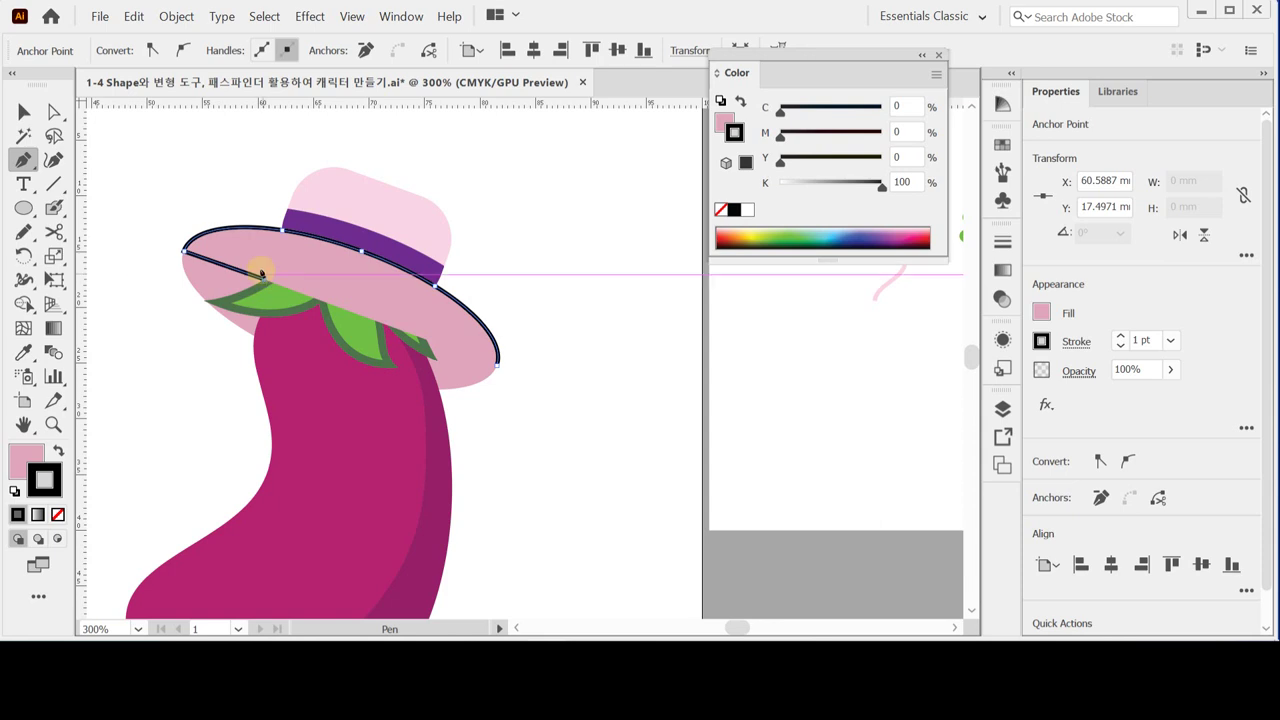
{"action": "left_click_drag", "start_coordinate": [346, 275], "coordinate": [392, 296]}
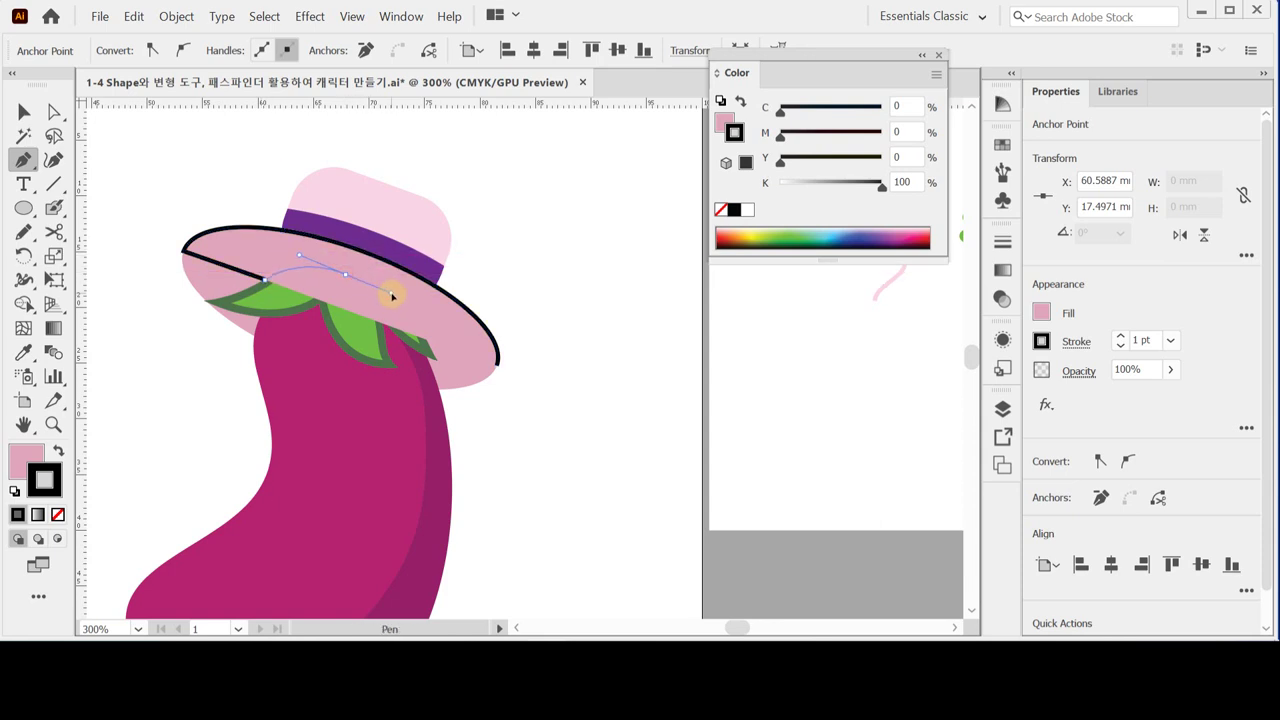
{"action": "left_click", "coordinate": [418, 326]}
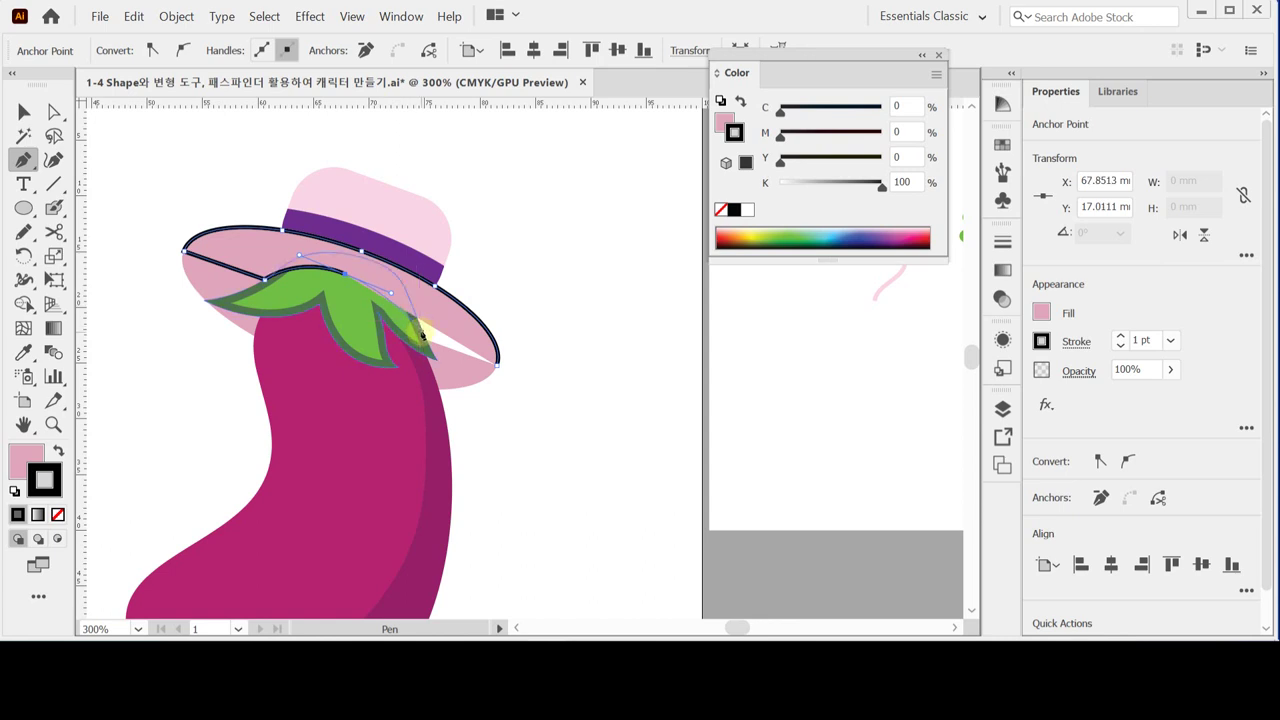
{"action": "mouse_move", "coordinate": [423, 334]}
{"action": "left_mouse_down"}
{"action": "mouse_move", "coordinate": [450, 366]}
{"action": "mouse_move", "coordinate": [486, 366]}
{"action": "mouse_move", "coordinate": [431, 349]}
{"action": "left_mouse_up"}
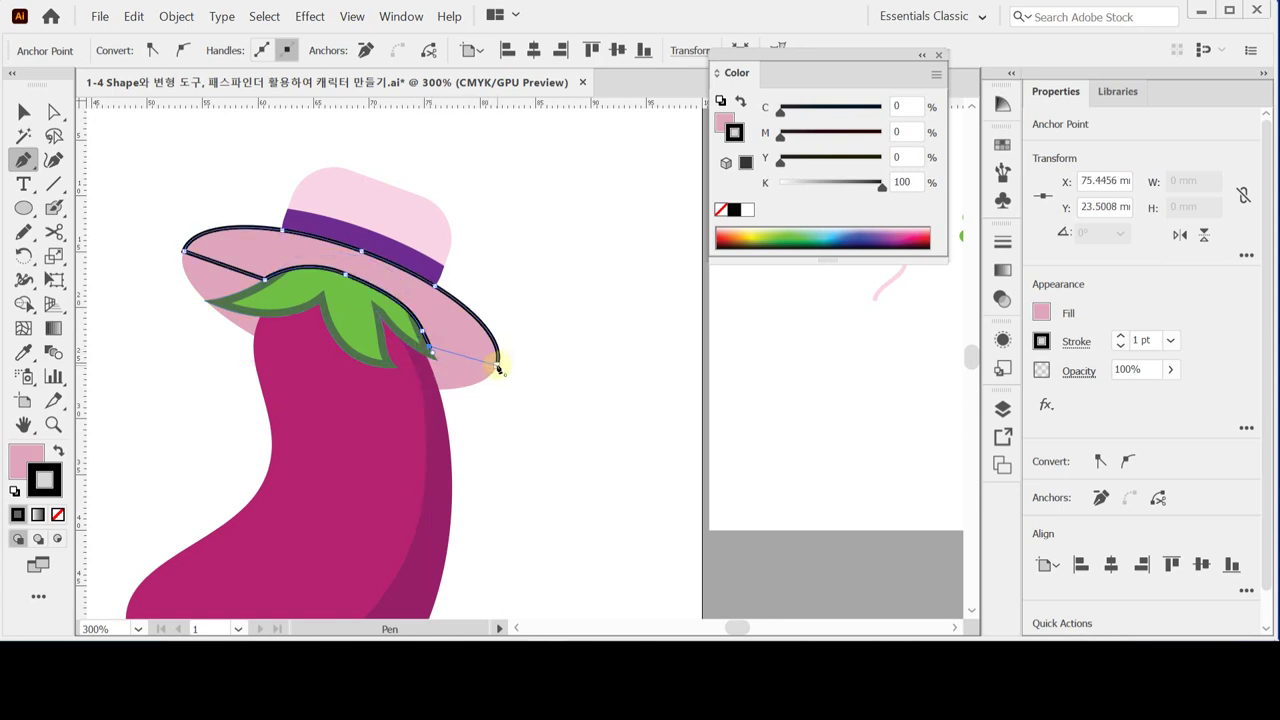
{"action": "left_click", "coordinate": [498, 367]}
{"action": "left_click", "coordinate": [498, 367]}
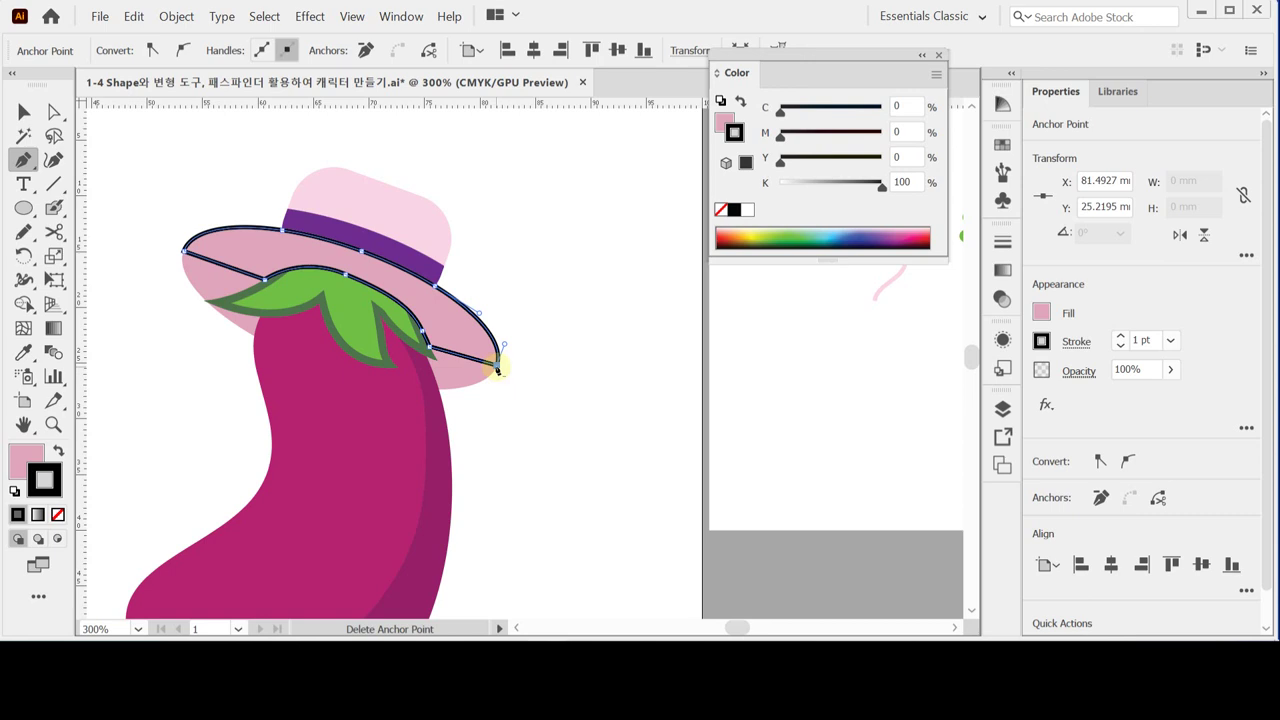
{"action": "left_click", "coordinate": [472, 309]}
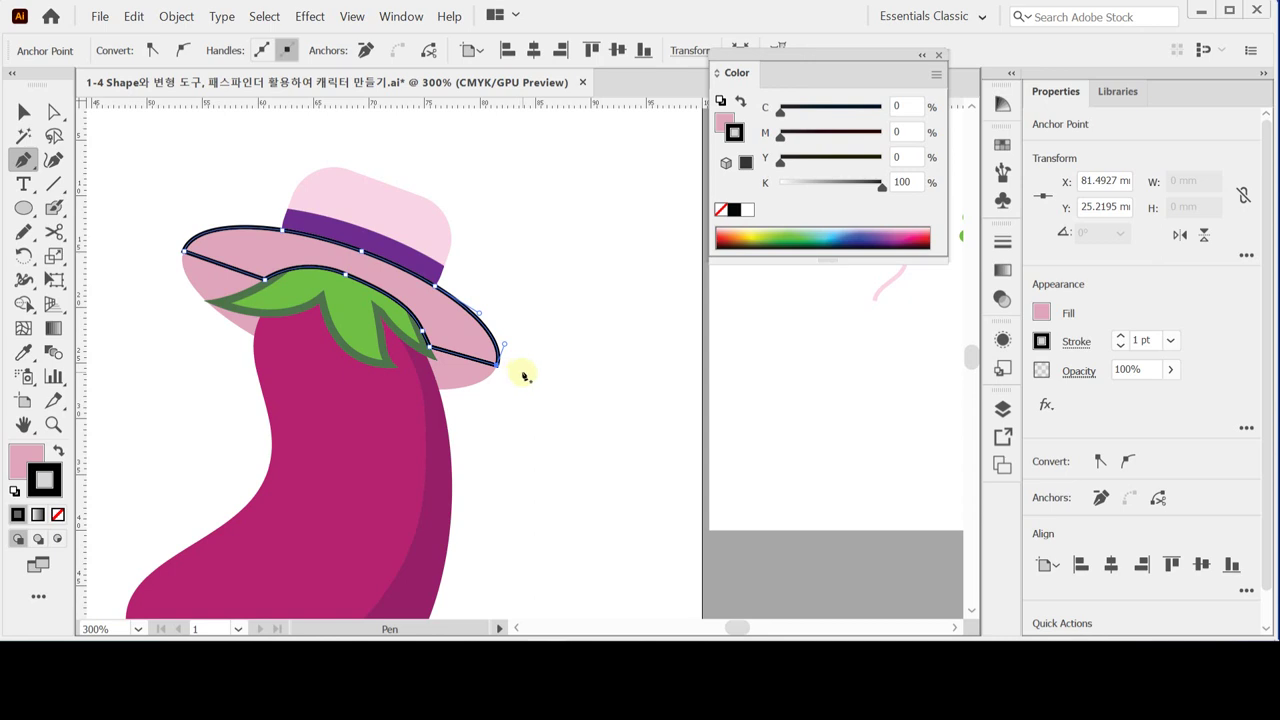
{"action": "left_click", "coordinate": [721, 209]}
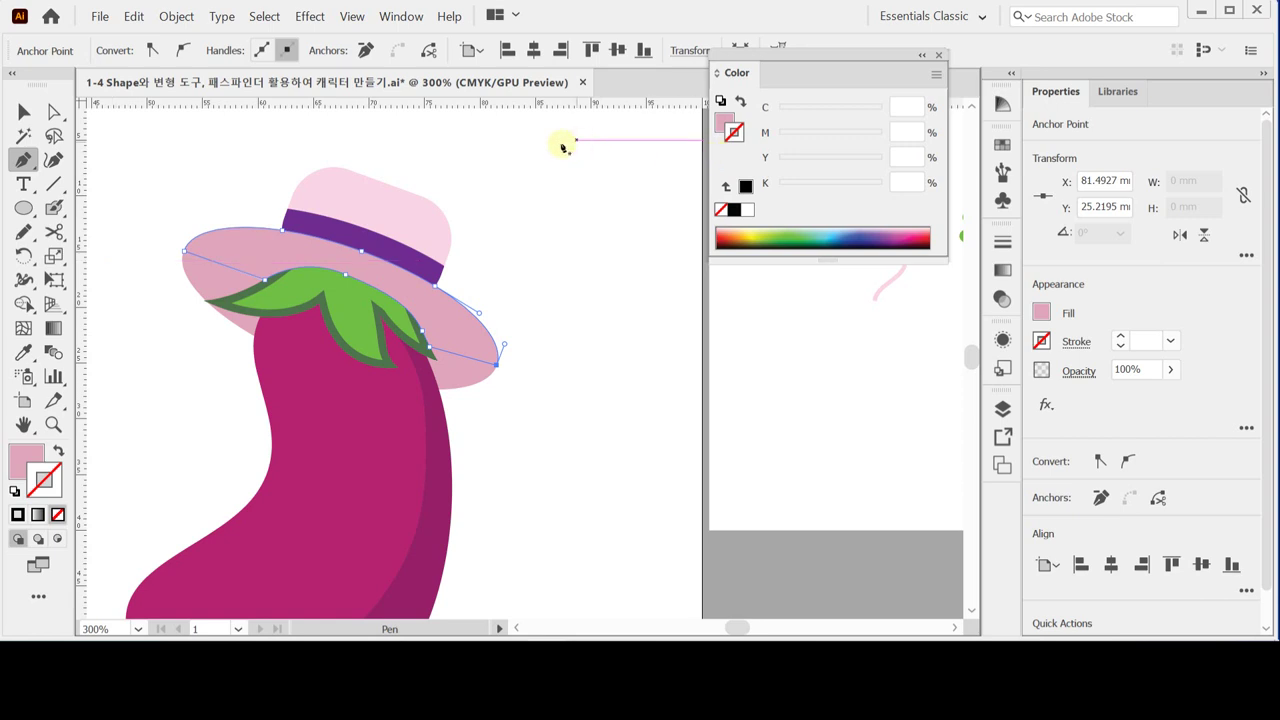
Nudge the closed brim's anchor point above the left leaf slightly down, to Y about 17.8 mm, deselect the brim, and save the document.
{"action": "left_click", "coordinate": [578, 221], "text": "ctrl"}
{"action": "left_click", "coordinate": [257, 254], "text": "ctrl"}
{"action": "left_click", "coordinate": [264, 268]}
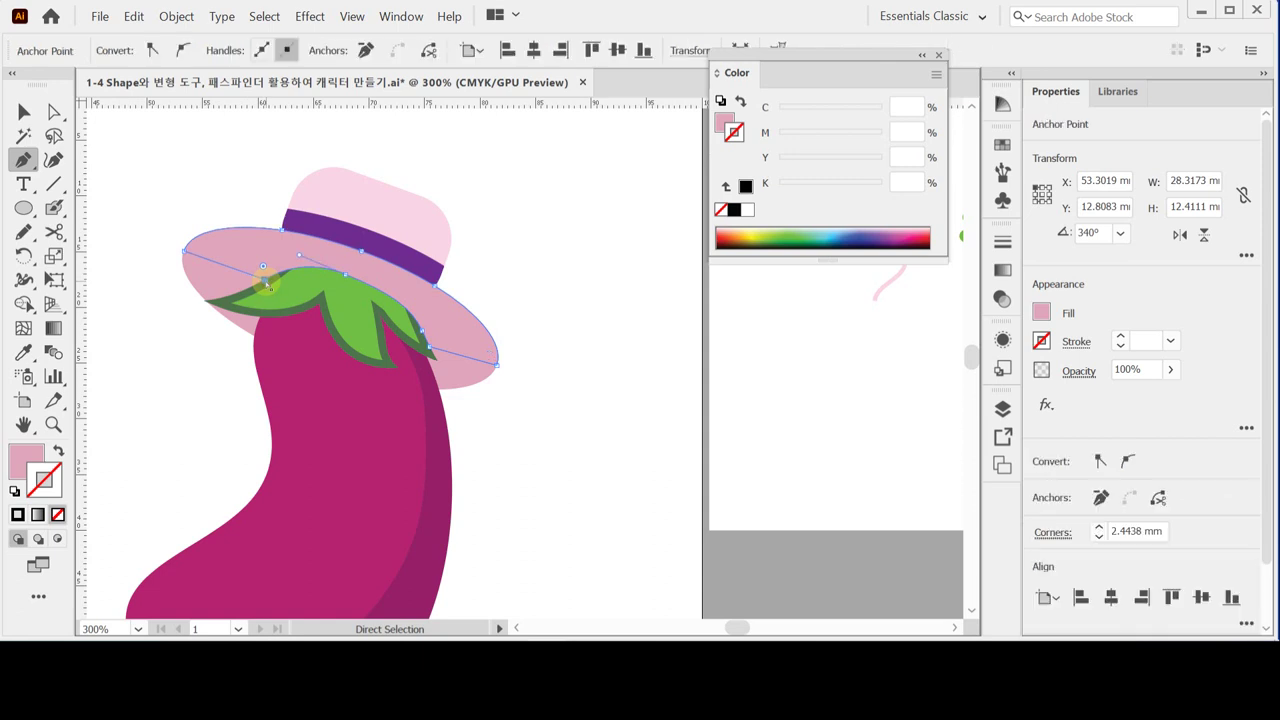
{"action": "left_click_drag", "start_coordinate": [266, 284], "coordinate": [264, 286]}
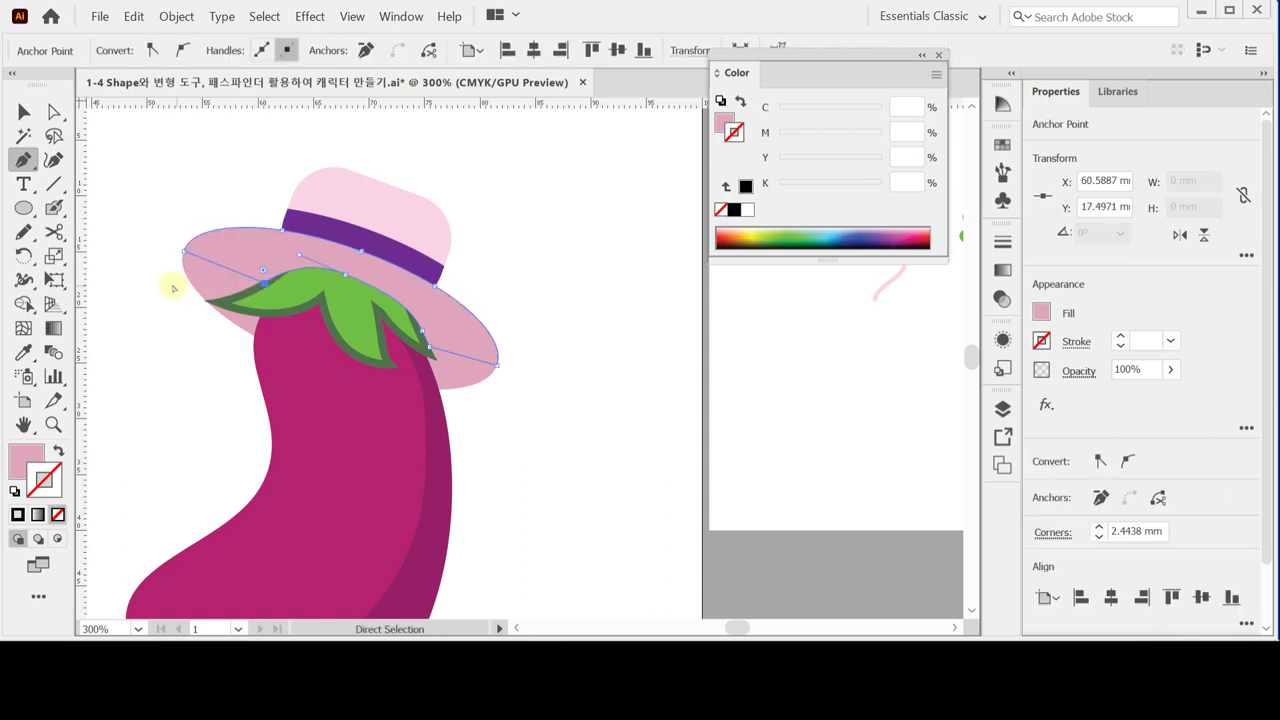
{"action": "left_click", "coordinate": [155, 287]}
{"action": "left_click", "coordinate": [264, 284]}
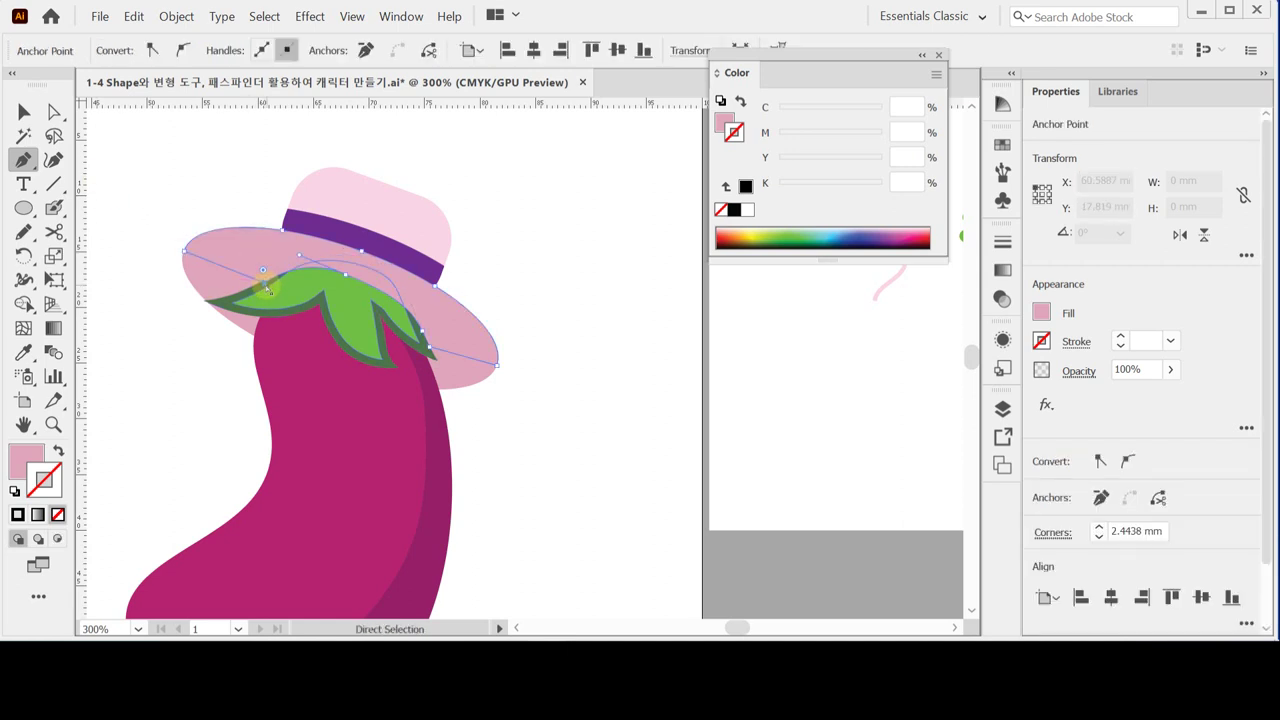
{"action": "left_click", "coordinate": [147, 327], "text": "ctrl"}
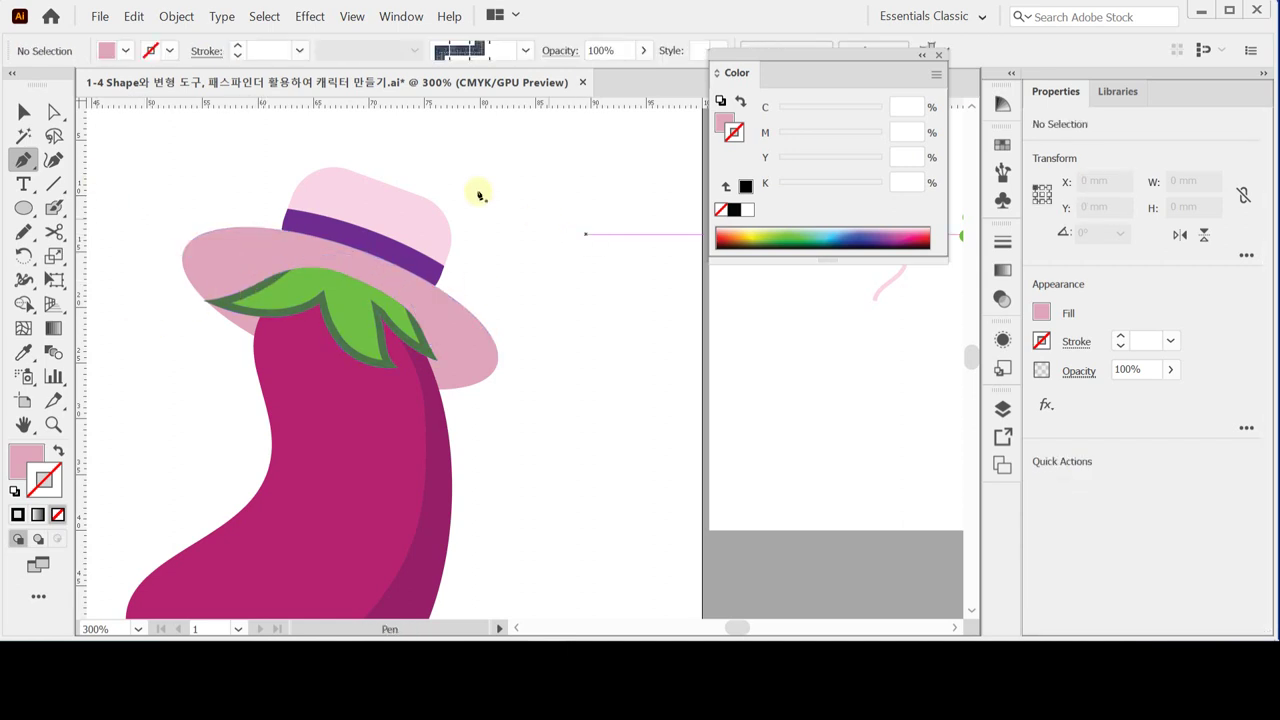
{"action": "key", "text": "ctrl+s"}
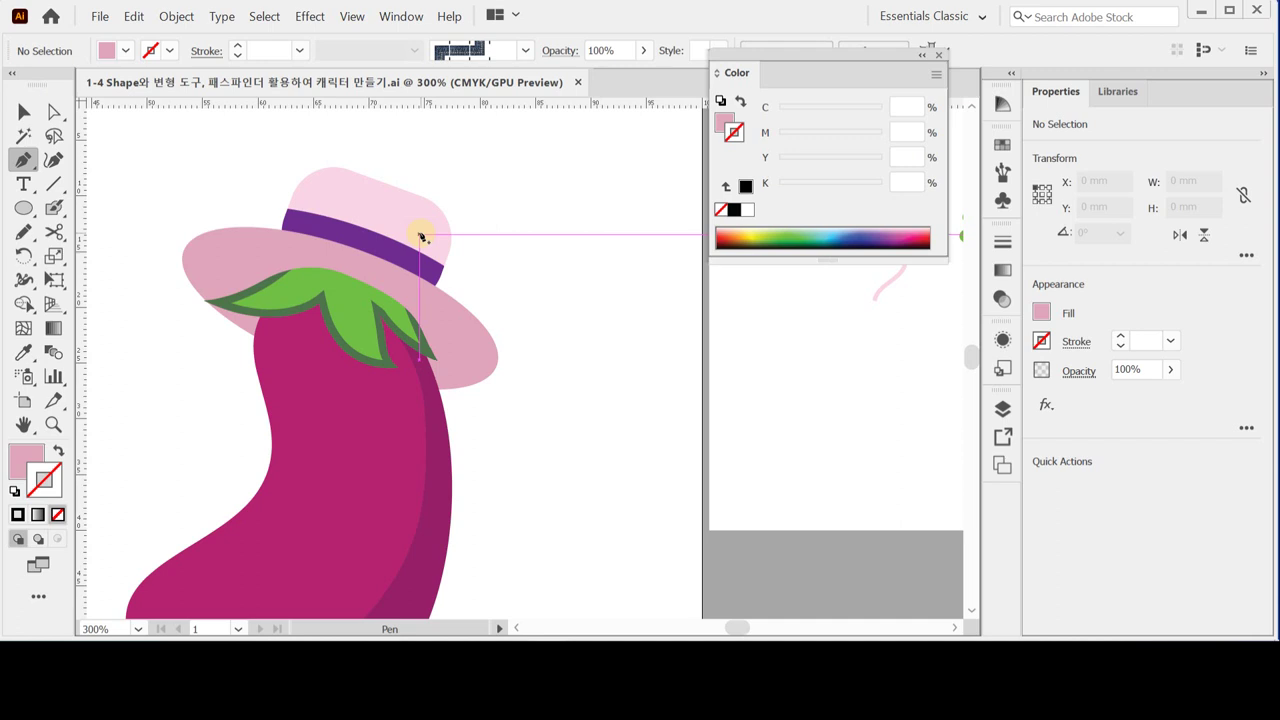
Set a black fill and no stroke for the next Pen tool shape.
{"action": "left_click", "coordinate": [147, 219]}
{"action": "left_click", "coordinate": [147, 530], "text": "shift"}
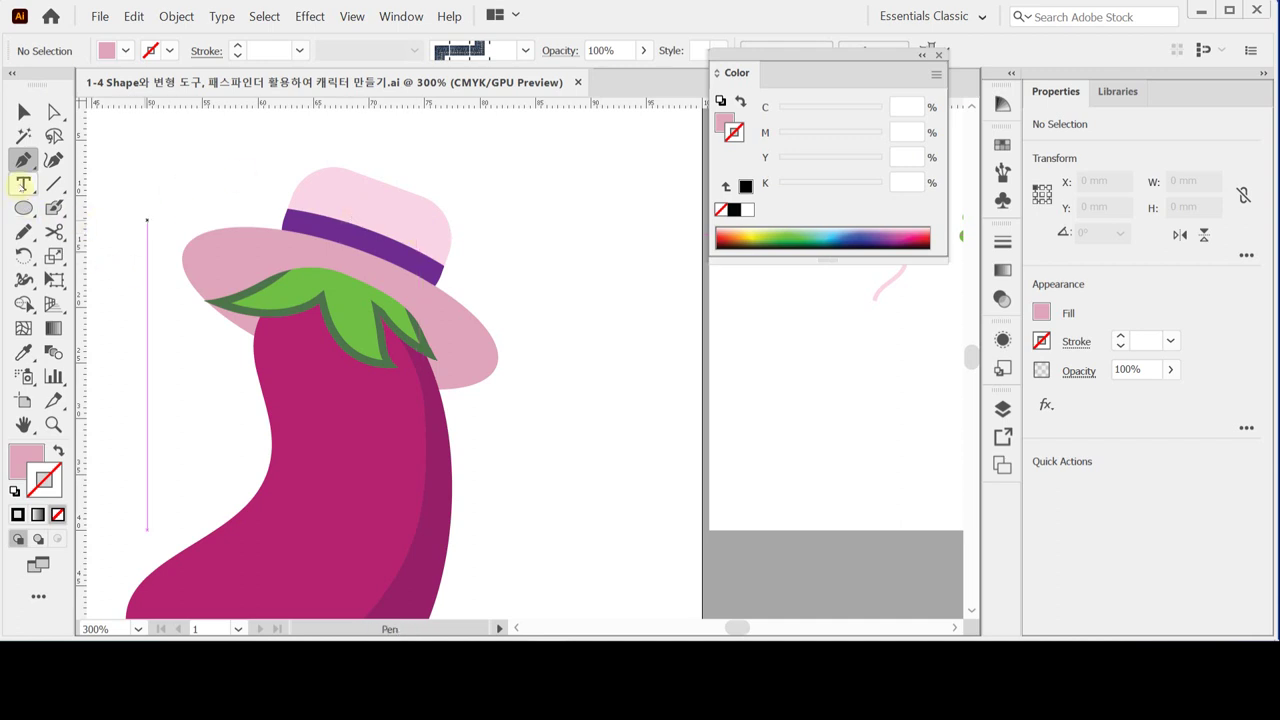
{"action": "left_click", "coordinate": [25, 160]}
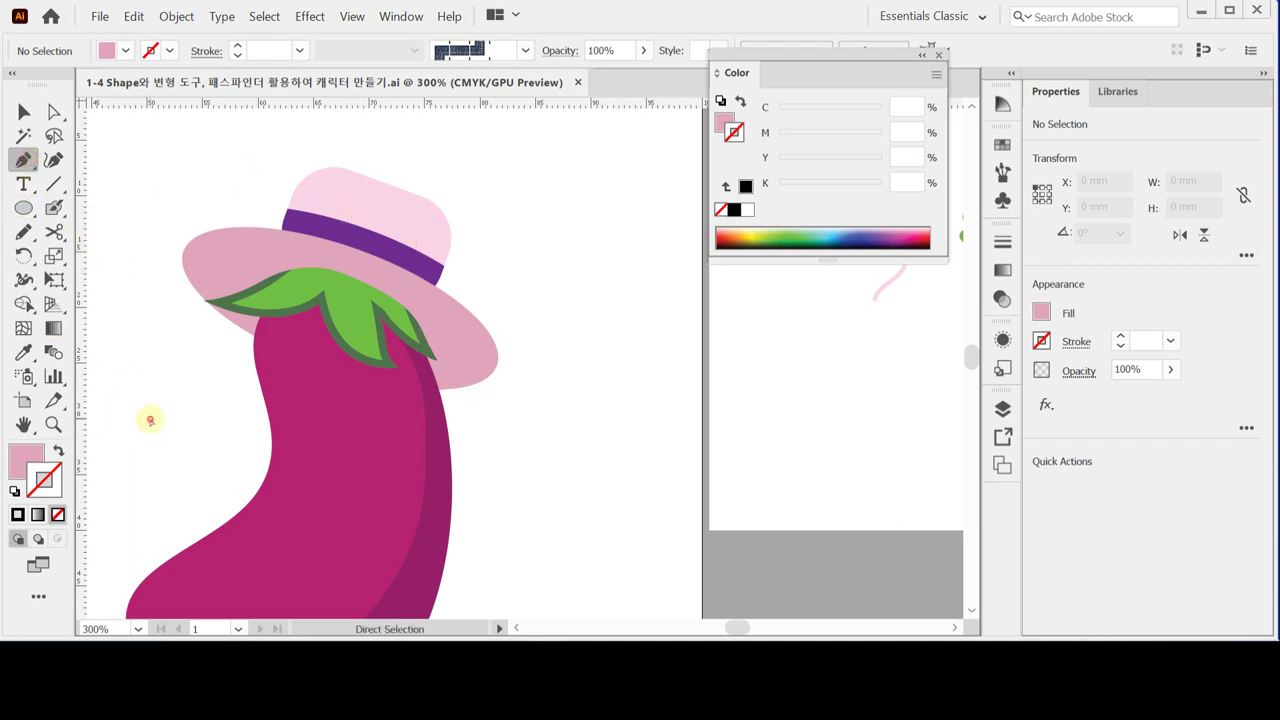
{"action": "left_click", "coordinate": [14, 491]}
{"action": "left_click", "coordinate": [58, 451]}
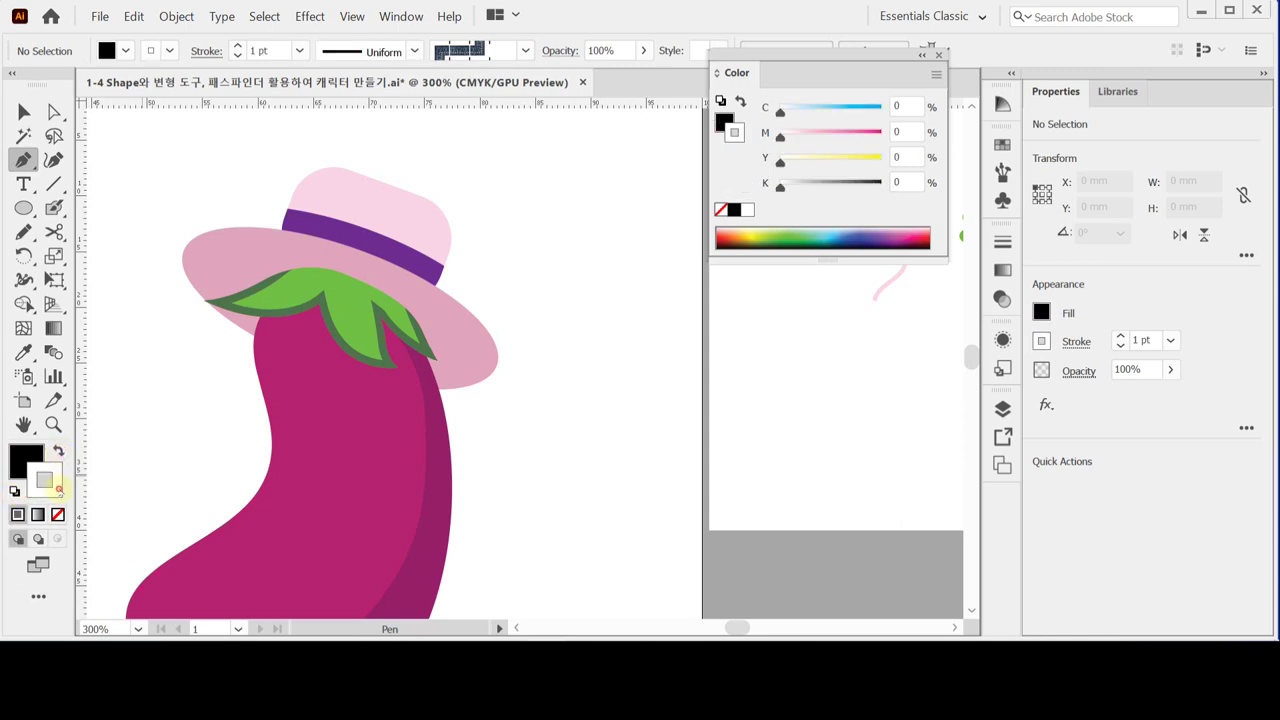
{"action": "left_click", "coordinate": [58, 514]}
Draw a thin black arched crescent about 3.8 mm wide and 1 mm high with the Pen tool across the left edge of the eggplant's face.
{"action": "key", "text": "ctrl+space"}
{"action": "mouse_move", "coordinate": [220, 380]}
{"action": "left_mouse_down"}
{"action": "mouse_move", "coordinate": [251, 346]}
{"action": "mouse_move", "coordinate": [328, 326]}
{"action": "left_mouse_up"}
{"action": "left_click_drag", "start_coordinate": [486, 374], "coordinate": [346, 351]}
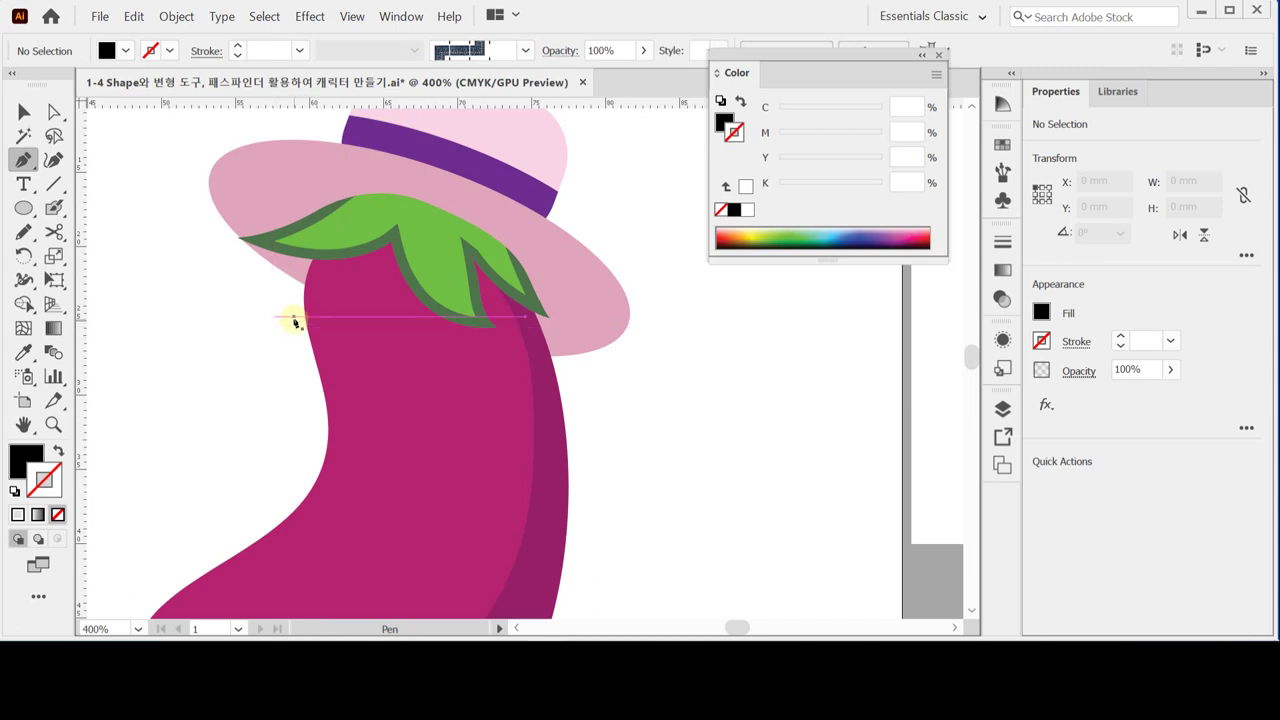
{"action": "left_click_drag", "start_coordinate": [288, 320], "coordinate": [372, 342]}
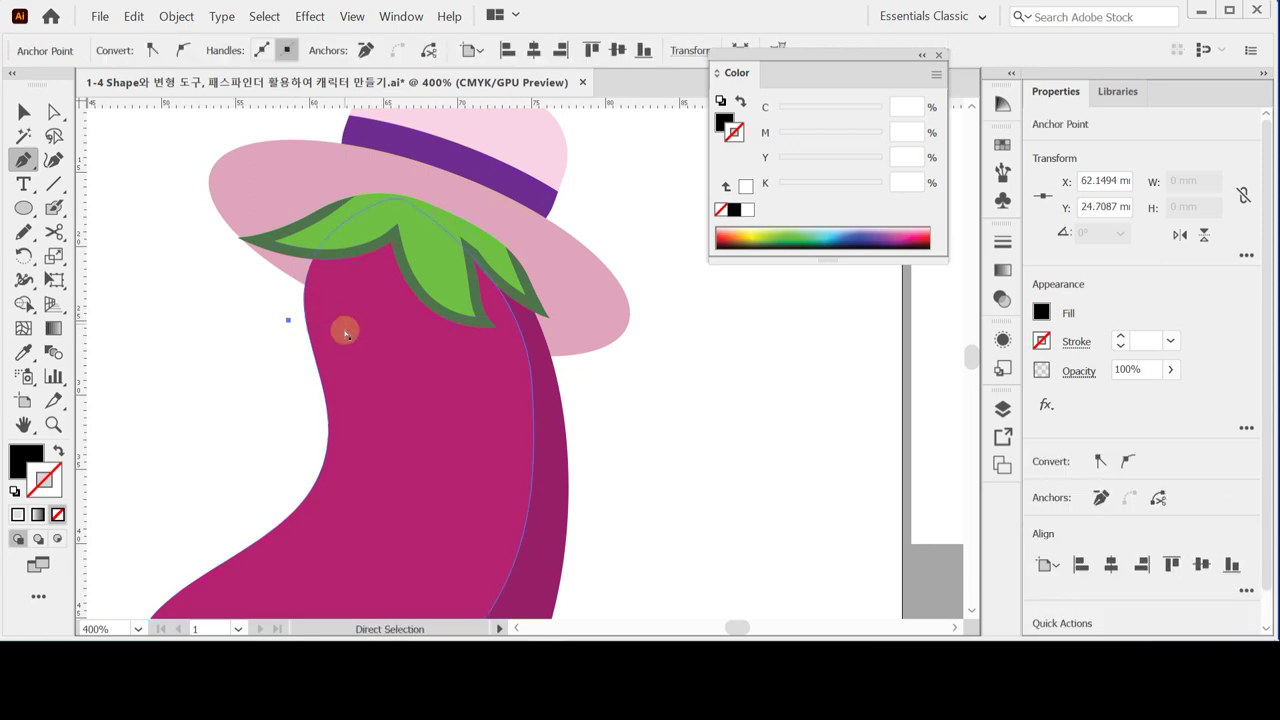
{"action": "key", "text": "ctrl+z"}
{"action": "key", "text": "ctrl+plus"}
{"action": "left_click_drag", "start_coordinate": [466, 337], "coordinate": [397, 323]}
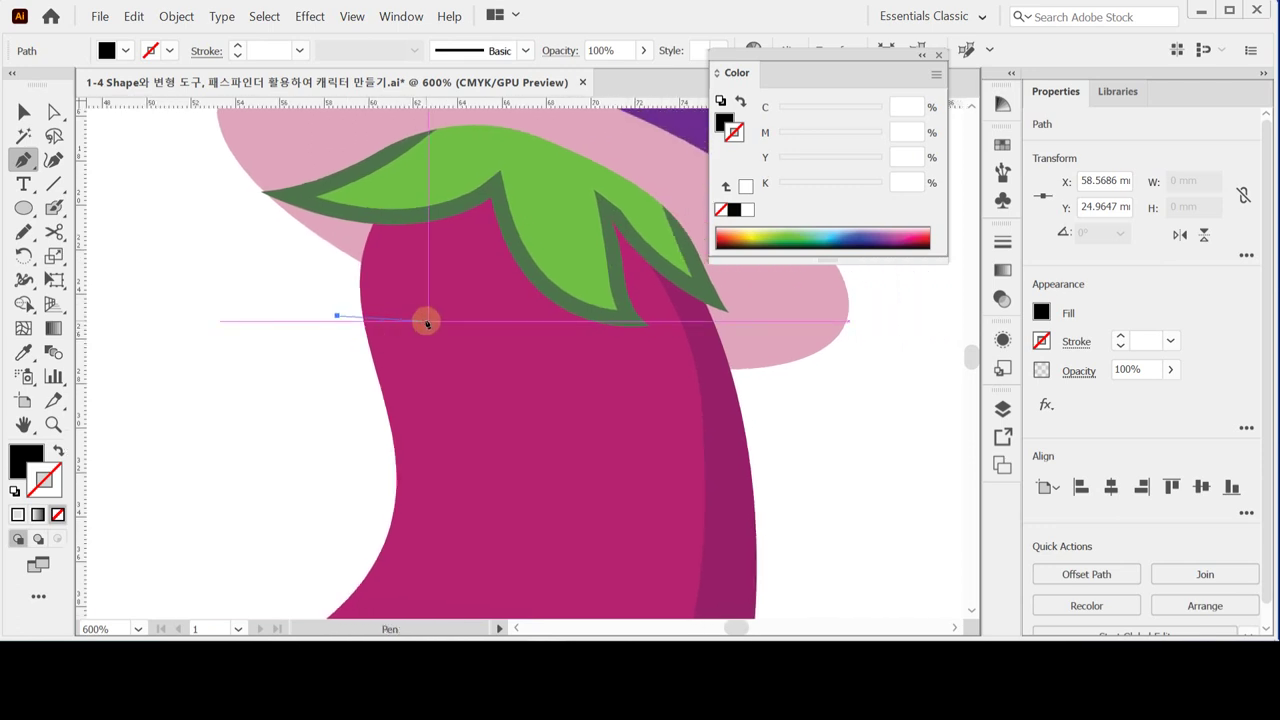
{"action": "left_click", "coordinate": [426, 321]}
{"action": "left_click_drag", "start_coordinate": [426, 321], "coordinate": [457, 372]}
{"action": "left_click", "coordinate": [422, 321]}
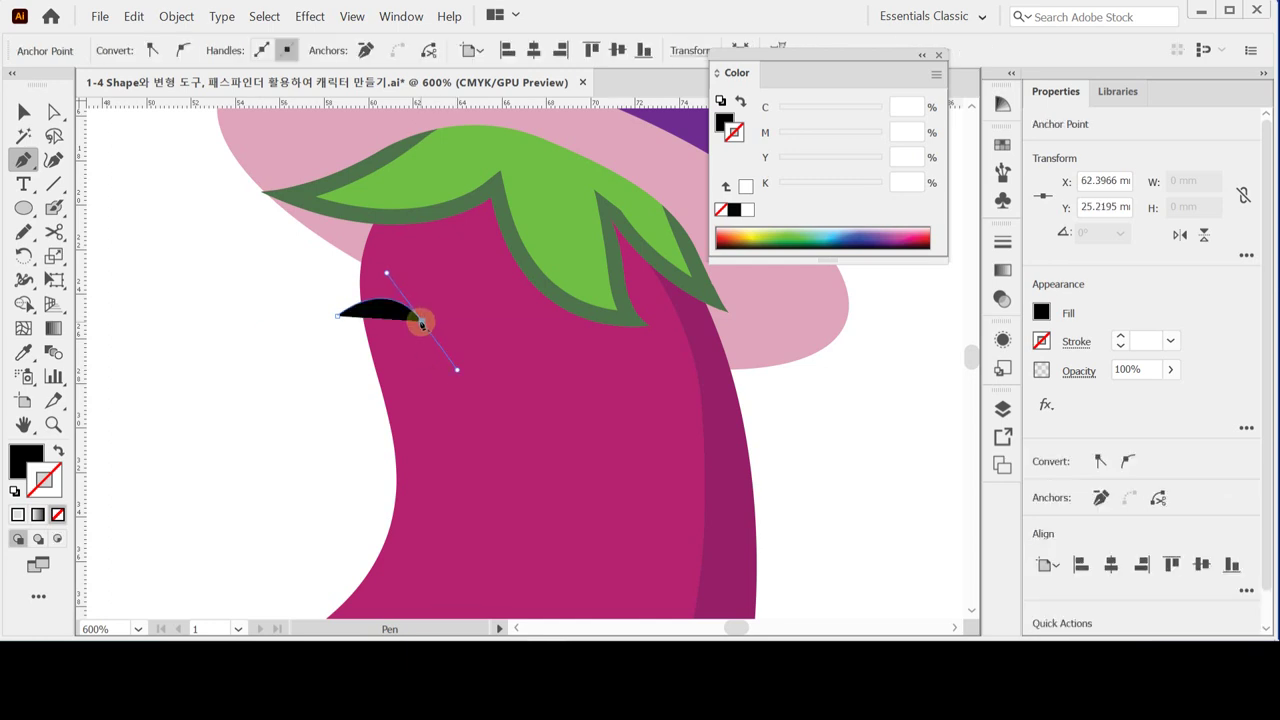
{"action": "mouse_move", "coordinate": [420, 323]}
{"action": "left_mouse_down"}
{"action": "mouse_move", "coordinate": [431, 360]}
{"action": "mouse_move", "coordinate": [422, 321]}
{"action": "left_mouse_up"}
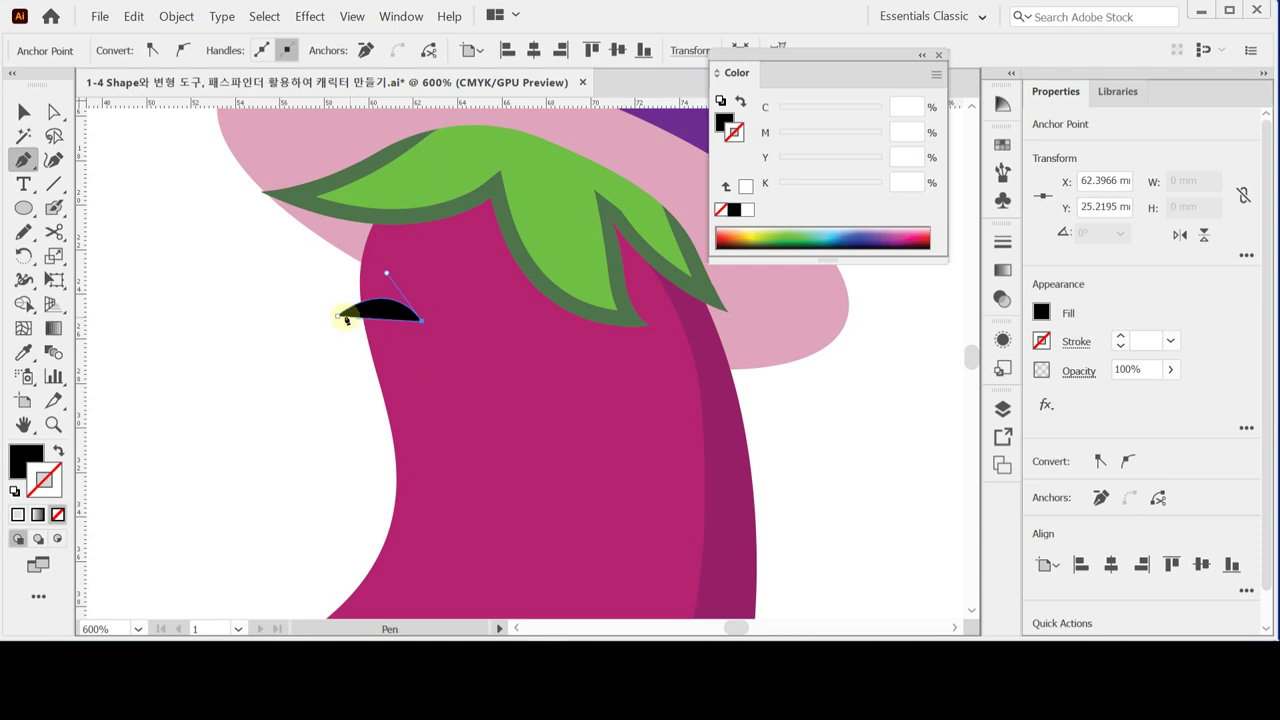
{"action": "left_click_drag", "start_coordinate": [324, 331], "coordinate": [306, 338]}
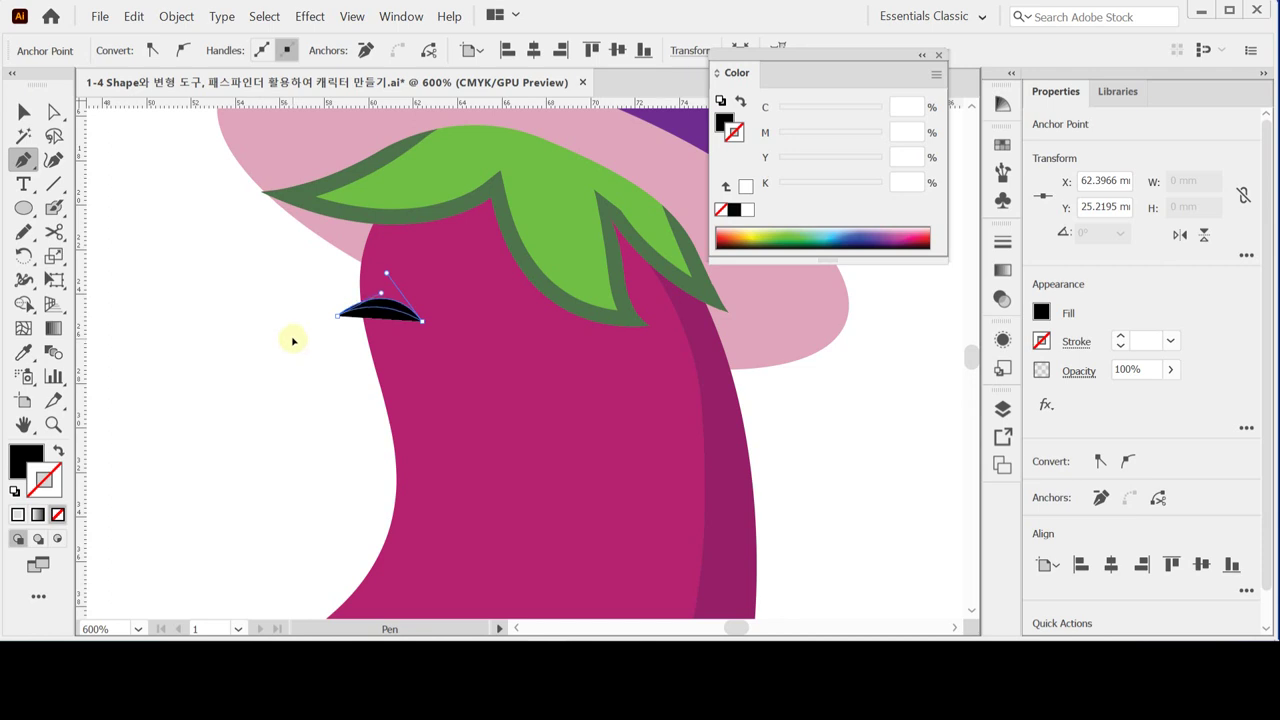
Pull the left tip of the black eyebrow crescent slightly inward so the shape is about 3.6 mm wide.
{"action": "left_click", "coordinate": [331, 321], "text": "ctrl"}
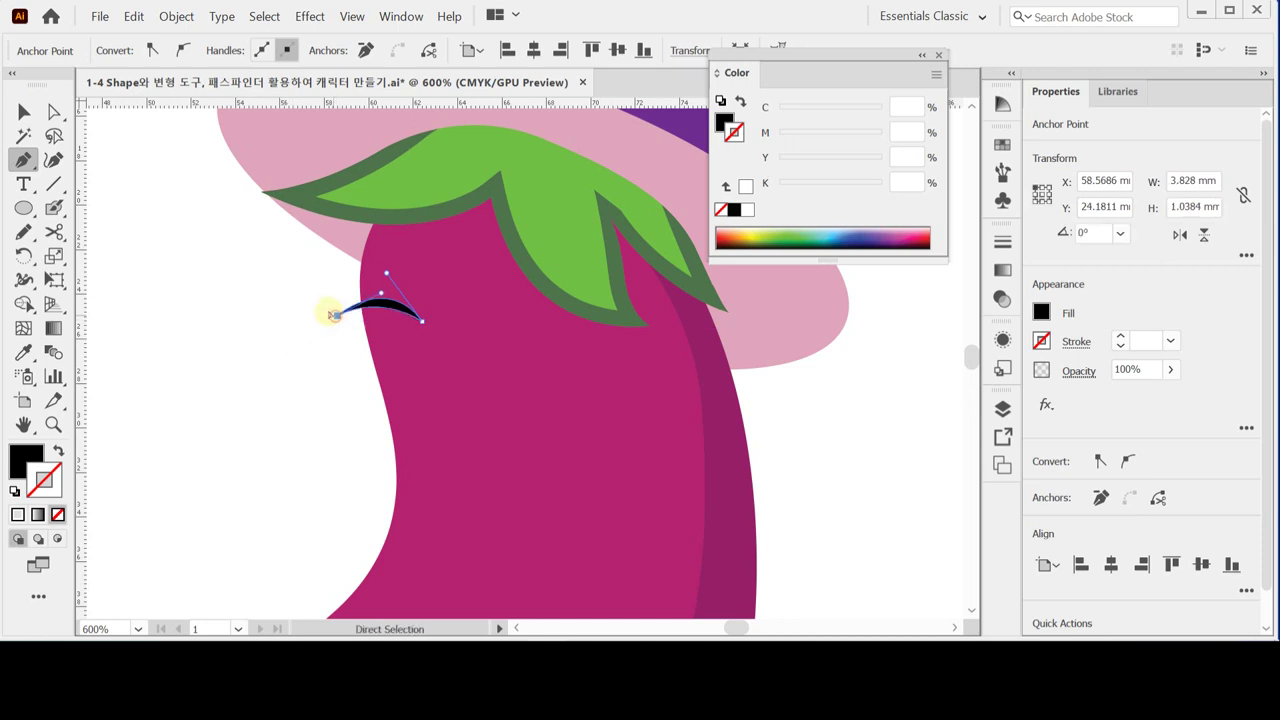
{"action": "left_click", "coordinate": [320, 300], "text": "ctrl"}
{"action": "left_click", "coordinate": [343, 320], "text": "ctrl"}
{"action": "left_click", "coordinate": [385, 303], "text": "ctrl"}
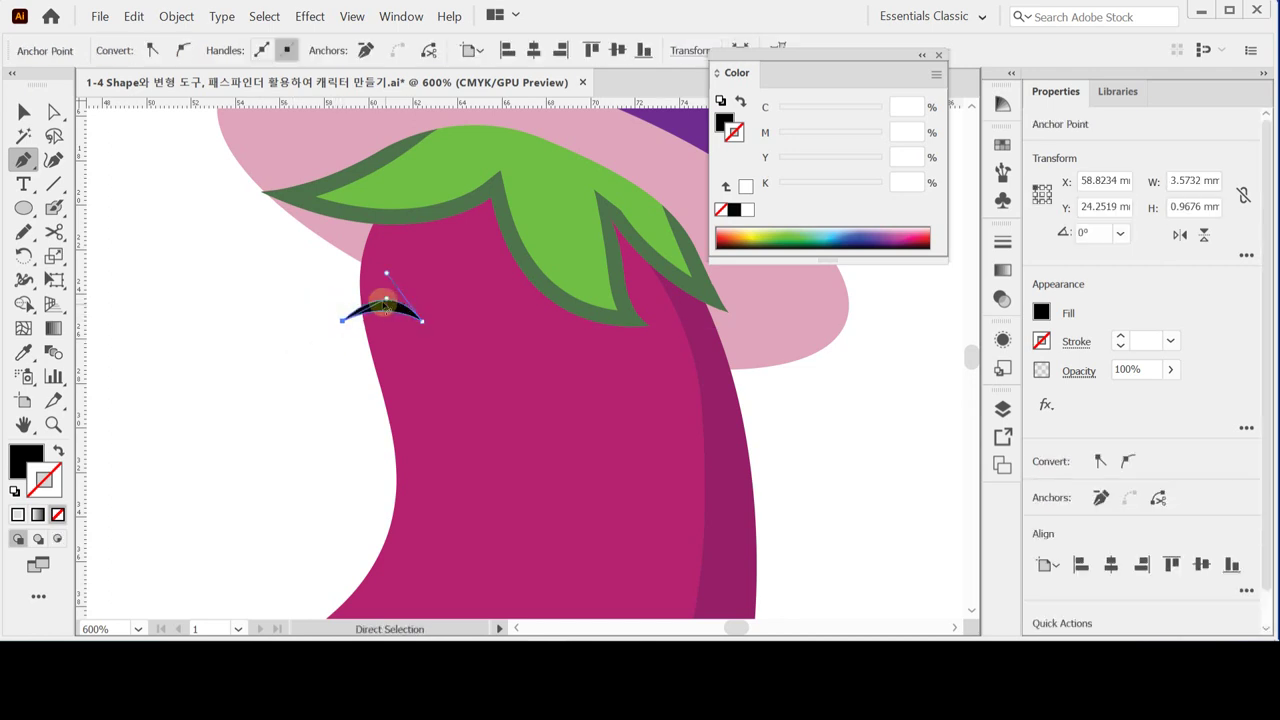
{"action": "left_click_drag", "start_coordinate": [386, 302], "coordinate": [382, 294]}
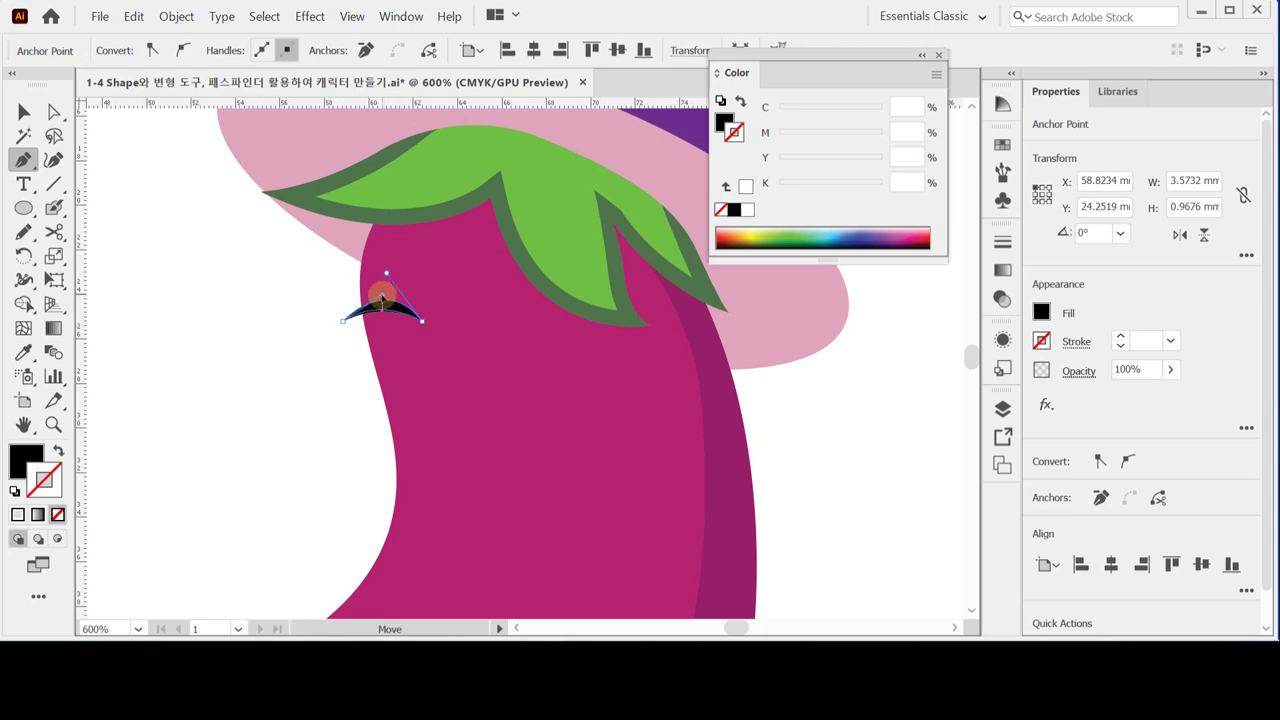
Raise the upper curve of the eyebrow to make the shape about 1.1 mm high, and deselect it.
{"action": "left_click", "coordinate": [383, 267], "text": "ctrl"}
{"action": "left_click", "coordinate": [381, 265], "text": "ctrl"}
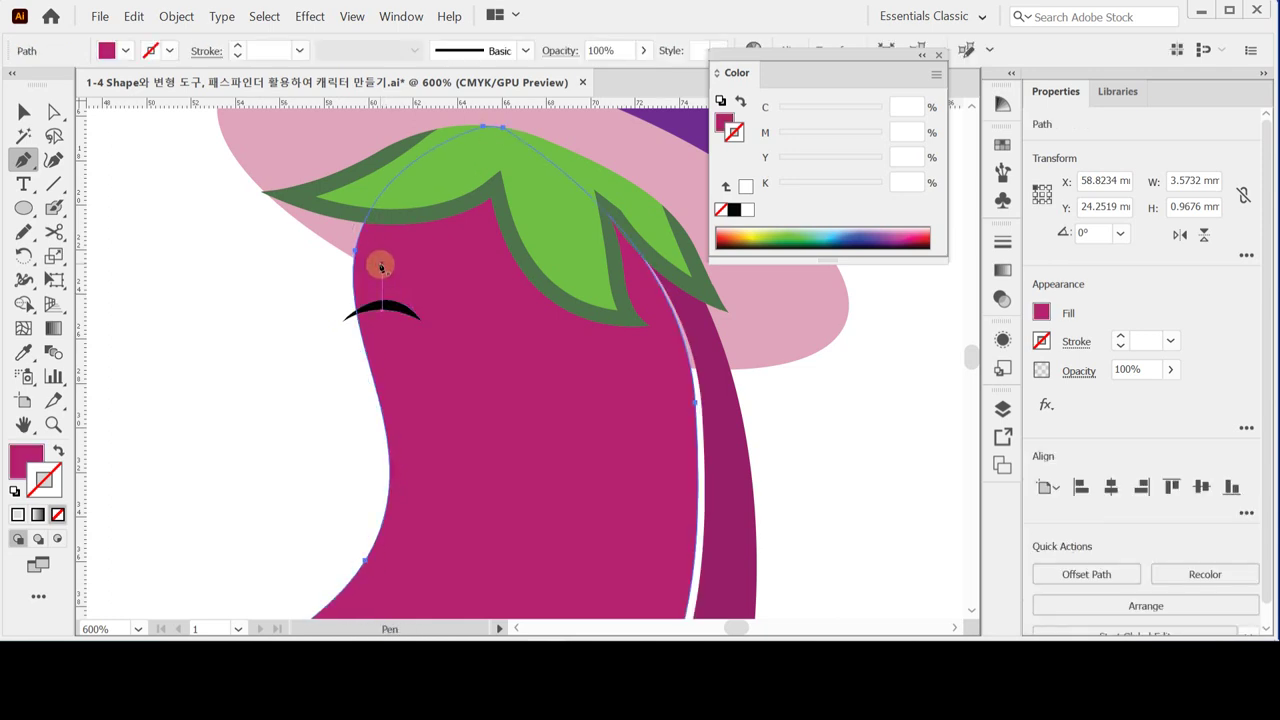
{"action": "left_click", "coordinate": [386, 300], "text": "ctrl"}
{"action": "left_click", "coordinate": [386, 300], "text": "ctrl"}
{"action": "left_click", "coordinate": [387, 276], "text": "ctrl"}
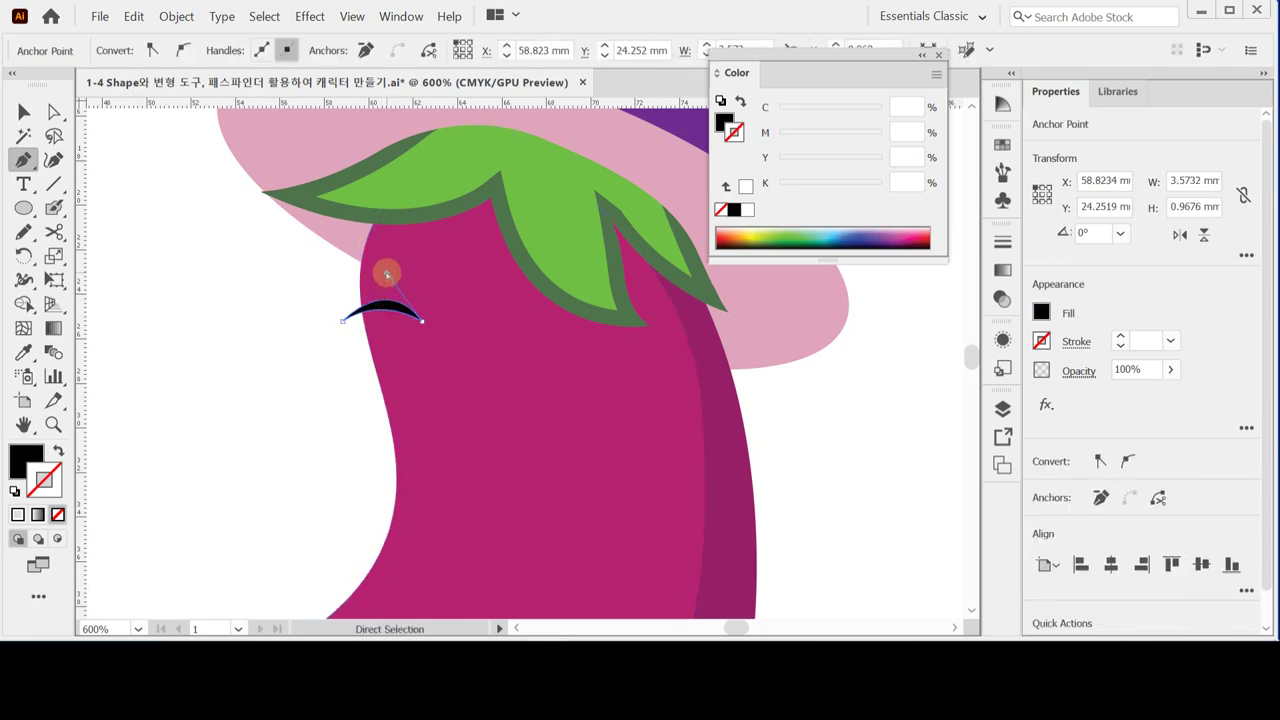
{"action": "left_click_drag", "start_coordinate": [386, 272], "coordinate": [381, 265]}
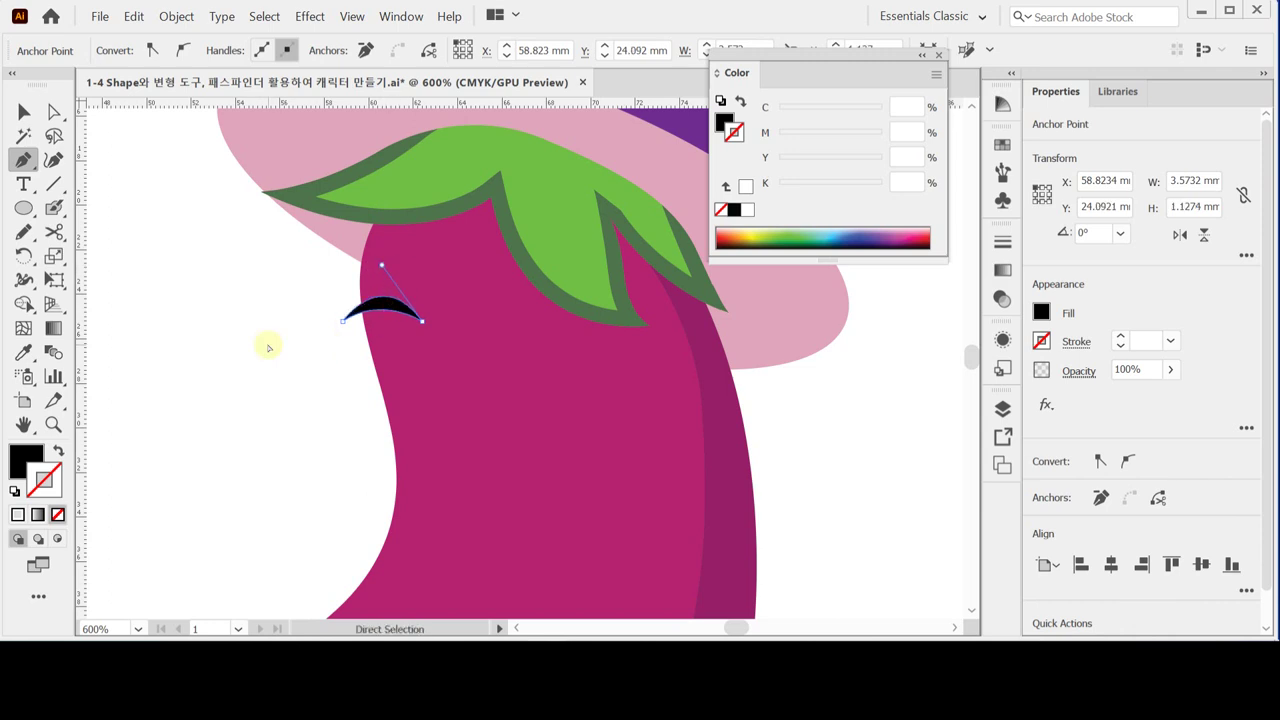
{"action": "left_click", "coordinate": [282, 325], "text": "ctrl"}
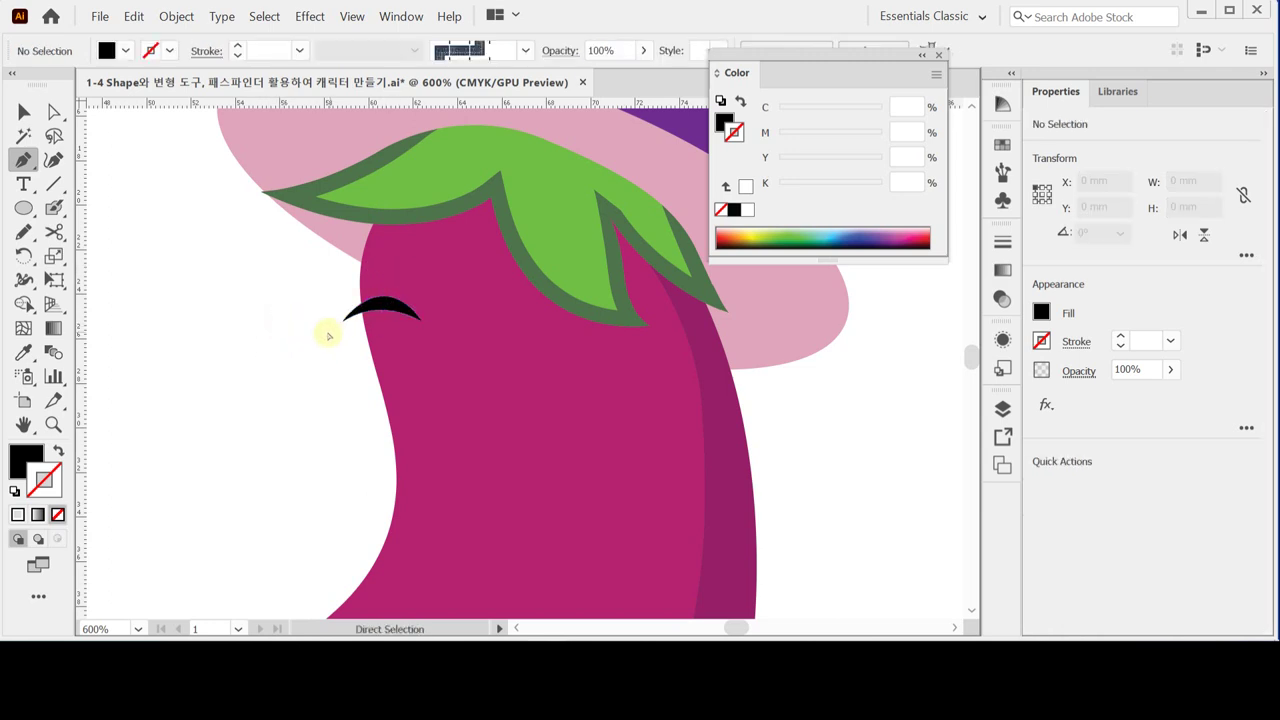
Draw a circle about 3.2 mm in diameter just below the eyebrow with the default white fill and 1 pt black stroke, then deselect it.
{"action": "left_click", "coordinate": [23, 208]}
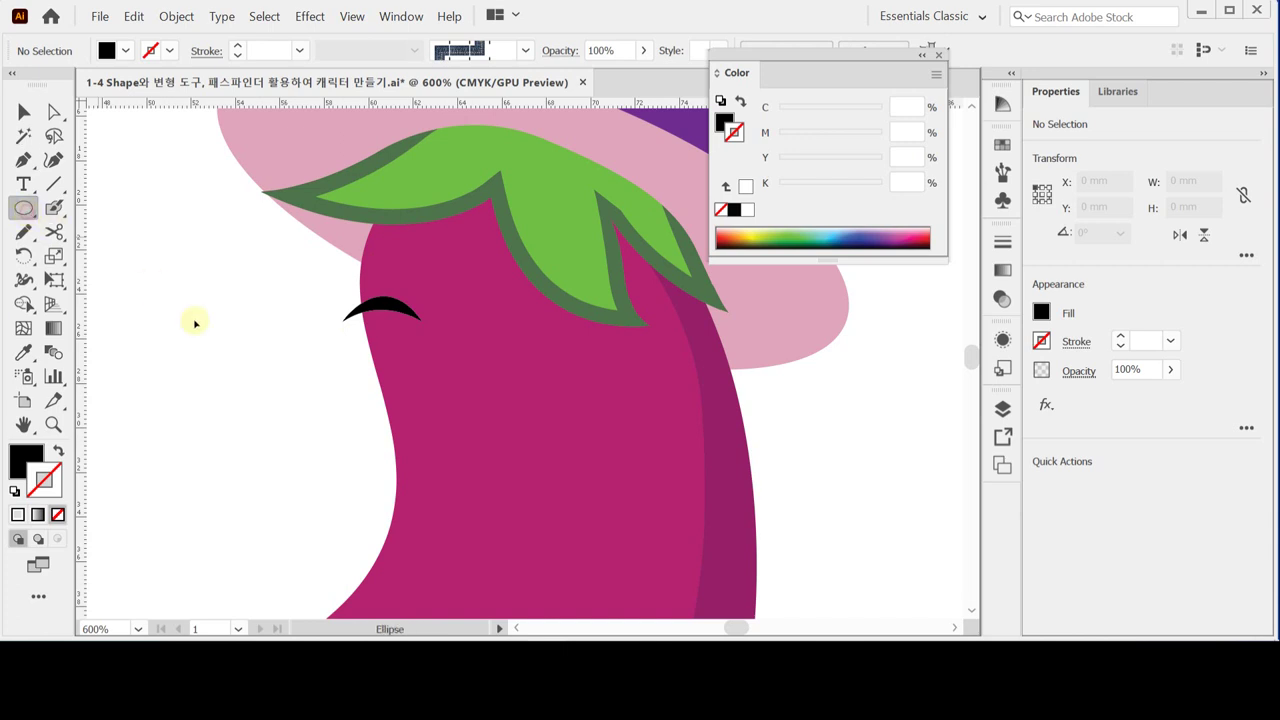
{"action": "left_click", "coordinate": [15, 492]}
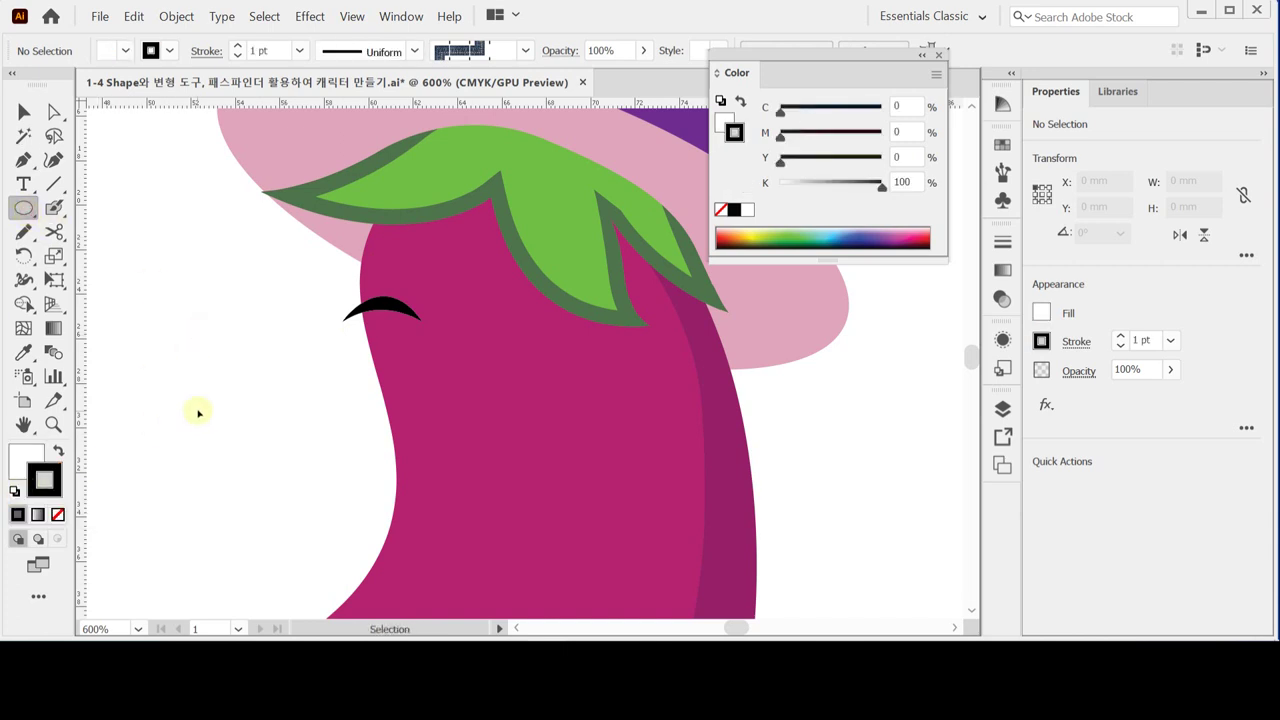
{"action": "scroll", "coordinate": [345, 390], "scroll_direction": "right", "scroll_amount": 3}
{"action": "mouse_move", "coordinate": [331, 326]}
{"action": "left_mouse_down"}
{"action": "mouse_move", "coordinate": [380, 380]}
{"action": "mouse_move", "coordinate": [359, 350]}
{"action": "left_mouse_up"}
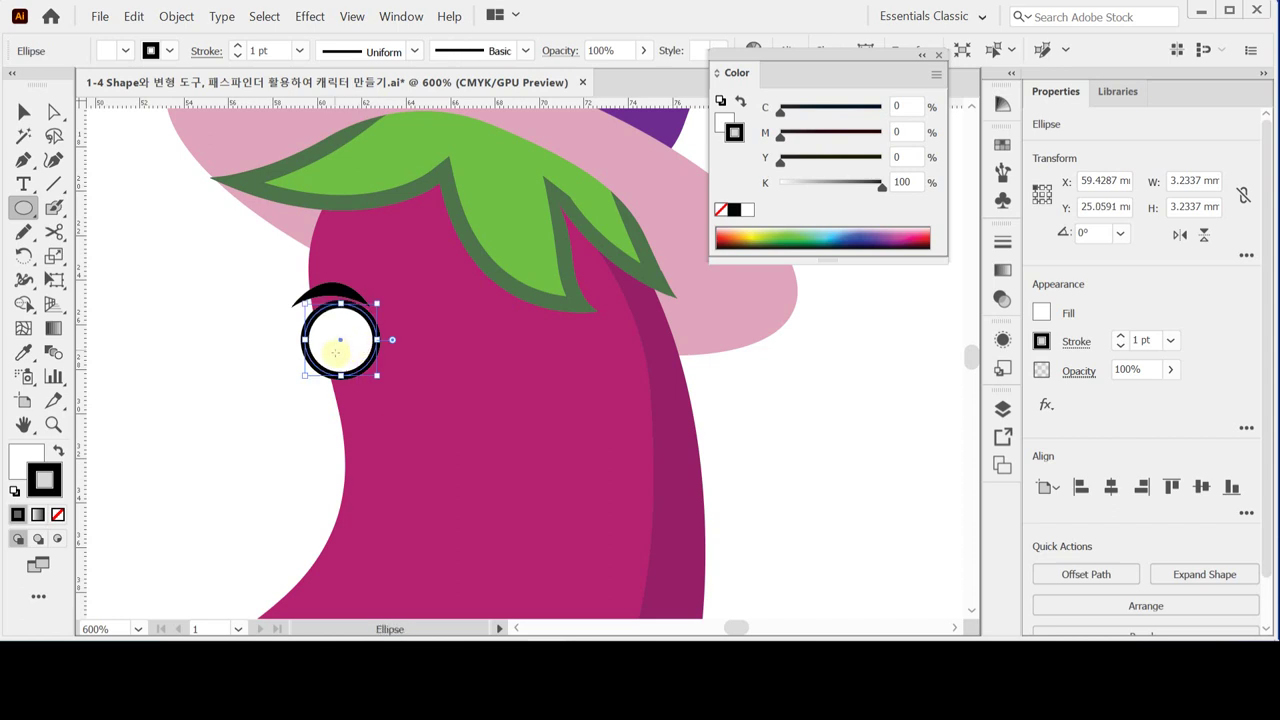
{"action": "left_click_drag", "start_coordinate": [314, 400], "coordinate": [298, 405]}
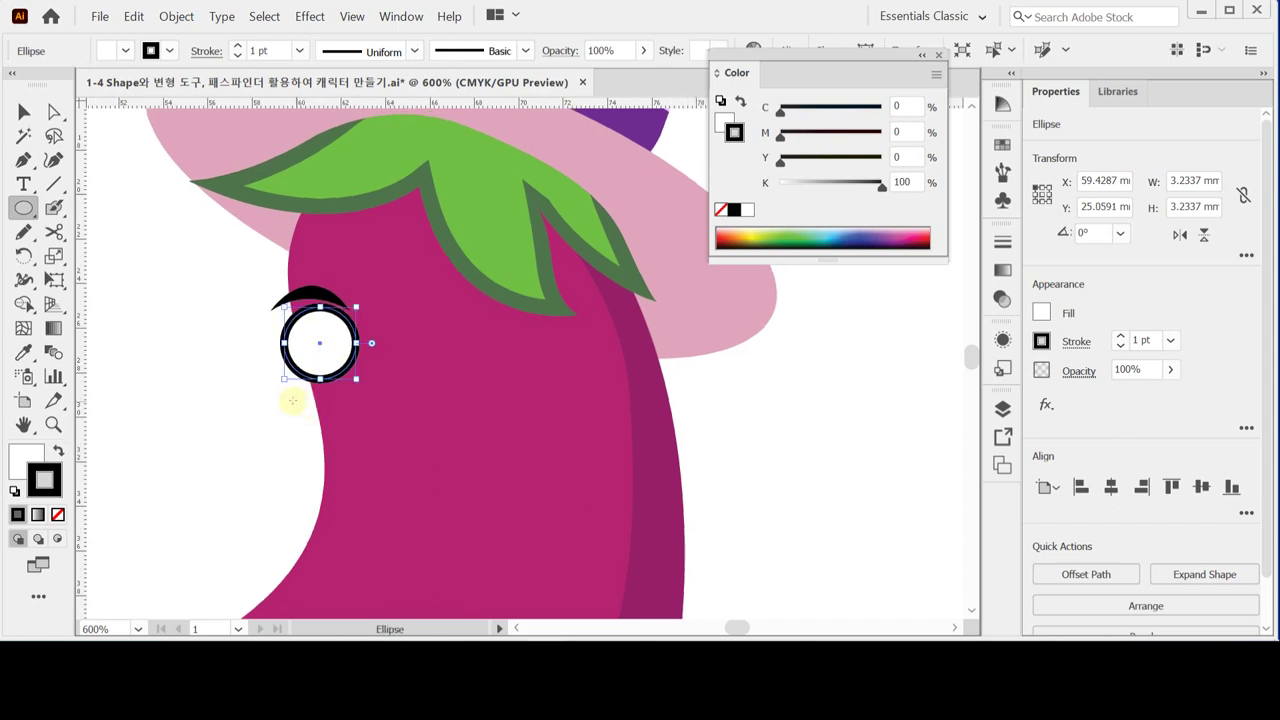
{"action": "key", "text": "ctrl+shift+a"}
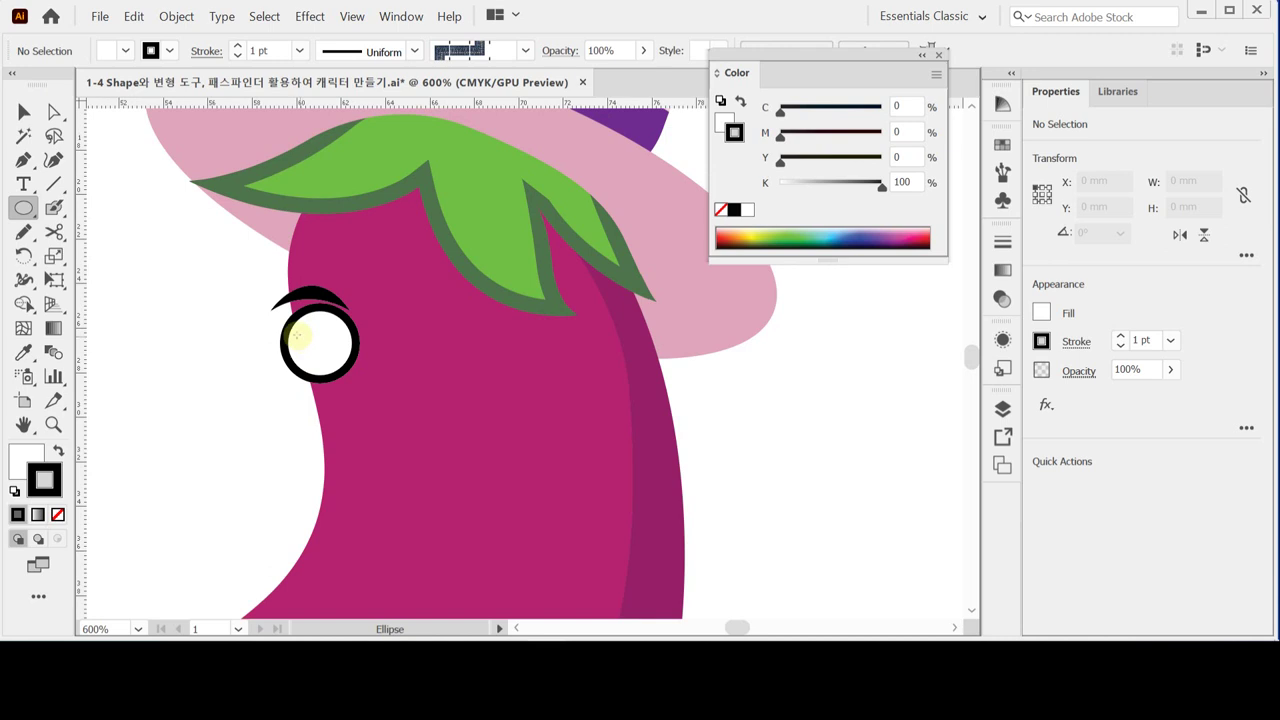
Add a circular pupil about 2.1 mm wide, filled black without stroke, toward the left inside the white eye circle.
{"action": "left_click_drag", "start_coordinate": [294, 328], "coordinate": [338, 371]}
{"action": "left_click", "coordinate": [59, 452]}
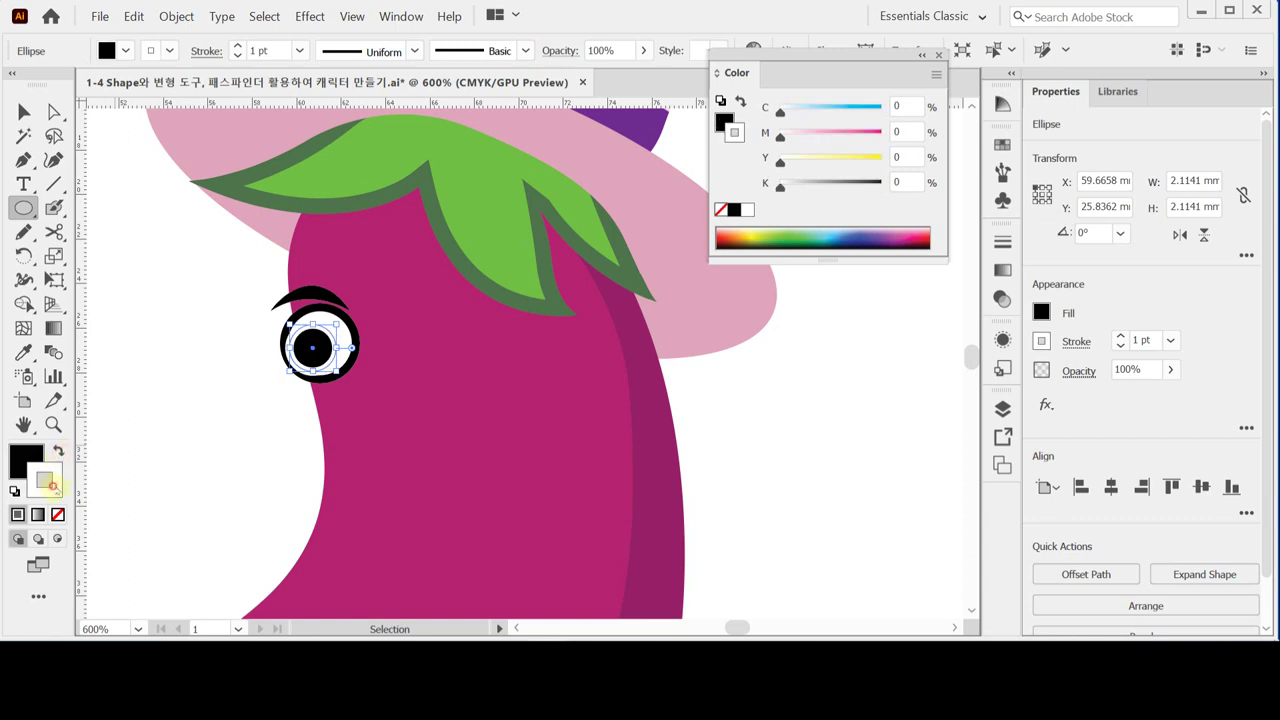
{"action": "left_click", "coordinate": [58, 514]}
{"action": "left_click", "coordinate": [254, 391], "text": "ctrl"}
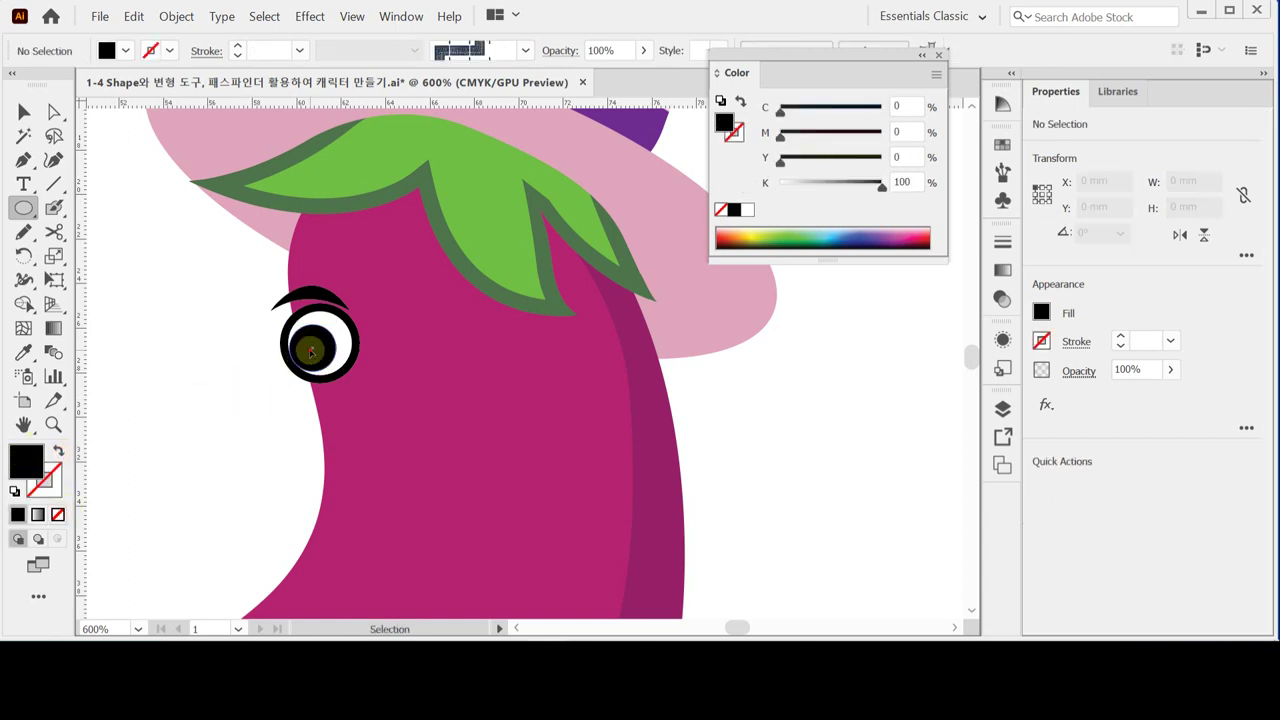
{"action": "left_click_drag", "start_coordinate": [310, 348], "coordinate": [303, 337]}
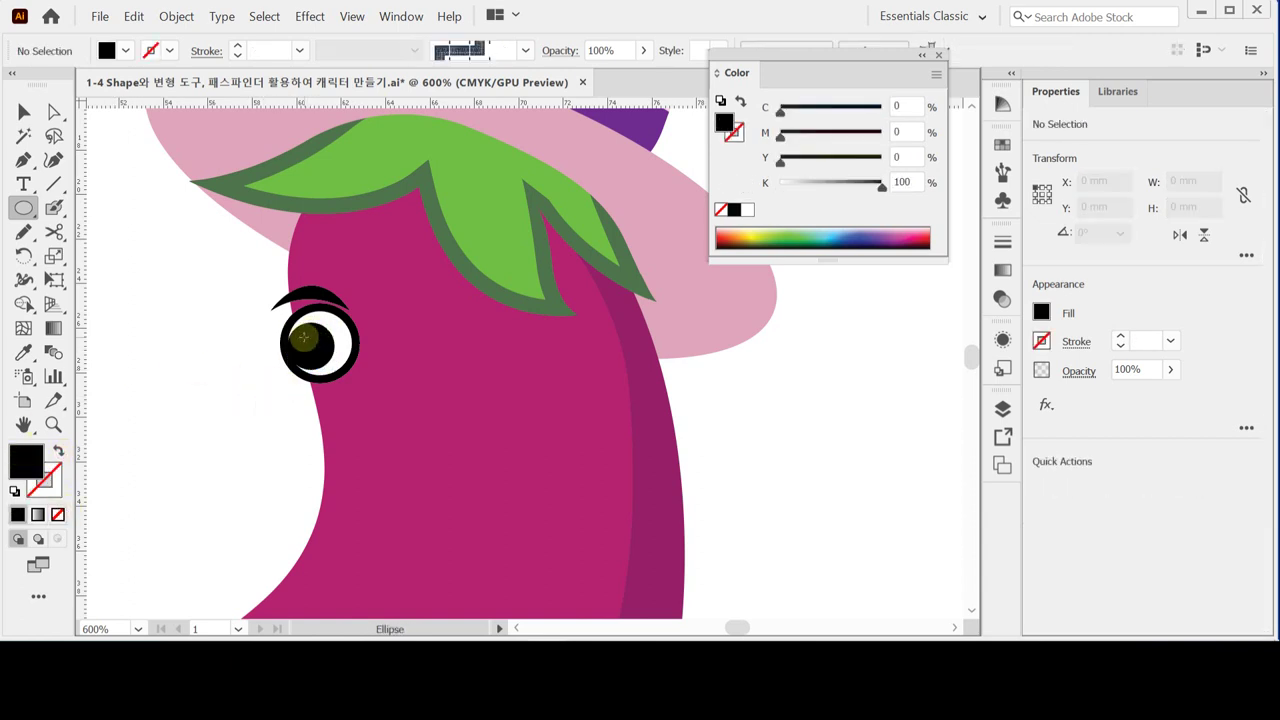
{"action": "key", "text": "ctrl+z"}
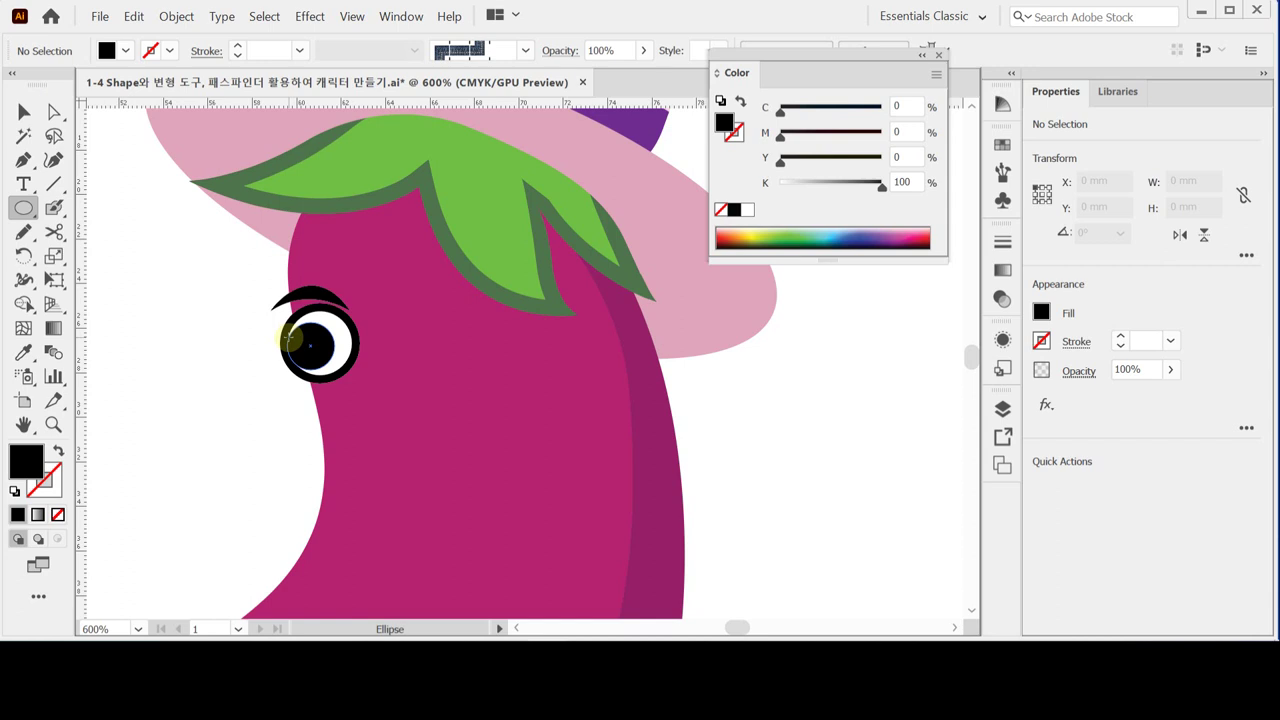
Draw a white, strokeless ellipse about 0.5 by 1 mm on the pupil's left side as a highlight, nudge it slightly left, and deselect it.
{"action": "left_click_drag", "start_coordinate": [295, 340], "coordinate": [302, 353]}
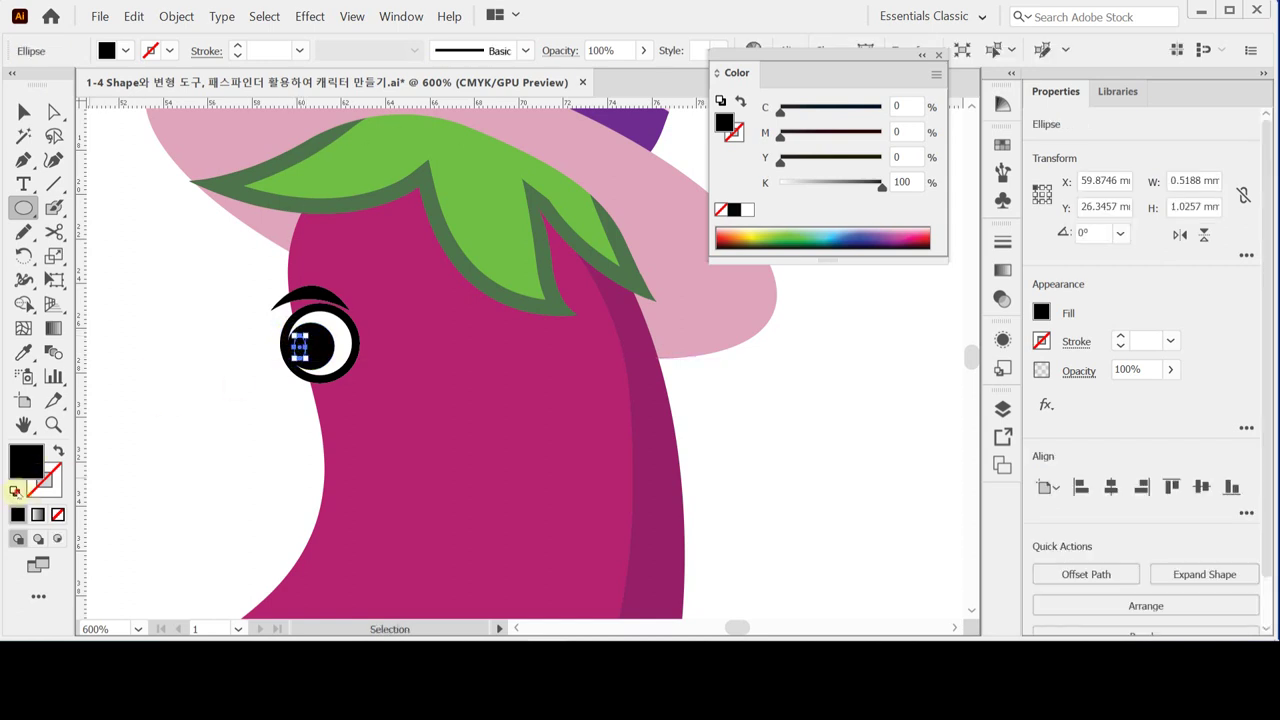
{"action": "left_click", "coordinate": [14, 490]}
{"action": "left_click", "coordinate": [45, 480]}
{"action": "left_click", "coordinate": [58, 514]}
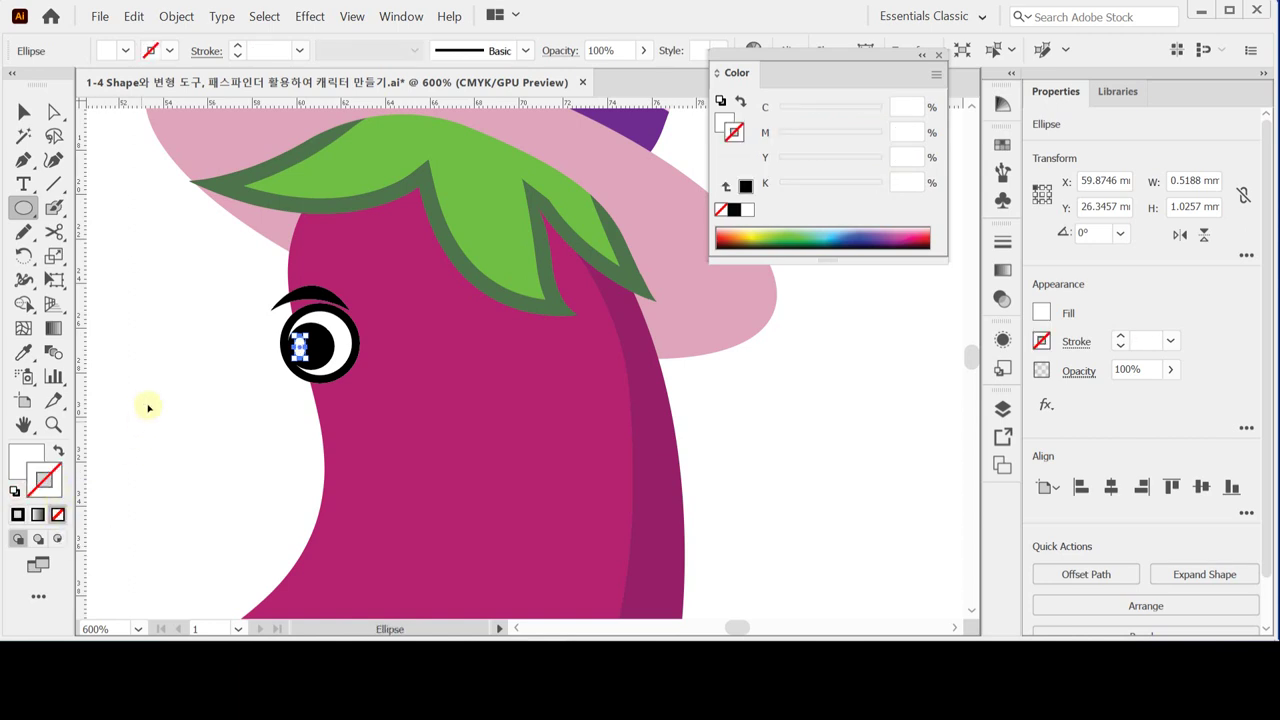
{"action": "left_click", "coordinate": [260, 343], "text": "ctrl"}
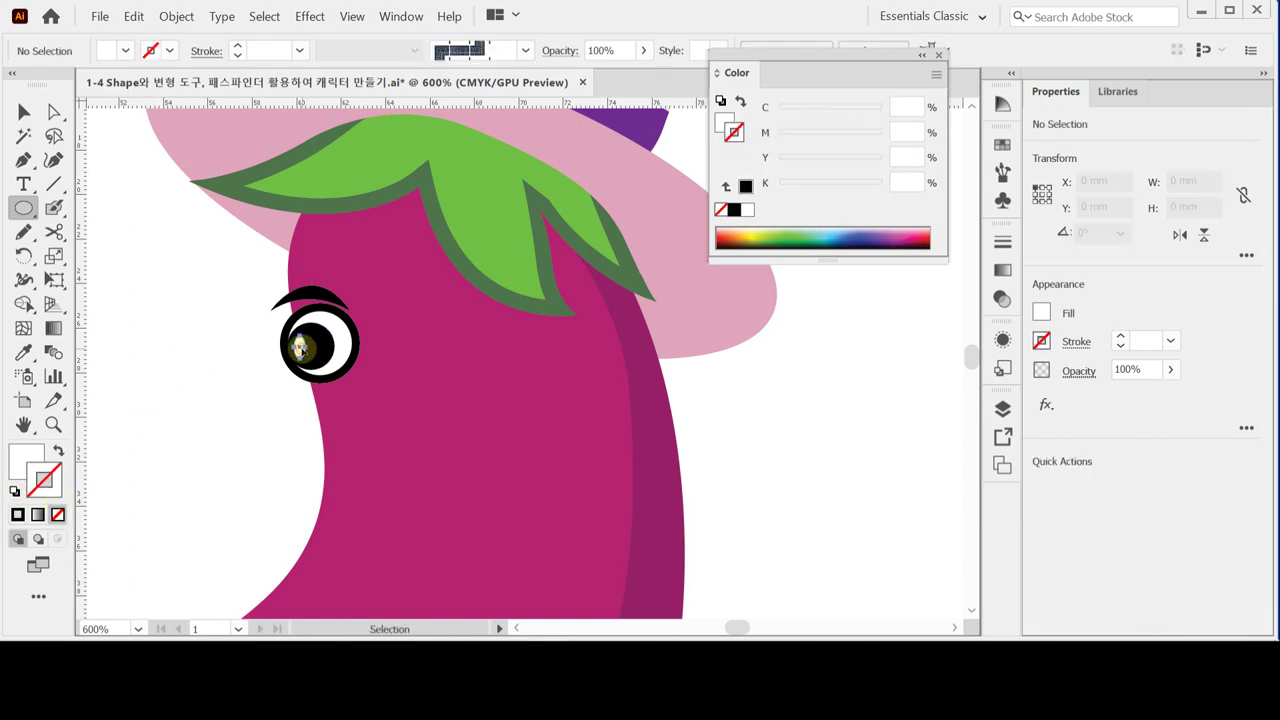
{"action": "left_click", "coordinate": [299, 346], "text": "ctrl"}
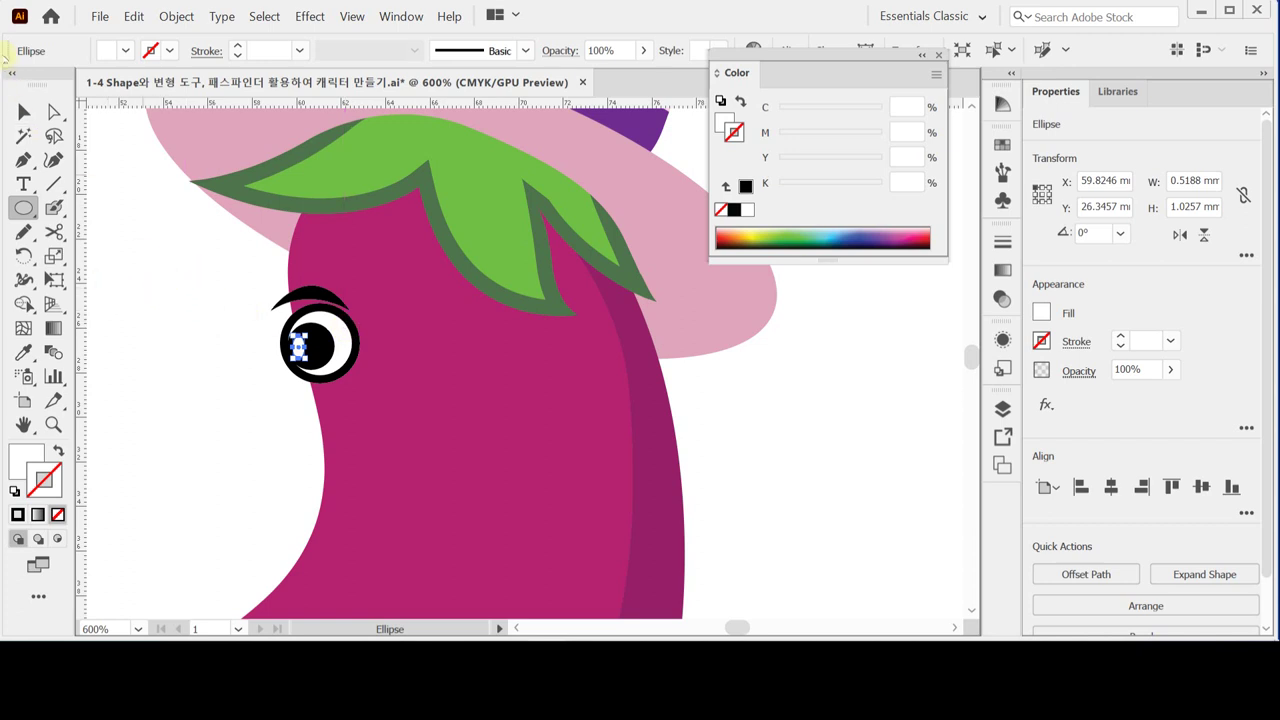
{"action": "left_click", "coordinate": [25, 113]}
{"action": "left_click", "coordinate": [203, 331]}
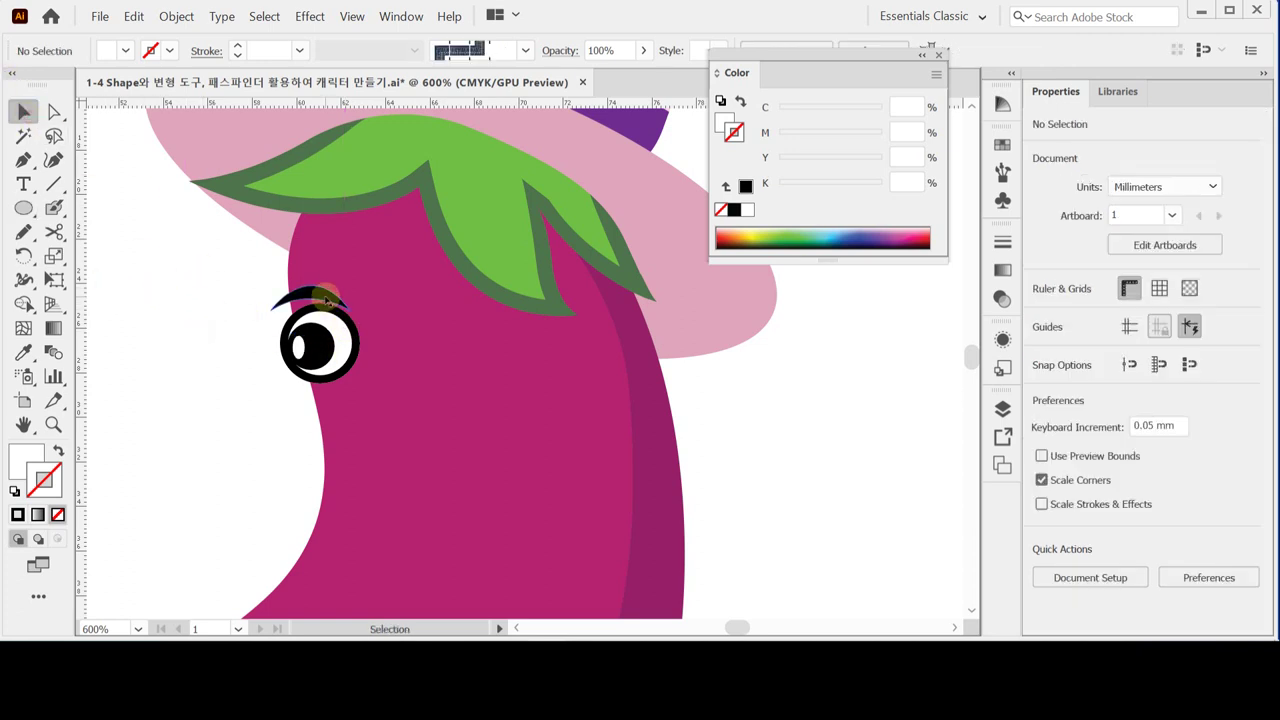
Move the eyebrow slightly up from the eye, to Y about 23.9 mm, and deselect everything.
{"action": "left_click", "coordinate": [325, 298]}
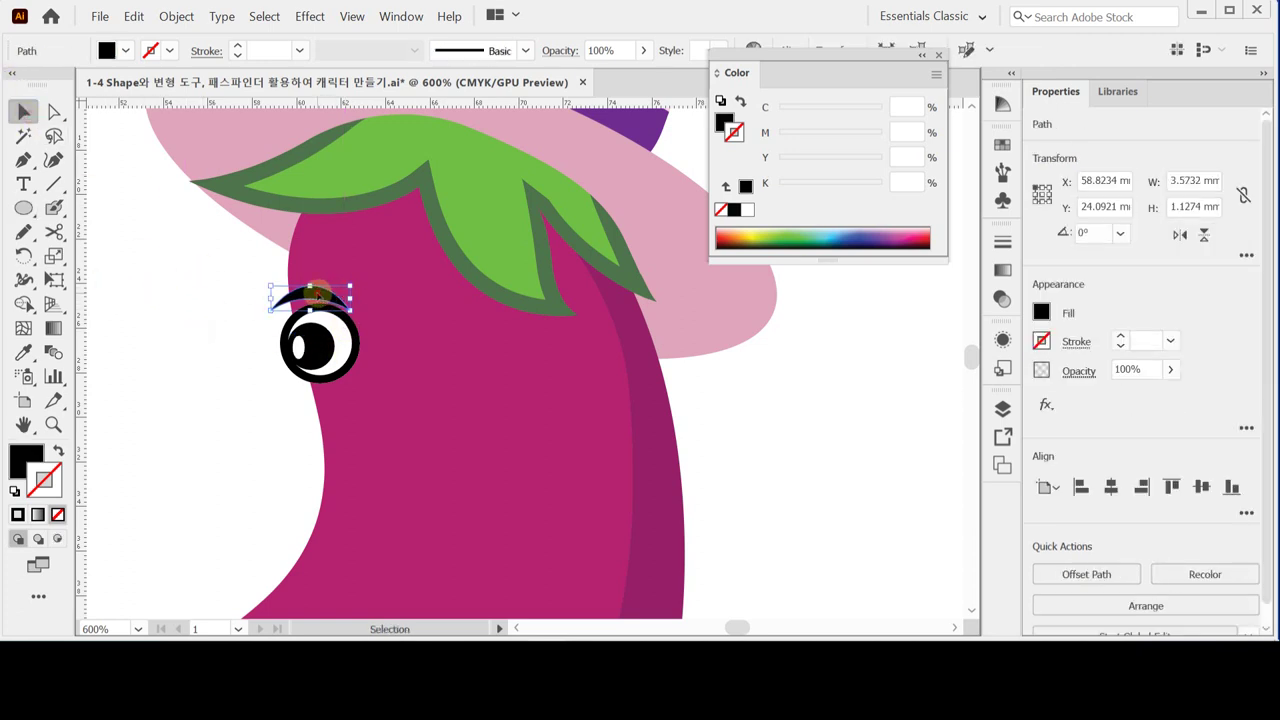
{"action": "left_click", "coordinate": [258, 273]}
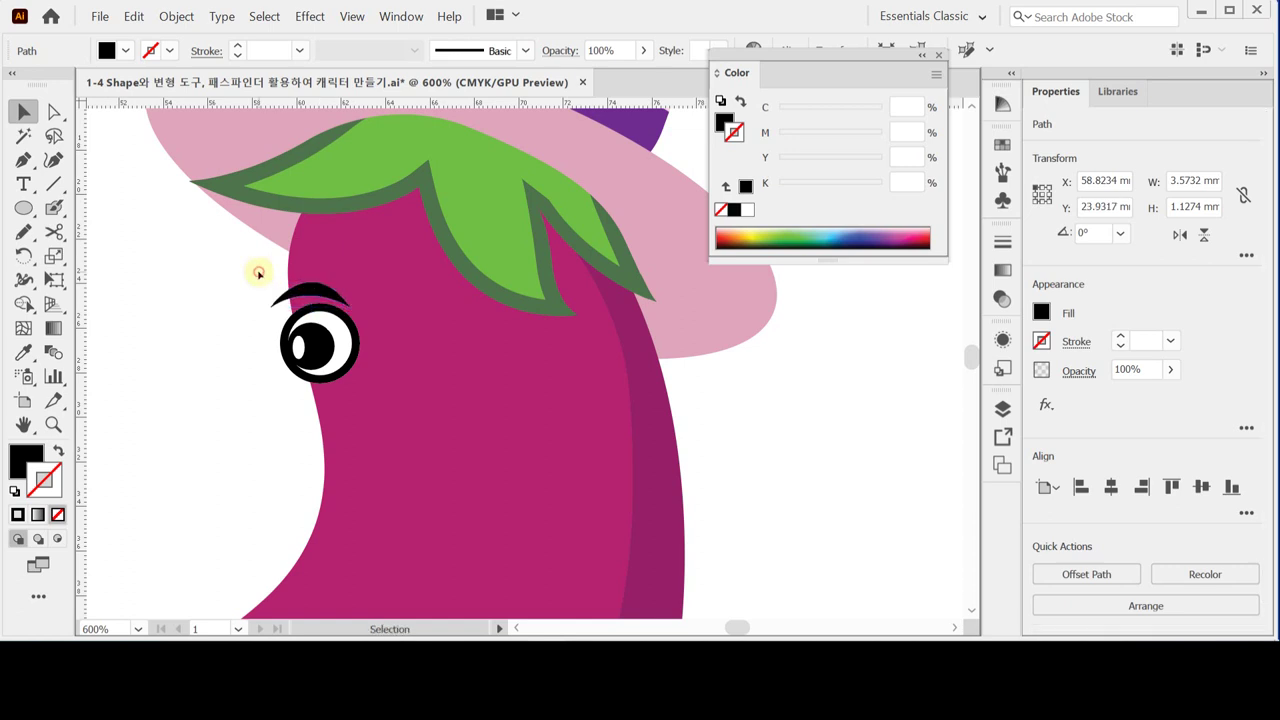
{"action": "left_click", "coordinate": [340, 366]}
{"action": "key", "text": "ctrl+minus"}
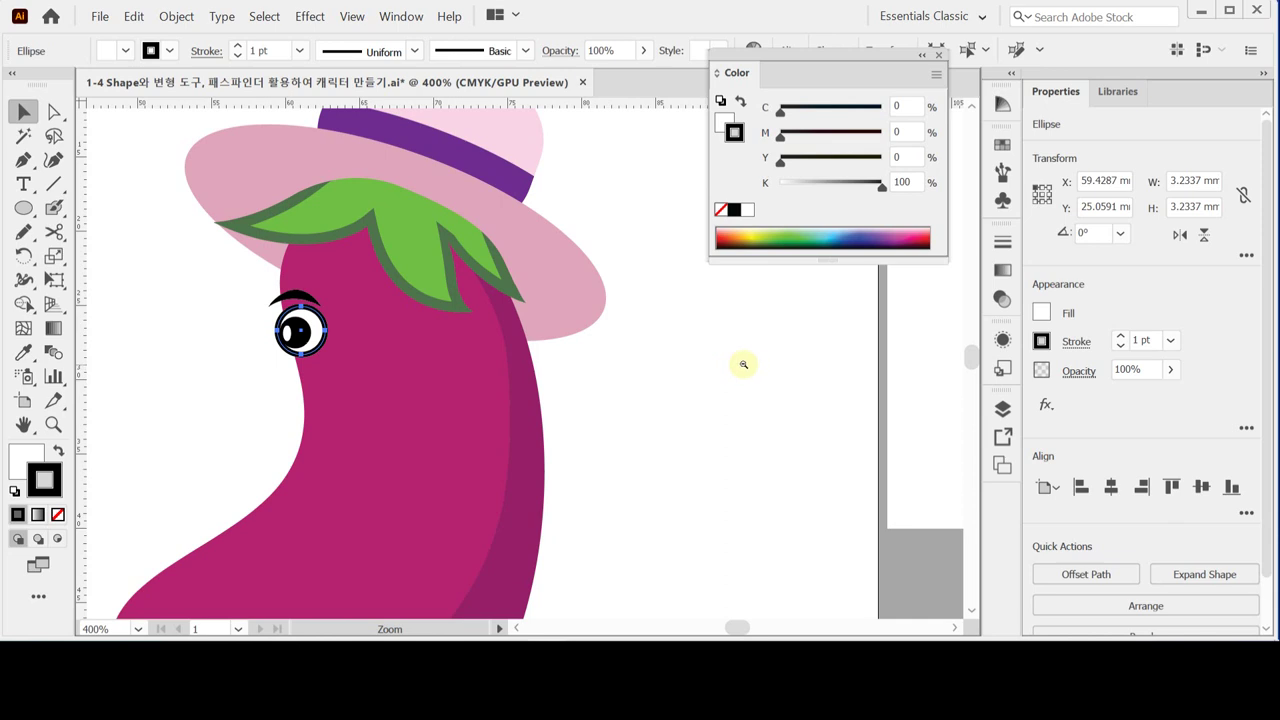
{"action": "left_click", "coordinate": [225, 316]}
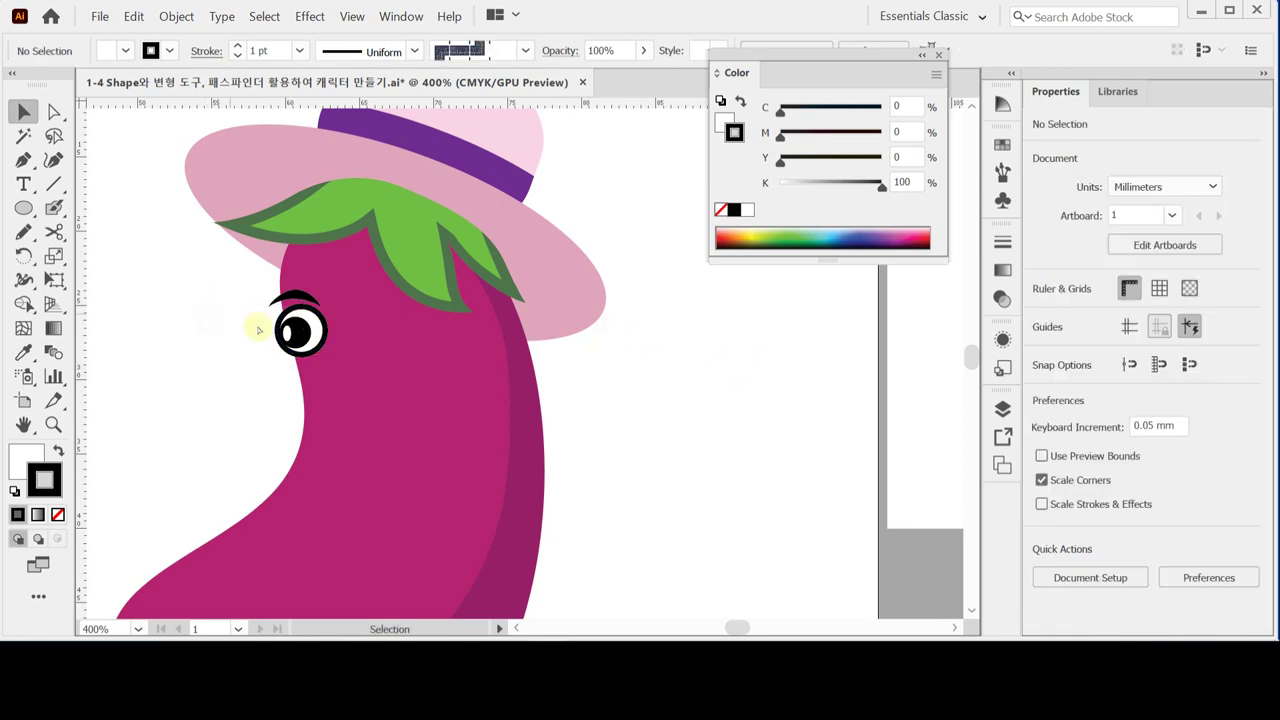
Rotate the pupil's white highlight slightly, to about 357.4°, deselect it, and save the document.
{"action": "left_click", "coordinate": [312, 351], "text": "ctrl"}
{"action": "key", "text": "space"}
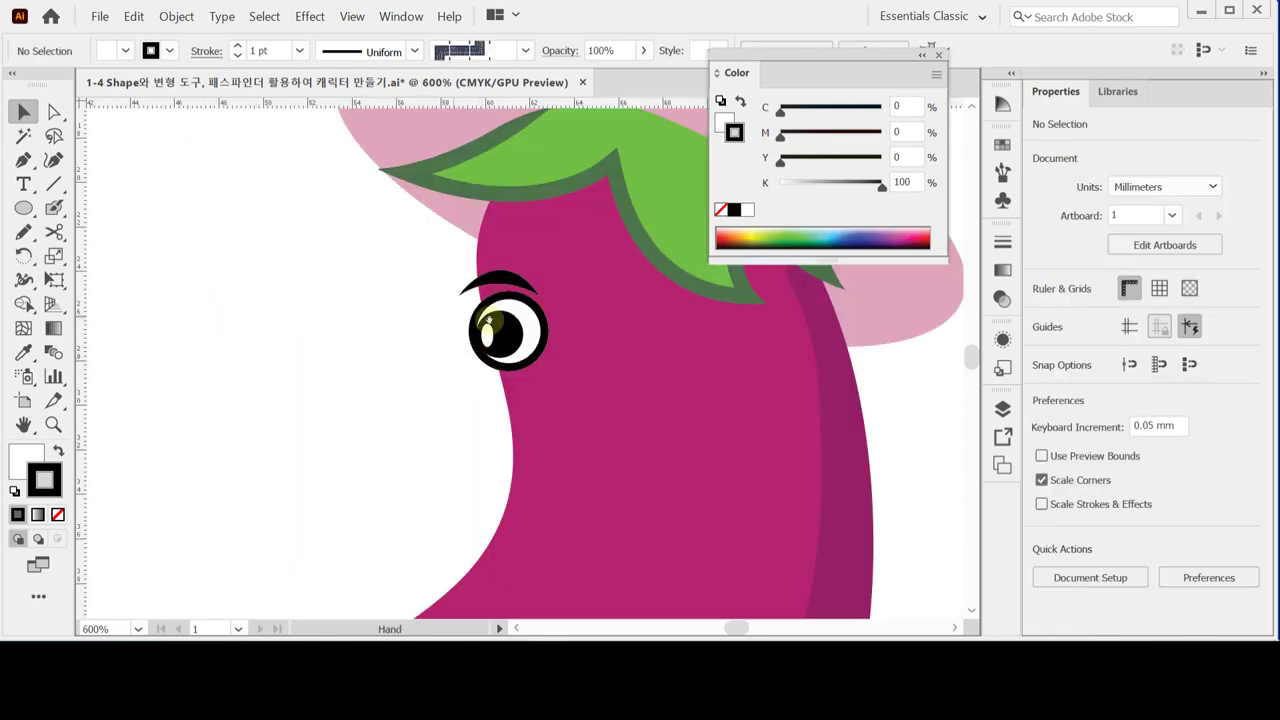
{"action": "left_click", "coordinate": [486, 338]}
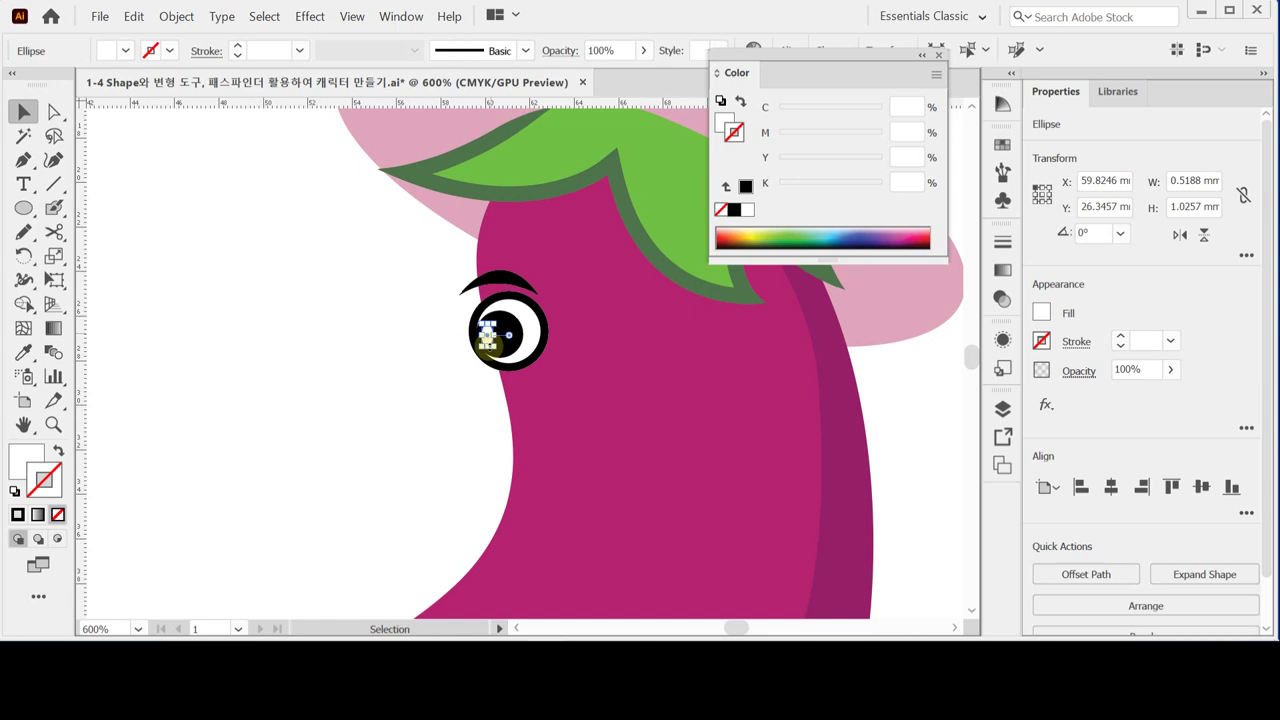
{"action": "left_click", "coordinate": [535, 365], "text": "ctrl"}
{"action": "left_click", "coordinate": [535, 365], "text": "ctrl"}
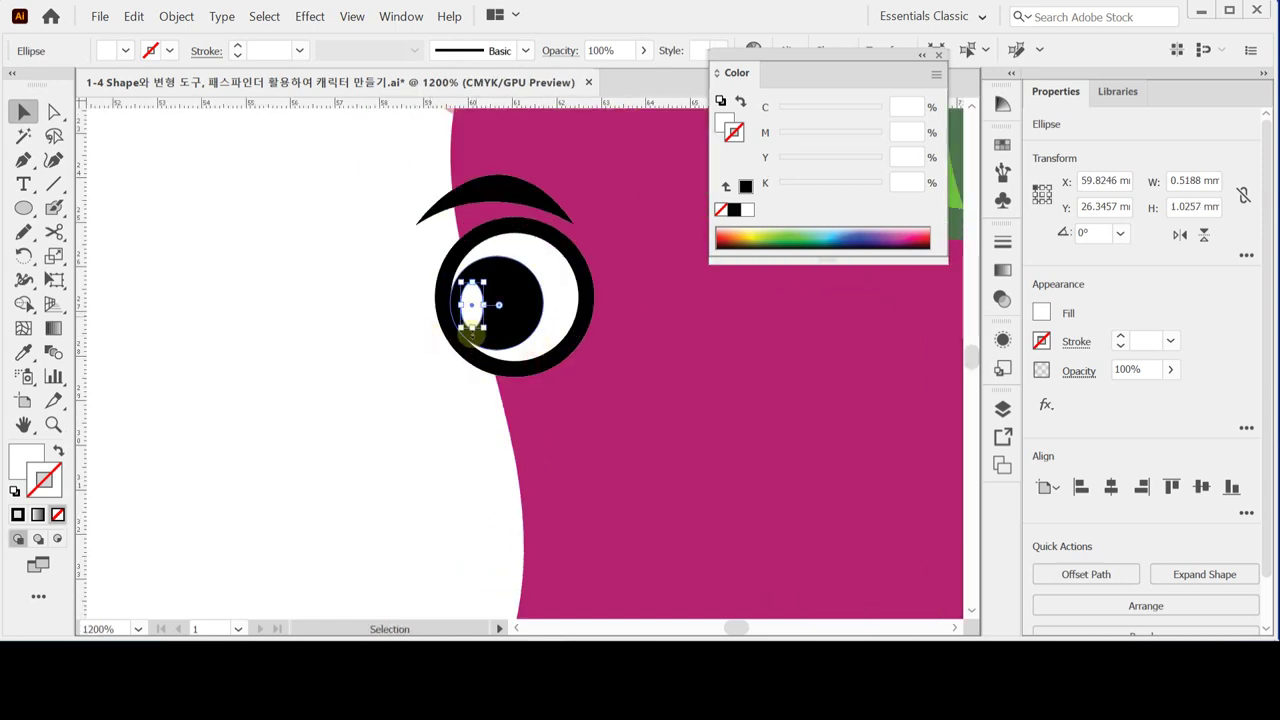
{"action": "mouse_move", "coordinate": [470, 330]}
{"action": "left_mouse_down"}
{"action": "mouse_move", "coordinate": [470, 318]}
{"action": "mouse_move", "coordinate": [478, 332]}
{"action": "left_mouse_up"}
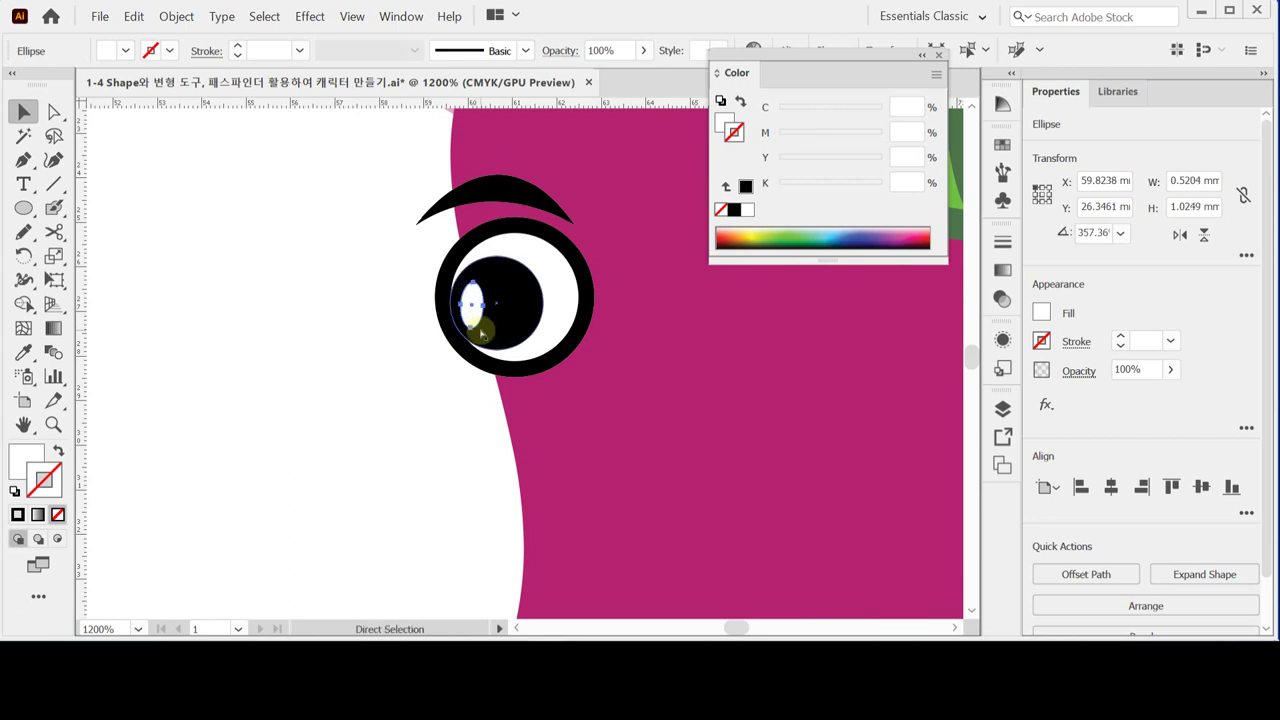
{"action": "left_click", "coordinate": [498, 343], "text": "ctrl"}
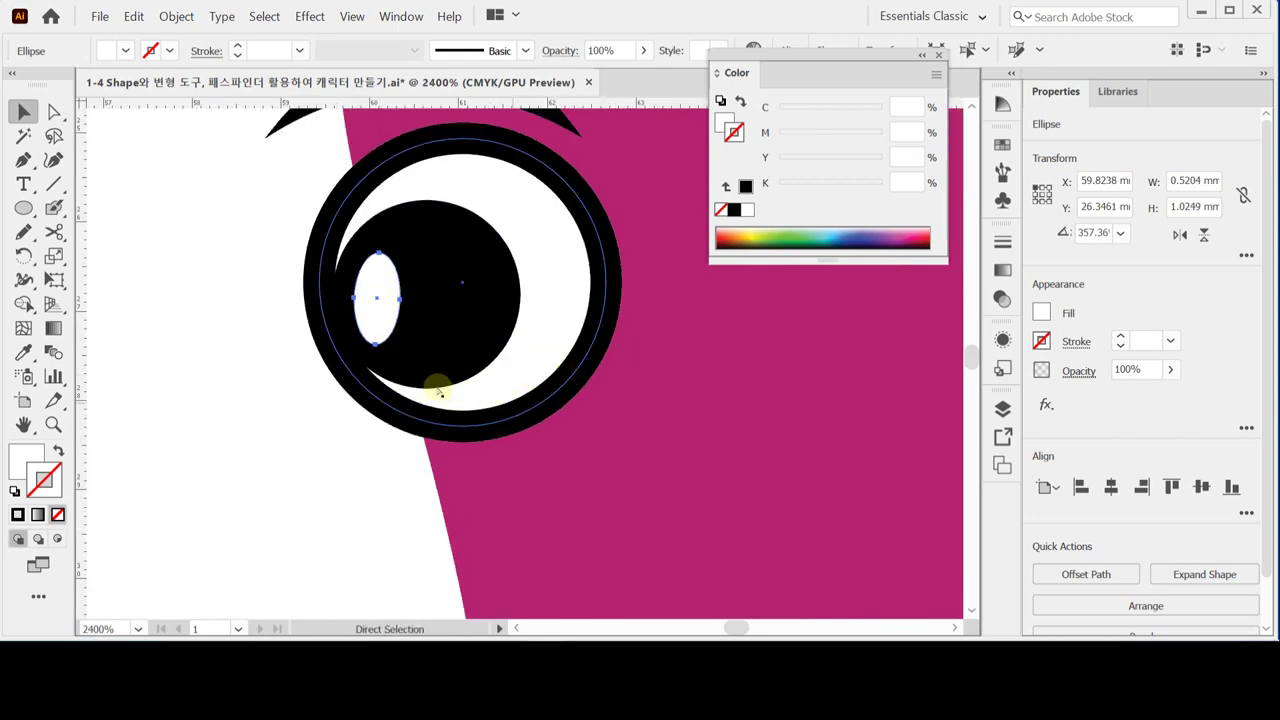
{"action": "left_click", "coordinate": [219, 329]}
Shorten the pupil's white highlight to about 0.9 mm high.
{"action": "left_click", "coordinate": [374, 340]}
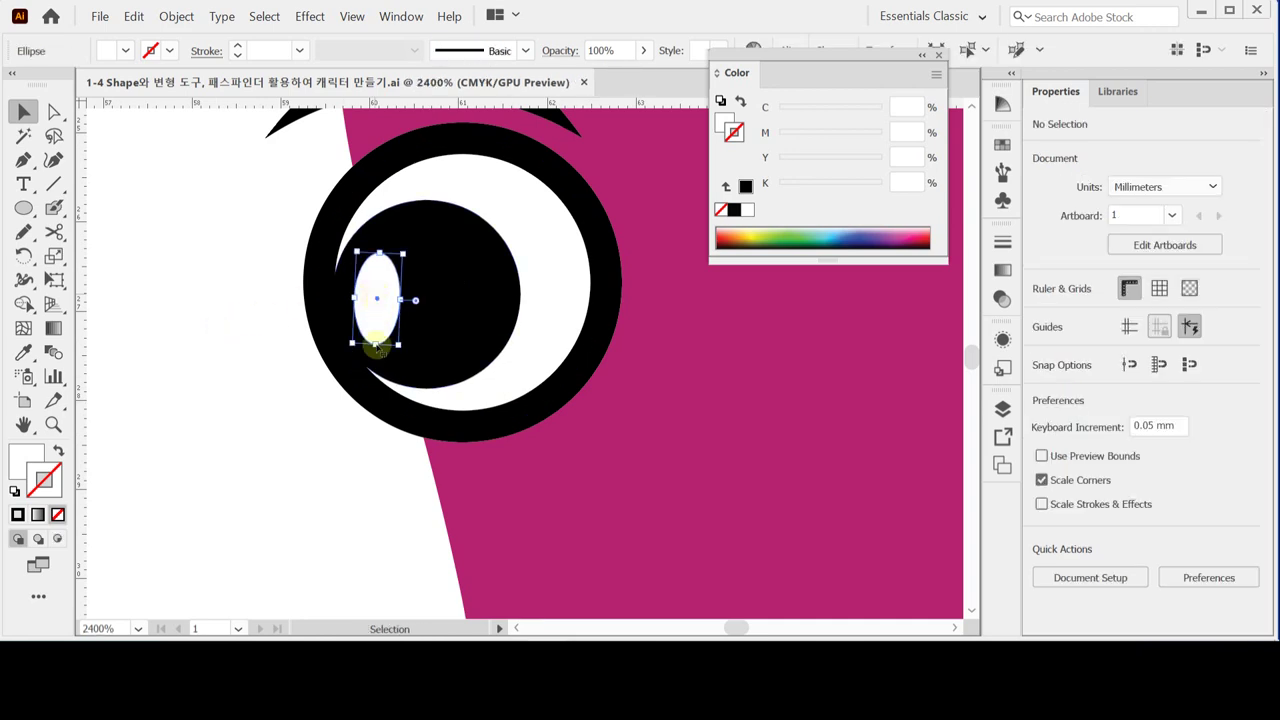
{"action": "left_click_drag", "start_coordinate": [374, 343], "coordinate": [376, 312]}
{"action": "left_click", "coordinate": [394, 326], "text": "ctrl+alt"}
{"action": "left_click", "coordinate": [623, 366], "text": "ctrl+alt"}
{"action": "left_click", "coordinate": [386, 371], "text": "ctrl+alt"}
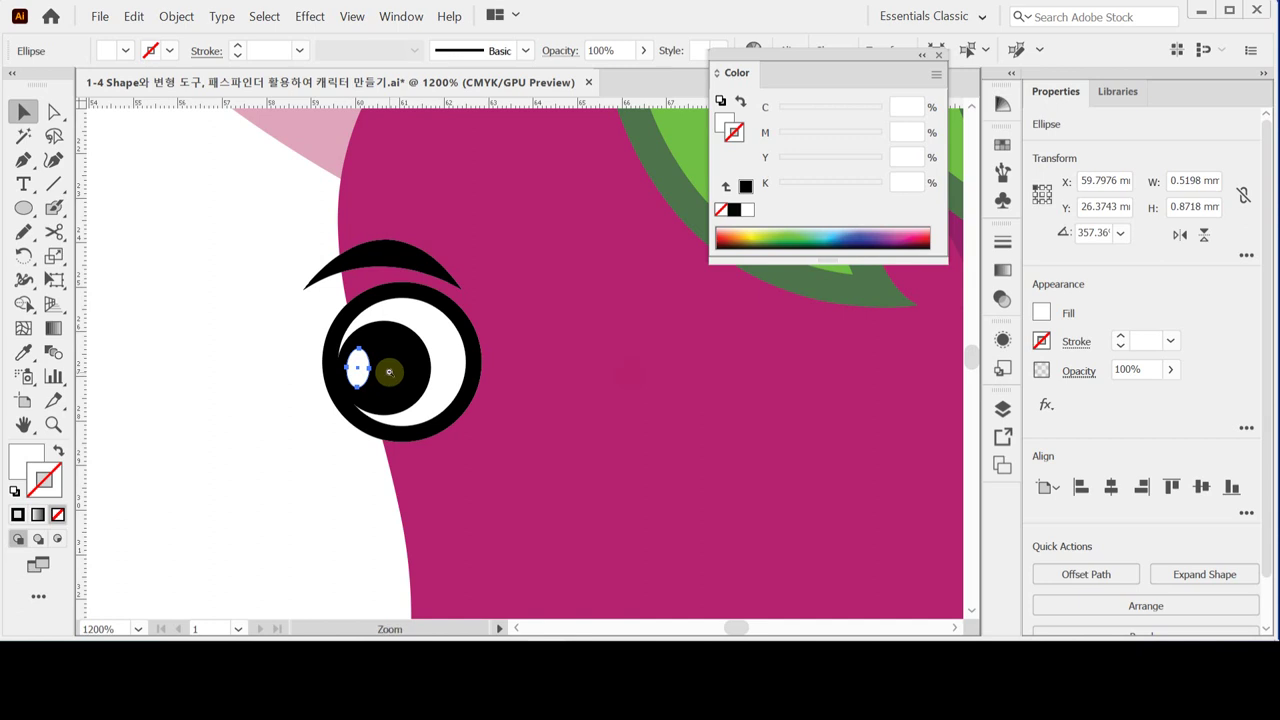
Shift the pupil and its white highlight slightly toward the left edge of the eye.
{"action": "left_click", "coordinate": [520, 390], "text": "ctrl+alt"}
{"action": "left_click_drag", "start_coordinate": [514, 364], "coordinate": [500, 360]}
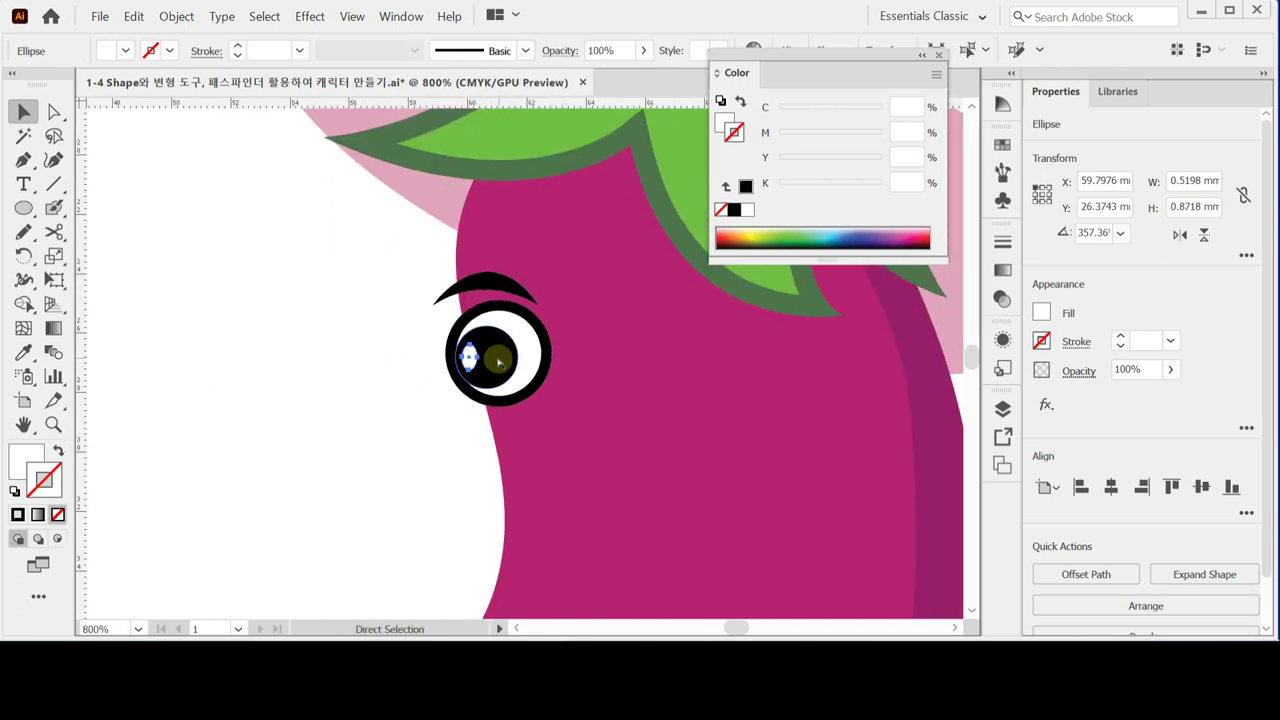
{"action": "left_click", "coordinate": [497, 362], "text": "shift"}
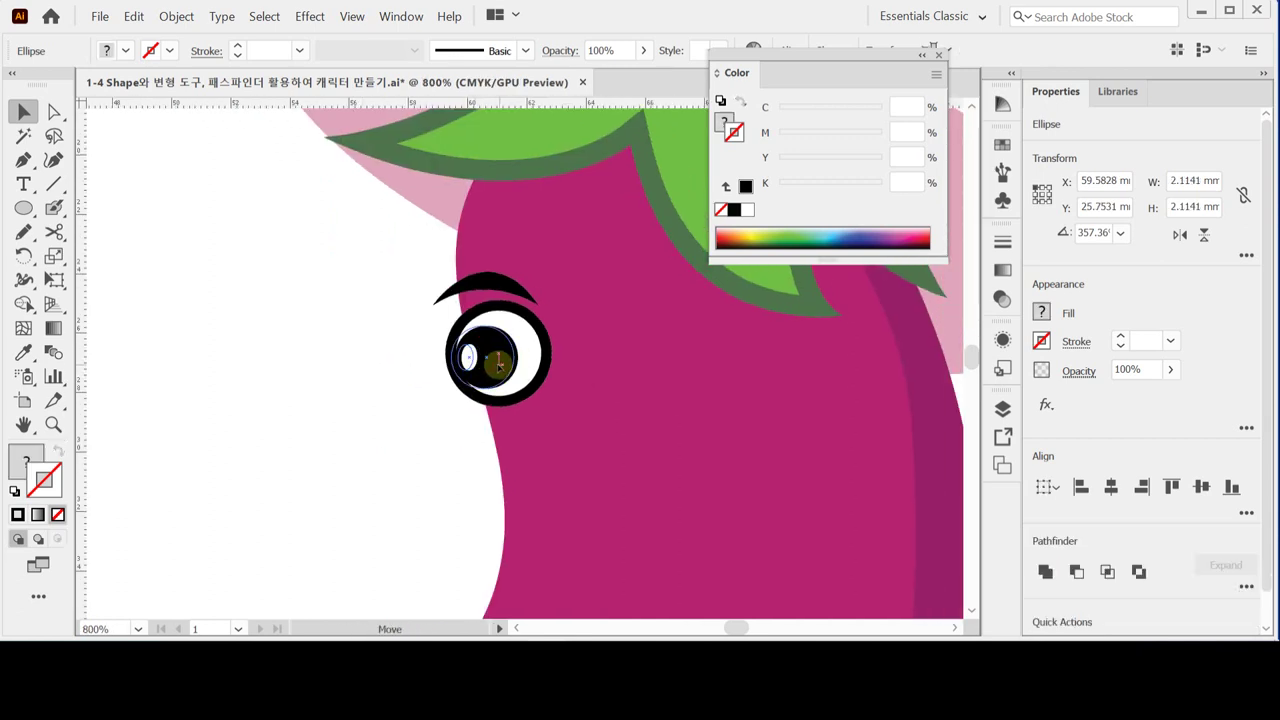
{"action": "left_click", "coordinate": [443, 426]}
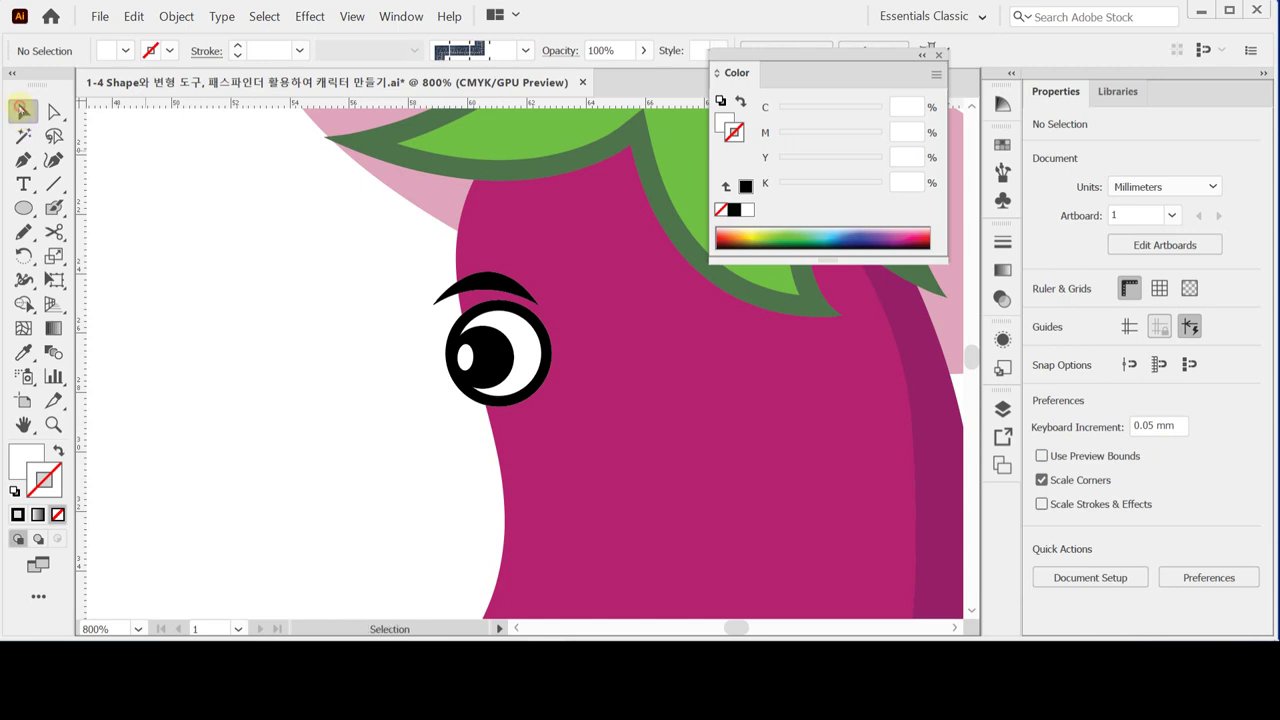
Select the eyebrow and all parts of the eye, and enlarge them together to about 4.56 by 5.18 mm.
{"action": "left_click", "coordinate": [440, 292]}
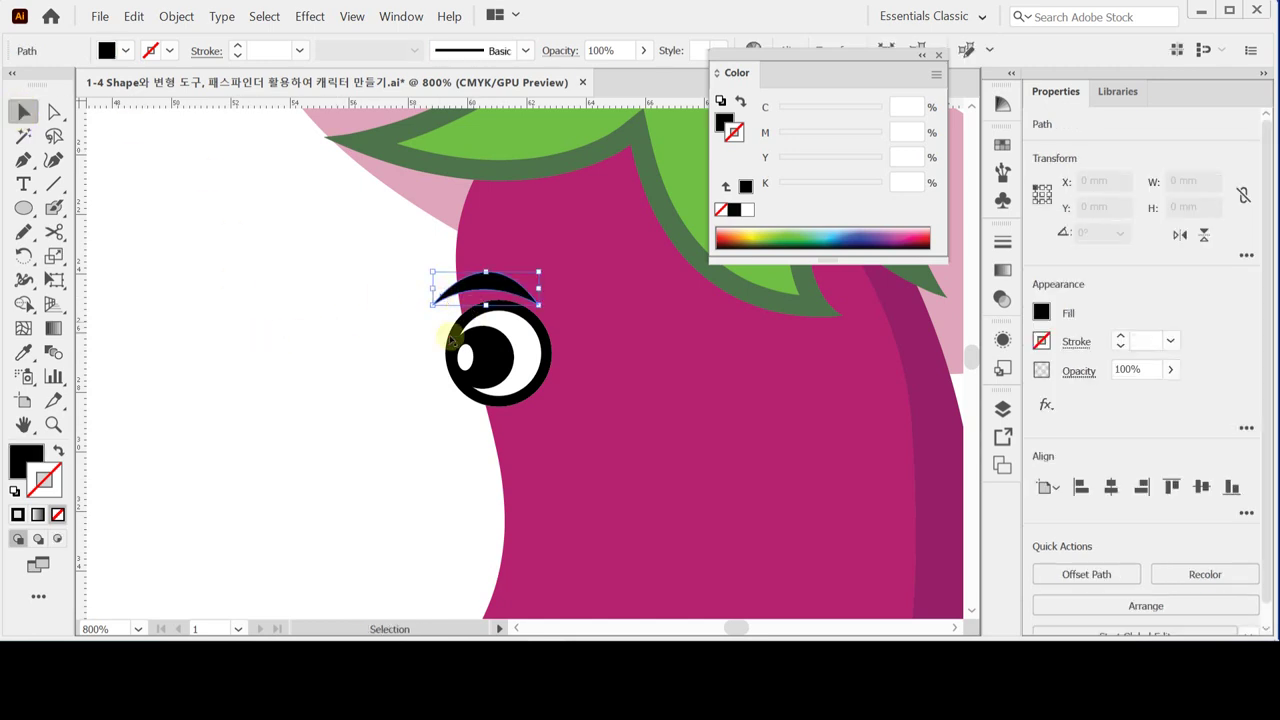
{"action": "left_click", "coordinate": [533, 327], "text": "shift"}
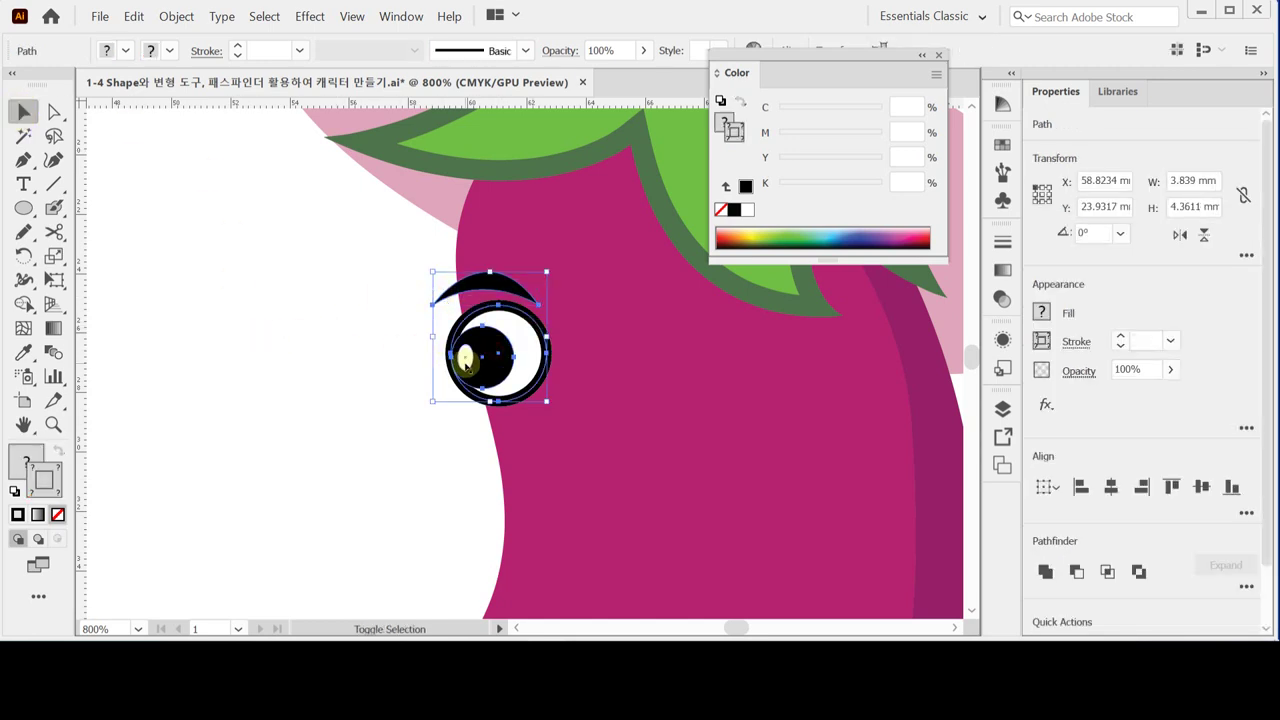
{"action": "left_click", "coordinate": [485, 343], "text": "shift"}
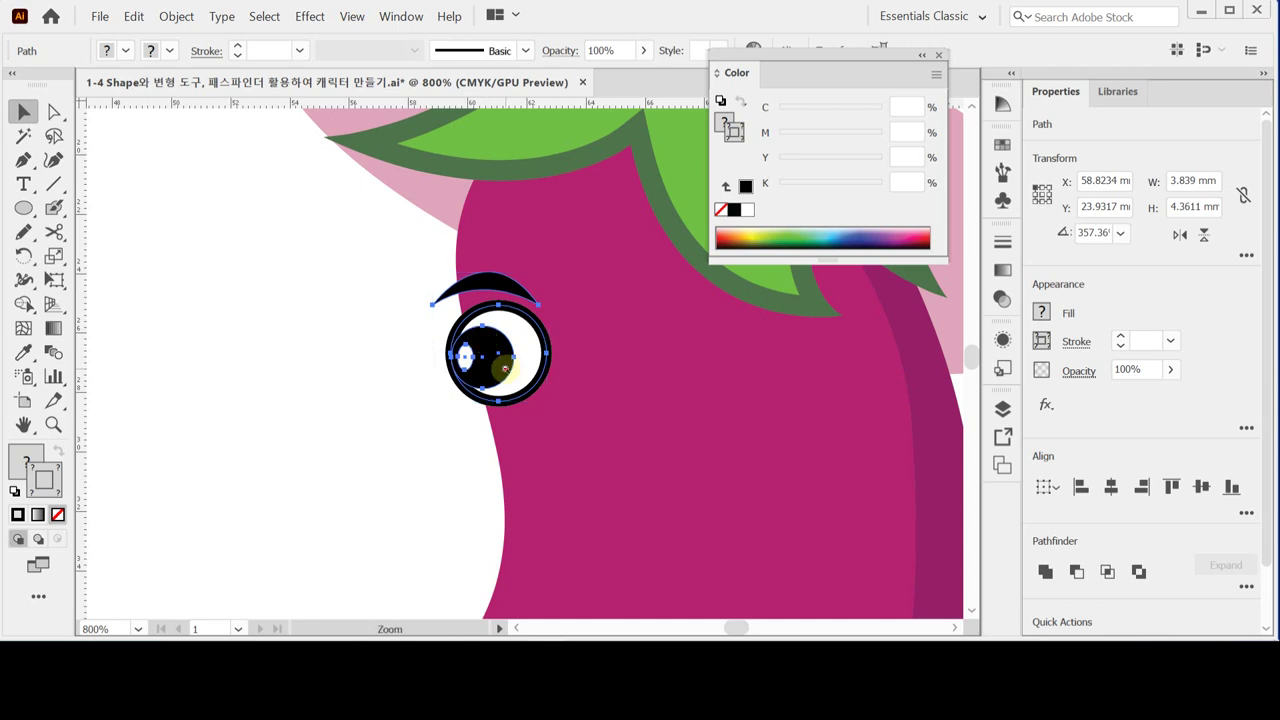
{"action": "left_click", "coordinate": [500, 355], "text": "ctrl+alt"}
{"action": "left_click", "coordinate": [520, 358], "text": "ctrl+alt"}
{"action": "left_click", "coordinate": [525, 358], "text": "ctrl+alt"}
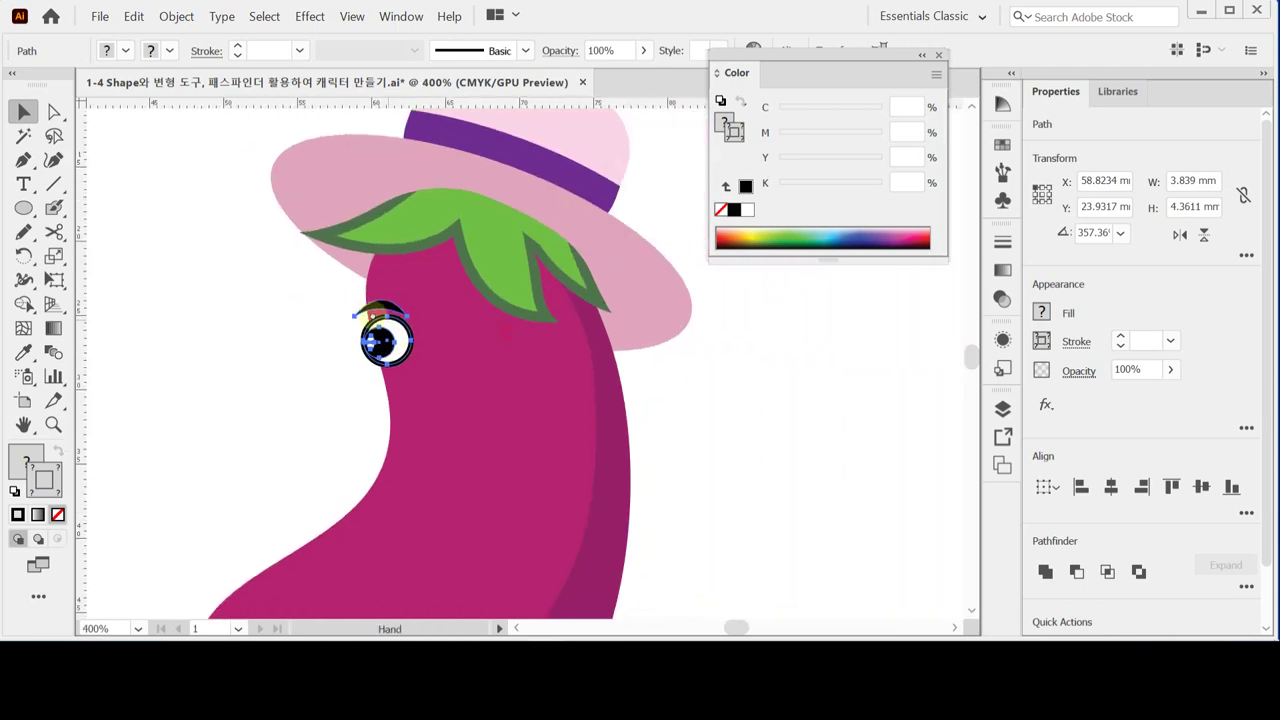
{"action": "left_click", "coordinate": [388, 341]}
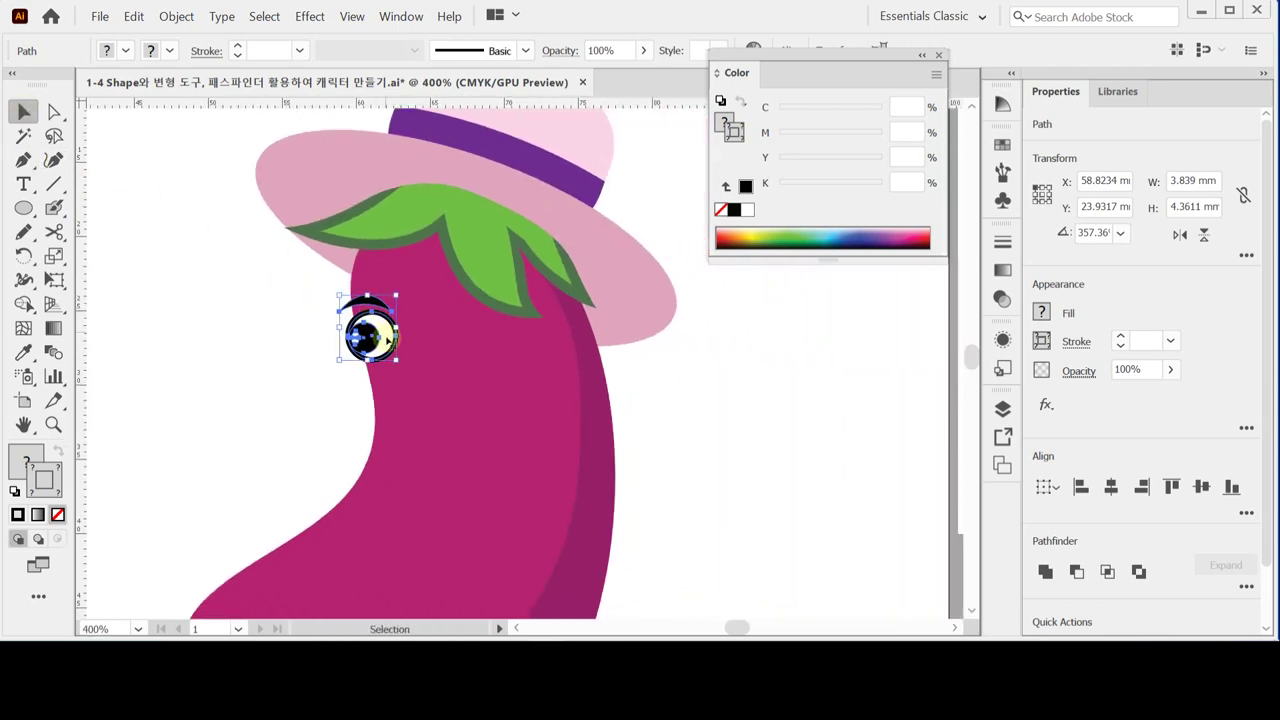
{"action": "left_click", "coordinate": [397, 357]}
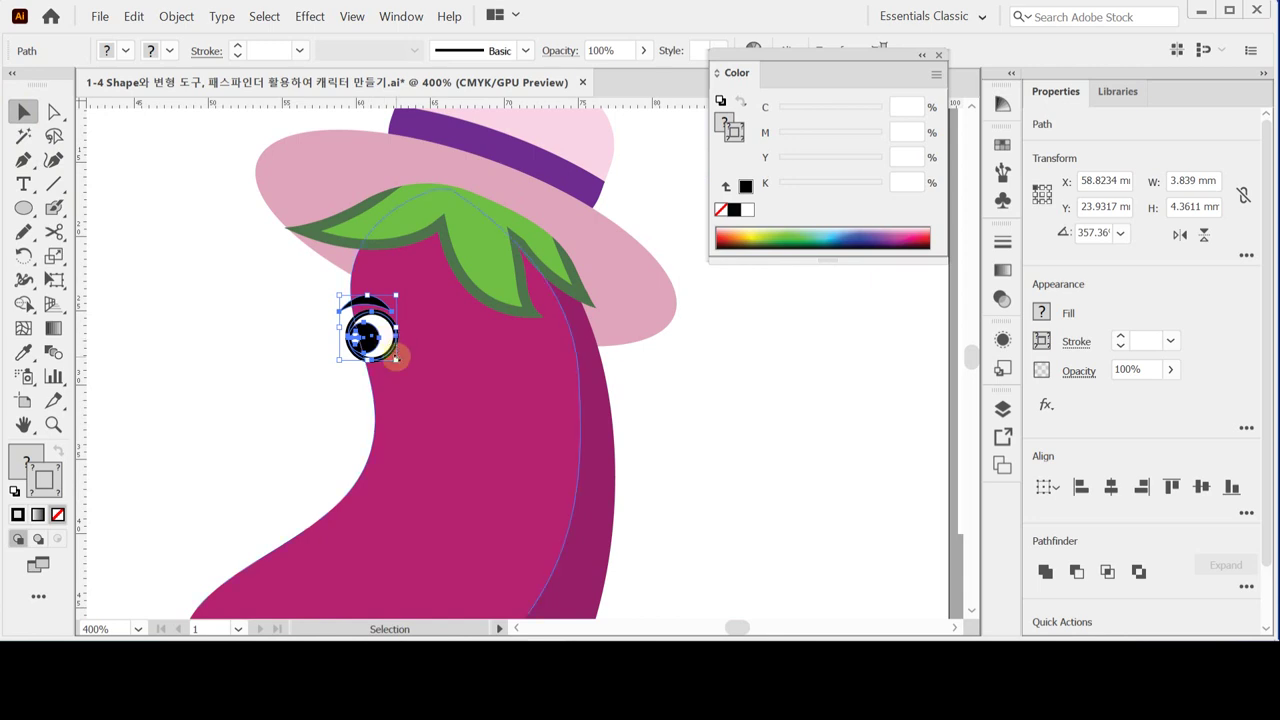
{"action": "mouse_move", "coordinate": [397, 357]}
{"action": "left_mouse_down"}
{"action": "mouse_move", "coordinate": [416, 371]}
{"action": "mouse_move", "coordinate": [397, 362]}
{"action": "left_mouse_up"}
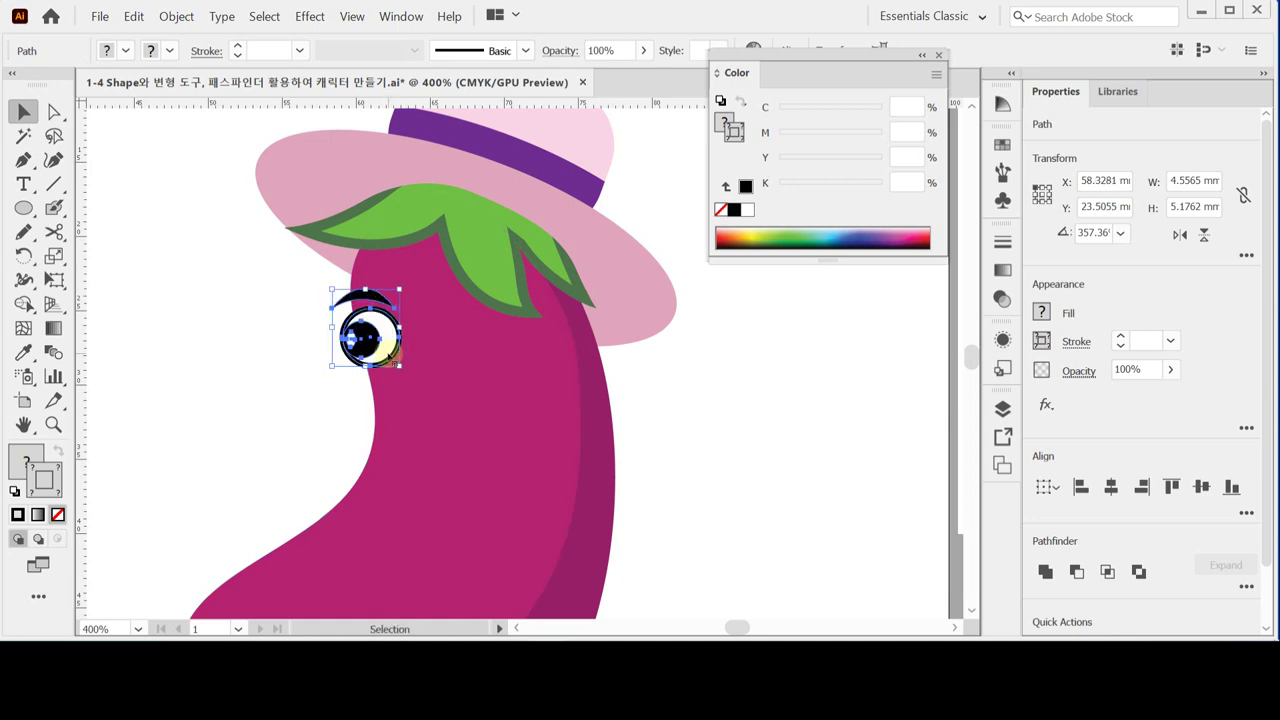
{"action": "left_click", "coordinate": [399, 366]}
Duplicate the eye and eyebrow onto the right side of the face, and shift the copied eyebrow slightly up and right.
{"action": "left_click_drag", "start_coordinate": [388, 340], "coordinate": [487, 366]}
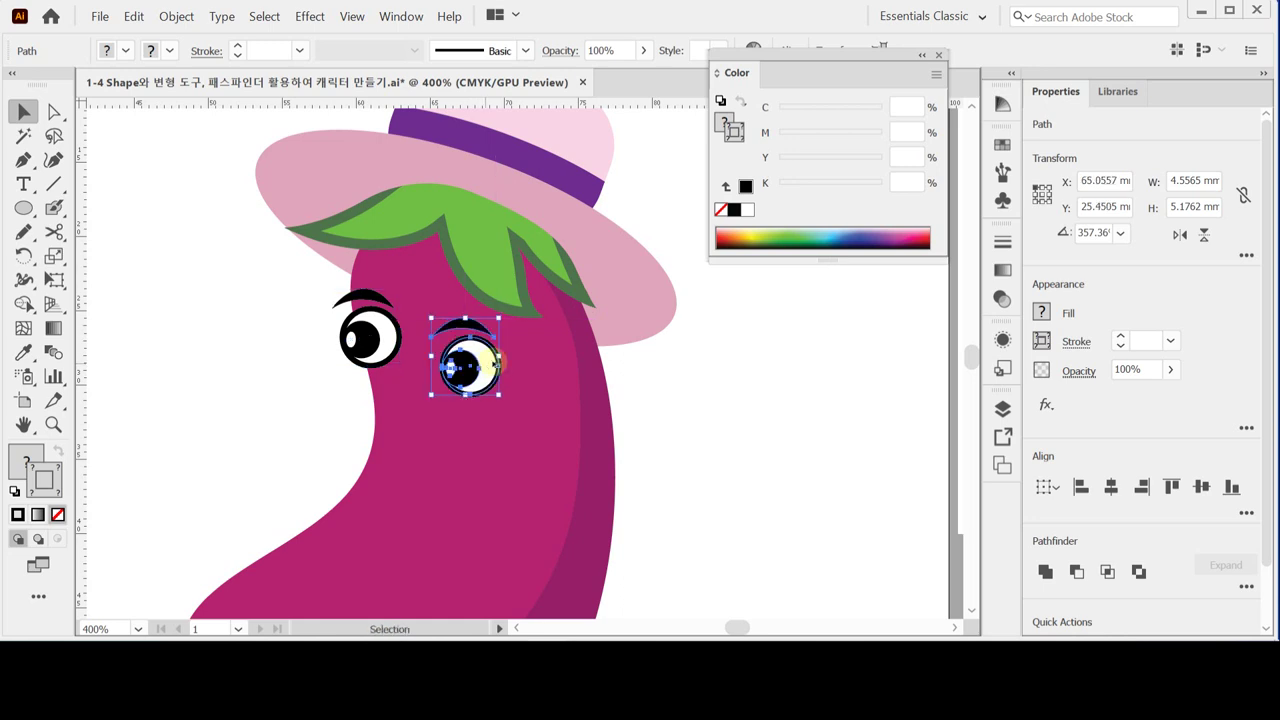
{"action": "left_click", "coordinate": [269, 337]}
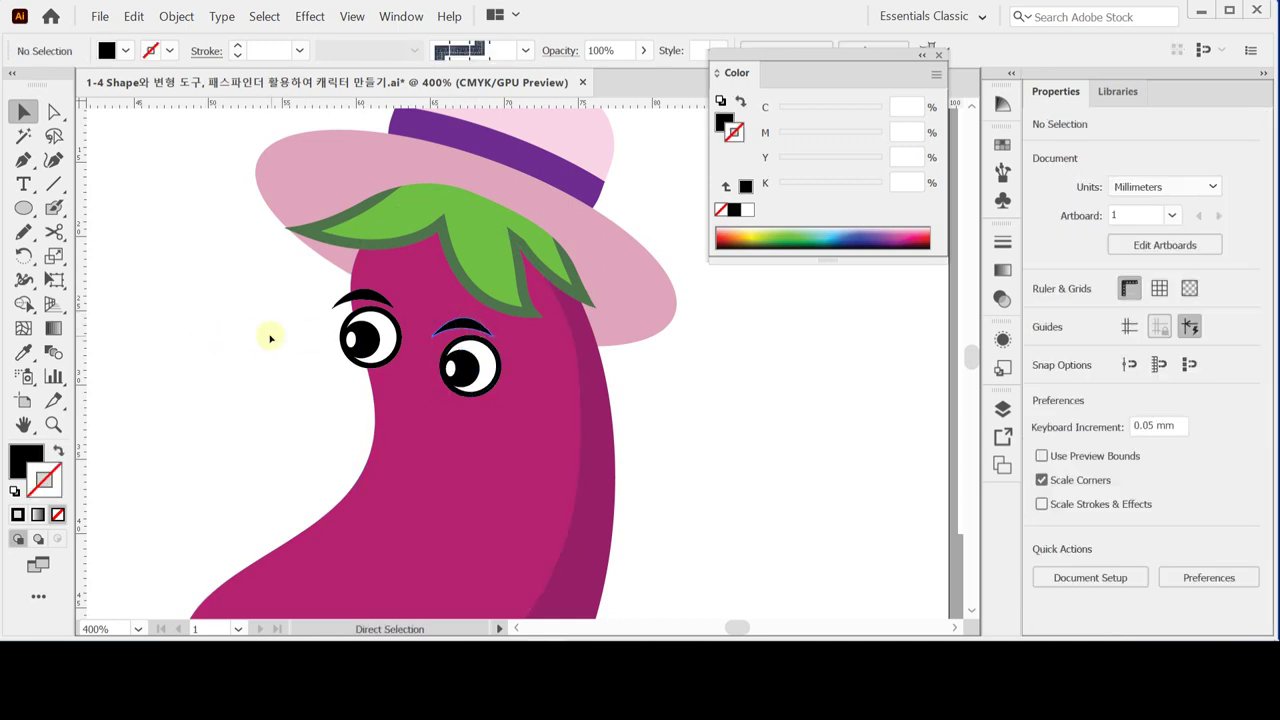
{"action": "left_click", "coordinate": [472, 325]}
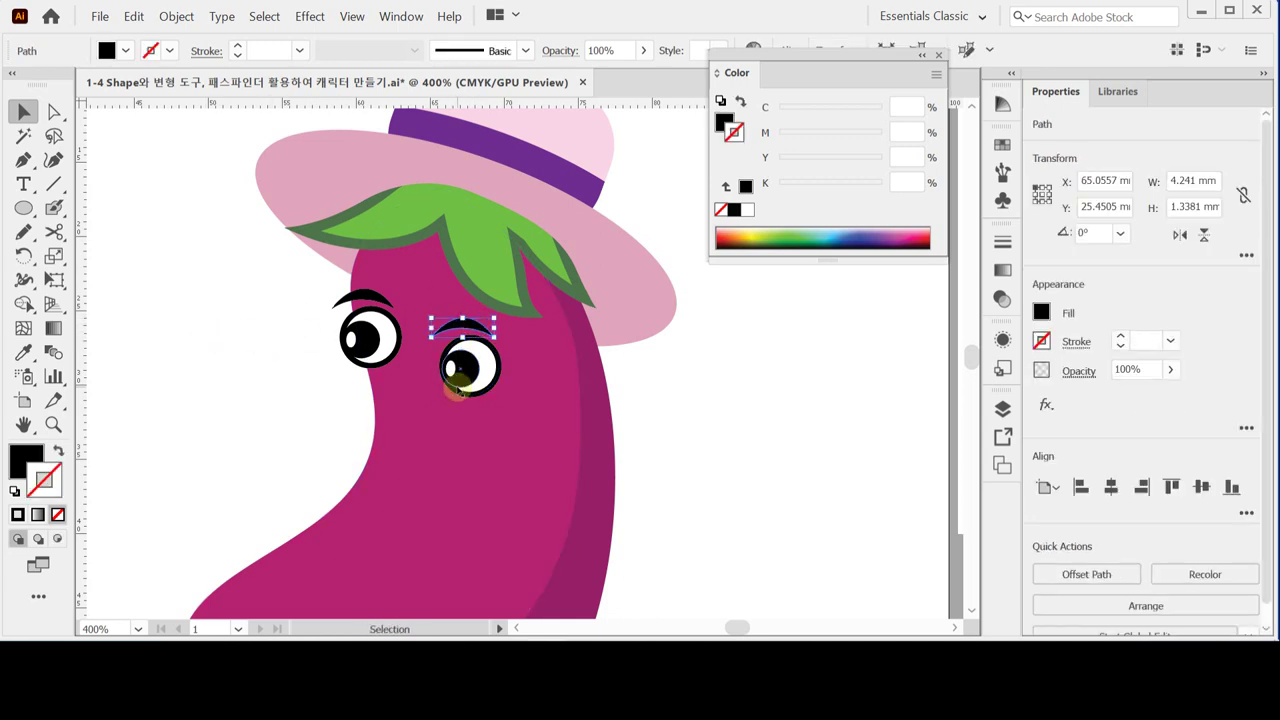
{"action": "left_click_drag", "start_coordinate": [477, 323], "coordinate": [488, 322]}
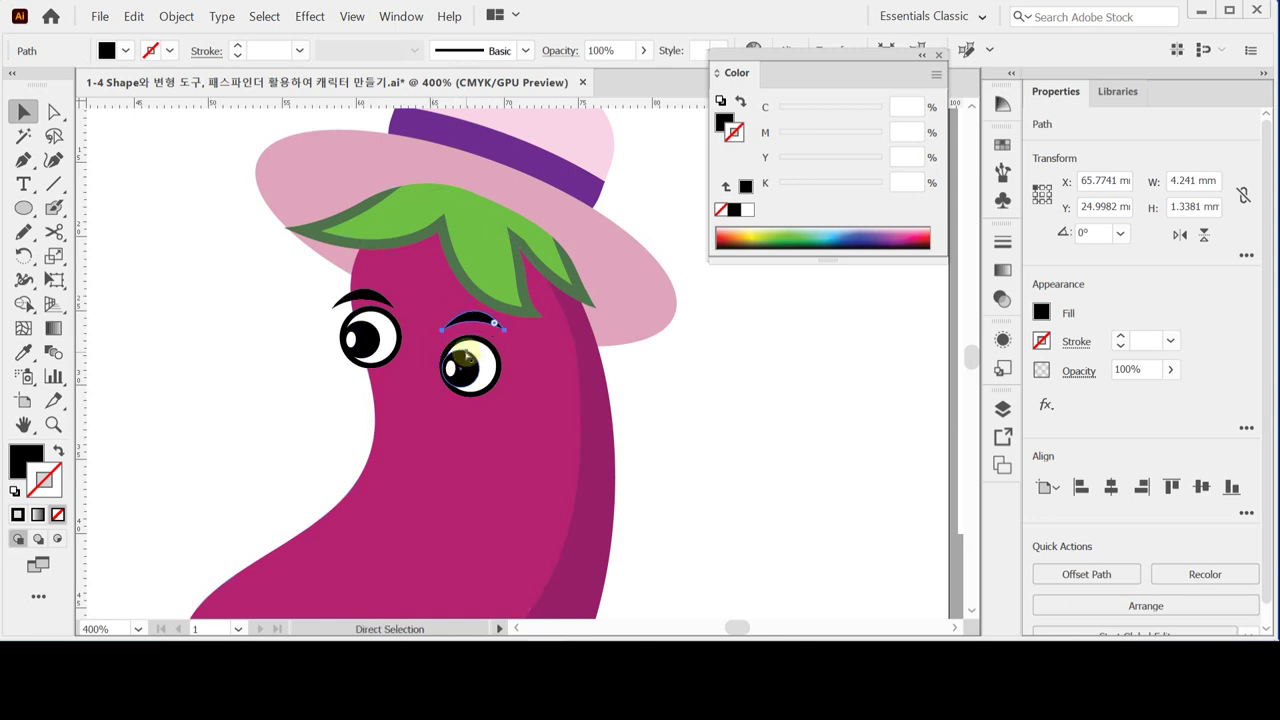
Select the whole second eye with its eyebrow in outline view and move it slightly right and down on the face.
{"action": "key", "text": "ctrl+y"}
{"action": "left_click_drag", "start_coordinate": [431, 407], "coordinate": [500, 356]}
{"action": "key", "text": "ctrl+y"}
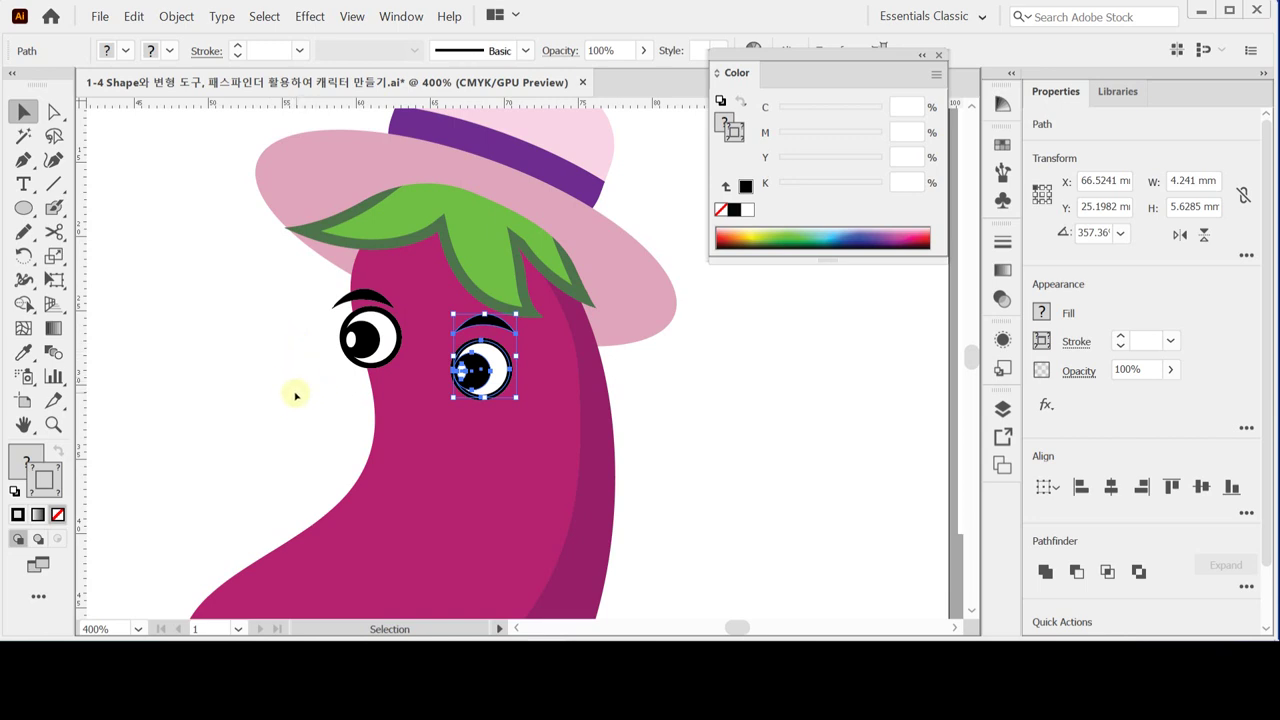
{"action": "key", "text": "Left"}
{"action": "key", "text": "Left"}
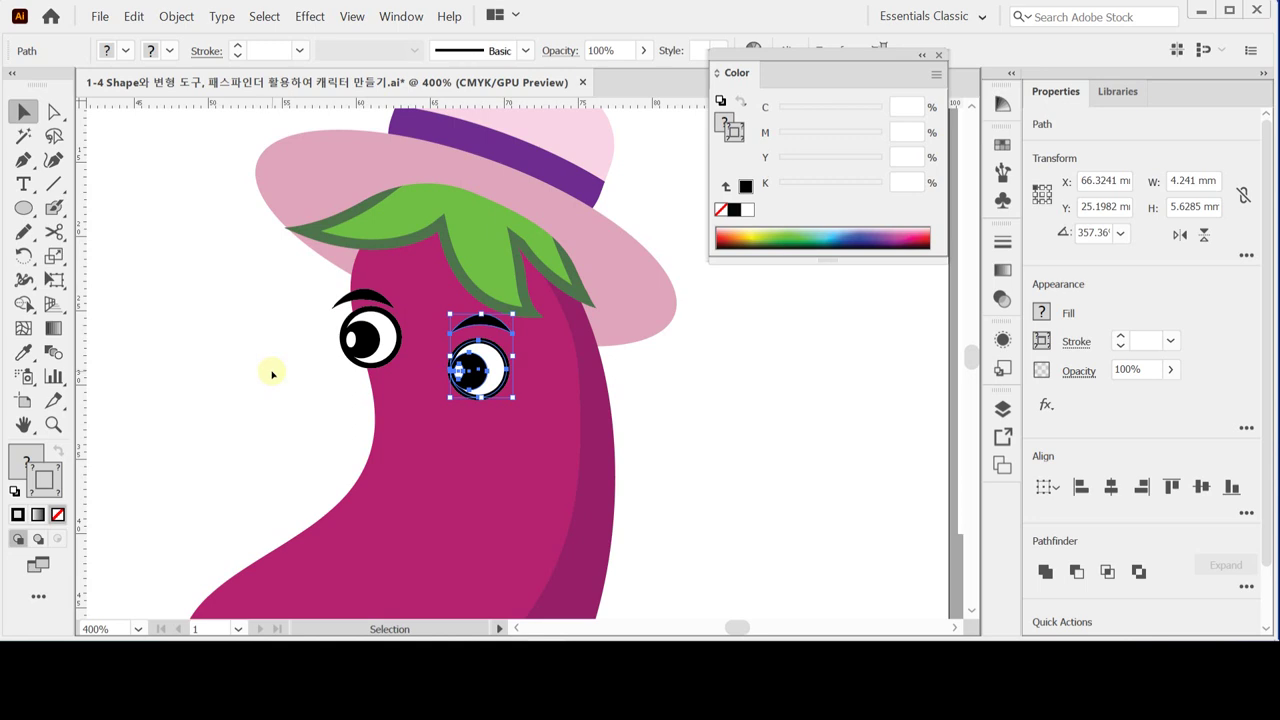
{"action": "left_click", "coordinate": [205, 368]}
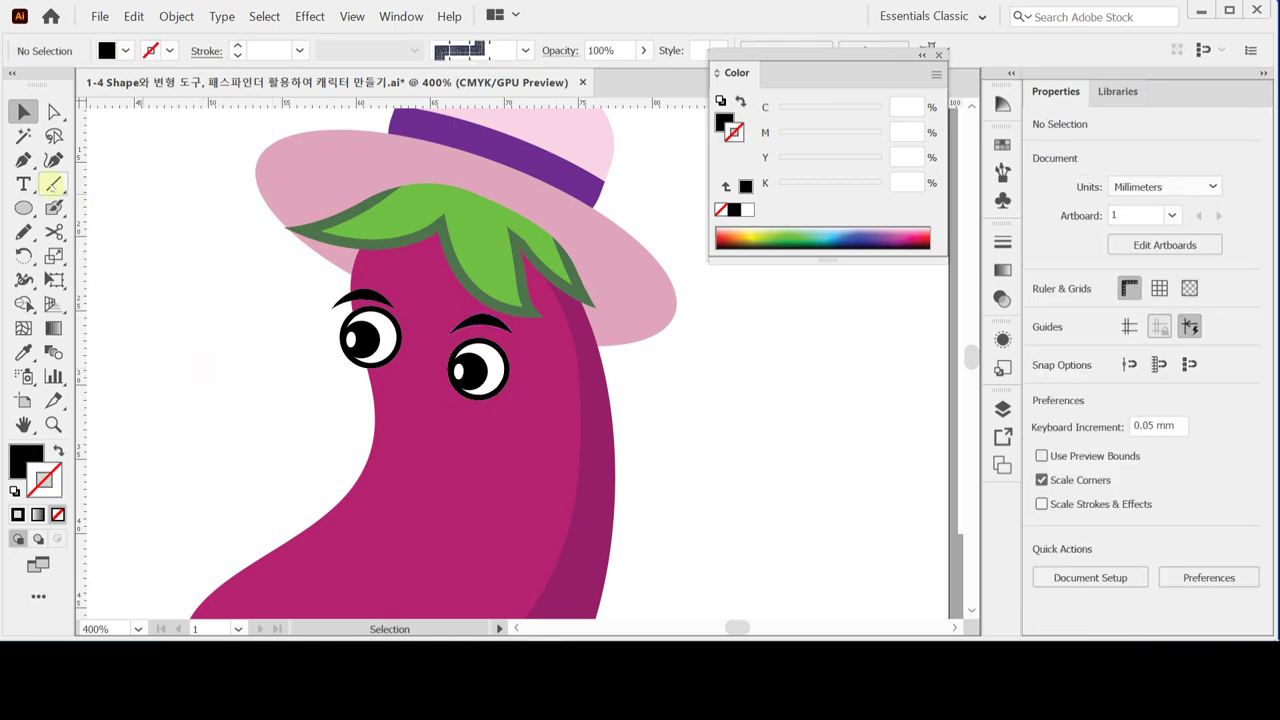
Show the locked reference layer and switch the drawing layer above it to outline view.
{"action": "left_click", "coordinate": [24, 159]}
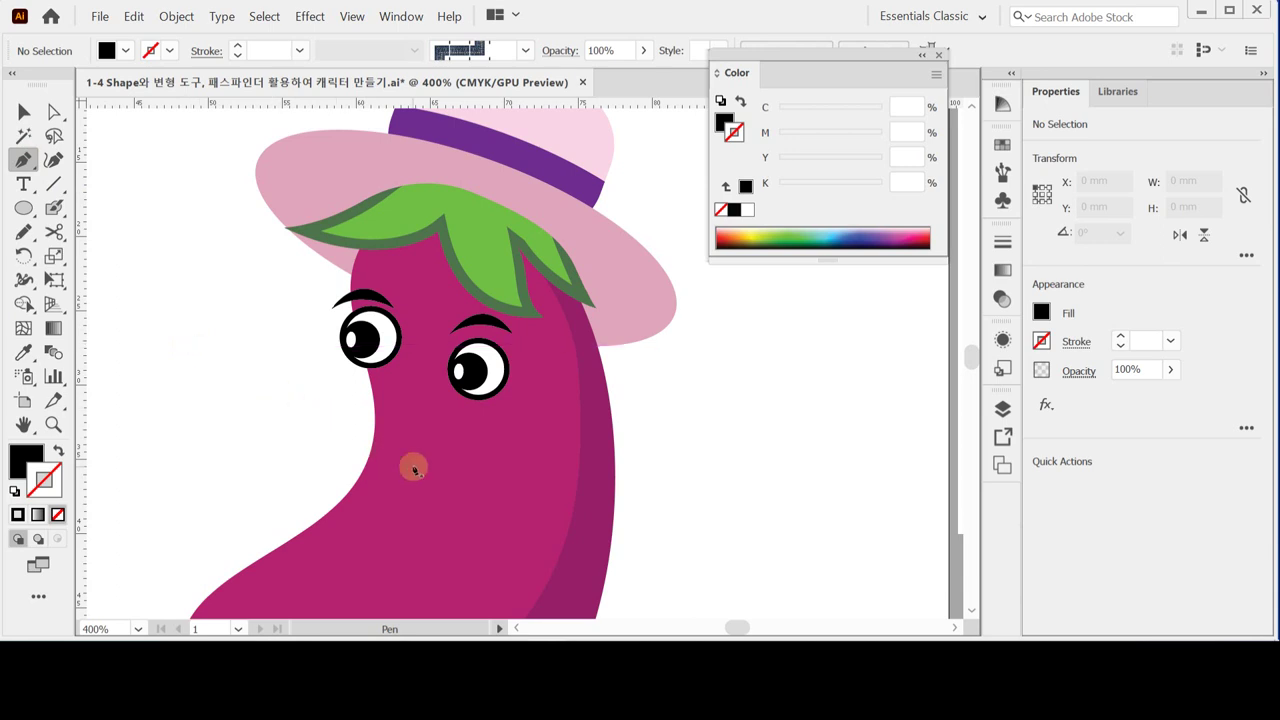
{"action": "scroll", "coordinate": [423, 446], "scroll_direction": "down", "scroll_amount": 1}
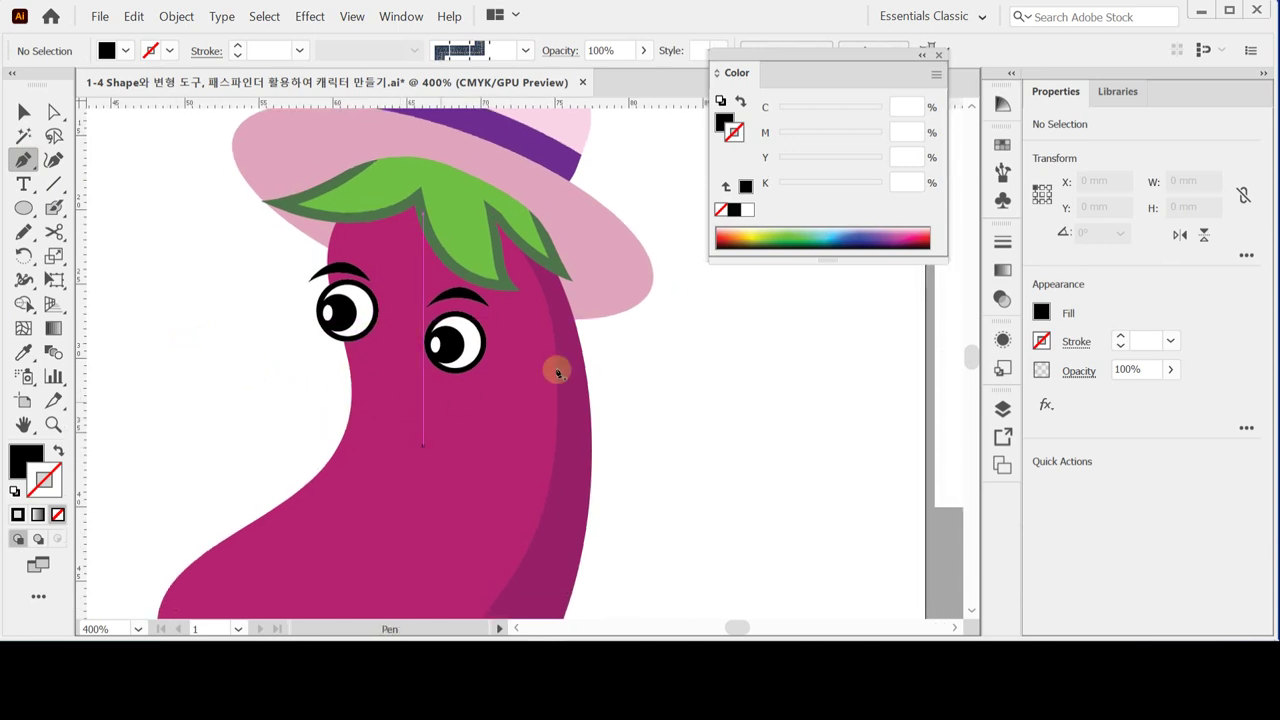
{"action": "left_click", "coordinate": [1003, 409]}
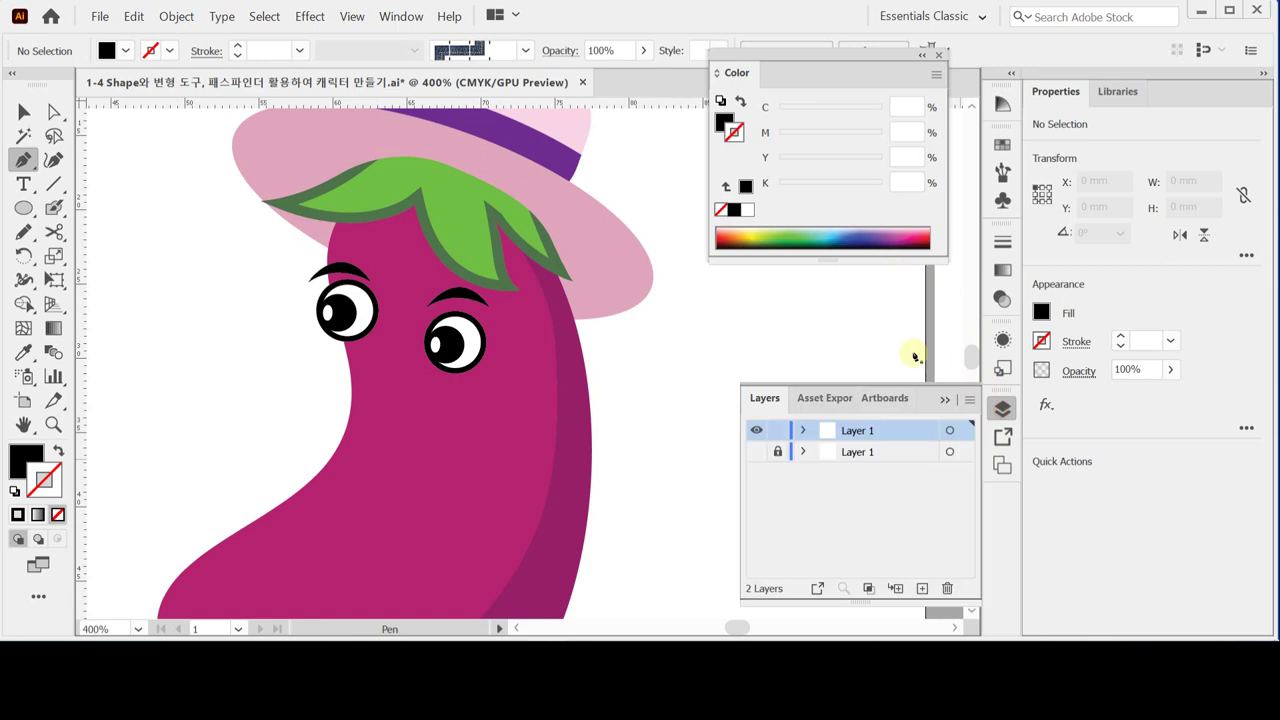
{"action": "left_click", "coordinate": [757, 451]}
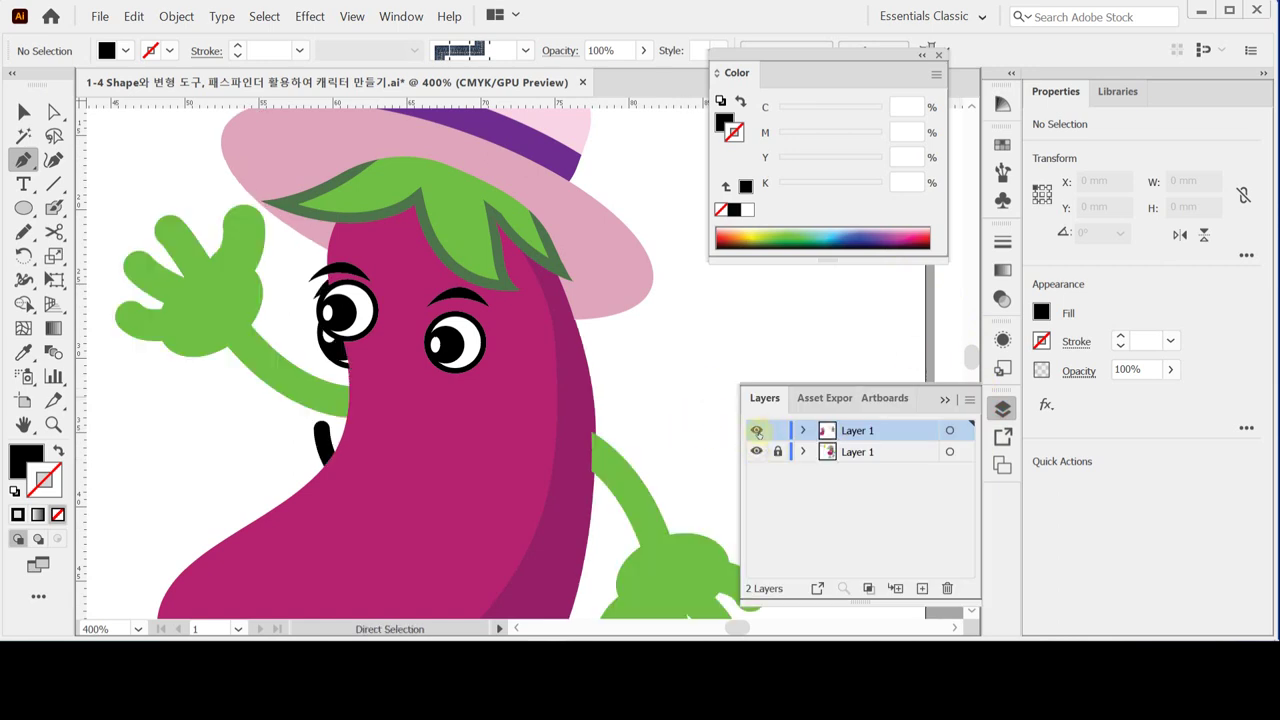
{"action": "key", "text": "ctrl+y"}
{"action": "left_click", "coordinate": [383, 347], "text": "ctrl"}
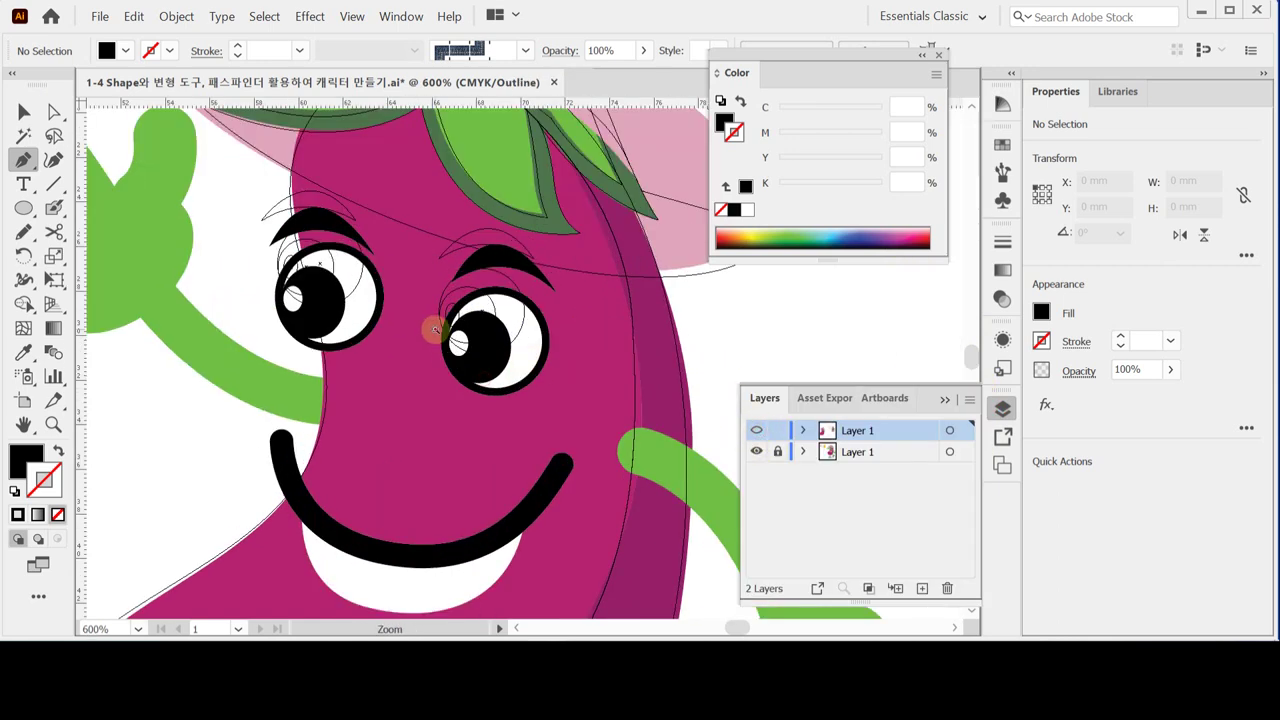
{"action": "left_click", "coordinate": [435, 330], "text": "ctrl"}
{"action": "scroll", "coordinate": [320, 285], "scroll_direction": "right", "scroll_amount": 1}
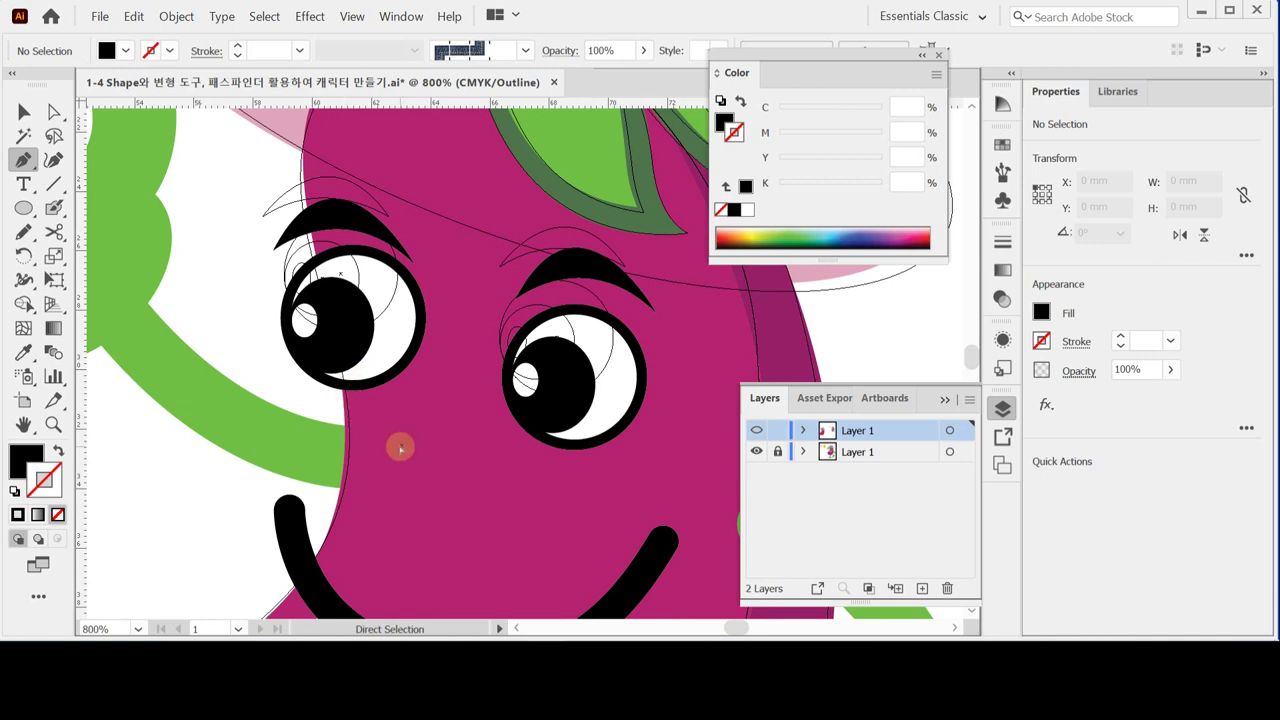
Select both eyes with their eyebrows and move them right and down onto the reference eyes.
{"action": "key", "text": "v"}
{"action": "left_click_drag", "start_coordinate": [216, 188], "coordinate": [392, 366]}
{"action": "left_click_drag", "start_coordinate": [460, 402], "coordinate": [755, 352], "text": "shift"}
{"action": "left_click_drag", "start_coordinate": [489, 351], "coordinate": [477, 226], "text": "shift"}
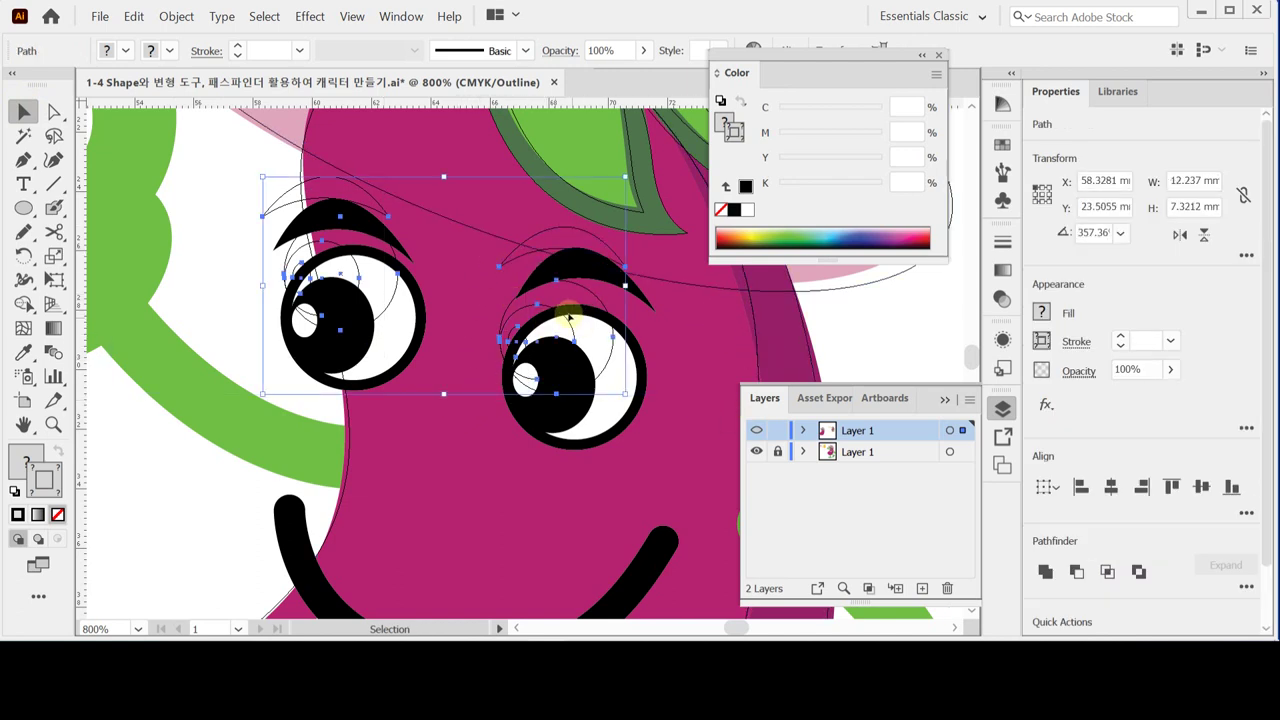
{"action": "key", "text": "shift+Right"}
{"action": "key", "text": "shift+Down"}
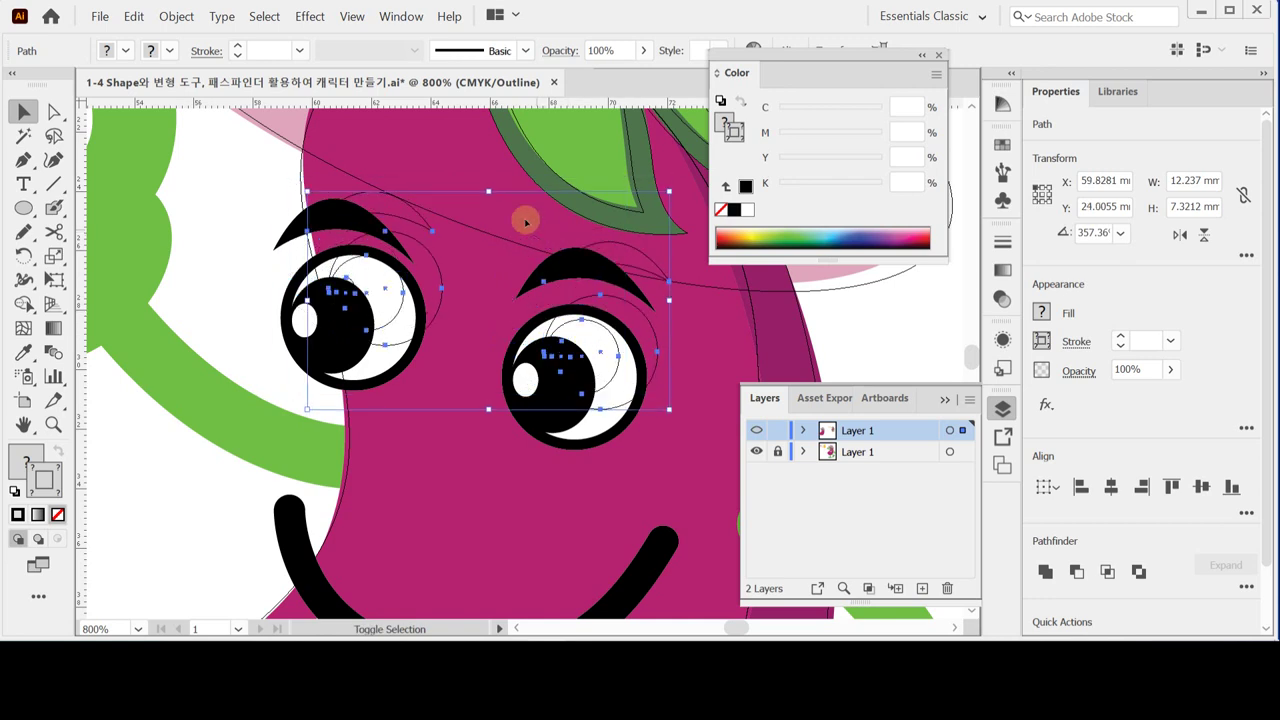
{"action": "key", "text": "shift+Down"}
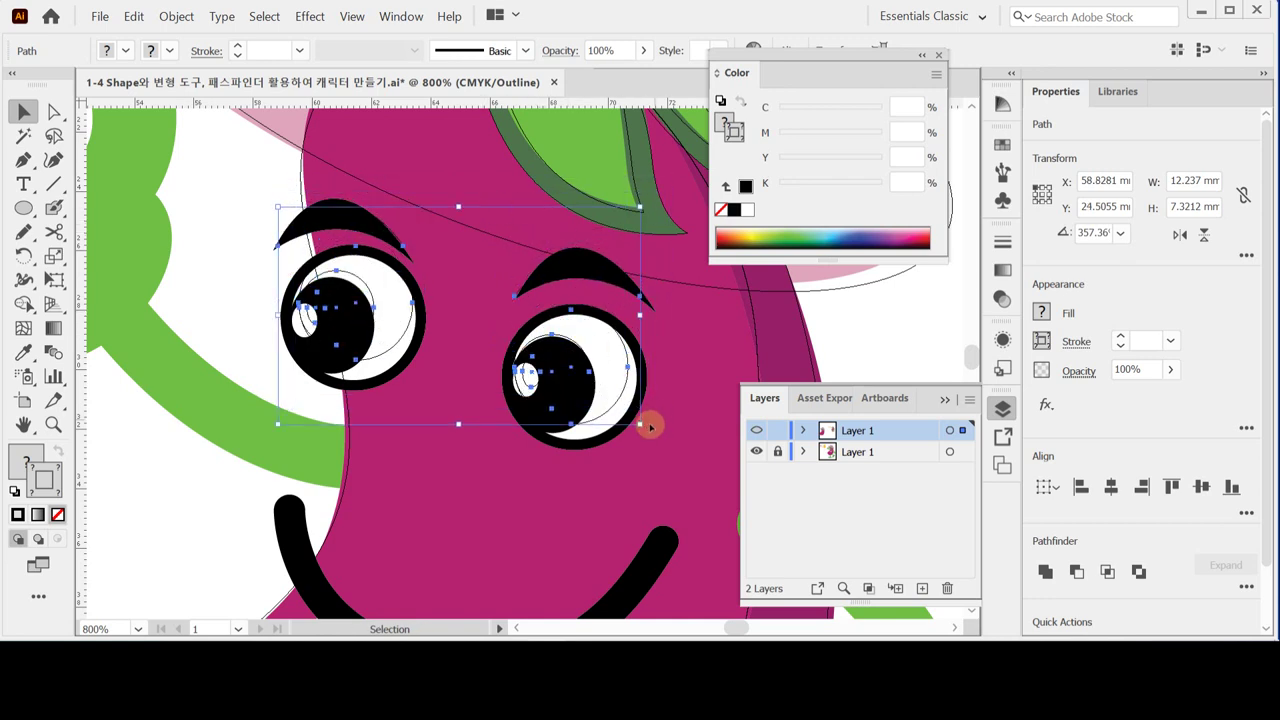
Enlarge both eyes and eyebrows together to about 13.6 by 8.2 mm and nudge them to fit the reference.
{"action": "left_click_drag", "start_coordinate": [641, 426], "coordinate": [681, 448], "text": "shift"}
{"action": "key", "text": "Left"}
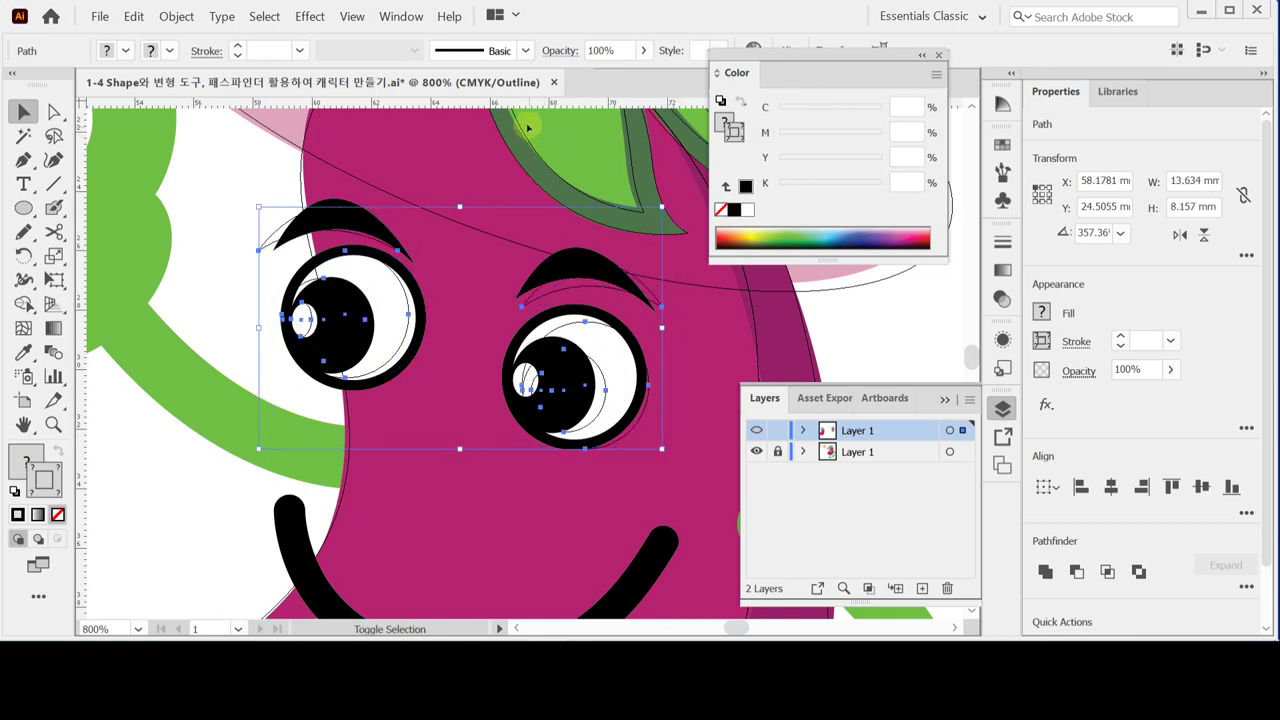
{"action": "key", "text": "Up"}
{"action": "key", "text": "a"}
{"action": "left_click", "coordinate": [254, 319]}
Trace the curved lower edge of the mouth with the Pen tool, from its left corner to its right corner.
{"action": "scroll", "coordinate": [463, 351], "scroll_direction": "down", "scroll_amount": 5}
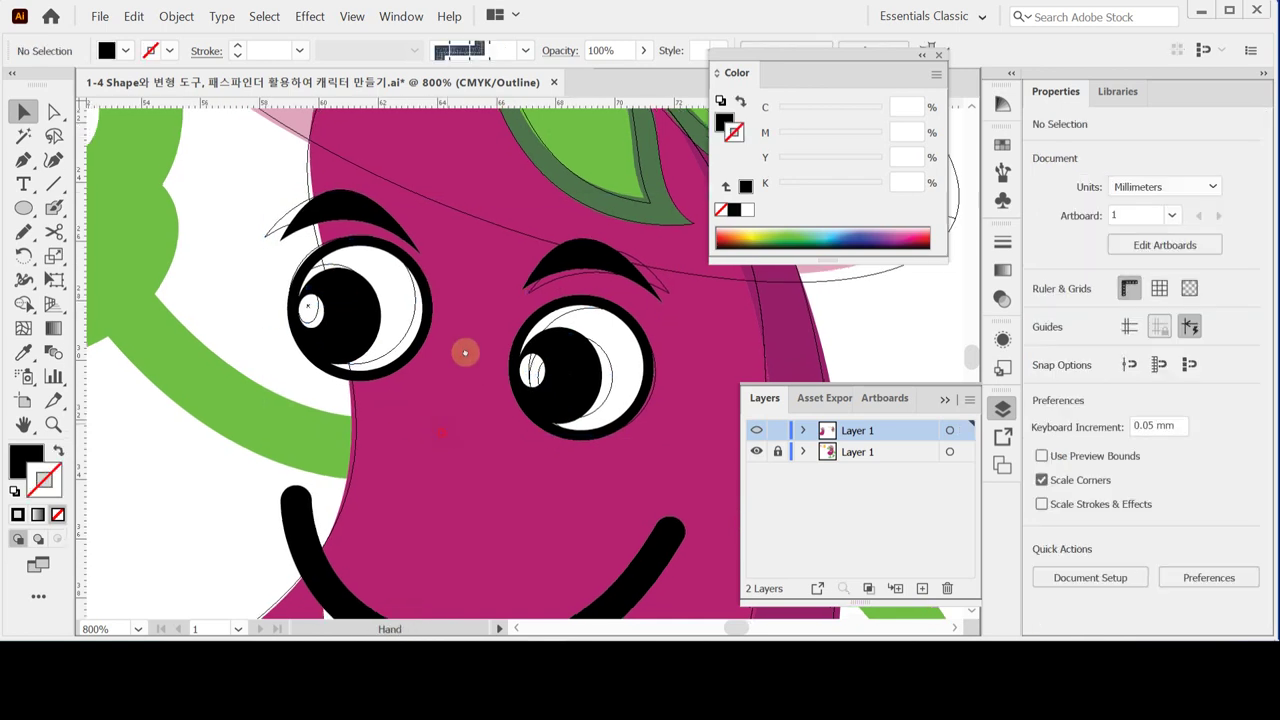
{"action": "key", "text": "v"}
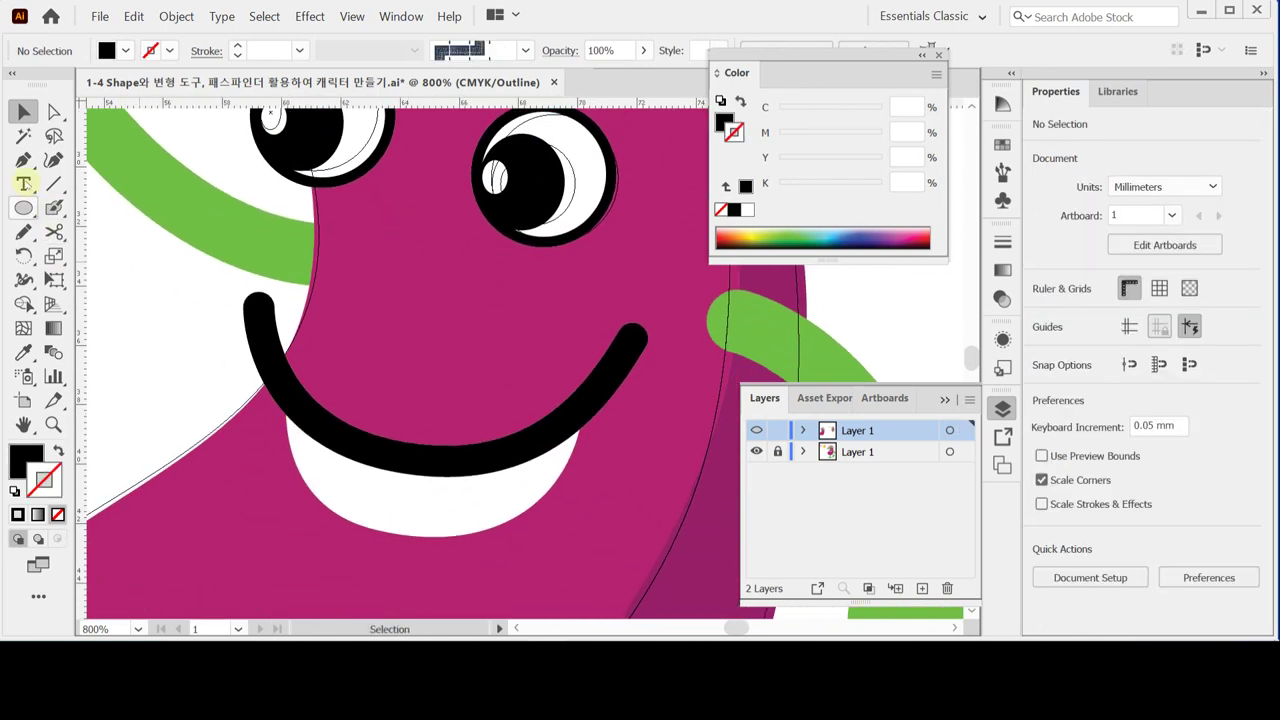
{"action": "left_click", "coordinate": [23, 159]}
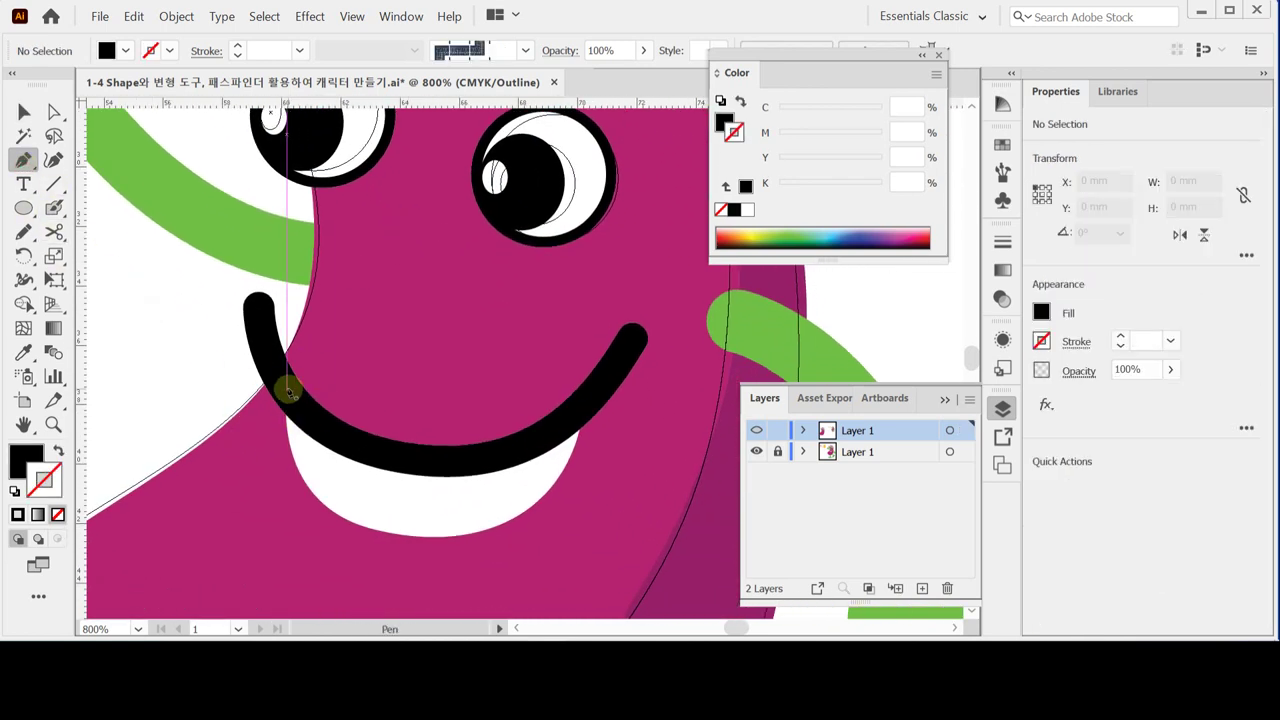
{"action": "left_click", "coordinate": [289, 386]}
{"action": "left_click_drag", "start_coordinate": [390, 539], "coordinate": [517, 541]}
{"action": "left_click_drag", "start_coordinate": [588, 411], "coordinate": [609, 327]}
{"action": "left_click", "coordinate": [588, 410]}
{"action": "left_click_drag", "start_coordinate": [290, 386], "coordinate": [180, 243]}
{"action": "mouse_move", "coordinate": [283, 517]}
{"action": "left_mouse_down"}
{"action": "mouse_move", "coordinate": [265, 535]}
{"action": "mouse_move", "coordinate": [283, 523]}
{"action": "mouse_move", "coordinate": [269, 509]}
{"action": "left_mouse_up"}
{"action": "left_click", "coordinate": [440, 556], "text": "ctrl"}
{"action": "key", "text": "ctrl+z"}
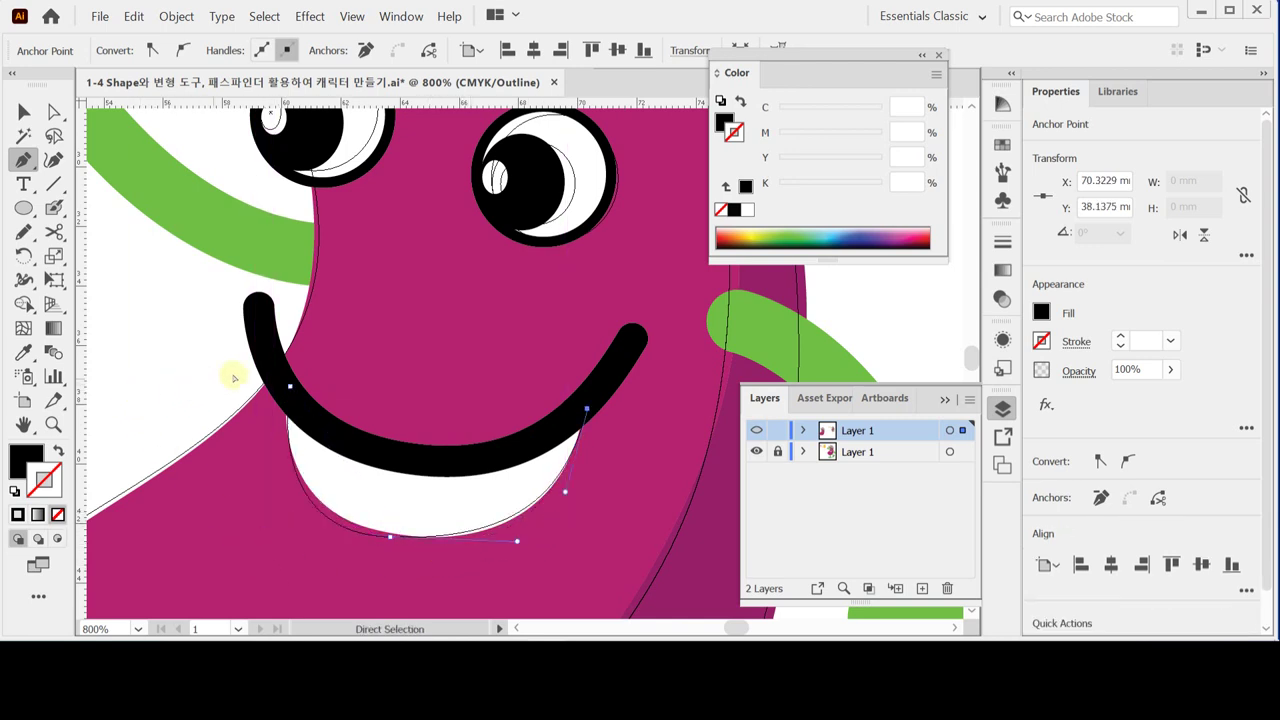
Close the mouth path with a curved upper edge and adjust its lower curve to the reference, about 10.1 by 5.2 mm overall.
{"action": "left_click", "coordinate": [289, 387], "text": "ctrl"}
{"action": "left_click_drag", "start_coordinate": [289, 387], "coordinate": [171, 246]}
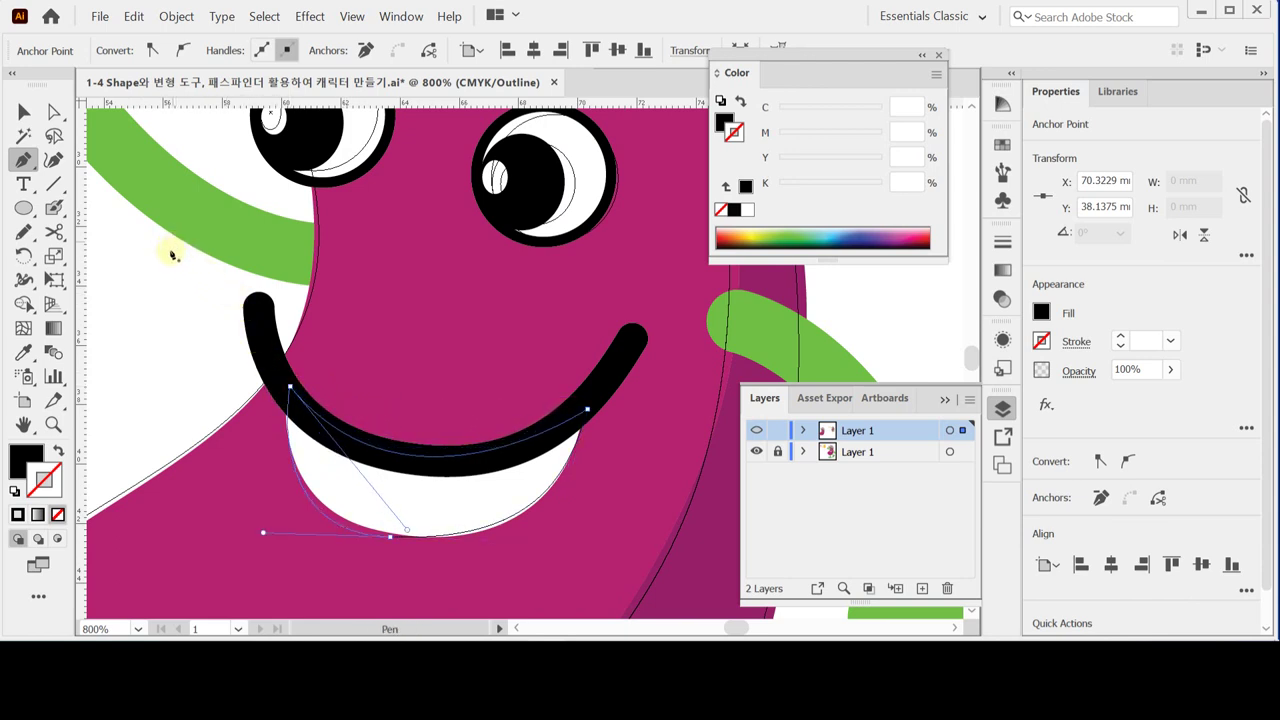
{"action": "left_click", "coordinate": [157, 371], "text": "ctrl"}
{"action": "left_click", "coordinate": [370, 533], "text": "ctrl"}
{"action": "left_click_drag", "start_coordinate": [263, 532], "coordinate": [266, 516]}
{"action": "left_click_drag", "start_coordinate": [402, 546], "coordinate": [423, 534]}
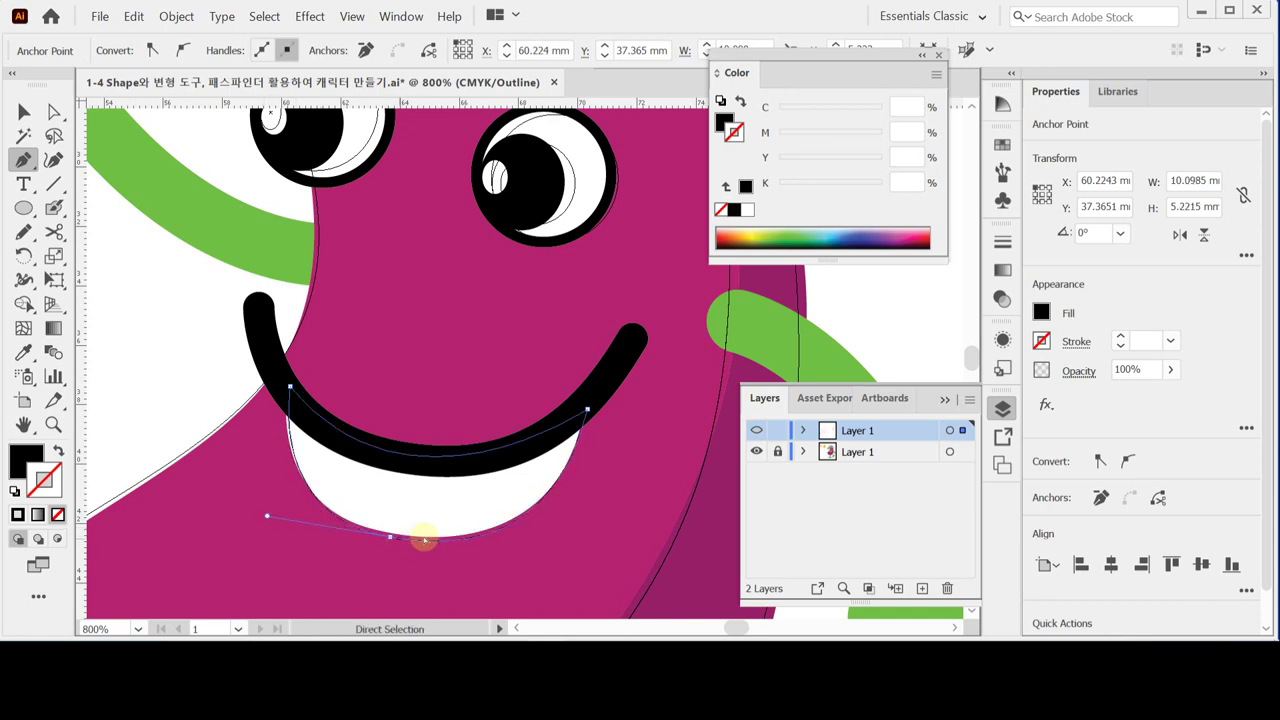
Hide the reference layer and return the drawing to normal preview.
{"action": "left_click", "coordinate": [756, 452]}
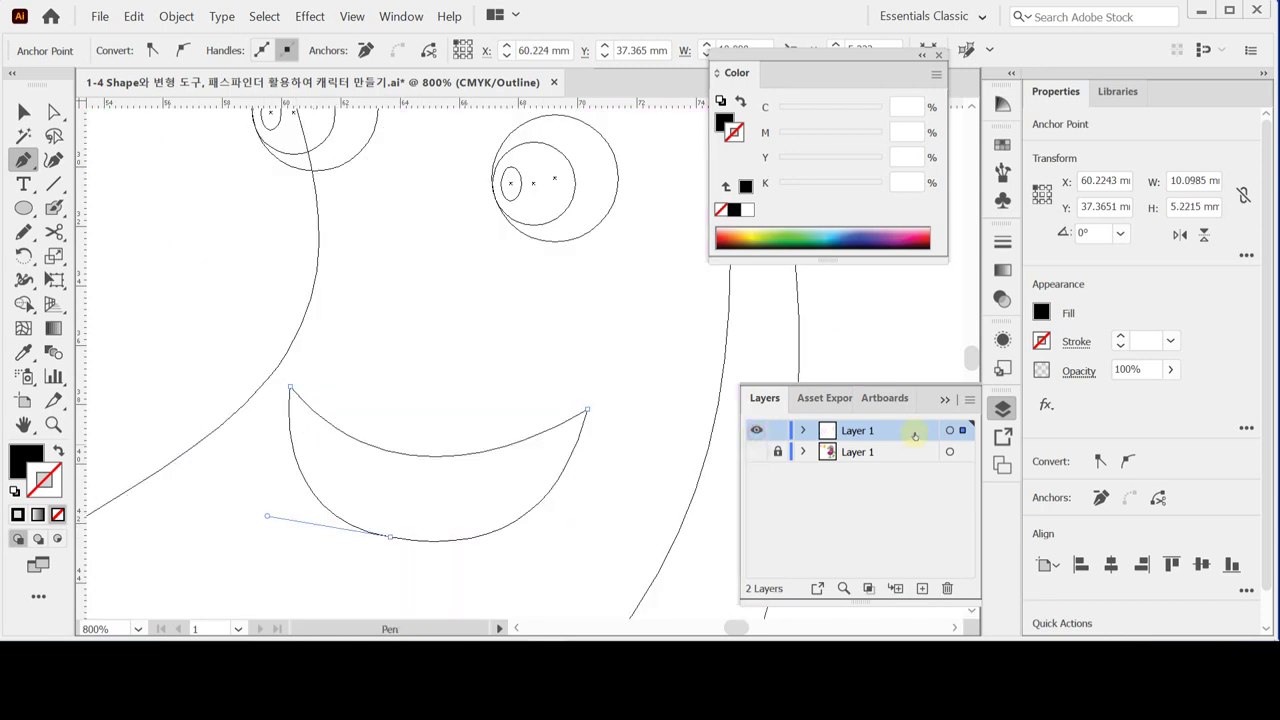
{"action": "left_click", "coordinate": [1002, 409]}
{"action": "key", "text": "ctrl+y"}
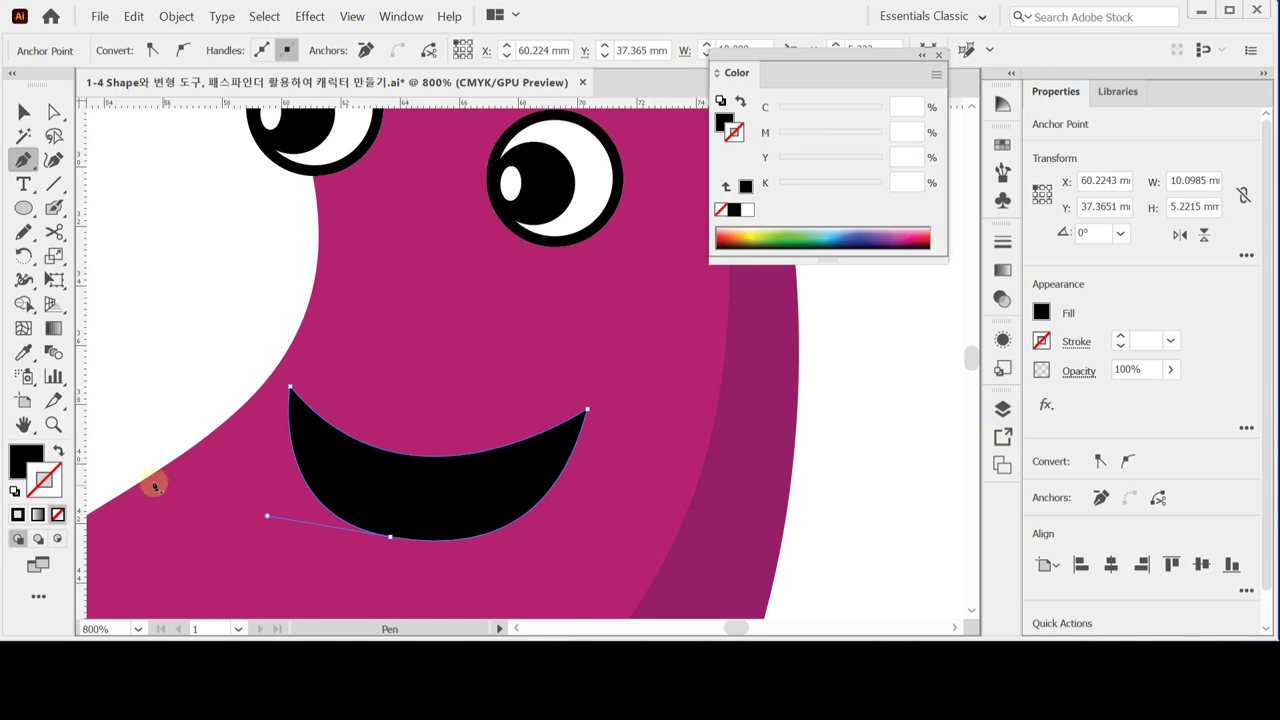
Fill the mouth shape with white, remove its stroke, and deselect it.
{"action": "left_click", "coordinate": [14, 491]}
{"action": "left_click", "coordinate": [43, 480]}
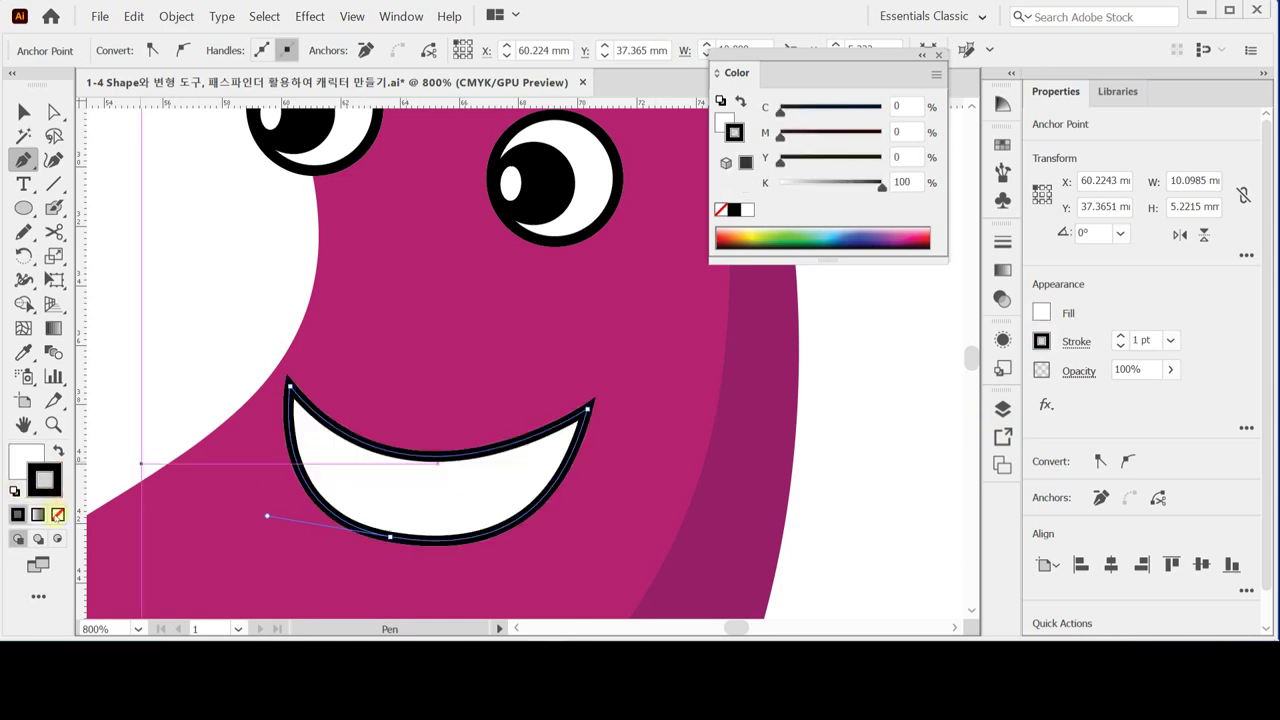
{"action": "key", "text": "slash"}
{"action": "scroll", "coordinate": [480, 466], "scroll_direction": "down", "scroll_amount": 2}
{"action": "left_click_drag", "start_coordinate": [480, 466], "coordinate": [412, 422]}
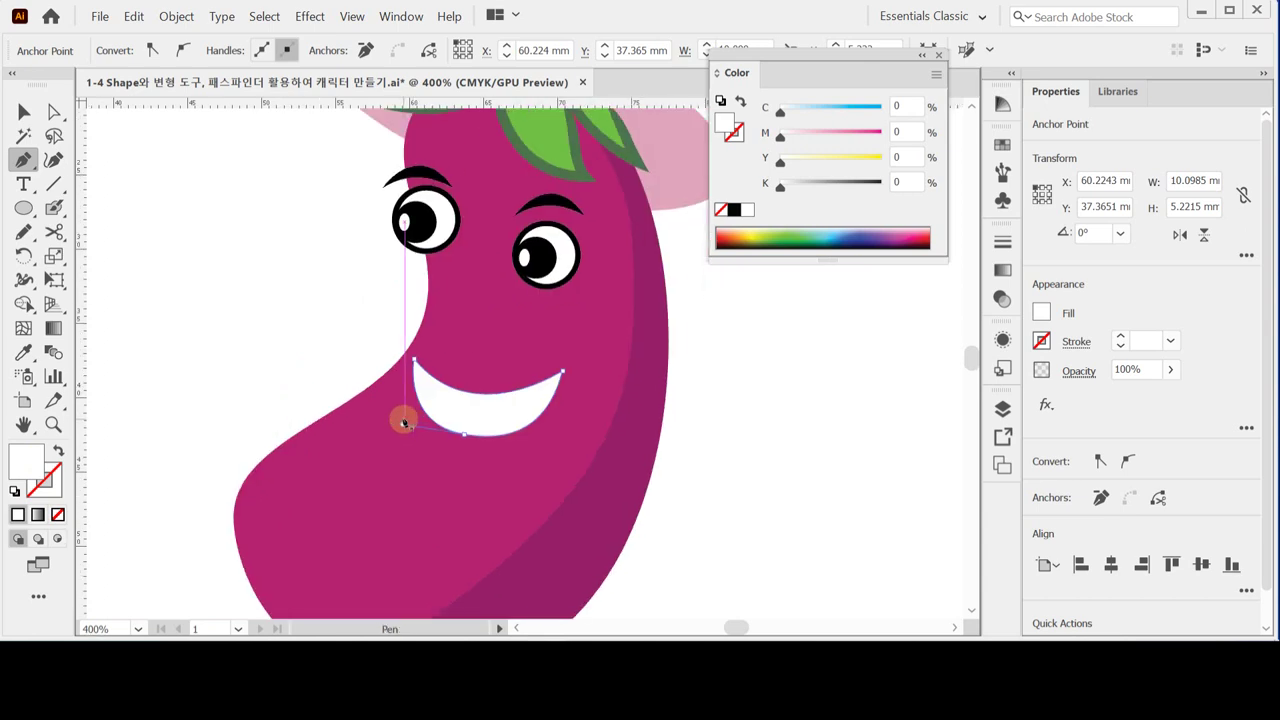
{"action": "left_click", "coordinate": [323, 296], "text": "ctrl"}
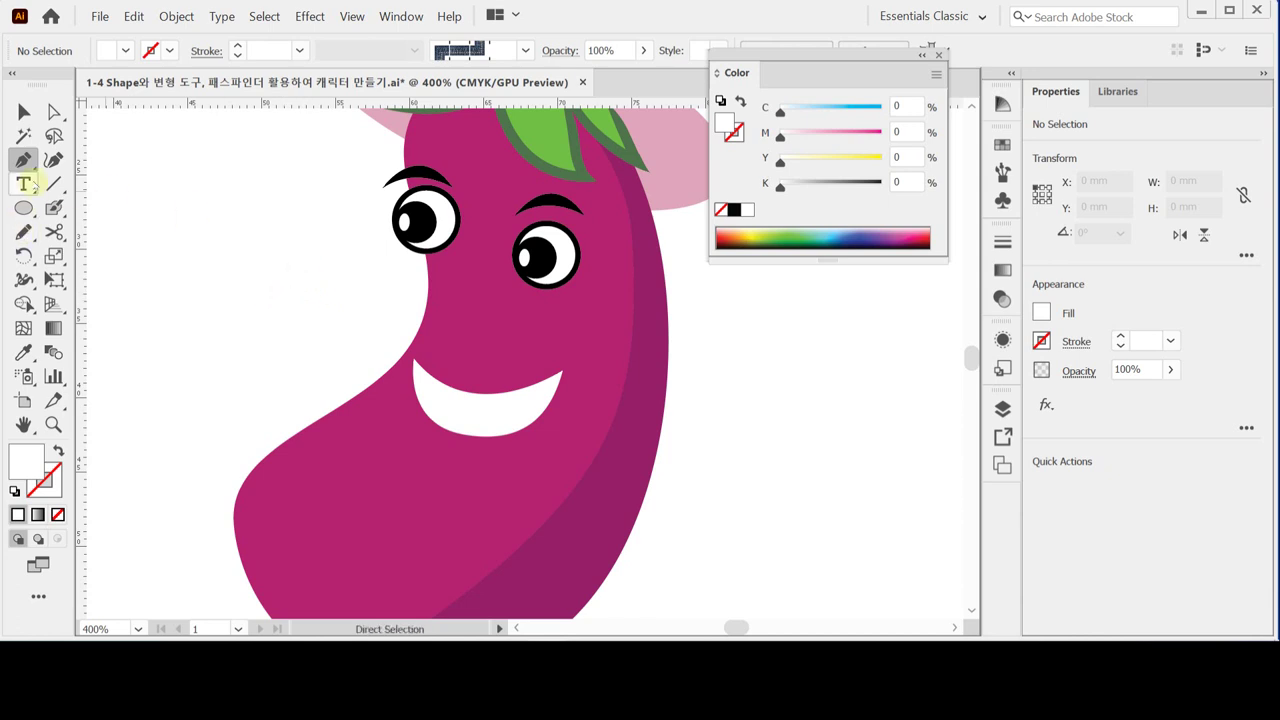
Draw a curved smile line about 12 mm wide along the mouth's upper edge with the Pen tool, extending past both corners.
{"action": "left_click", "coordinate": [144, 177]}
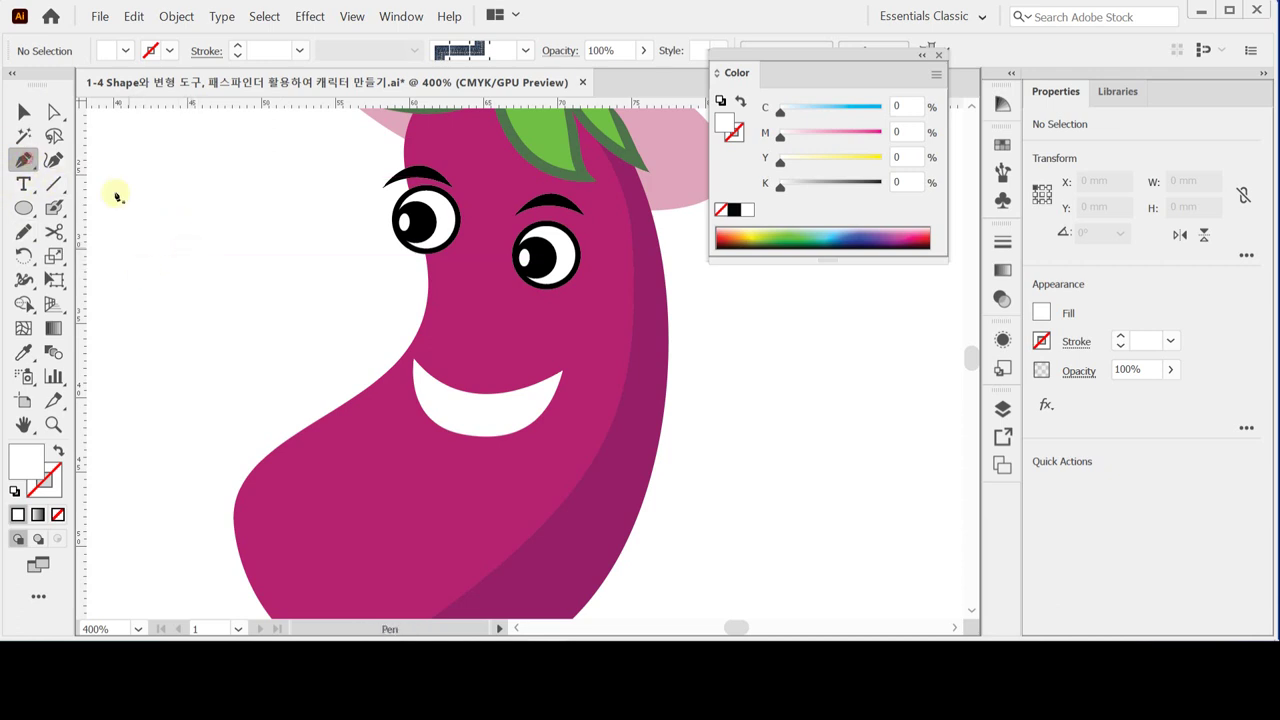
{"action": "left_click", "coordinate": [403, 321]}
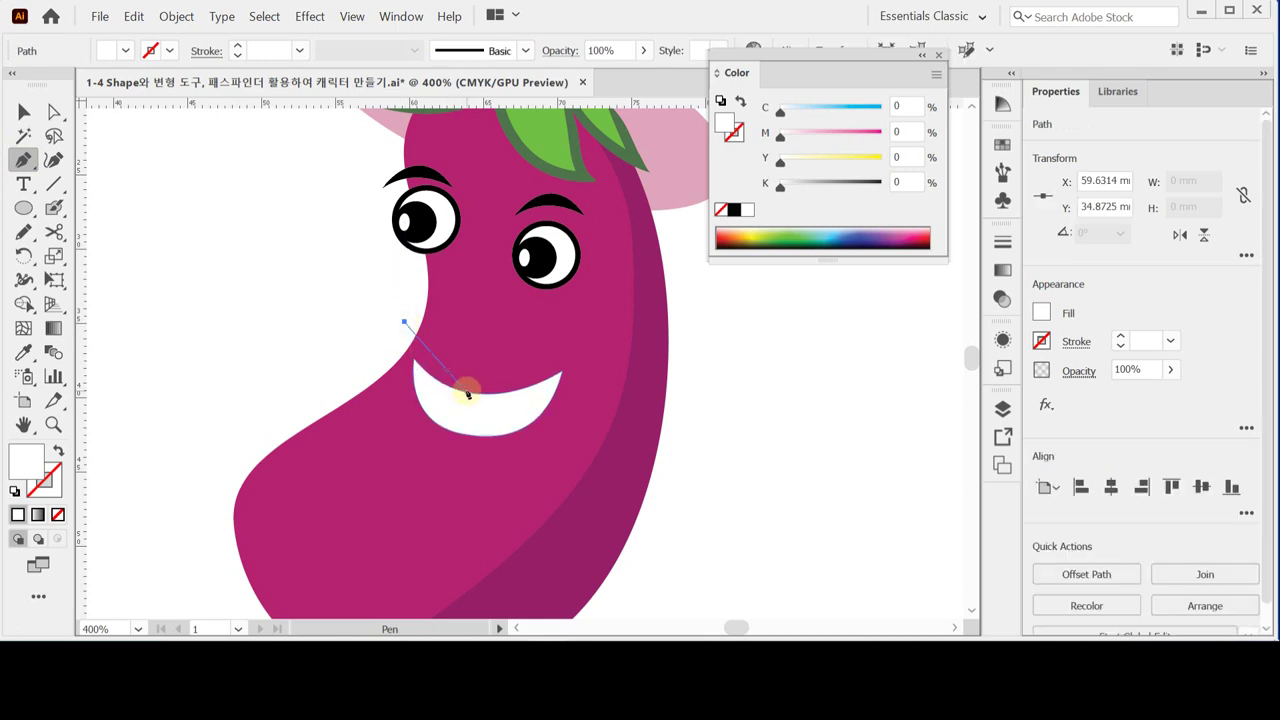
{"action": "left_click_drag", "start_coordinate": [468, 393], "coordinate": [533, 398]}
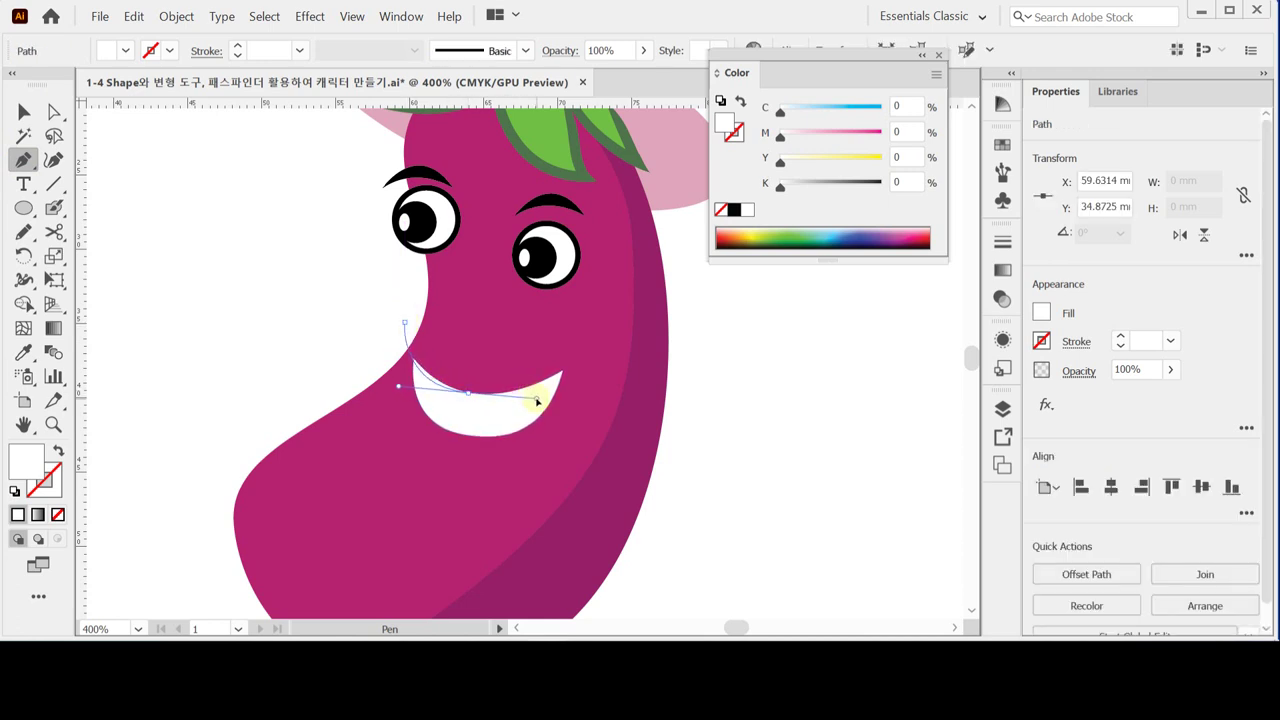
{"action": "left_click_drag", "start_coordinate": [571, 363], "coordinate": [600, 326]}
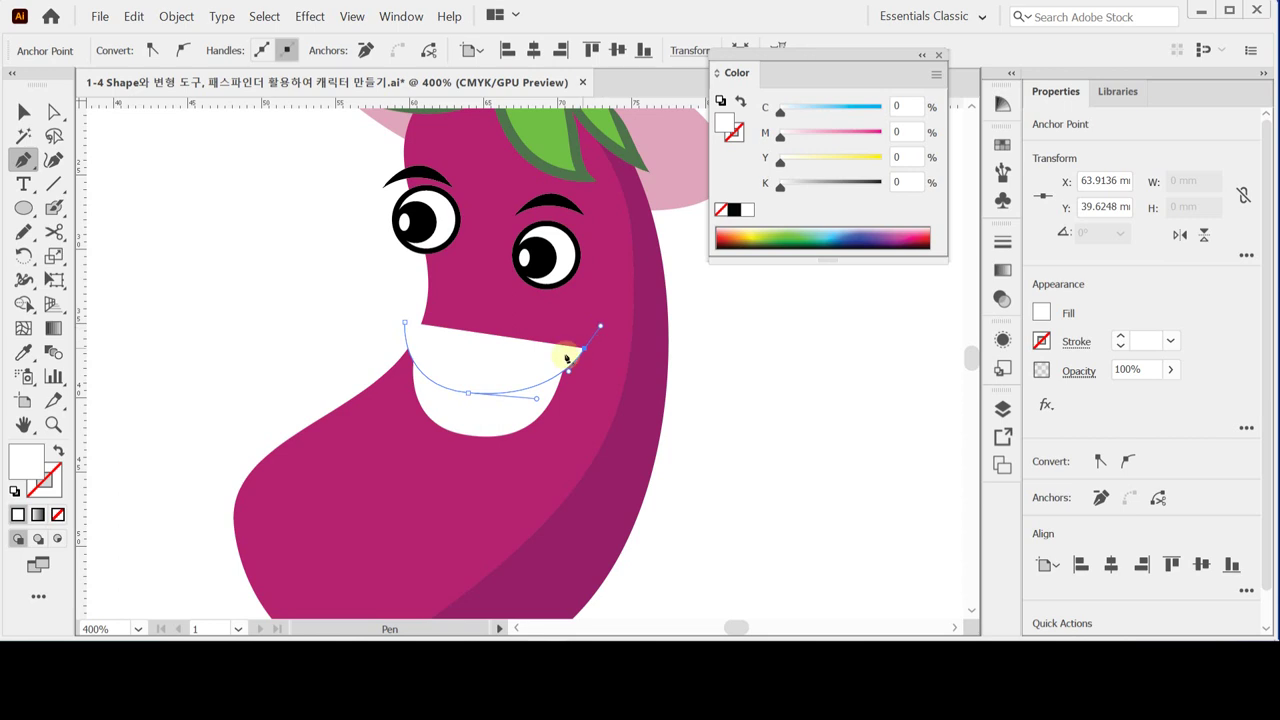
Give the smile line no fill and a black 3 pt stroke with round caps, and deselect it.
{"action": "left_click", "coordinate": [14, 491]}
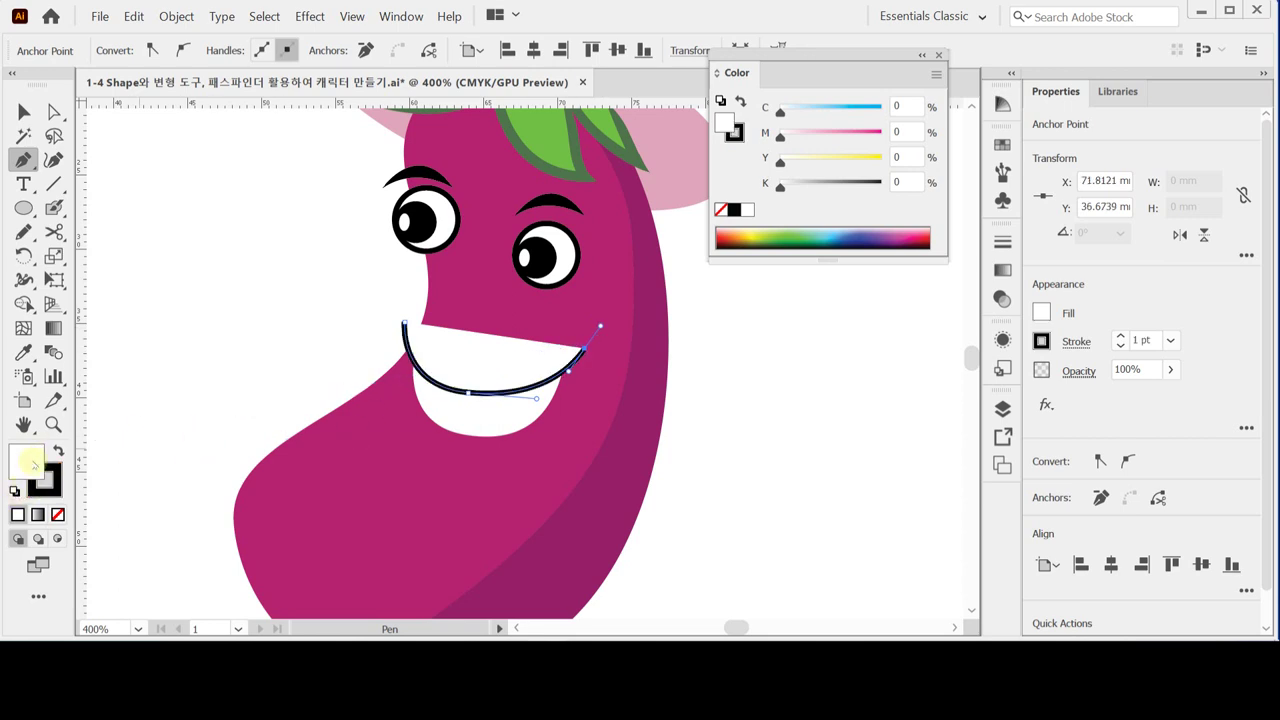
{"action": "left_click", "coordinate": [57, 514]}
{"action": "left_click", "coordinate": [57, 488]}
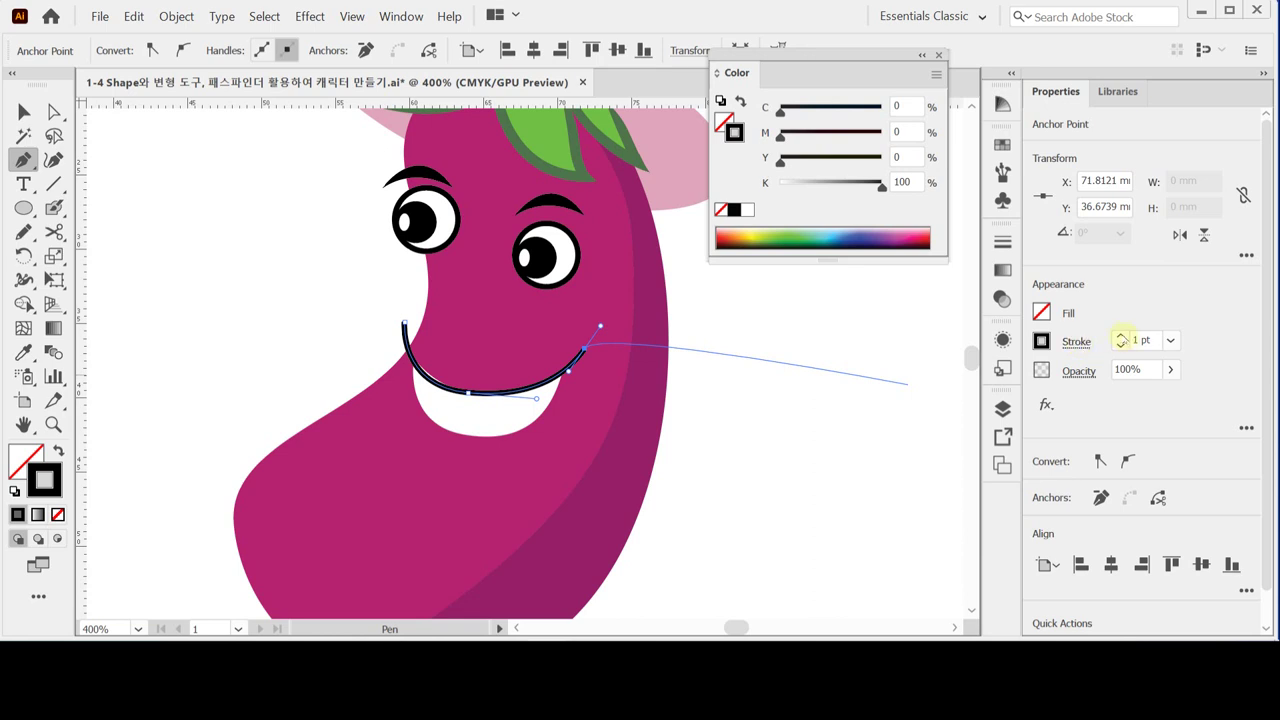
{"action": "left_click", "coordinate": [1121, 336]}
{"action": "left_click", "coordinate": [1121, 336]}
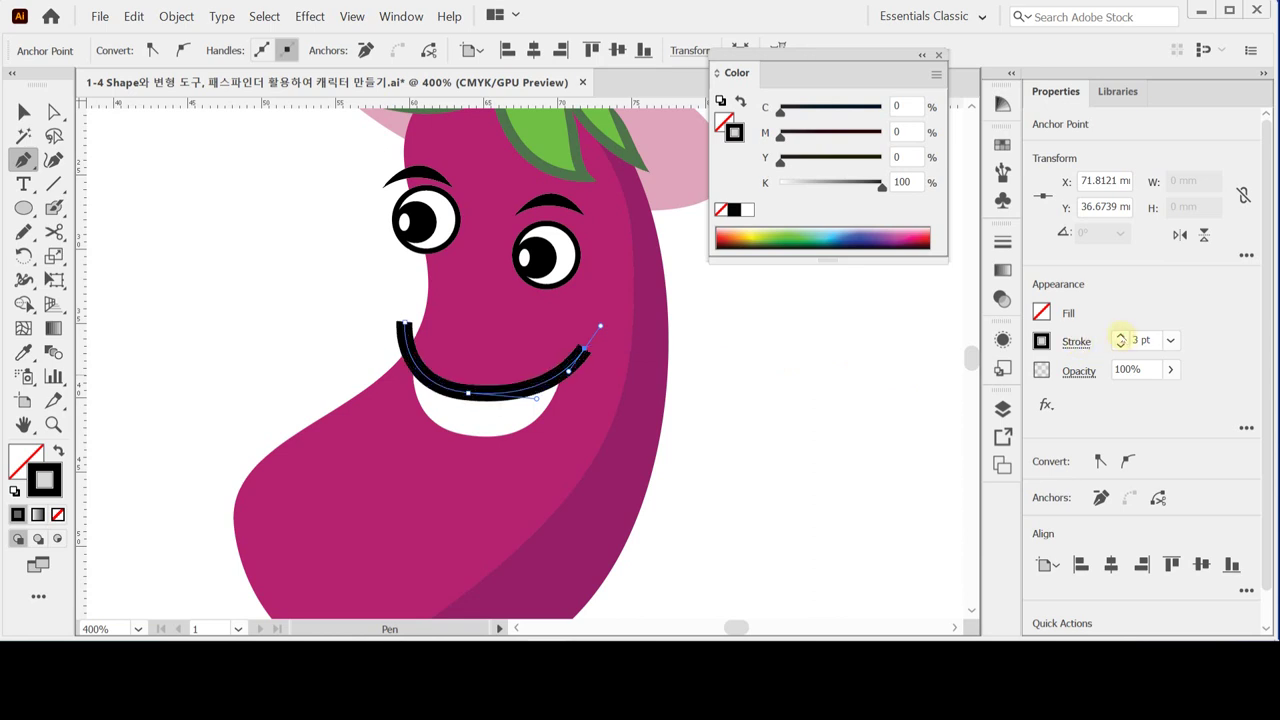
{"action": "left_click", "coordinate": [1075, 341]}
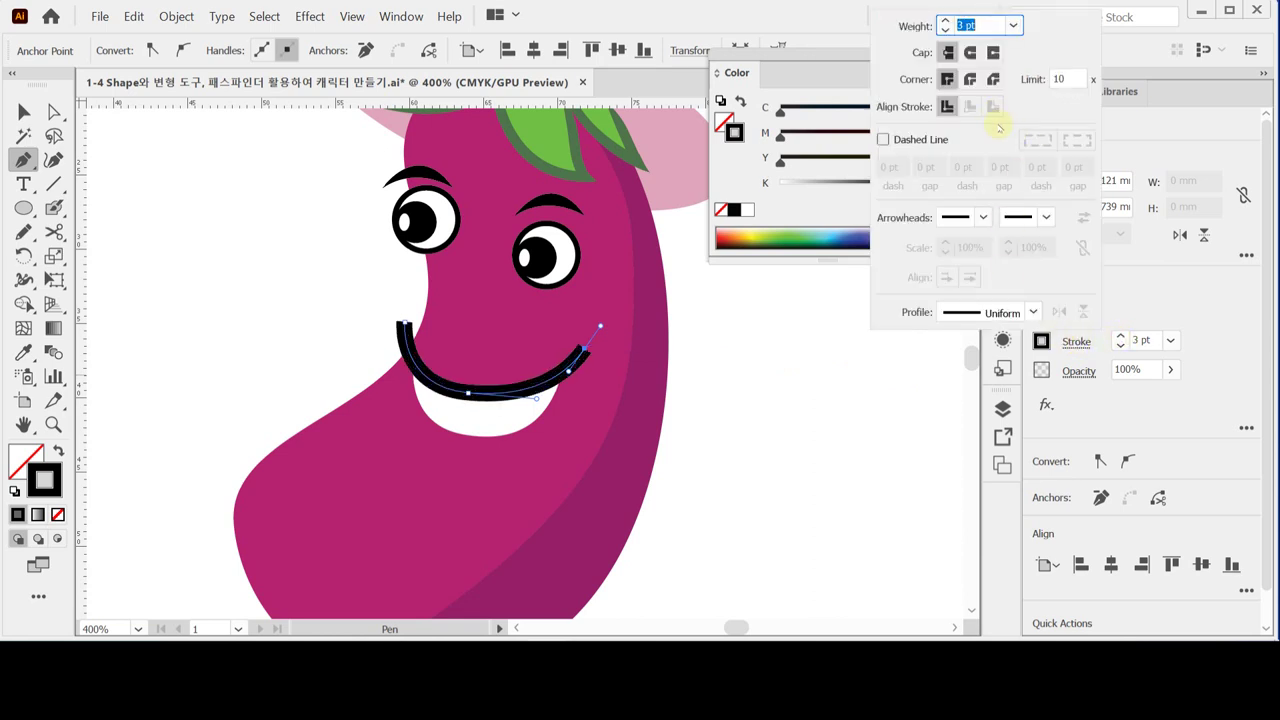
{"action": "left_click", "coordinate": [969, 53]}
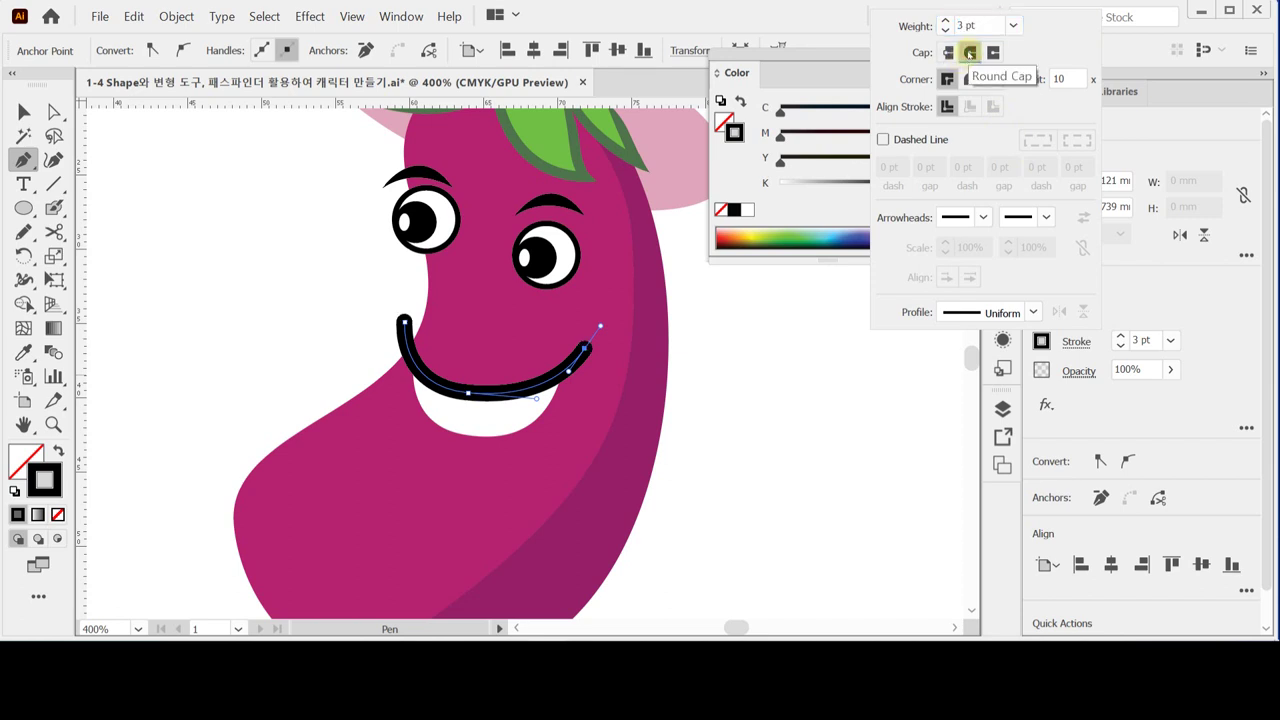
{"action": "left_click", "coordinate": [767, 389]}
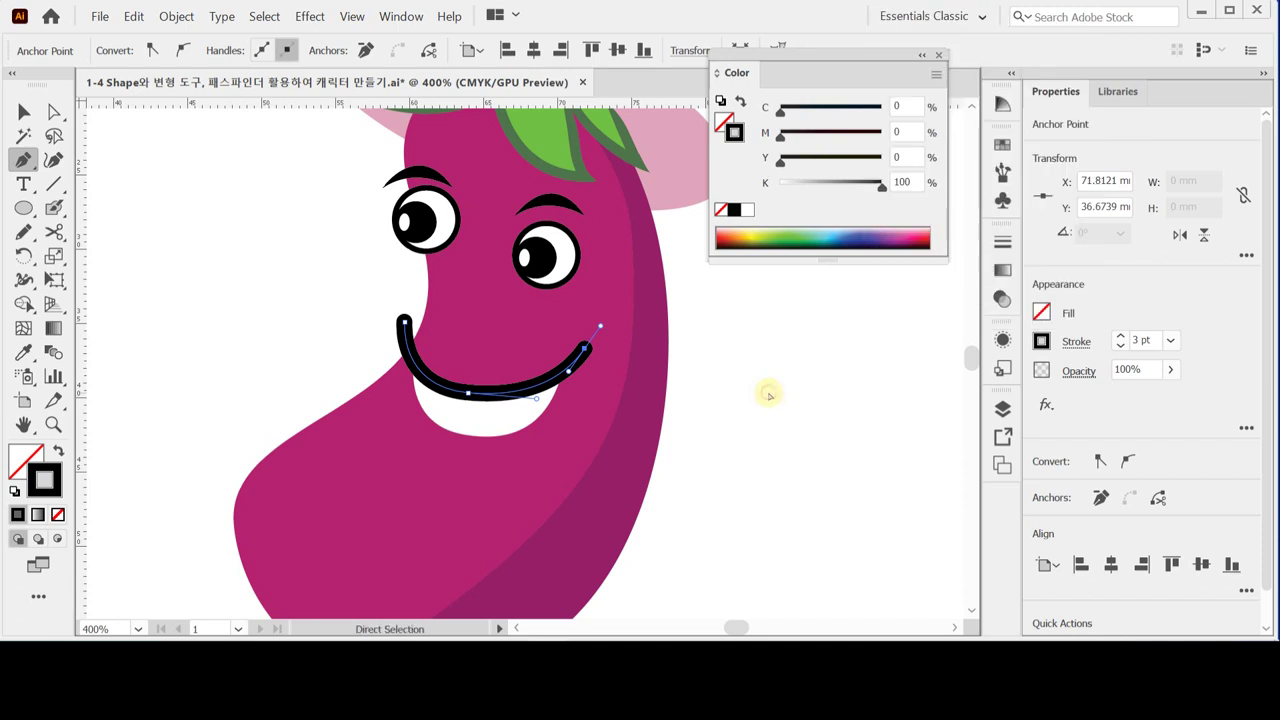
{"action": "left_click", "coordinate": [771, 393], "text": "ctrl"}
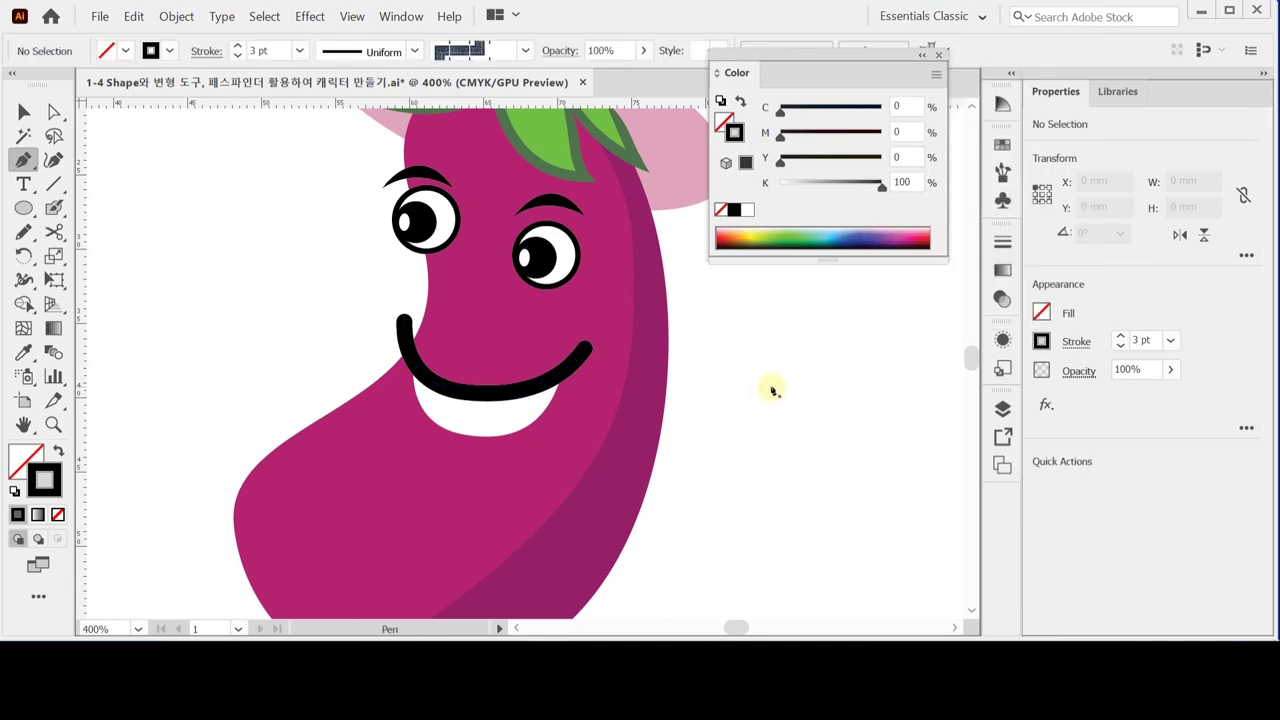
Draw a curved arm about 6.6 by 4.4 mm outward from the body's right side, stroked in green (C 60, M 0, Y 100, K 0).
{"action": "key", "text": "ctrl"}
{"action": "key", "text": "ctrl+s"}
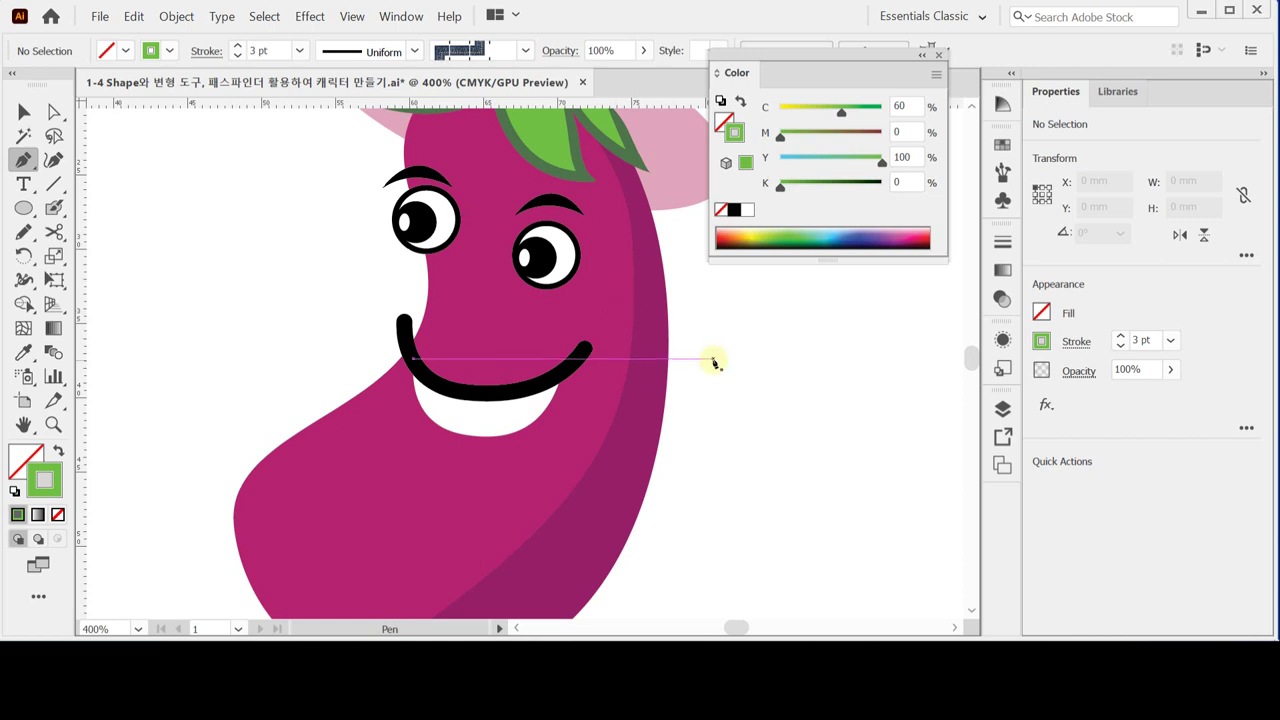
{"action": "left_click_drag", "start_coordinate": [607, 303], "coordinate": [735, 432]}
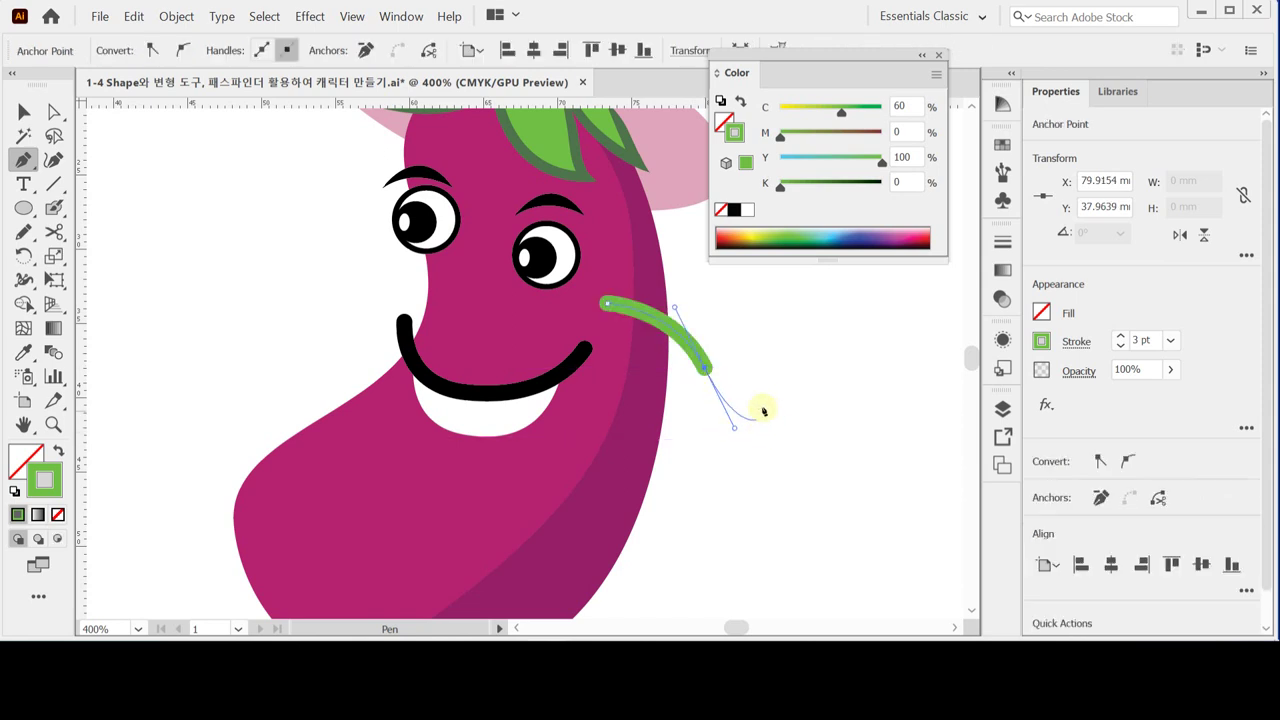
{"action": "key", "text": "ctrl"}
{"action": "left_click", "coordinate": [781, 376], "text": "ctrl"}
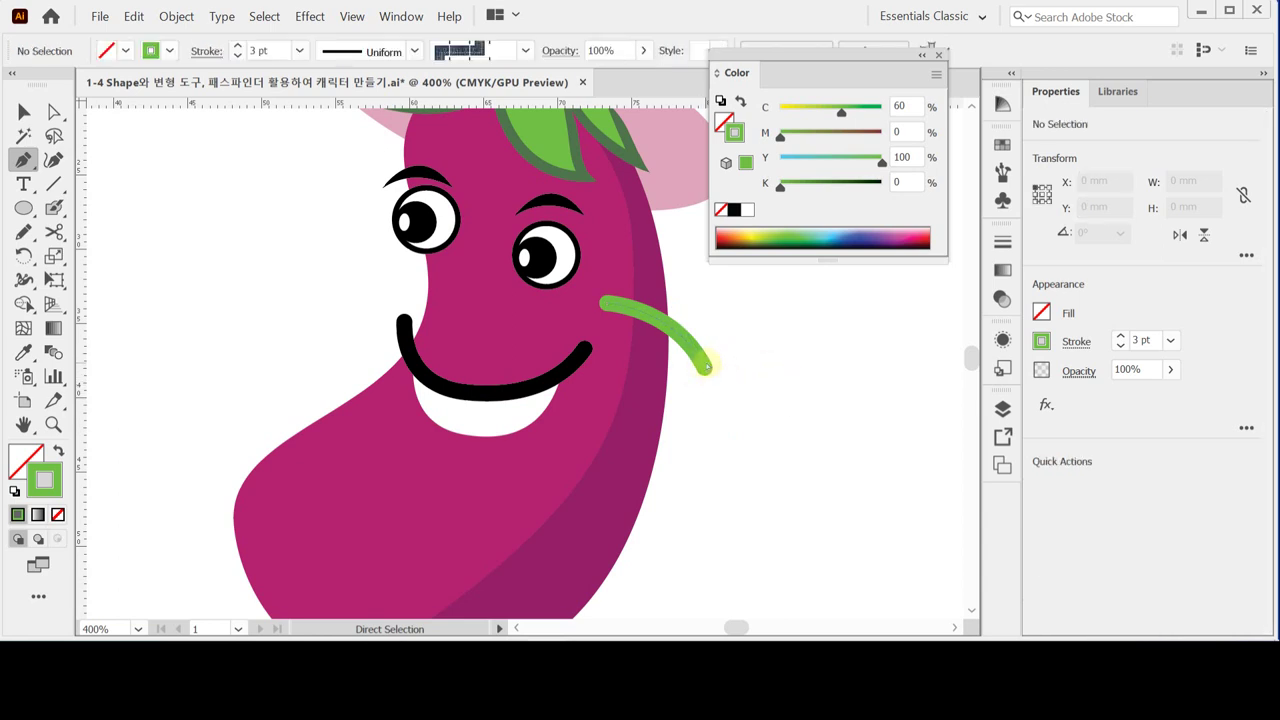
Set the green arm's stroke weight to 6 pt with round caps and deselect it.
{"action": "key", "text": "ctrl"}
{"action": "left_click", "coordinate": [703, 365], "text": "ctrl"}
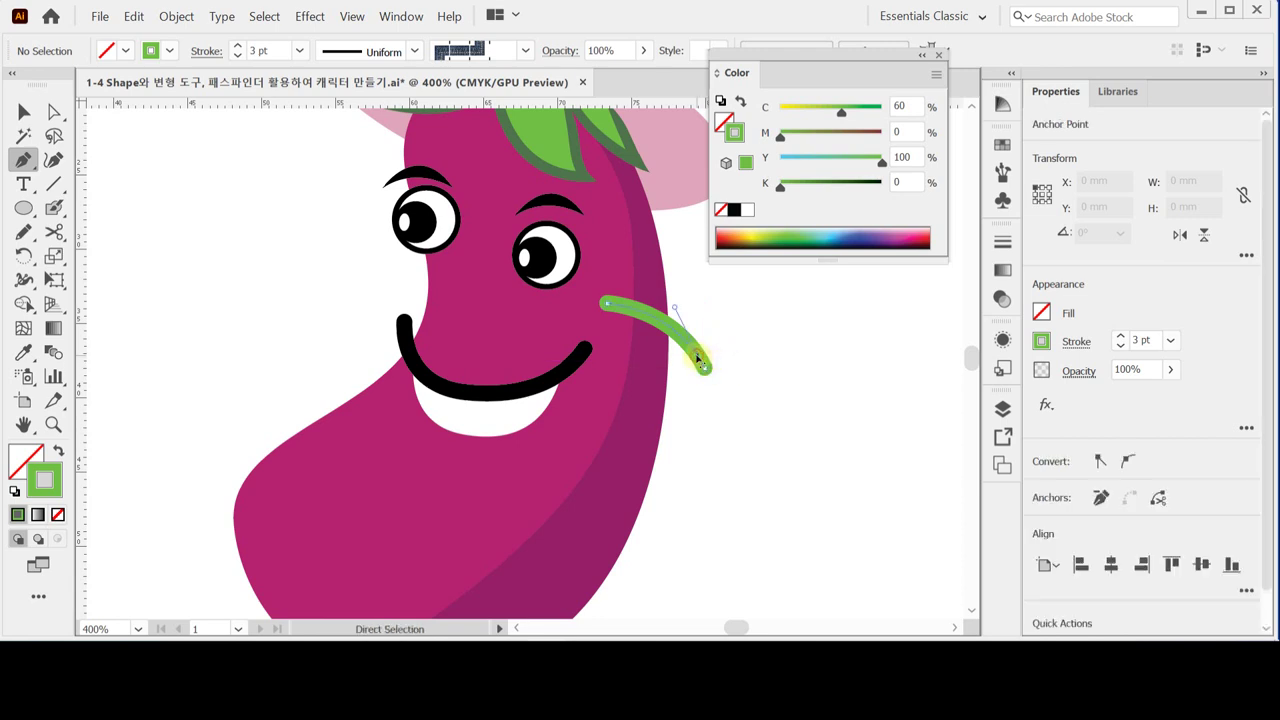
{"action": "left_click", "coordinate": [1121, 337]}
{"action": "left_click", "coordinate": [1121, 337]}
{"action": "left_click", "coordinate": [1121, 337]}
{"action": "left_click", "coordinate": [1076, 341]}
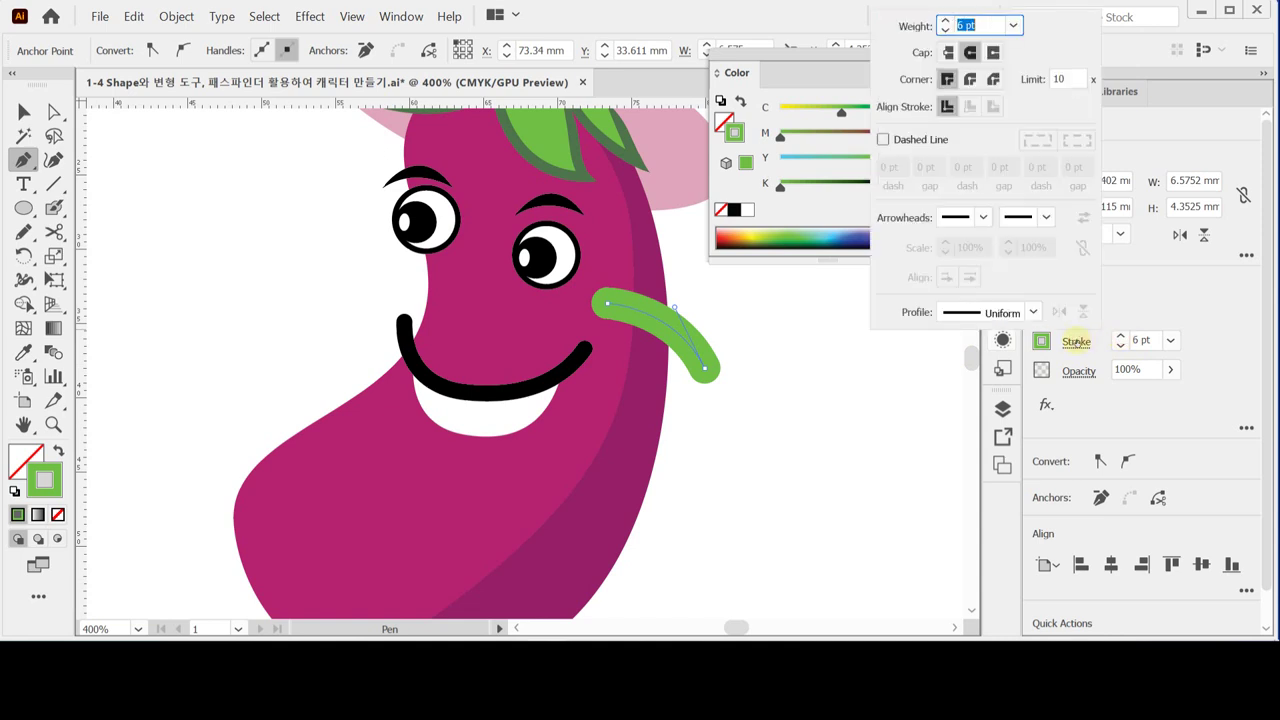
{"action": "left_click", "coordinate": [971, 54]}
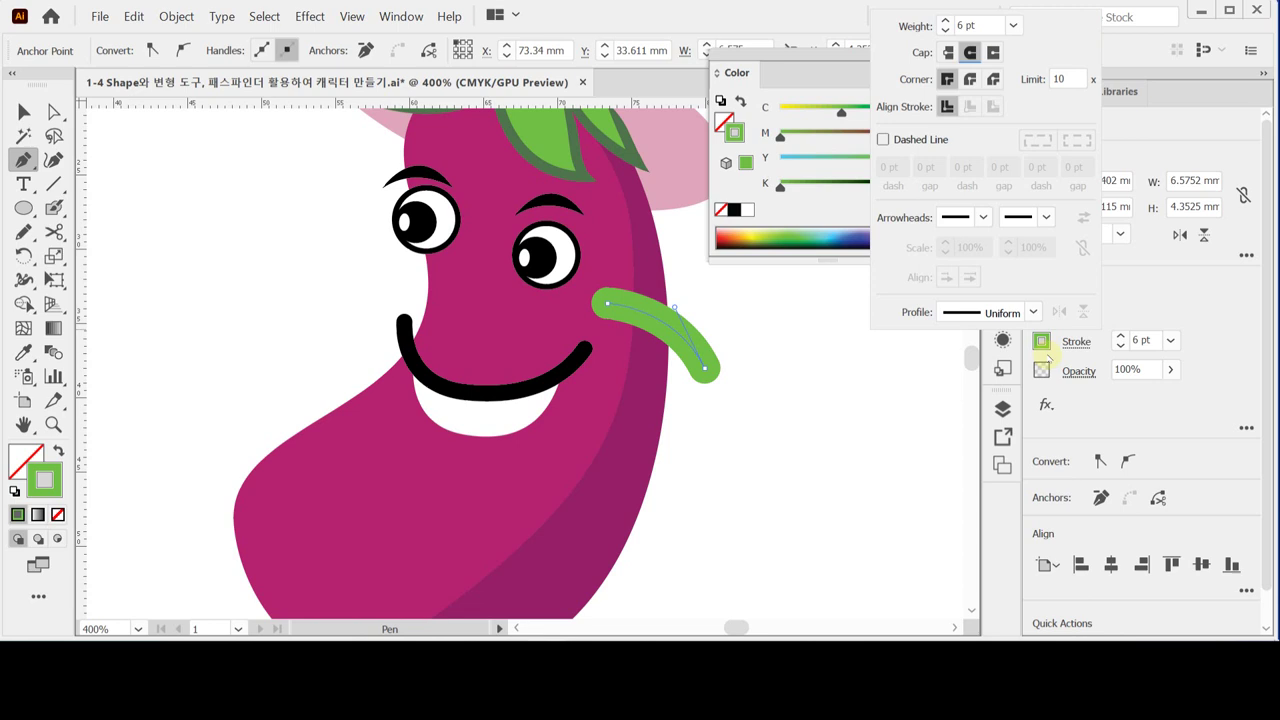
{"action": "left_click", "coordinate": [748, 394], "text": "ctrl"}
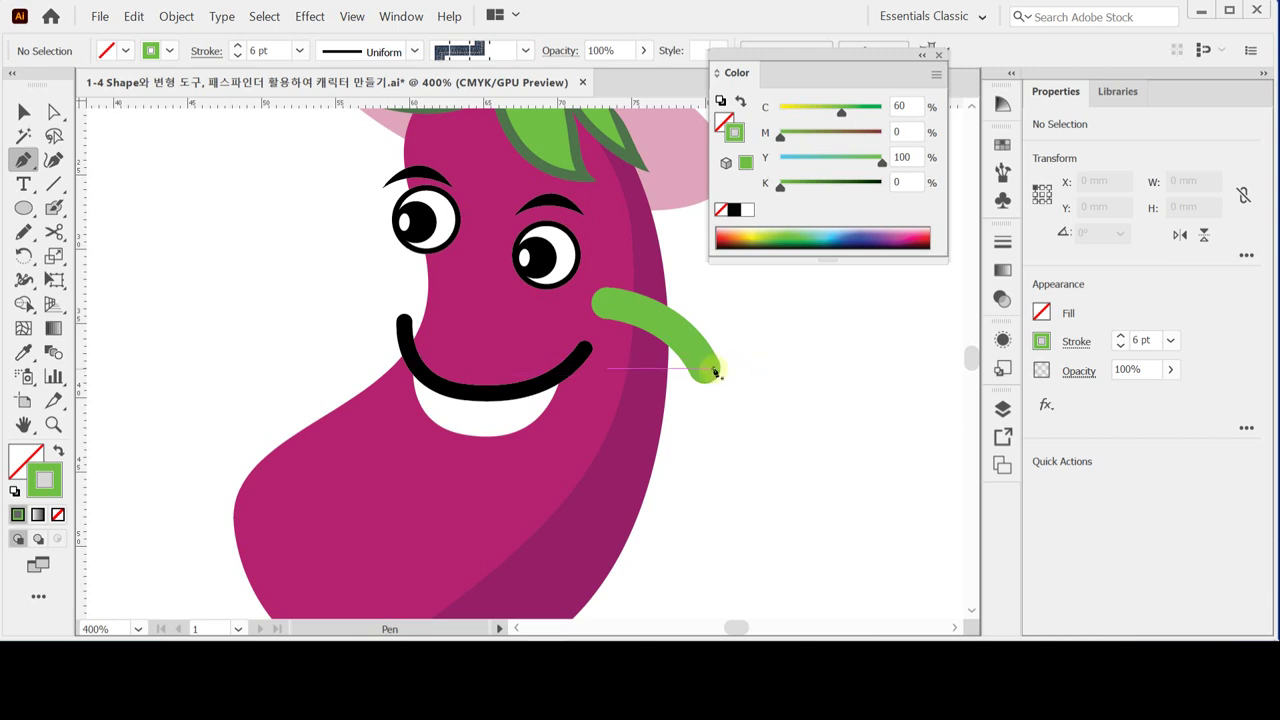
Draw three separate curved fingers with 6 pt green strokes, fanning out from the end of the arm.
{"action": "left_click", "coordinate": [716, 373]}
{"action": "left_click_drag", "start_coordinate": [786, 375], "coordinate": [814, 417]}
{"action": "left_click", "coordinate": [814, 417], "text": "ctrl"}
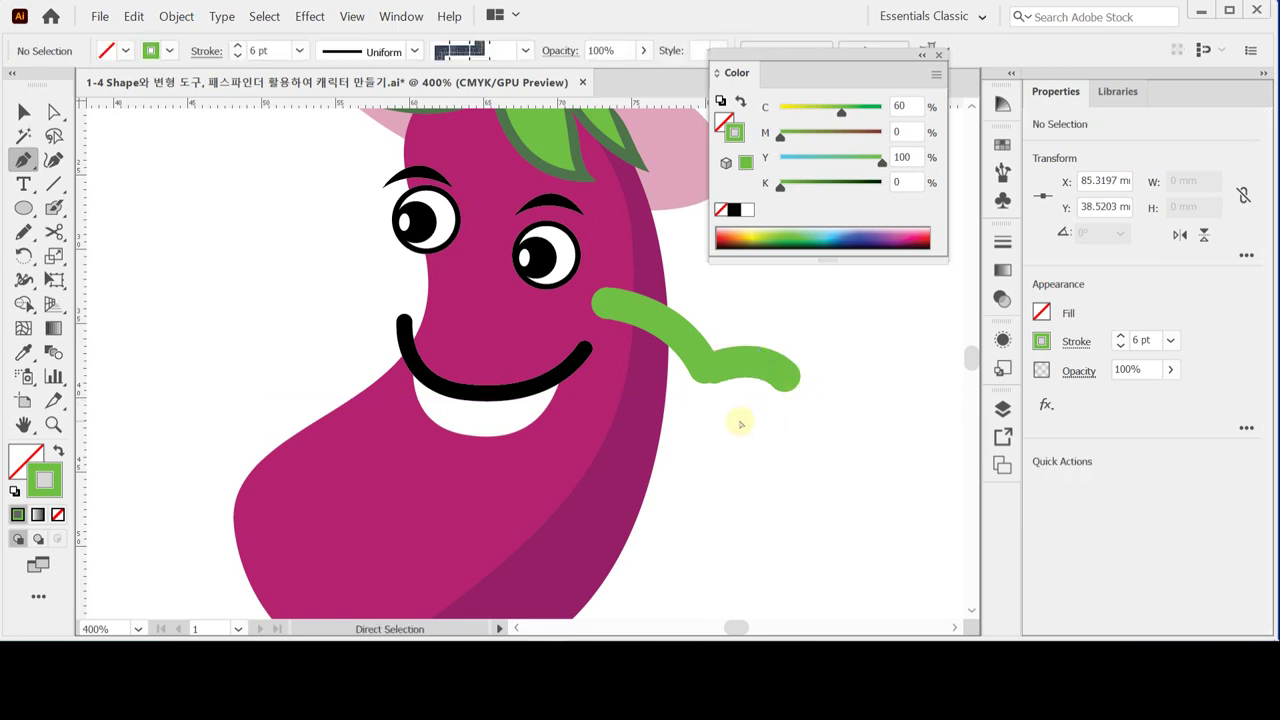
{"action": "left_click", "coordinate": [711, 376]}
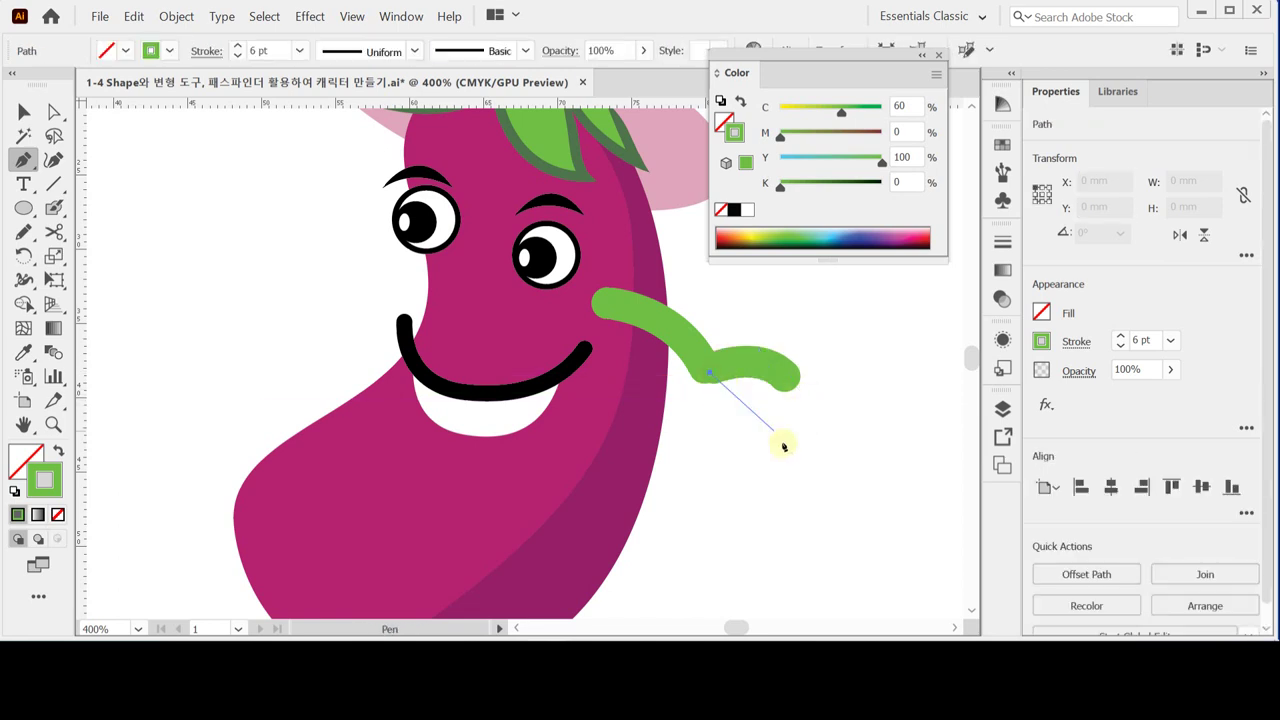
{"action": "mouse_move", "coordinate": [776, 432]}
{"action": "left_mouse_down"}
{"action": "mouse_move", "coordinate": [784, 477]}
{"action": "mouse_move", "coordinate": [808, 465]}
{"action": "left_mouse_up"}
{"action": "left_click", "coordinate": [808, 468], "text": "ctrl"}
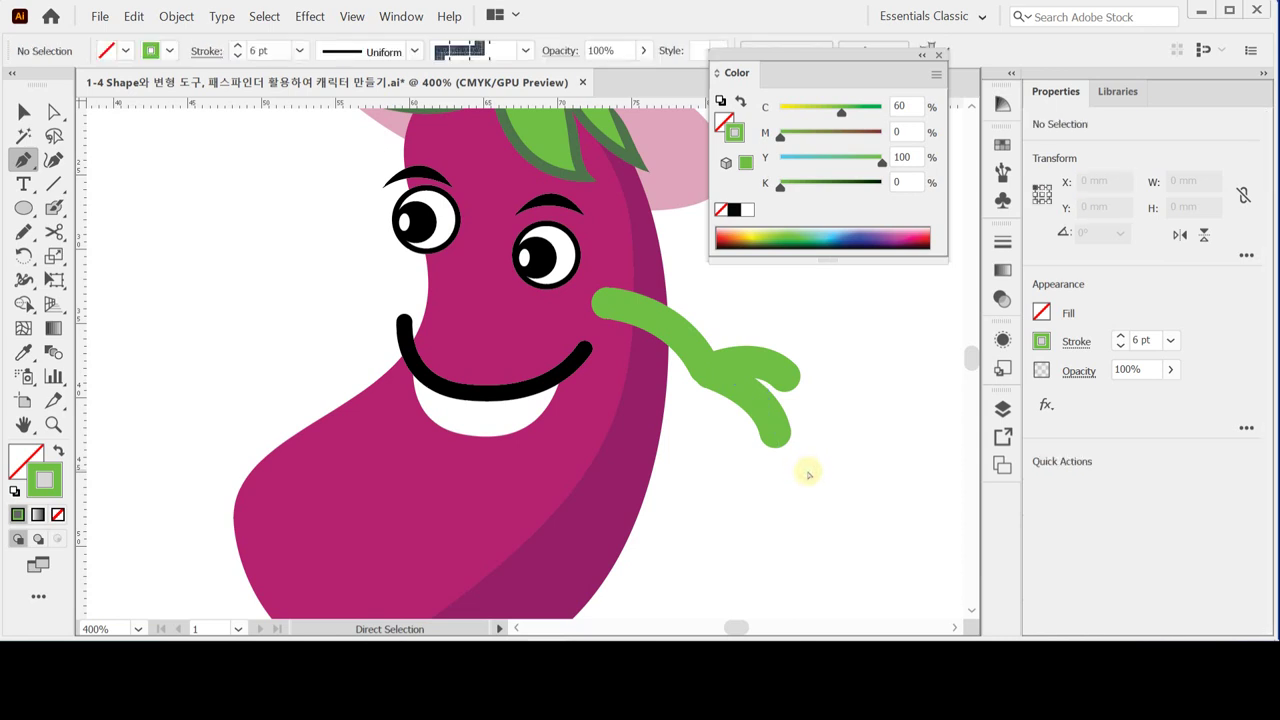
{"action": "left_click", "coordinate": [704, 377]}
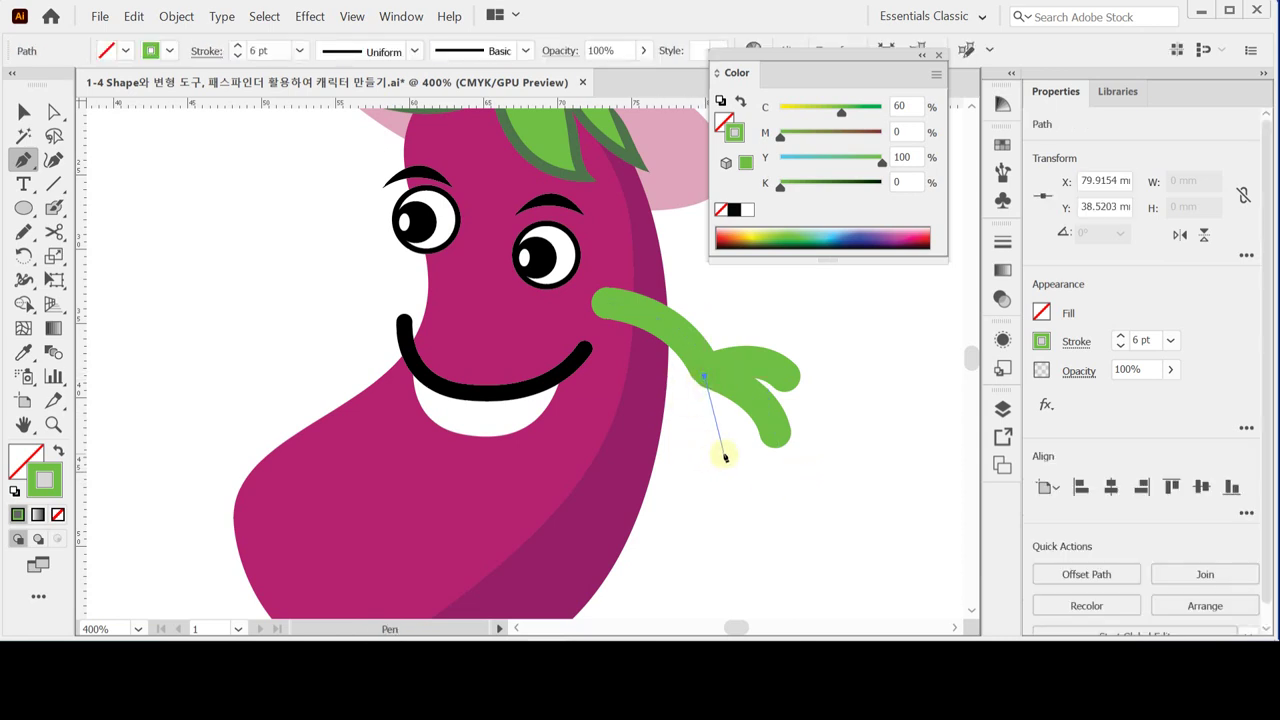
{"action": "left_click_drag", "start_coordinate": [730, 462], "coordinate": [728, 494]}
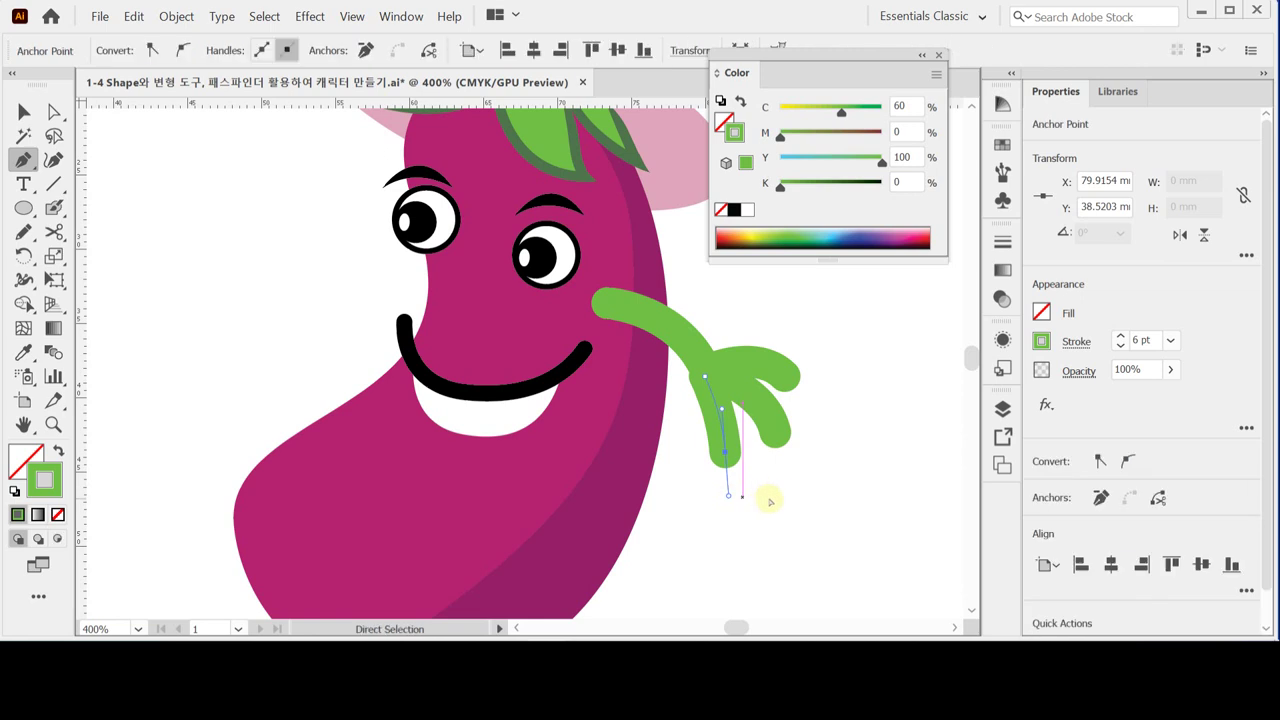
{"action": "left_click", "coordinate": [788, 484], "text": "ctrl"}
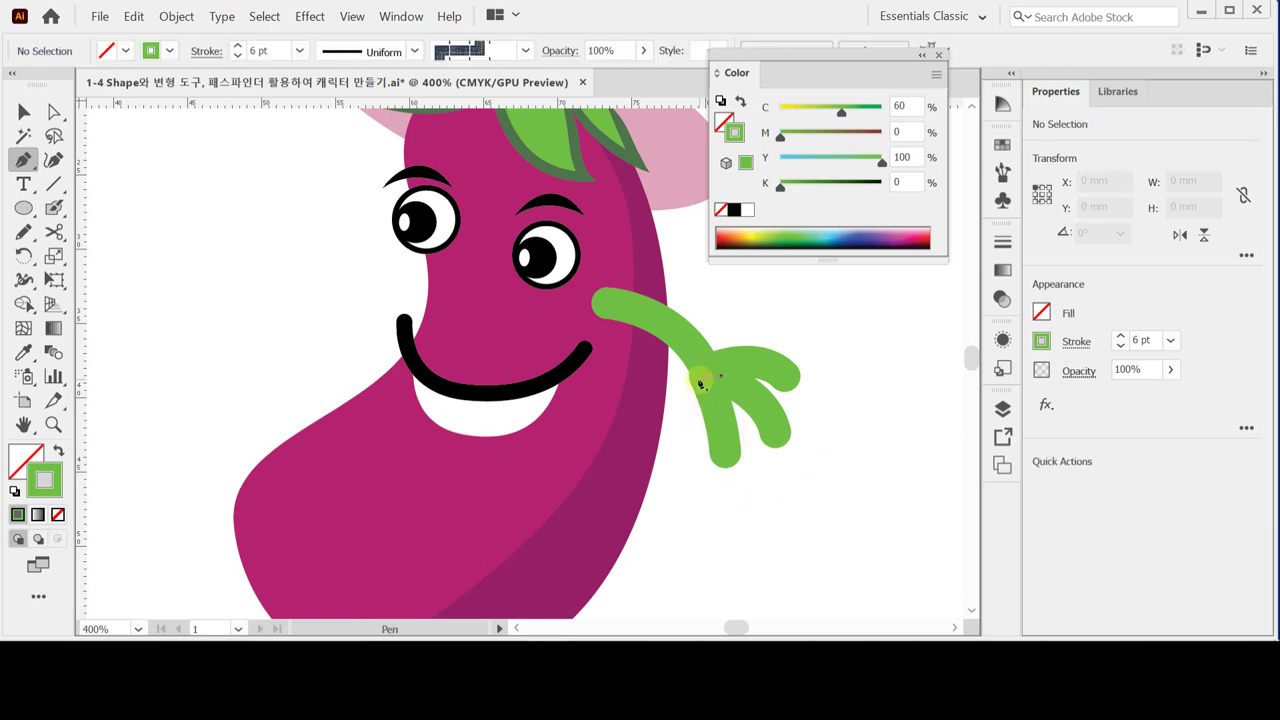
Draw a curved thumb from the hand back toward the body and set its green stroke to 8 pt.
{"action": "left_click_drag", "start_coordinate": [705, 386], "coordinate": [661, 431]}
{"action": "left_click", "coordinate": [656, 446]}
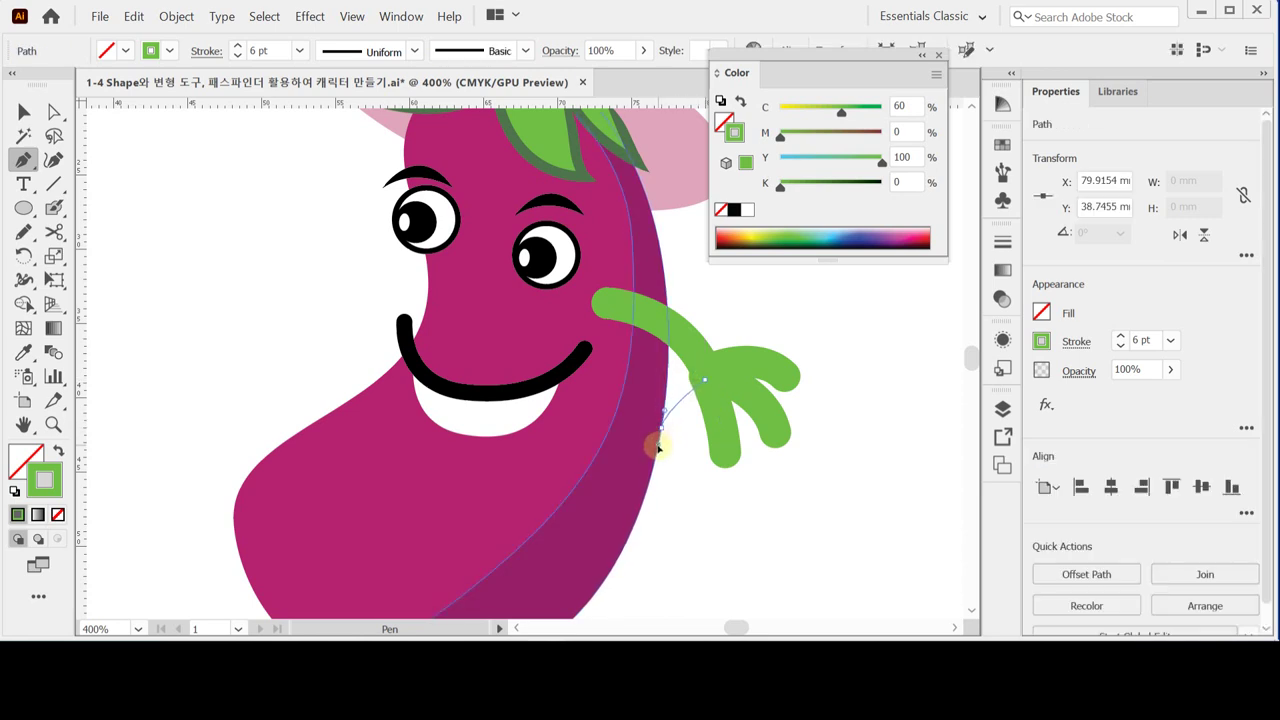
{"action": "key", "text": "ctrl"}
{"action": "left_click", "coordinate": [1121, 336]}
{"action": "left_click", "coordinate": [1121, 336]}
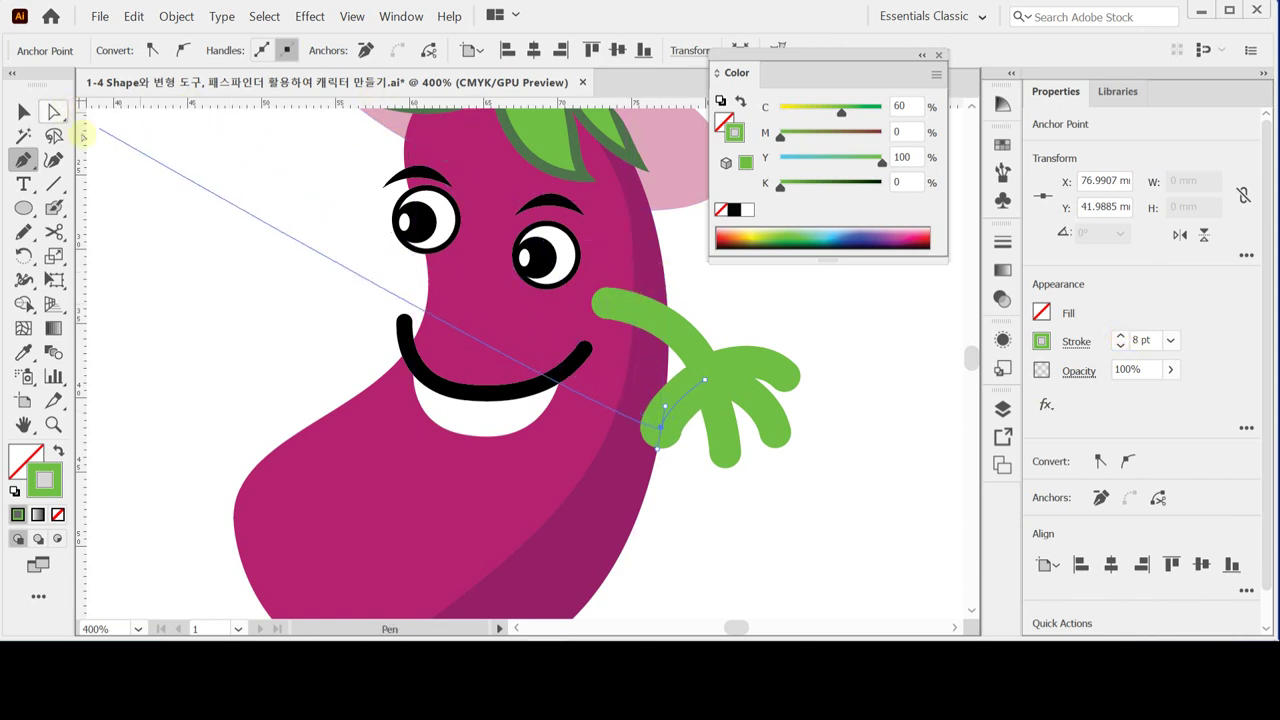
{"action": "left_click", "coordinate": [714, 497], "text": "ctrl"}
Shift the base anchor points of the two upper fingers slightly to blend them into the palm.
{"action": "left_click", "coordinate": [57, 111]}
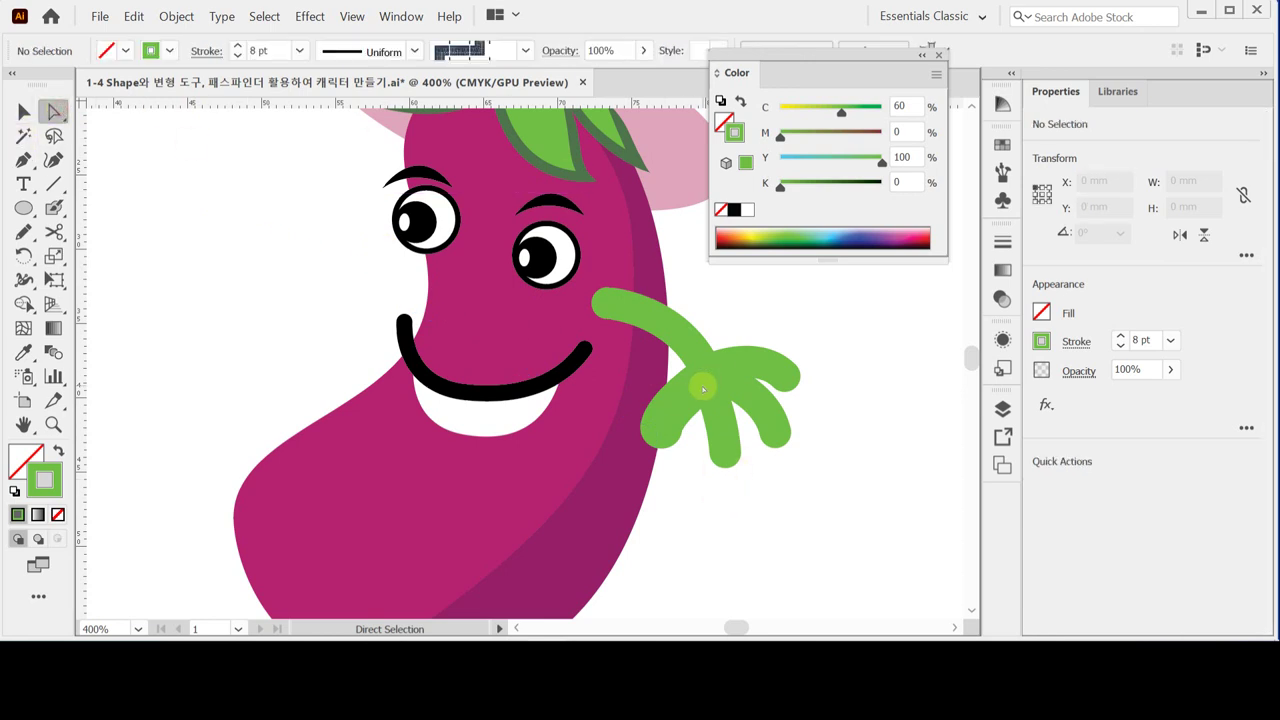
{"action": "left_click", "coordinate": [713, 368]}
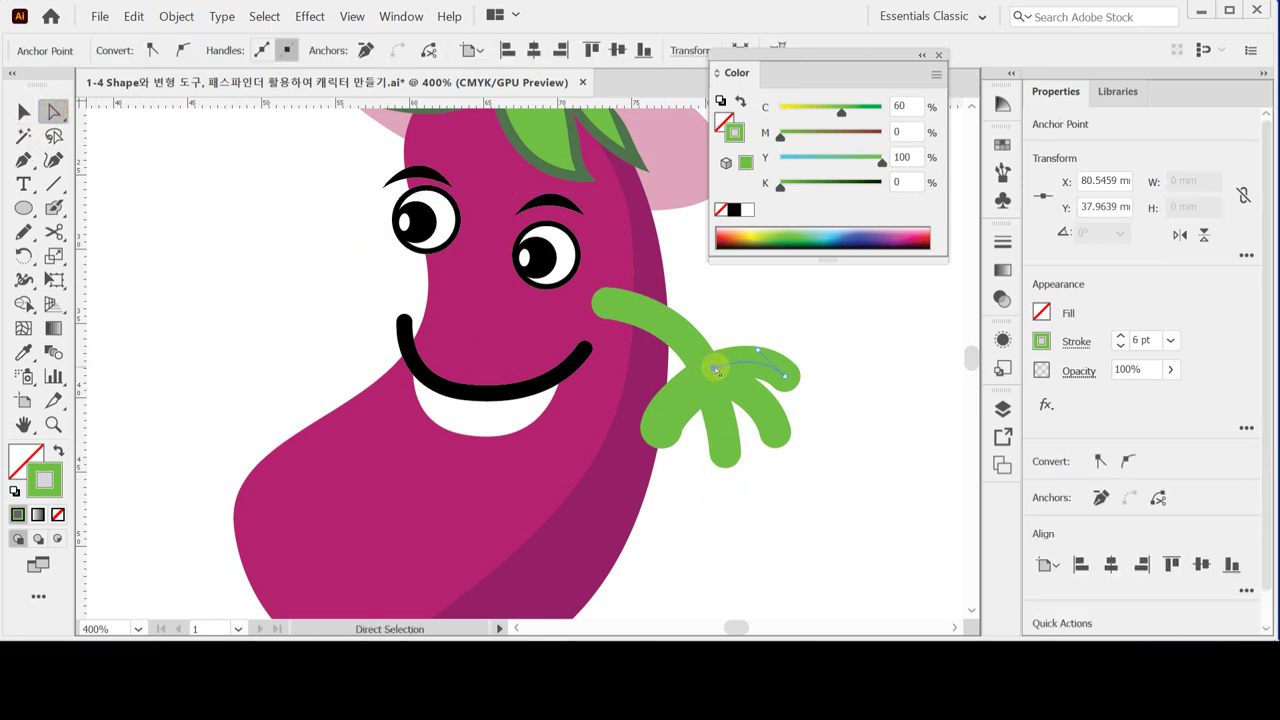
{"action": "left_click_drag", "start_coordinate": [714, 370], "coordinate": [713, 361]}
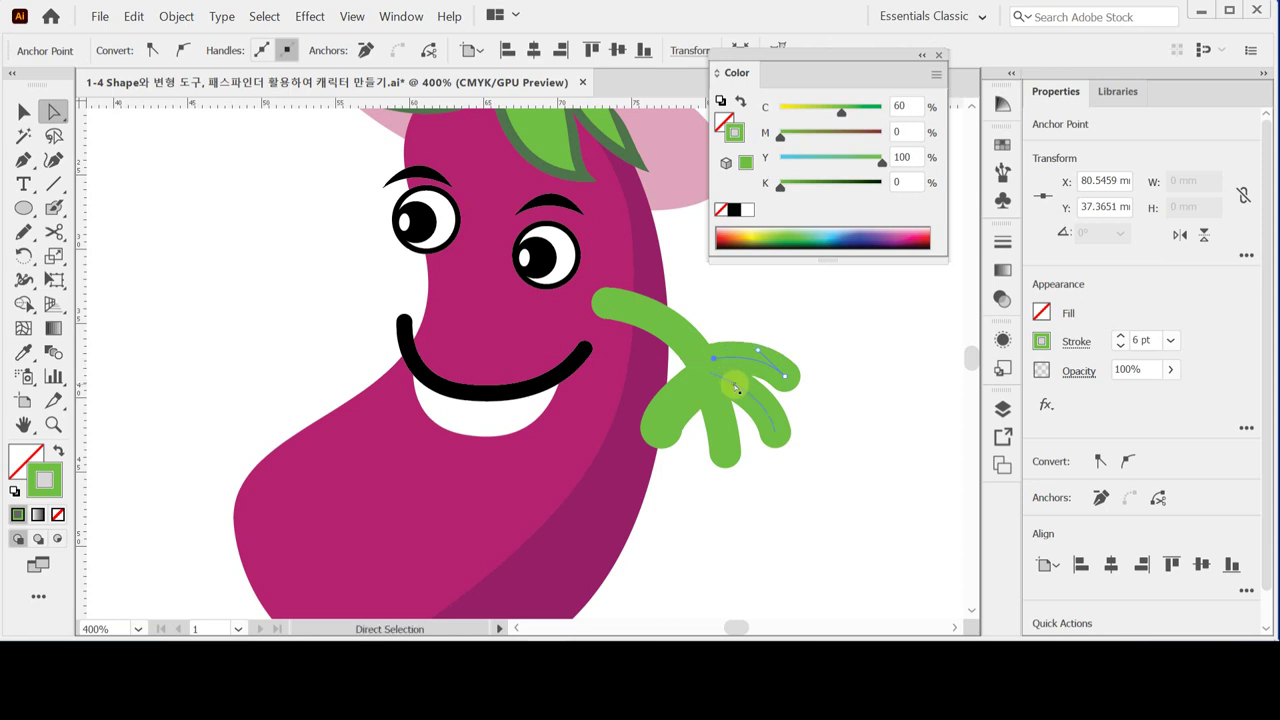
{"action": "left_click_drag", "start_coordinate": [711, 363], "coordinate": [714, 371]}
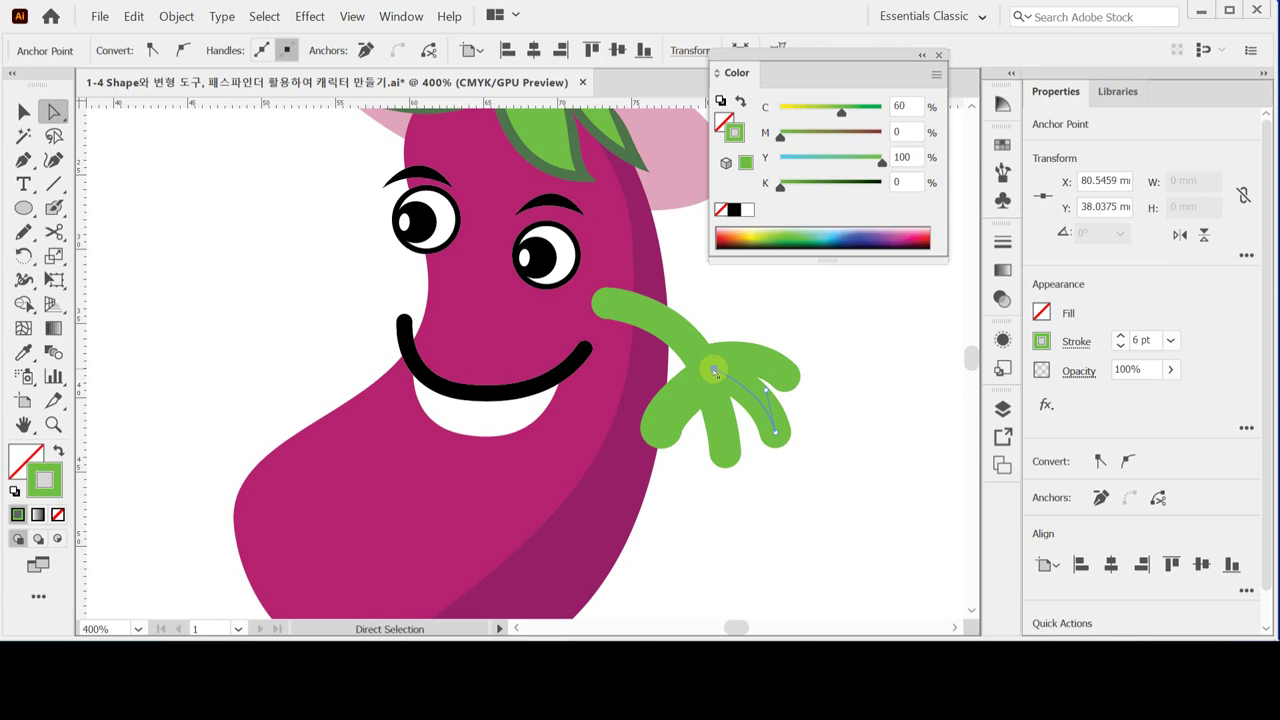
{"action": "key", "text": "ctrl+shift+a"}
Move the tip anchor of the lowest finger slightly outward and the tip of the uppermost finger slightly outward and down.
{"action": "left_click_drag", "start_coordinate": [725, 455], "coordinate": [729, 450]}
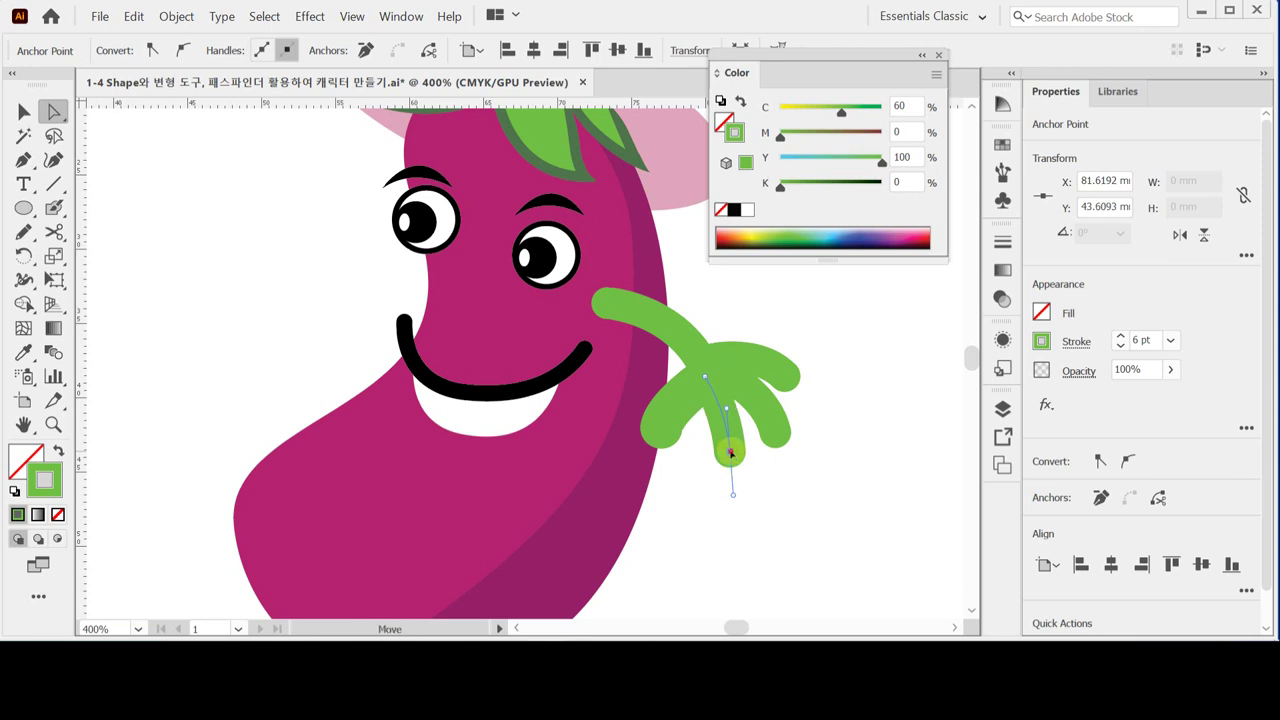
{"action": "key", "text": "ctrl+shift+a"}
{"action": "left_click", "coordinate": [789, 378]}
{"action": "left_click_drag", "start_coordinate": [789, 378], "coordinate": [790, 384]}
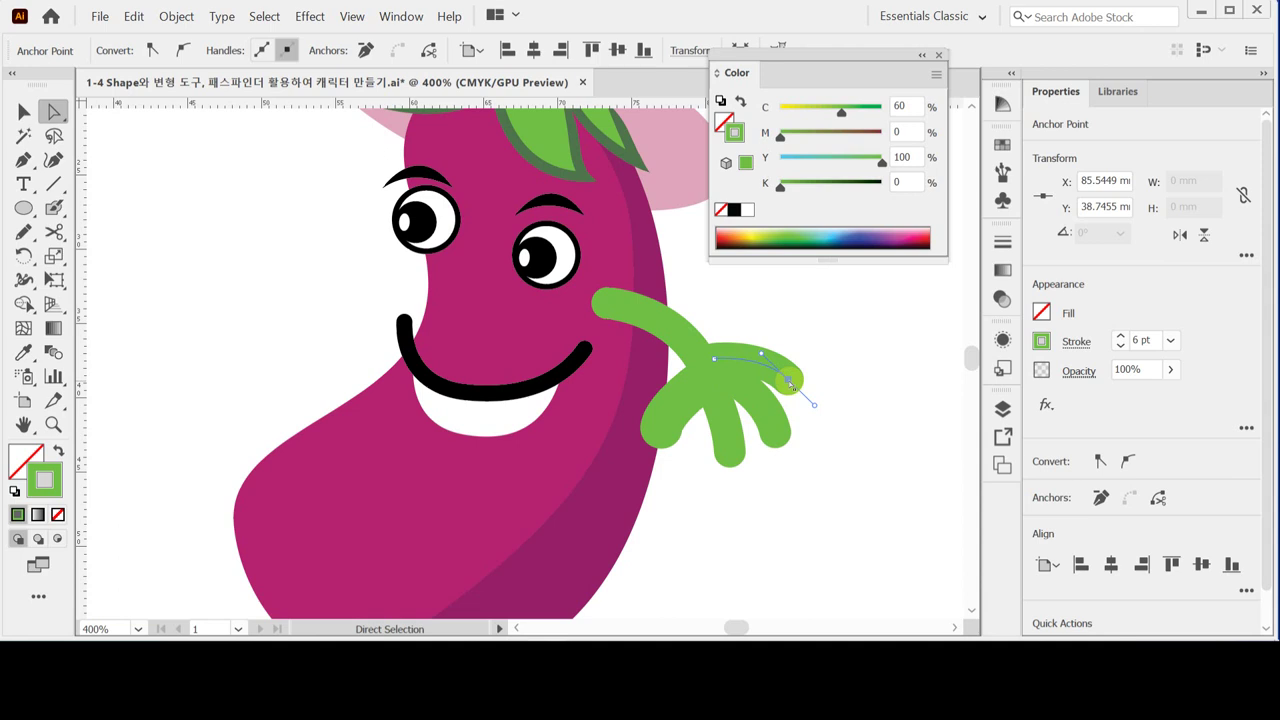
Move all the arm and finger strokes together outward and down toward the body's right edge, and rotate them about 10° clockwise.
{"action": "key", "text": "ctrl+shift+a"}
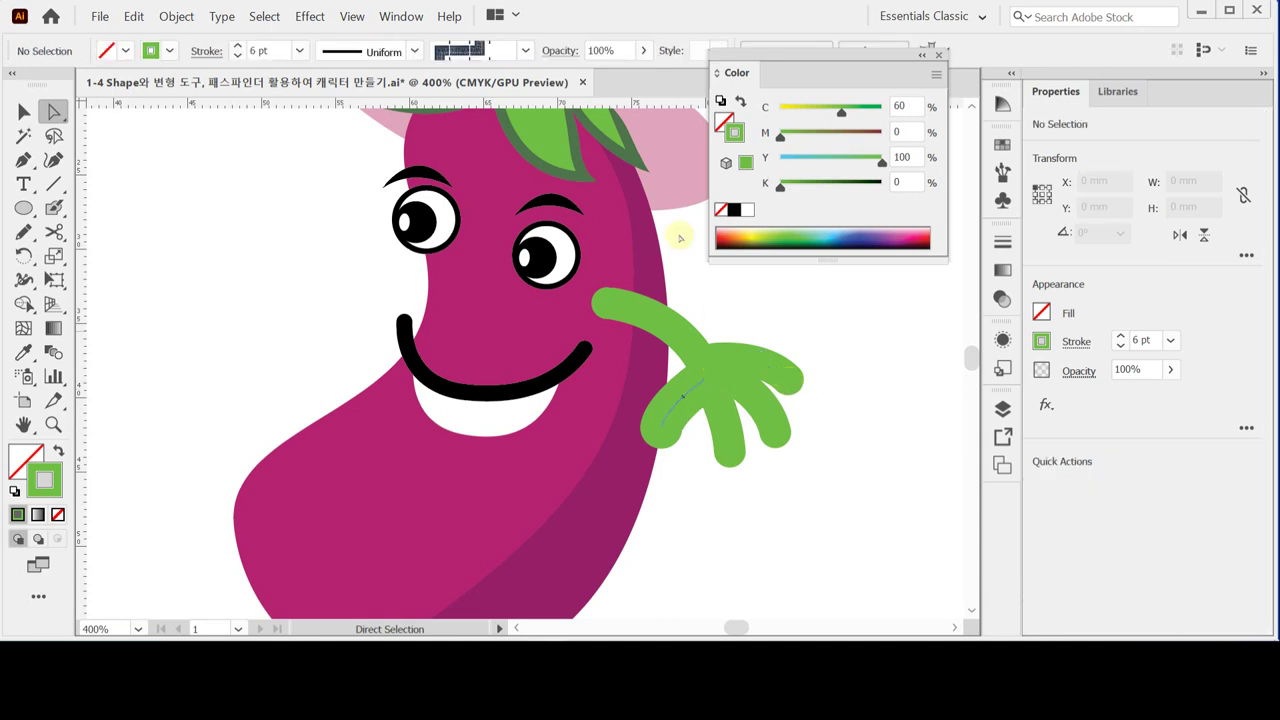
{"action": "left_click", "coordinate": [24, 111]}
{"action": "left_click", "coordinate": [723, 377]}
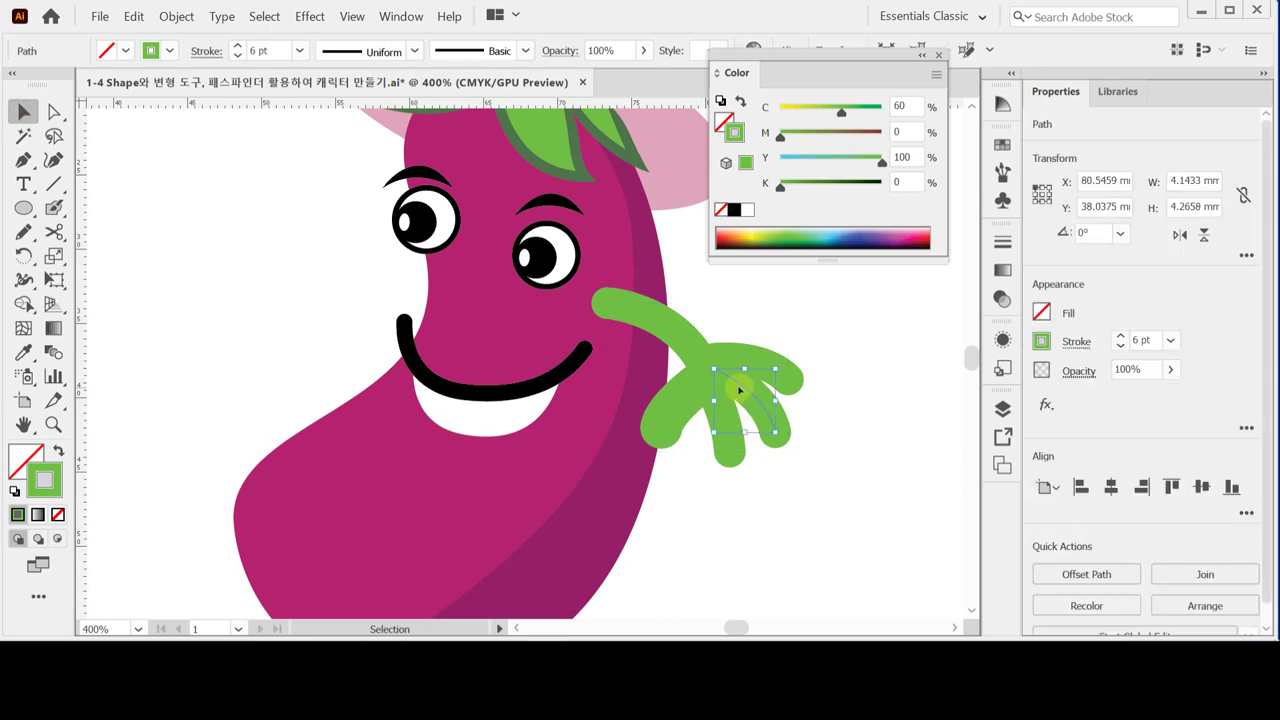
{"action": "left_click_drag", "start_coordinate": [705, 371], "coordinate": [750, 408]}
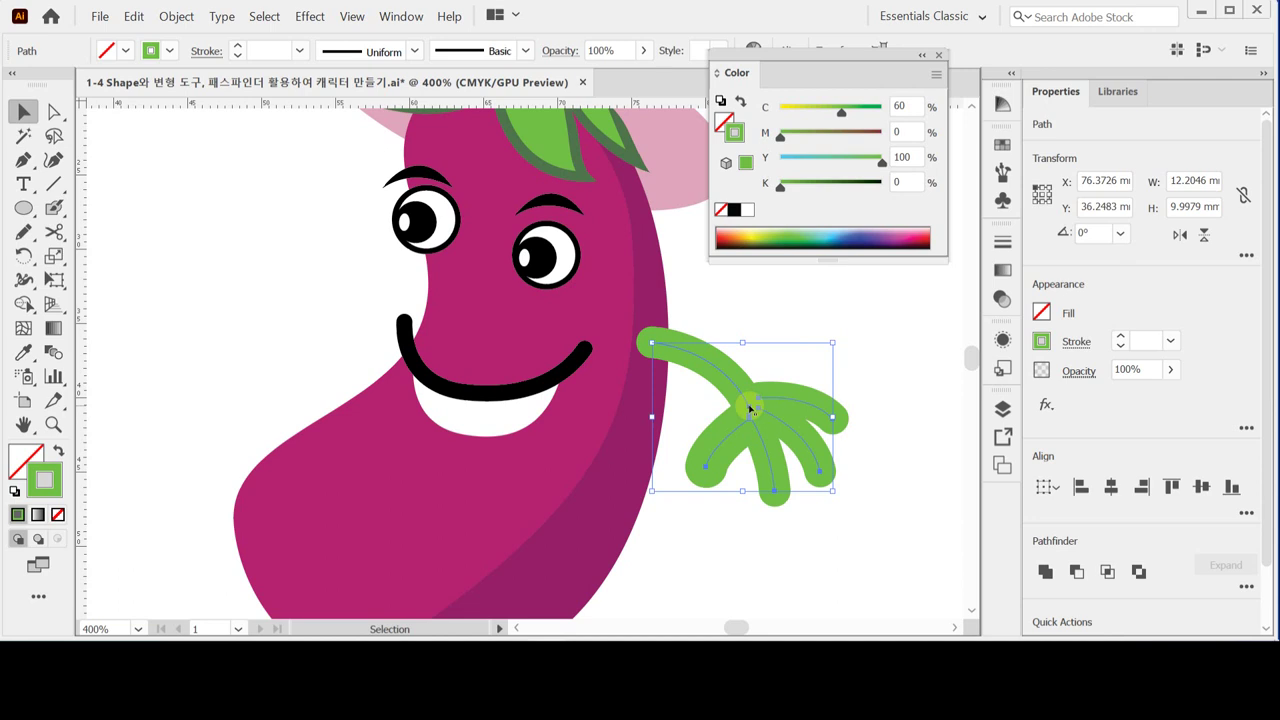
{"action": "left_click_drag", "start_coordinate": [750, 408], "coordinate": [735, 413]}
{"action": "left_click_drag", "start_coordinate": [822, 338], "coordinate": [834, 368]}
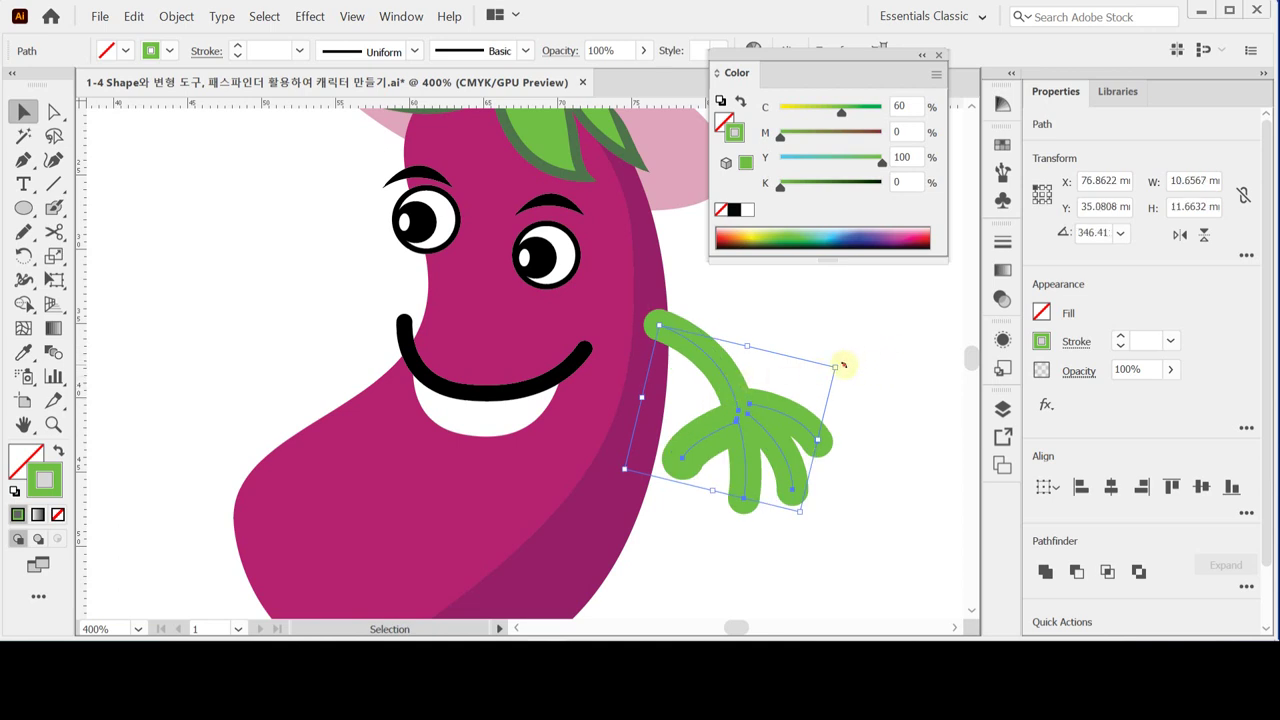
{"action": "left_click", "coordinate": [167, 116]}
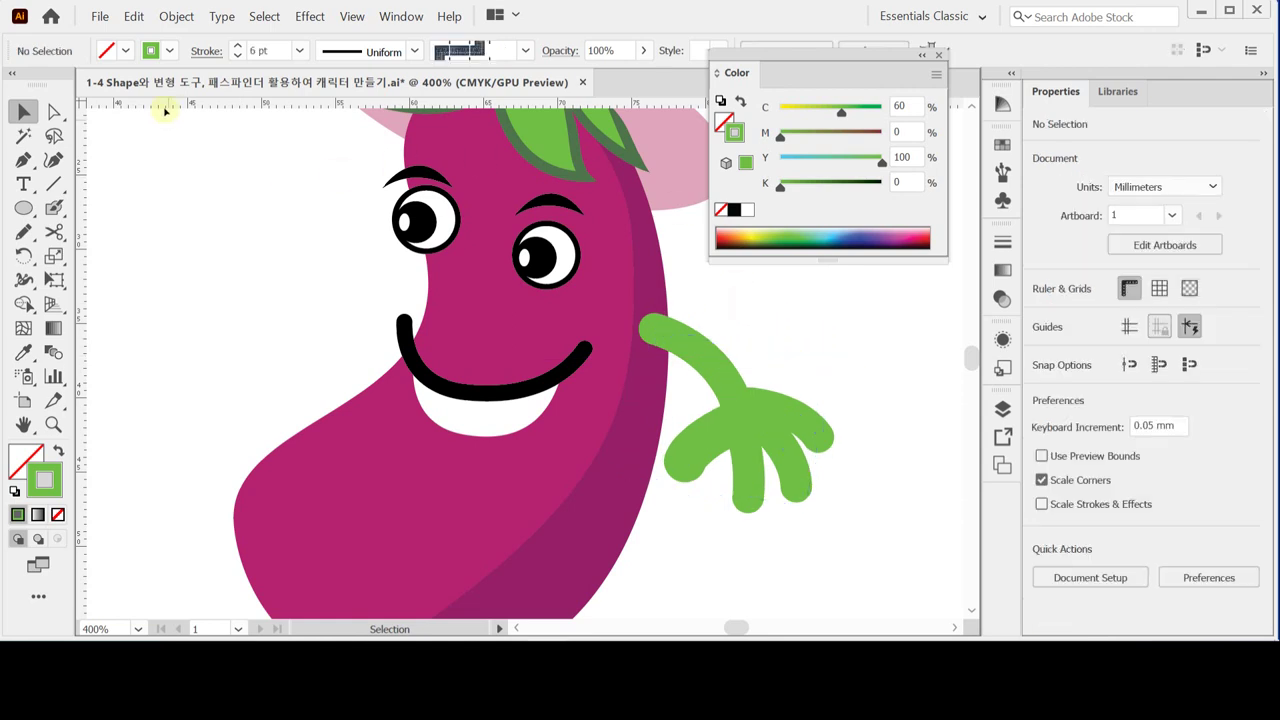
Move the arm's shoulder anchor point up and inward so the arm starts over the body's shaded side.
{"action": "left_click", "coordinate": [54, 111]}
{"action": "left_click", "coordinate": [650, 328]}
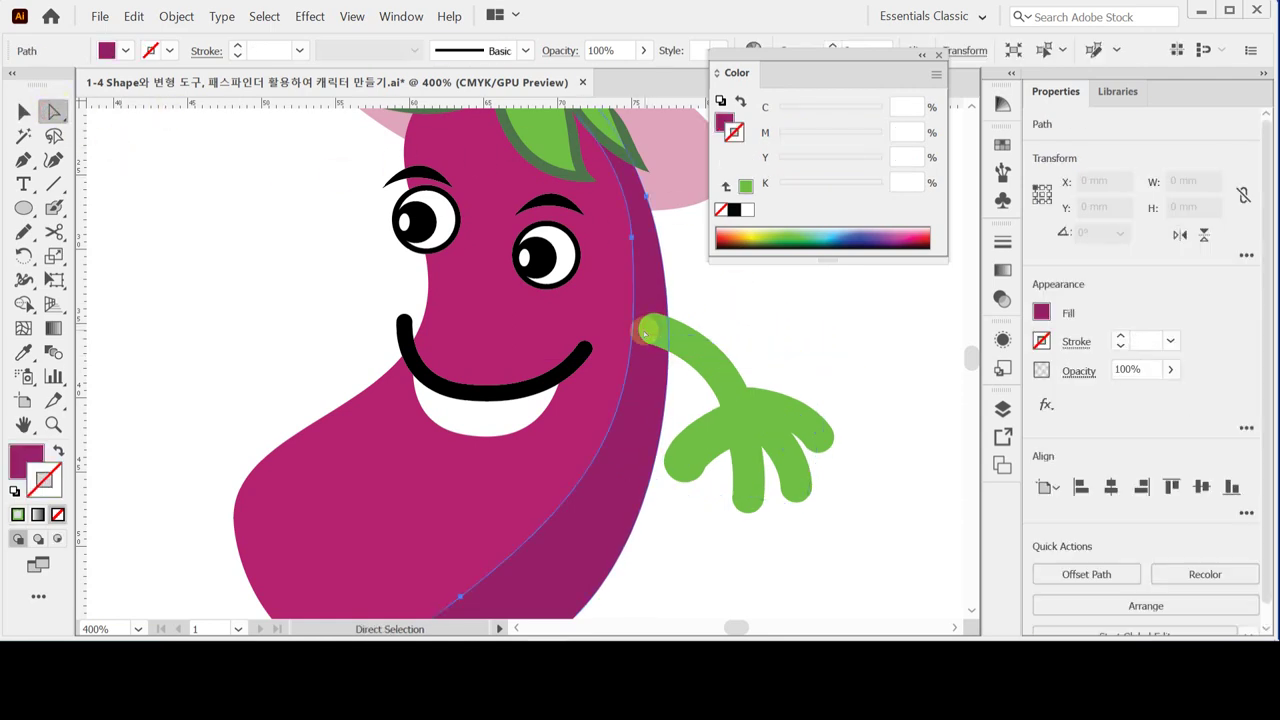
{"action": "mouse_move", "coordinate": [651, 327]}
{"action": "left_mouse_down"}
{"action": "mouse_move", "coordinate": [632, 325]}
{"action": "mouse_move", "coordinate": [633, 307]}
{"action": "left_mouse_up"}
{"action": "left_click_drag", "start_coordinate": [720, 346], "coordinate": [722, 331]}
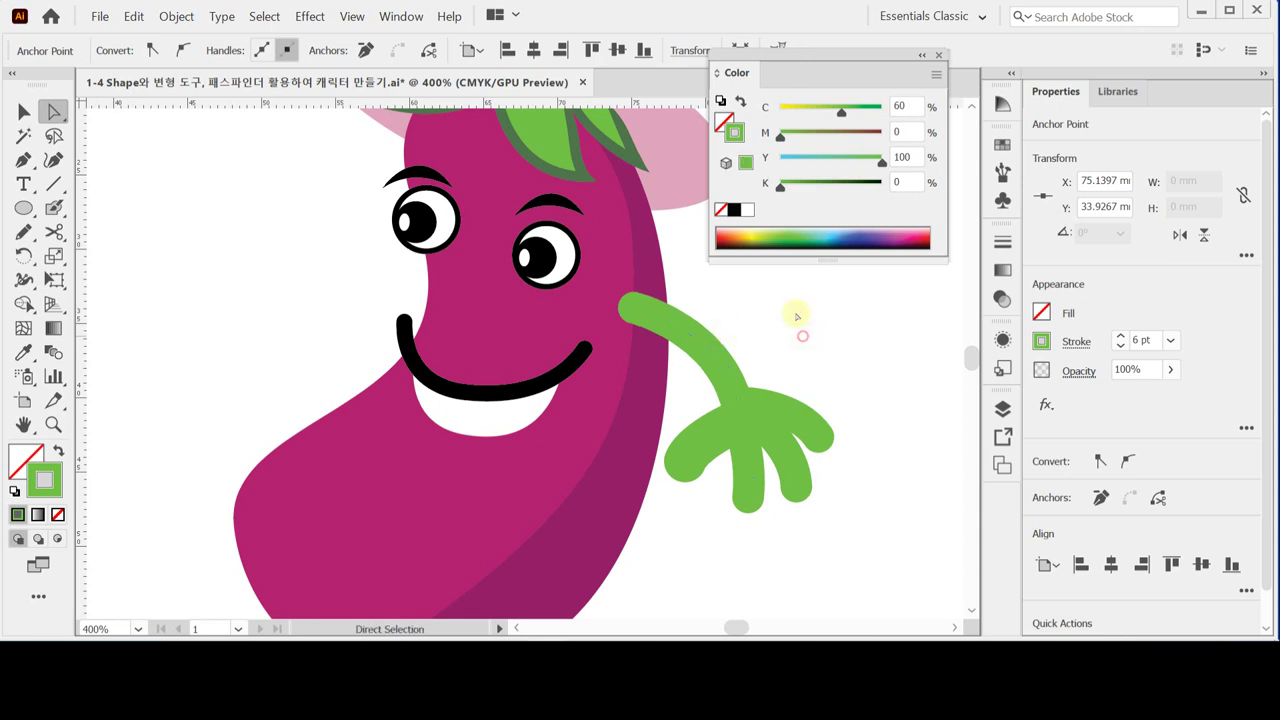
{"action": "left_click", "coordinate": [803, 337]}
Select all the arm and finger paths, check them in outline view, and convert them to filled shapes with Outline Stroke.
{"action": "left_click", "coordinate": [23, 111]}
{"action": "left_click_drag", "start_coordinate": [720, 305], "coordinate": [823, 496]}
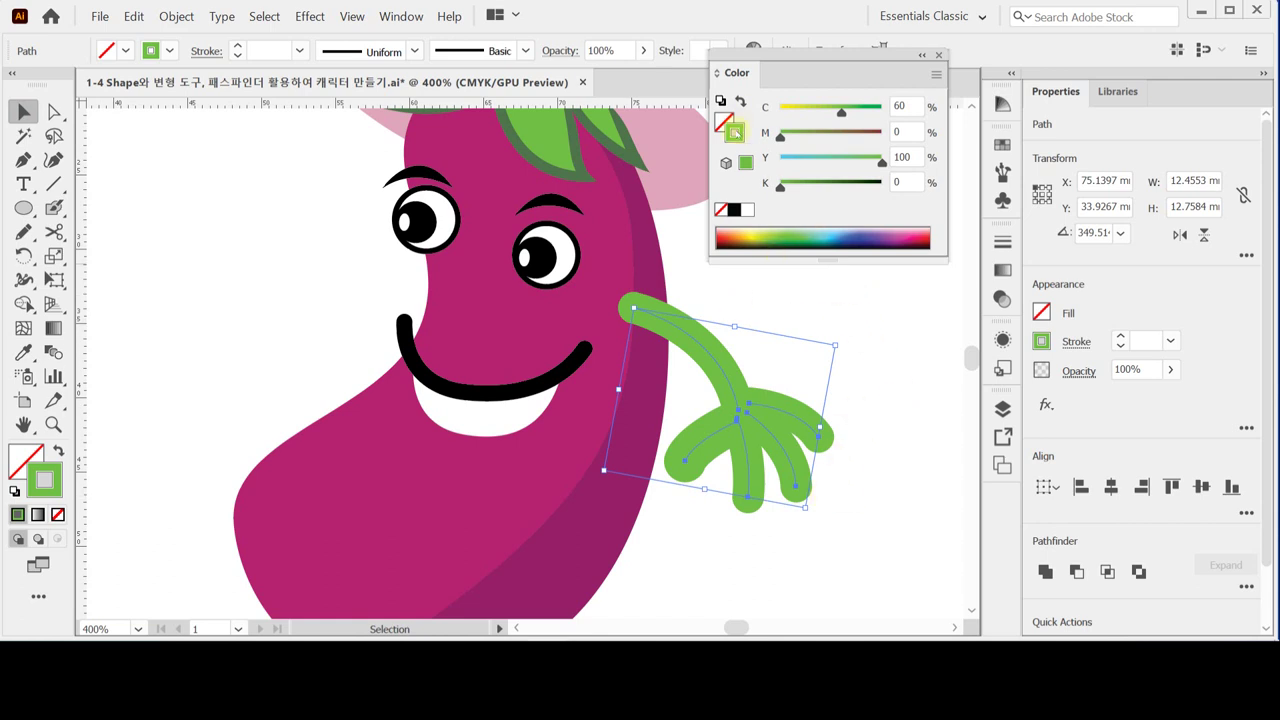
{"action": "key", "text": "ctrl+y"}
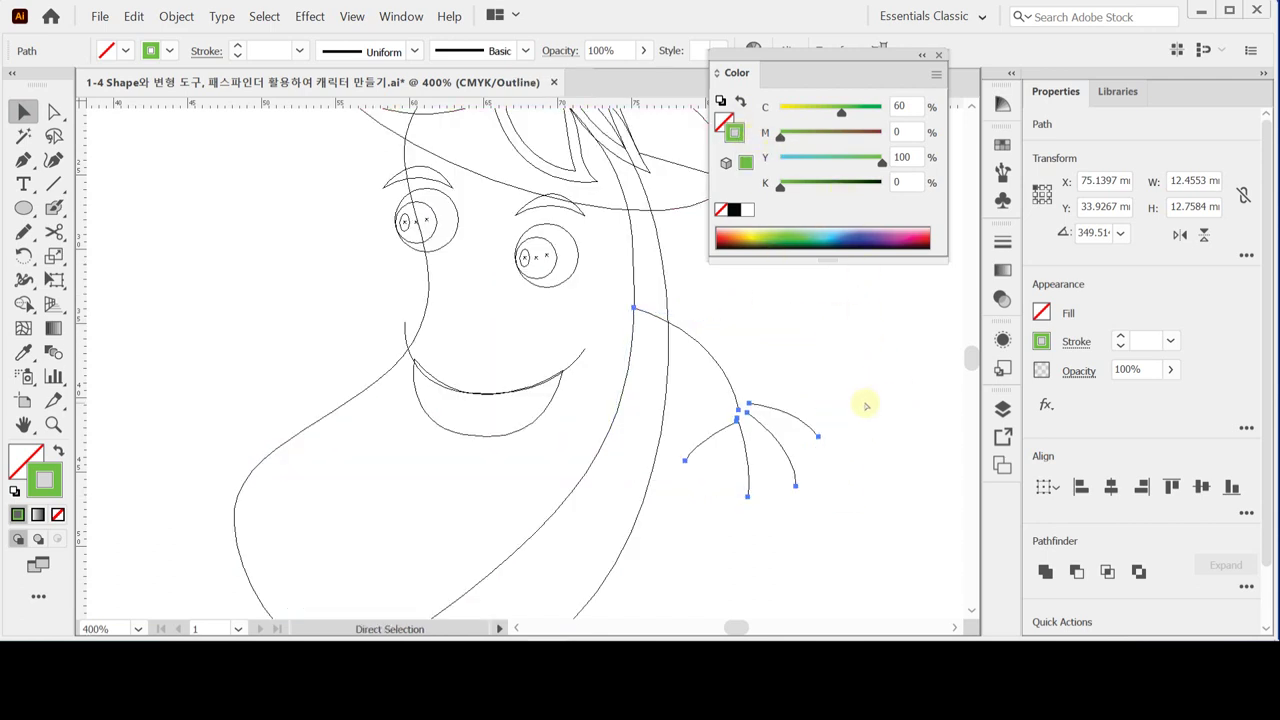
{"action": "key", "text": "ctrl+y"}
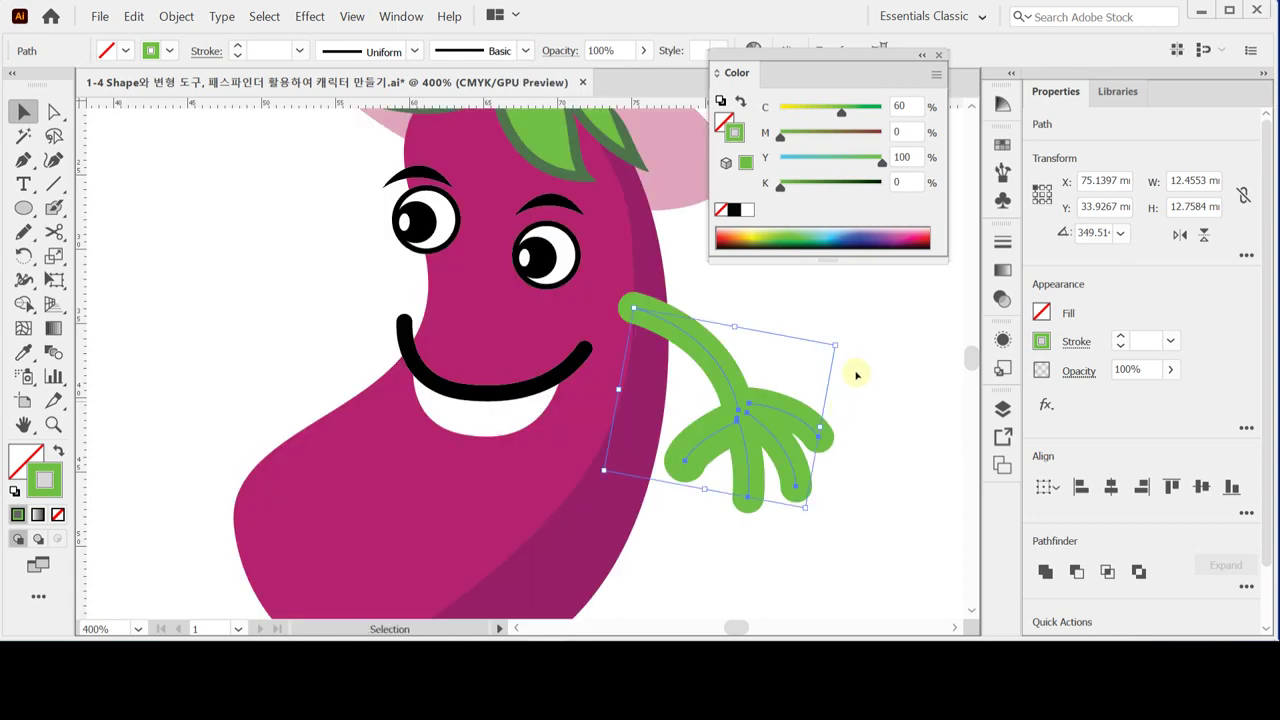
{"action": "left_click", "coordinate": [175, 16]}
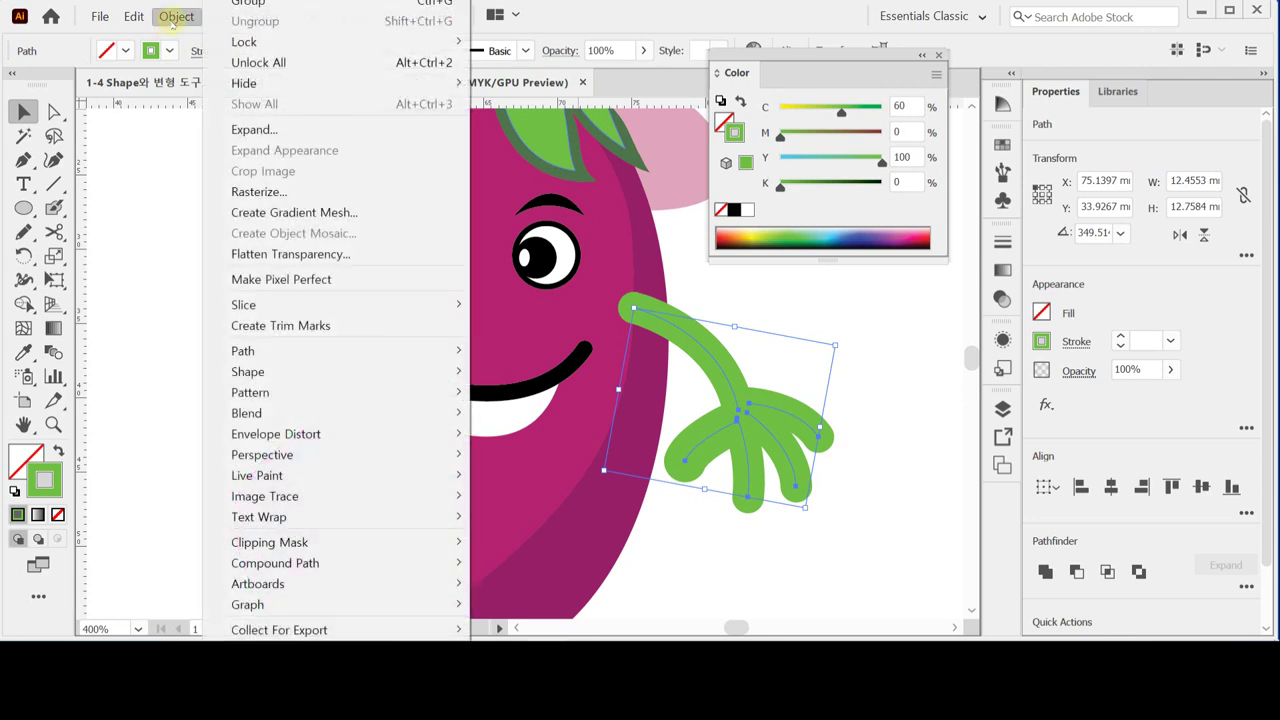
{"action": "mouse_move", "coordinate": [440, 351]}
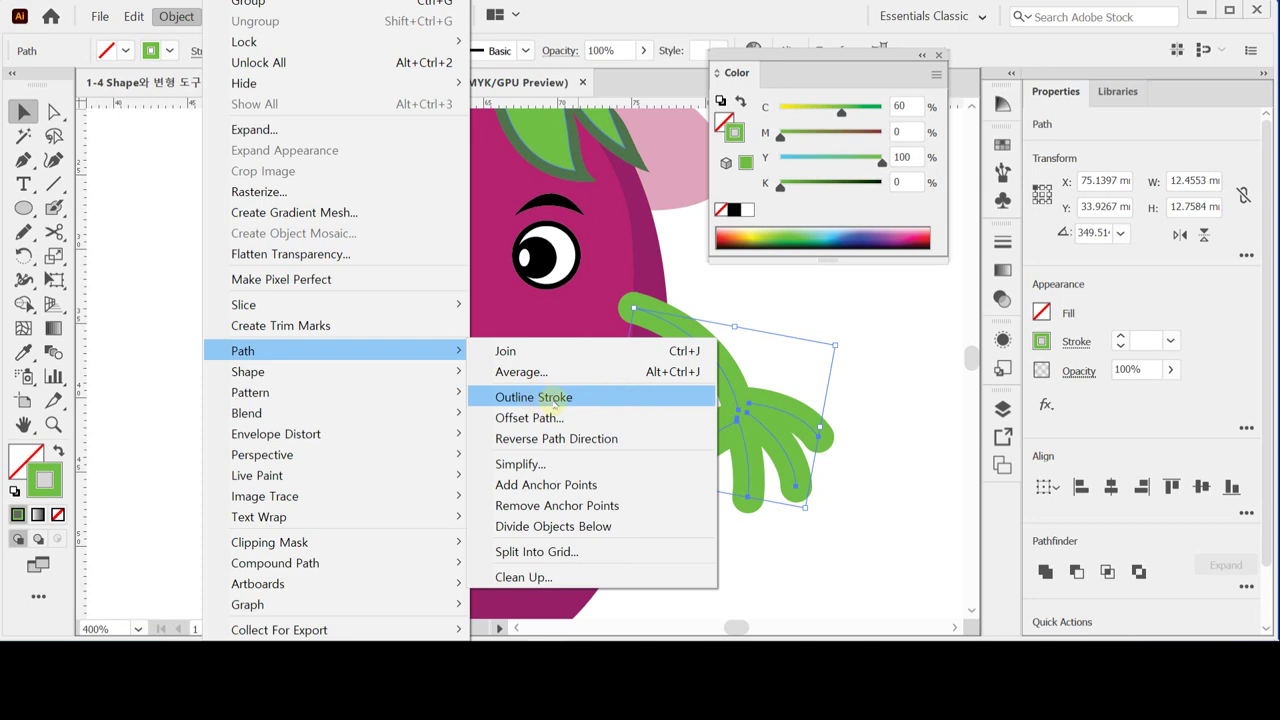
{"action": "left_click", "coordinate": [575, 400]}
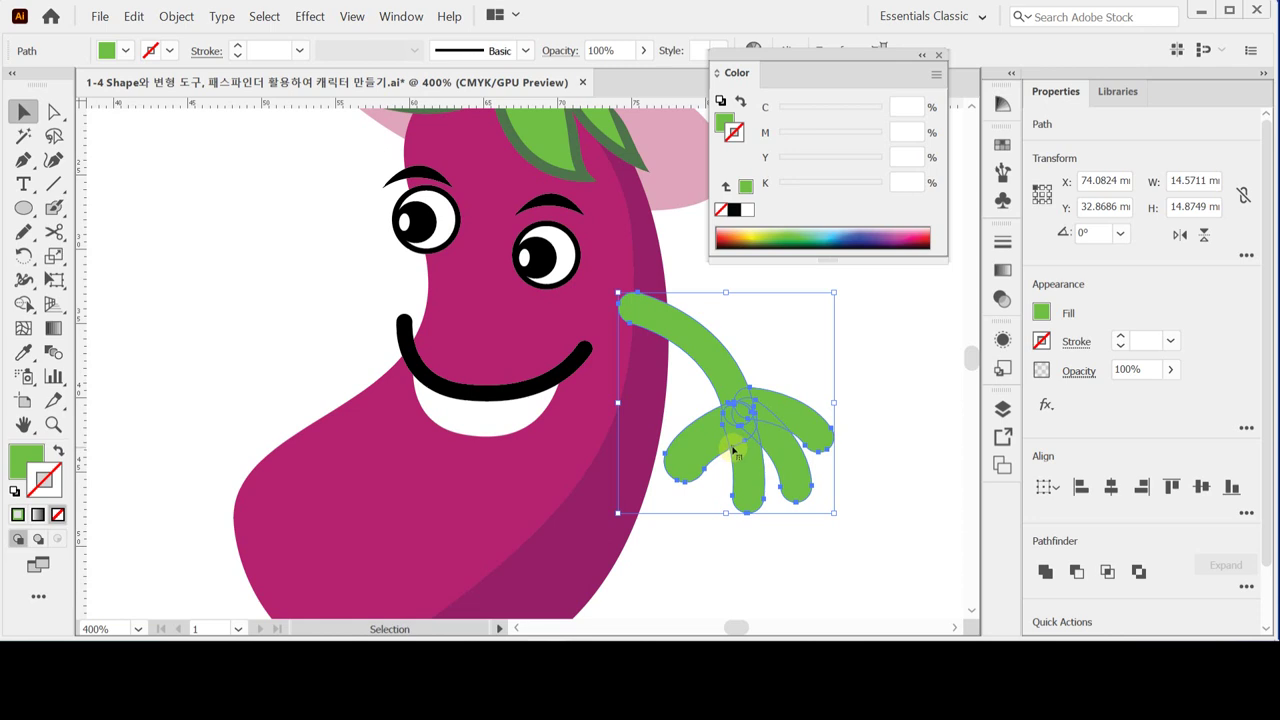
Draw a green ellipse about 7 by 4.2 mm over the palm, shift it slightly up and rotate it about 6° counterclockwise.
{"action": "left_click", "coordinate": [786, 350]}
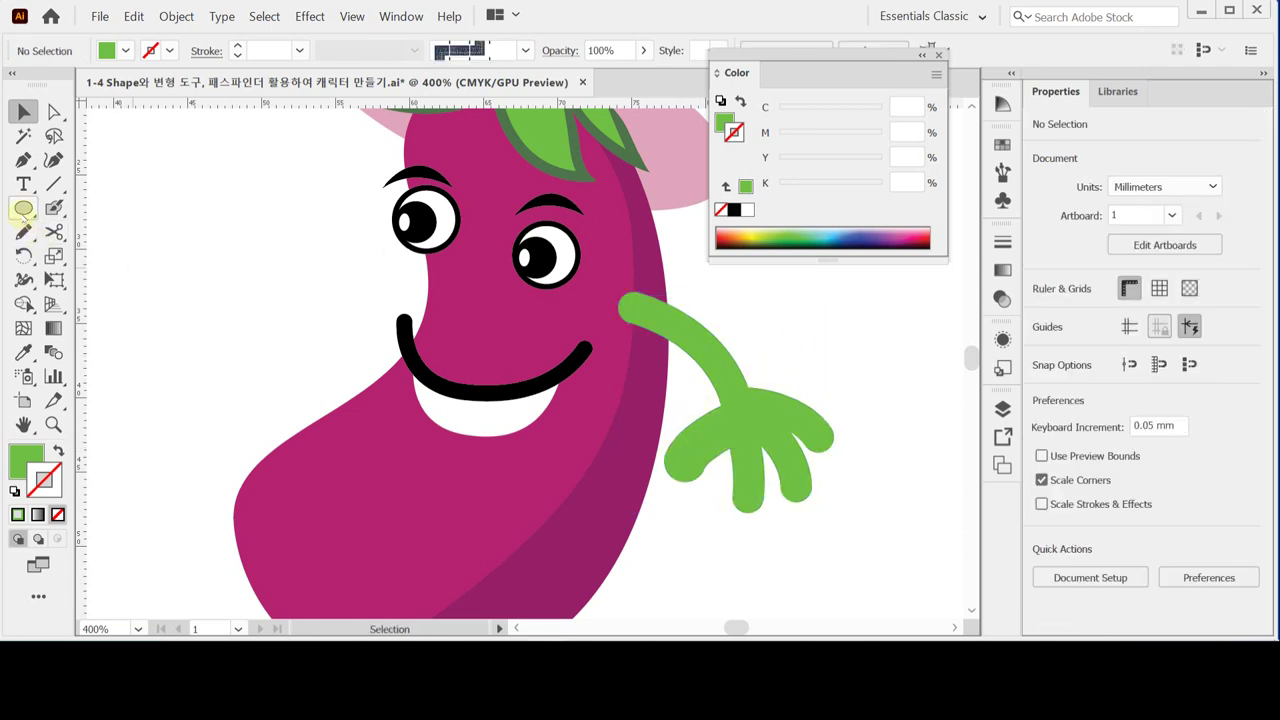
{"action": "left_click", "coordinate": [24, 208]}
{"action": "left_click_drag", "start_coordinate": [697, 387], "coordinate": [802, 449]}
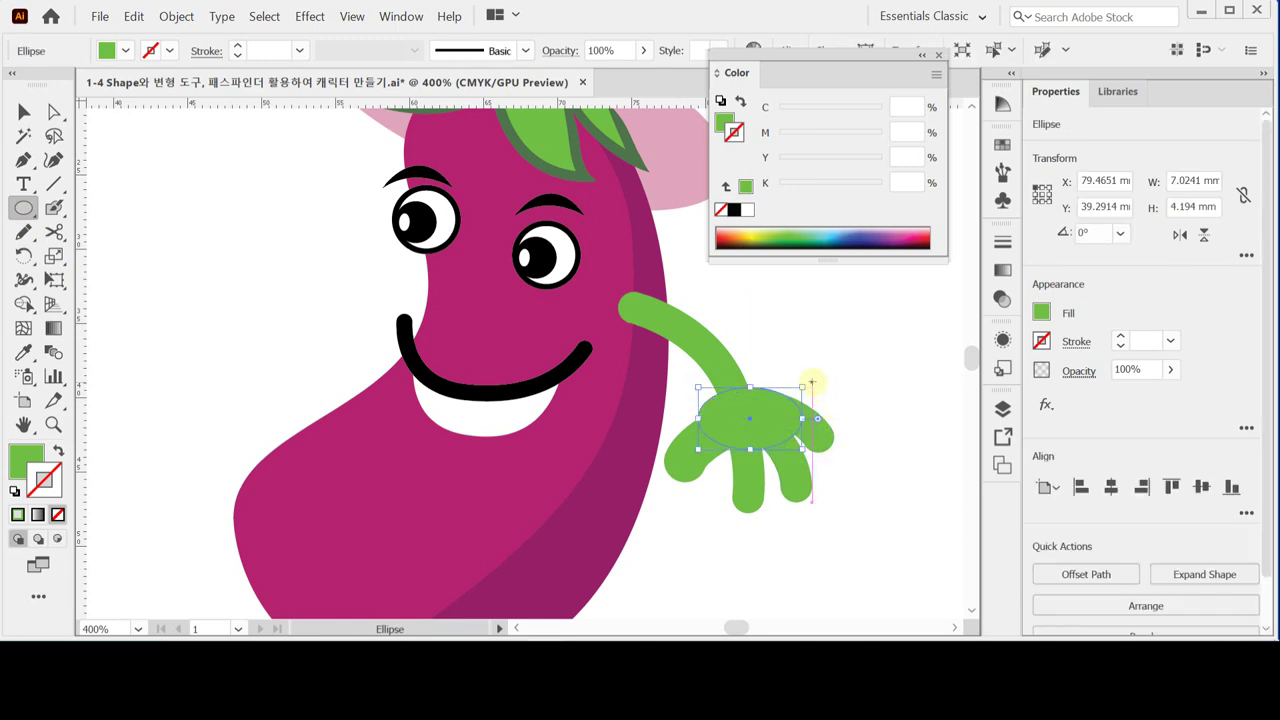
{"action": "left_click_drag", "start_coordinate": [808, 384], "coordinate": [768, 403]}
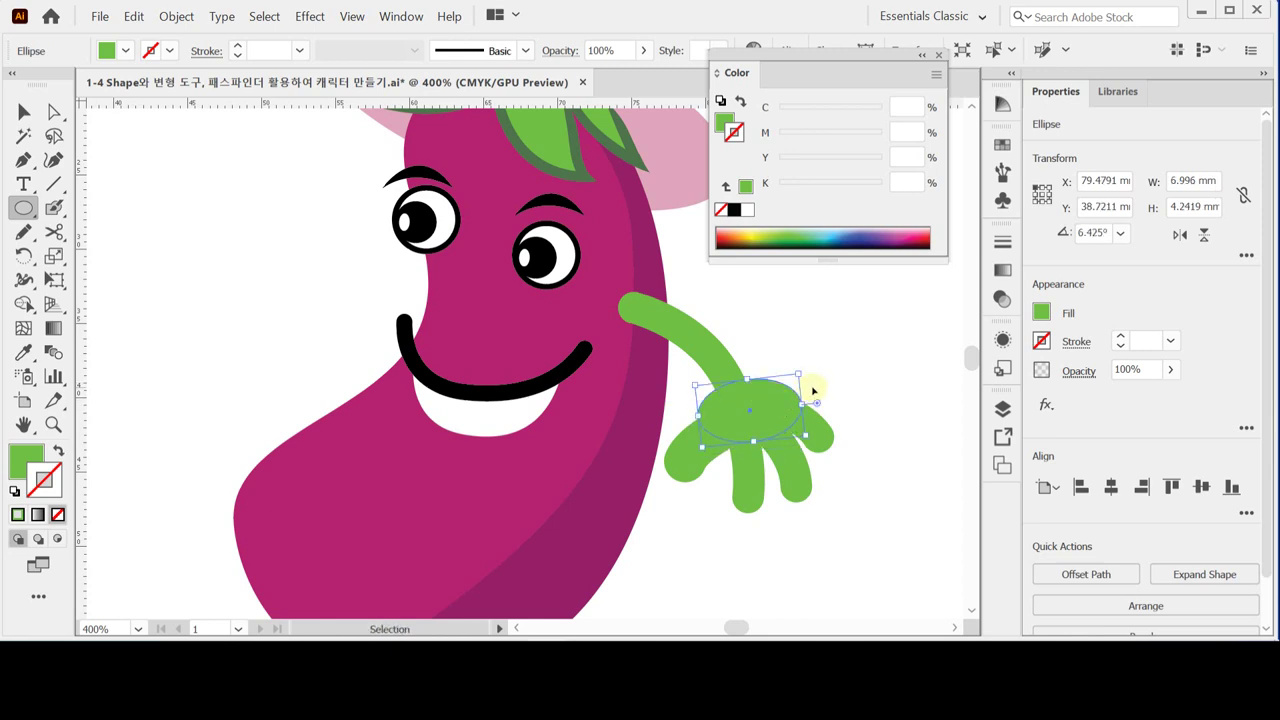
{"action": "left_click", "coordinate": [823, 369]}
Unite the palm ellipse with the arm and finger shapes into a single shape.
{"action": "left_click", "coordinate": [780, 400]}
{"action": "left_click_drag", "start_coordinate": [789, 329], "coordinate": [729, 494]}
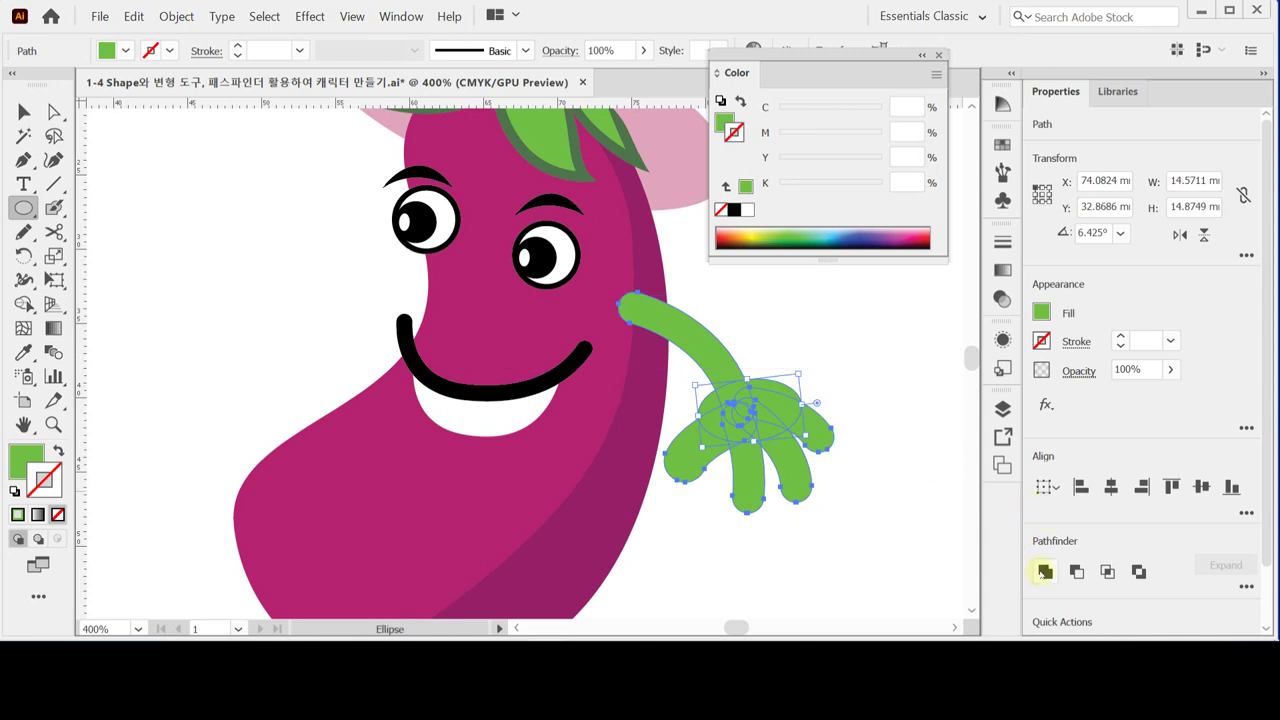
{"action": "left_click", "coordinate": [1043, 571]}
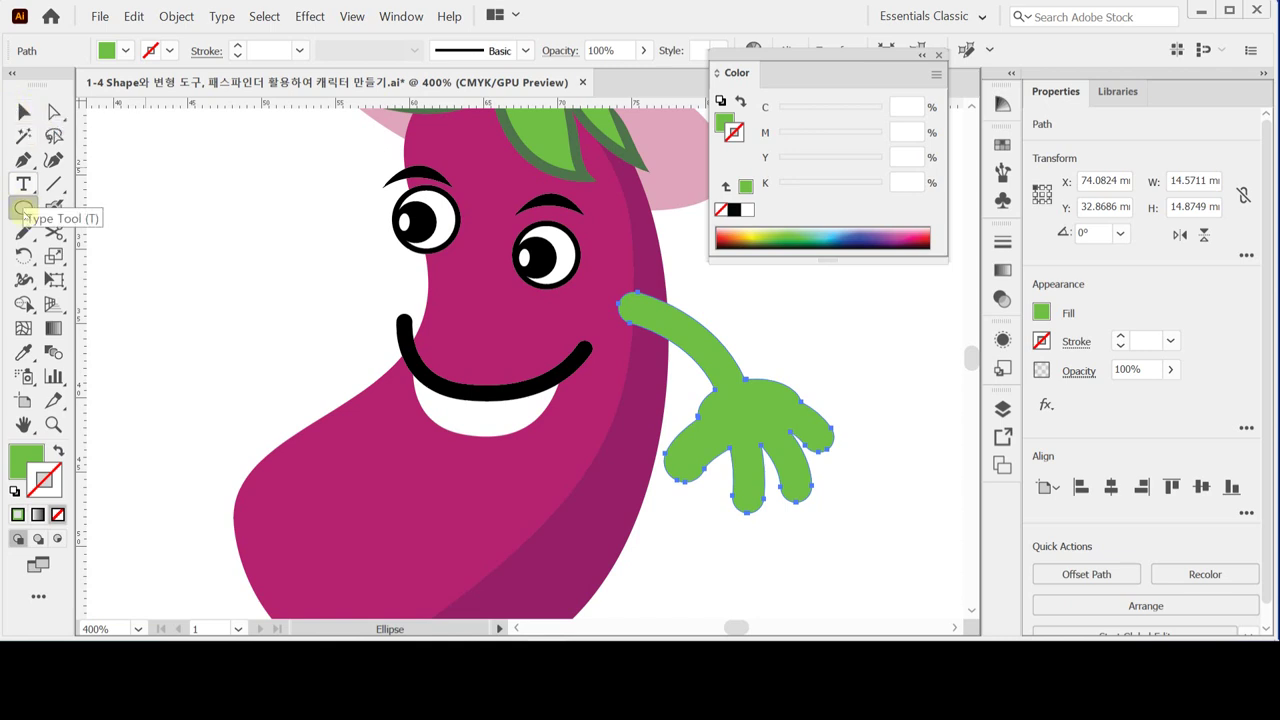
Create a copy of the united arm rotated by 200°.
{"action": "left_click", "coordinate": [24, 254]}
{"action": "left_click_drag", "start_coordinate": [24, 254], "coordinate": [112, 256]}
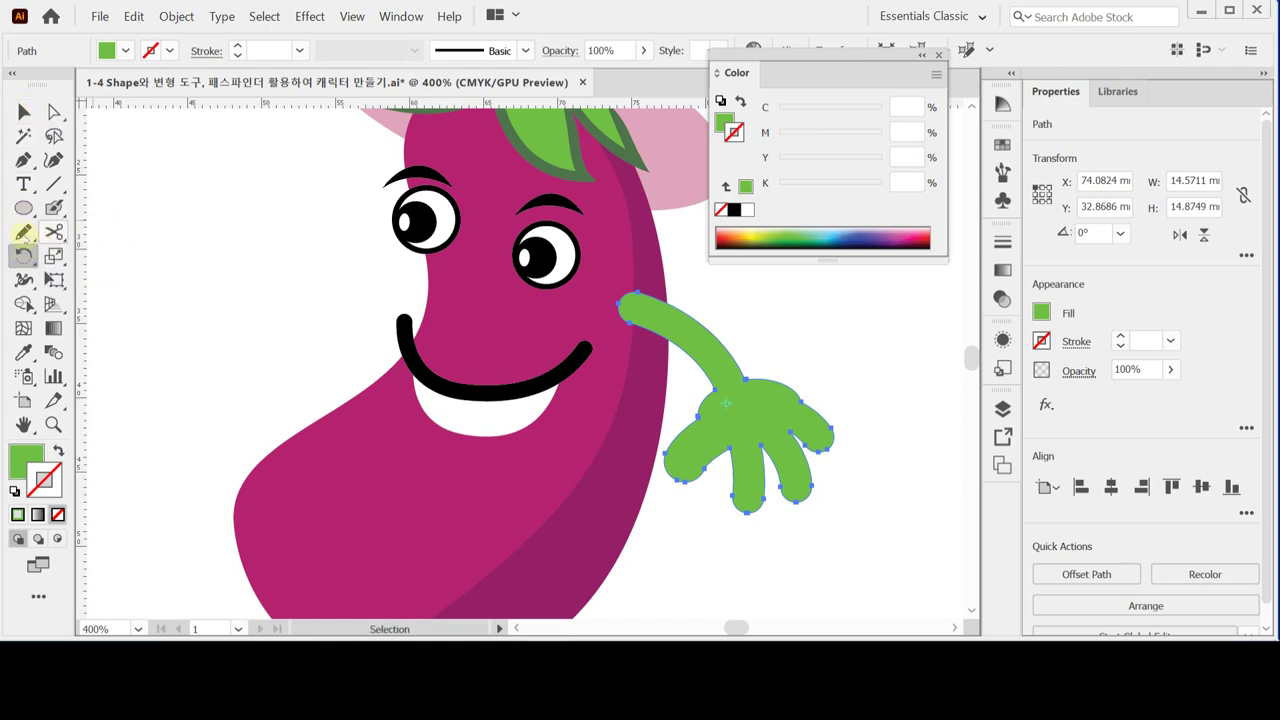
{"action": "double_click", "coordinate": [22, 254]}
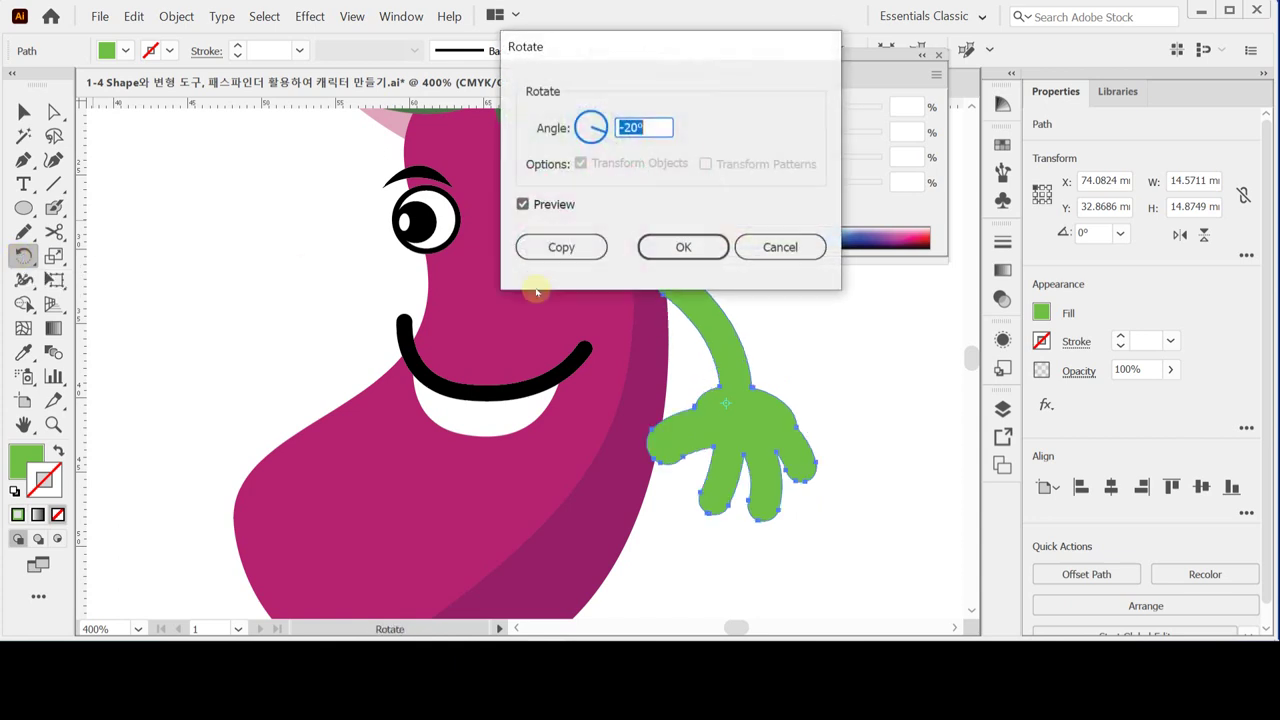
{"action": "type", "text": "2"}
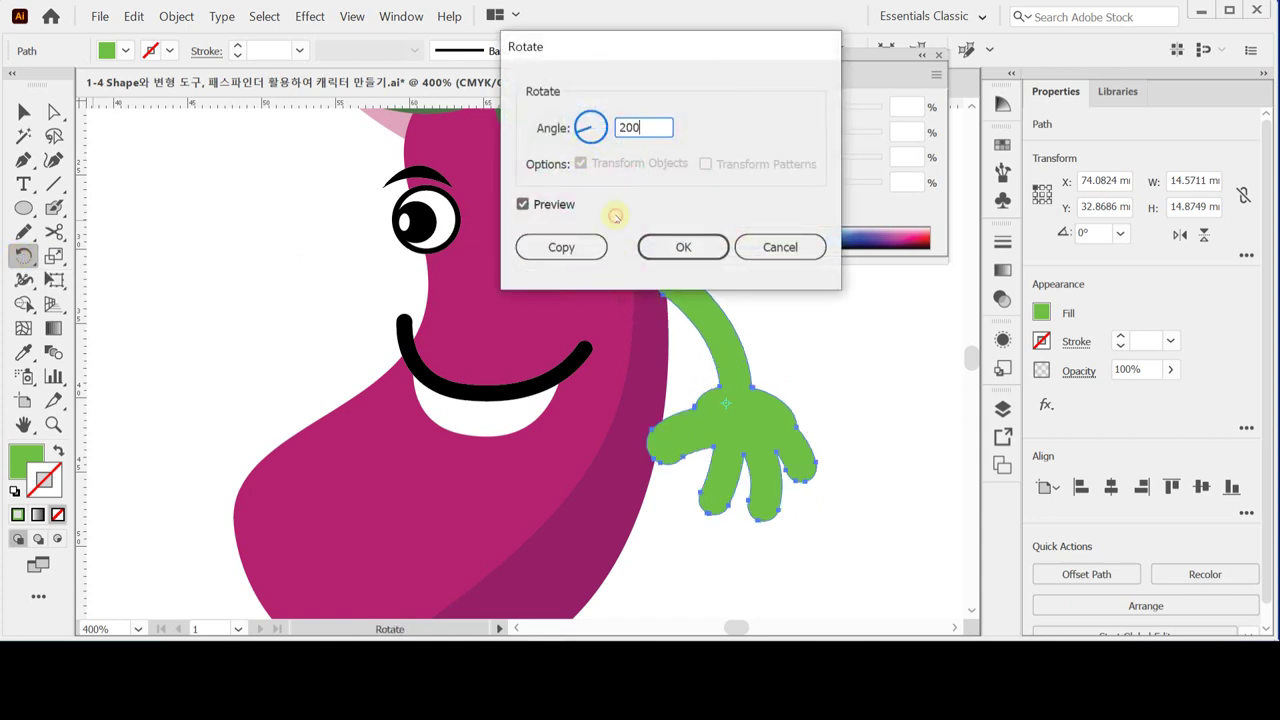
{"action": "left_click", "coordinate": [590, 247]}
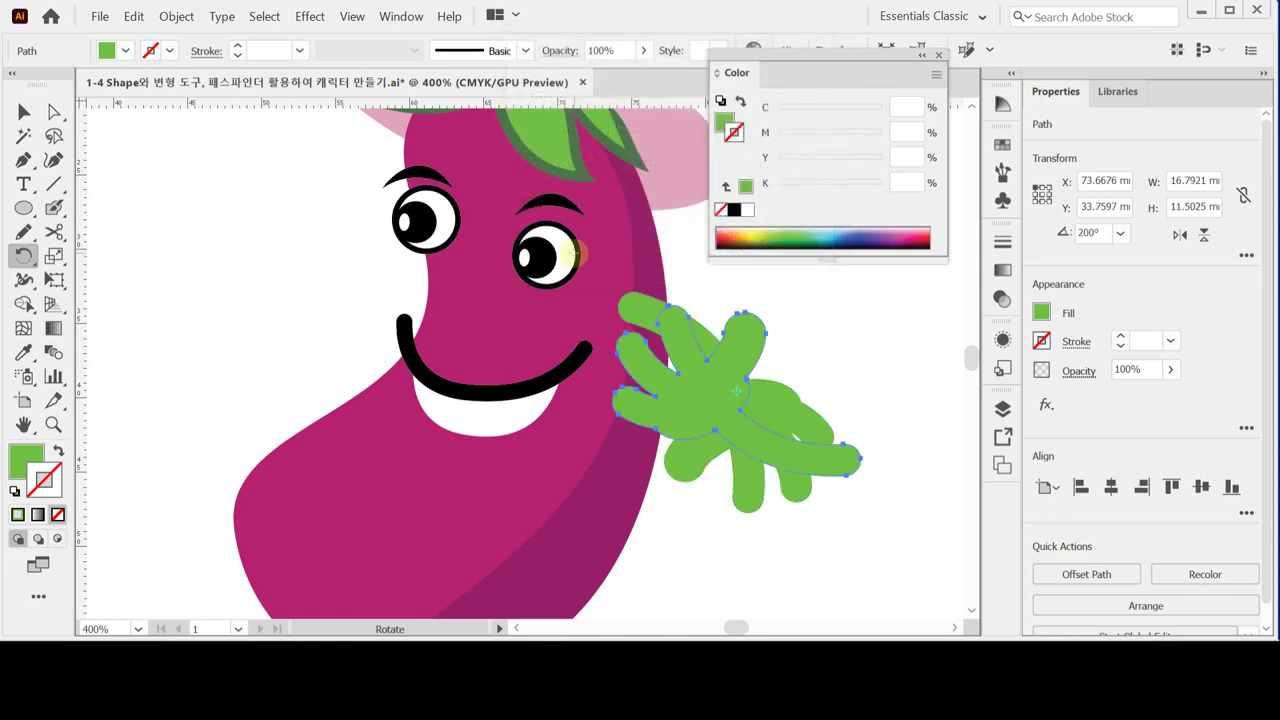
Move the rotated arm copy to the left side of the face and send it to the back behind the body.
{"action": "left_click_drag", "start_coordinate": [720, 374], "coordinate": [308, 208]}
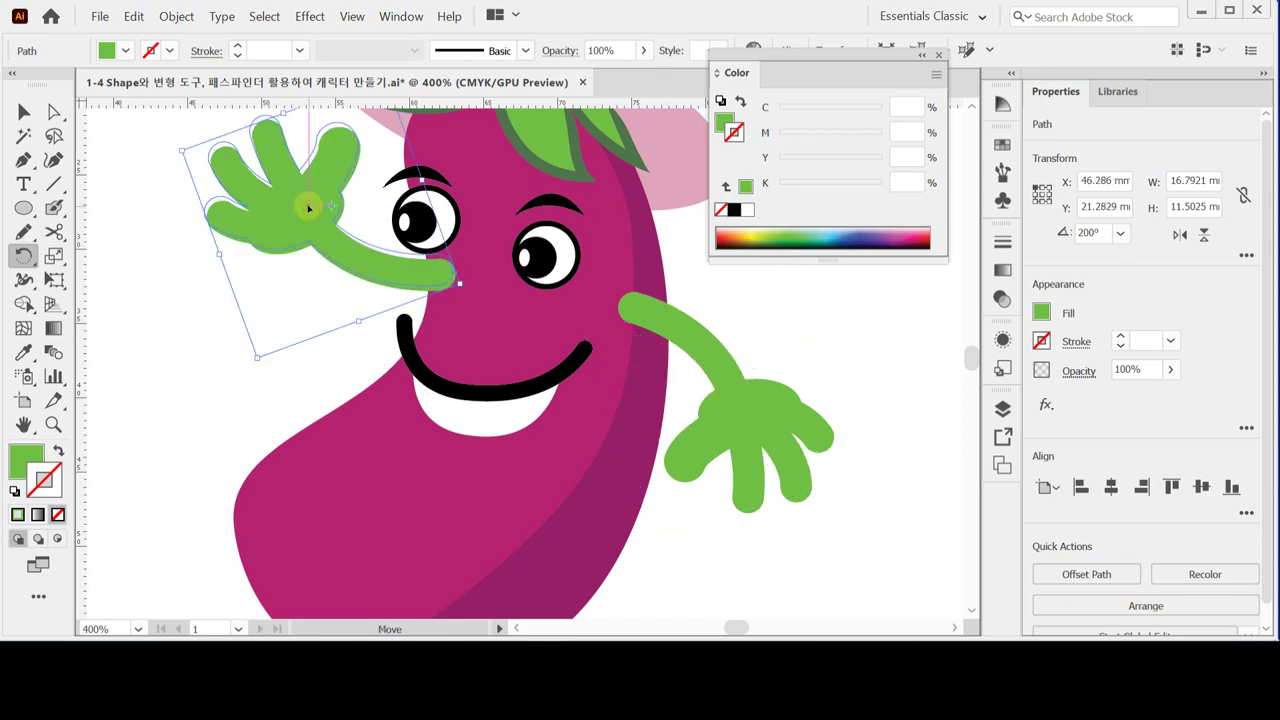
{"action": "left_click_drag", "start_coordinate": [389, 366], "coordinate": [402, 381]}
{"action": "key", "text": "ctrl"}
{"action": "right_click", "coordinate": [414, 325]}
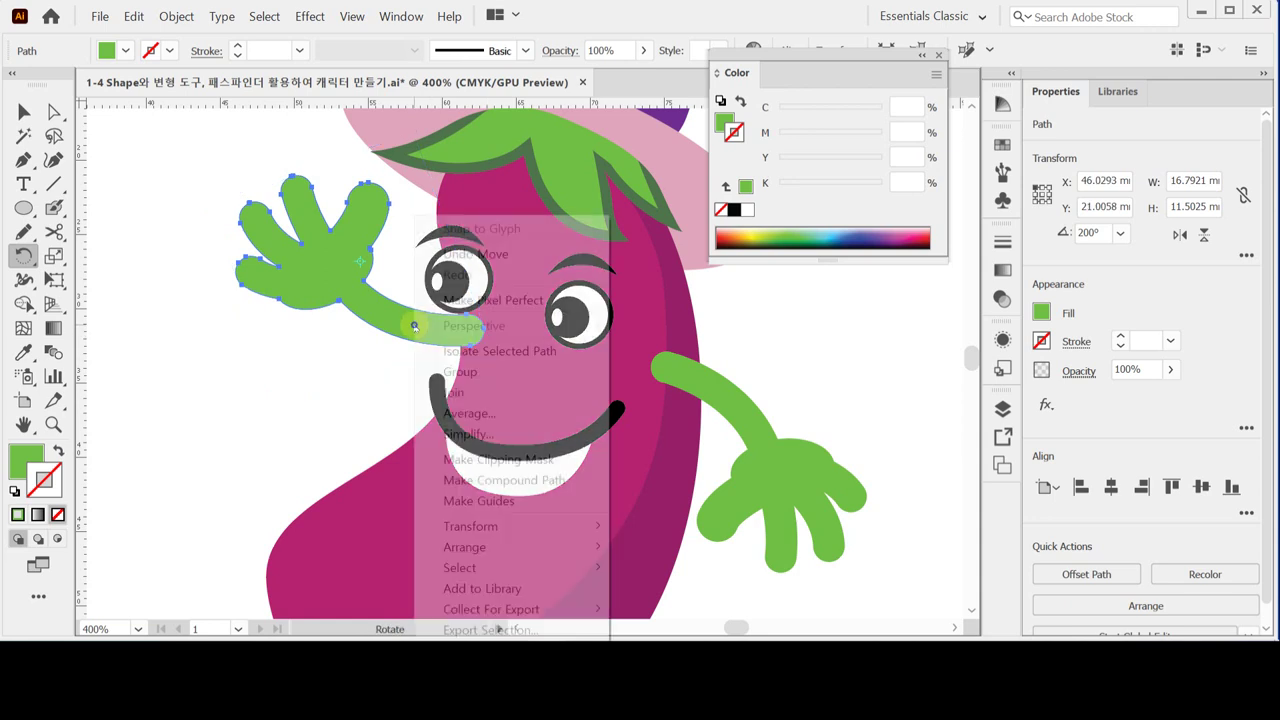
{"action": "mouse_move", "coordinate": [540, 547]}
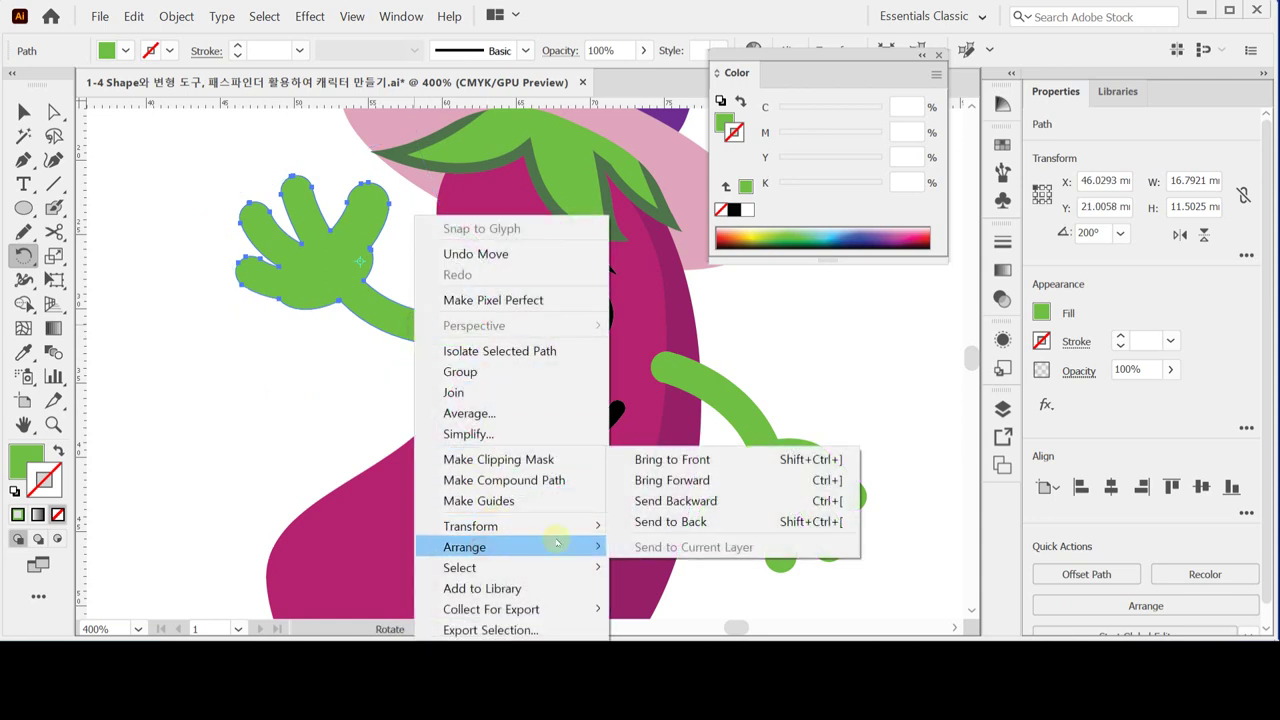
{"action": "left_click", "coordinate": [680, 520]}
{"action": "left_click", "coordinate": [310, 385]}
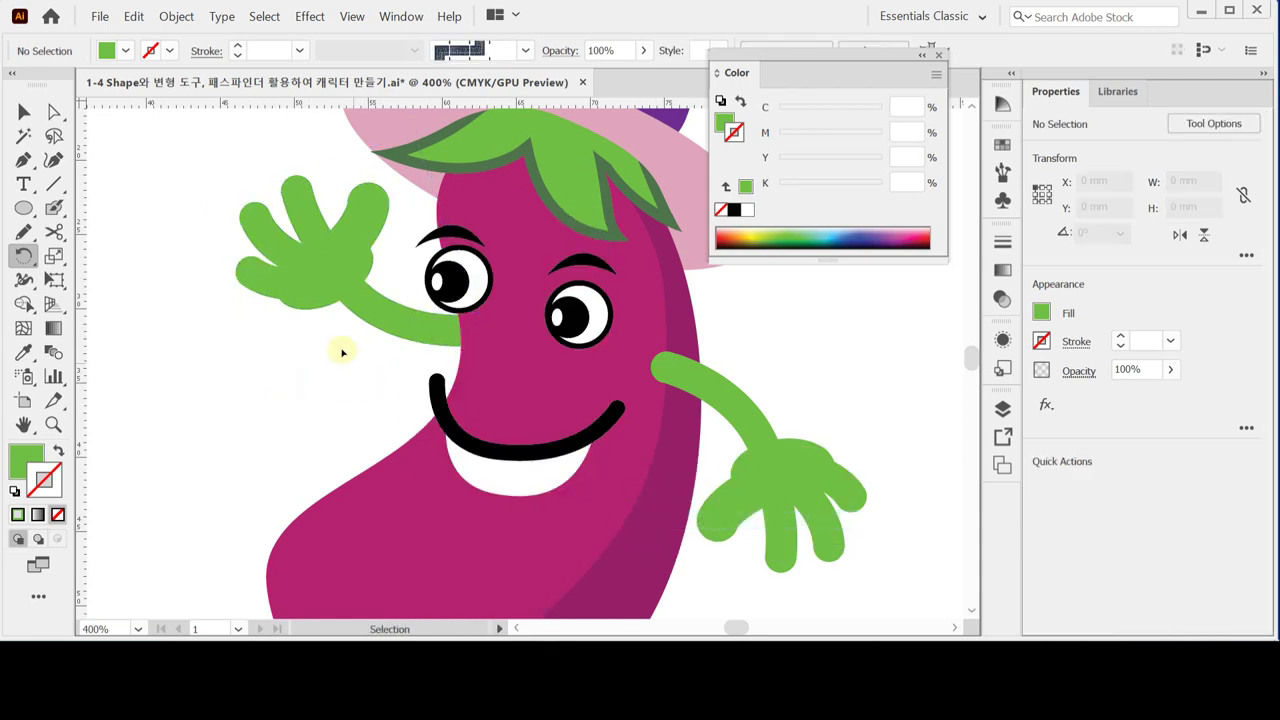
Shift the raised arm slightly toward the body, rotate it about 6° clockwise, and save the document.
{"action": "left_click", "coordinate": [314, 277]}
{"action": "left_click_drag", "start_coordinate": [366, 294], "coordinate": [345, 281]}
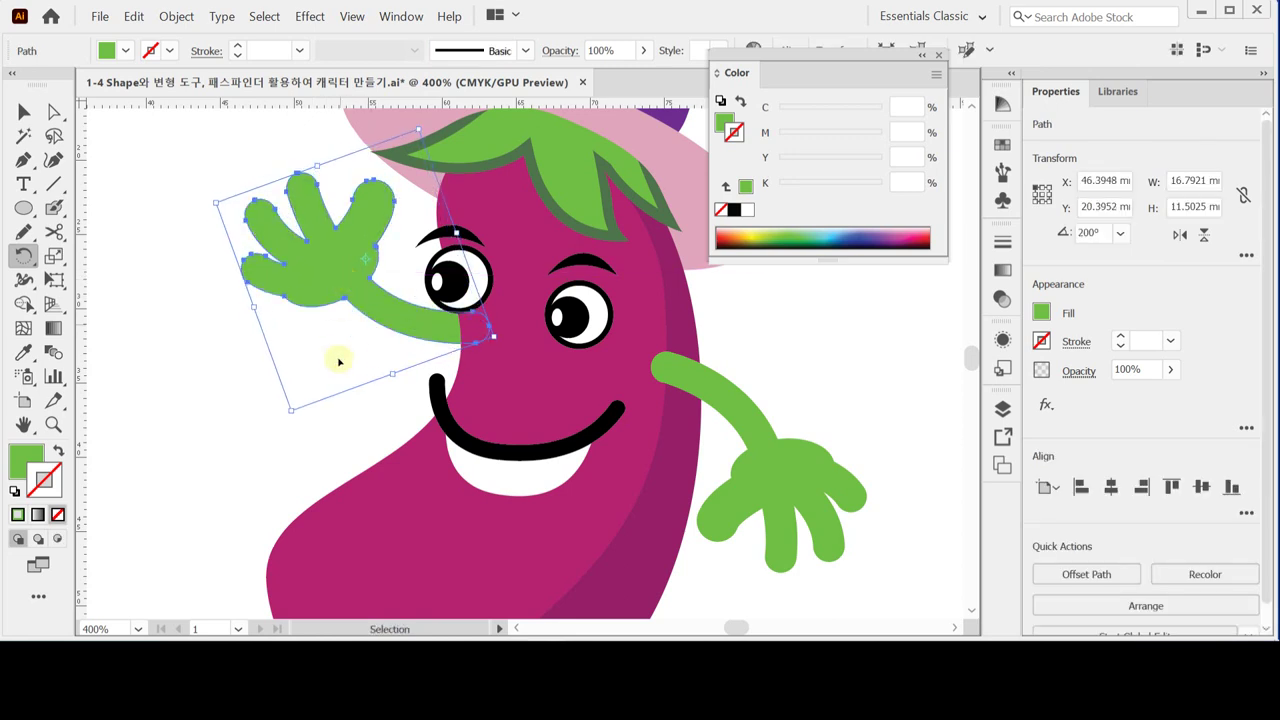
{"action": "key", "text": "ctrl+shift+a"}
{"action": "key", "text": "ctrl+minus"}
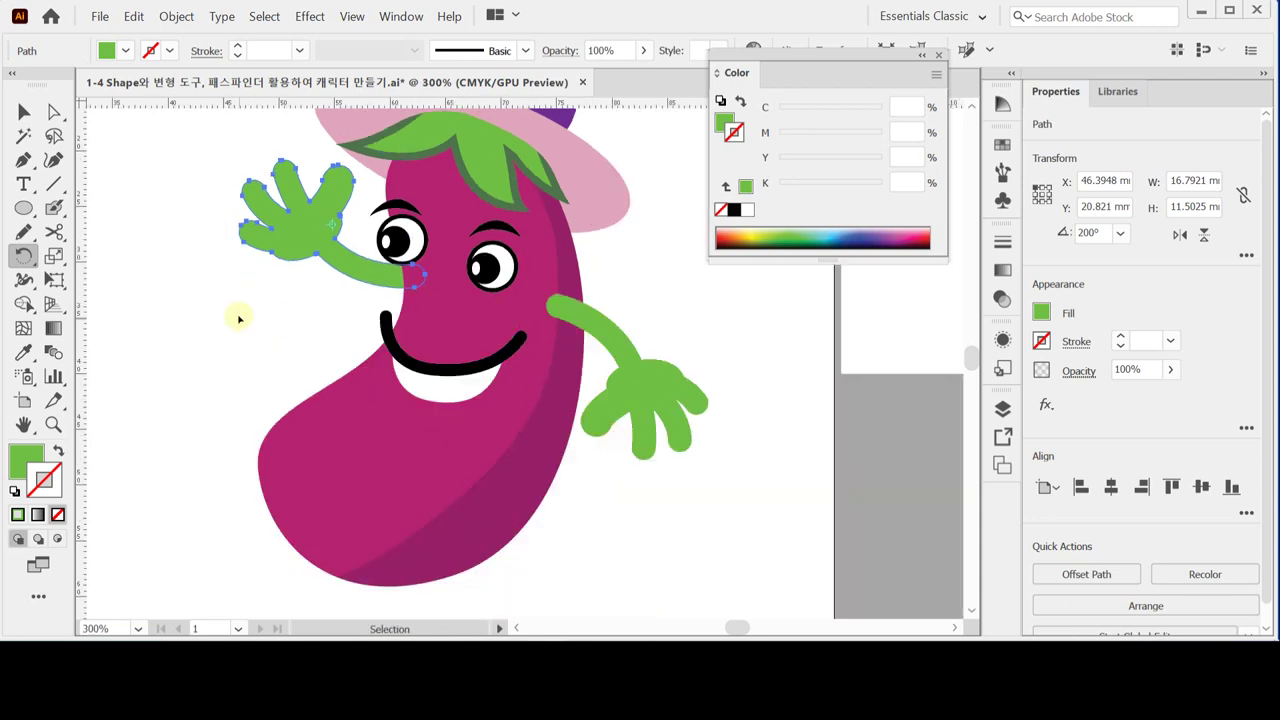
{"action": "left_click", "coordinate": [276, 223], "text": "ctrl"}
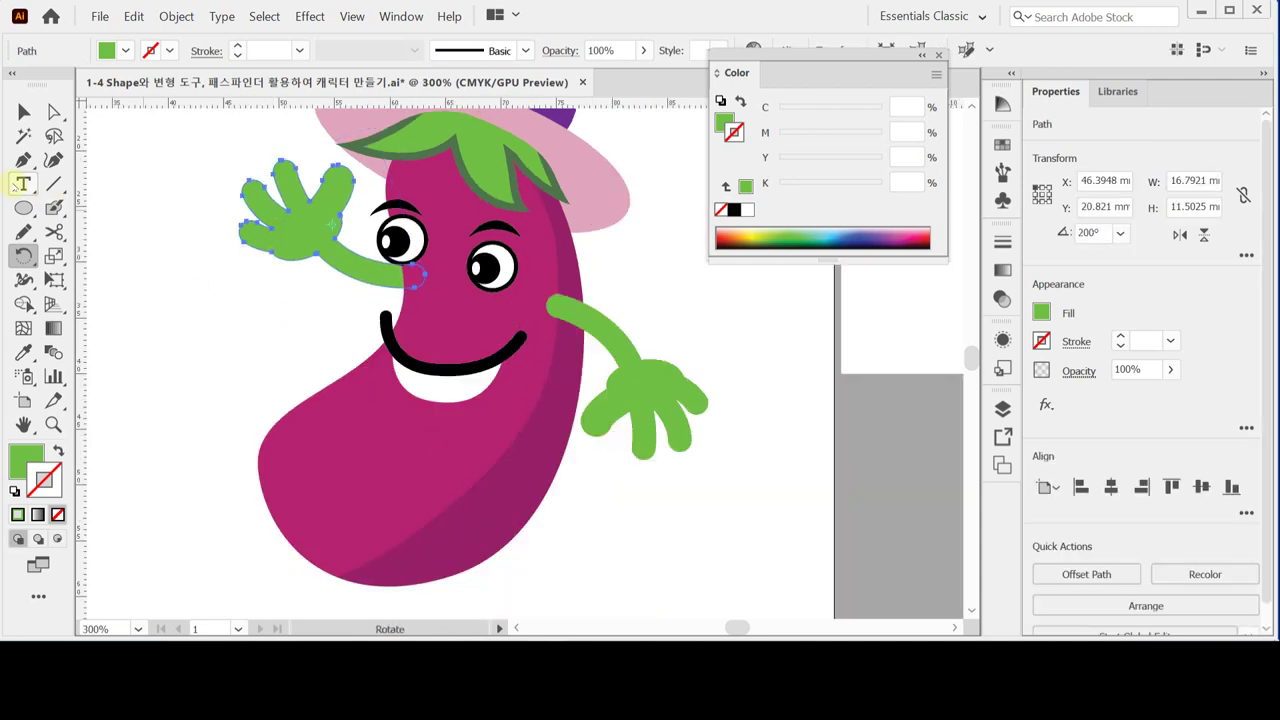
{"action": "left_click", "coordinate": [24, 112]}
{"action": "left_click", "coordinate": [240, 265]}
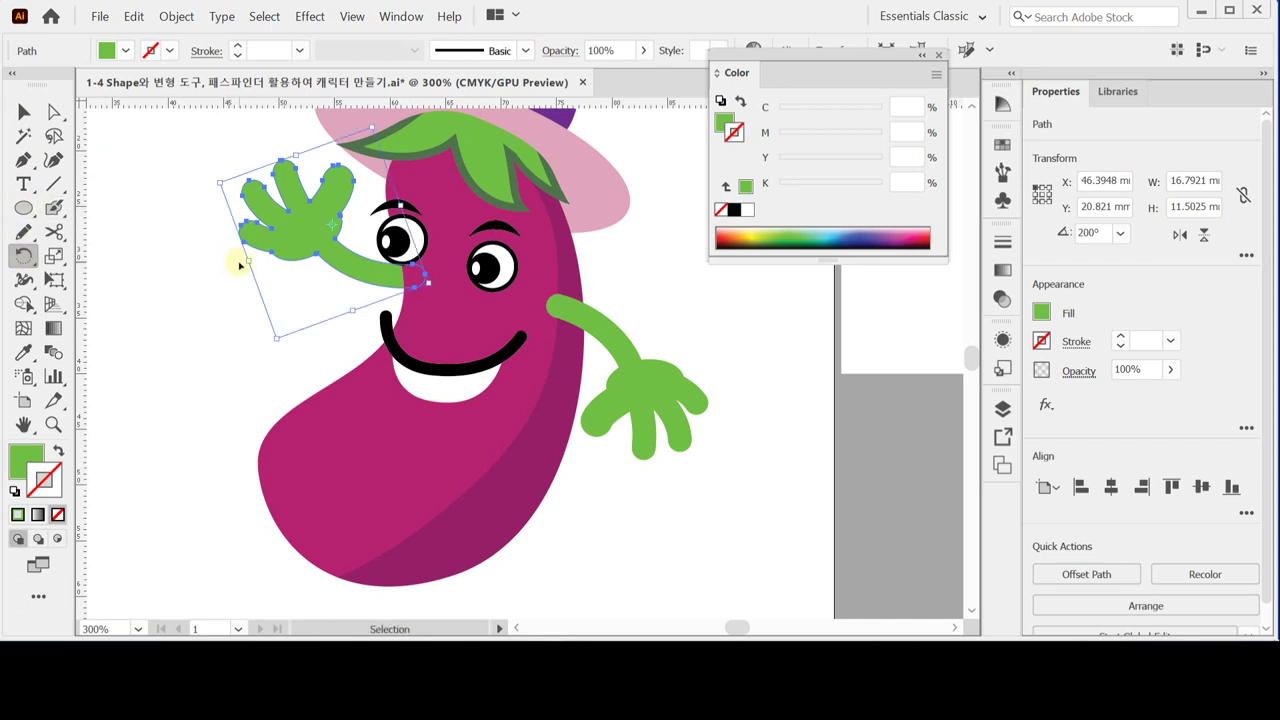
{"action": "left_click_drag", "start_coordinate": [242, 265], "coordinate": [238, 258]}
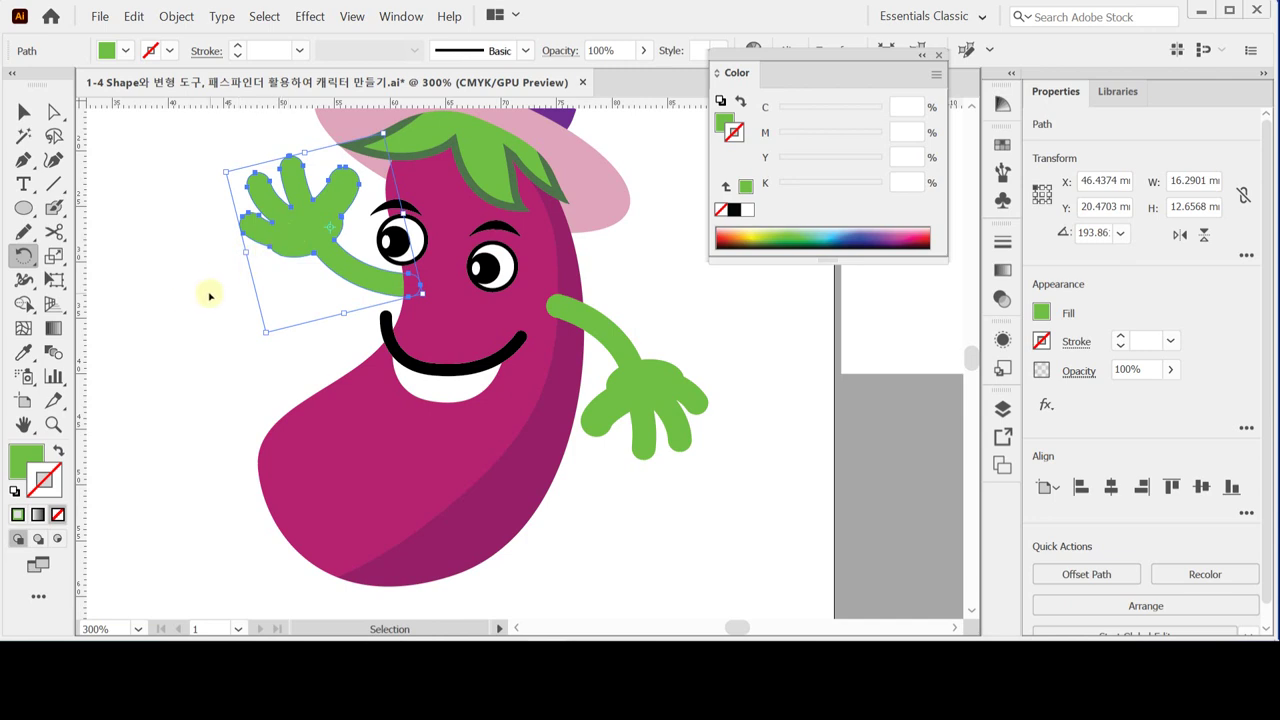
{"action": "left_click", "coordinate": [208, 295]}
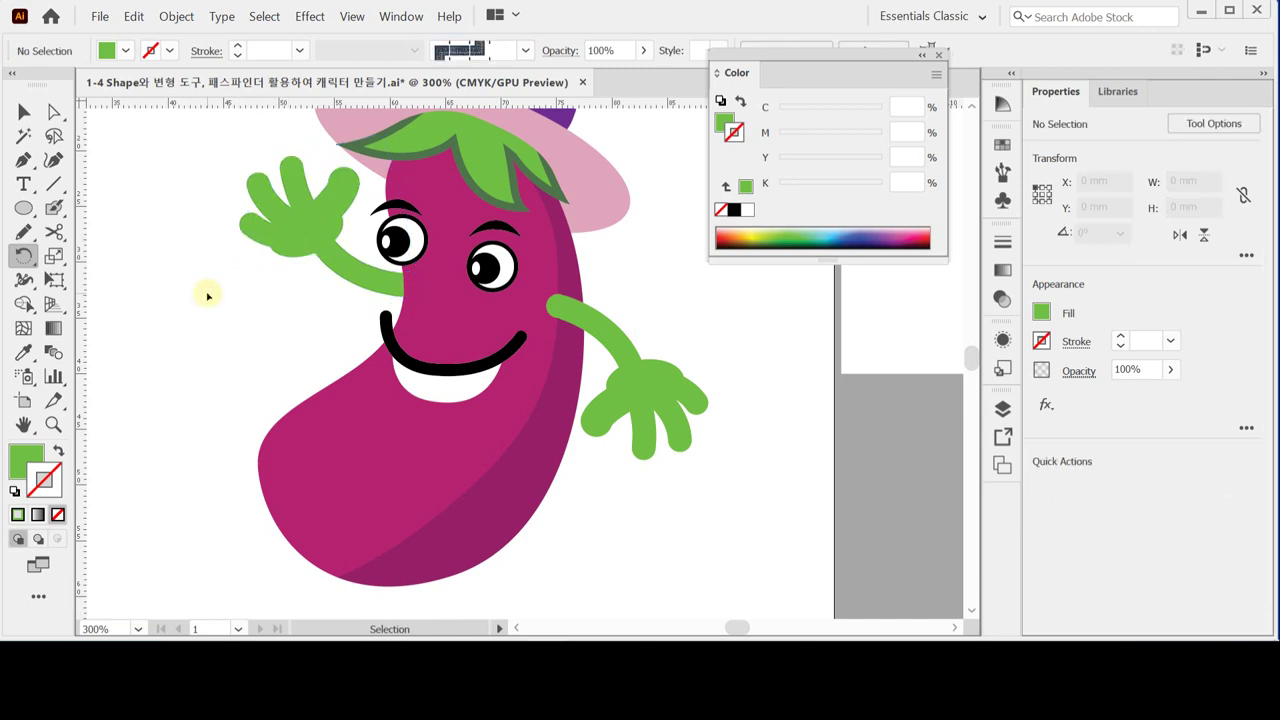
{"action": "key", "text": "ctrl+s"}
Draw an open curved leg path with the Pen tool, running from the lower edge of the eggplant body down to the ankle.
{"action": "left_click_drag", "start_coordinate": [509, 429], "coordinate": [480, 358]}
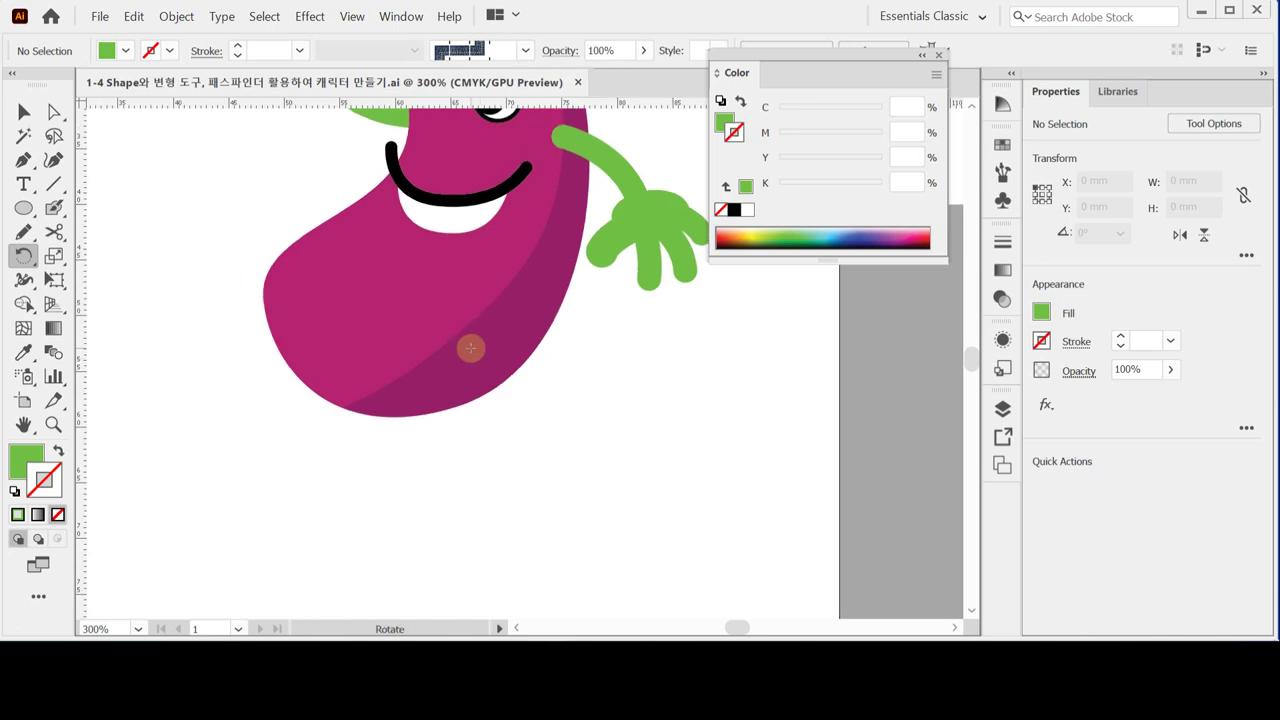
{"action": "left_click", "coordinate": [23, 160]}
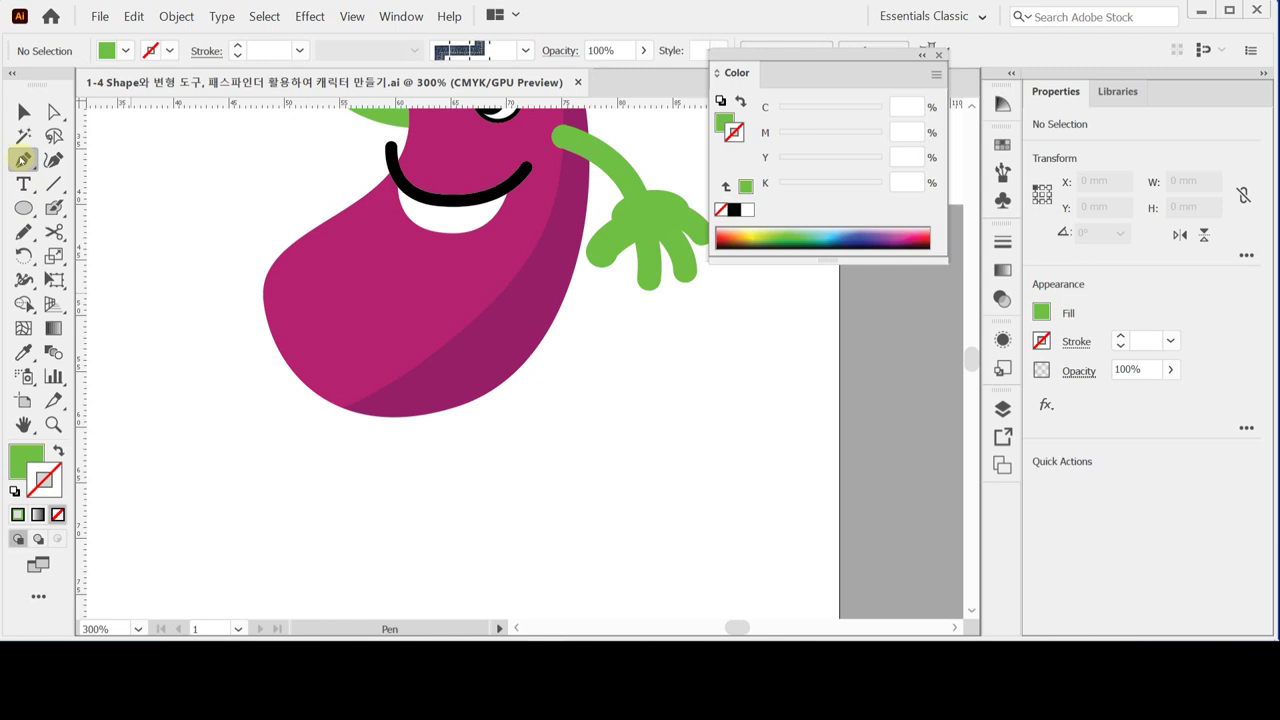
{"action": "left_click", "coordinate": [381, 282]}
{"action": "left_click", "coordinate": [447, 365]}
{"action": "left_click_drag", "start_coordinate": [447, 447], "coordinate": [457, 480]}
{"action": "left_click_drag", "start_coordinate": [515, 530], "coordinate": [503, 539]}
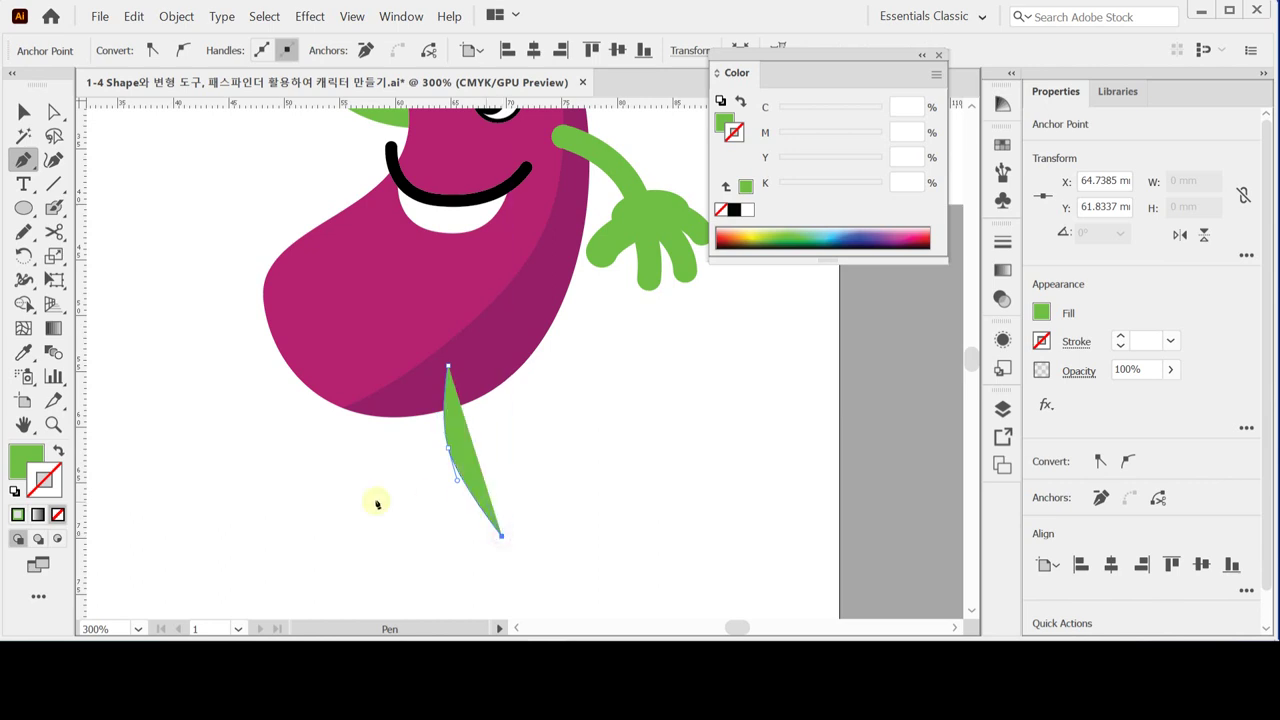
Swap the leg path's fill and stroke so it has only a green stroke, and set the stroke weight to 6 pt.
{"action": "left_click", "coordinate": [58, 451]}
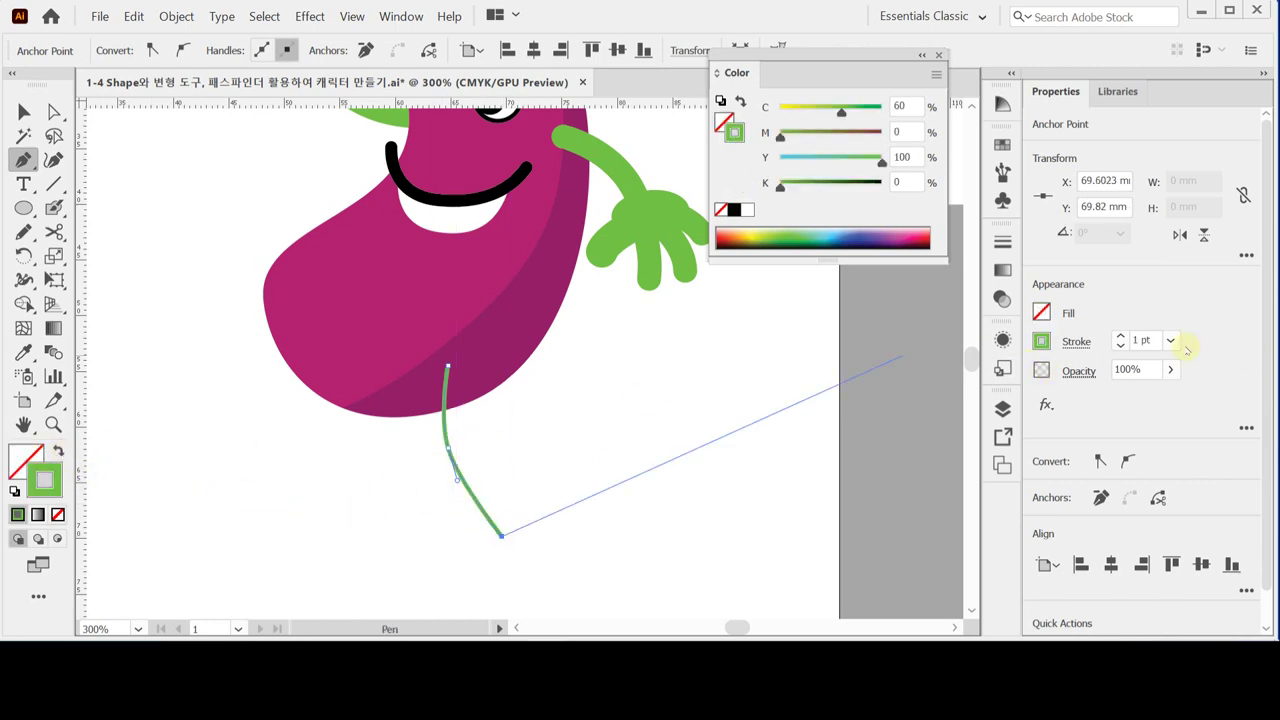
{"action": "left_click", "coordinate": [1121, 337]}
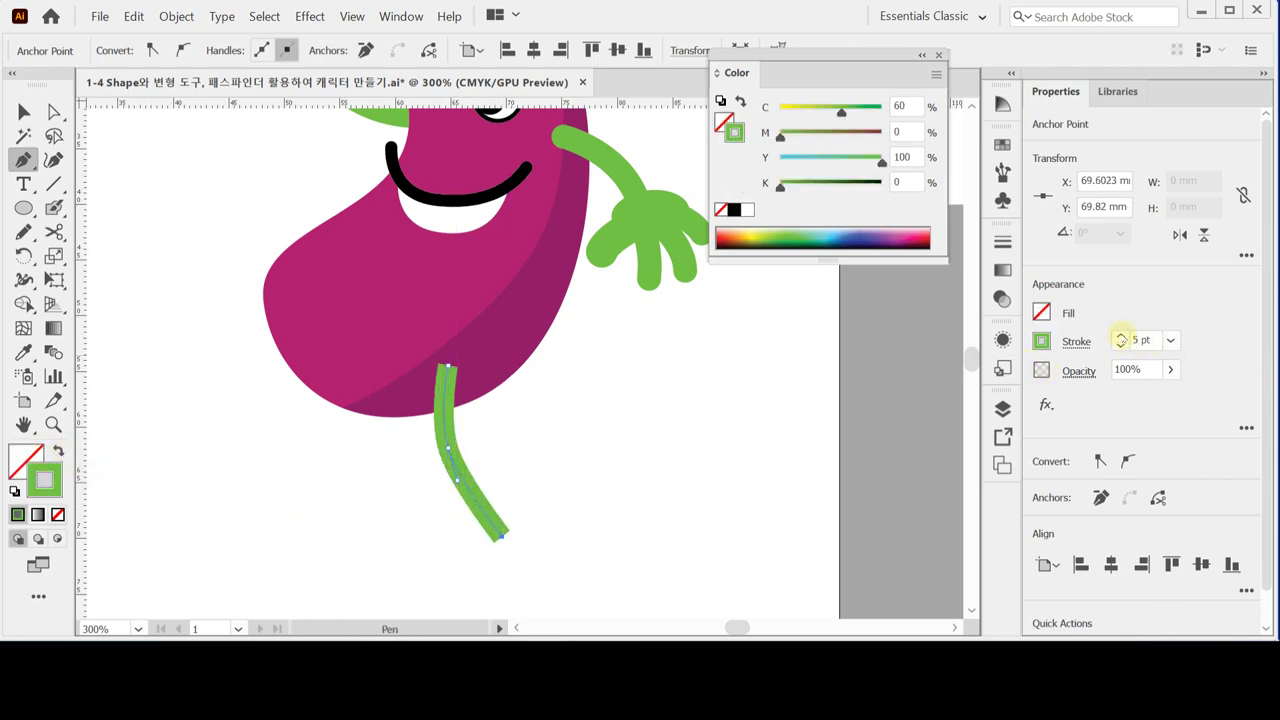
{"action": "left_click", "coordinate": [1120, 336]}
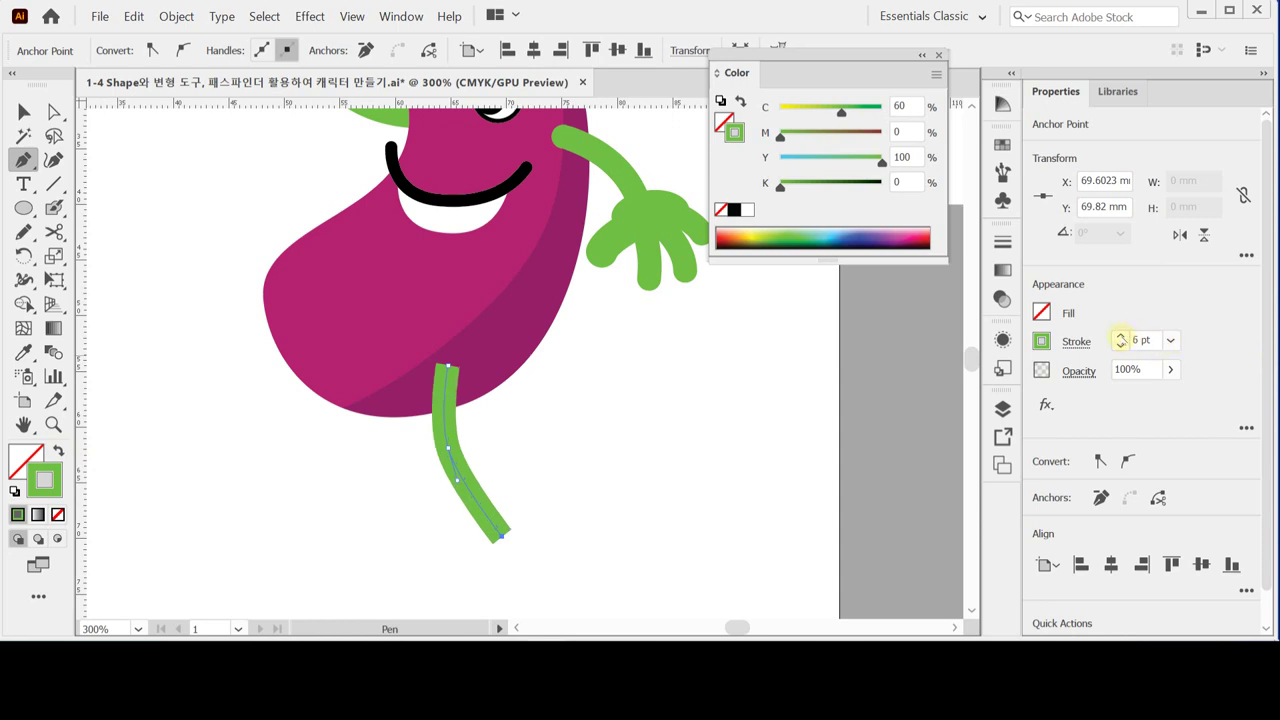
{"action": "left_click", "coordinate": [1074, 342]}
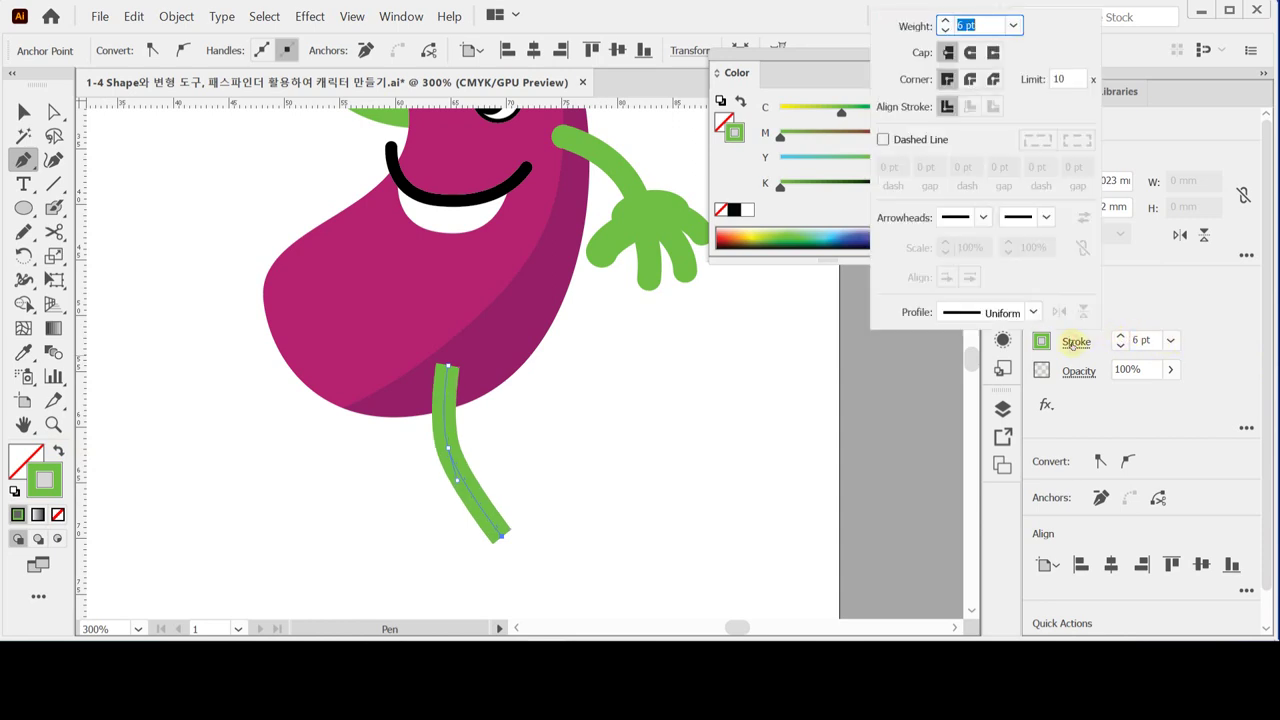
{"action": "left_click", "coordinate": [1074, 342]}
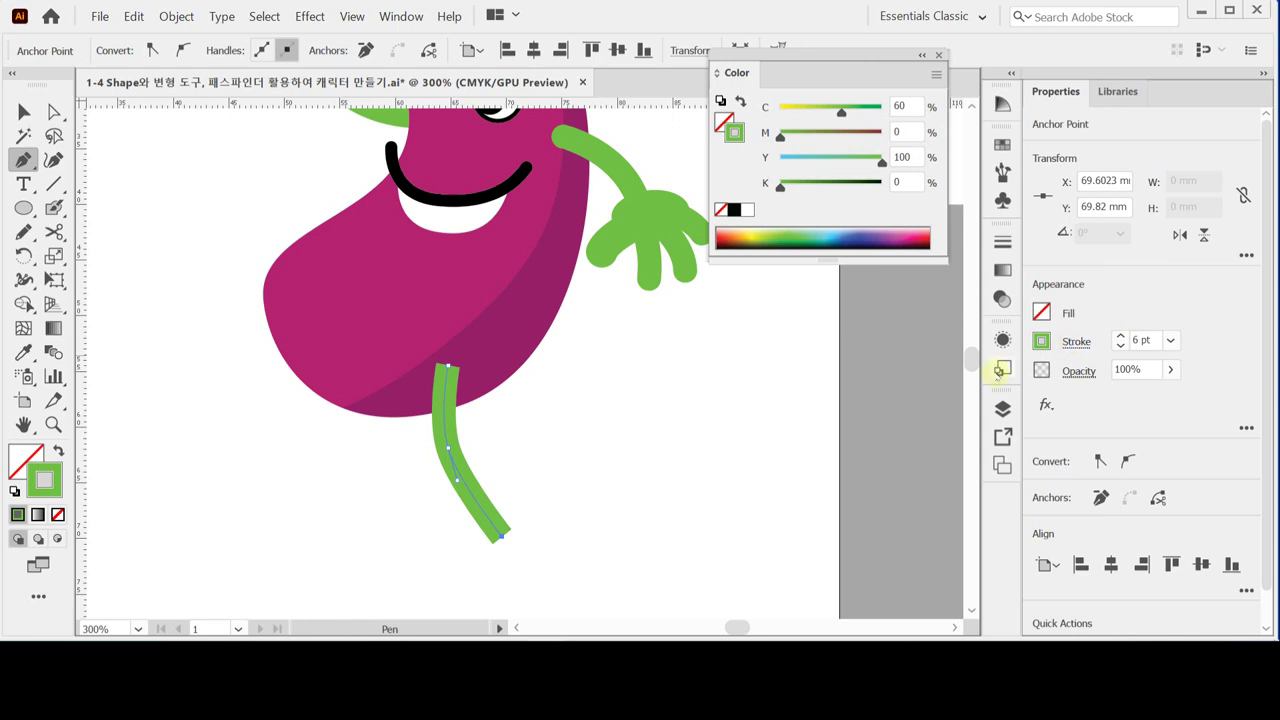
Move the leg stroke slightly lower on the body and rotate it about 5° counterclockwise.
{"action": "key", "text": "ctrl"}
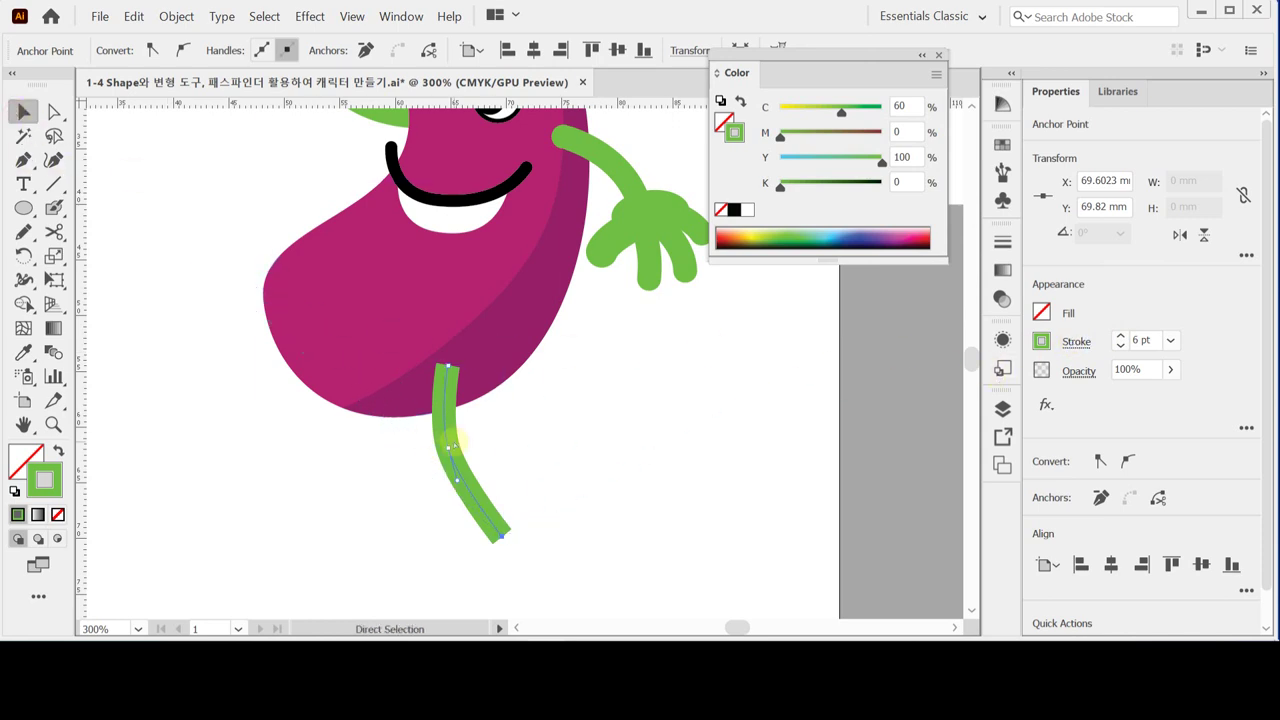
{"action": "left_click", "coordinate": [452, 441], "text": "ctrl"}
{"action": "left_click", "coordinate": [545, 448], "text": "ctrl"}
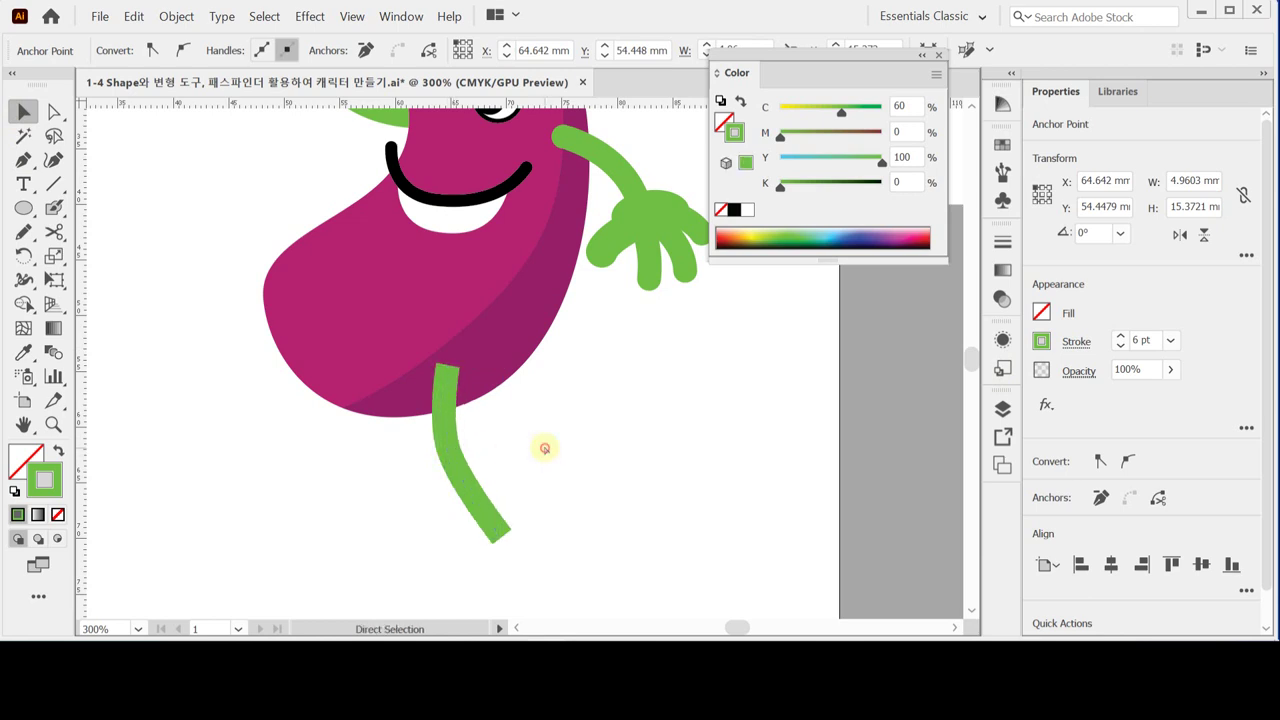
{"action": "left_click_drag", "start_coordinate": [443, 440], "coordinate": [441, 455]}
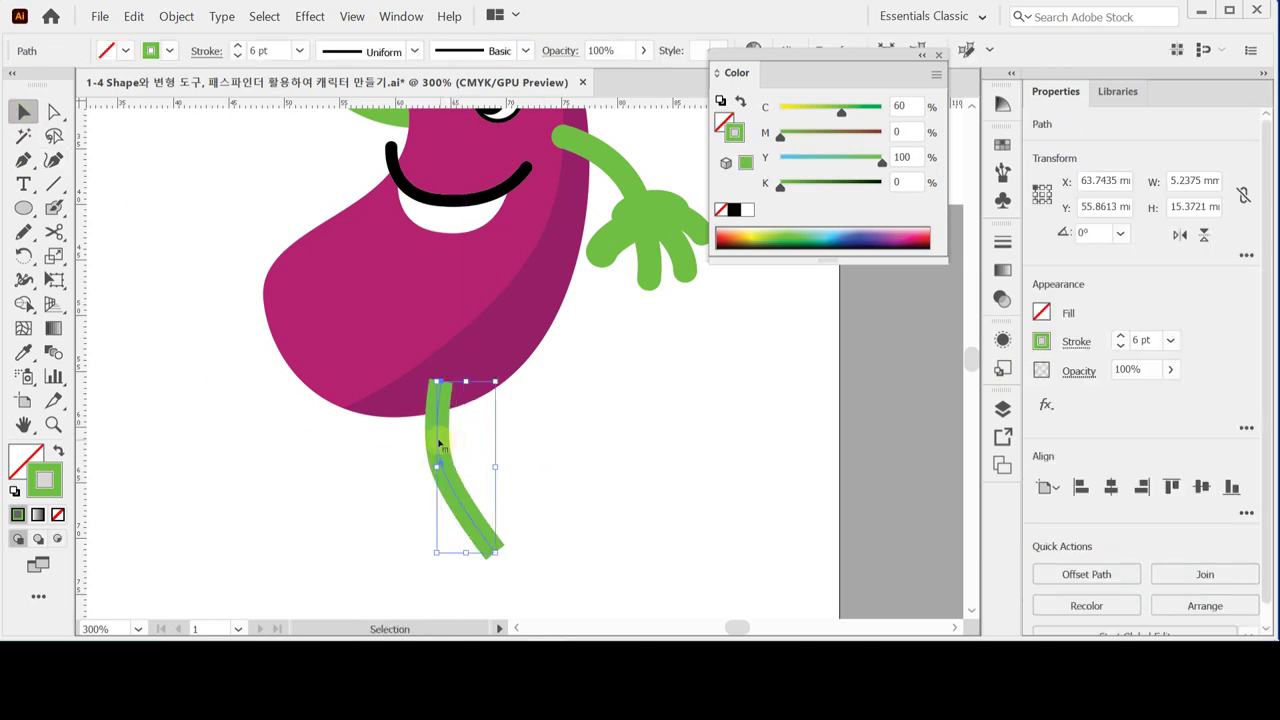
{"action": "left_click_drag", "start_coordinate": [493, 551], "coordinate": [504, 550]}
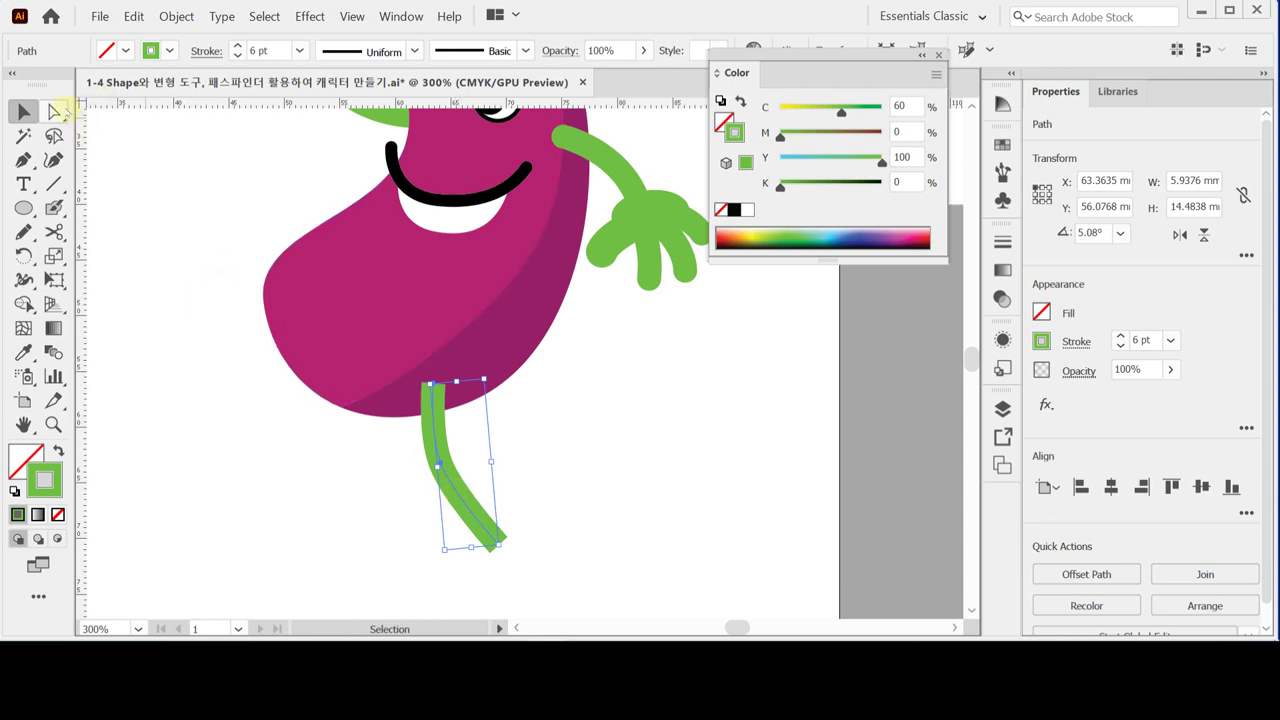
Select the whole leg path and convert its stroke to a filled shape with Outline Stroke.
{"action": "key", "text": "a"}
{"action": "left_click_drag", "start_coordinate": [371, 443], "coordinate": [494, 468]}
{"action": "left_click", "coordinate": [495, 464]}
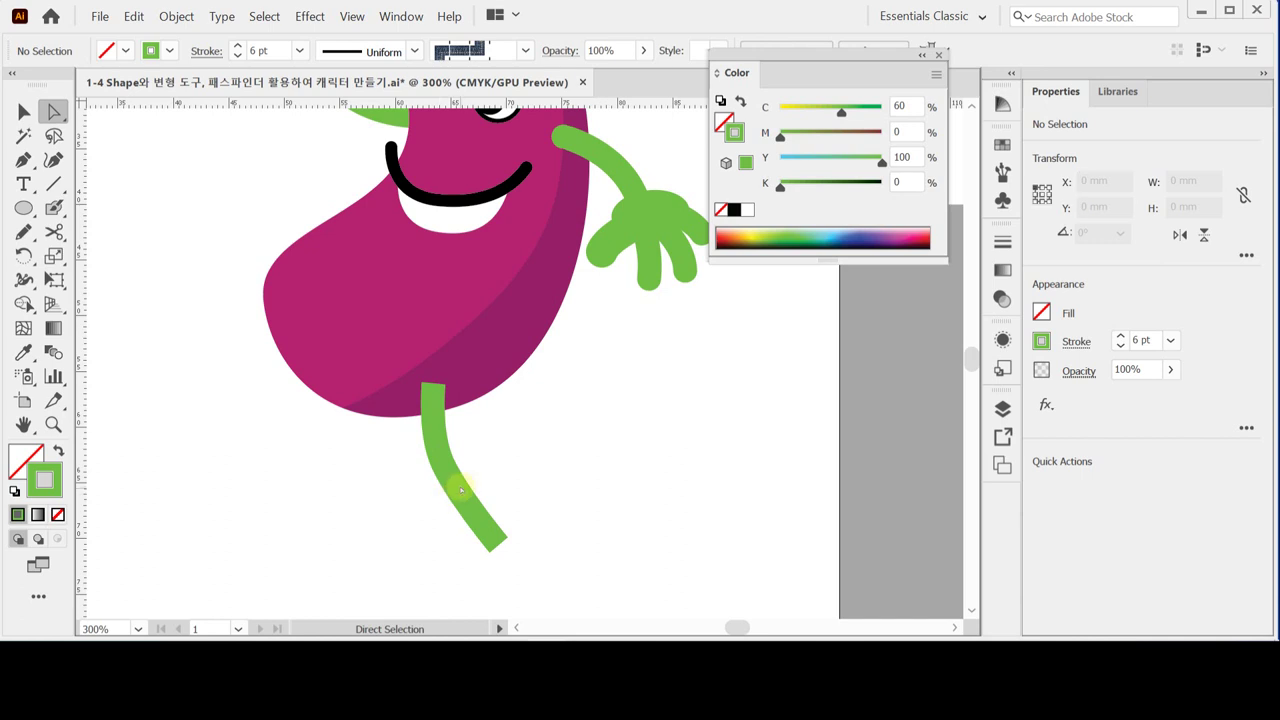
{"action": "left_click_drag", "start_coordinate": [363, 481], "coordinate": [546, 531]}
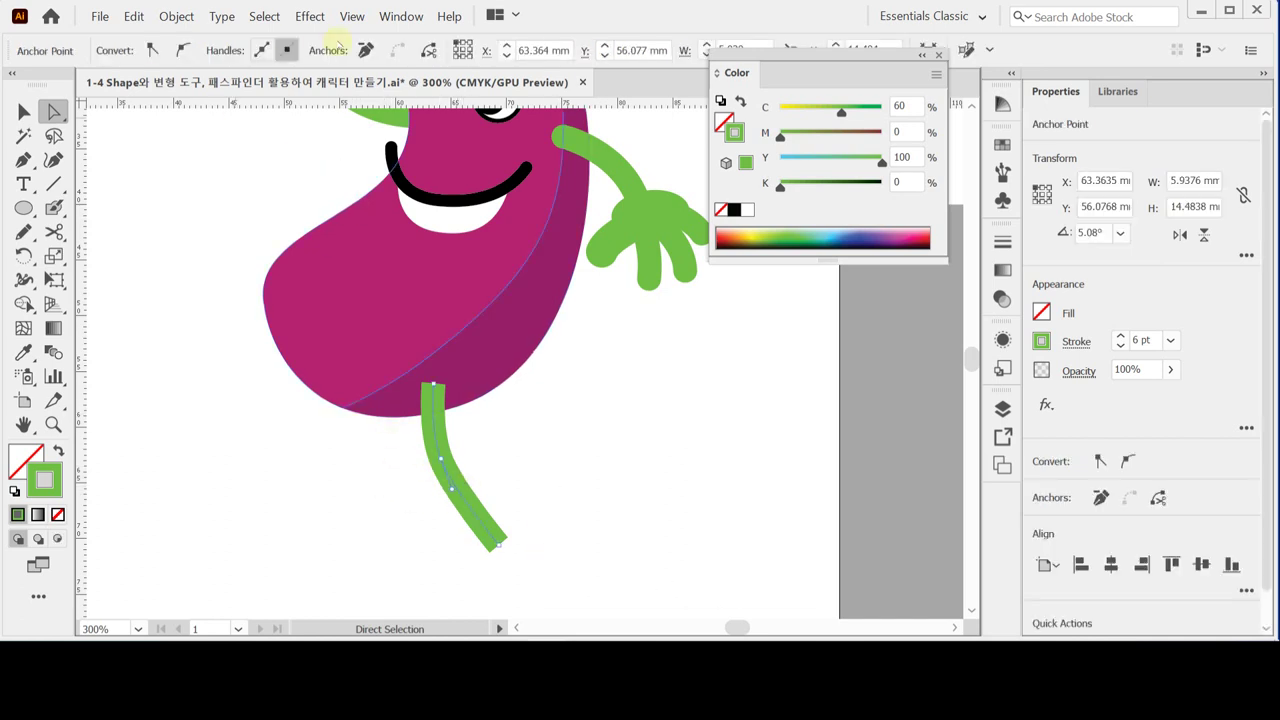
{"action": "left_click", "coordinate": [176, 16]}
{"action": "mouse_move", "coordinate": [320, 351]}
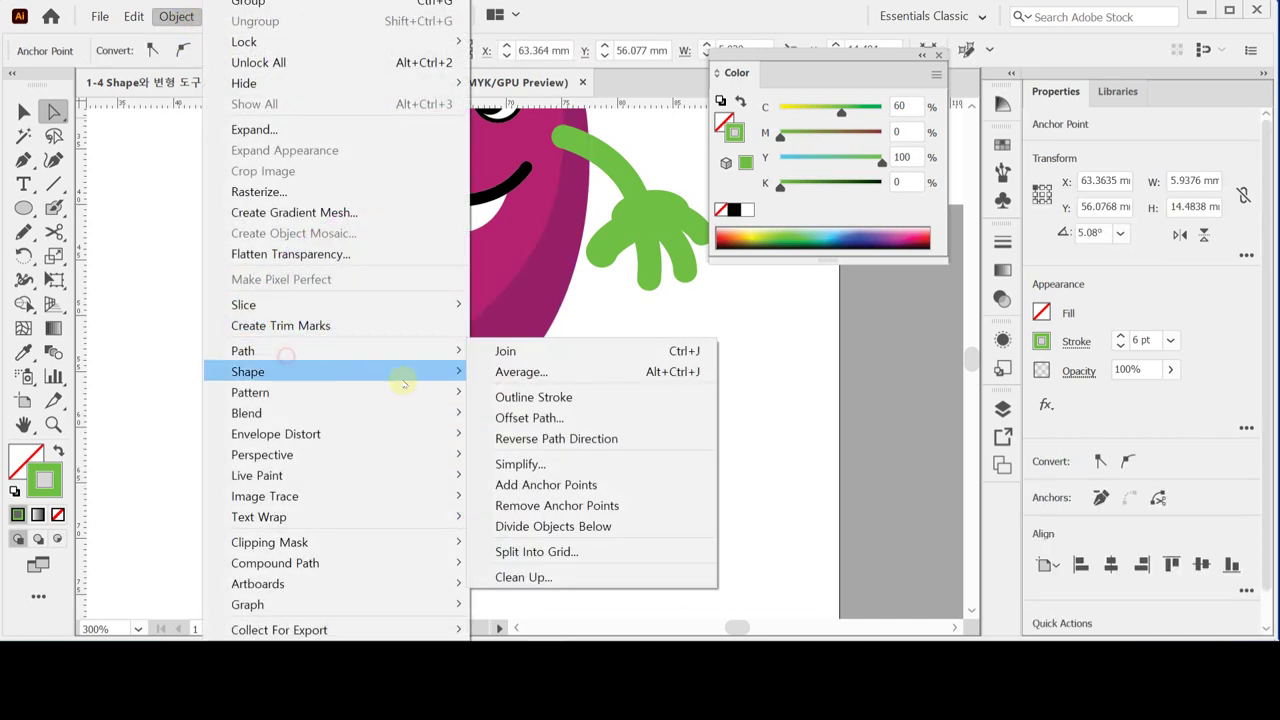
{"action": "left_click", "coordinate": [523, 398]}
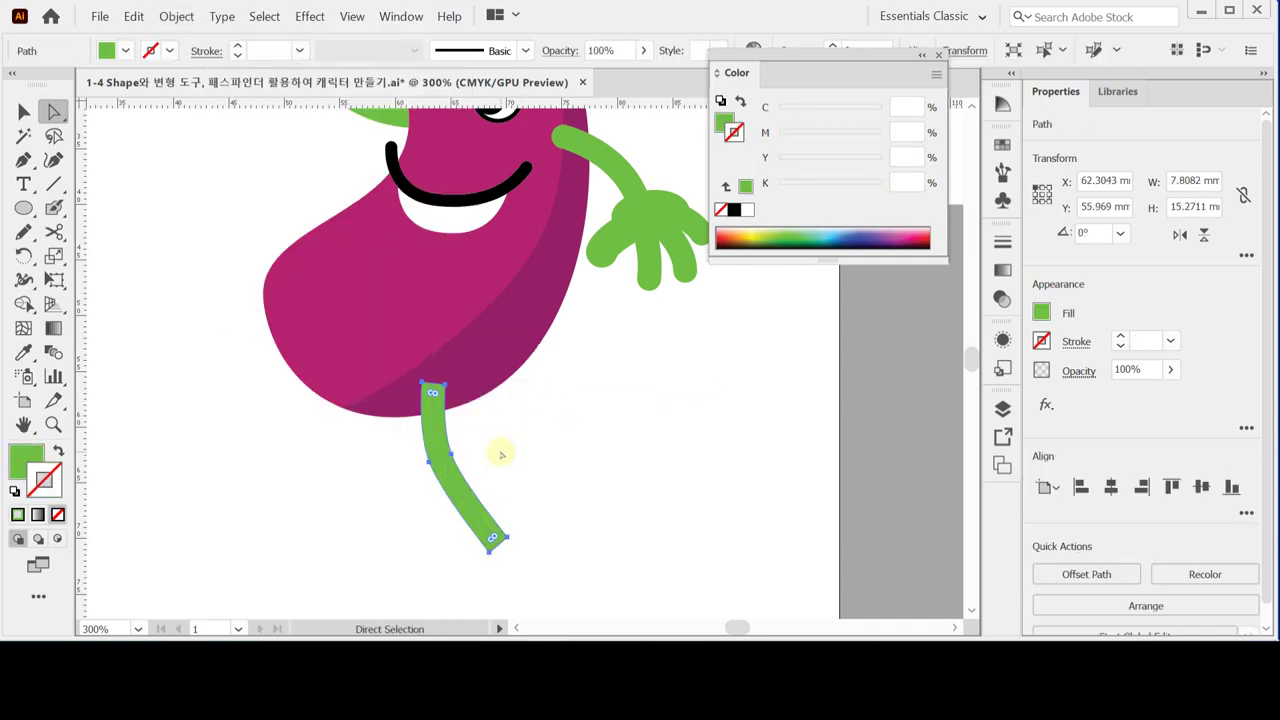
{"action": "left_click", "coordinate": [593, 457]}
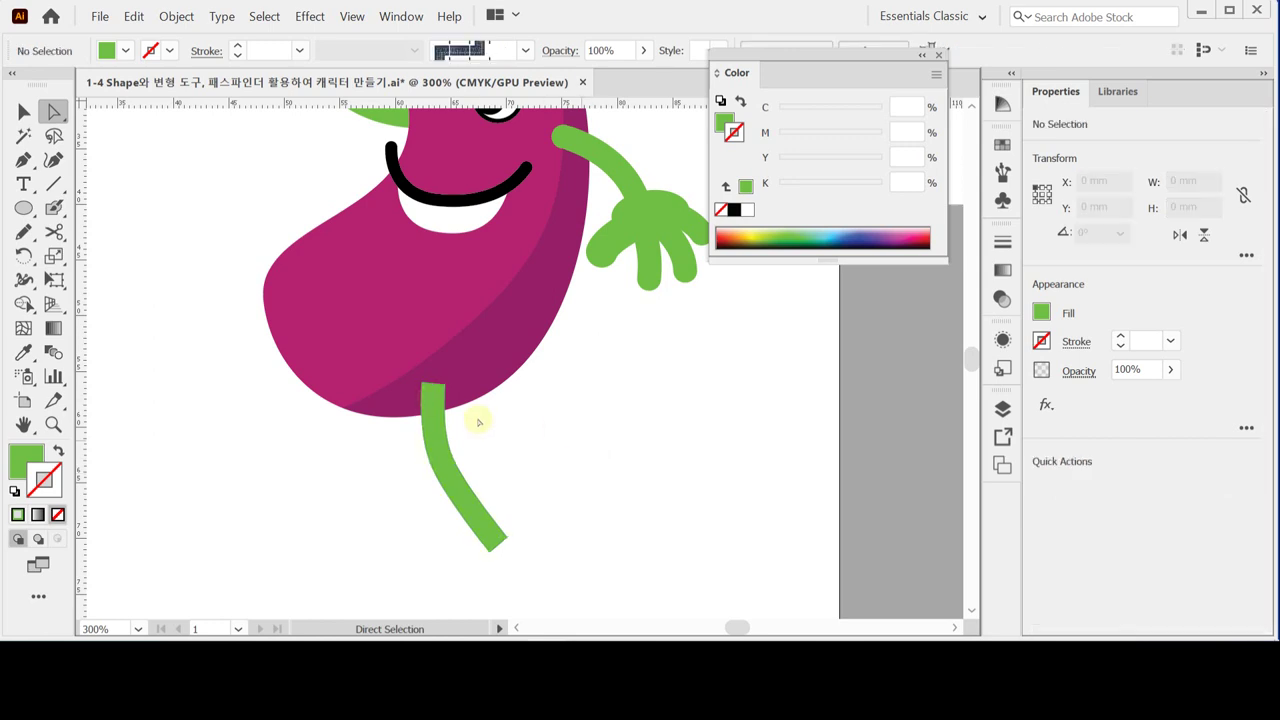
Show the locked reference layer and move the outlined leg onto the reference character's front leg.
{"action": "left_click", "coordinate": [22, 160]}
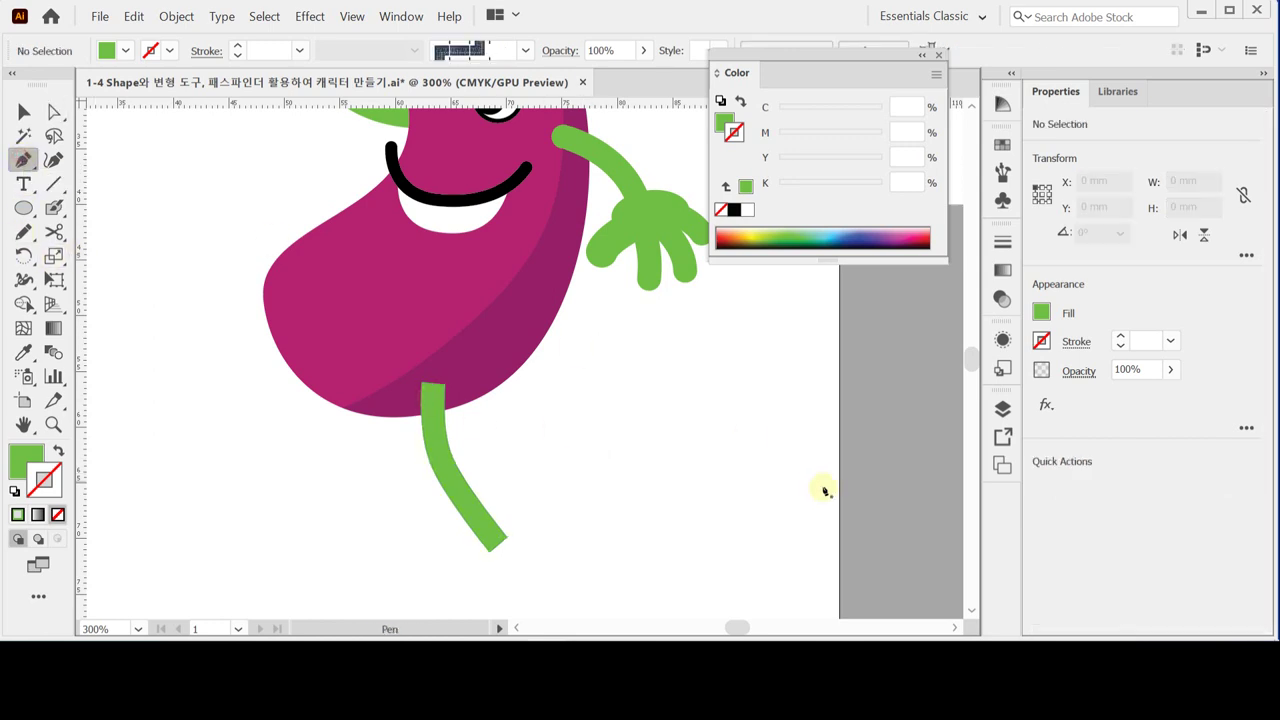
{"action": "left_click", "coordinate": [1003, 408]}
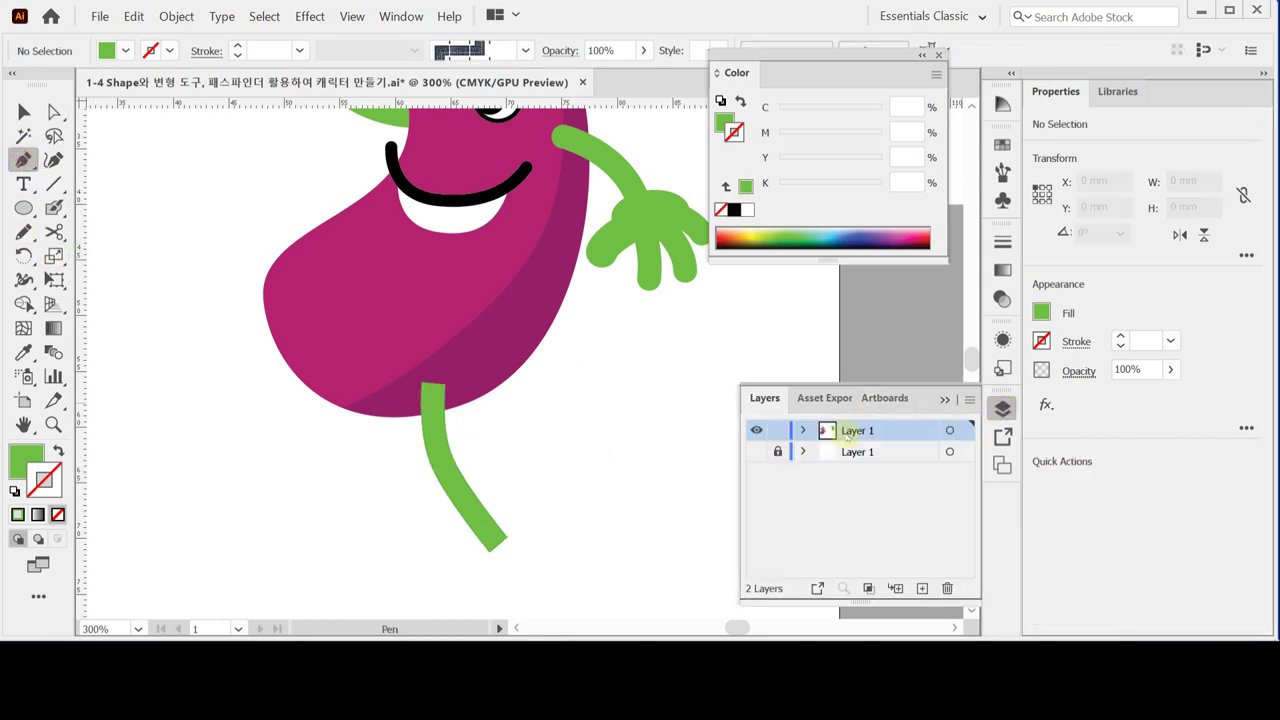
{"action": "left_click", "coordinate": [757, 451]}
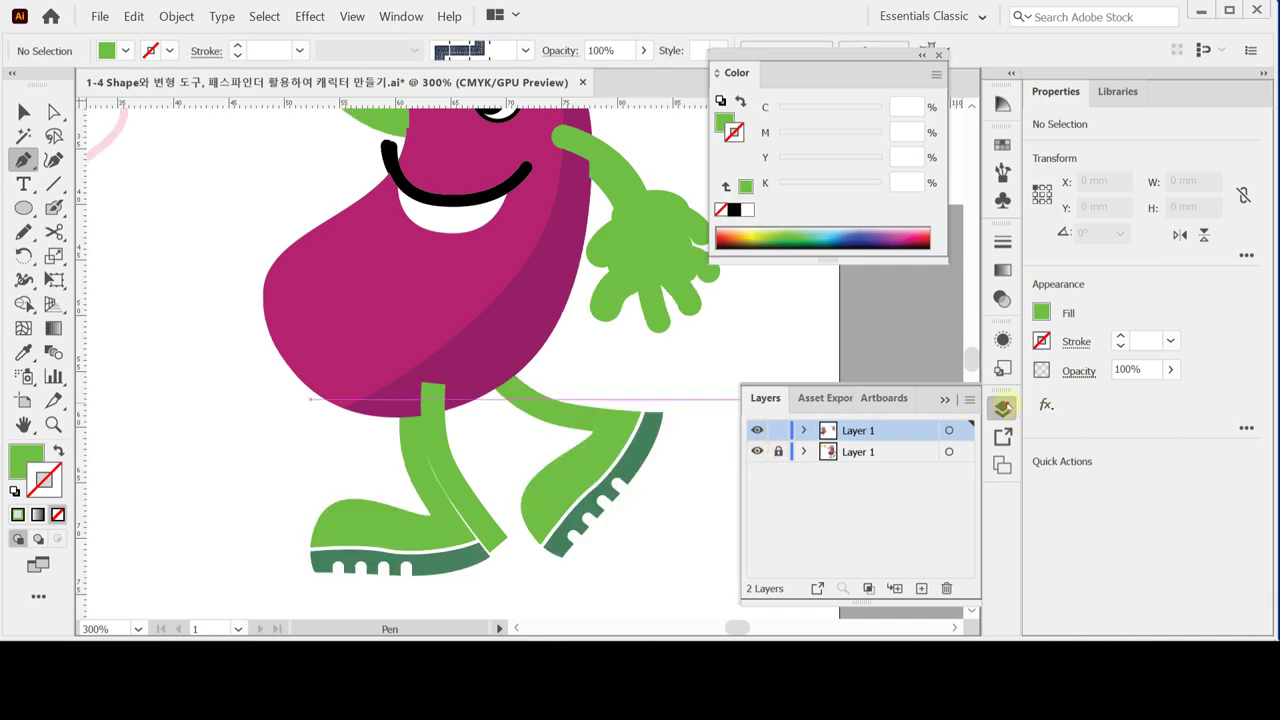
{"action": "left_click", "coordinate": [1003, 408]}
{"action": "left_click", "coordinate": [446, 468], "text": "ctrl"}
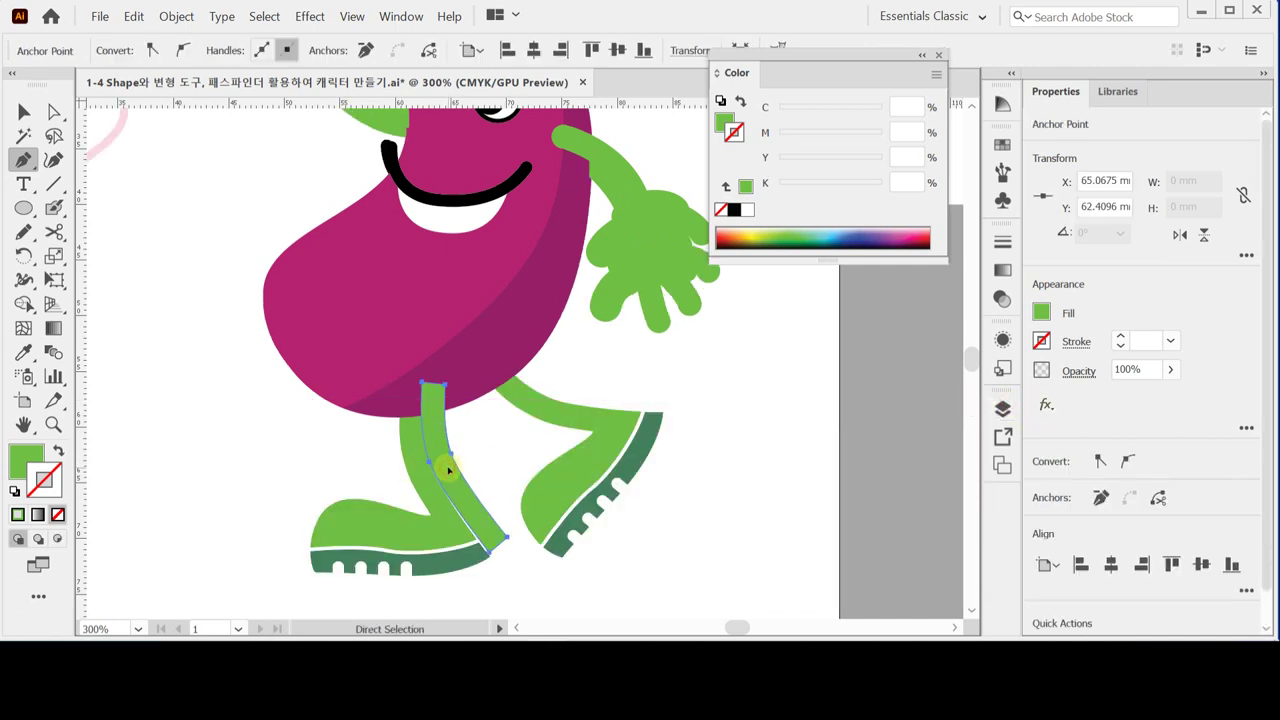
{"action": "left_click", "coordinate": [459, 484], "text": "ctrl"}
{"action": "left_click_drag", "start_coordinate": [459, 484], "coordinate": [420, 468]}
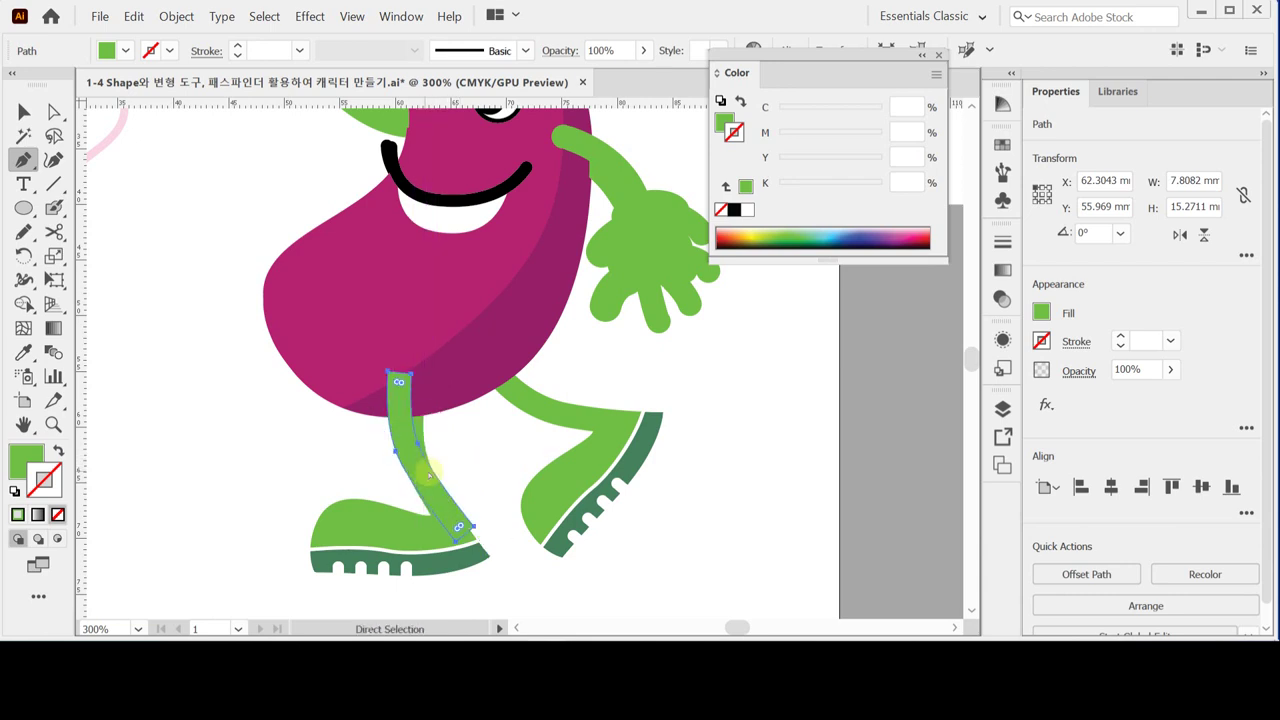
Try to rotate the leg about 11° clockwise to match the reference leg.
{"action": "left_click", "coordinate": [23, 112]}
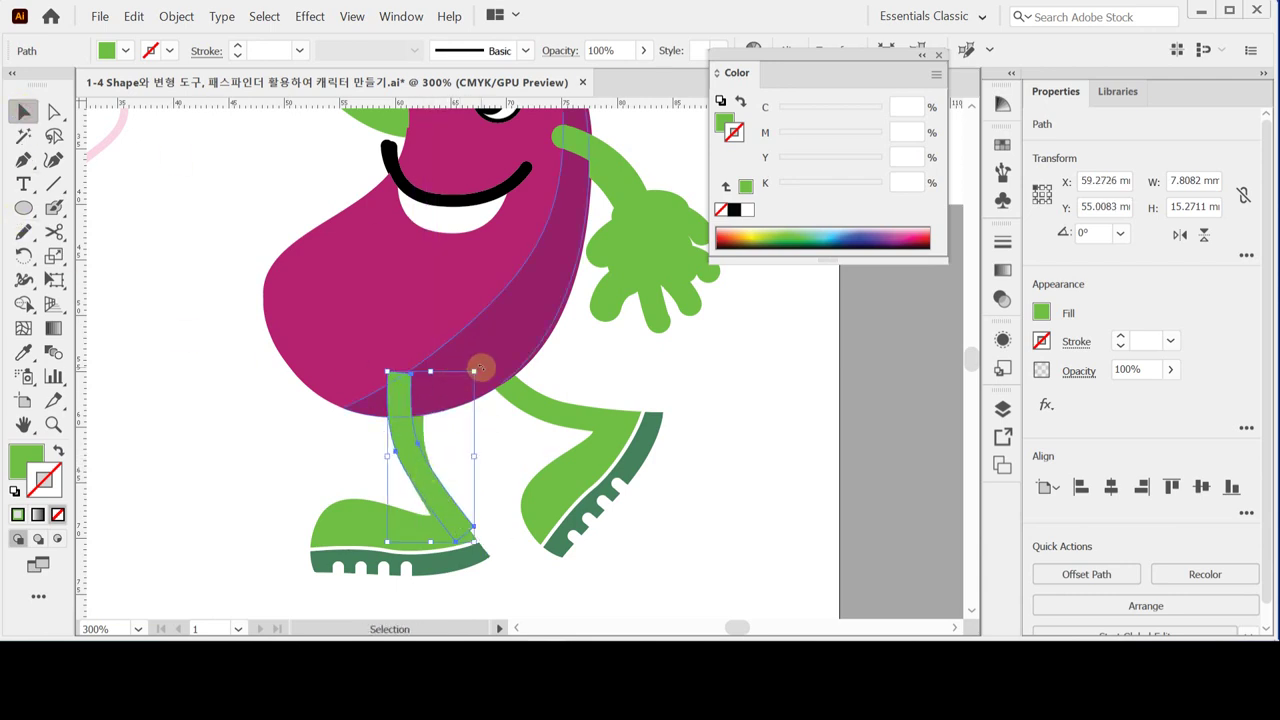
{"action": "left_click_drag", "start_coordinate": [437, 533], "coordinate": [489, 474]}
{"action": "left_click_drag", "start_coordinate": [471, 390], "coordinate": [471, 389]}
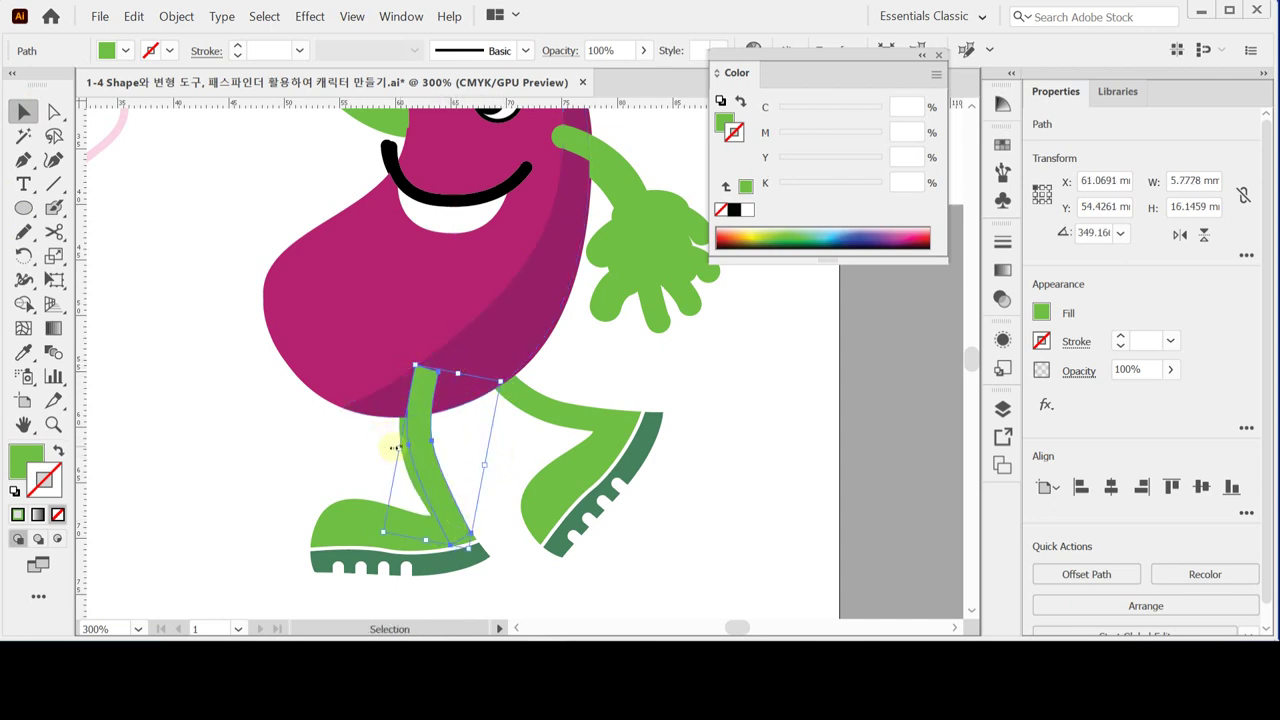
{"action": "key", "text": "ctrl+z"}
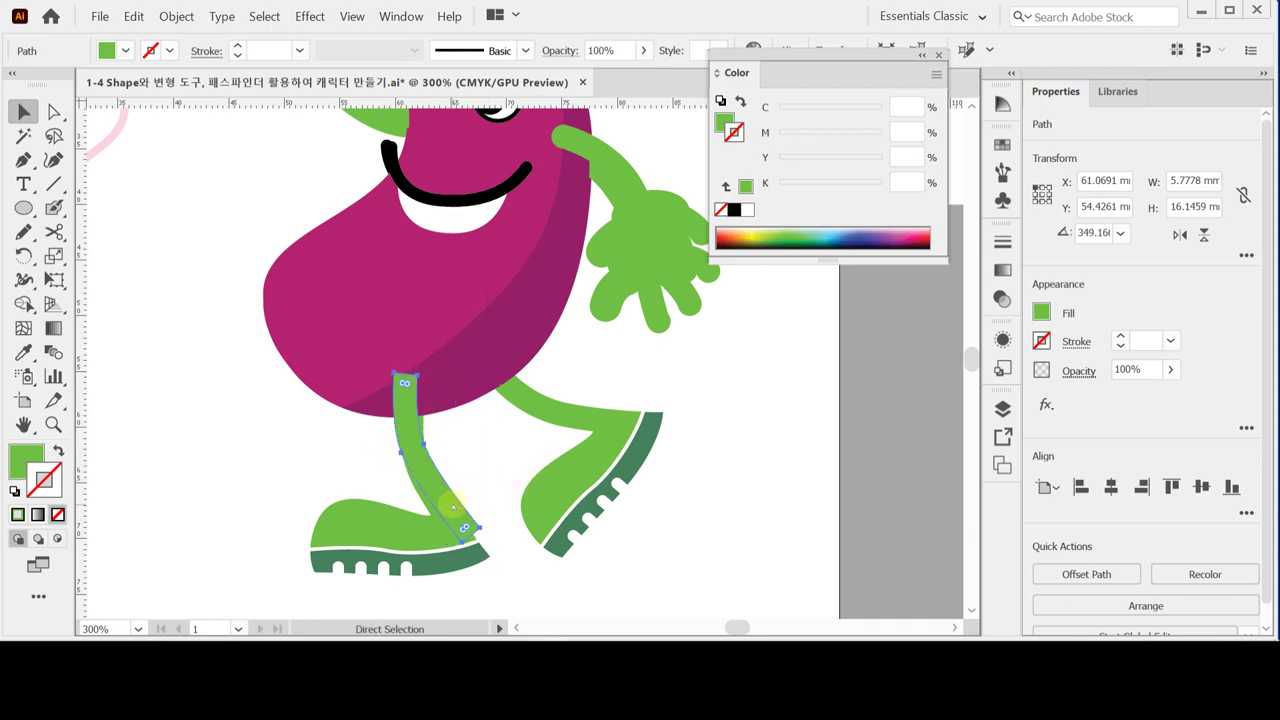
Shift the leg slightly so it lines up with the reference leg and ankle, leaving nothing selected.
{"action": "left_click", "coordinate": [472, 490]}
{"action": "left_click_drag", "start_coordinate": [457, 517], "coordinate": [454, 520]}
{"action": "left_click", "coordinate": [500, 491]}
Trace the upper edge of the front shoe with the Pen tool, from the sole's toe corner over the toe to the ankle.
{"action": "left_click", "coordinate": [23, 159]}
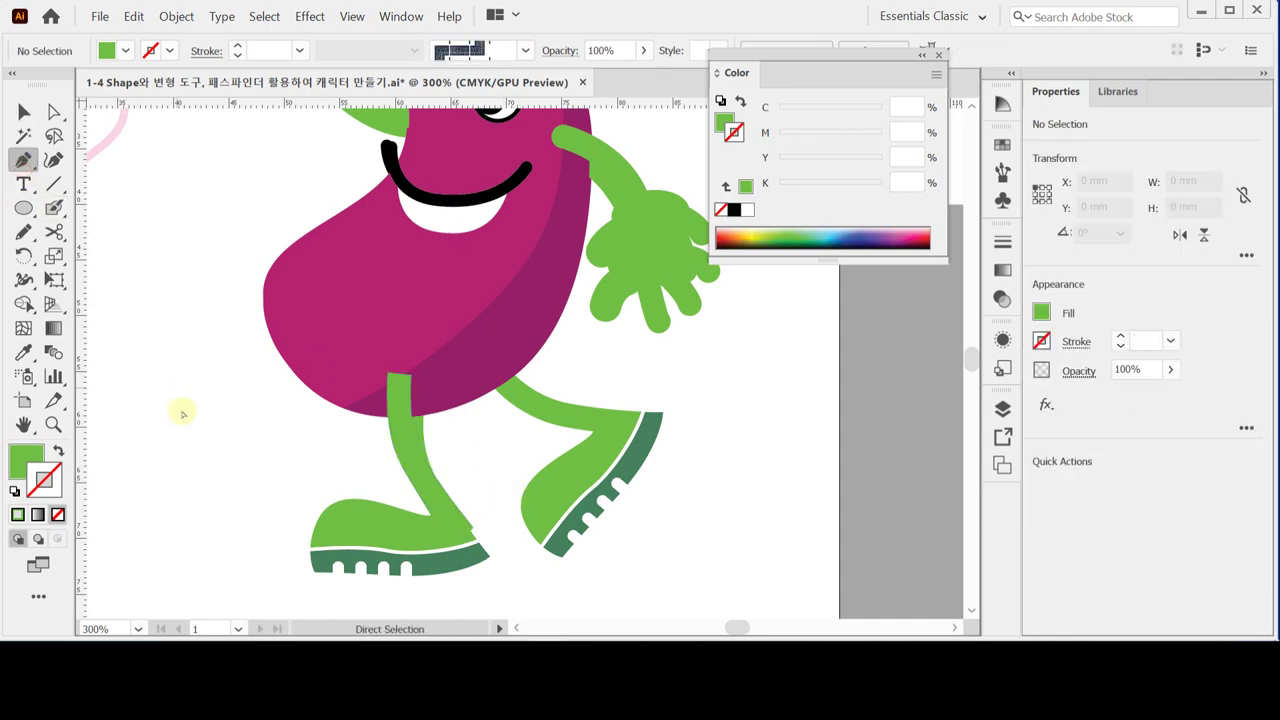
{"action": "left_click", "coordinate": [443, 523], "text": "ctrl"}
{"action": "left_click", "coordinate": [514, 471], "text": "ctrl"}
{"action": "left_click", "coordinate": [293, 397], "text": "ctrl"}
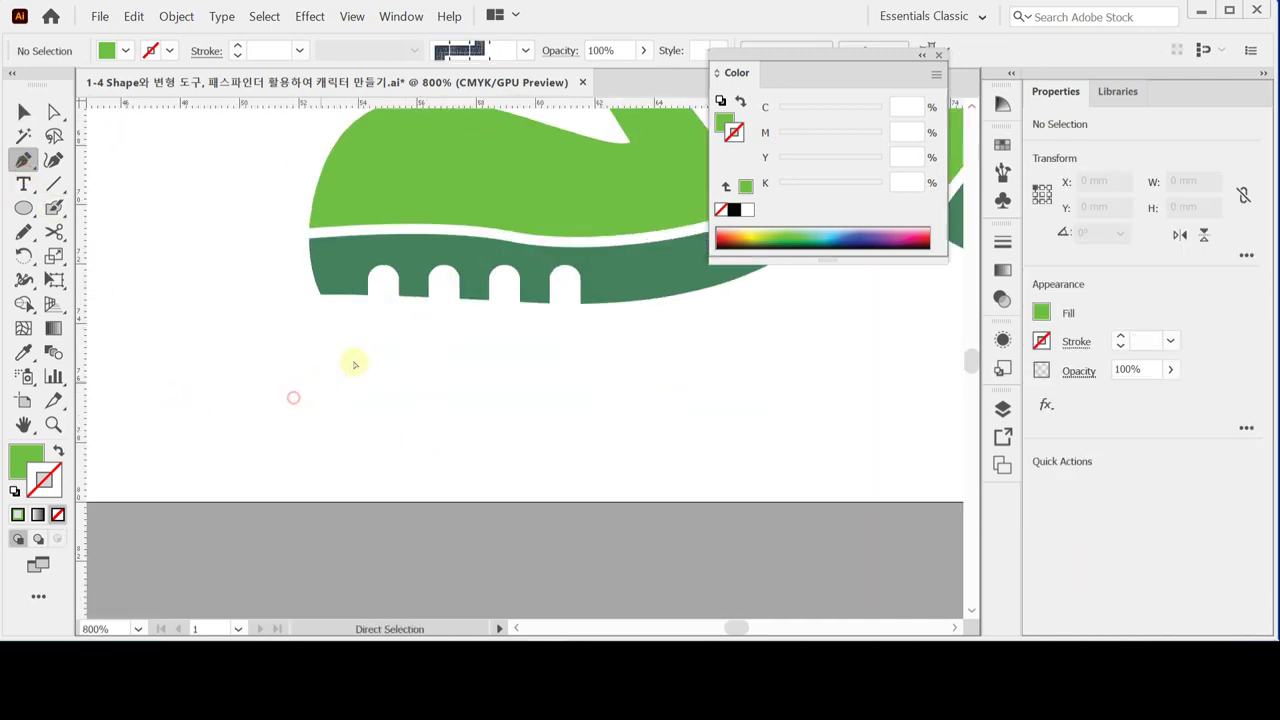
{"action": "left_click", "coordinate": [212, 355]}
{"action": "left_click", "coordinate": [212, 477], "text": "shift"}
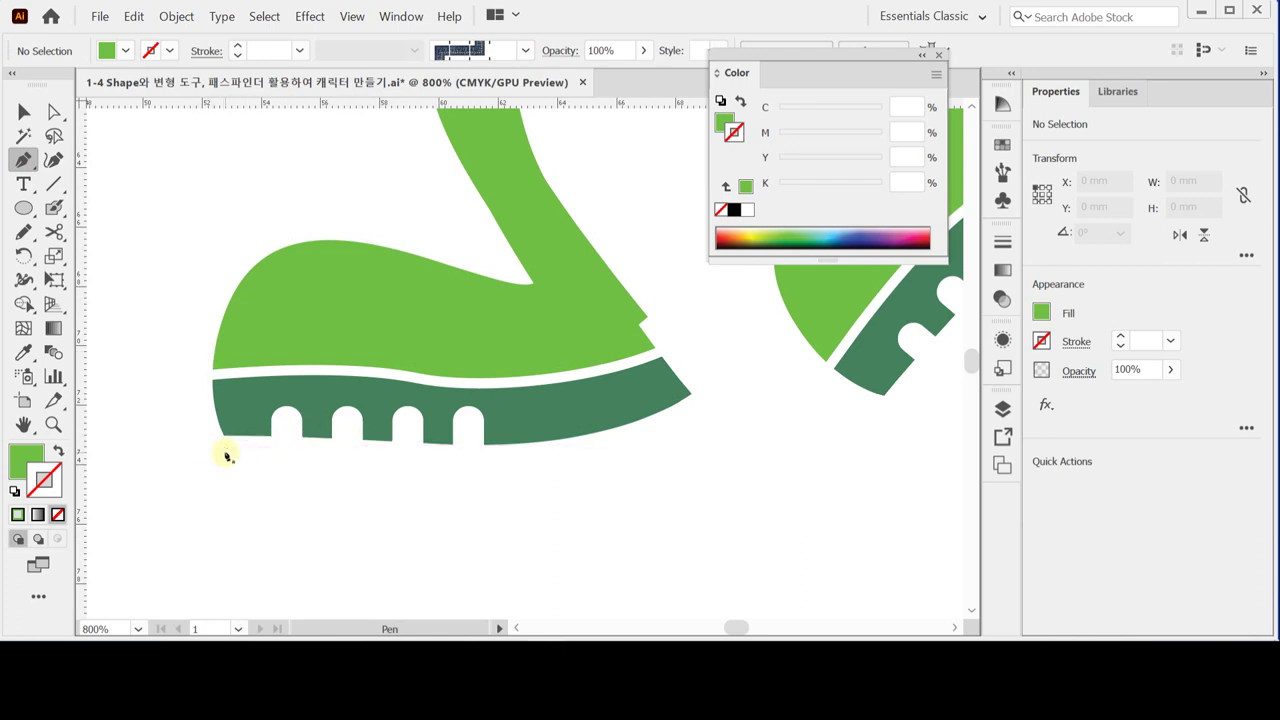
{"action": "left_click", "coordinate": [224, 436]}
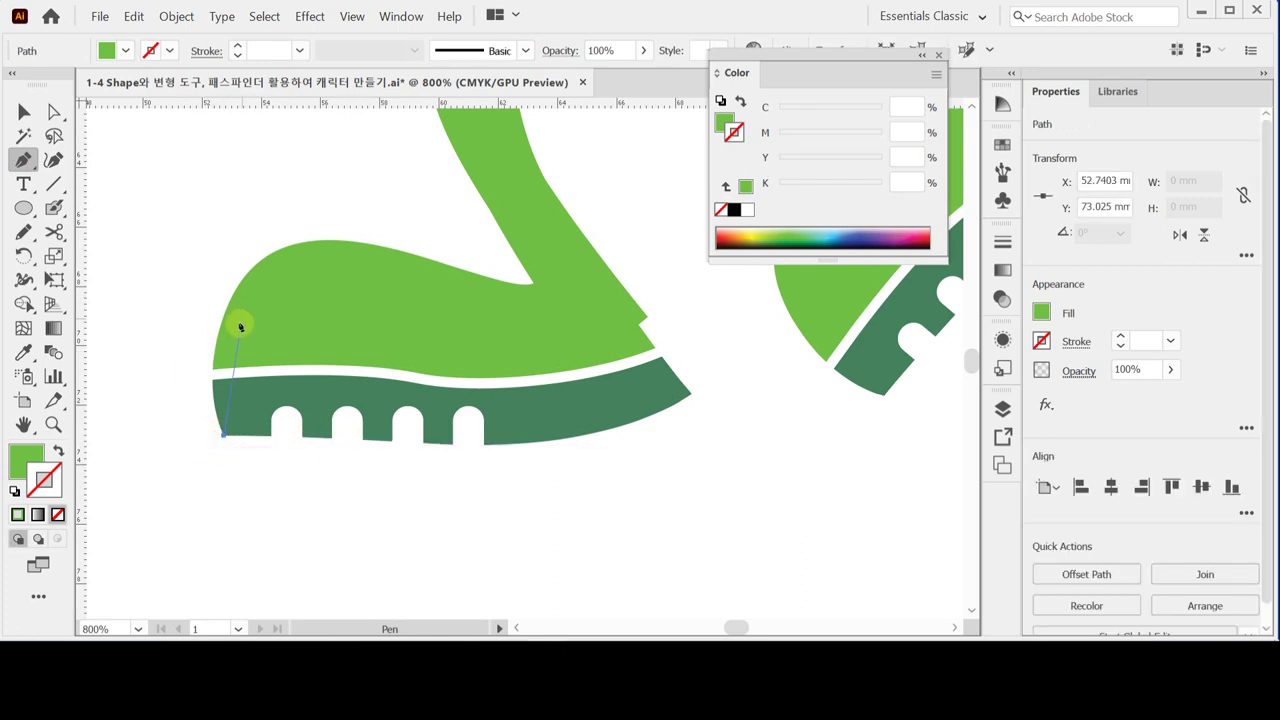
{"action": "left_click_drag", "start_coordinate": [222, 321], "coordinate": [351, 239]}
{"action": "left_click_drag", "start_coordinate": [462, 270], "coordinate": [508, 284]}
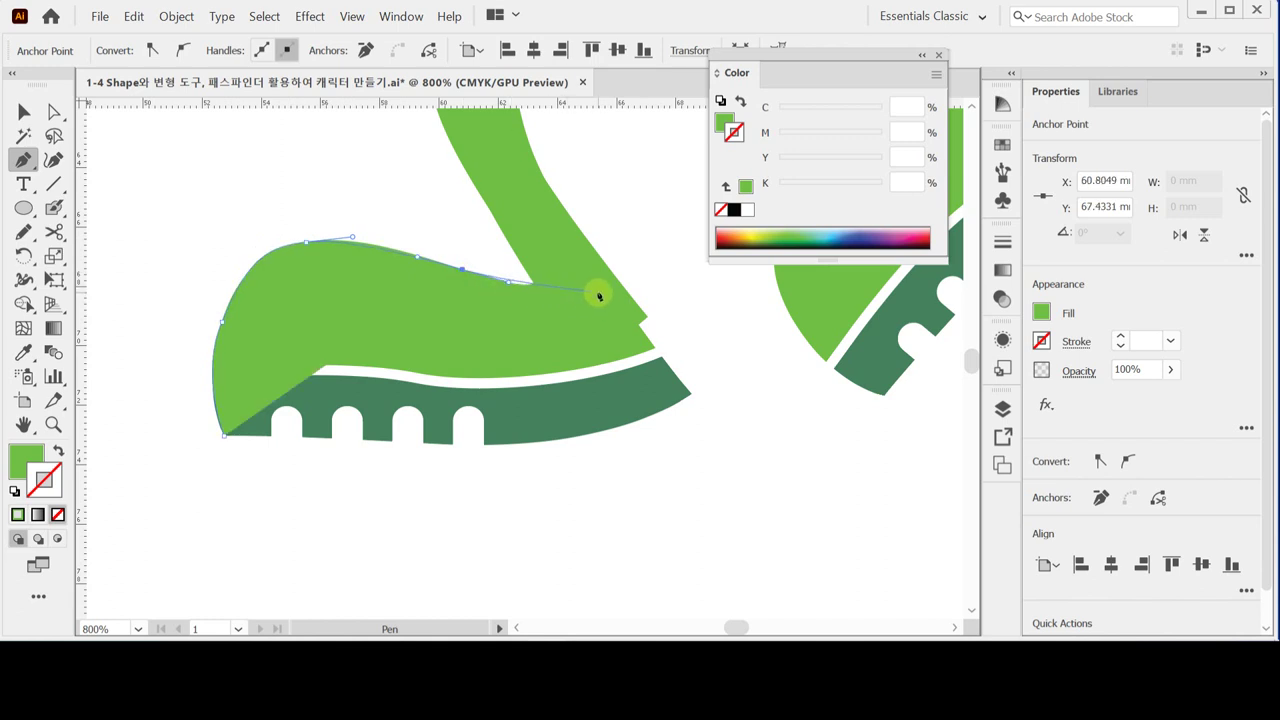
{"action": "left_click_drag", "start_coordinate": [608, 291], "coordinate": [647, 281]}
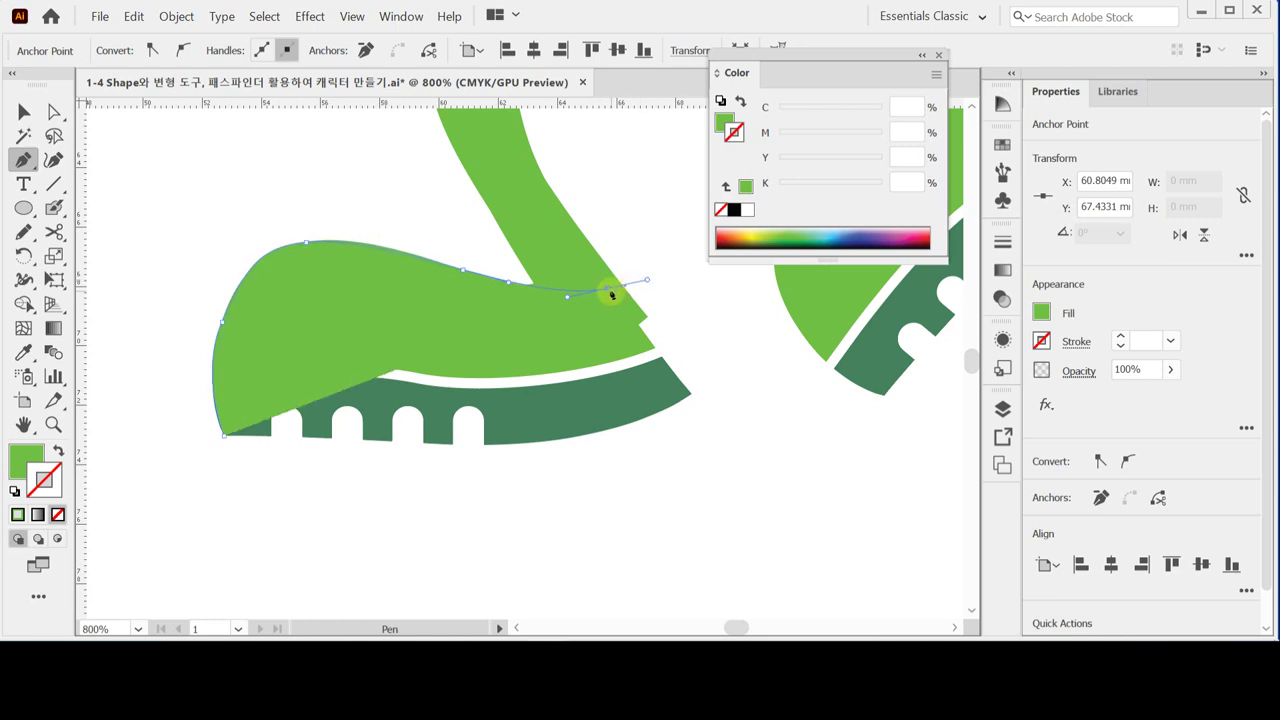
Close the shoe outline down the heel and along the sole to its starting point, and hide the reference layer.
{"action": "left_click", "coordinate": [607, 291]}
{"action": "left_click", "coordinate": [621, 289]}
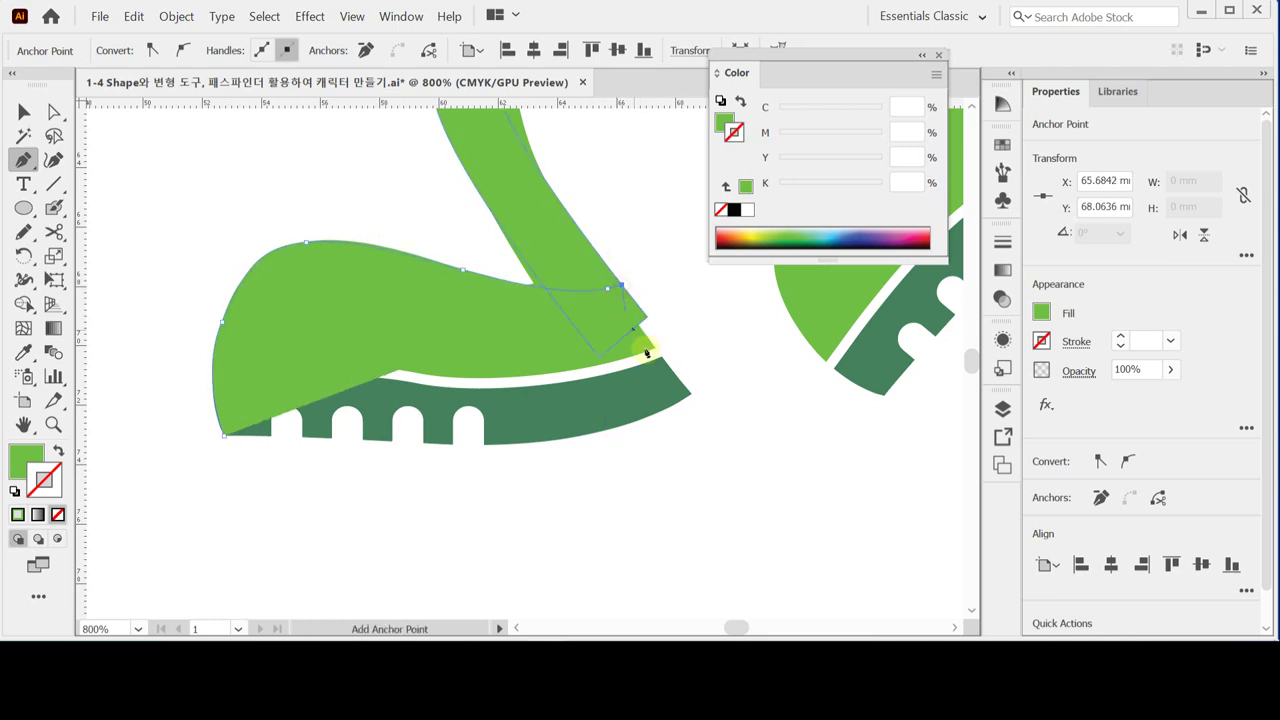
{"action": "left_click_drag", "start_coordinate": [698, 395], "coordinate": [716, 420]}
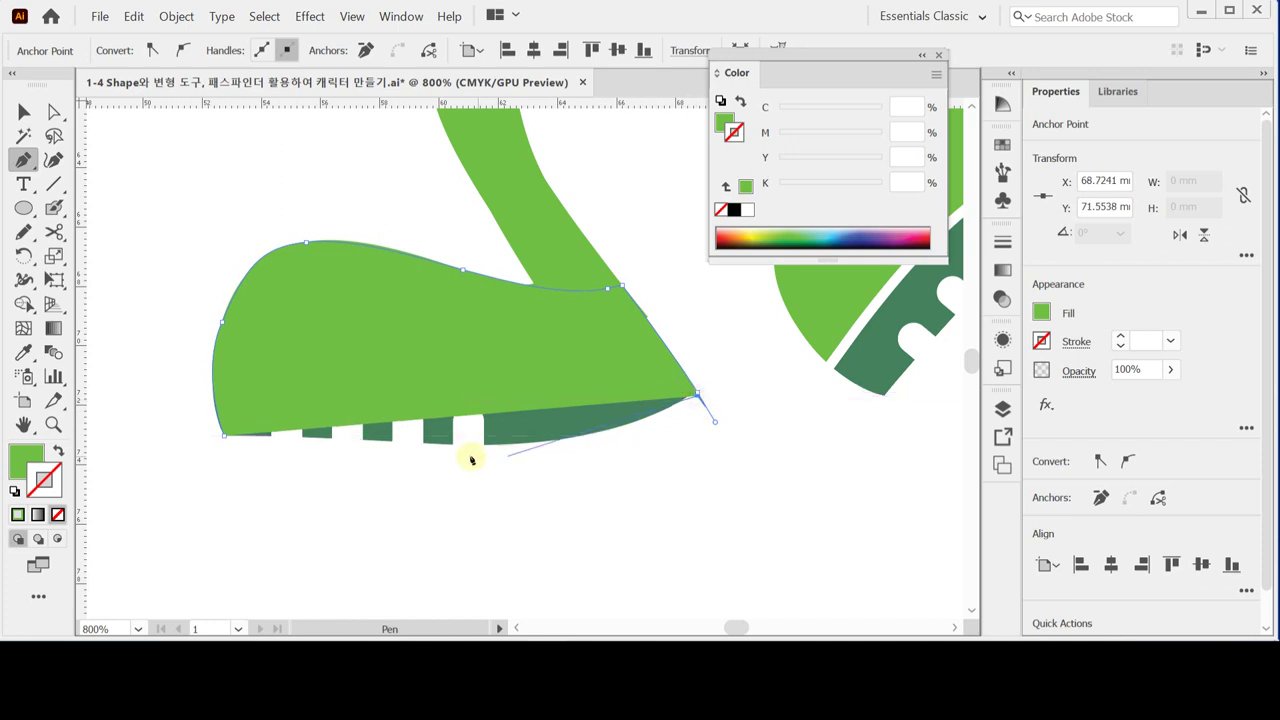
{"action": "left_click_drag", "start_coordinate": [440, 446], "coordinate": [278, 442]}
{"action": "left_click", "coordinate": [222, 438]}
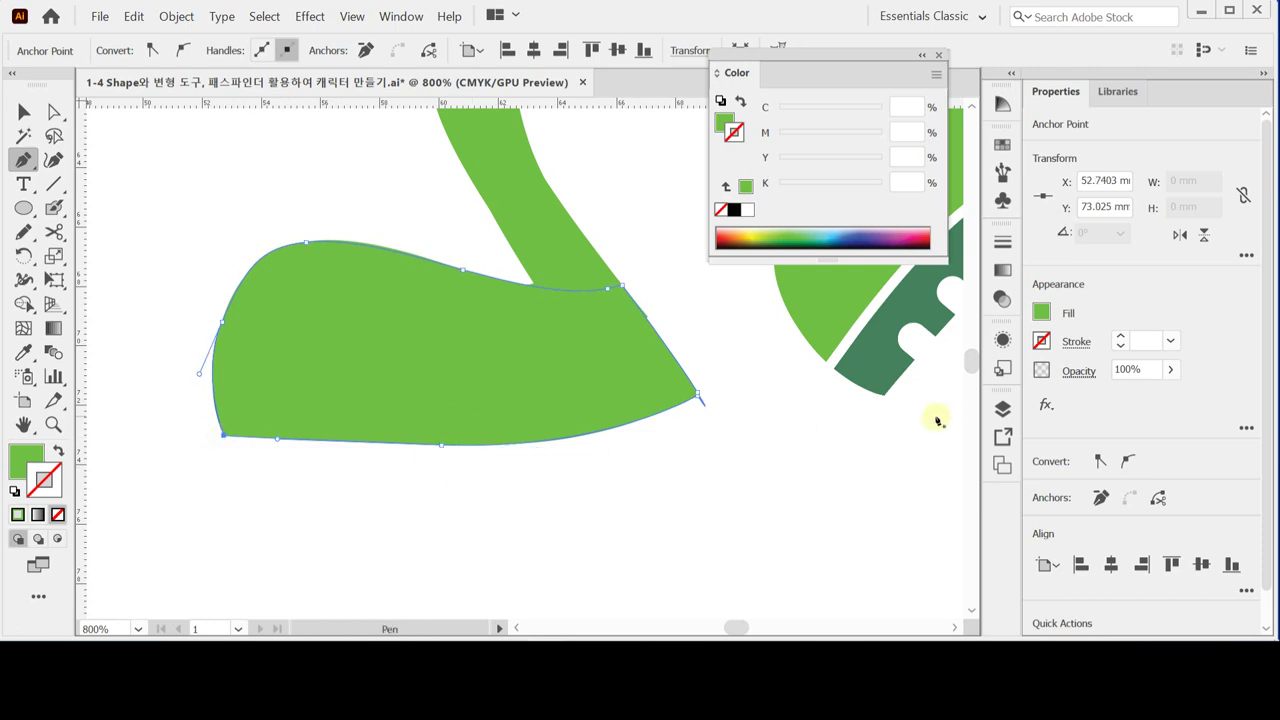
{"action": "left_click", "coordinate": [1002, 408]}
{"action": "left_click", "coordinate": [757, 451]}
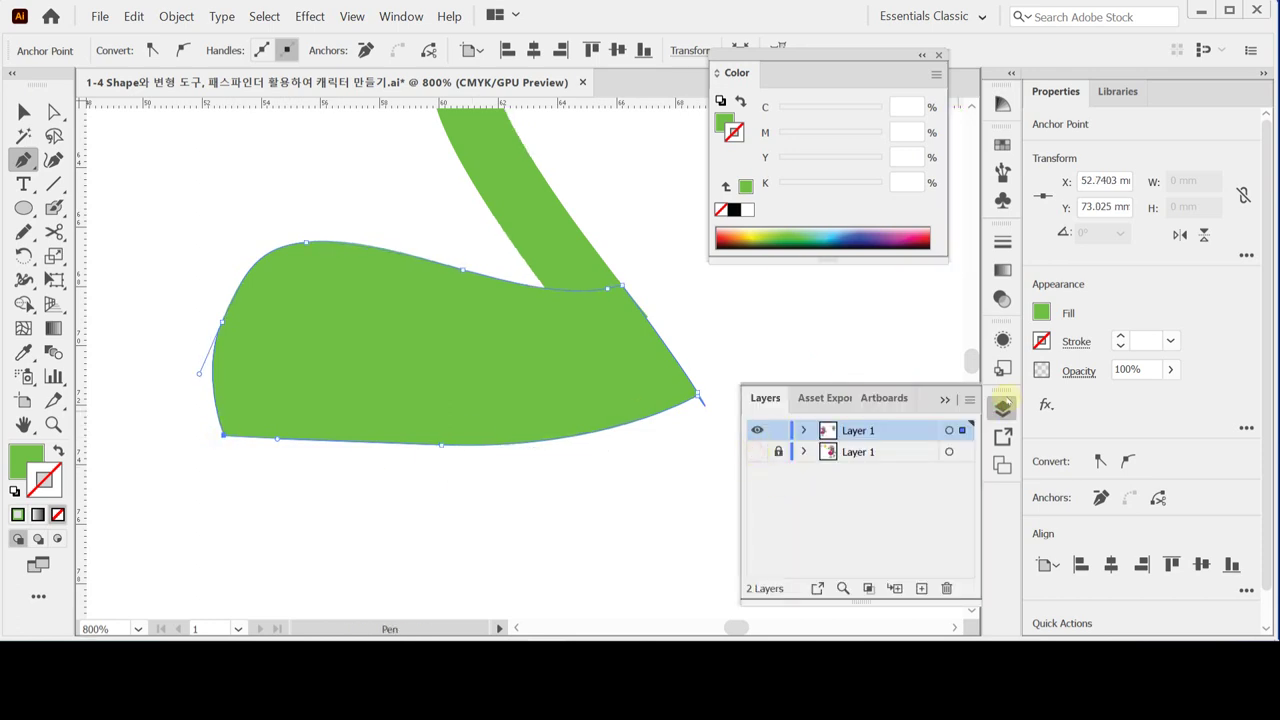
Adjust the shoe's heel edge handles to remove the spike at the heel corner and bow the curve smoothly outward.
{"action": "left_click", "coordinate": [1002, 408]}
{"action": "left_click", "coordinate": [714, 409], "text": "ctrl"}
{"action": "left_click", "coordinate": [506, 346], "text": "ctrl"}
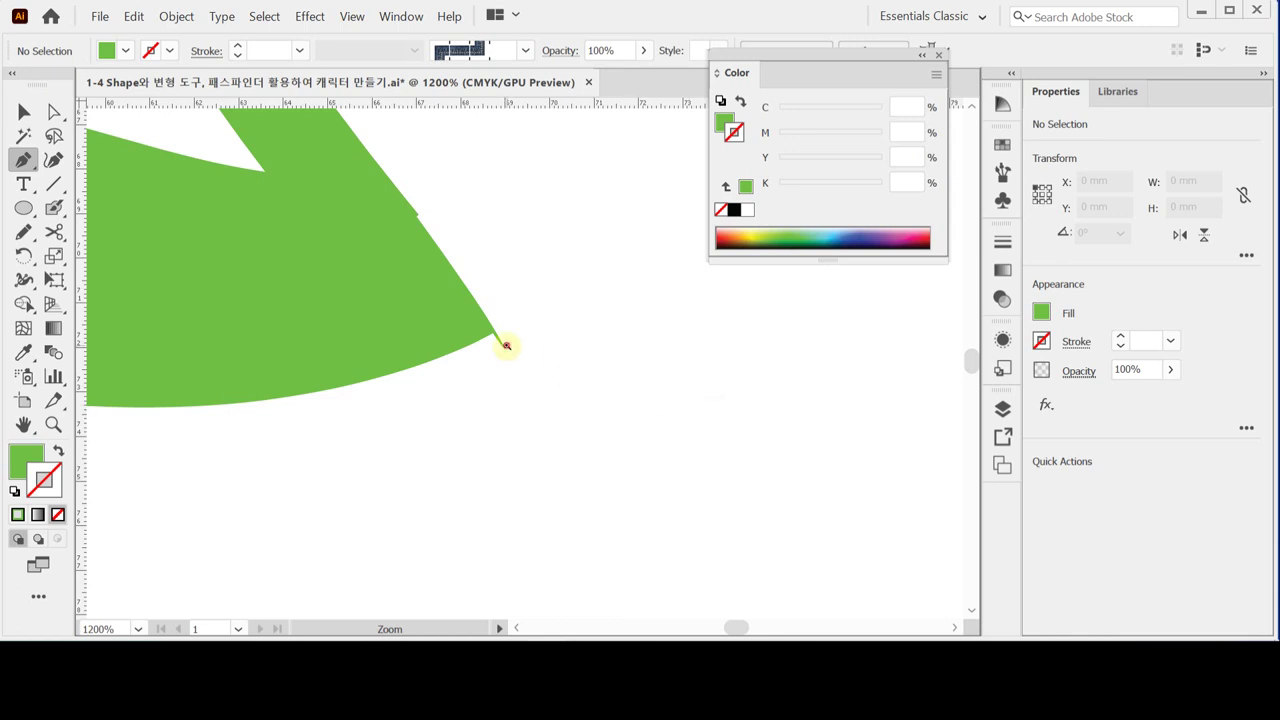
{"action": "left_click_drag", "start_coordinate": [506, 346], "coordinate": [484, 383]}
{"action": "left_click", "coordinate": [54, 112]}
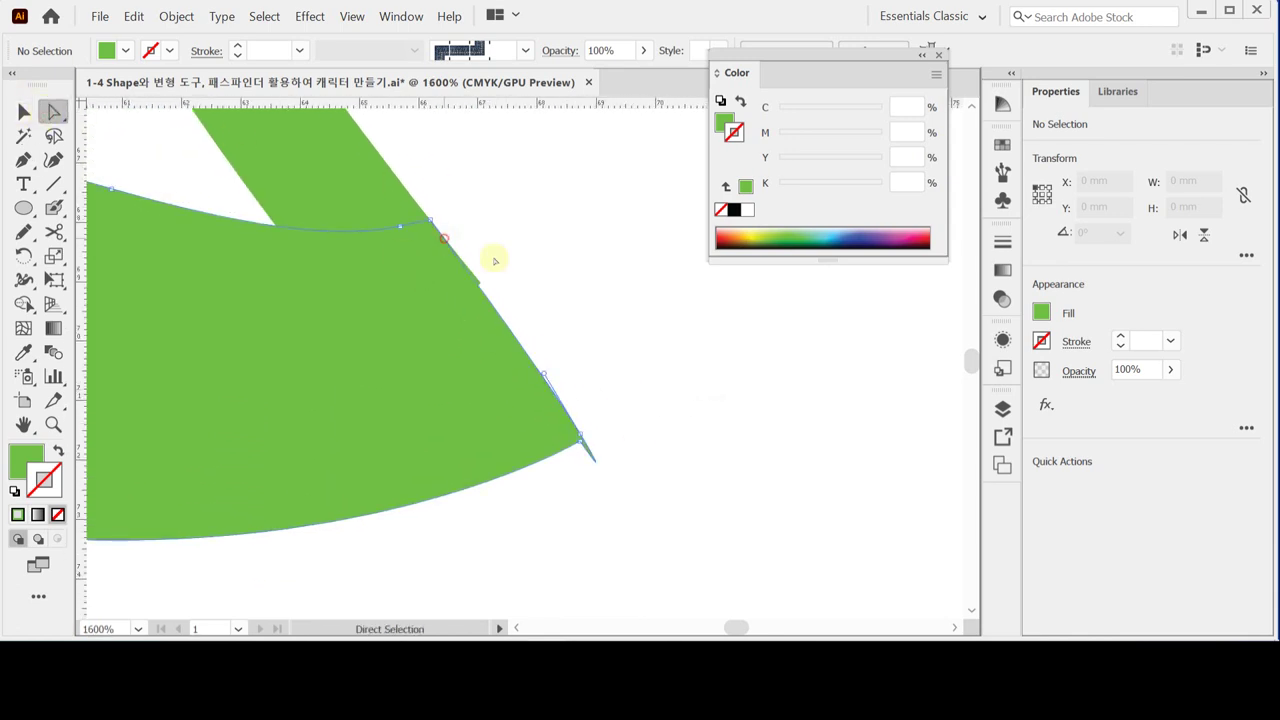
{"action": "left_click", "coordinate": [475, 278]}
{"action": "left_click_drag", "start_coordinate": [475, 278], "coordinate": [581, 438]}
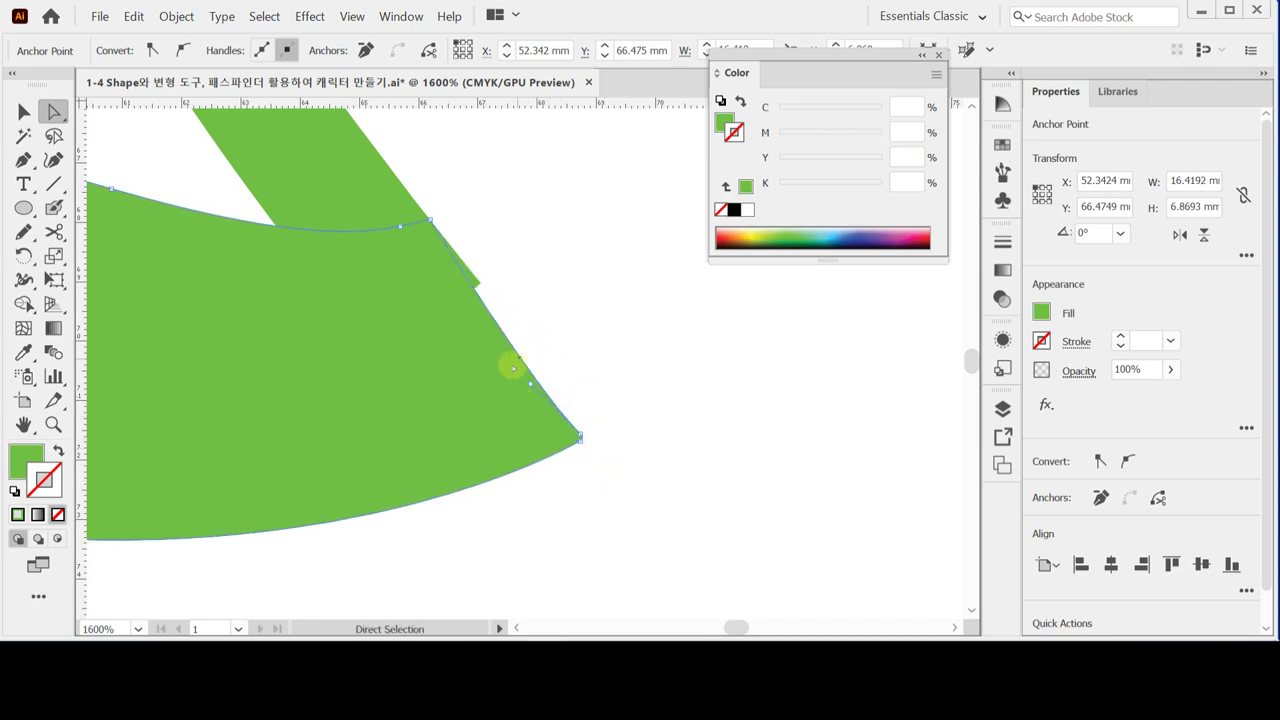
{"action": "left_click_drag", "start_coordinate": [530, 383], "coordinate": [536, 350]}
{"action": "left_click", "coordinate": [600, 354]}
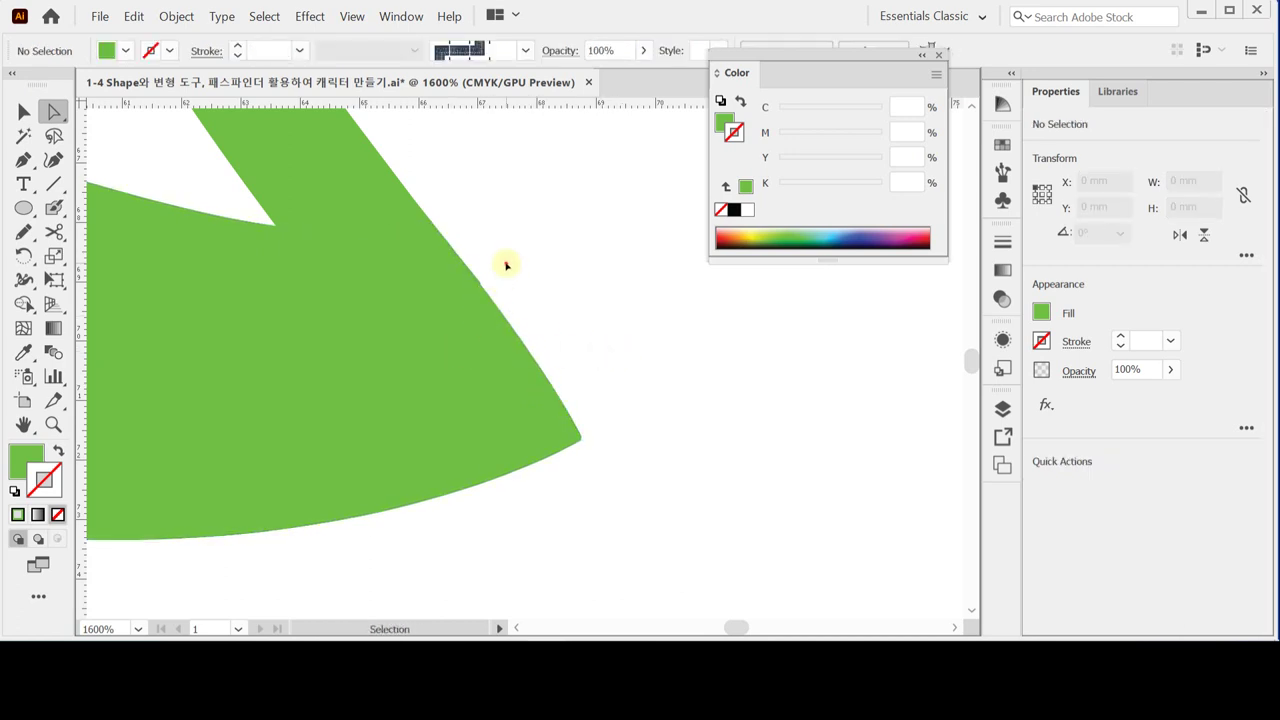
Select the leg's lower outer corner anchor at the ankle and nudge it 0.1 mm to the left.
{"action": "left_click", "coordinate": [493, 298]}
{"action": "left_click", "coordinate": [494, 277]}
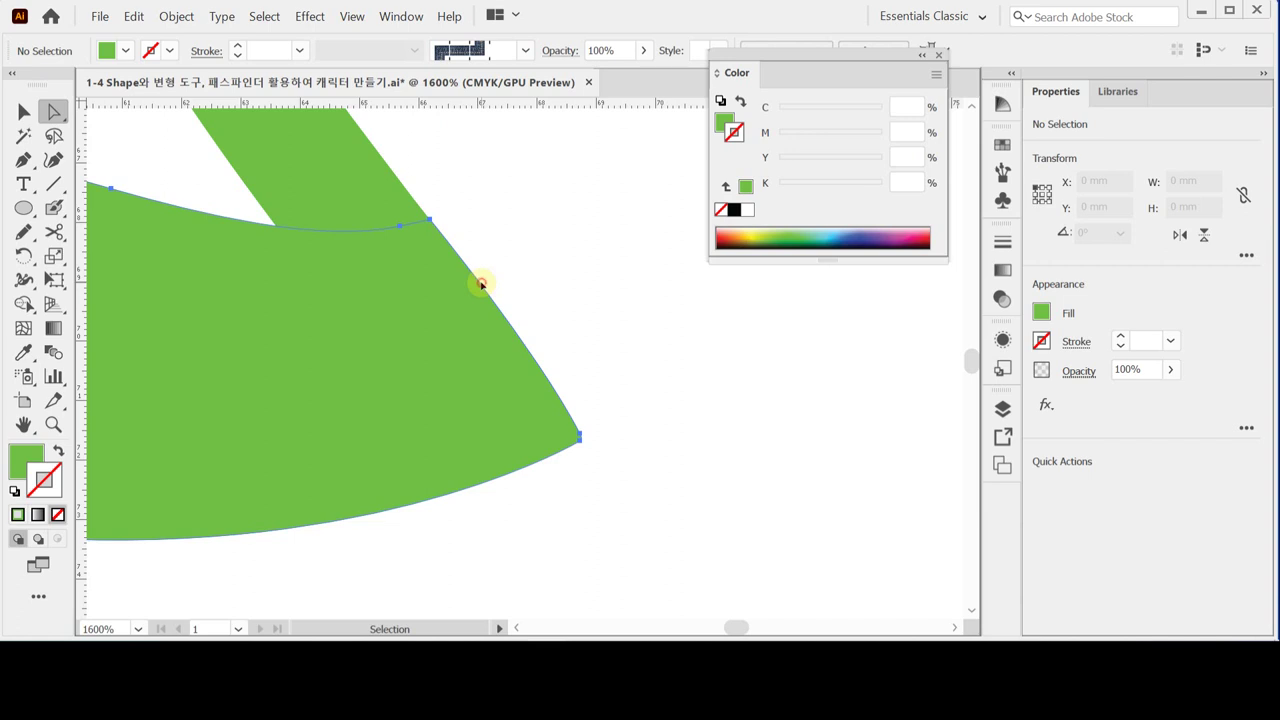
{"action": "left_click", "coordinate": [480, 286]}
{"action": "left_click", "coordinate": [363, 189]}
{"action": "left_click", "coordinate": [486, 280]}
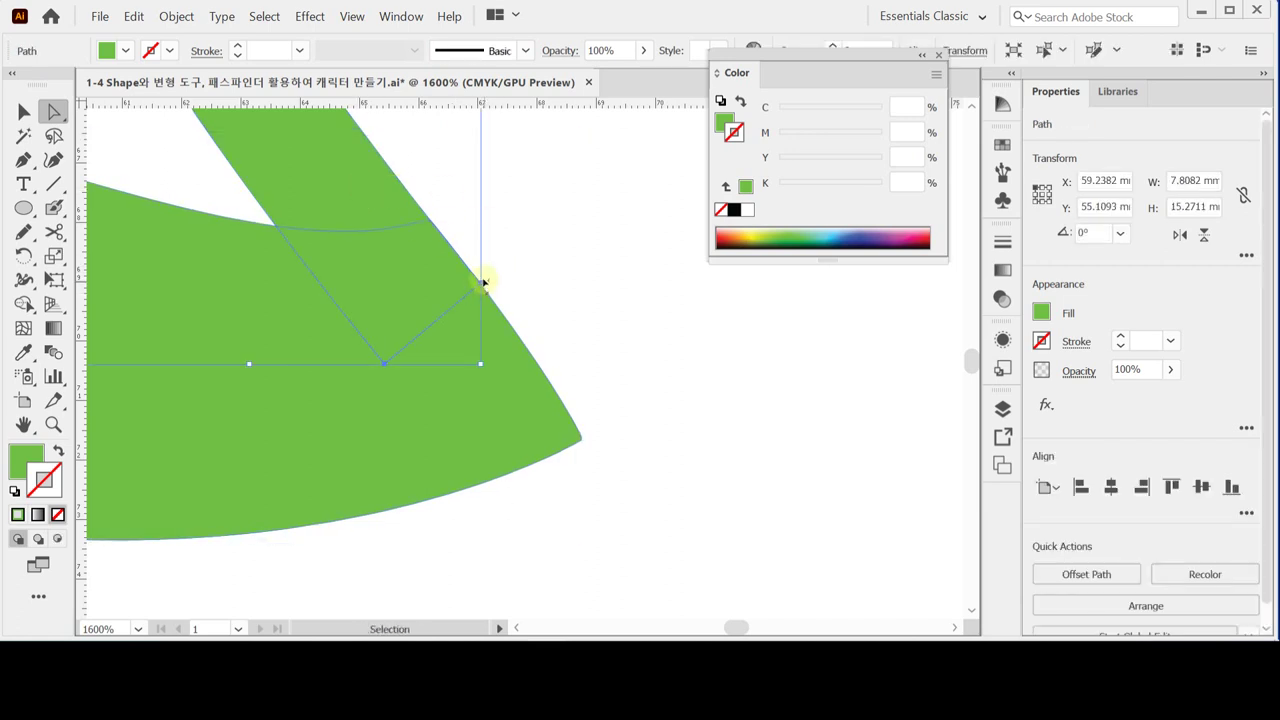
{"action": "left_click", "coordinate": [481, 283]}
{"action": "left_click", "coordinate": [482, 282]}
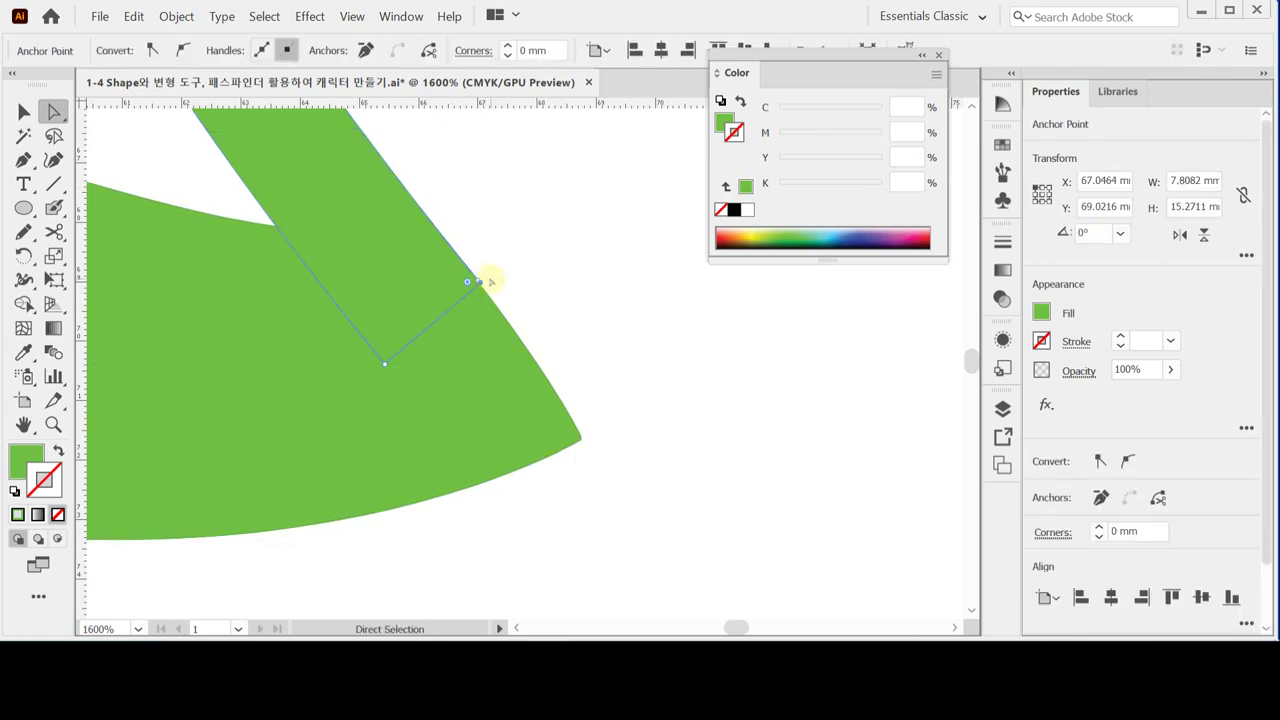
{"action": "key", "text": "Left"}
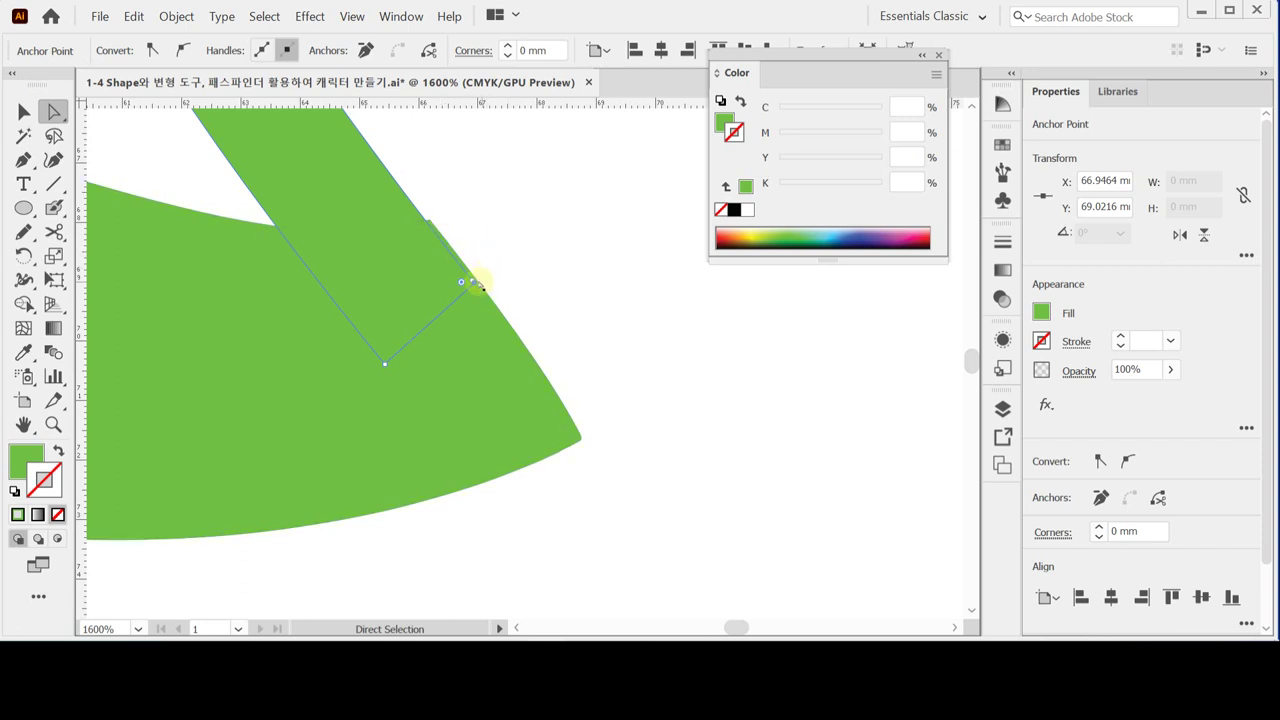
Move the leg's bottom end edge up along the ankle so its outer corner meets the shoe's ankle corner.
{"action": "left_click", "coordinate": [452, 252]}
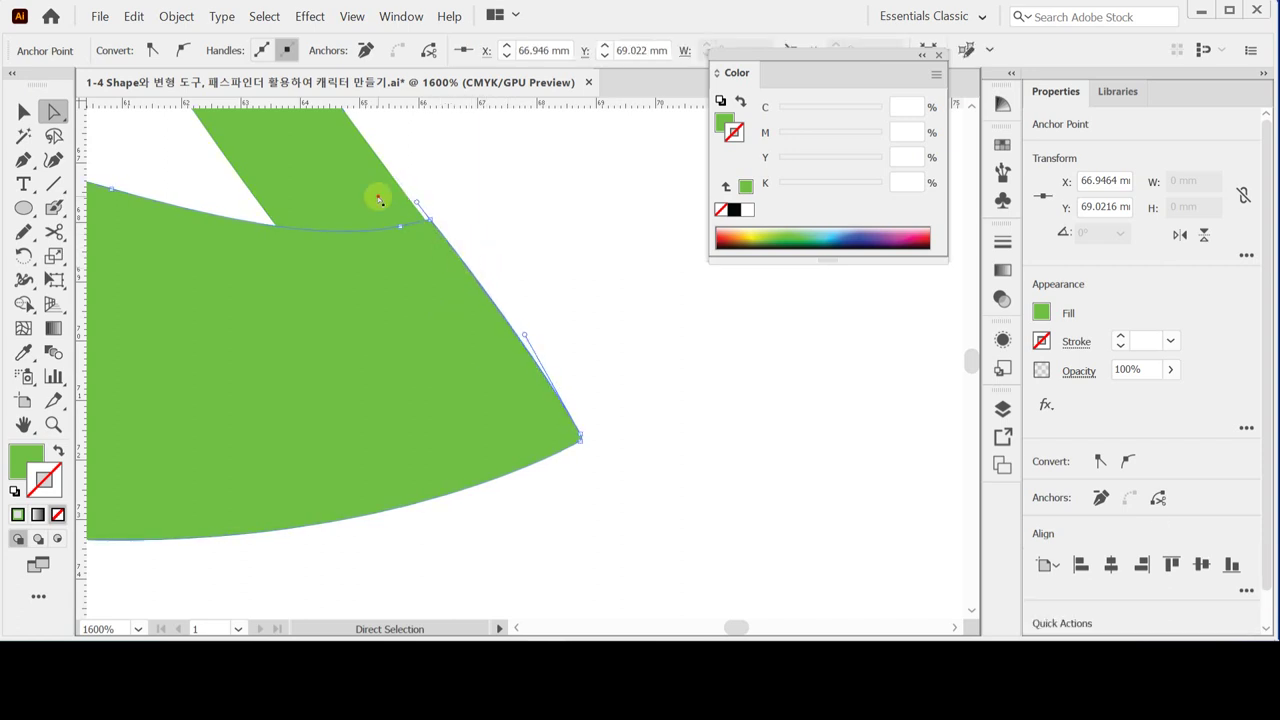
{"action": "left_click", "coordinate": [479, 285]}
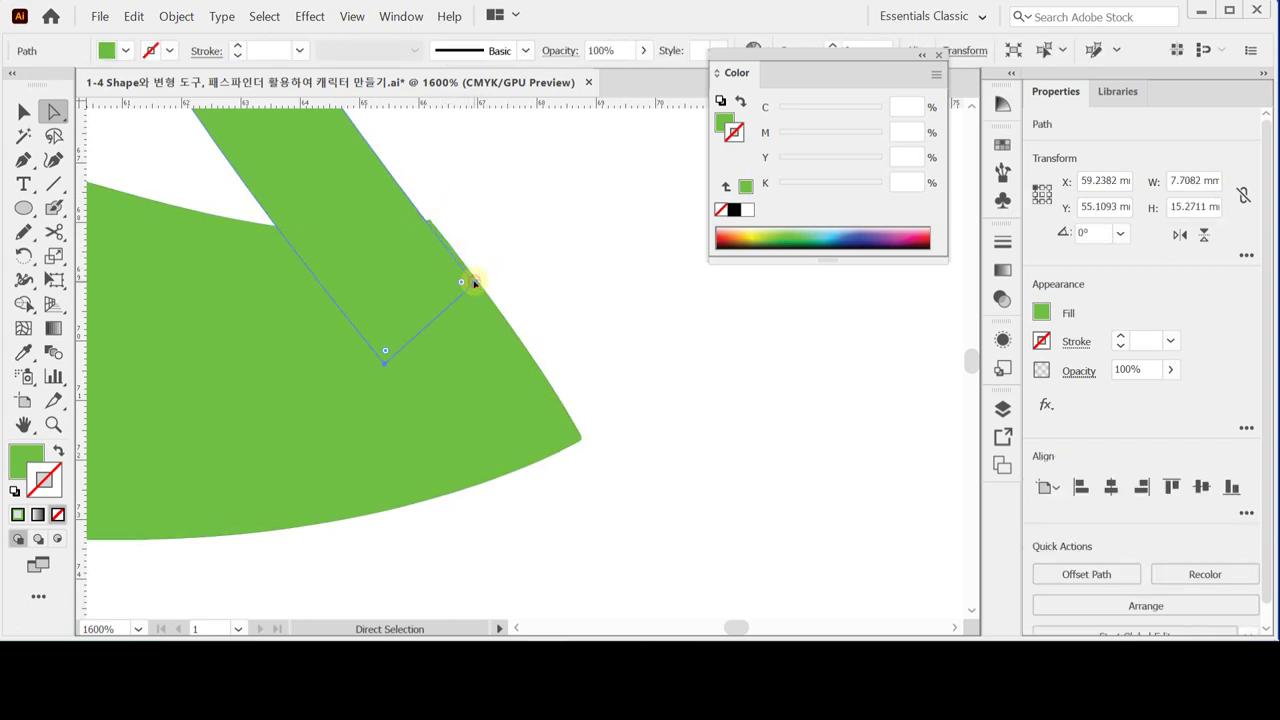
{"action": "left_click_drag", "start_coordinate": [471, 280], "coordinate": [437, 231]}
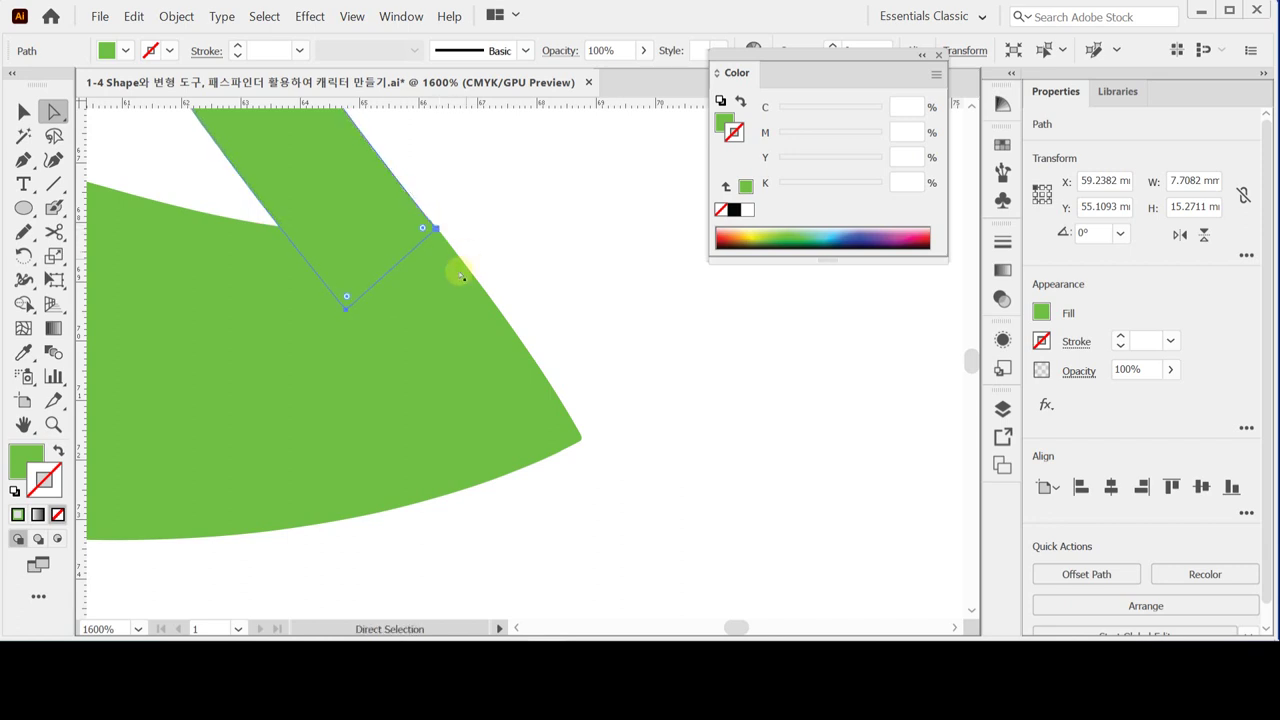
Merge the leg and the shoe into one shape with Pathfinder Unite, leaving nothing selected.
{"action": "scroll", "coordinate": [463, 257], "scroll_direction": "down", "scroll_amount": 3}
{"action": "left_click_drag", "start_coordinate": [498, 270], "coordinate": [428, 277]}
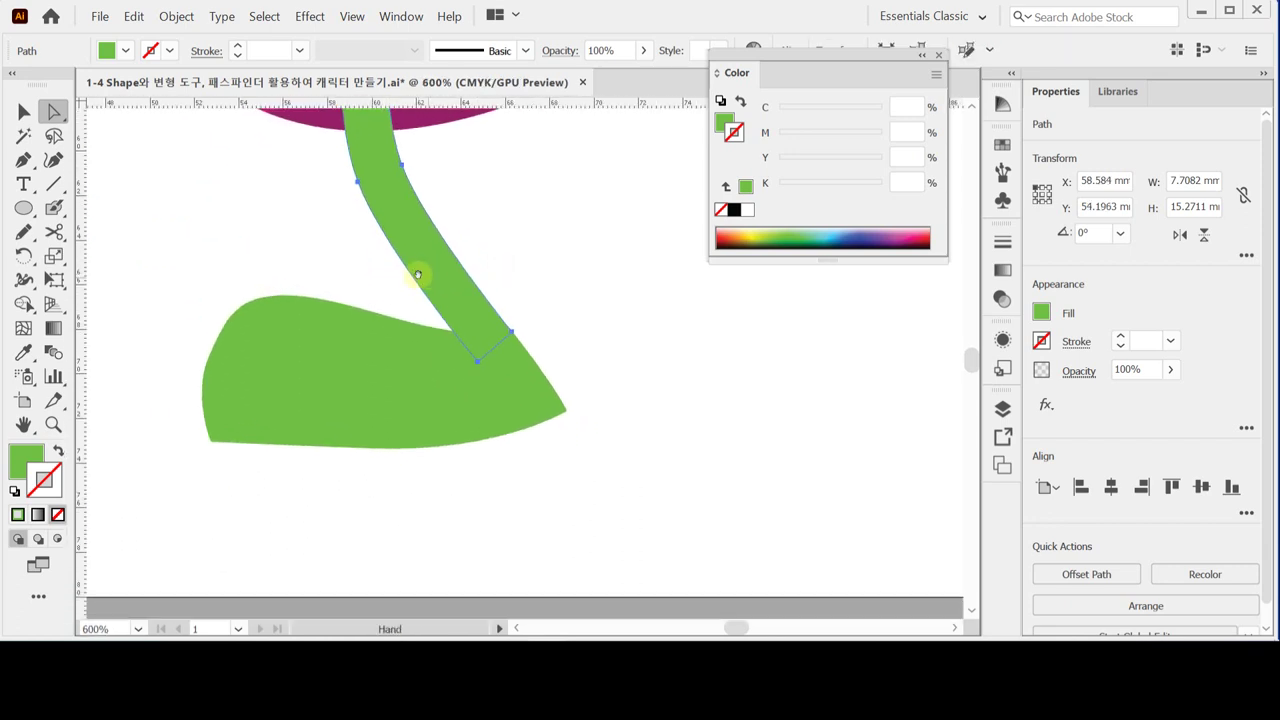
{"action": "left_click", "coordinate": [277, 226]}
{"action": "left_click_drag", "start_coordinate": [290, 215], "coordinate": [612, 432]}
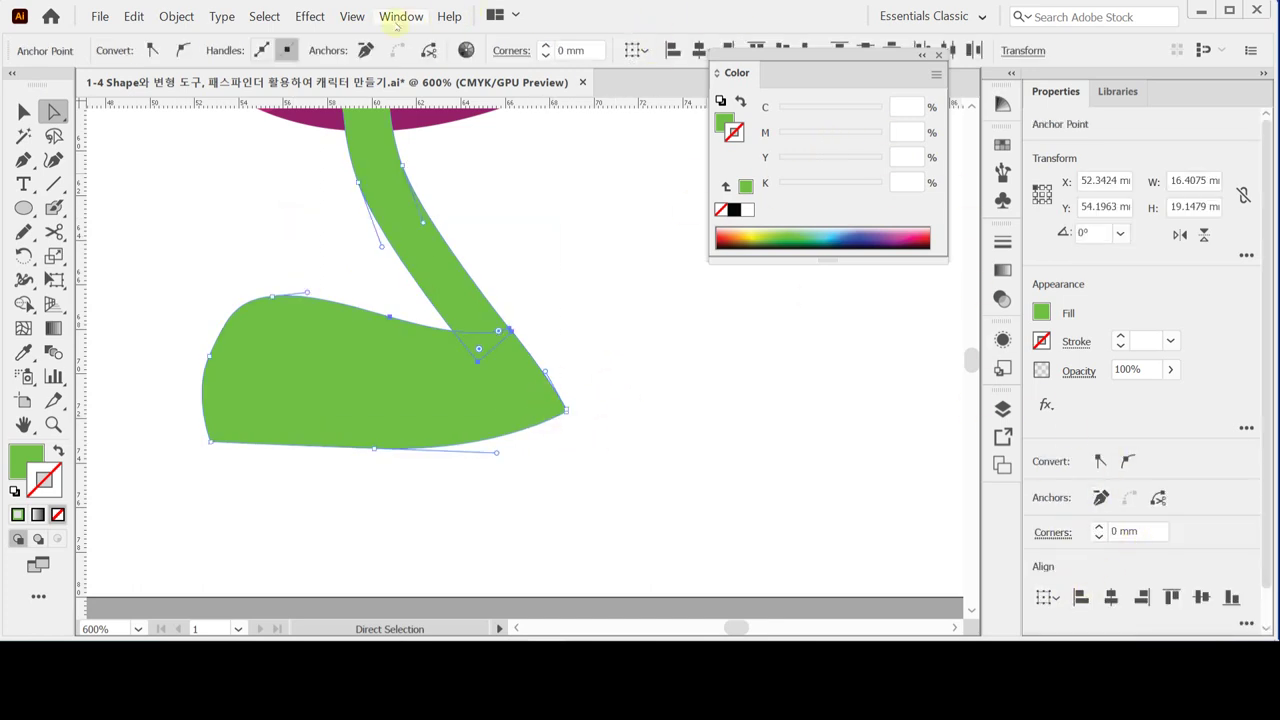
{"action": "left_click", "coordinate": [400, 17]}
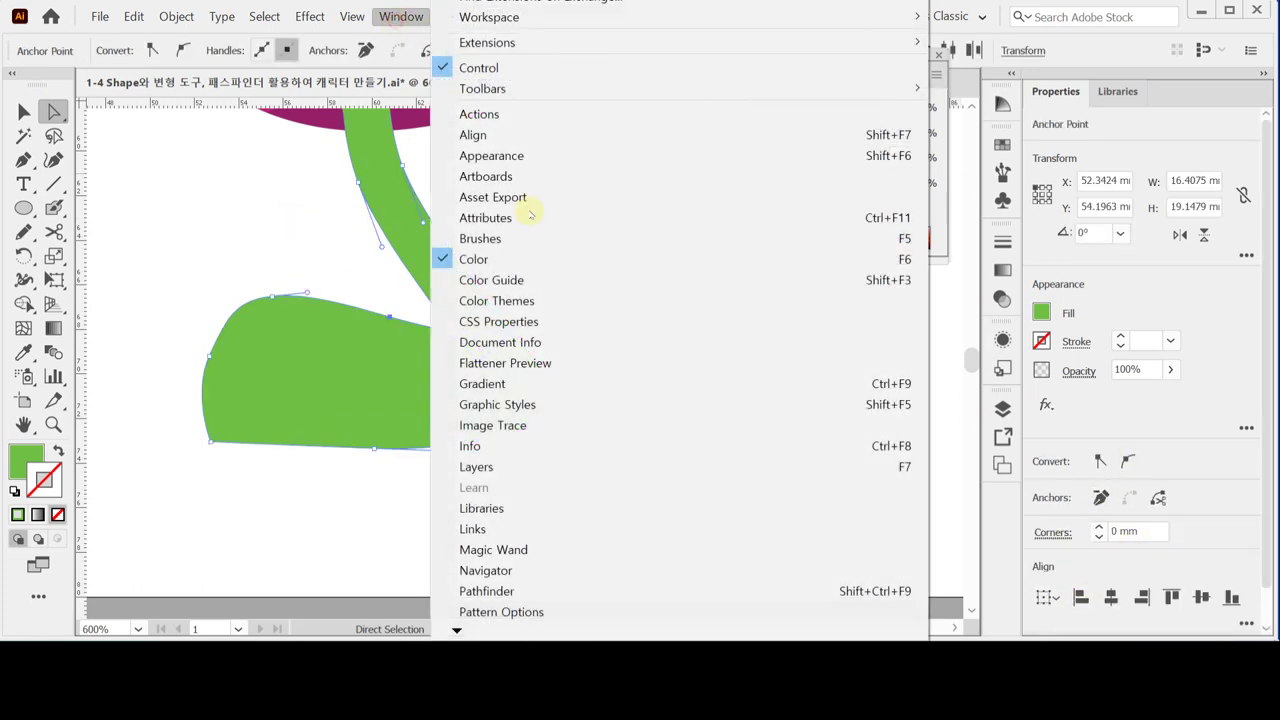
{"action": "left_click", "coordinate": [567, 591]}
{"action": "left_click", "coordinate": [745, 108]}
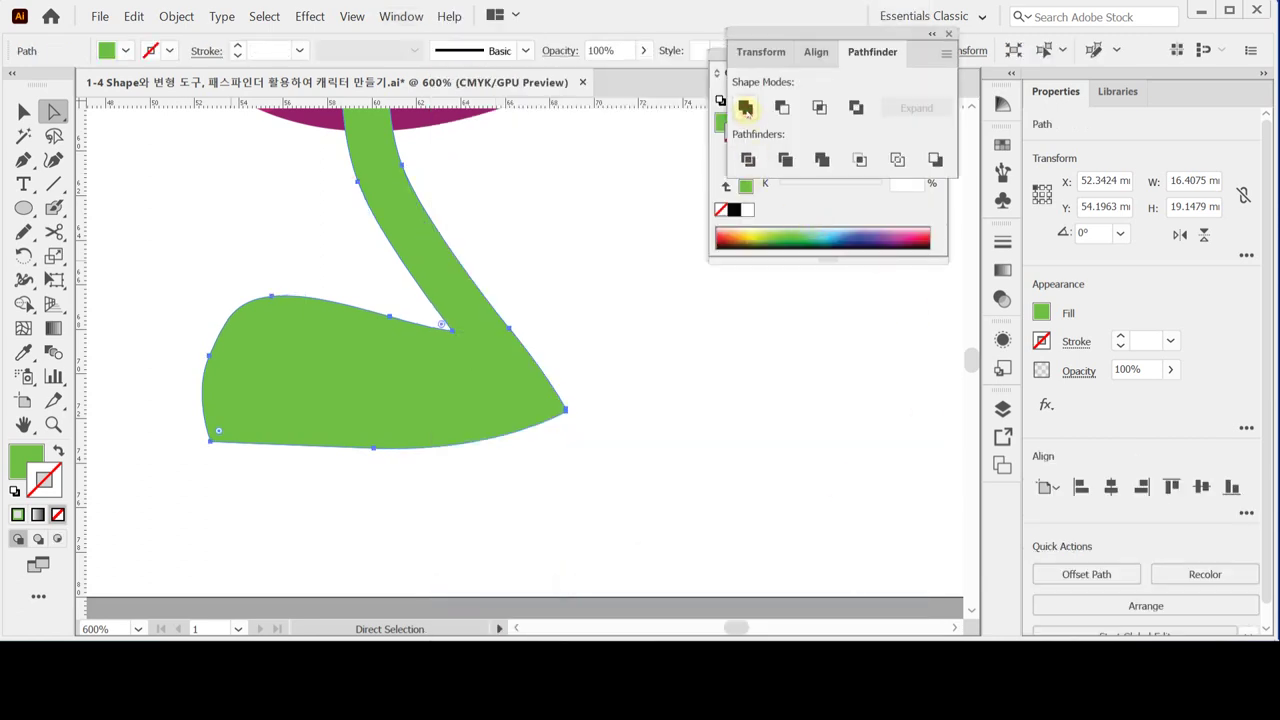
{"action": "left_click", "coordinate": [609, 336]}
Draw an unfilled 1 pt black curve with the Pen tool across the shoe above the sole, overshooting toe and heel.
{"action": "left_click", "coordinate": [23, 159]}
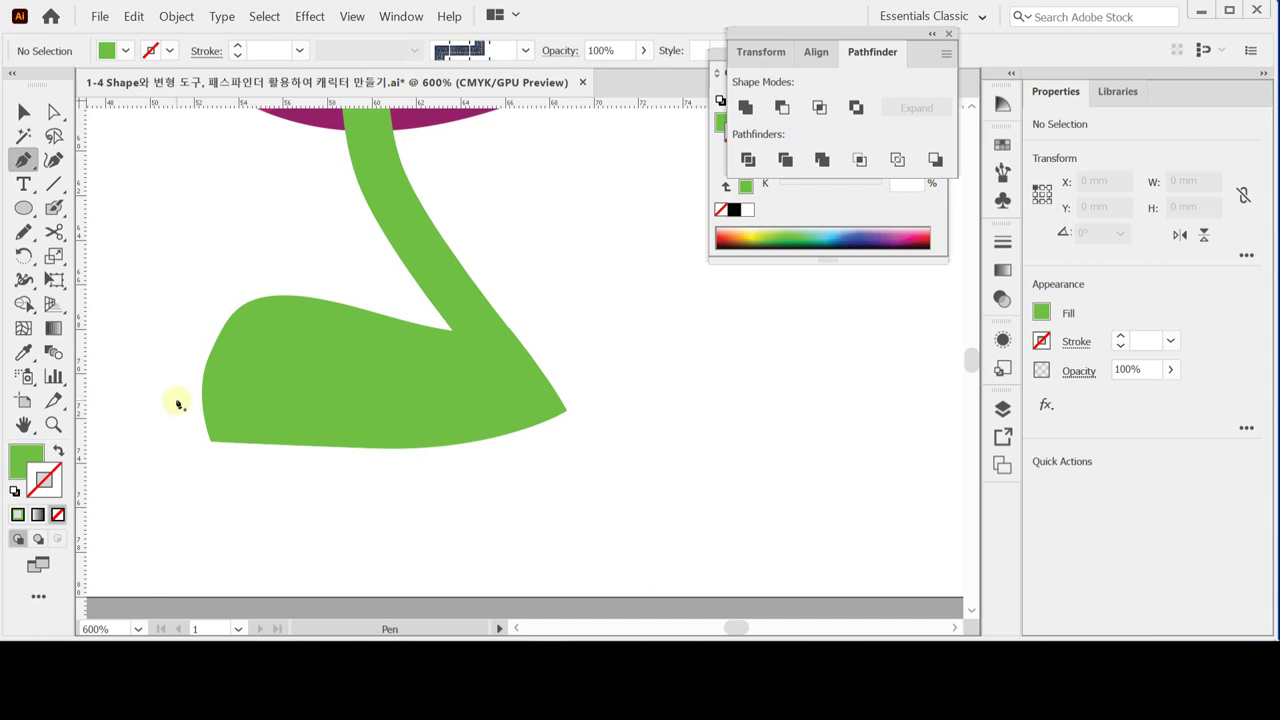
{"action": "left_click", "coordinate": [14, 491]}
{"action": "left_click", "coordinate": [28, 462]}
{"action": "left_click", "coordinate": [57, 514]}
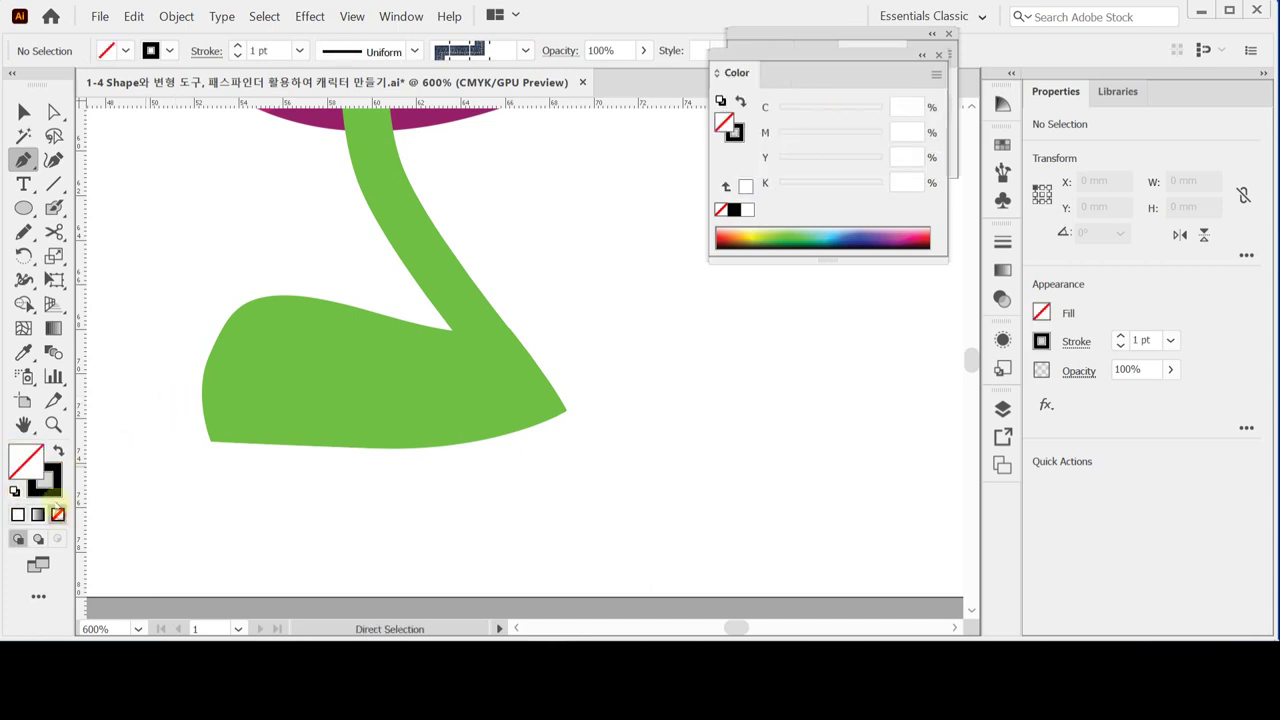
{"action": "left_click", "coordinate": [176, 408]}
{"action": "left_click_drag", "start_coordinate": [284, 410], "coordinate": [318, 414]}
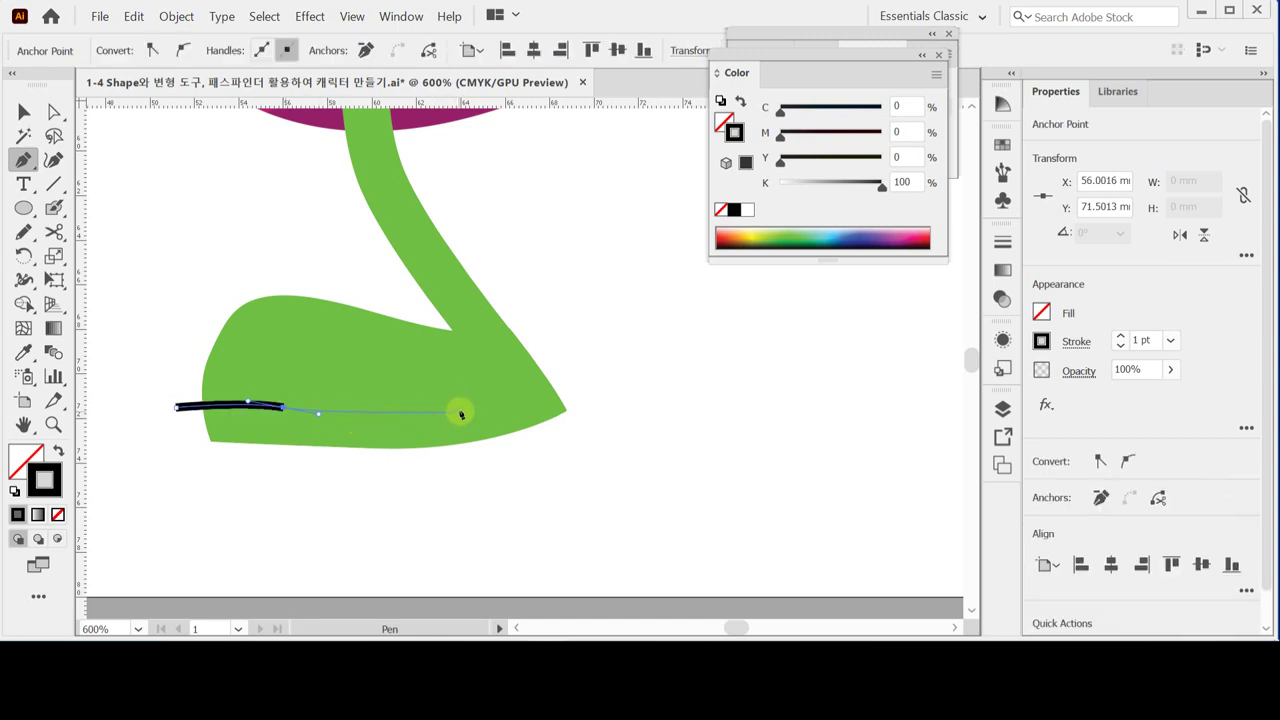
{"action": "left_click_drag", "start_coordinate": [479, 409], "coordinate": [506, 397]}
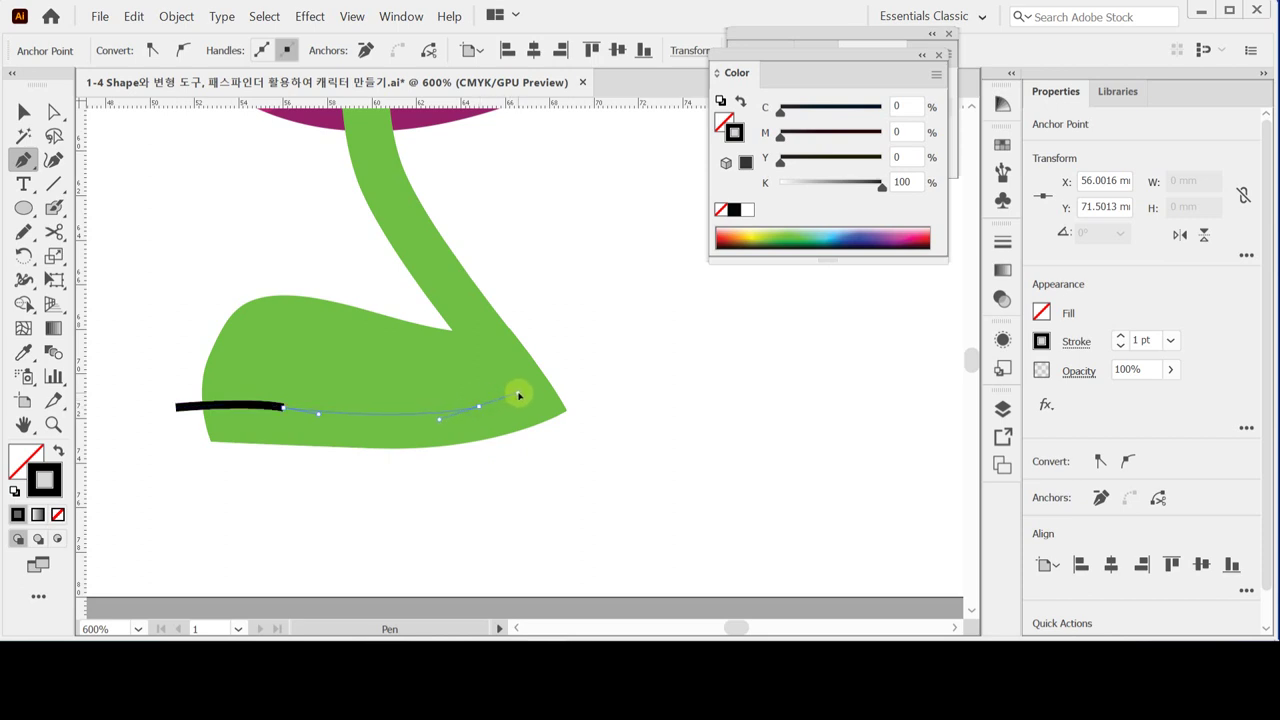
{"action": "left_click_drag", "start_coordinate": [527, 396], "coordinate": [573, 365]}
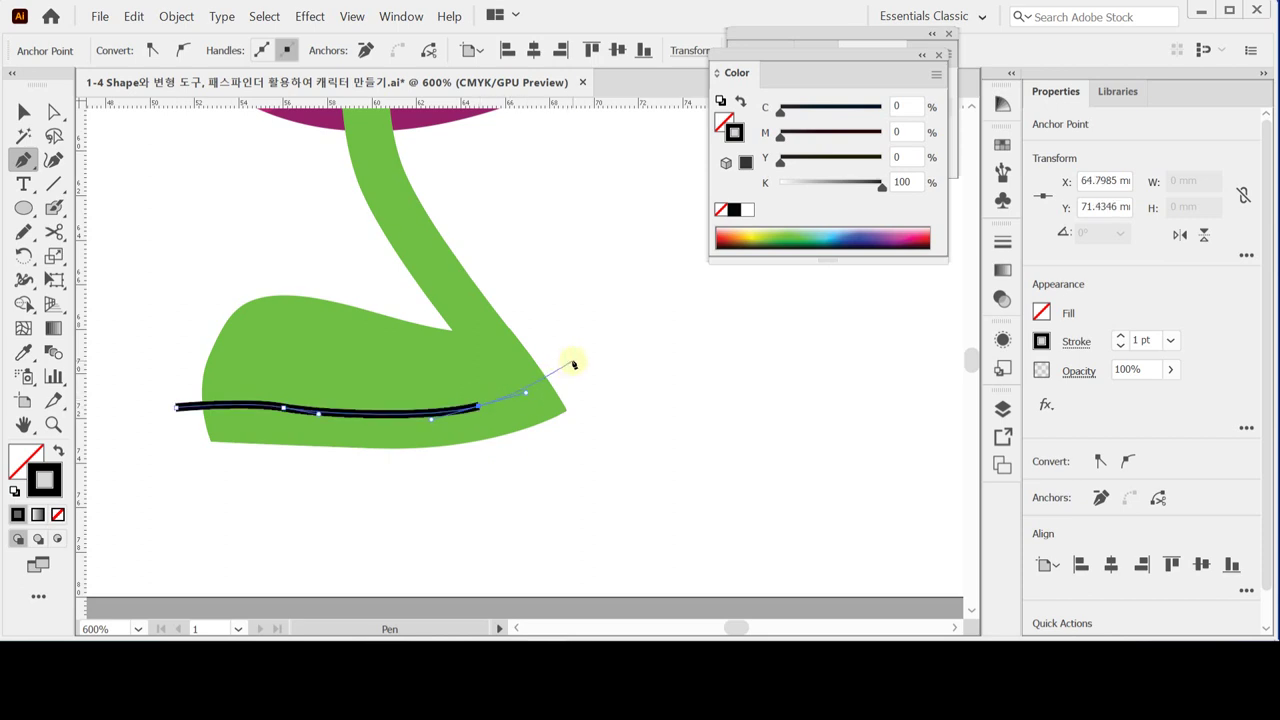
{"action": "left_click", "coordinate": [580, 364]}
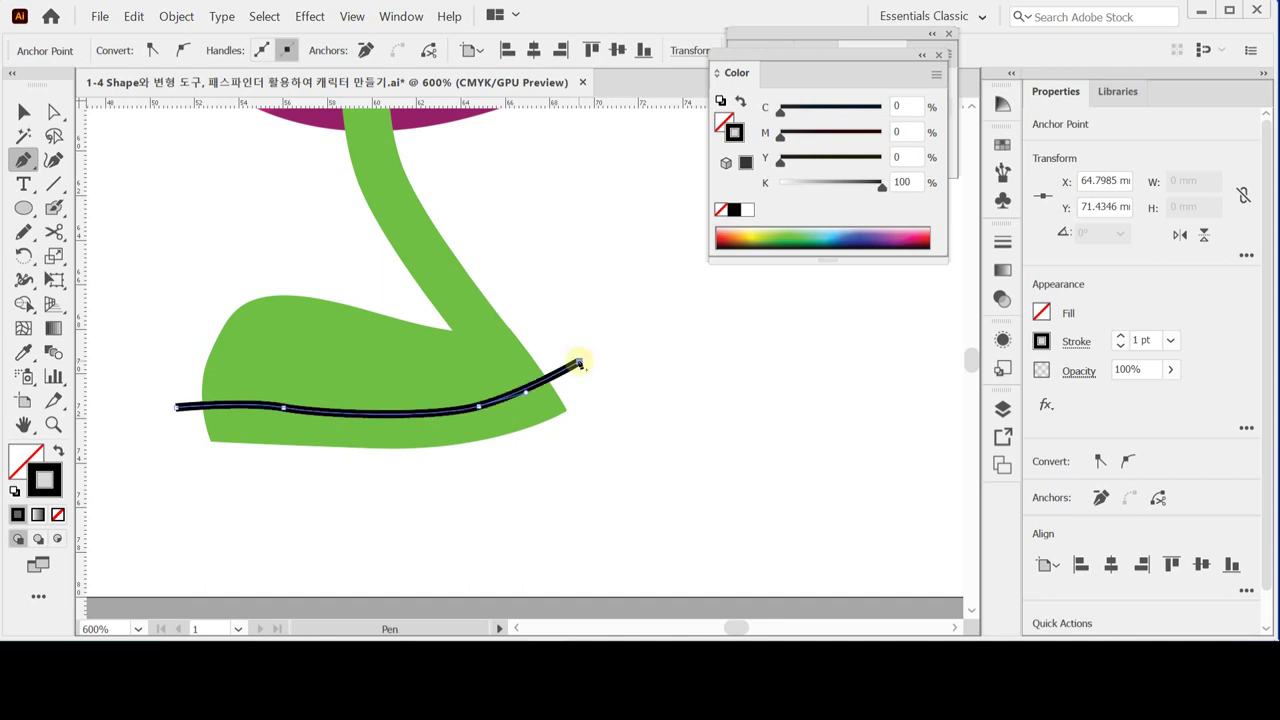
{"action": "left_click", "coordinate": [624, 404], "text": "ctrl"}
Shift the black sole line slightly upward and convert it into a filled shape with Outline Stroke.
{"action": "key", "text": "v"}
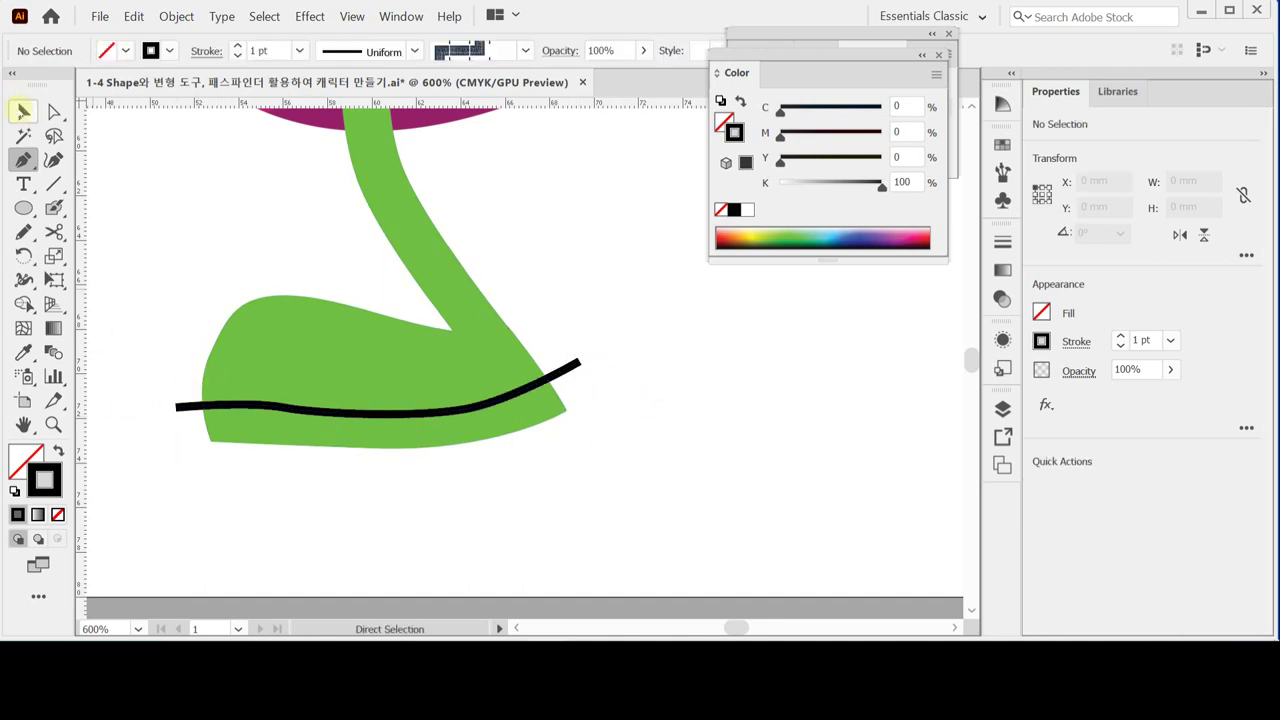
{"action": "left_click", "coordinate": [388, 408]}
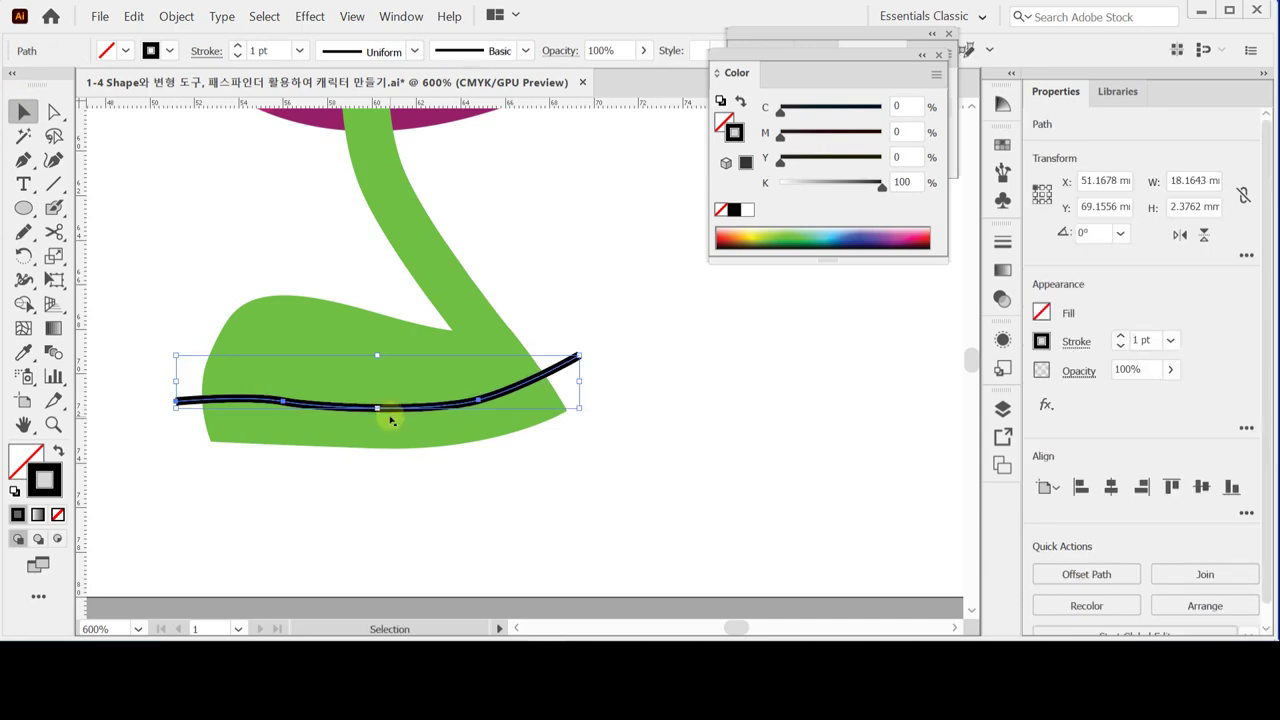
{"action": "left_click", "coordinate": [134, 17]}
{"action": "mouse_move", "coordinate": [176, 17]}
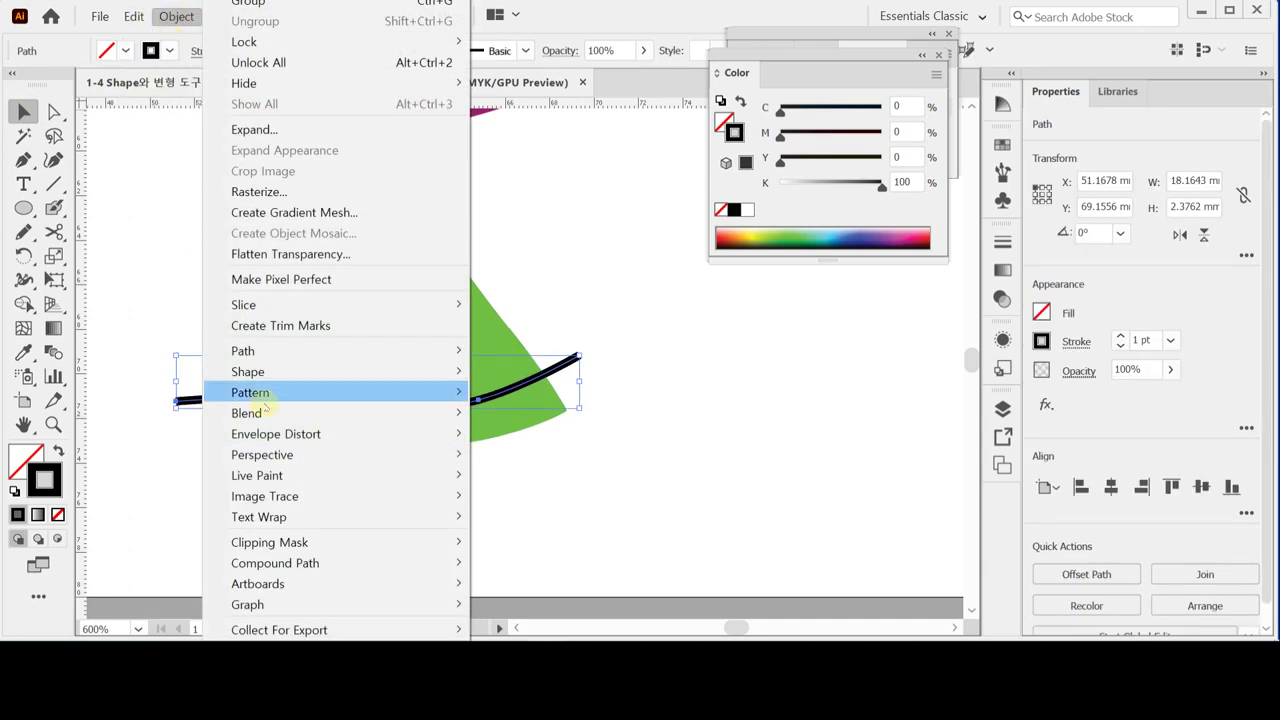
{"action": "mouse_move", "coordinate": [286, 358]}
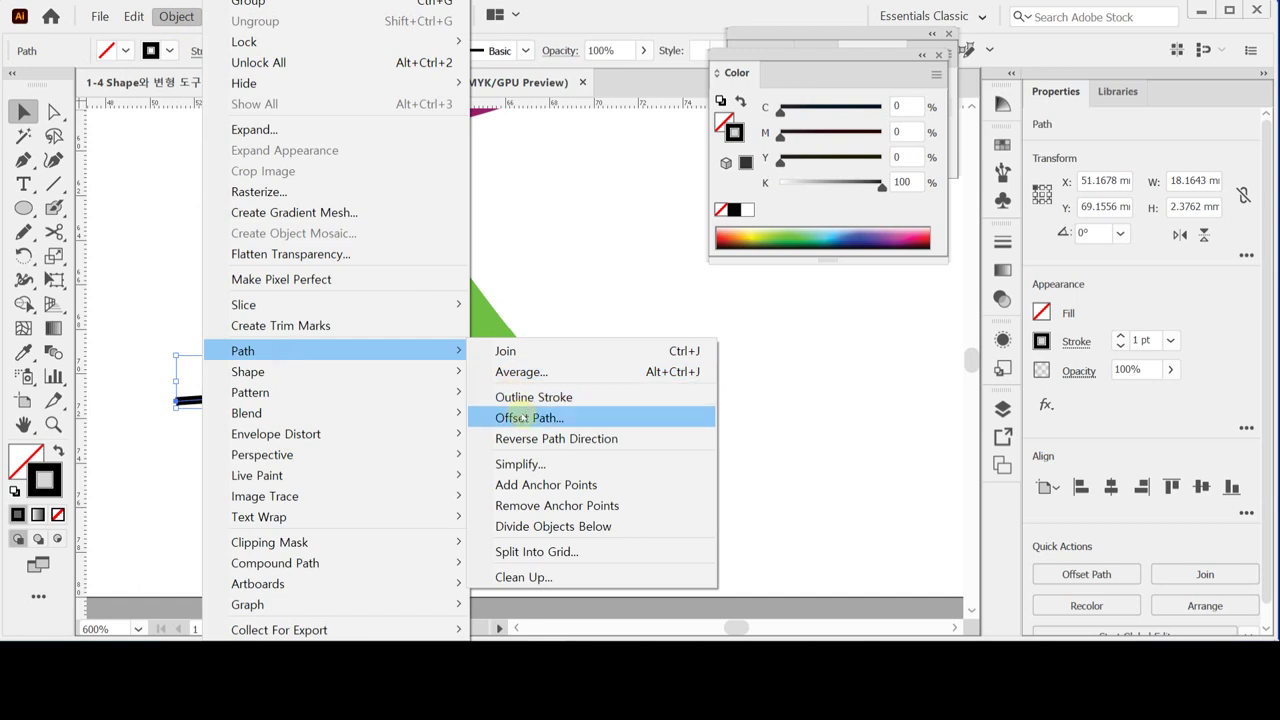
{"action": "left_click", "coordinate": [520, 418]}
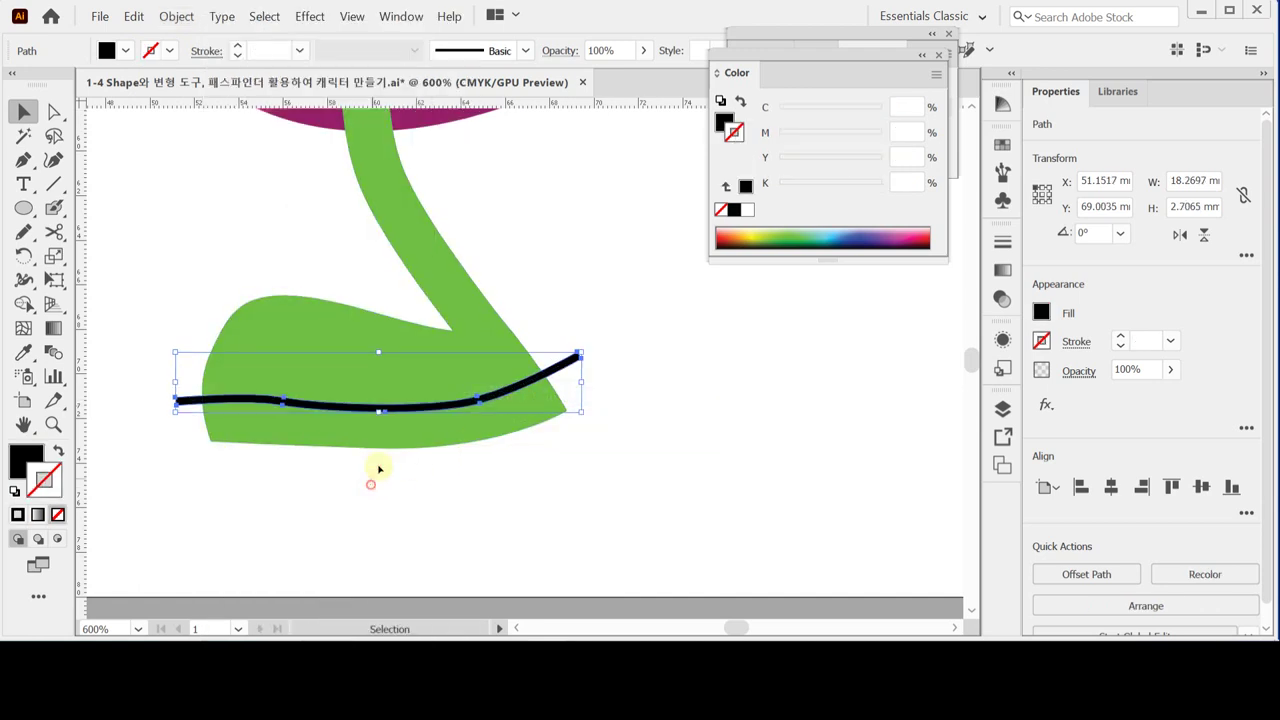
Cut the outlined line out of the leg-and-shoe shape with Minus Front to separate the sole from the upper.
{"action": "left_click", "coordinate": [434, 366], "text": "shift"}
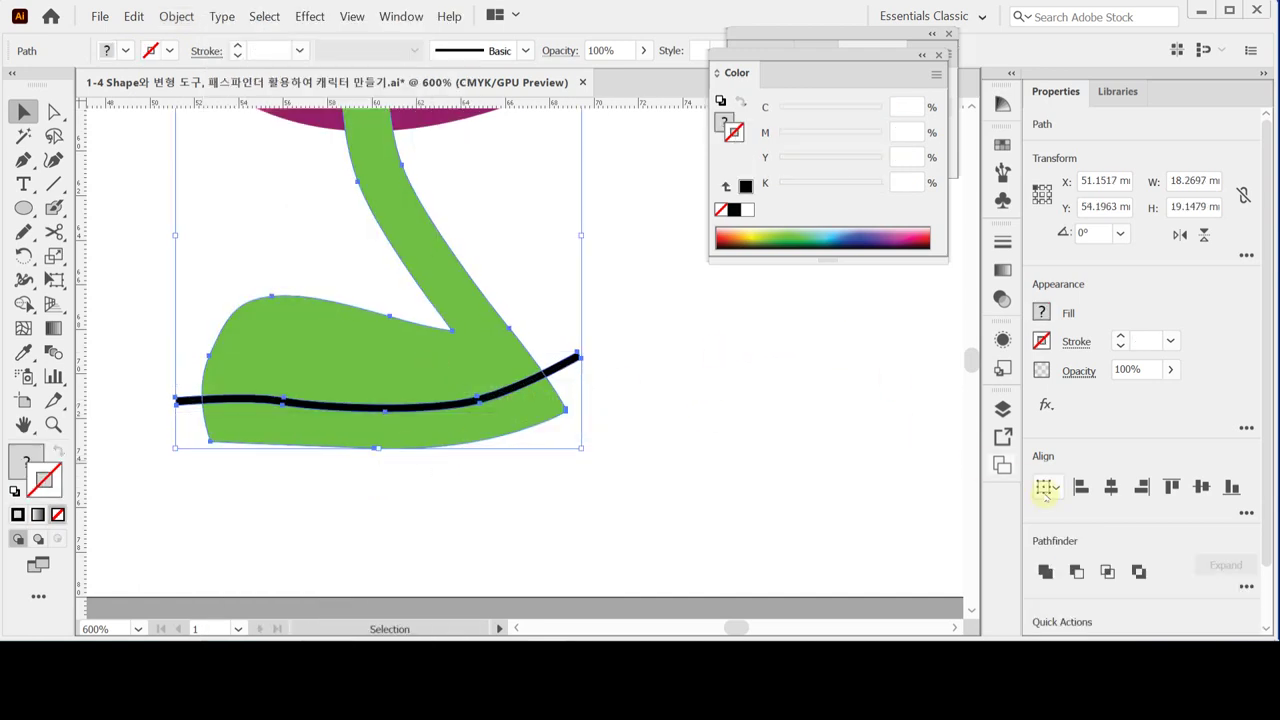
{"action": "left_click", "coordinate": [1076, 571]}
{"action": "left_click", "coordinate": [455, 525]}
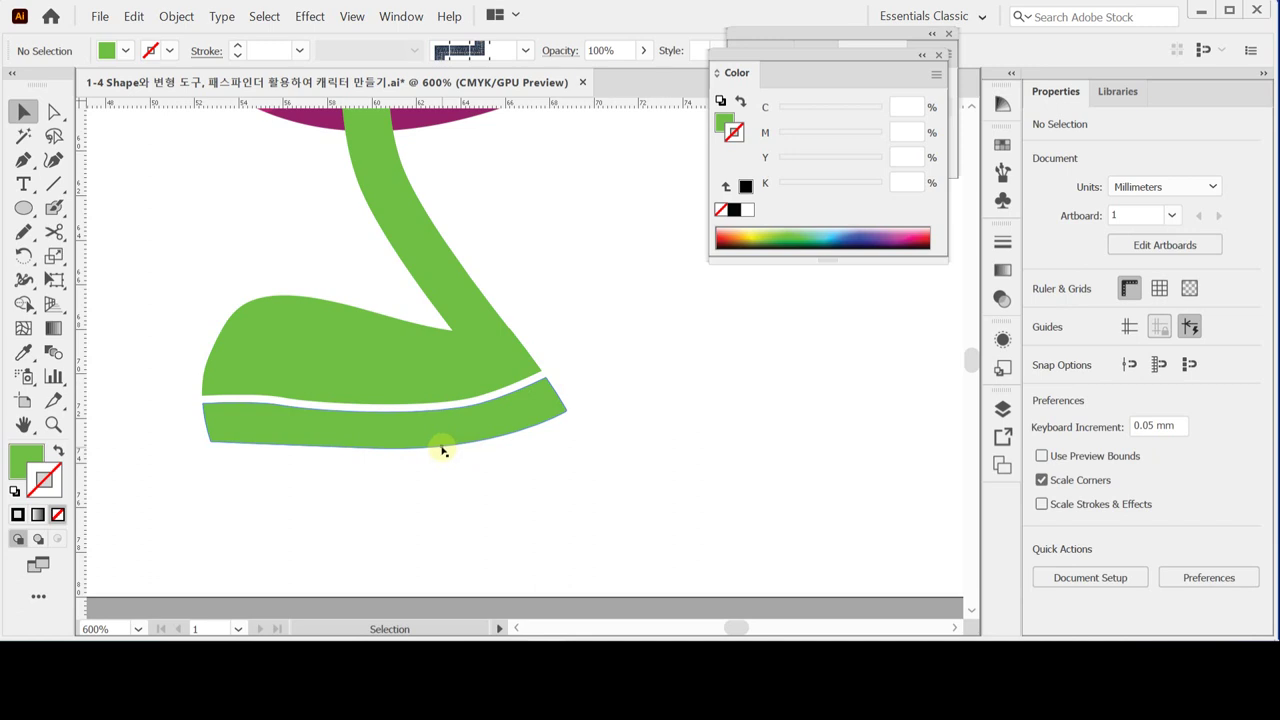
Activate the Rounded Rectangle tool for working on the enlarged sole, with nothing selected.
{"action": "left_click", "coordinate": [357, 432]}
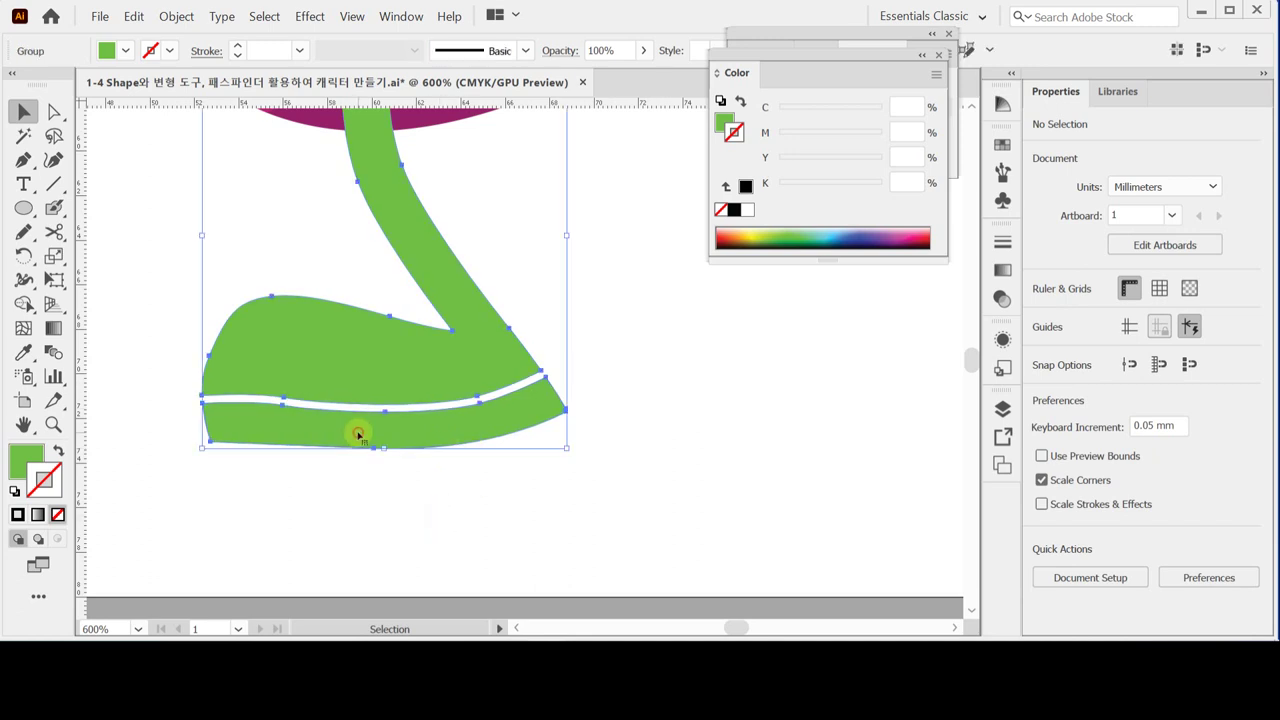
{"action": "key", "text": "ctrl+plus"}
{"action": "key", "text": "ctrl+plus"}
{"action": "left_click_drag", "start_coordinate": [467, 333], "coordinate": [343, 297]}
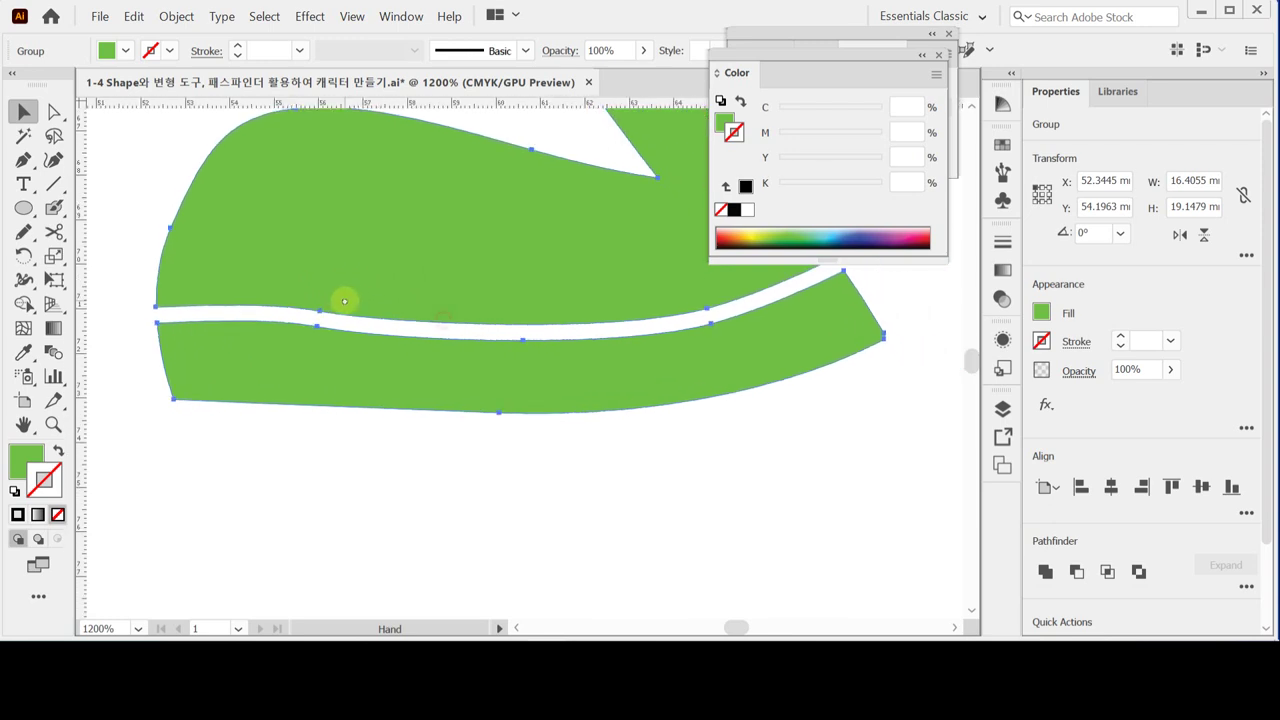
{"action": "left_click", "coordinate": [314, 477]}
{"action": "left_click", "coordinate": [24, 207]}
{"action": "left_click_drag", "start_coordinate": [24, 207], "coordinate": [88, 232]}
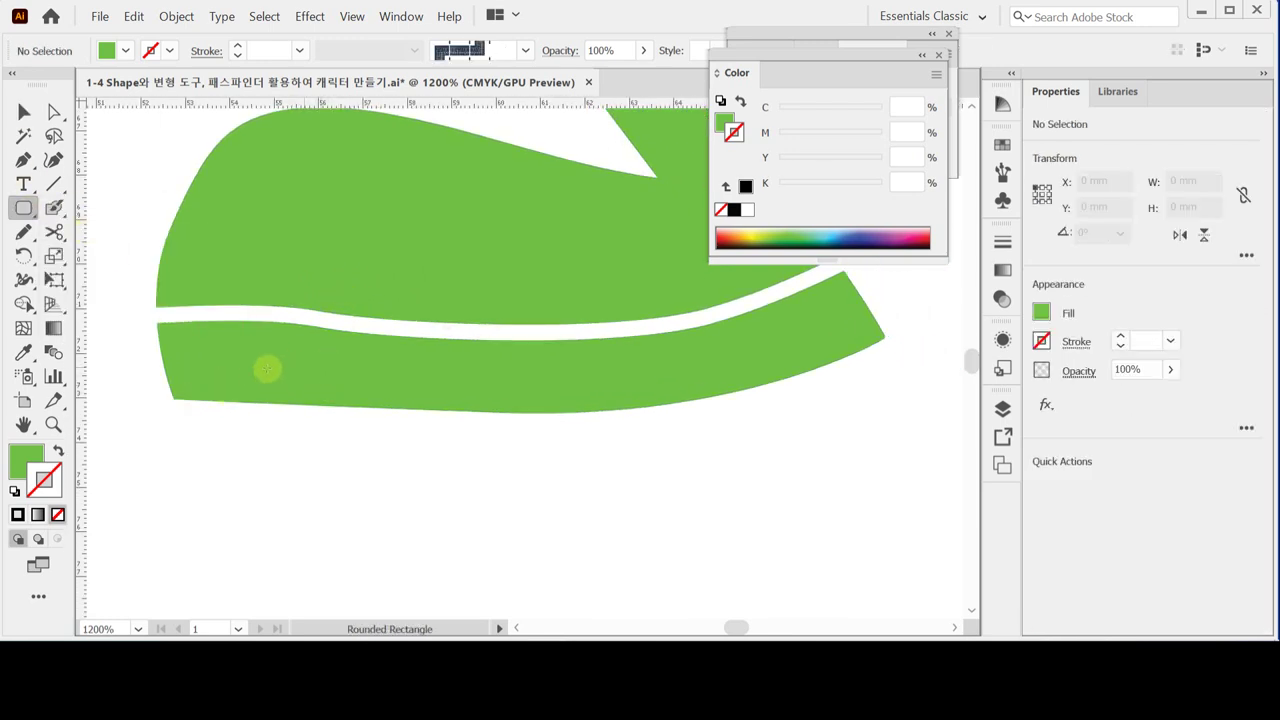
{"action": "left_click_drag", "start_coordinate": [256, 366], "coordinate": [286, 459]}
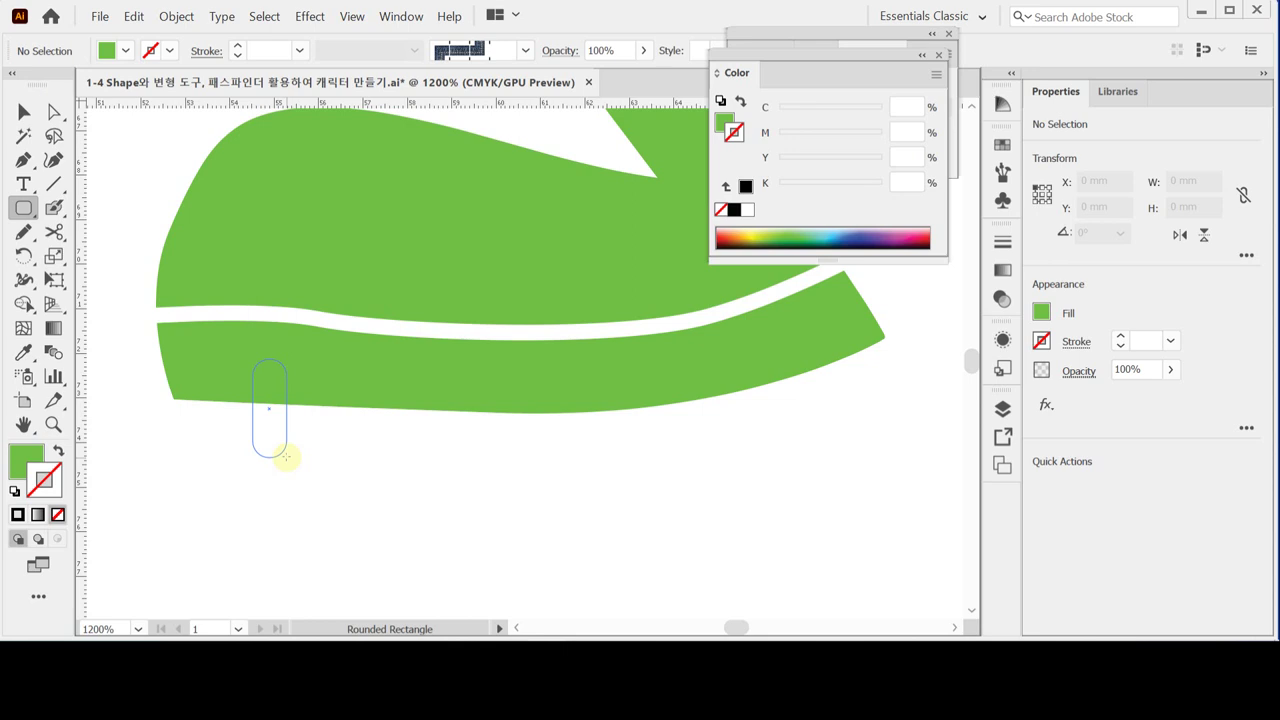
{"action": "left_click_drag", "start_coordinate": [286, 457], "coordinate": [286, 457]}
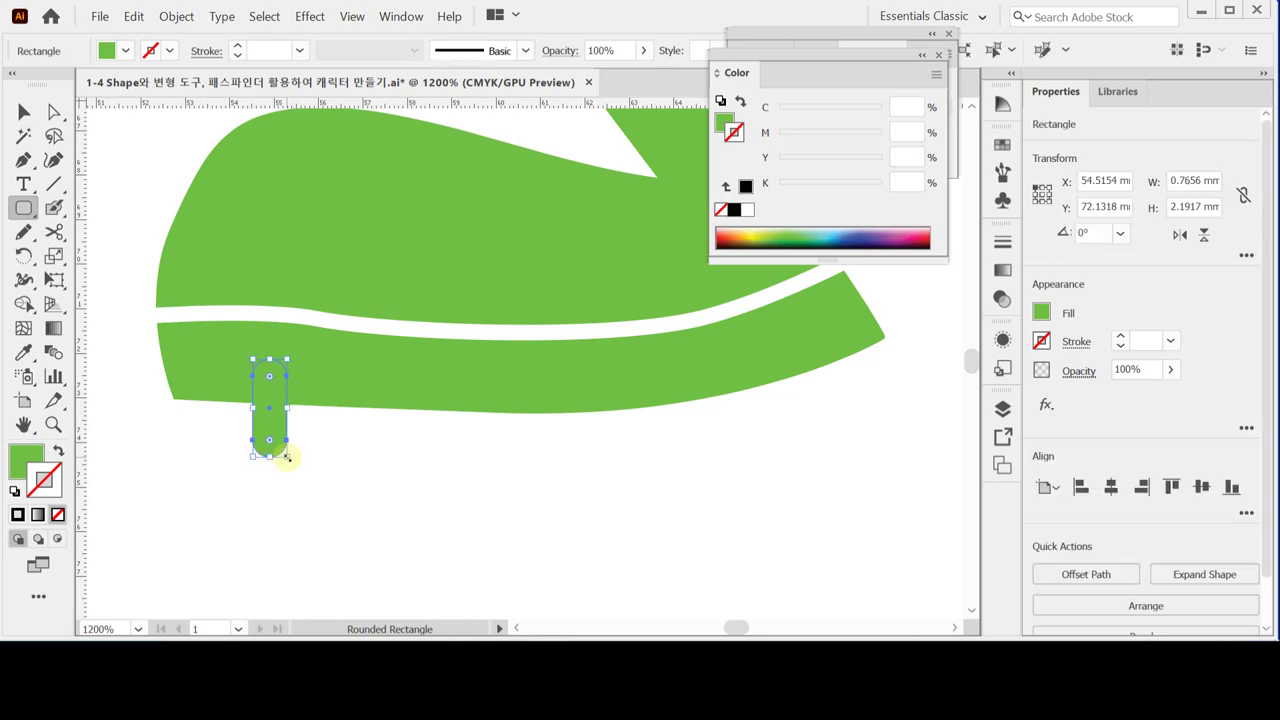
{"action": "key", "text": "ctrl+z"}
Draw a fully rounded vertical rectangle about 1 × 2.3 mm across the sole's lower edge near the toe.
{"action": "left_click_drag", "start_coordinate": [255, 371], "coordinate": [299, 472]}
{"action": "key", "text": "Left"}
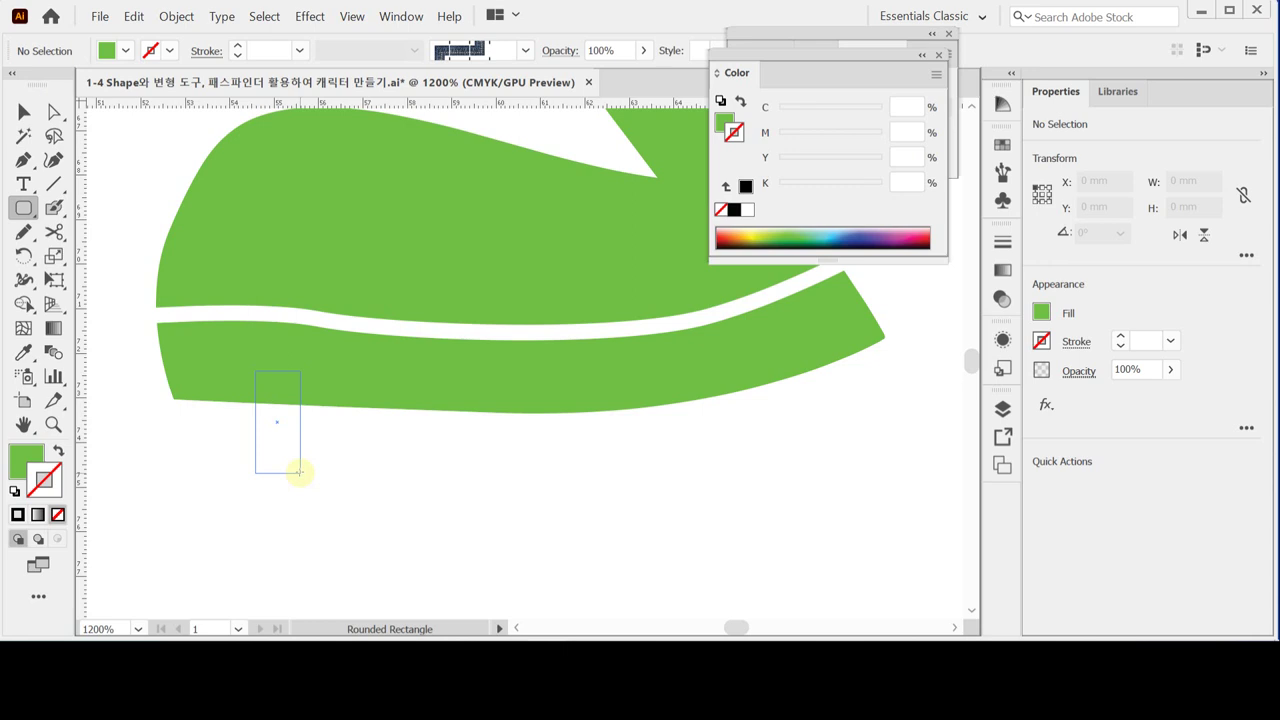
{"action": "key", "text": "Right"}
{"action": "left_click_drag", "start_coordinate": [299, 472], "coordinate": [300, 470]}
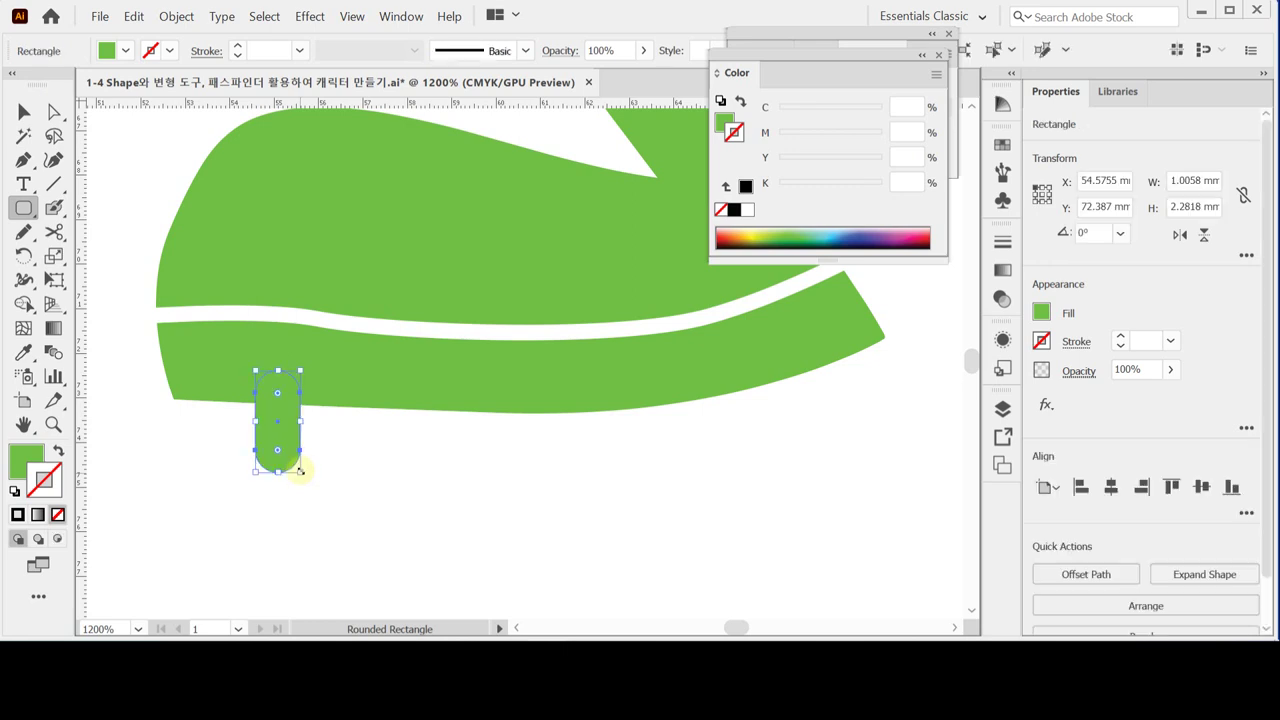
Undo the rounded rectangle and try redrawing it at about 1.1 × 2.2 mm with different corner rounding, and delete the attempt.
{"action": "key", "text": "ctrl+z"}
{"action": "left_click_drag", "start_coordinate": [262, 373], "coordinate": [306, 471]}
{"action": "key", "text": "Down"}
{"action": "key", "text": "Down"}
{"action": "key", "text": "Down"}
{"action": "key", "text": "Down"}
{"action": "key", "text": "Down"}
{"action": "key", "text": "Down"}
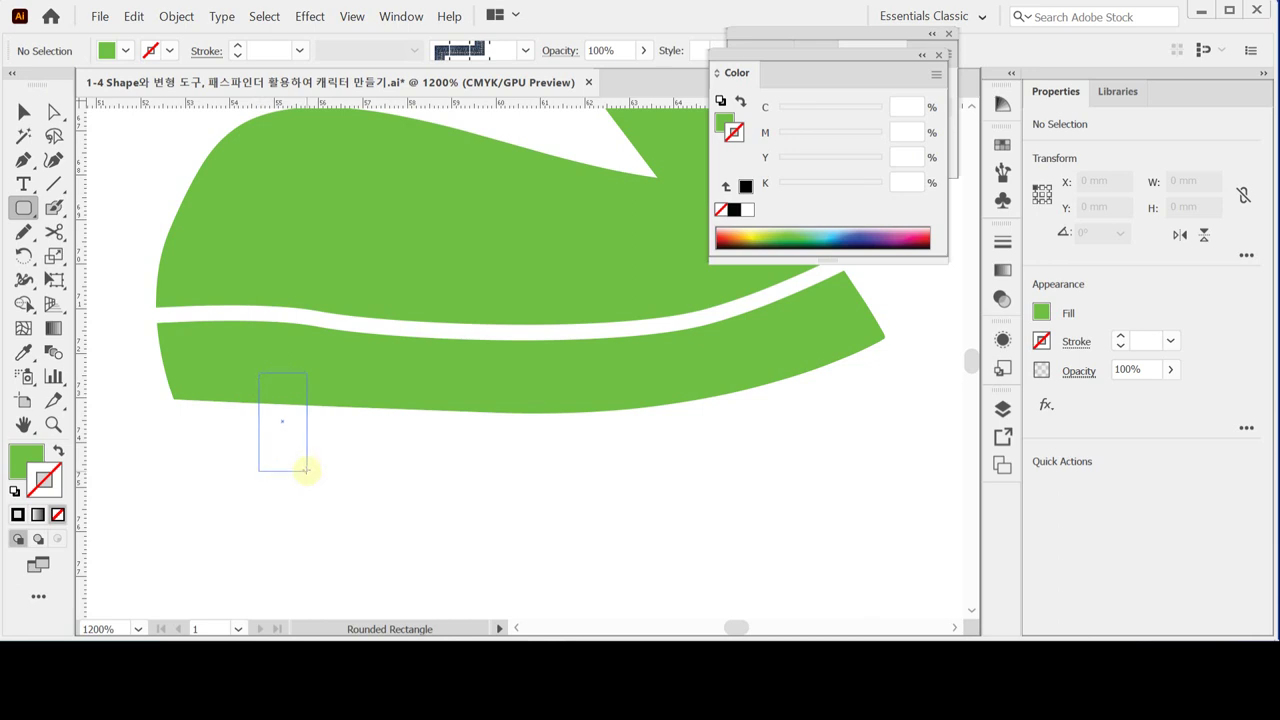
{"action": "key", "text": "Up"}
{"action": "key", "text": "Up"}
{"action": "key", "text": "Up"}
{"action": "key", "text": "Up"}
{"action": "key", "text": "Up"}
{"action": "key", "text": "Up"}
{"action": "key", "text": "Up"}
{"action": "key", "text": "Up"}
{"action": "left_click_drag", "start_coordinate": [305, 471], "coordinate": [305, 471]}
{"action": "key", "text": "Left"}
{"action": "left_click_drag", "start_coordinate": [306, 471], "coordinate": [306, 471]}
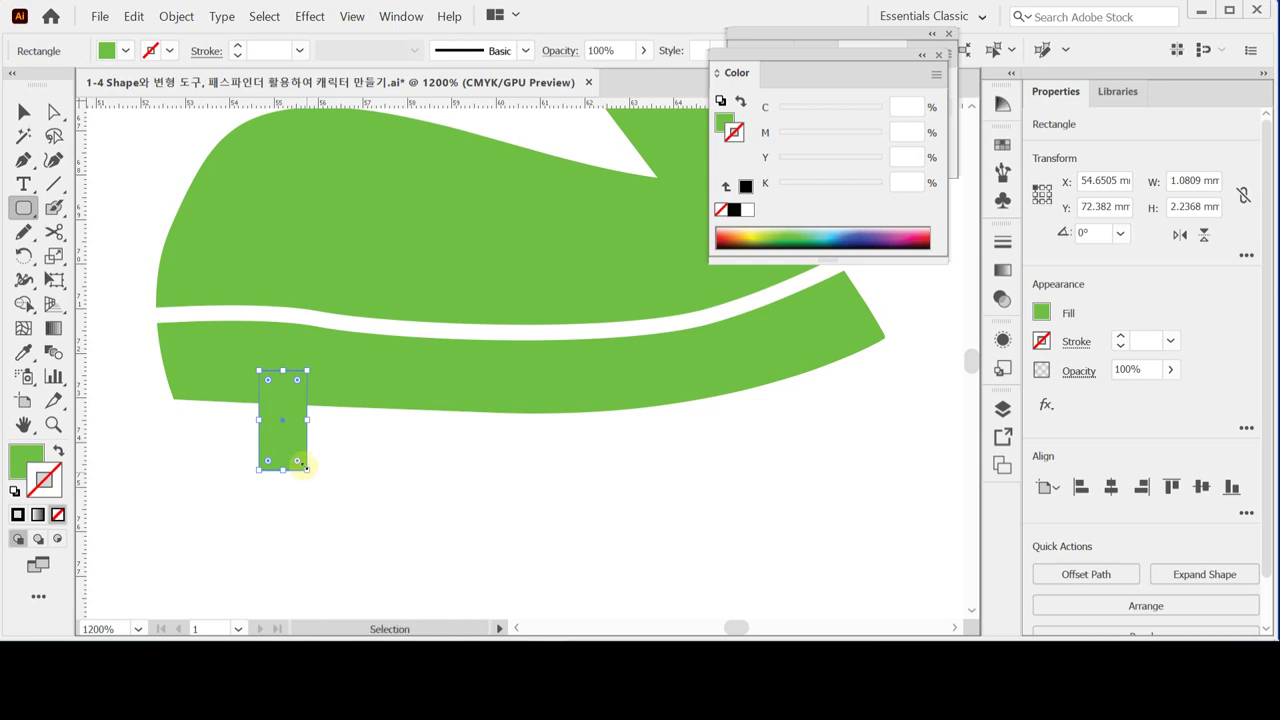
{"action": "key", "text": "Delete"}
{"action": "left_click_drag", "start_coordinate": [254, 375], "coordinate": [329, 487]}
{"action": "key", "text": "Right"}
{"action": "key", "text": "ctrl+z"}
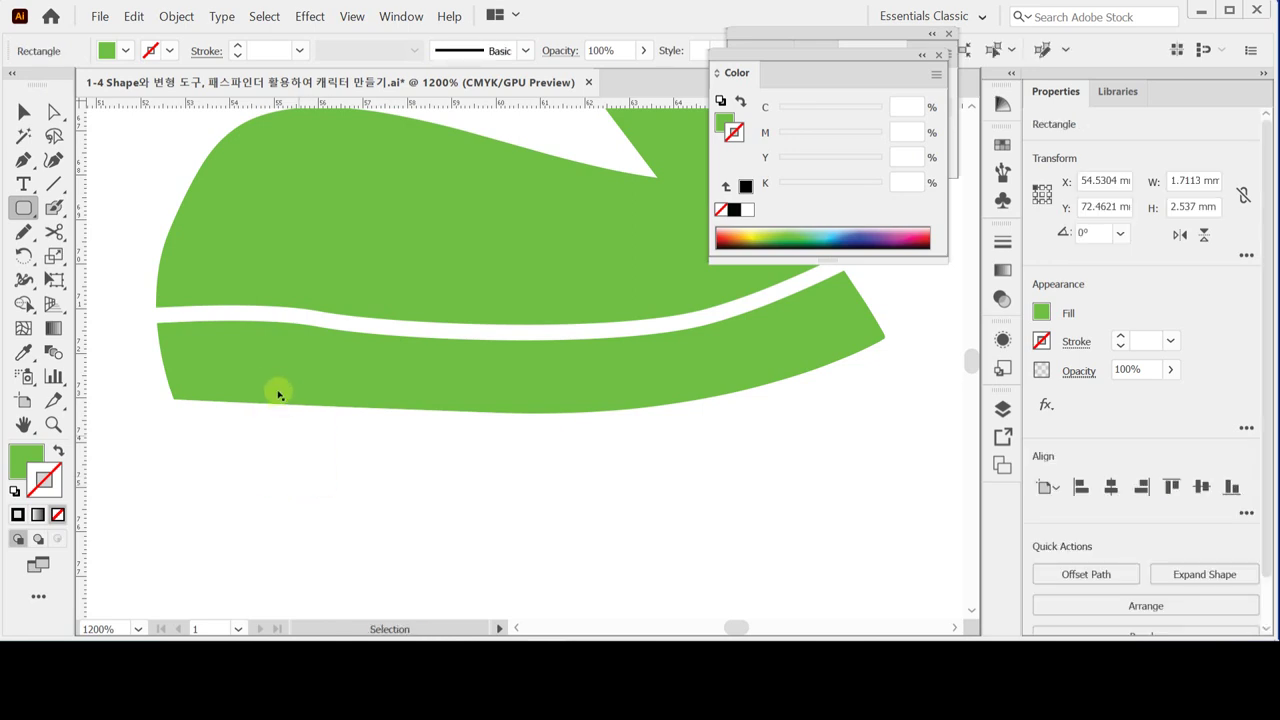
Draw a vertical rounded rectangle about 1 × 2.3 mm across the sole's lower edge near the toe, filled black without a stroke.
{"action": "left_click_drag", "start_coordinate": [257, 376], "coordinate": [305, 474]}
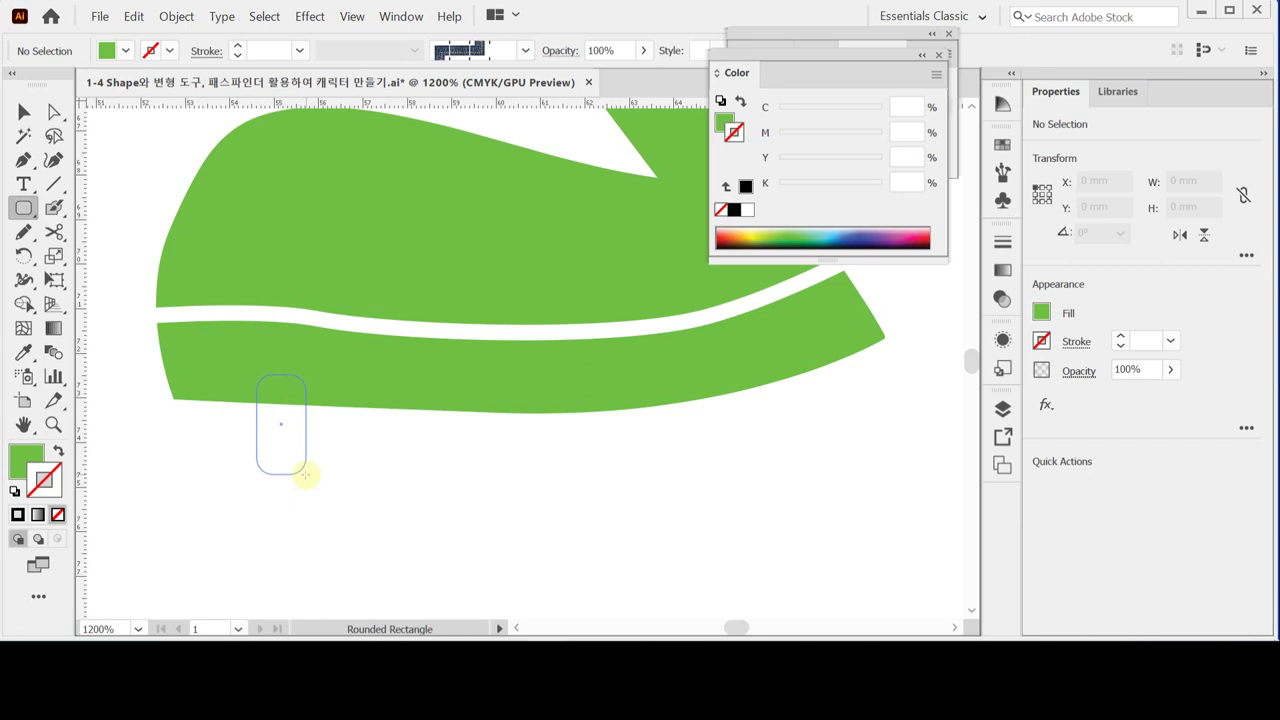
{"action": "left_click_drag", "start_coordinate": [305, 474], "coordinate": [305, 474]}
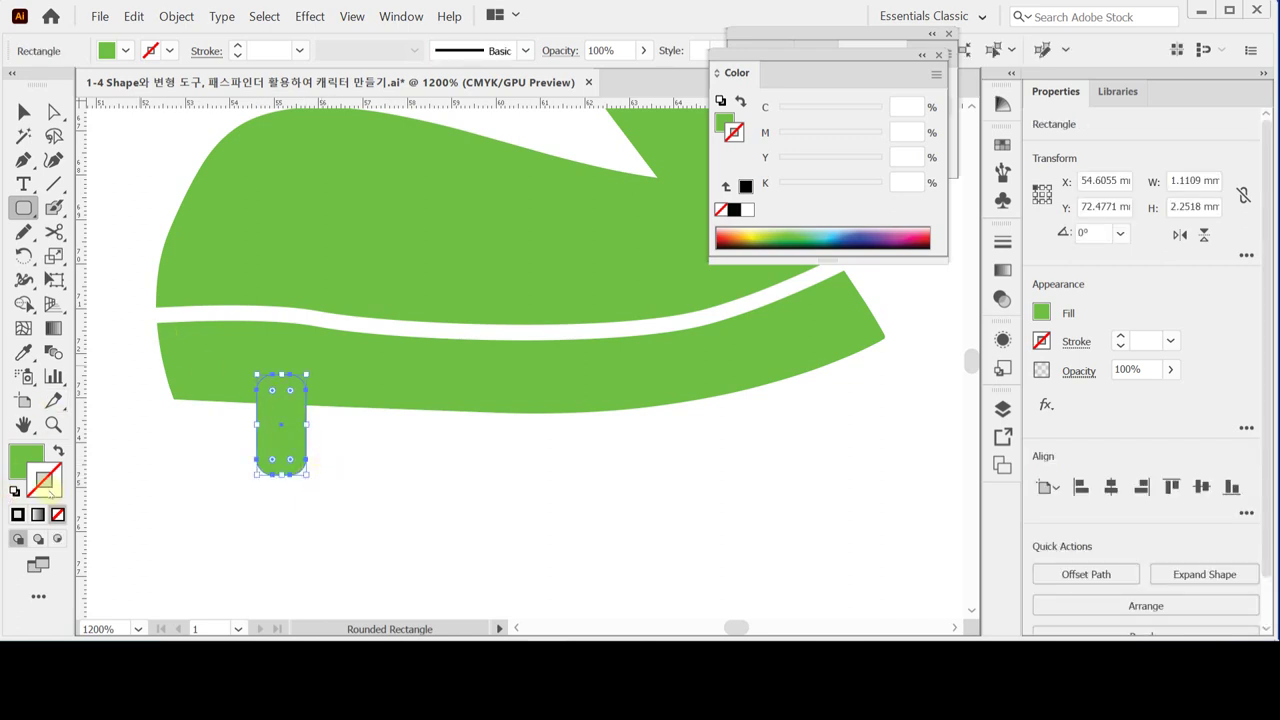
{"action": "key", "text": "d"}
{"action": "key", "text": "shift+x"}
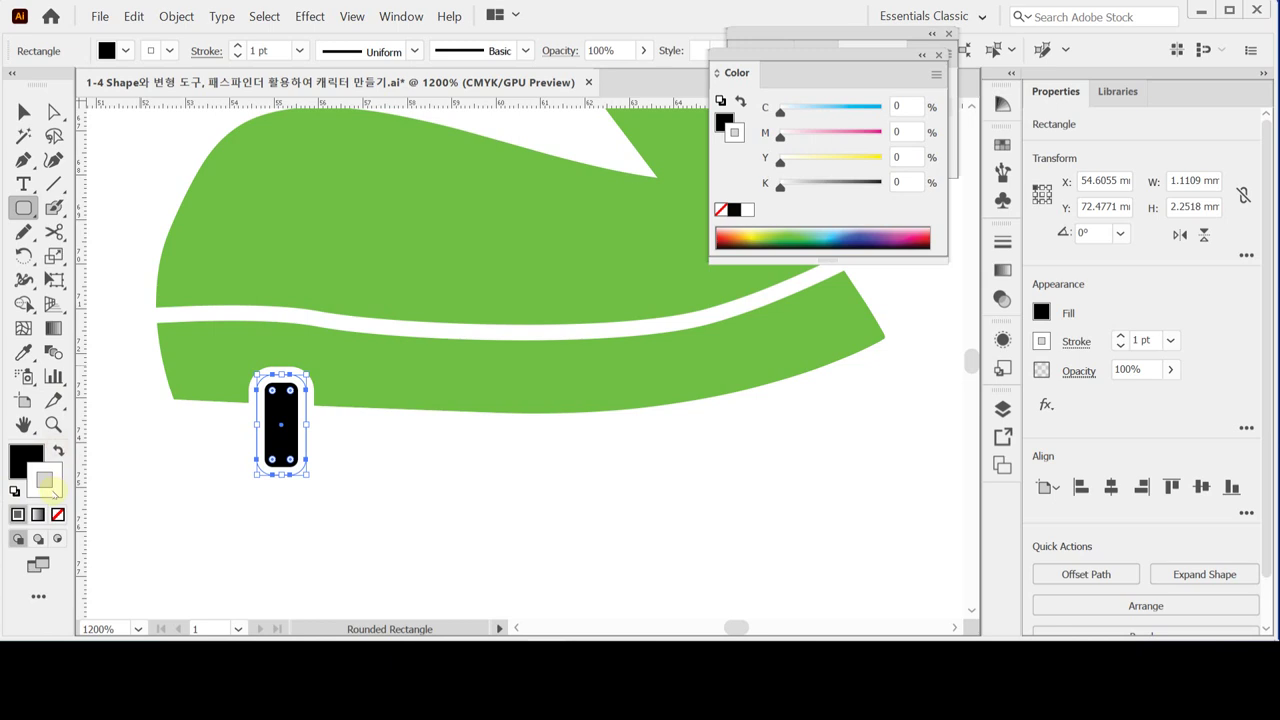
{"action": "left_click", "coordinate": [57, 514]}
{"action": "left_click", "coordinate": [27, 458]}
{"action": "left_click", "coordinate": [326, 525], "text": "ctrl"}
{"action": "left_click", "coordinate": [303, 429], "text": "ctrl"}
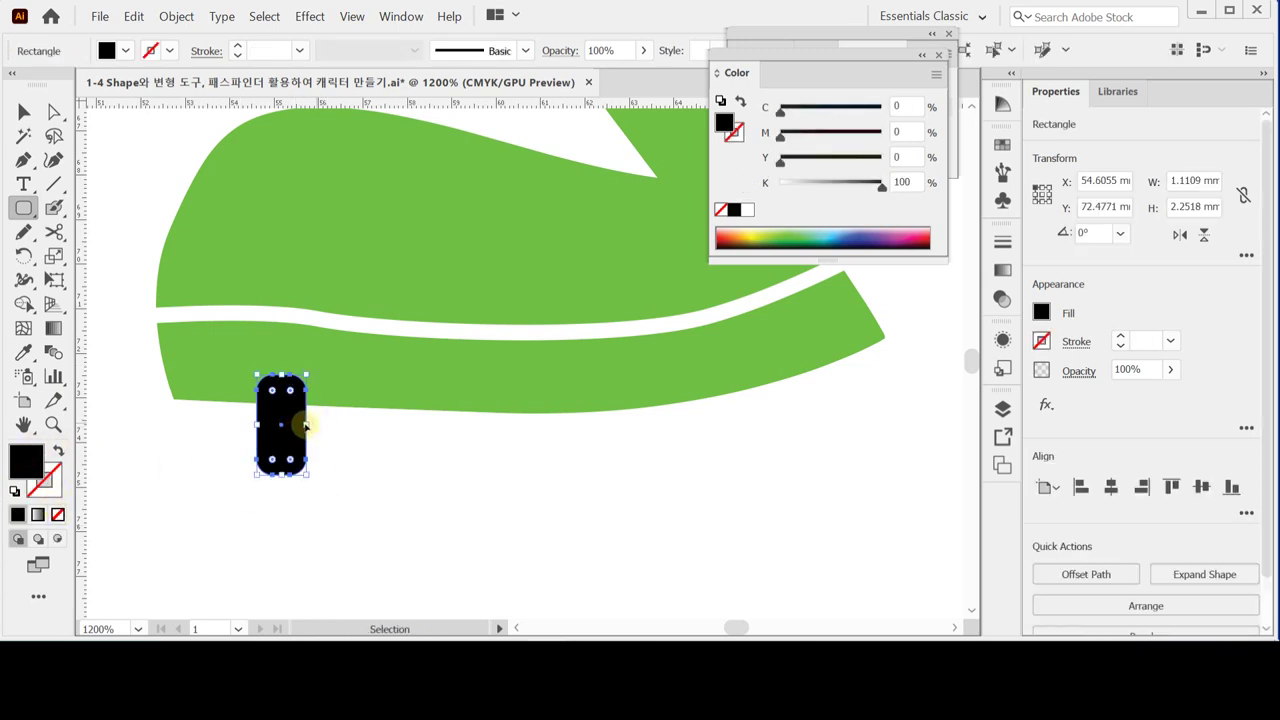
{"action": "mouse_move", "coordinate": [305, 427]}
{"action": "left_mouse_down"}
{"action": "mouse_move", "coordinate": [280, 429]}
{"action": "mouse_move", "coordinate": [285, 418]}
{"action": "left_mouse_up"}
{"action": "left_click", "coordinate": [340, 445], "text": "ctrl"}
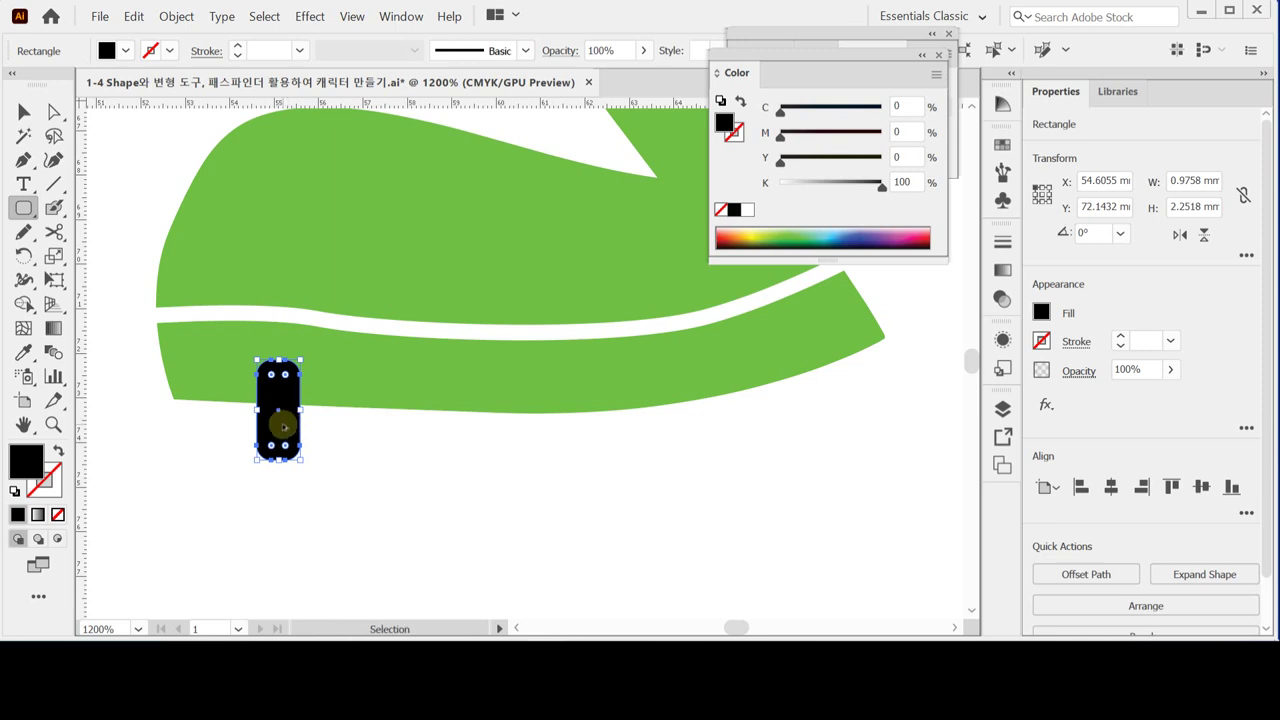
Copy the black rounded rectangle about 1.9 mm along the sole toward the heel and repeat the copy twice, making four shapes.
{"action": "left_click_drag", "start_coordinate": [284, 428], "coordinate": [368, 433]}
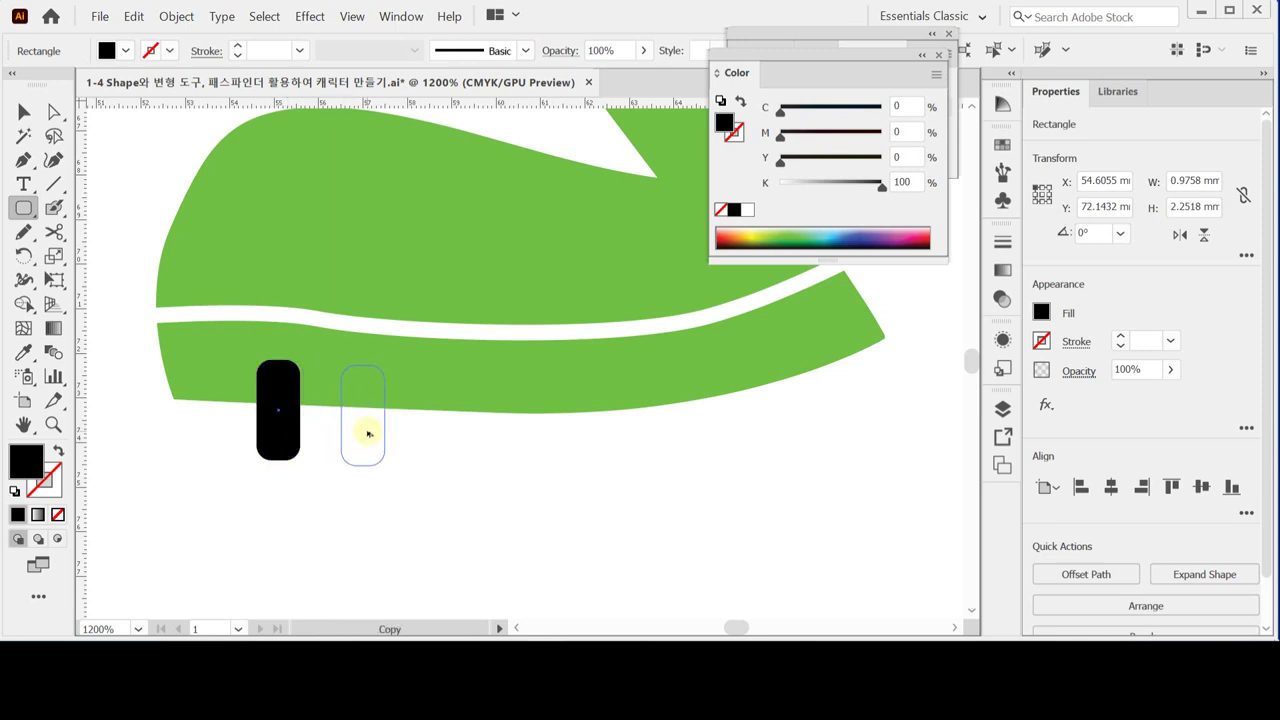
{"action": "left_click_drag", "start_coordinate": [368, 435], "coordinate": [367, 435]}
{"action": "left_click_drag", "start_coordinate": [368, 435], "coordinate": [367, 435]}
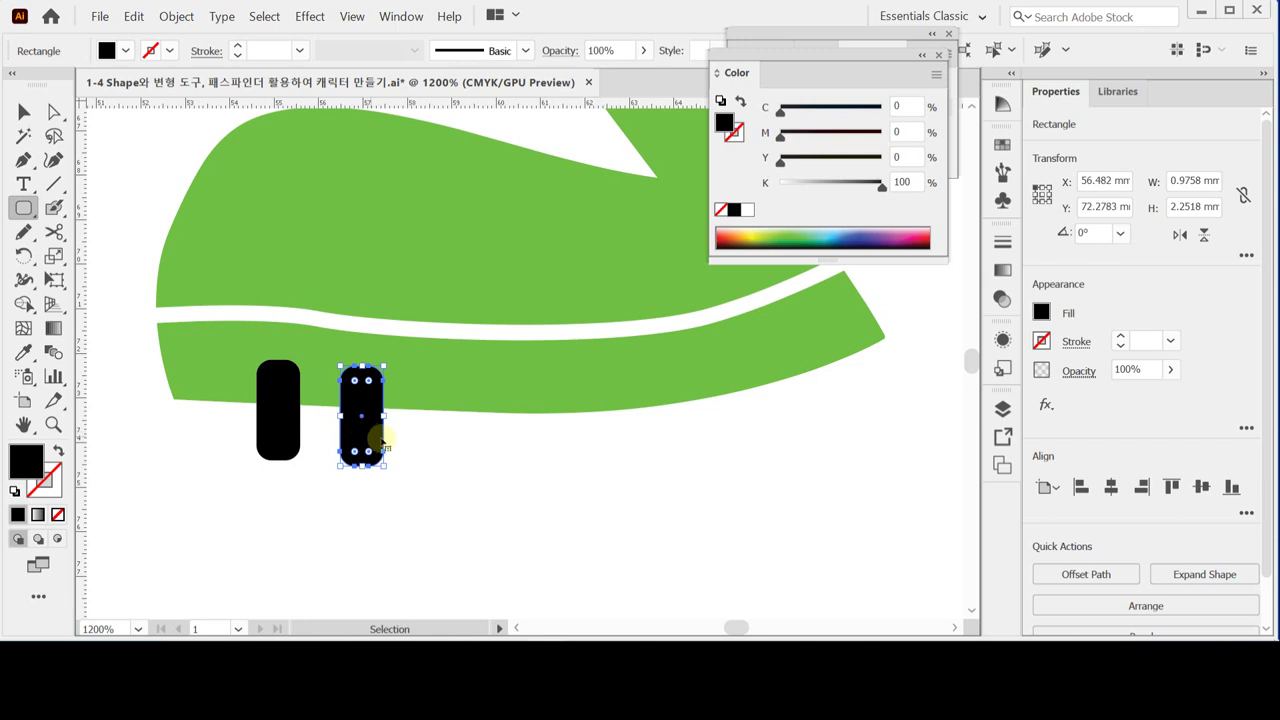
{"action": "key", "text": "ctrl+d"}
{"action": "key", "text": "ctrl+d"}
{"action": "left_click", "coordinate": [414, 511]}
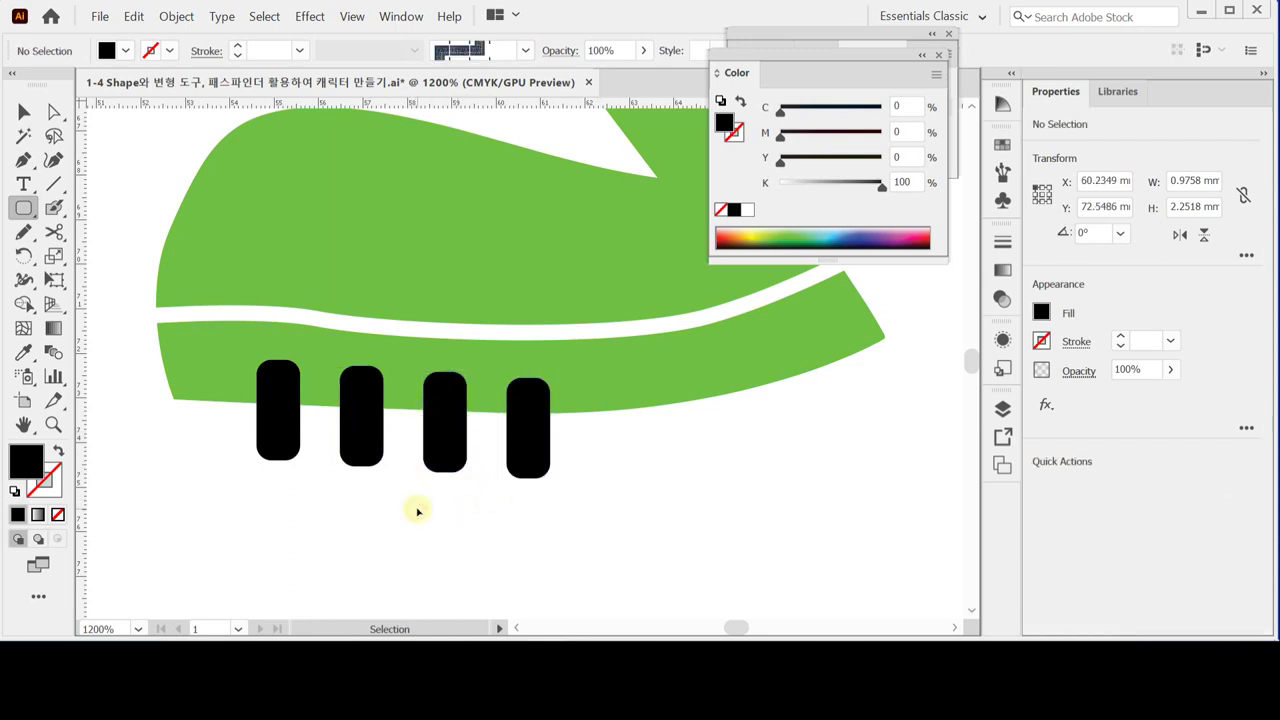
{"action": "left_click_drag", "start_coordinate": [223, 514], "coordinate": [562, 404]}
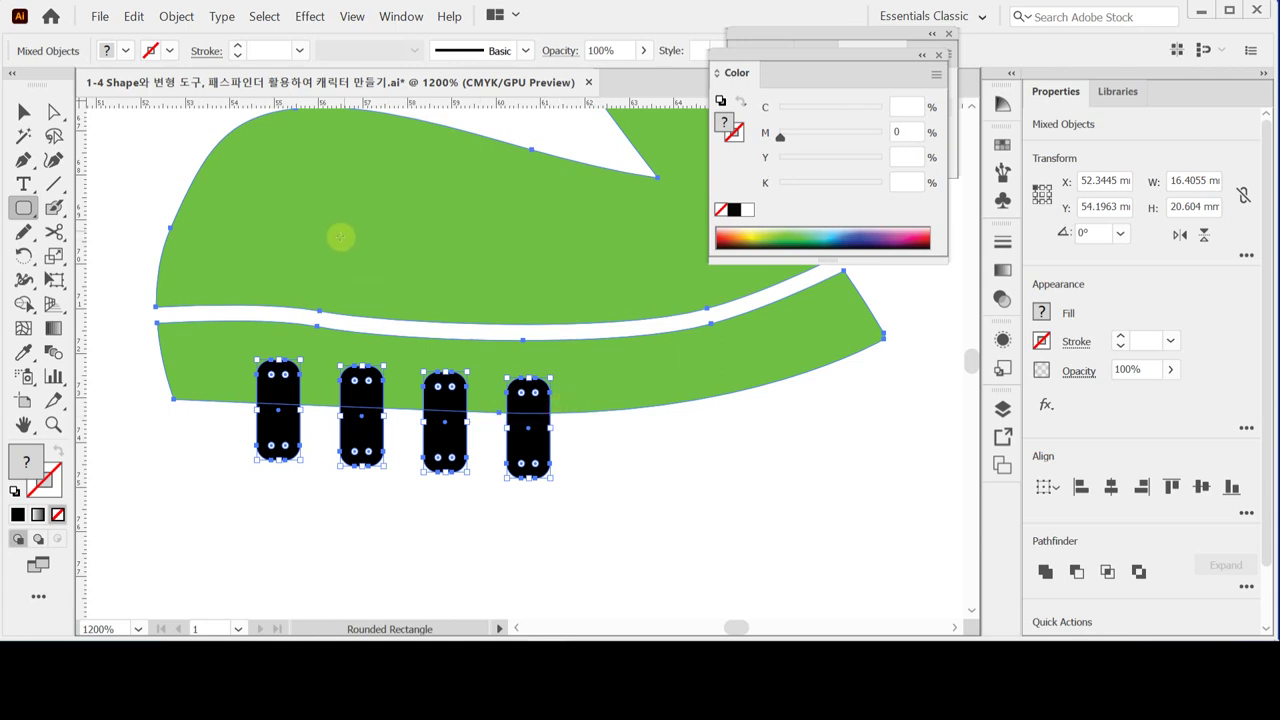
{"action": "left_click", "coordinate": [24, 112]}
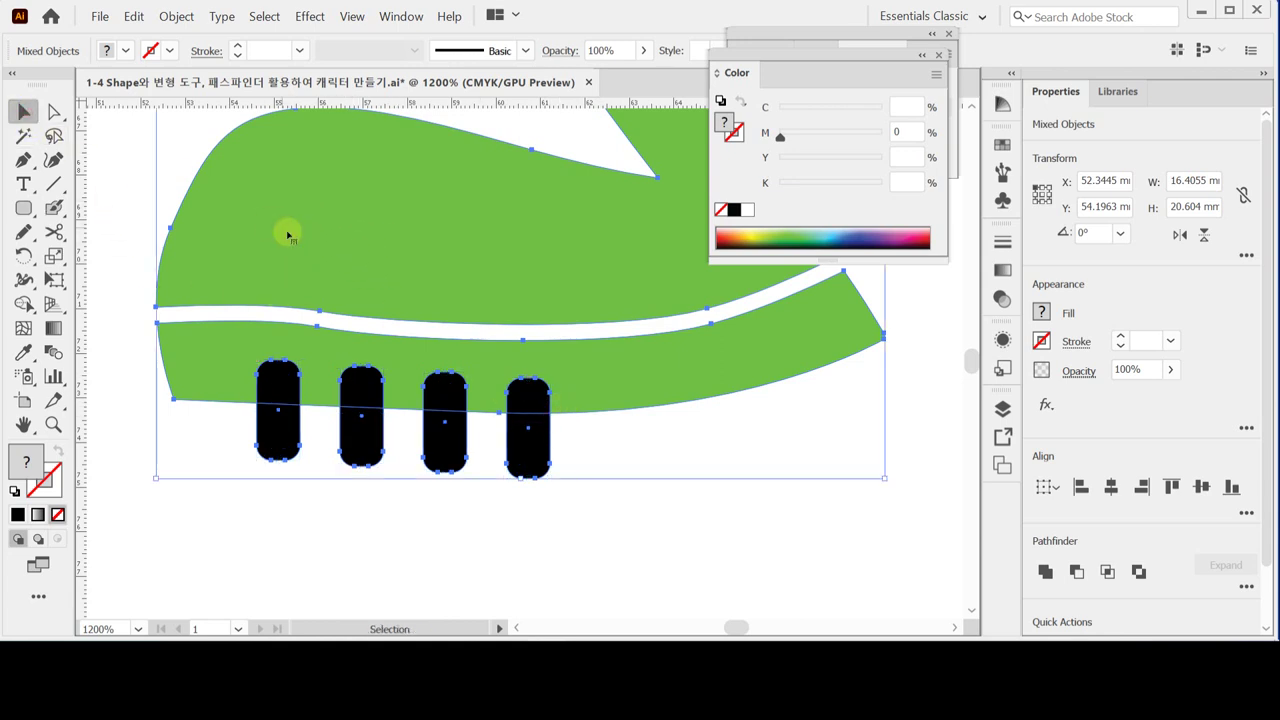
{"action": "left_click", "coordinate": [674, 477]}
{"action": "left_click", "coordinate": [645, 385]}
{"action": "left_click", "coordinate": [640, 459]}
{"action": "left_click", "coordinate": [652, 392]}
{"action": "left_click", "coordinate": [651, 434]}
{"action": "left_click", "coordinate": [631, 376]}
{"action": "left_click", "coordinate": [640, 455]}
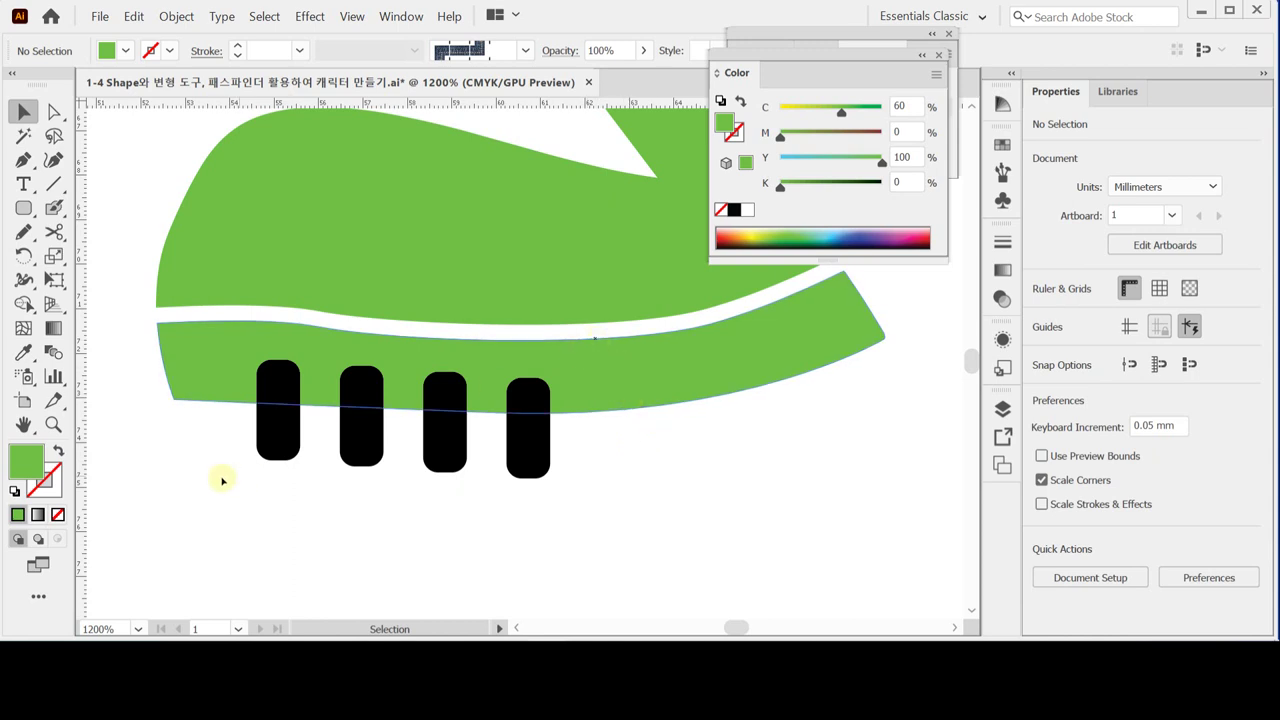
Align the four black rounded rectangles by their top edges and shift them slightly down together.
{"action": "left_click_drag", "start_coordinate": [215, 493], "coordinate": [592, 466]}
{"action": "left_click_drag", "start_coordinate": [217, 499], "coordinate": [606, 451]}
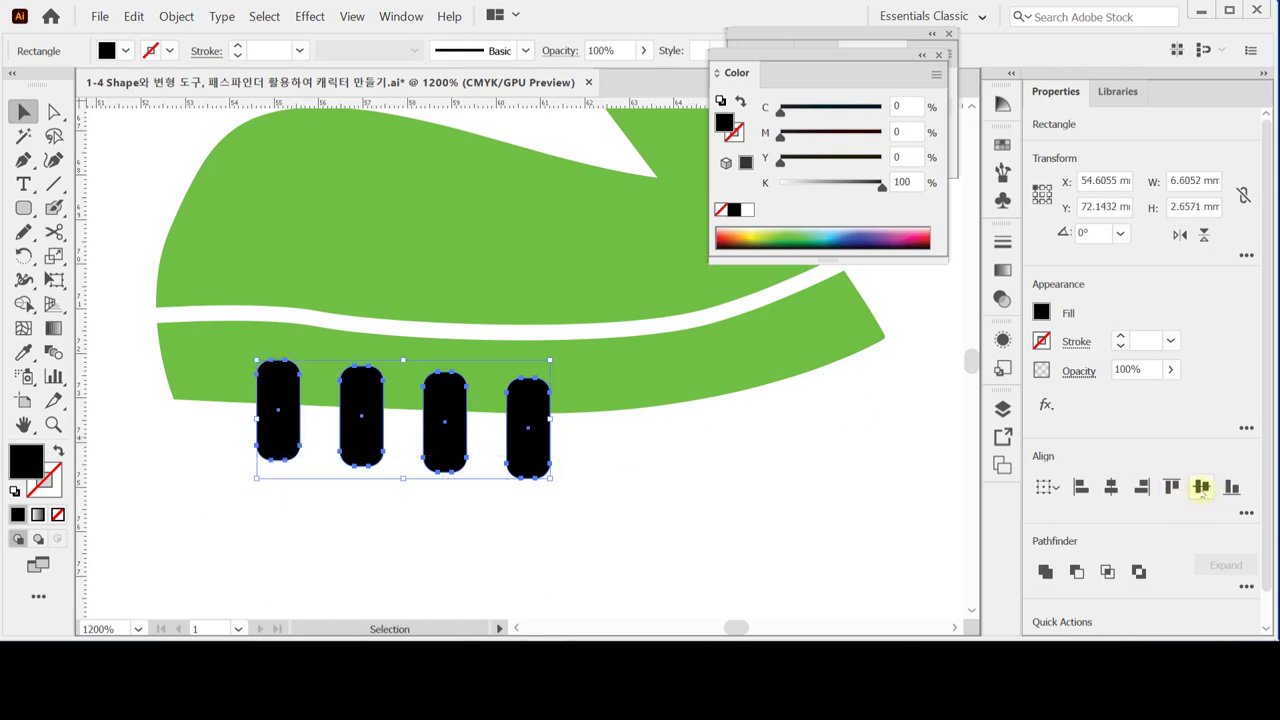
{"action": "left_click", "coordinate": [1172, 487]}
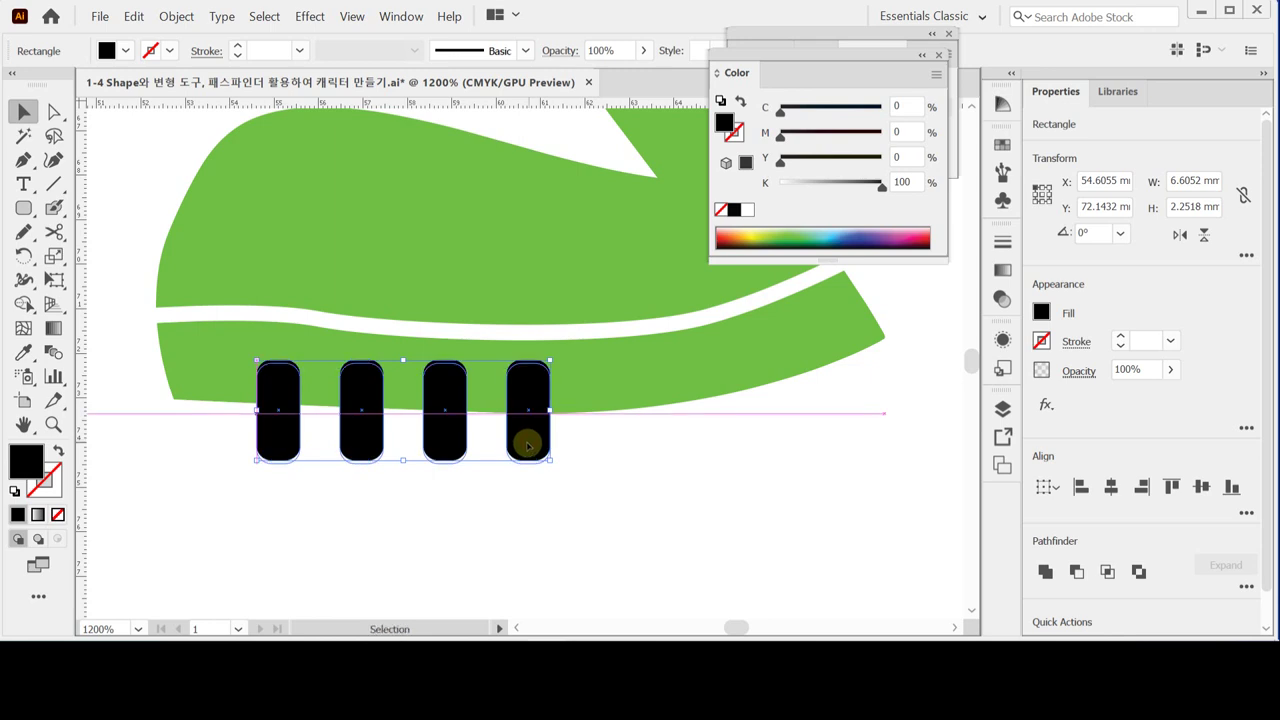
{"action": "left_click", "coordinate": [217, 429]}
Select only the sole and the four black shapes with Group Selection and cut the tread notches using Minus Front.
{"action": "left_click", "coordinate": [53, 111]}
{"action": "left_click", "coordinate": [53, 111]}
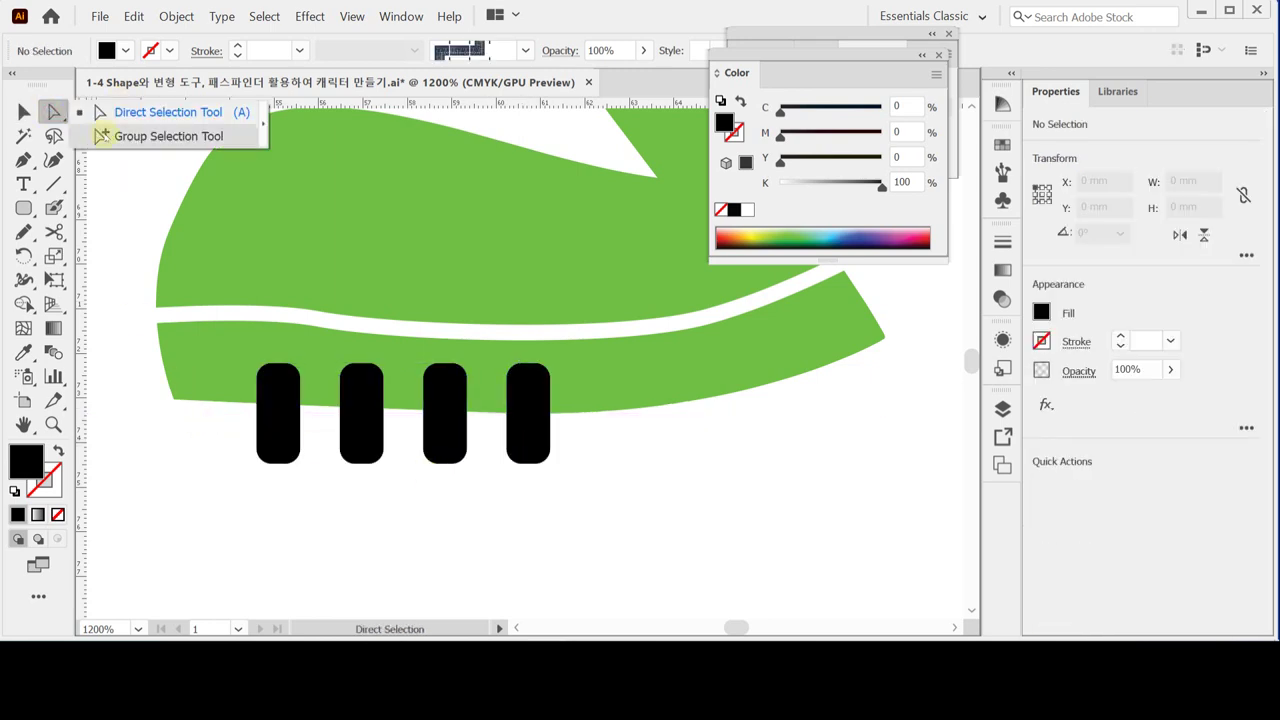
{"action": "left_click", "coordinate": [100, 136]}
{"action": "left_click", "coordinate": [206, 271]}
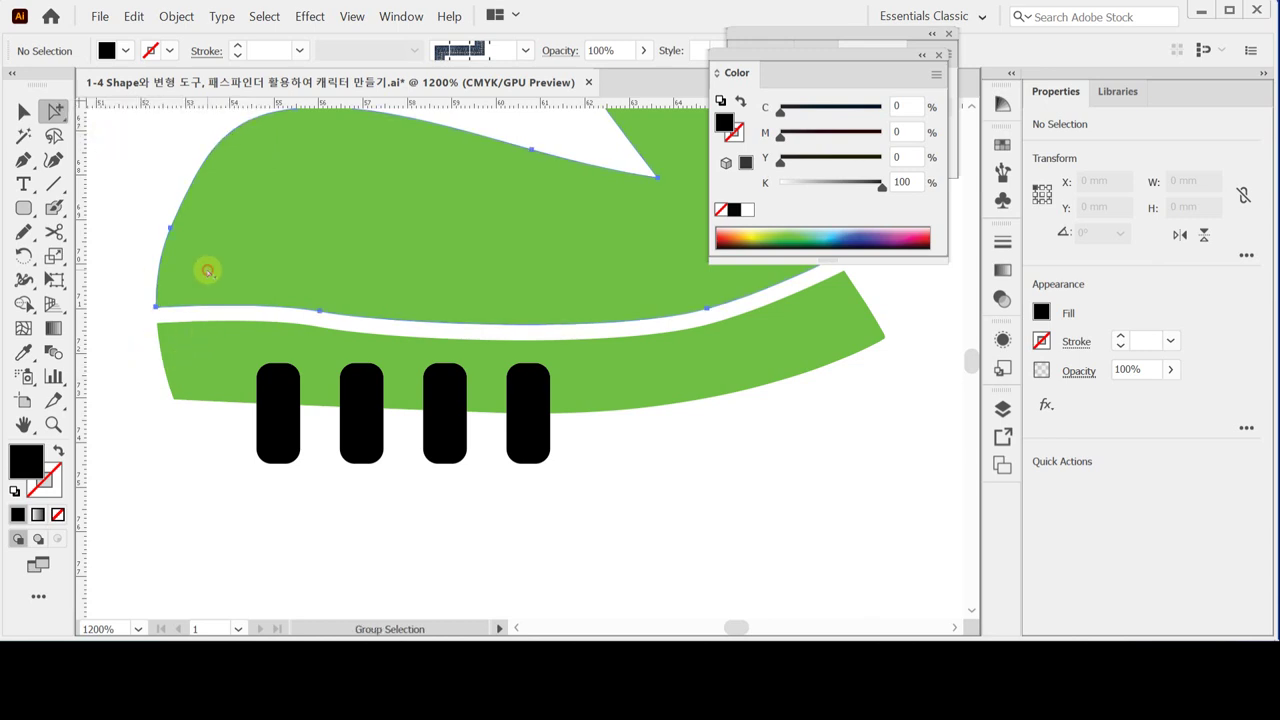
{"action": "left_click", "coordinate": [193, 361]}
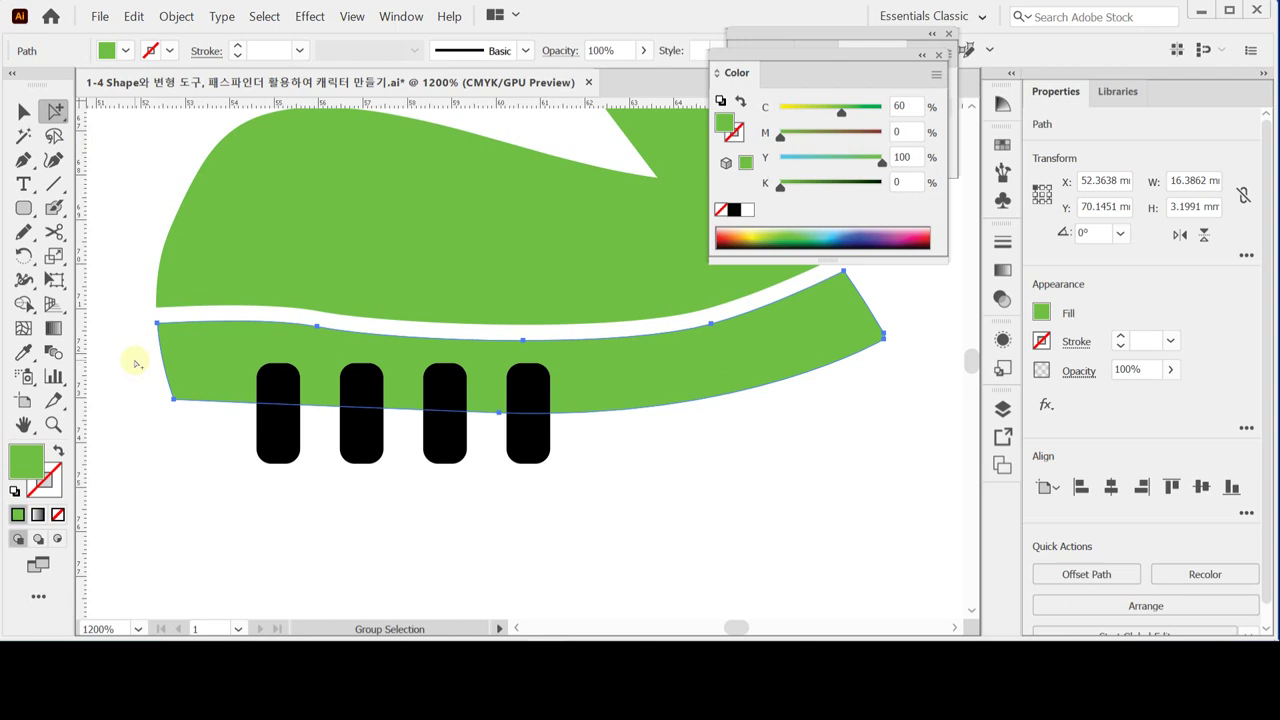
{"action": "left_click_drag", "start_coordinate": [124, 362], "coordinate": [630, 494]}
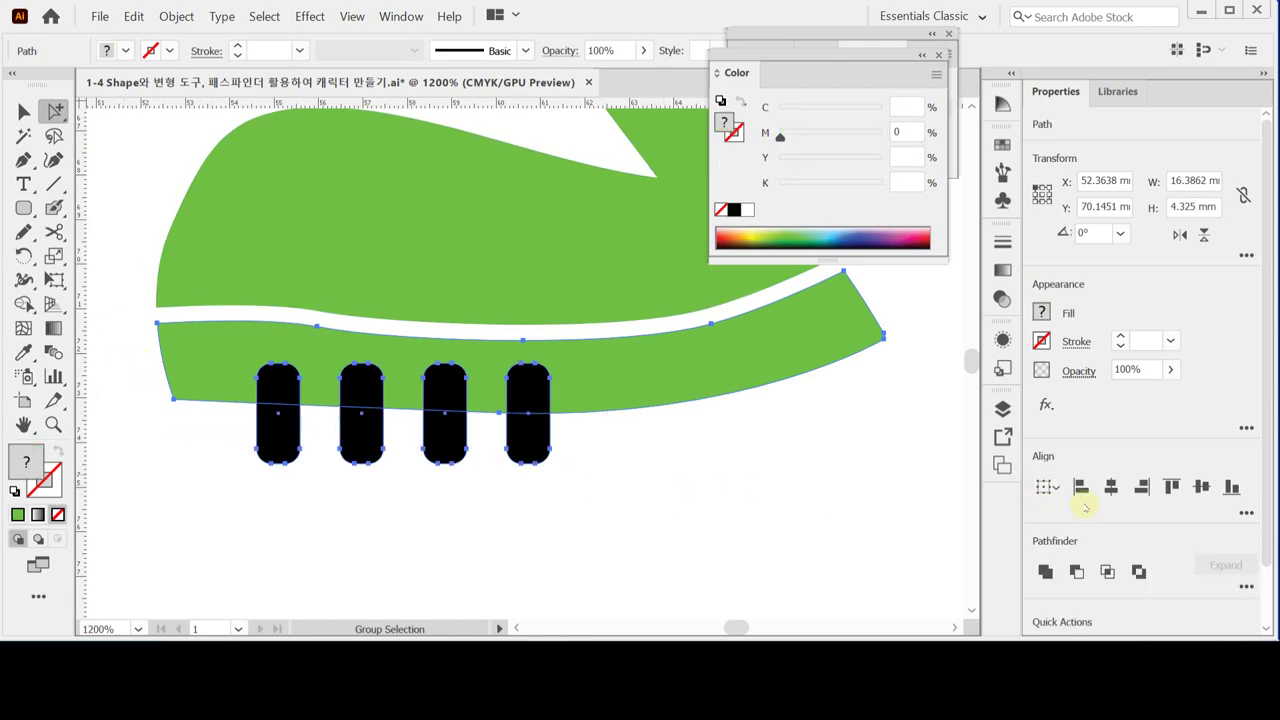
{"action": "left_click", "coordinate": [1076, 571]}
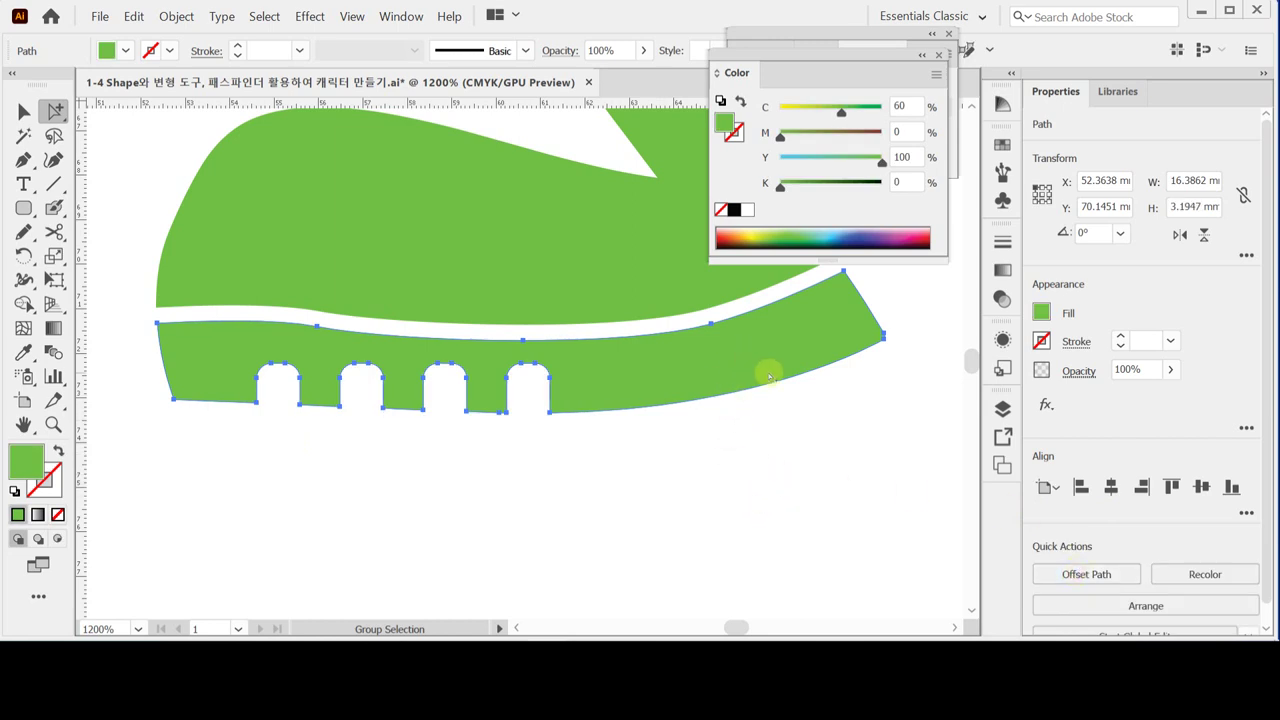
Recolor the notched sole dark green with C 80, M 40, Y 80, K 0.
{"action": "double_click", "coordinate": [901, 106]}
{"action": "type", "text": "80"}
{"action": "key", "text": "Tab"}
{"action": "type", "text": "40"}
{"action": "key", "text": "Tab"}
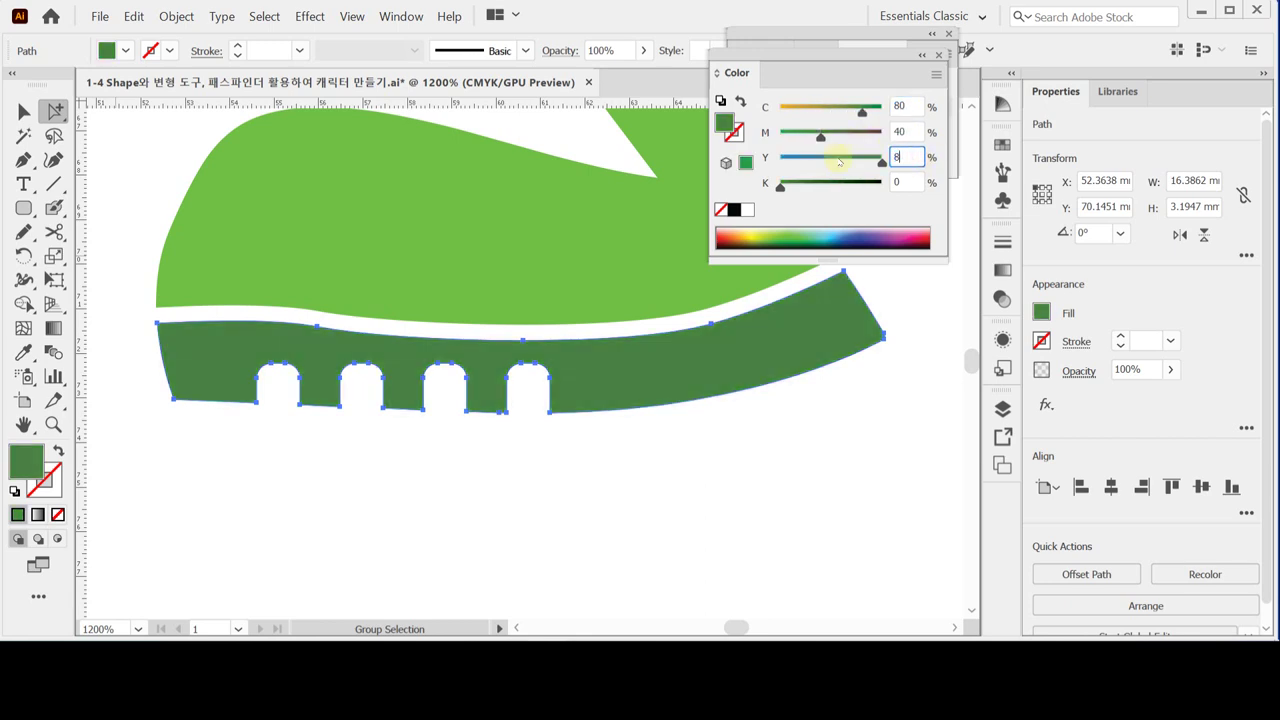
{"action": "key", "text": "Return"}
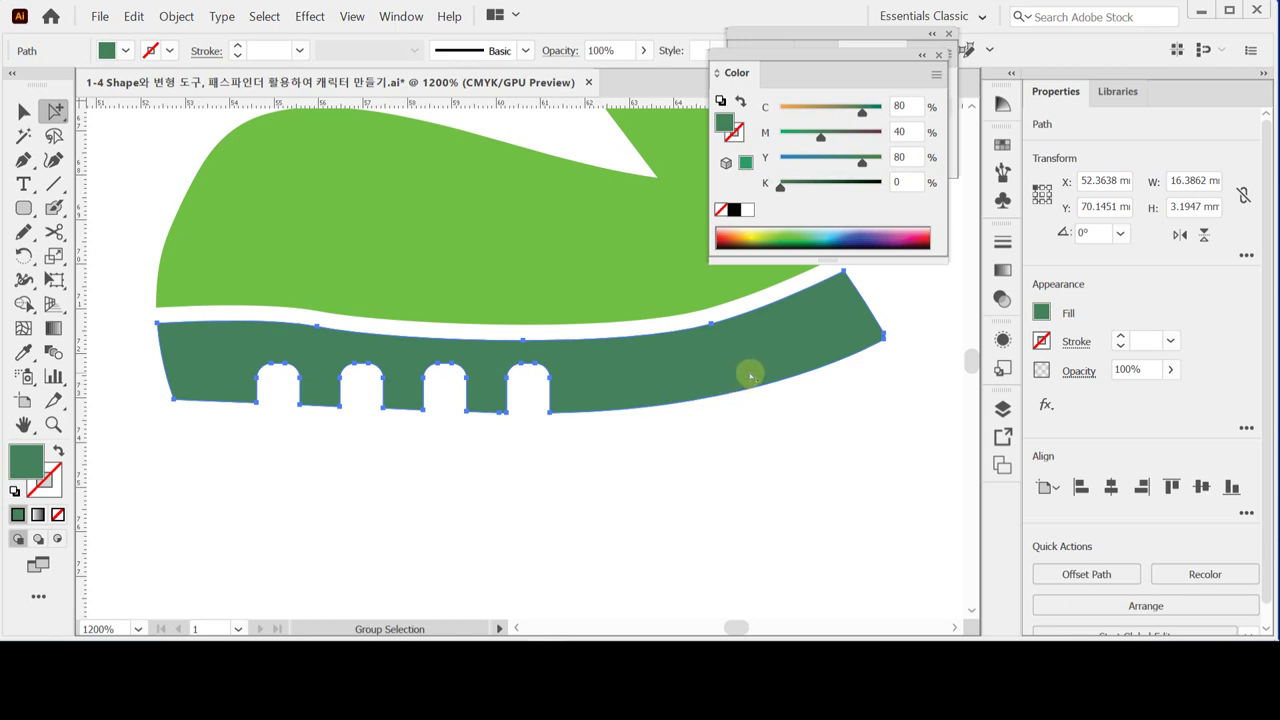
Select the whole leg and shoe including the sole and send them to the back, behind the eggplant body.
{"action": "left_click", "coordinate": [23, 424]}
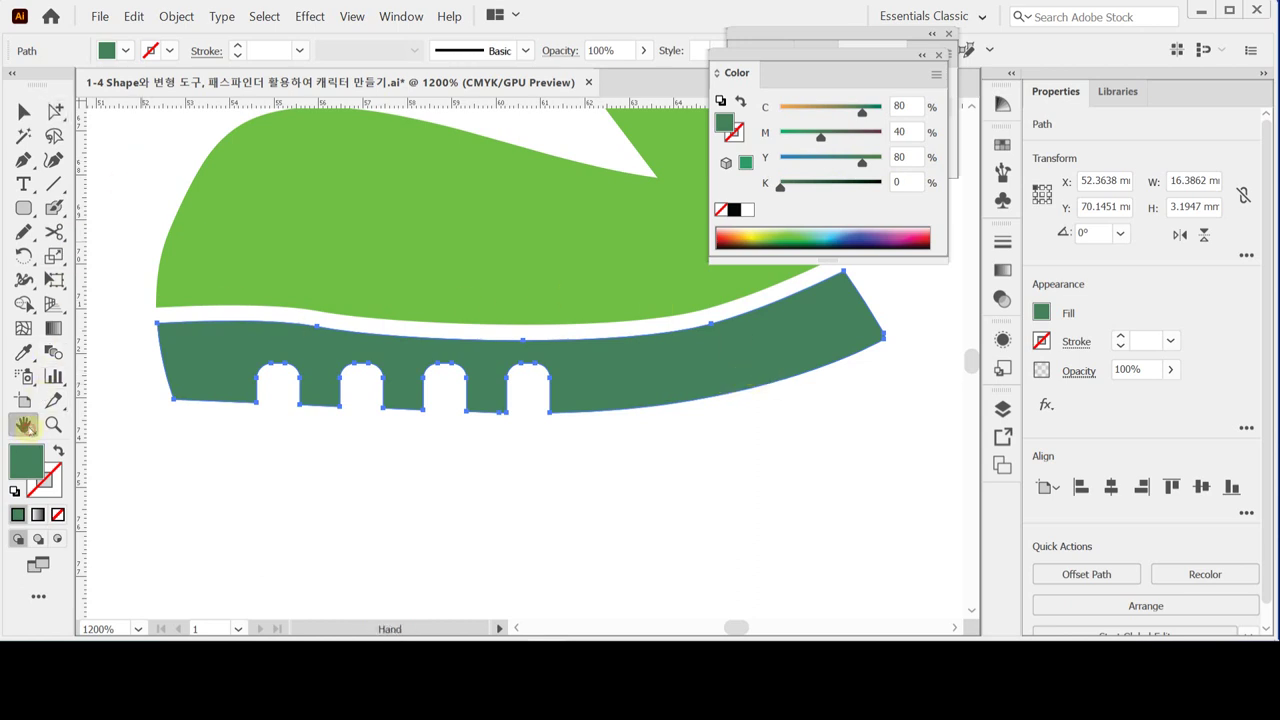
{"action": "scroll", "coordinate": [545, 300], "scroll_direction": "down", "scroll_amount": 3}
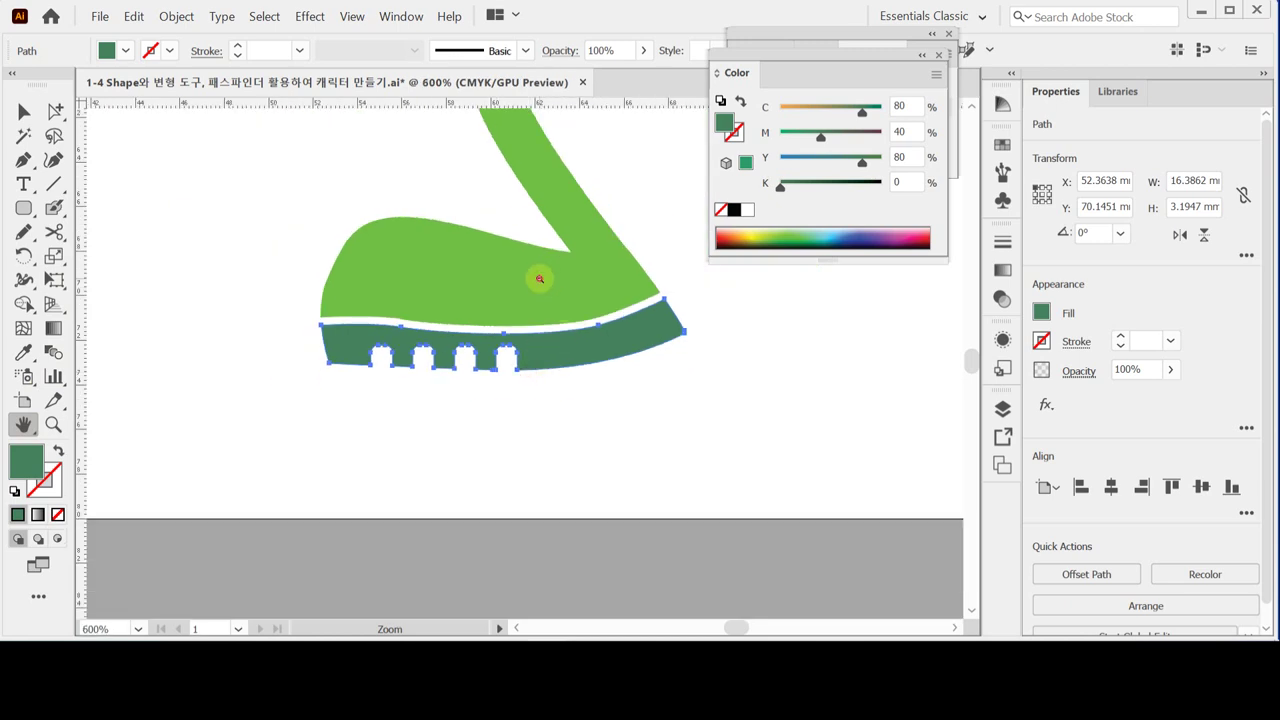
{"action": "scroll", "coordinate": [520, 273], "scroll_direction": "down", "scroll_amount": 2}
{"action": "scroll", "coordinate": [502, 270], "scroll_direction": "down", "scroll_amount": 2}
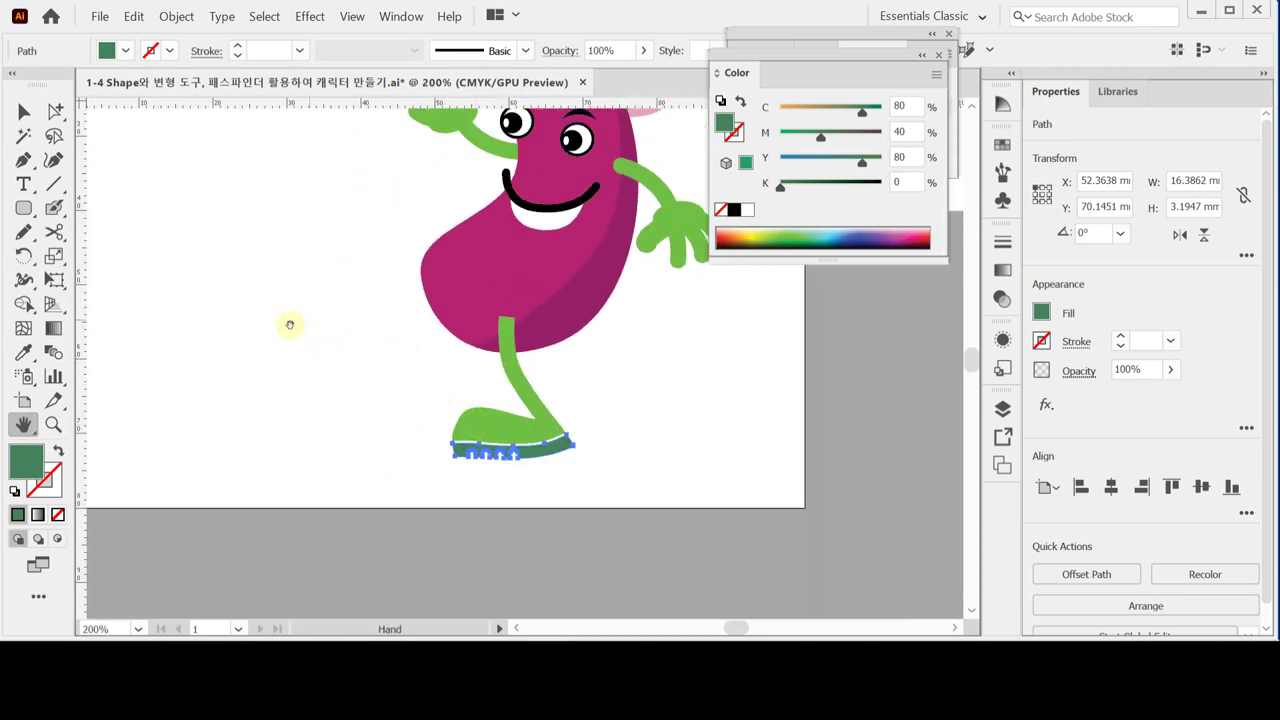
{"action": "left_click", "coordinate": [24, 111]}
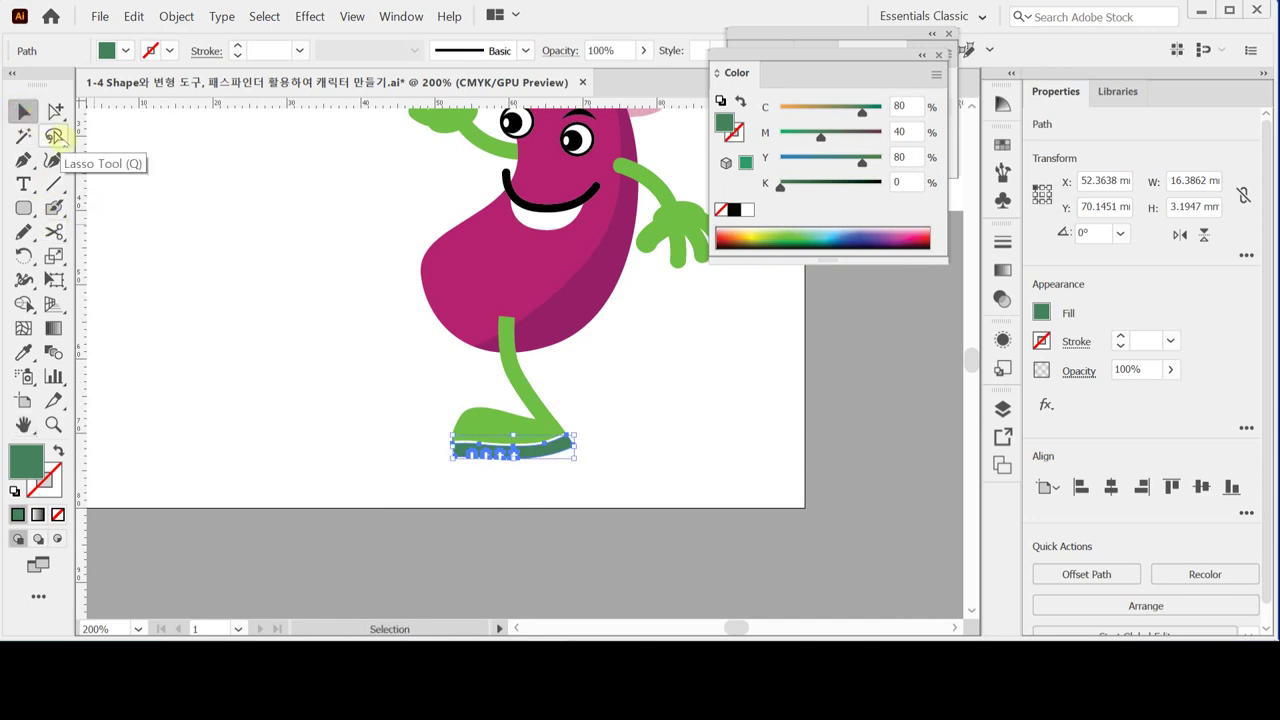
{"action": "left_click_drag", "start_coordinate": [437, 394], "coordinate": [583, 489]}
{"action": "right_click", "coordinate": [540, 443]}
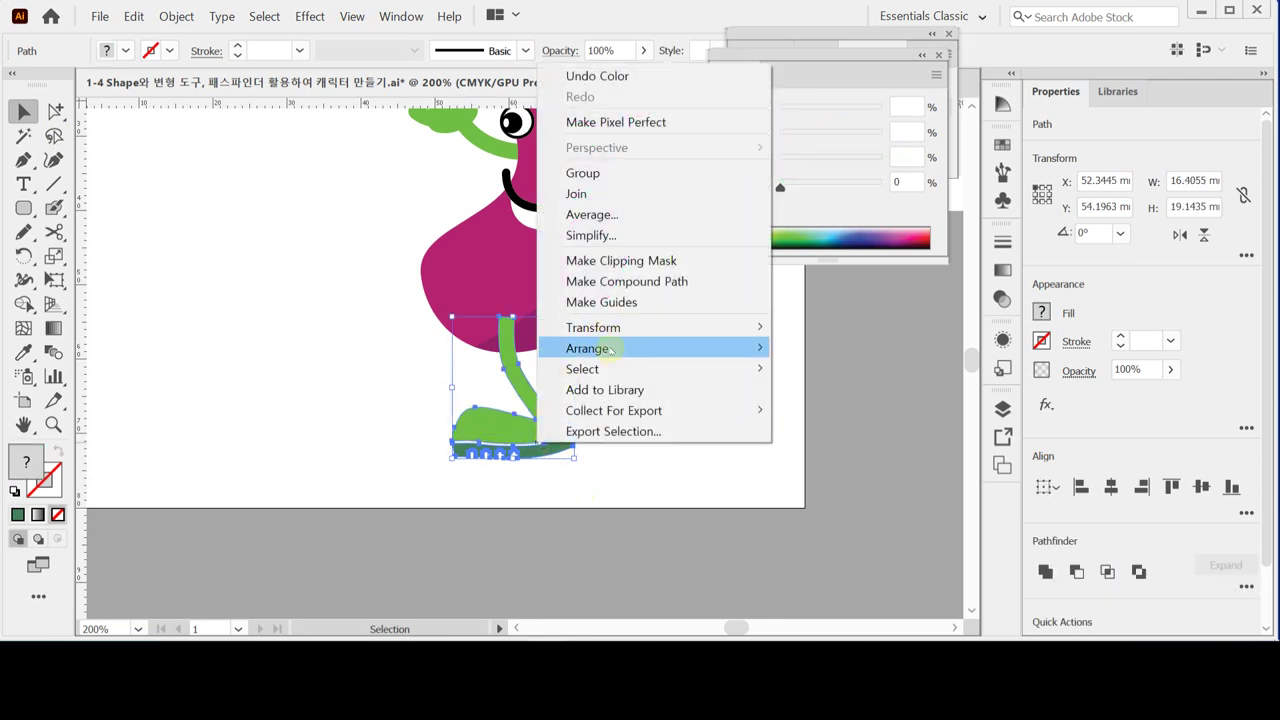
{"action": "mouse_move", "coordinate": [604, 345]}
{"action": "left_click", "coordinate": [820, 409]}
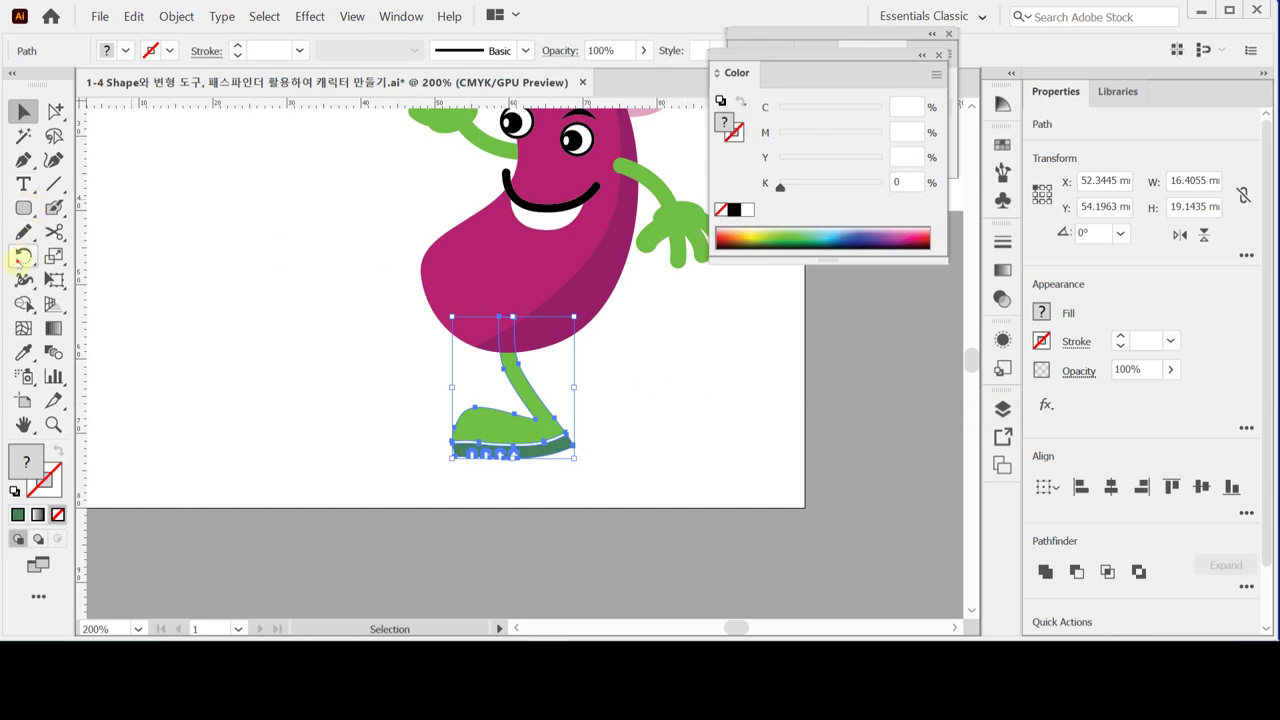
Create a copy of the leg and shoe rotated by 50°.
{"action": "double_click", "coordinate": [23, 256]}
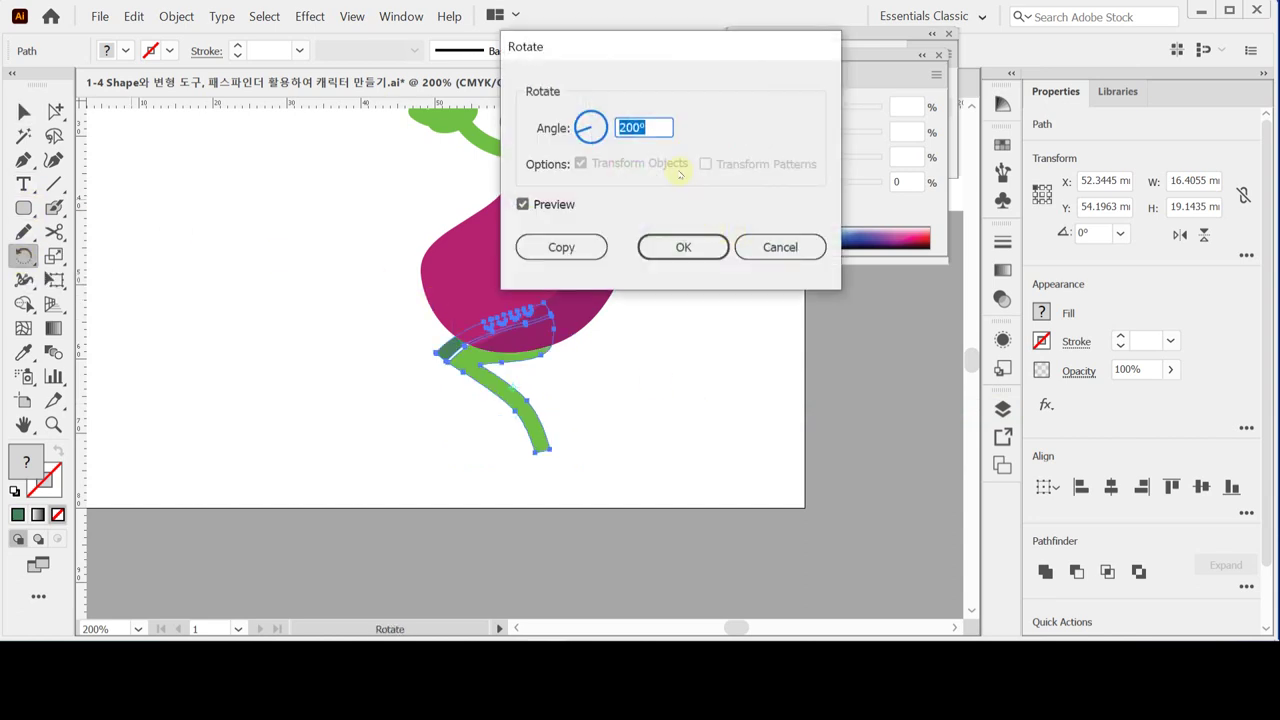
{"action": "type", "text": "50"}
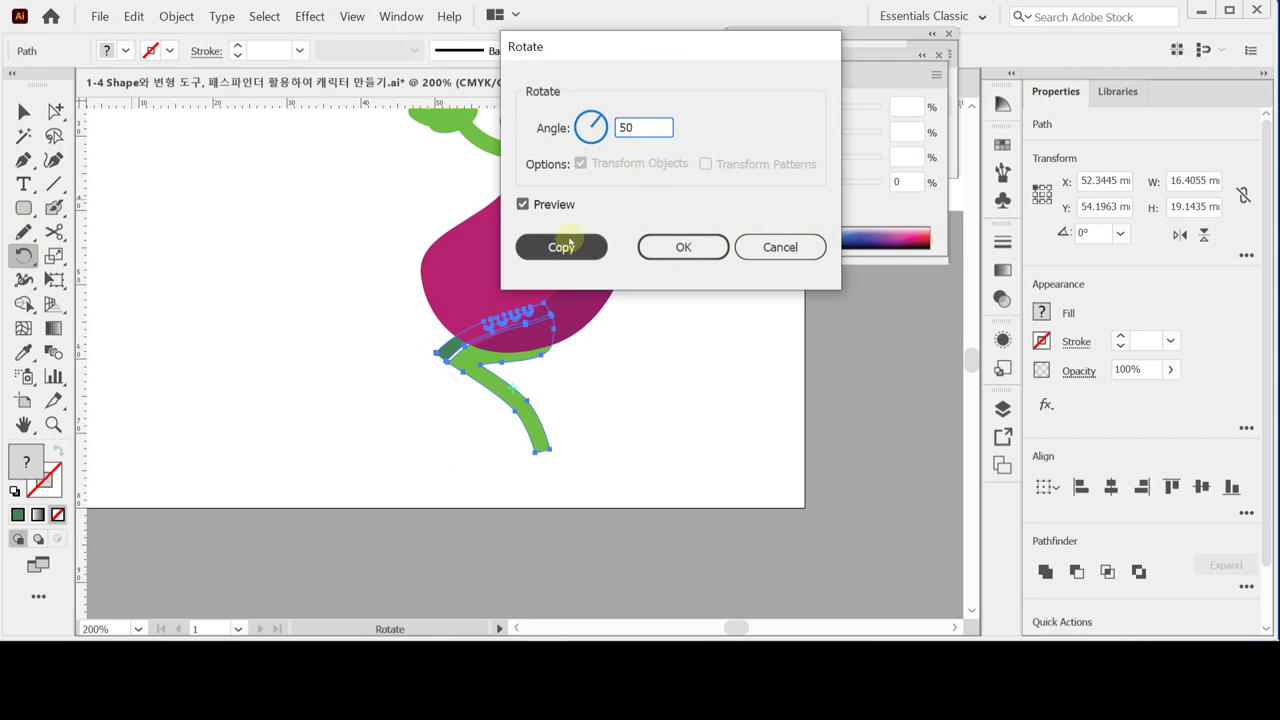
{"action": "left_click", "coordinate": [566, 246]}
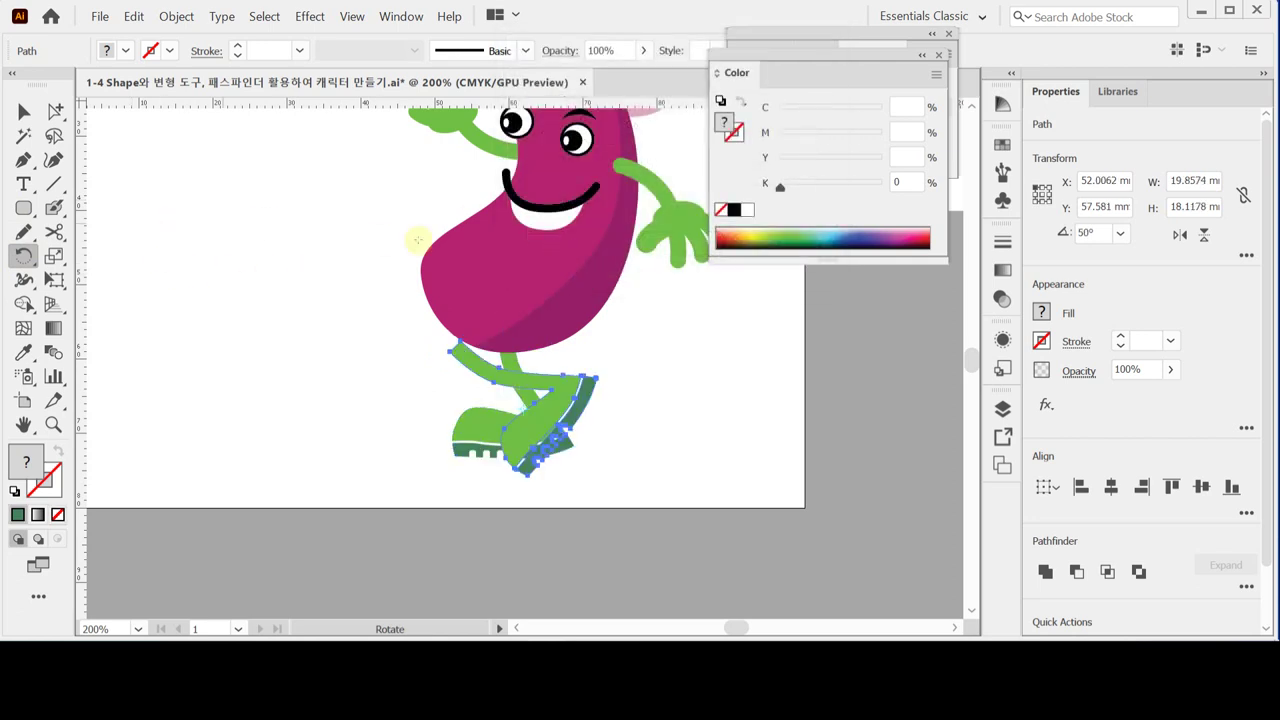
Move the rotated leg copy beneath the darker shaded side of the body as the raised second leg and deselect it.
{"action": "left_click", "coordinate": [23, 111]}
{"action": "left_click_drag", "start_coordinate": [556, 390], "coordinate": [653, 350]}
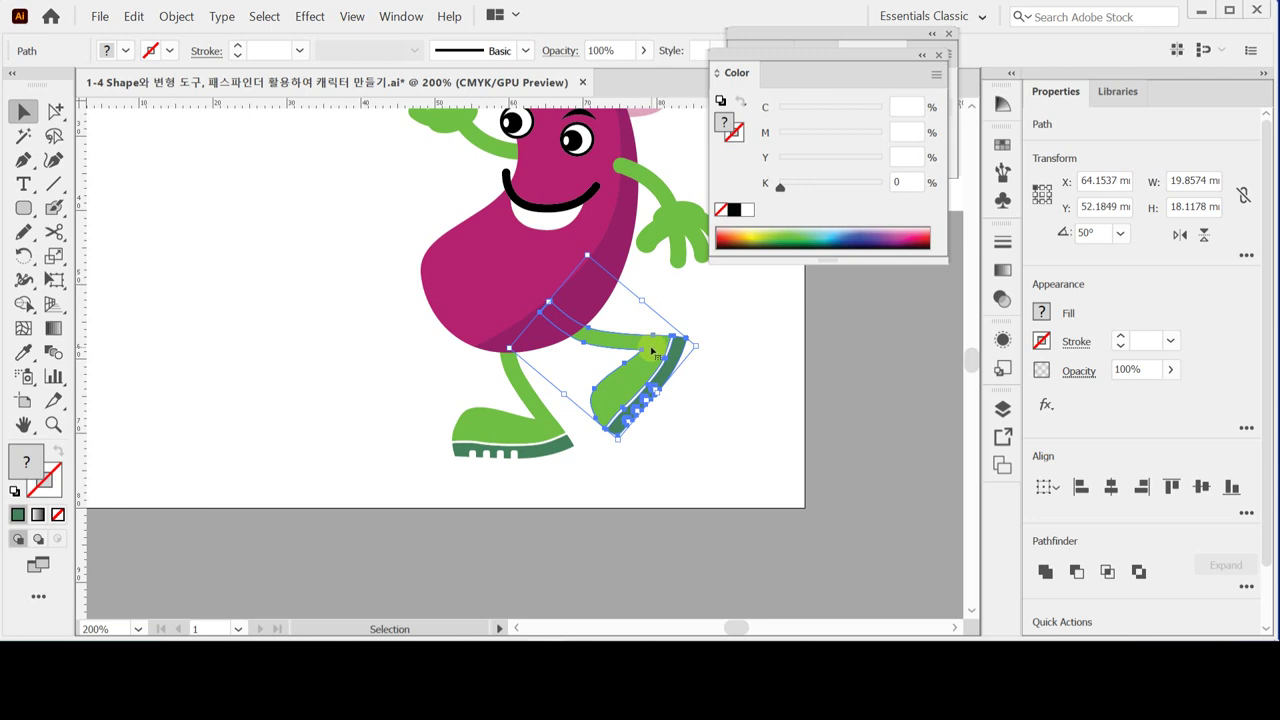
{"action": "left_click_drag", "start_coordinate": [652, 350], "coordinate": [652, 368]}
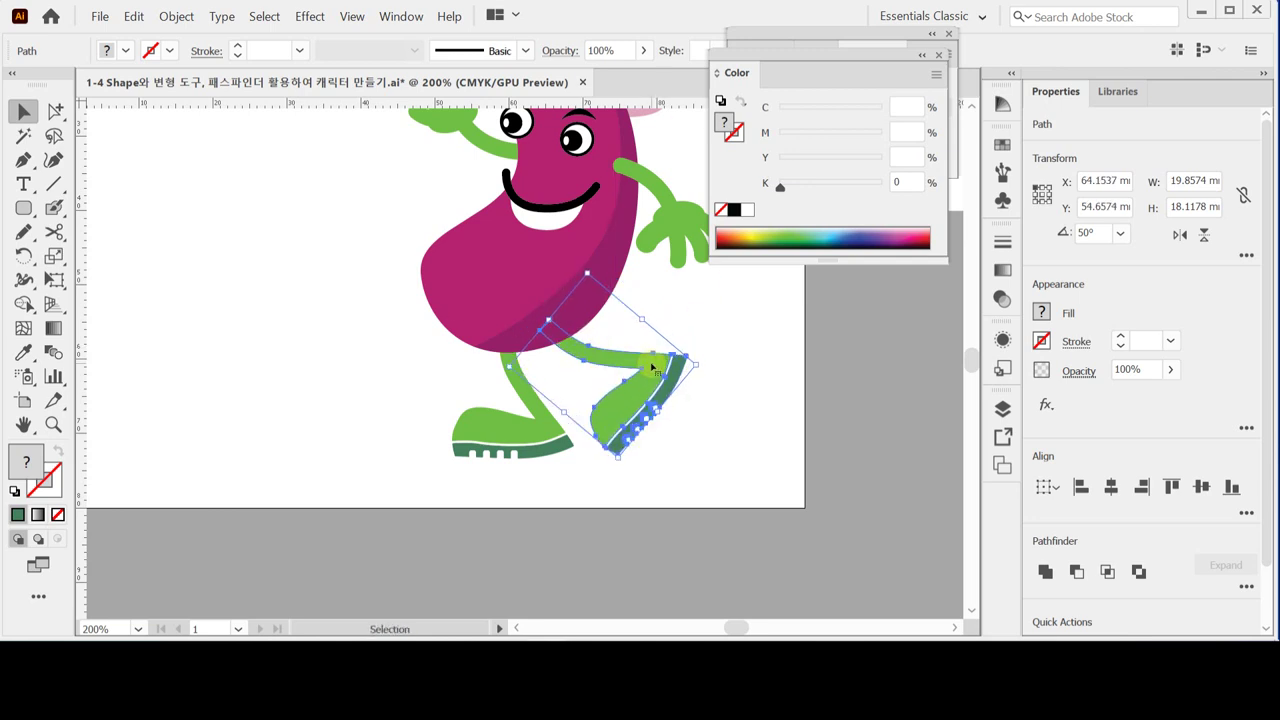
{"action": "left_click", "coordinate": [708, 419]}
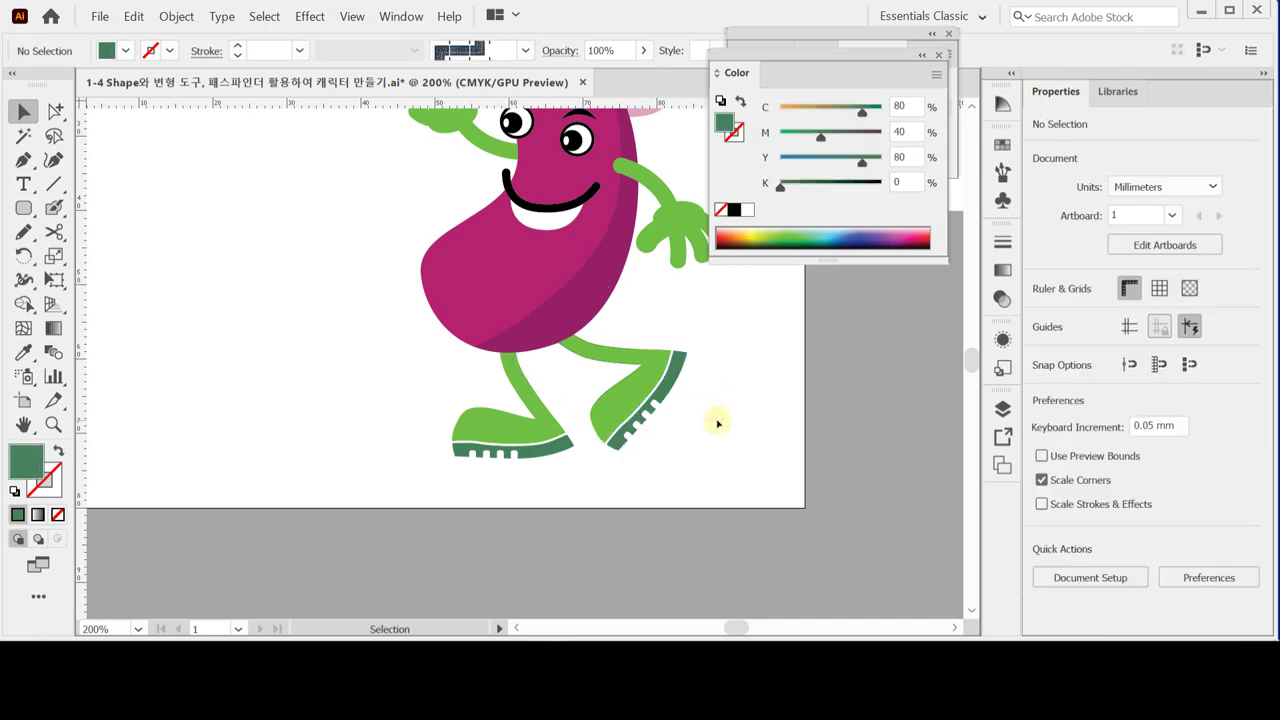
Save the eggplant document.
{"action": "key", "text": "ctrl+alt"}
{"action": "key", "text": "ctrl+s"}
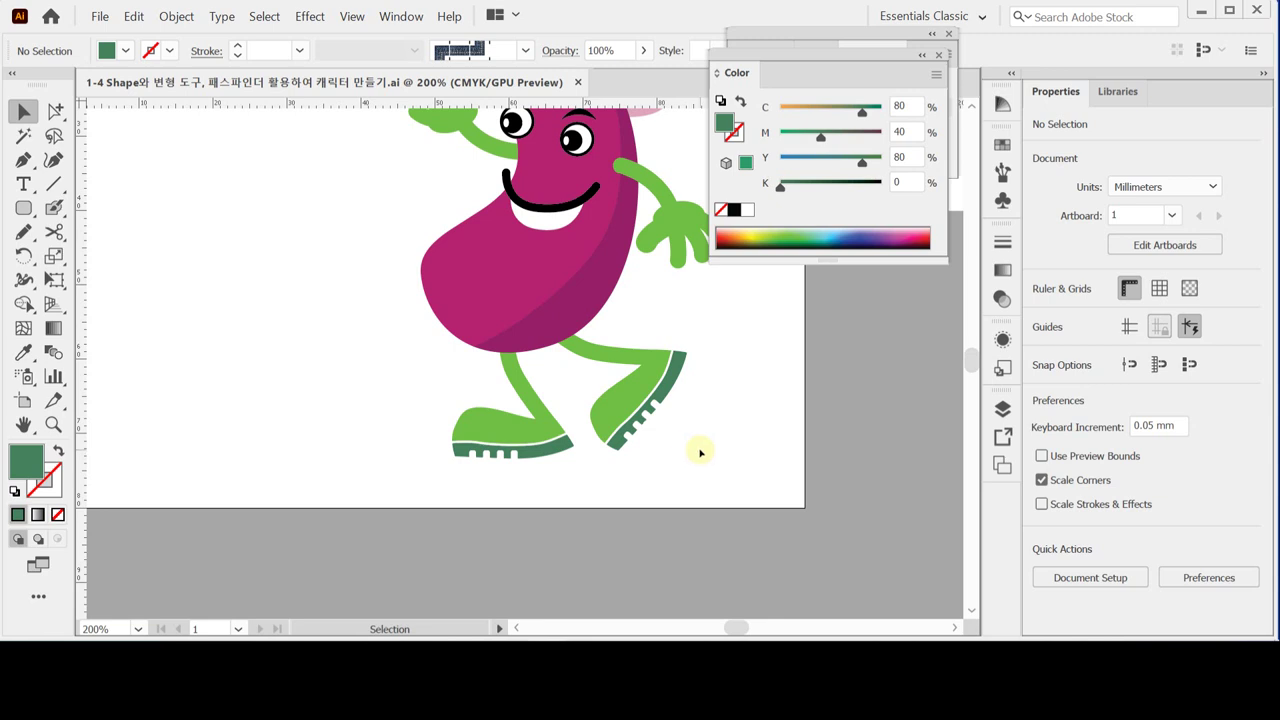
Draw an ellipse about 12.7 mm wide and 16 mm high in the blank area beside the eggplant's raised hand.
{"action": "left_click_drag", "start_coordinate": [299, 311], "coordinate": [308, 358]}
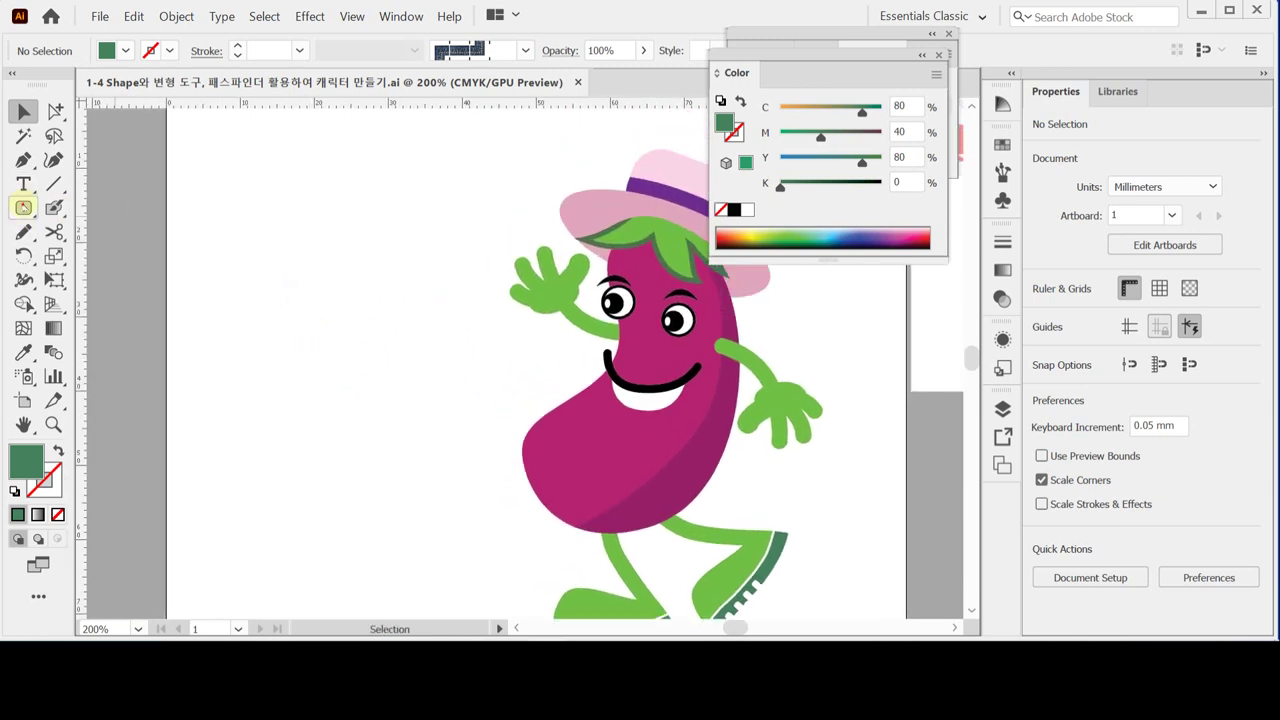
{"action": "left_click", "coordinate": [22, 208]}
{"action": "left_click", "coordinate": [100, 257]}
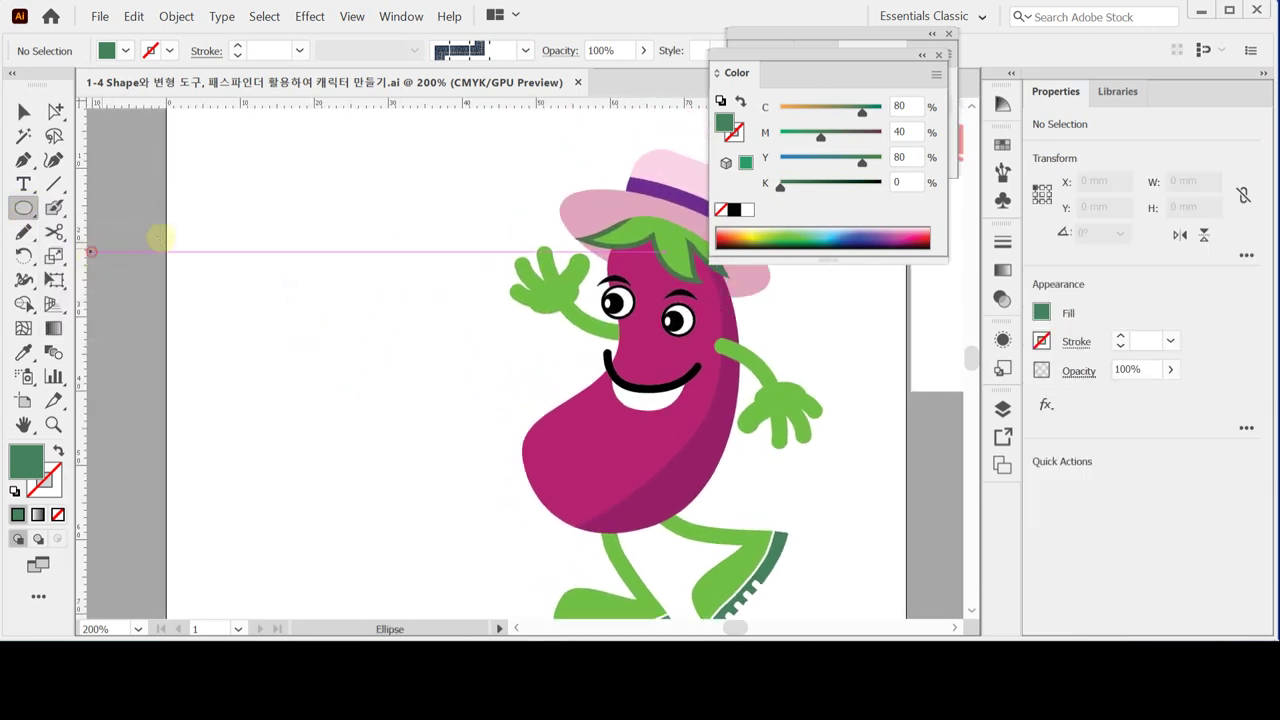
{"action": "left_click_drag", "start_coordinate": [471, 286], "coordinate": [336, 319]}
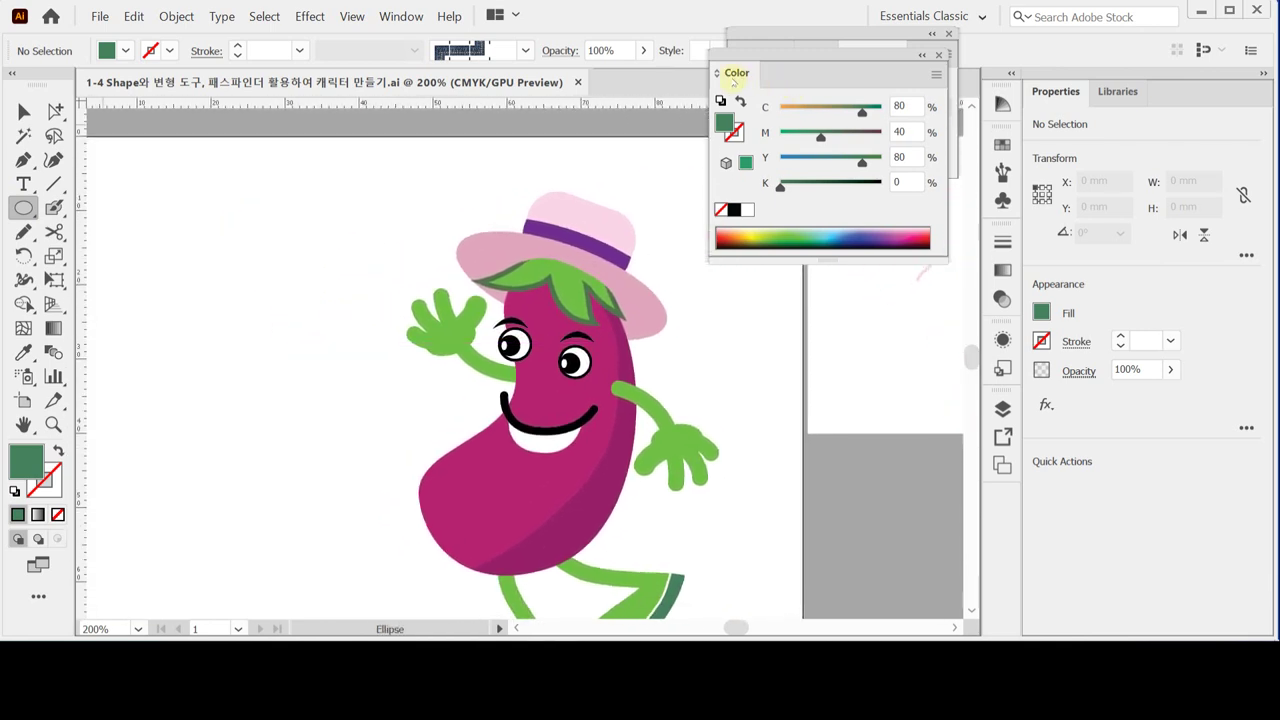
{"action": "left_click_drag", "start_coordinate": [193, 219], "coordinate": [284, 337]}
{"action": "scroll", "coordinate": [651, 346], "scroll_direction": "up", "scroll_amount": 1}
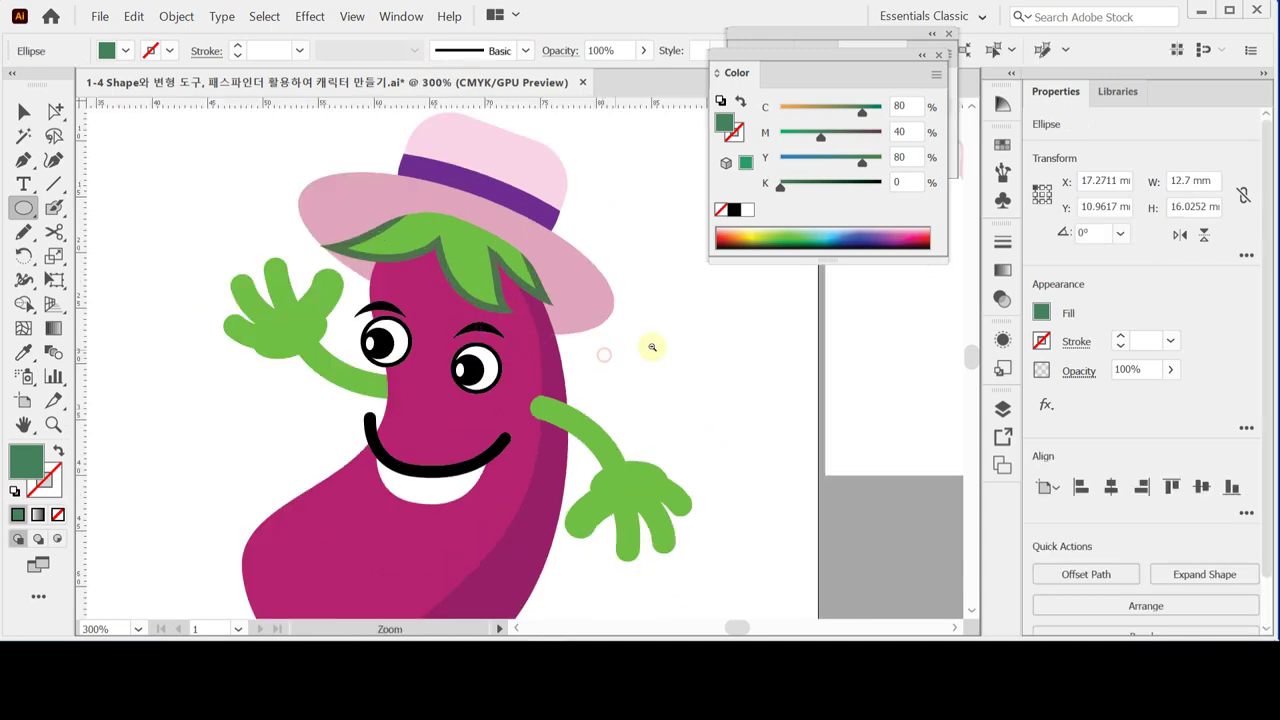
Fill the ellipse with the orange sampled from the orange balloon in the reference illustration.
{"action": "left_click_drag", "start_coordinate": [576, 318], "coordinate": [543, 317]}
{"action": "scroll", "coordinate": [603, 331], "scroll_direction": "down", "scroll_amount": 2}
{"action": "left_click_drag", "start_coordinate": [512, 276], "coordinate": [652, 292]}
{"action": "key", "text": "i"}
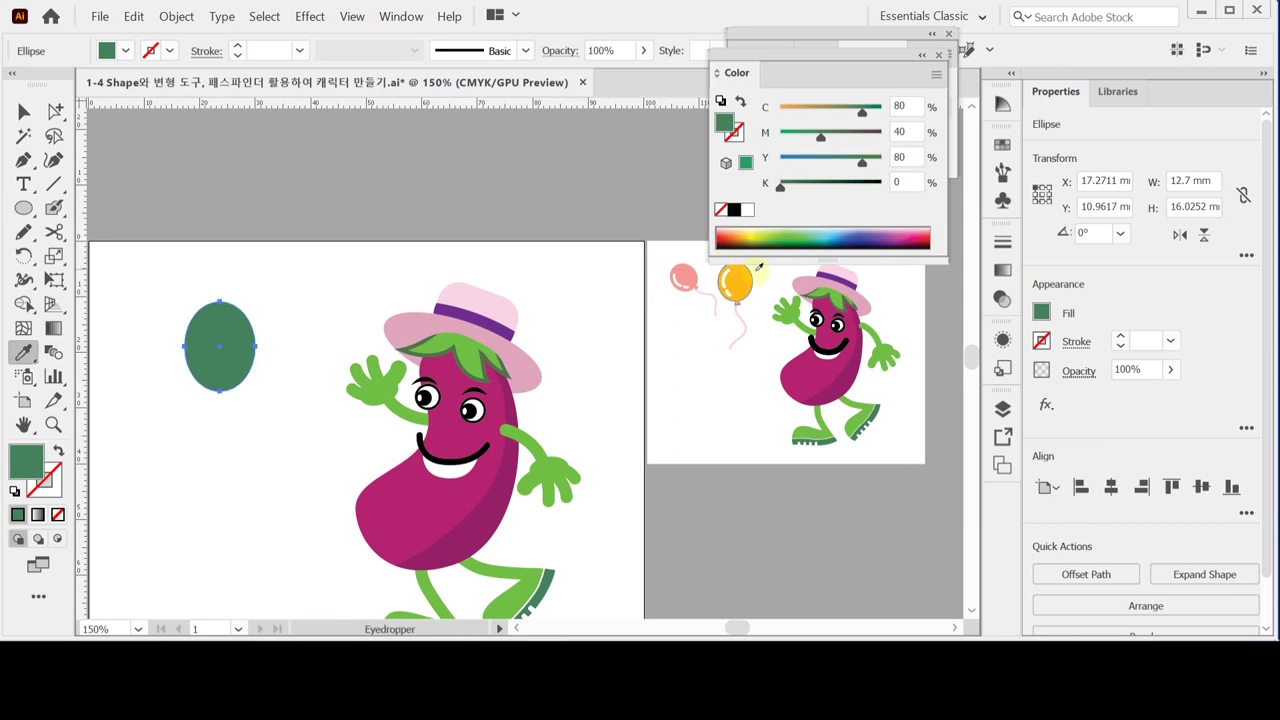
{"action": "left_click", "coordinate": [737, 285]}
Shorten the orange ellipse from its lower end to about 14.9 mm high.
{"action": "scroll", "coordinate": [443, 352], "scroll_direction": "up", "scroll_amount": 2}
{"action": "left_click_drag", "start_coordinate": [442, 345], "coordinate": [393, 318]}
{"action": "left_click_drag", "start_coordinate": [421, 377], "coordinate": [420, 367]}
{"action": "key", "text": "ctrl"}
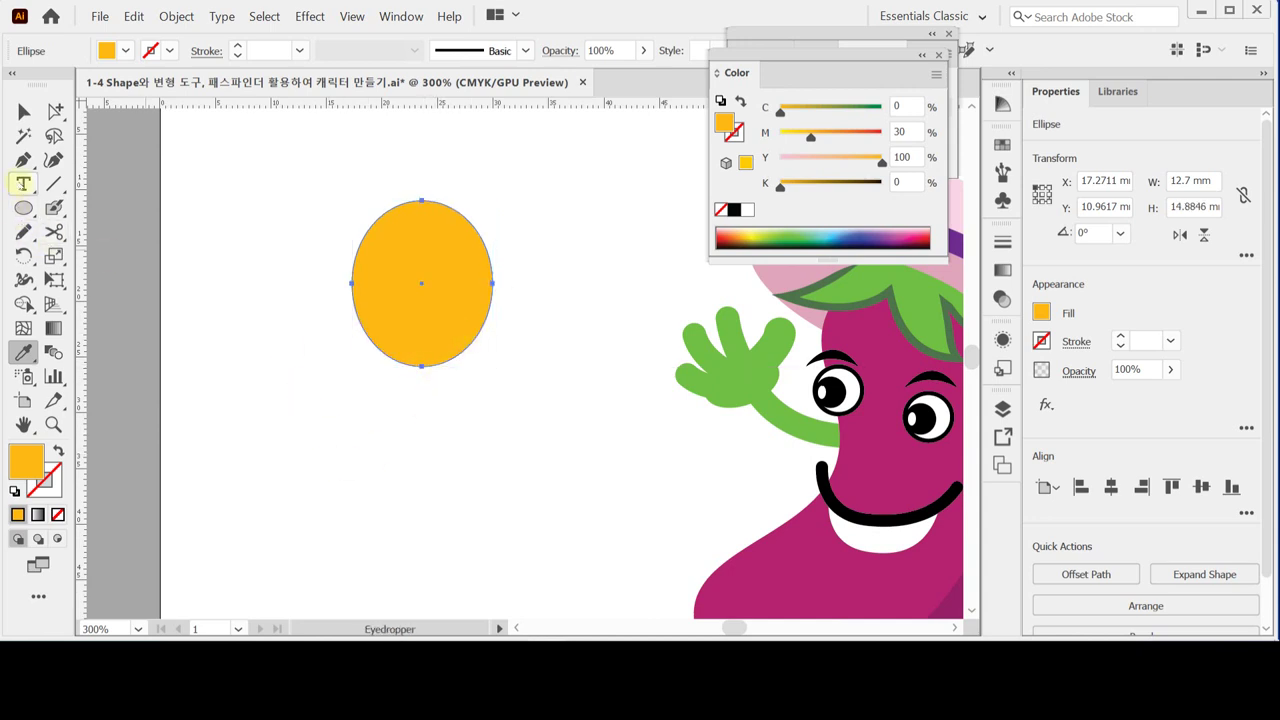
Draw a small triangular knot overlapping the lower end of the orange ellipse with the Pen tool.
{"action": "left_click", "coordinate": [22, 160]}
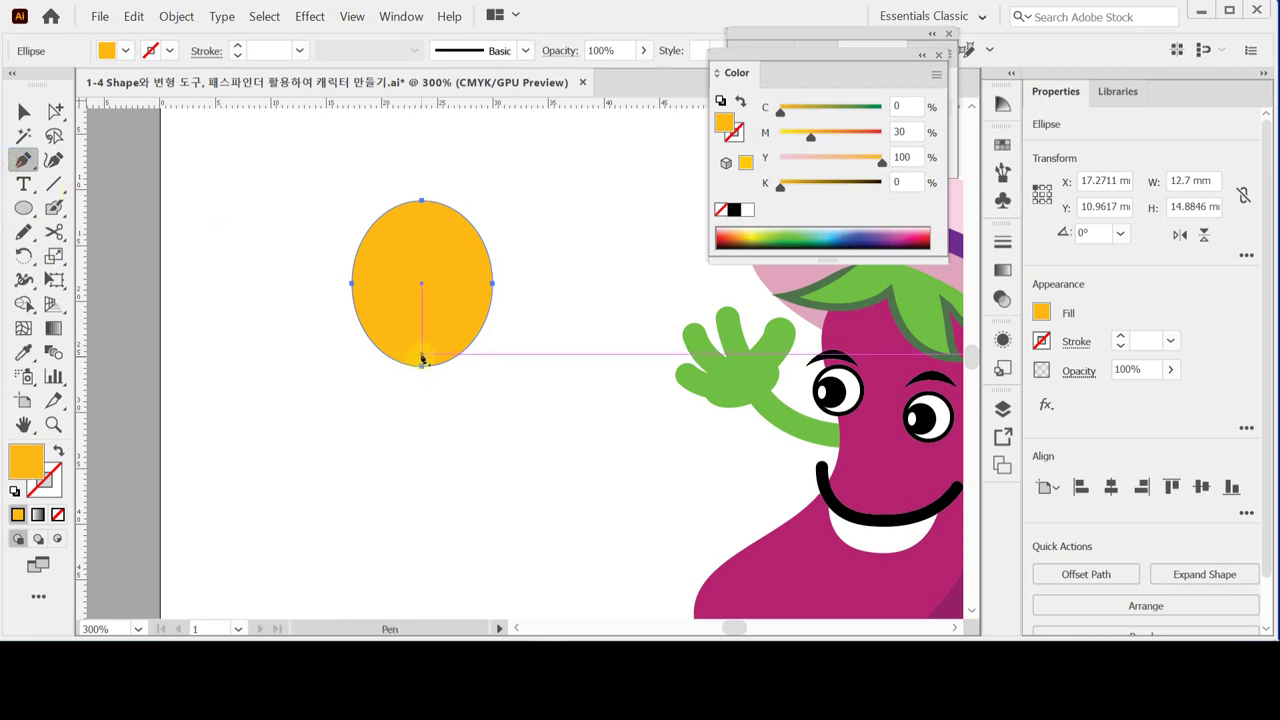
{"action": "left_click", "coordinate": [420, 357]}
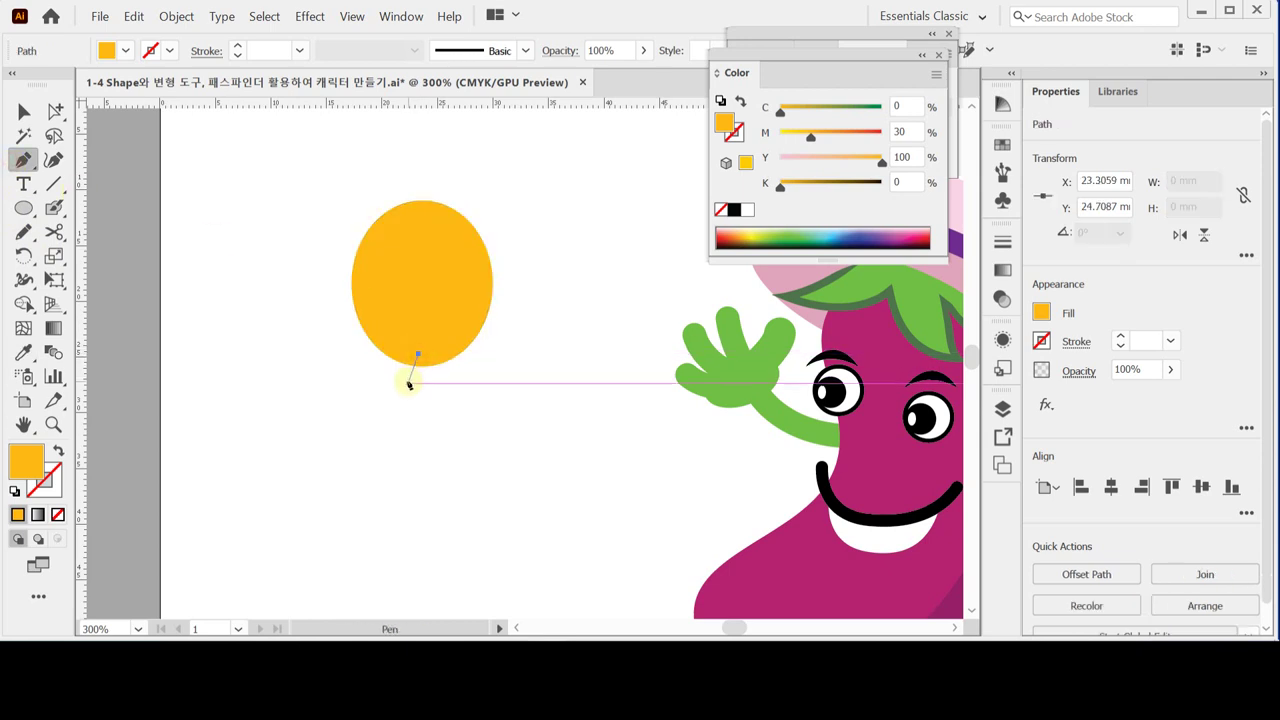
{"action": "left_click_drag", "start_coordinate": [407, 382], "coordinate": [445, 373]}
{"action": "left_click", "coordinate": [440, 372]}
{"action": "left_click", "coordinate": [421, 356]}
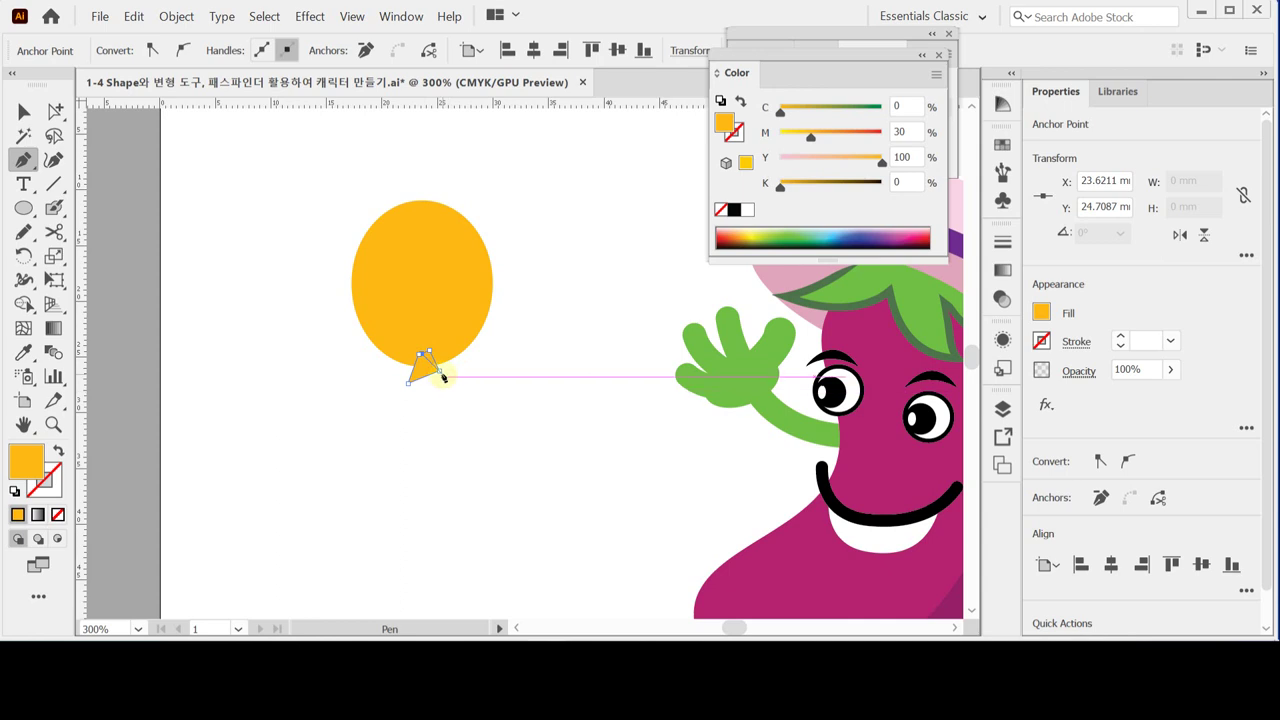
{"action": "left_click", "coordinate": [453, 392]}
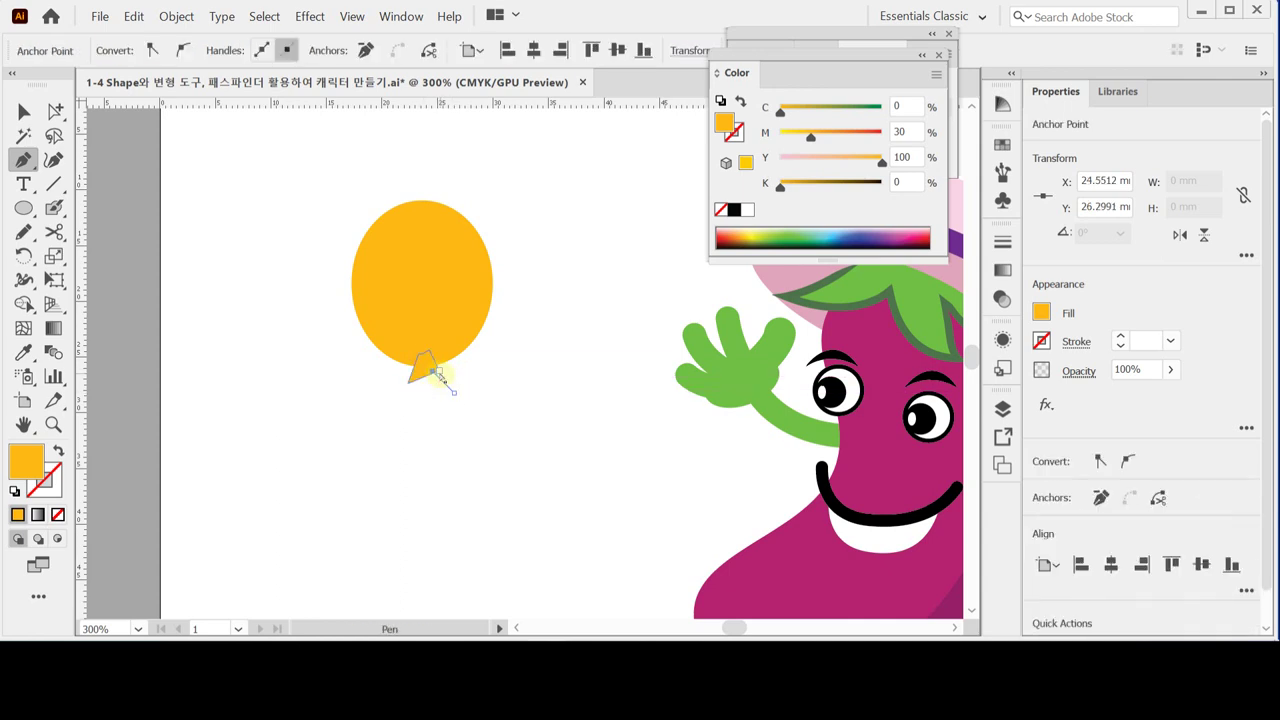
Adjust the knot's corner point and shift the knot slightly beneath the balloon.
{"action": "left_click", "coordinate": [449, 394], "text": "ctrl"}
{"action": "left_click", "coordinate": [443, 374], "text": "ctrl"}
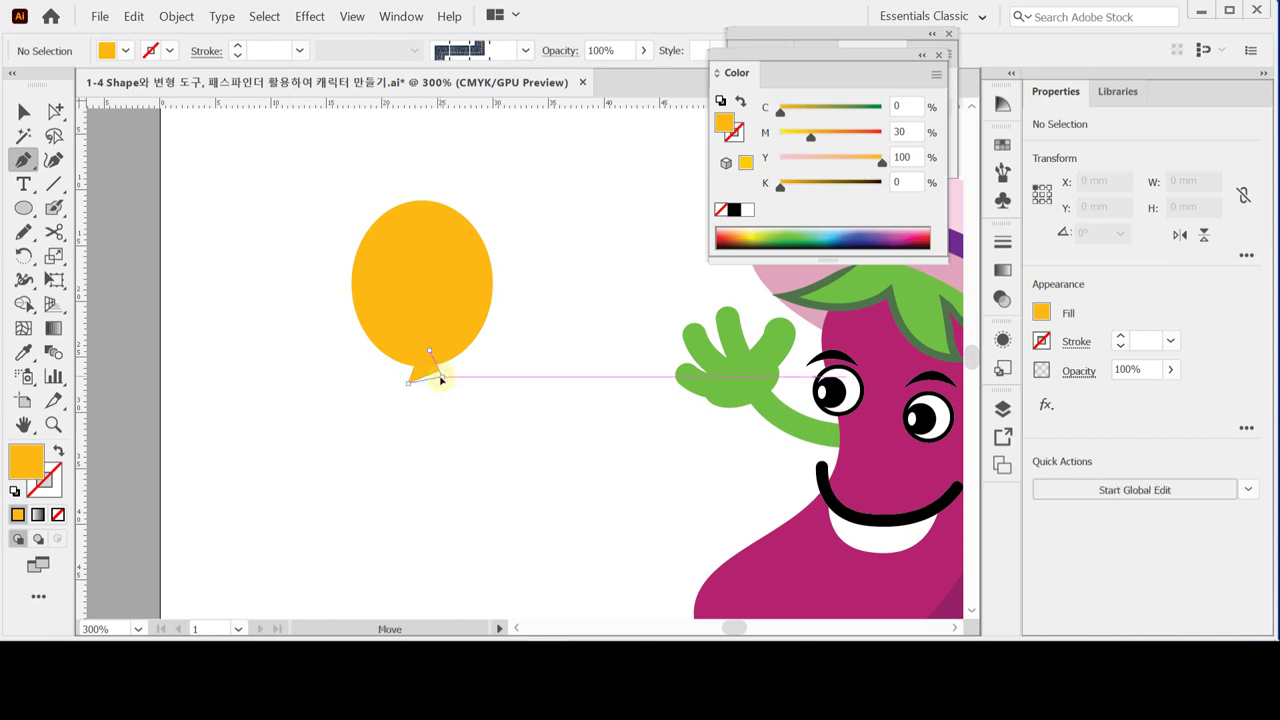
{"action": "left_click", "coordinate": [449, 391], "text": "ctrl"}
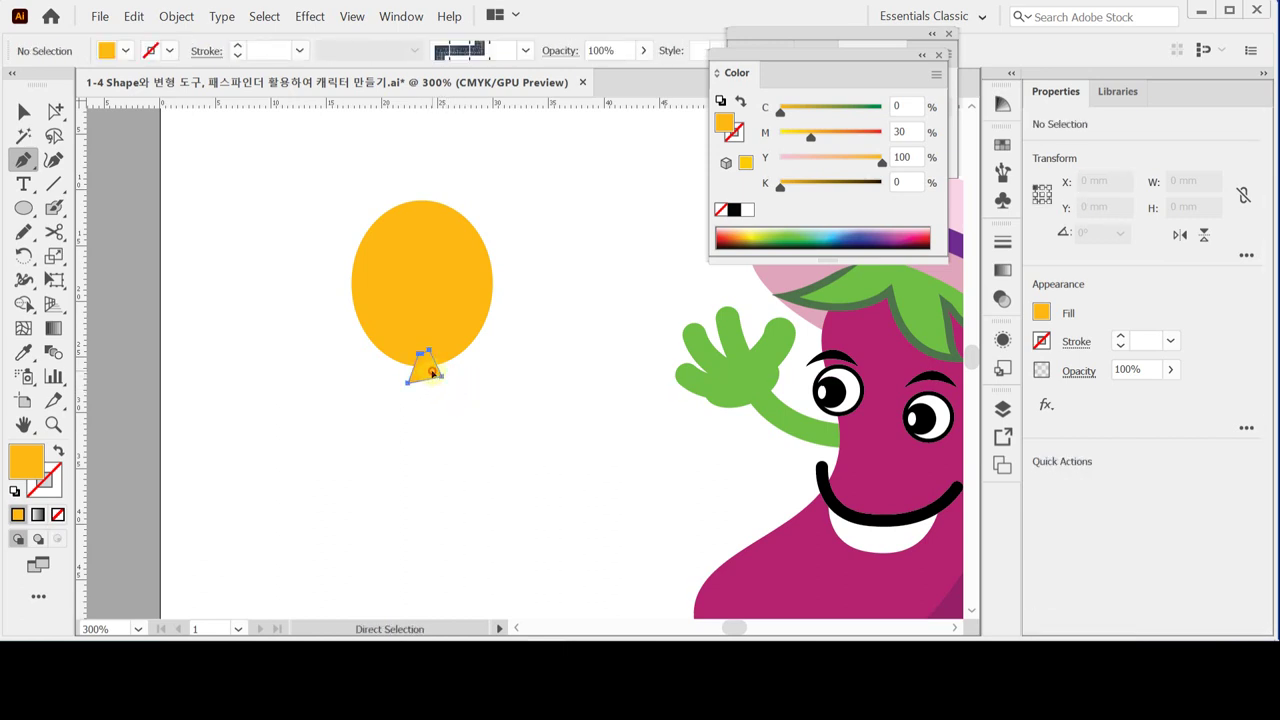
{"action": "left_click_drag", "start_coordinate": [435, 374], "coordinate": [463, 316]}
Select the balloon ellipse and its knot and unite them into one shape.
{"action": "left_click", "coordinate": [441, 378], "text": "ctrl"}
{"action": "left_click", "coordinate": [460, 366], "text": "ctrl"}
{"action": "left_click", "coordinate": [366, 394], "text": "ctrl"}
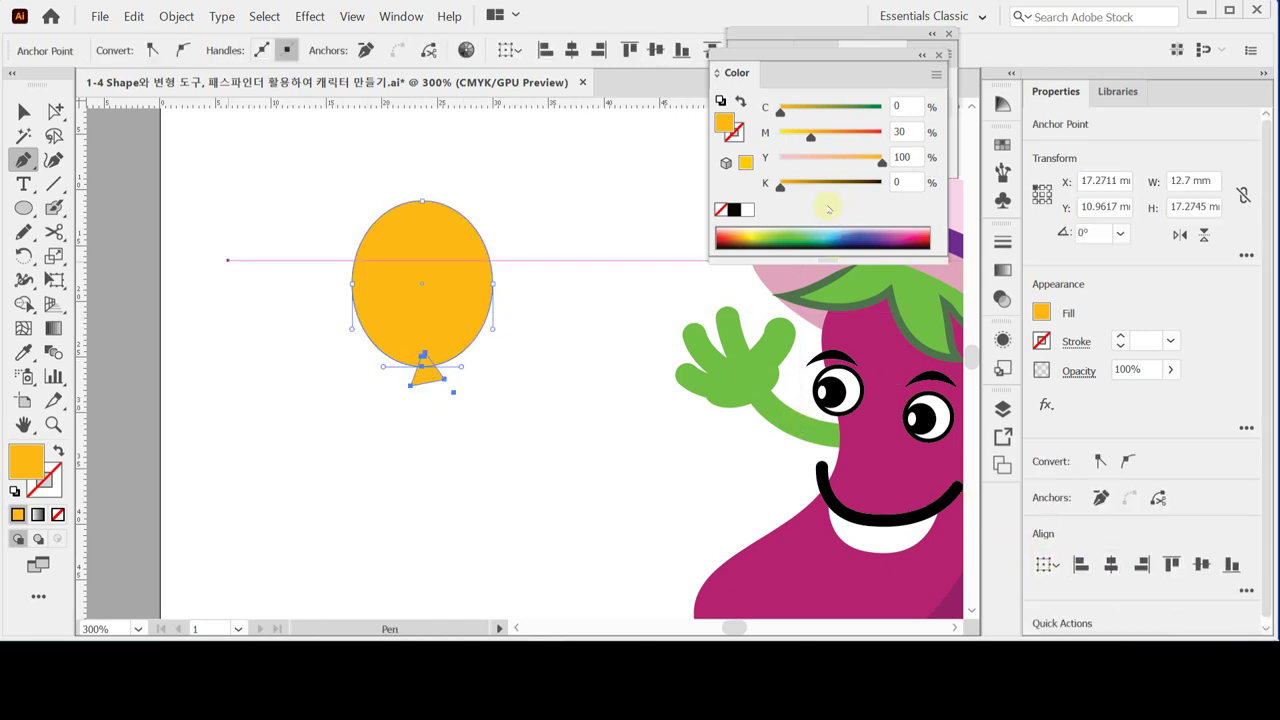
{"action": "left_click_drag", "start_coordinate": [733, 72], "coordinate": [735, 238]}
{"action": "left_click", "coordinate": [745, 107]}
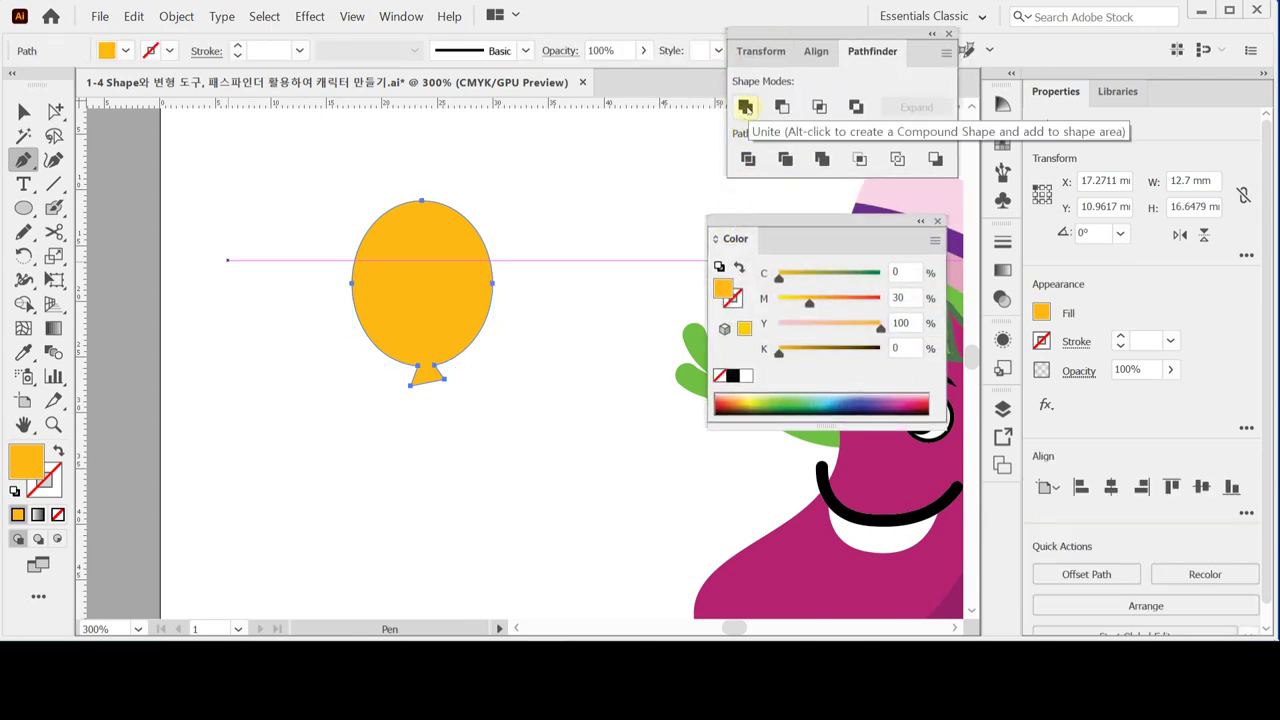
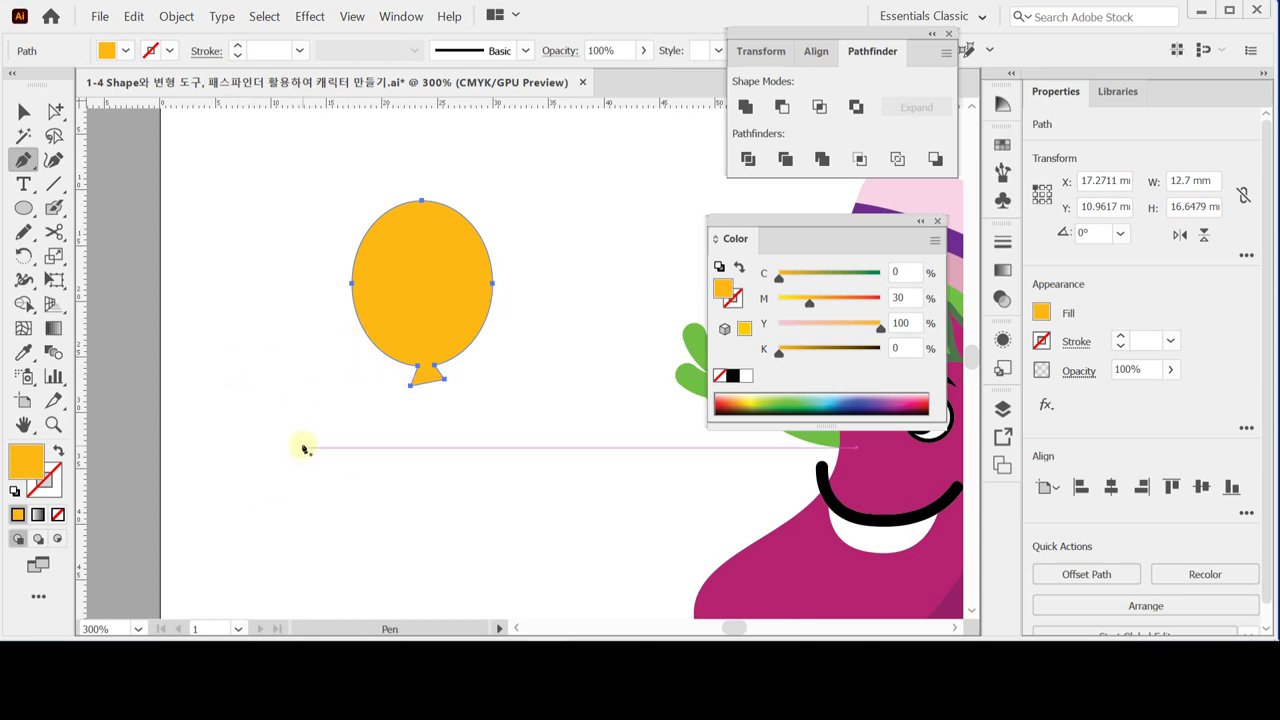
Deselect the balloon and set up the Blob Brush with a white fill and no stroke.
{"action": "left_click", "coordinate": [237, 300], "text": "ctrl"}
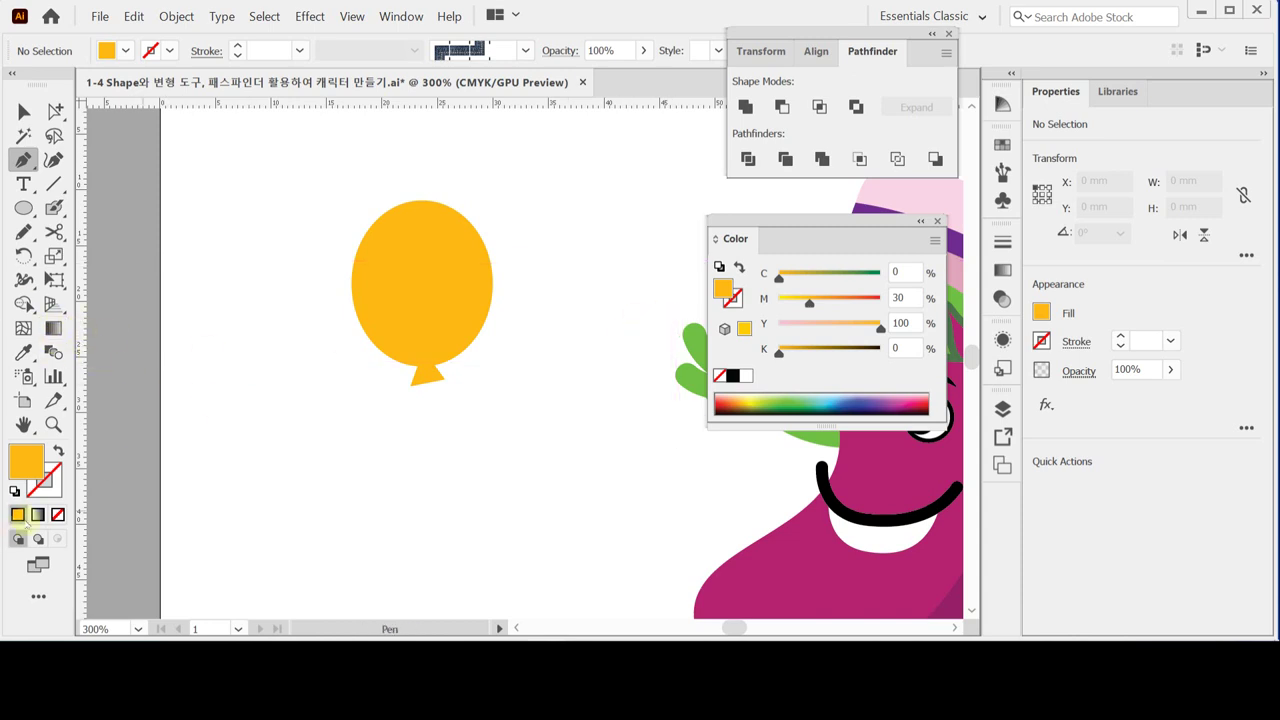
{"action": "left_click", "coordinate": [14, 491]}
{"action": "left_click", "coordinate": [50, 485]}
{"action": "left_click", "coordinate": [57, 514]}
{"action": "left_click", "coordinate": [30, 452]}
{"action": "left_click", "coordinate": [54, 208]}
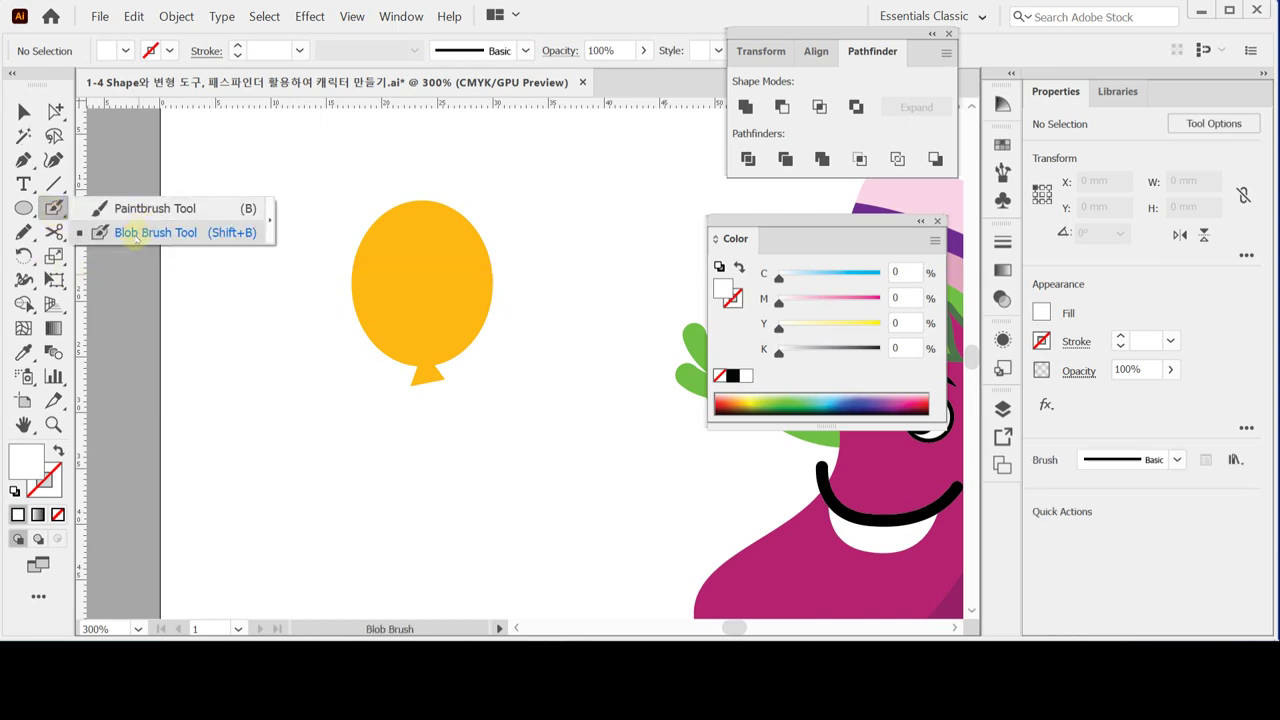
{"action": "left_click", "coordinate": [137, 233]}
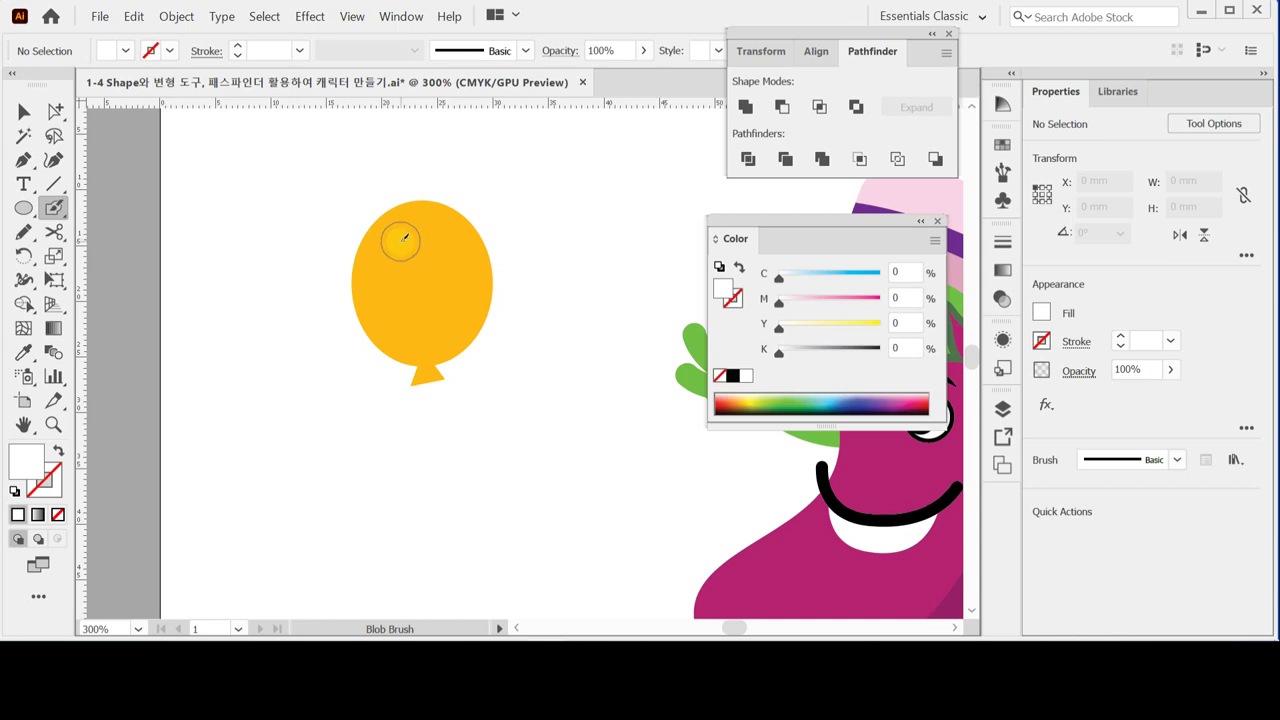
Try a white highlight stroke on the balloon, undo it, and set the Blob Brush size to 3 pt.
{"action": "mouse_move", "coordinate": [401, 236]}
{"action": "left_mouse_down"}
{"action": "mouse_move", "coordinate": [394, 294]}
{"action": "mouse_move", "coordinate": [412, 324]}
{"action": "left_mouse_up"}
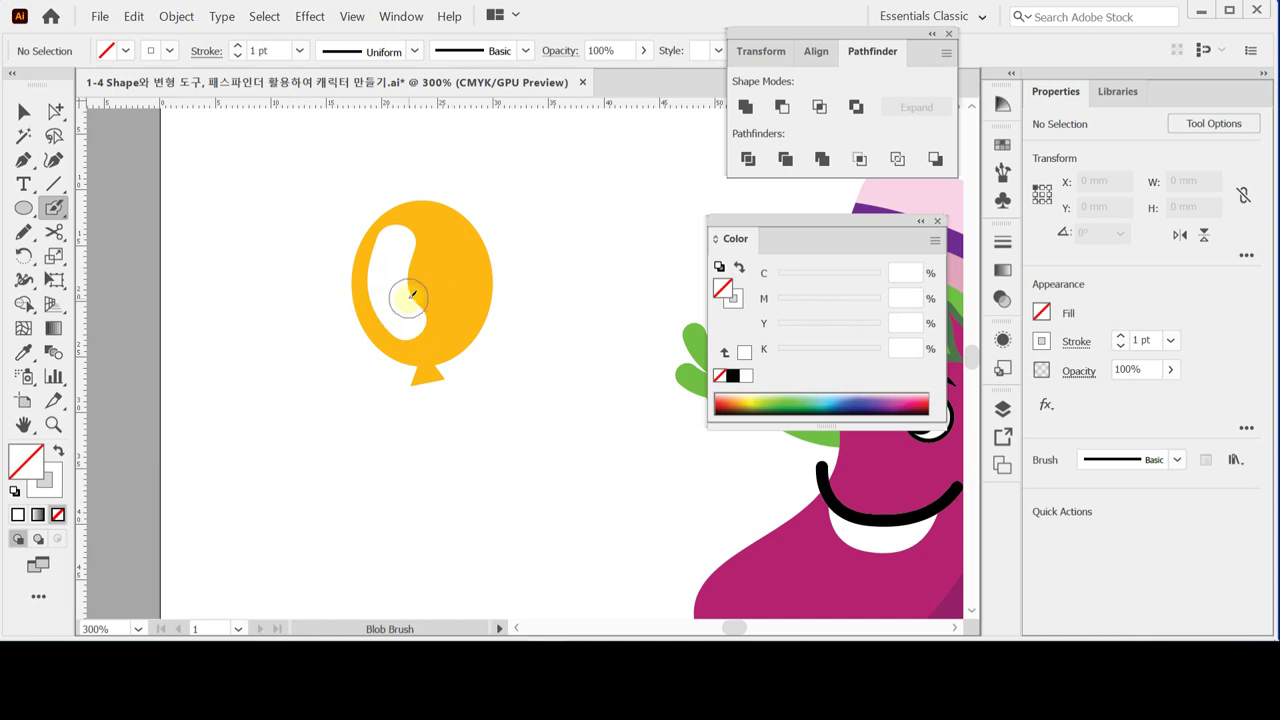
{"action": "key", "text": "ctrl+z"}
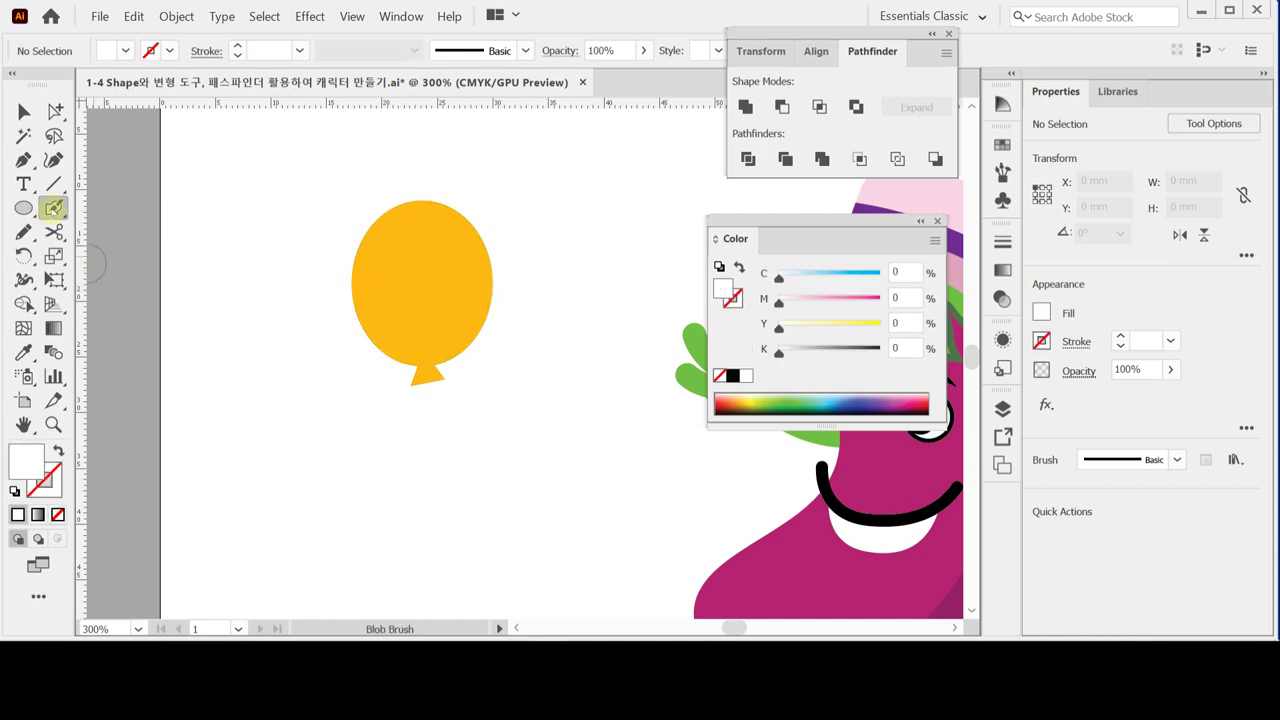
{"action": "double_click", "coordinate": [53, 207]}
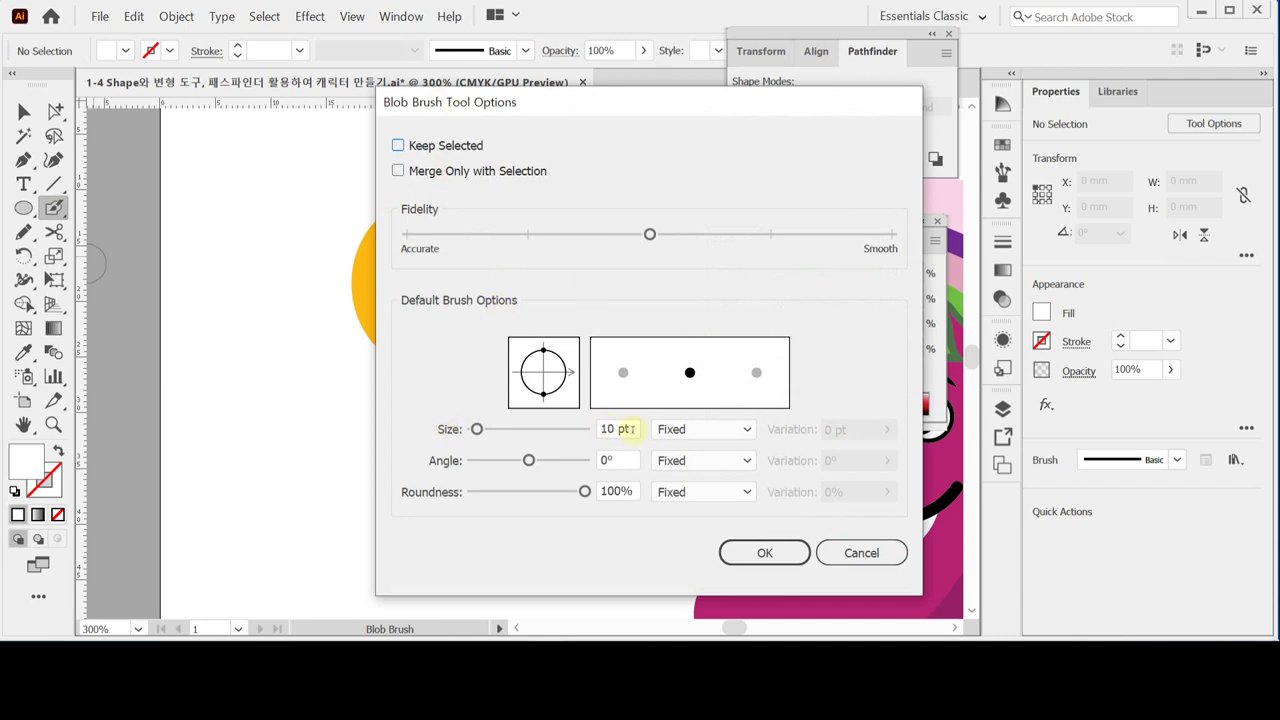
{"action": "left_click_drag", "start_coordinate": [632, 429], "coordinate": [557, 434]}
{"action": "type", "text": "3"}
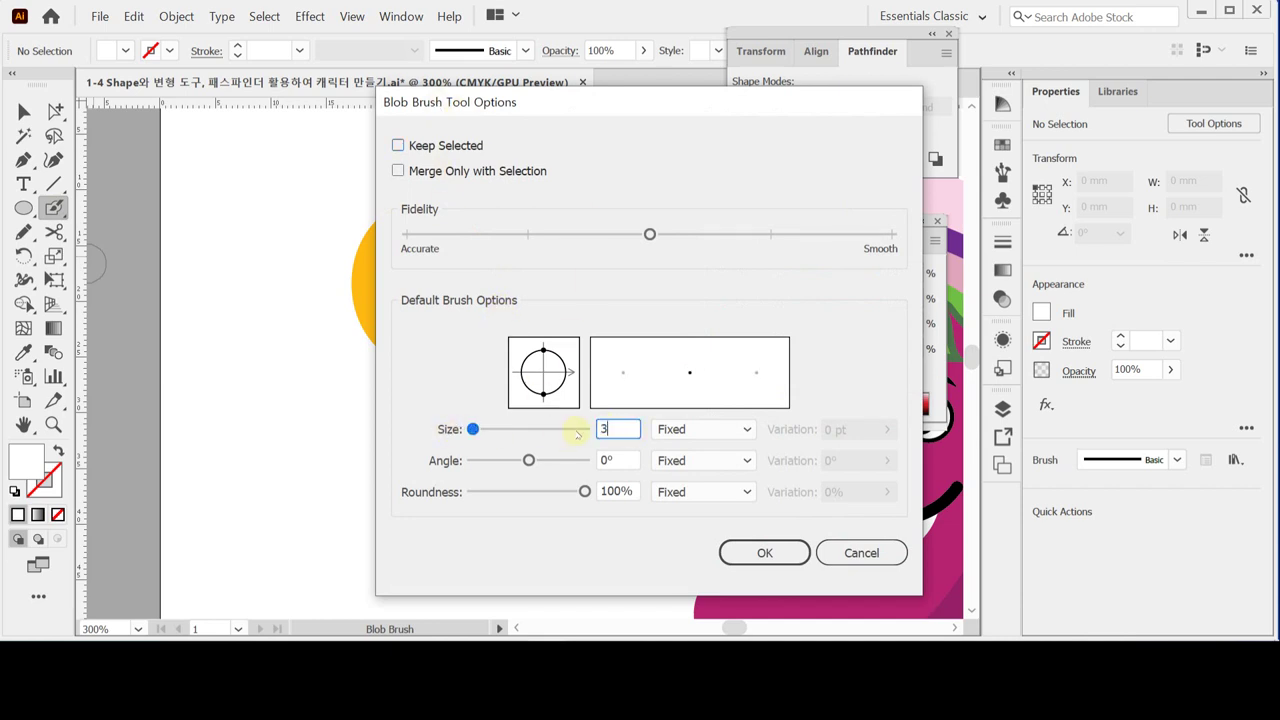
{"action": "key", "text": "Return"}
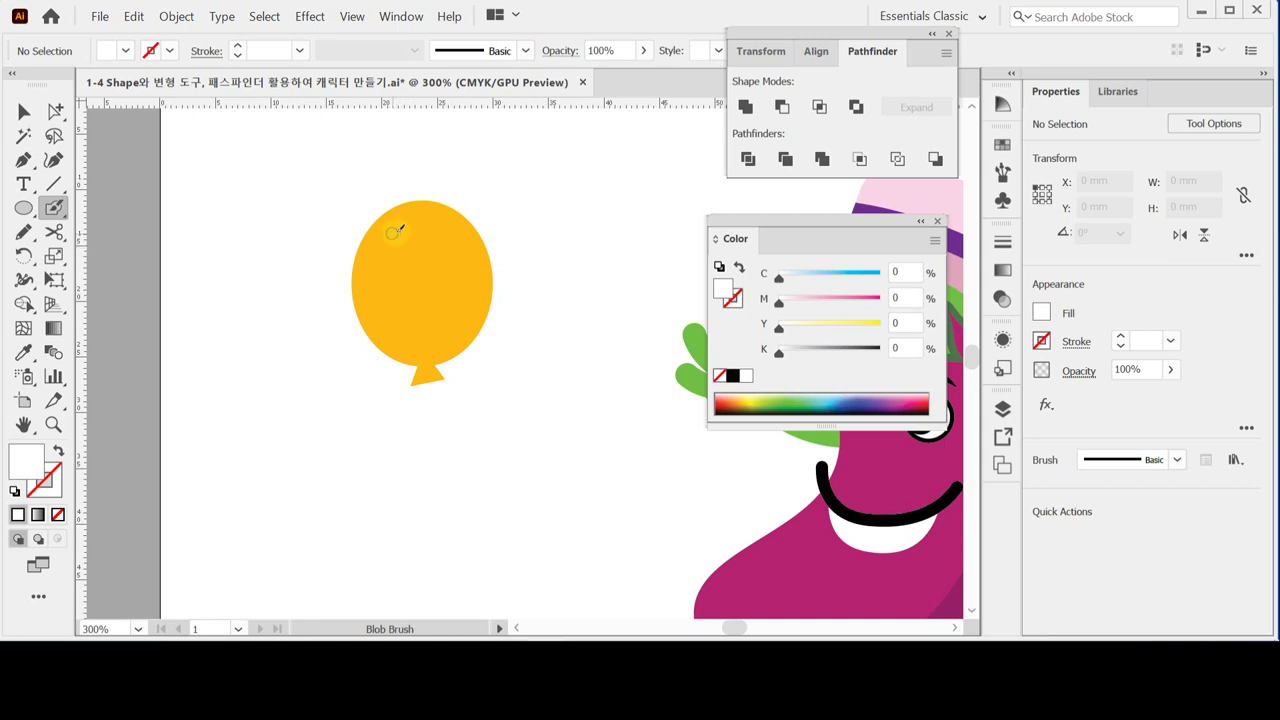
Paint a long curved white highlight and a shorter one below it along the balloon's left edge.
{"action": "mouse_move", "coordinate": [398, 228]}
{"action": "left_mouse_down"}
{"action": "mouse_move", "coordinate": [366, 258]}
{"action": "mouse_move", "coordinate": [371, 284]}
{"action": "left_mouse_up"}
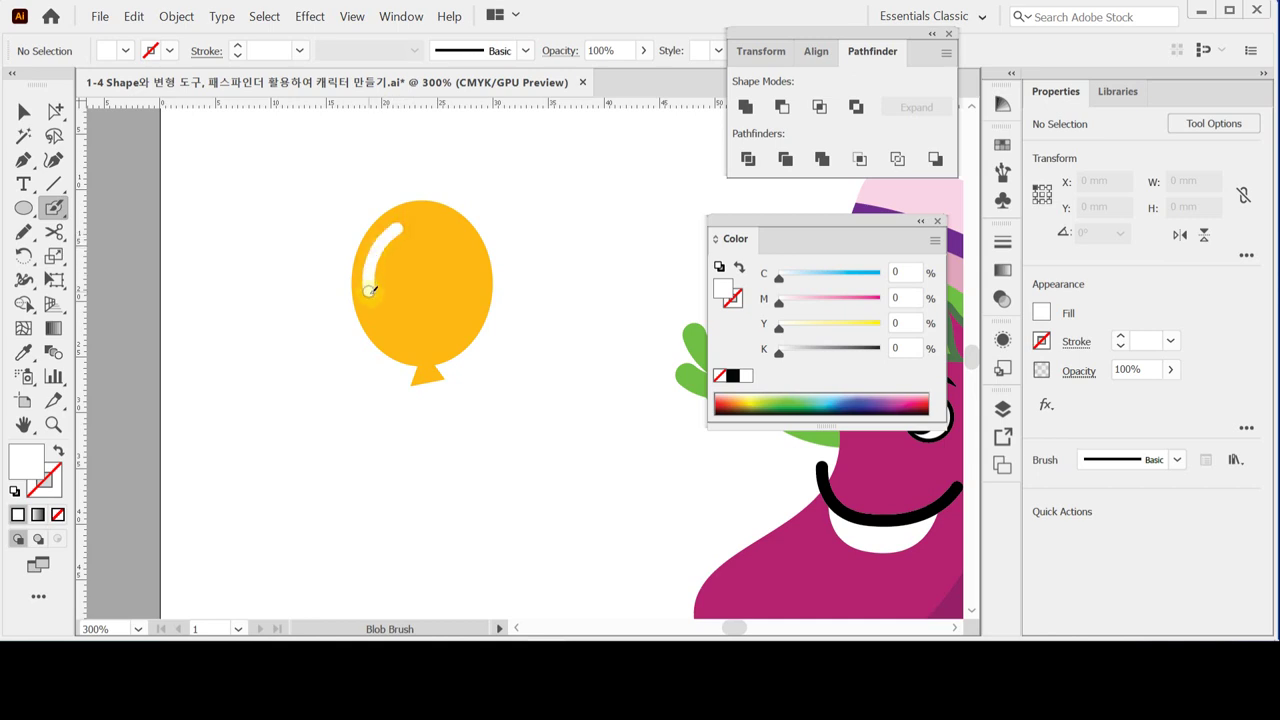
{"action": "key", "text": "shift+x"}
{"action": "left_click_drag", "start_coordinate": [376, 311], "coordinate": [394, 332]}
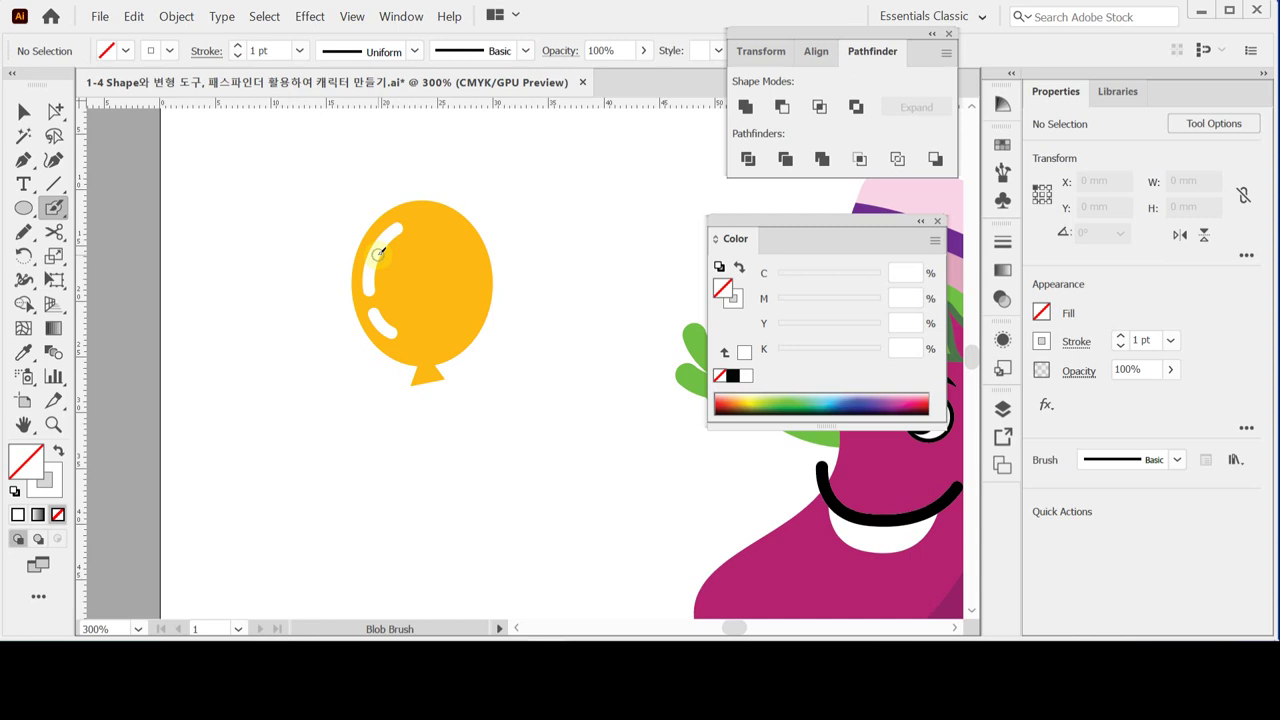
{"action": "left_click", "coordinate": [24, 111]}
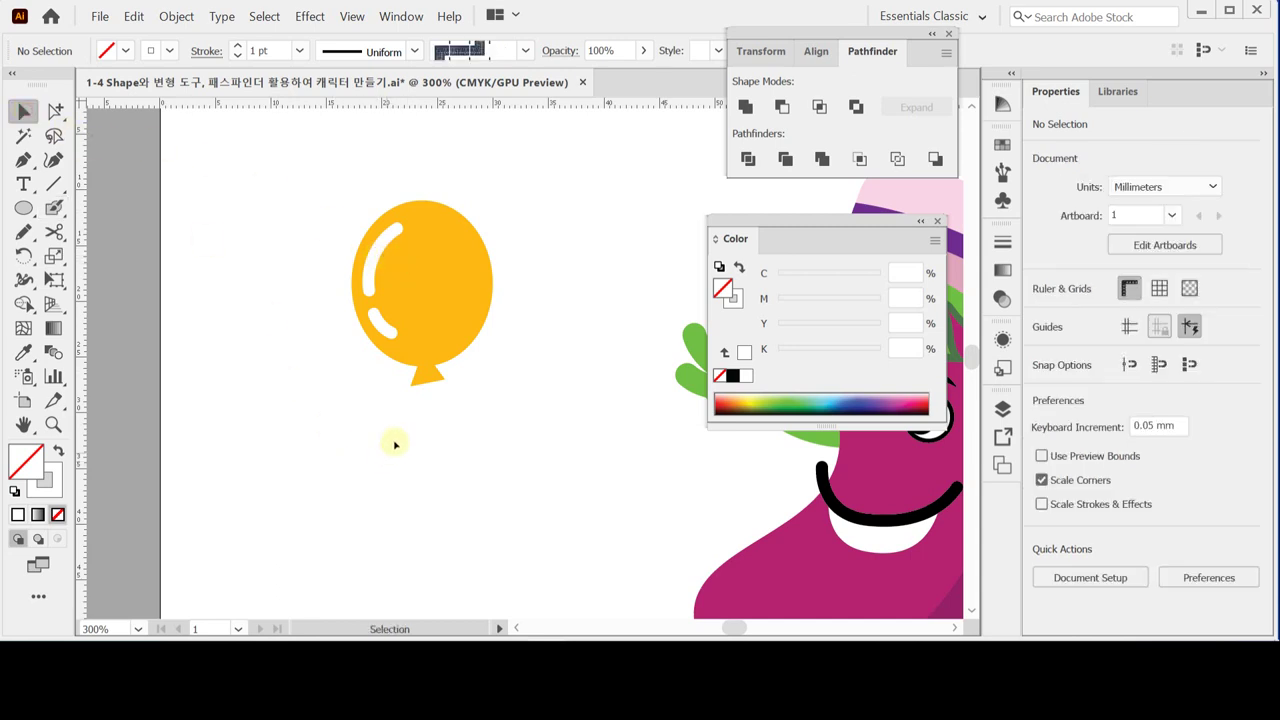
Set up the Pencil tool for the balloon string with no fill and a 2 pt light pink stroke of M 20.
{"action": "scroll", "coordinate": [391, 448], "scroll_direction": "right", "scroll_amount": 2}
{"action": "scroll", "coordinate": [391, 448], "scroll_direction": "down", "scroll_amount": 1}
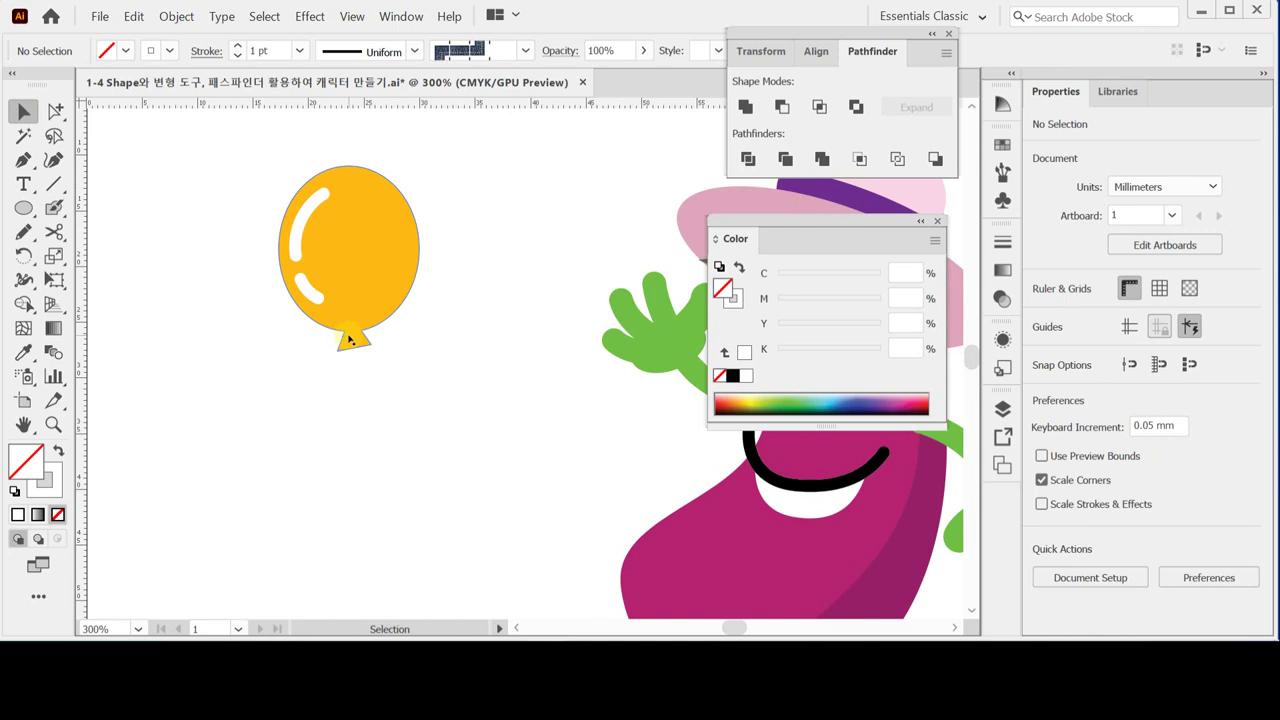
{"action": "left_click", "coordinate": [204, 332]}
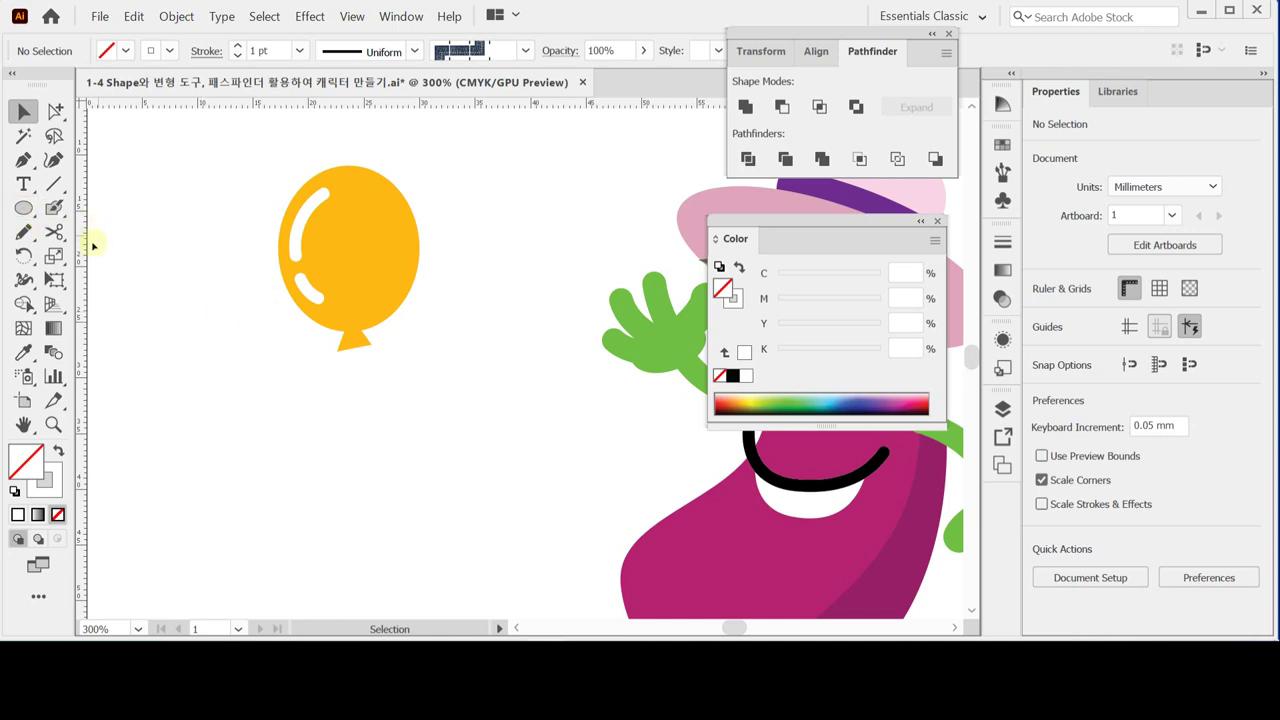
{"action": "left_click", "coordinate": [22, 231]}
{"action": "left_click", "coordinate": [90, 257]}
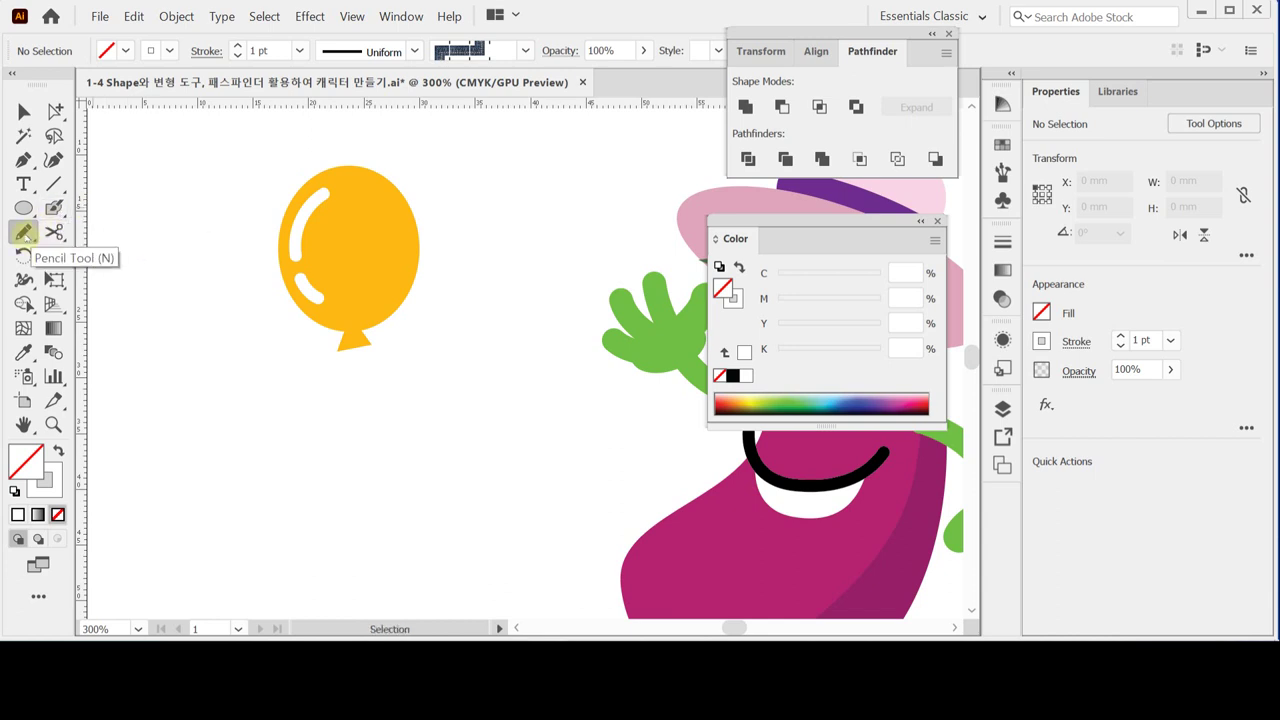
{"action": "left_click", "coordinate": [24, 232]}
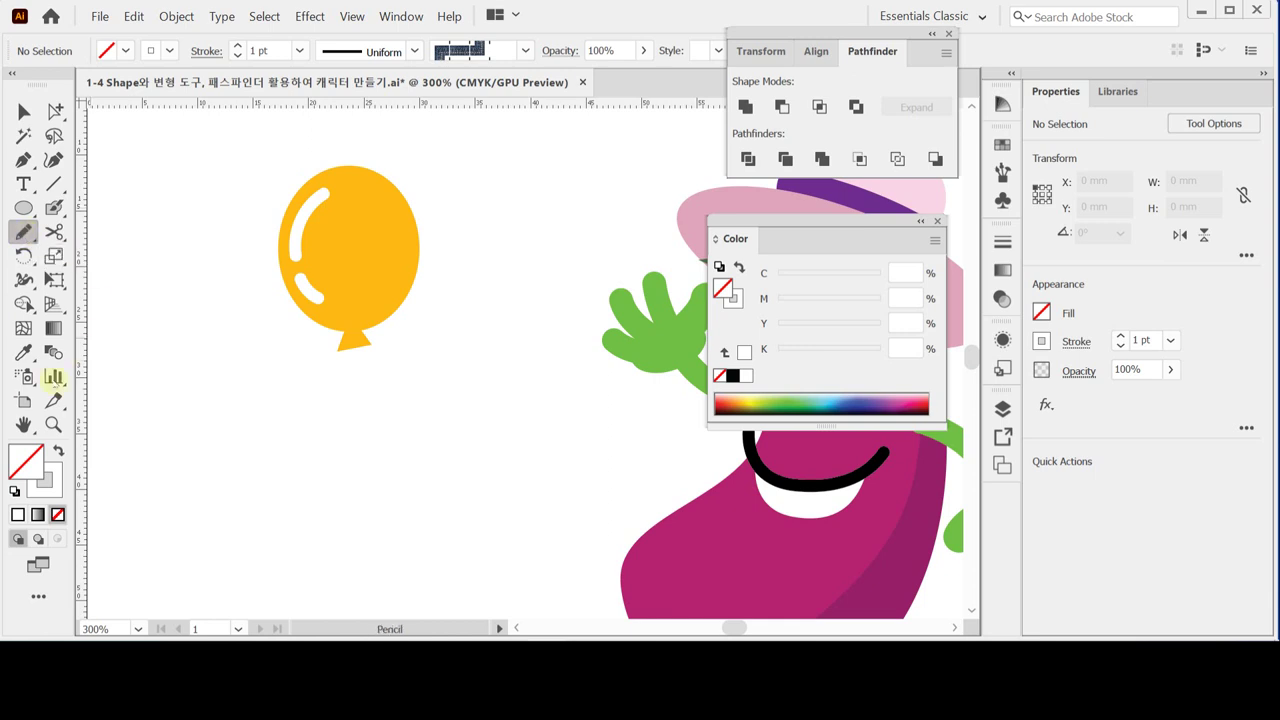
{"action": "left_click", "coordinate": [46, 482]}
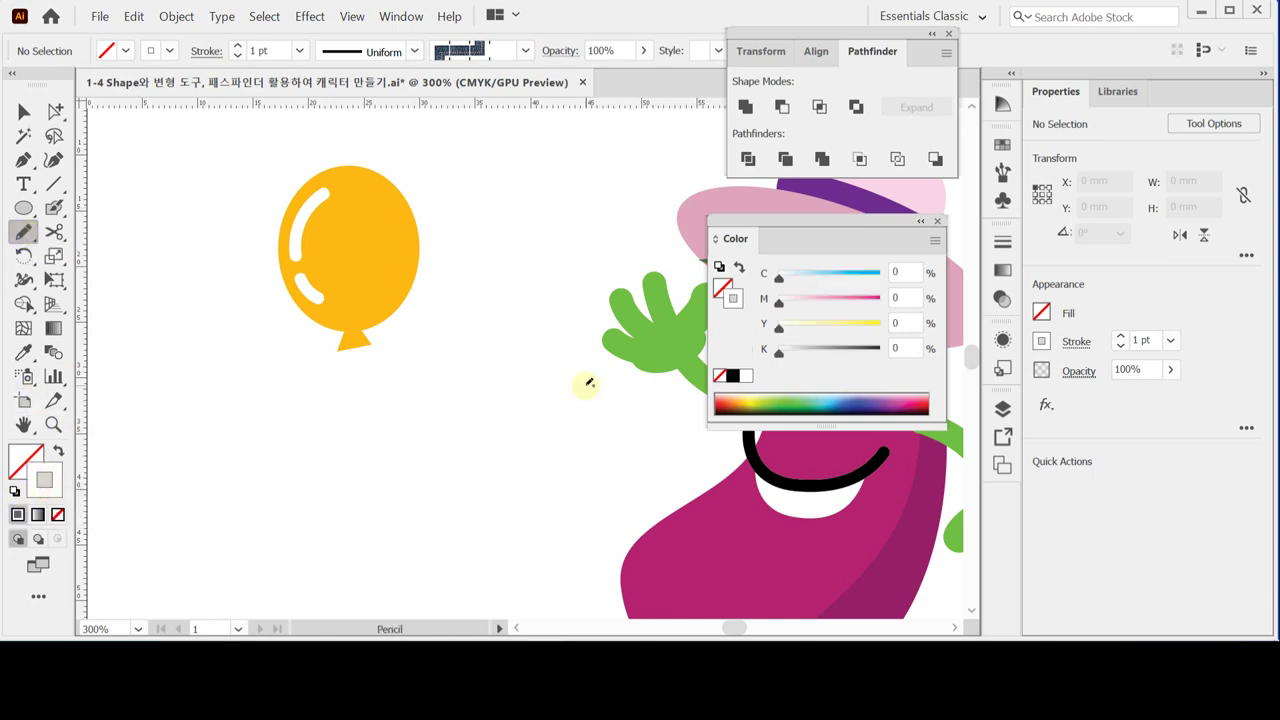
{"action": "left_click", "coordinate": [903, 298]}
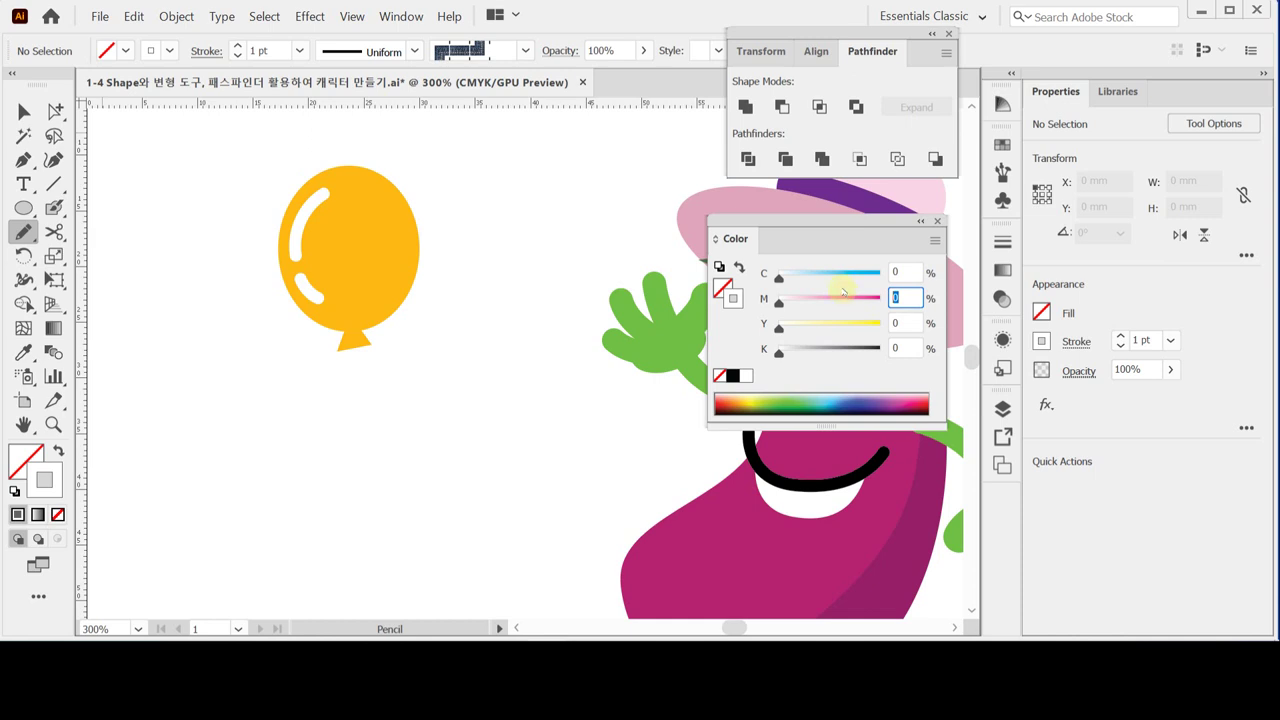
{"action": "key", "text": "Return"}
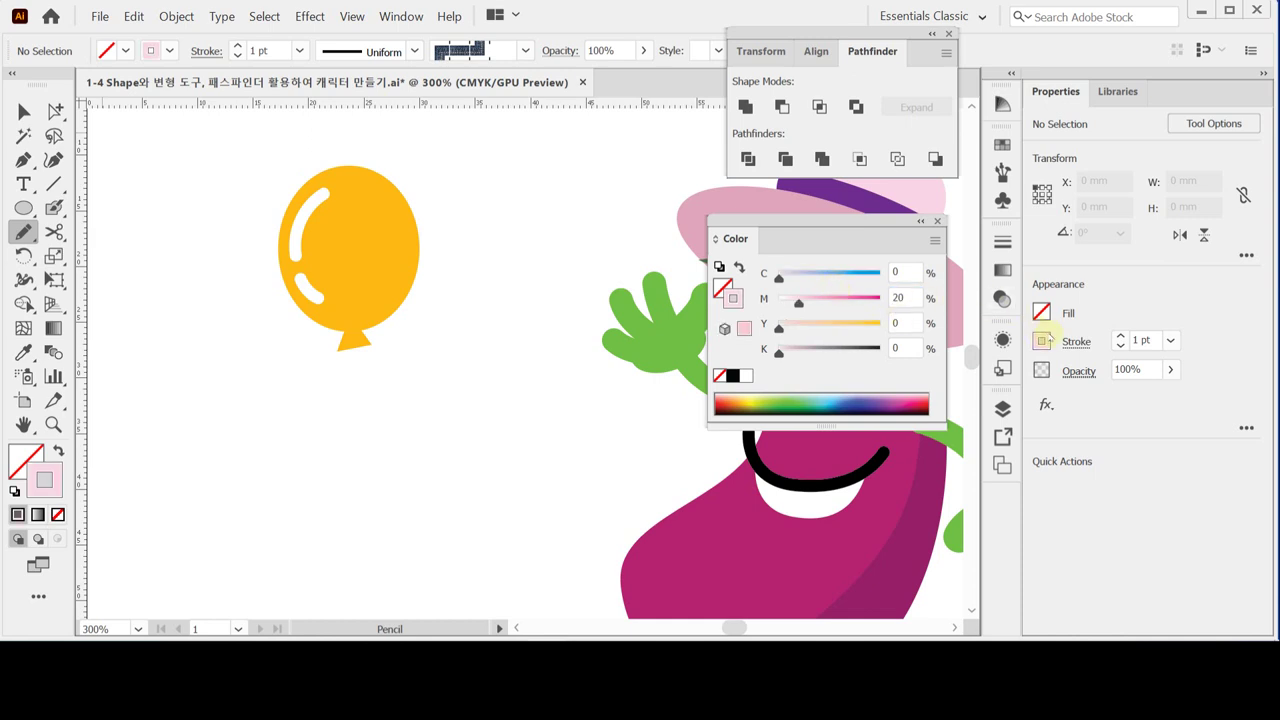
{"action": "left_click", "coordinate": [1120, 335]}
{"action": "left_click", "coordinate": [427, 357], "text": "ctrl+alt"}
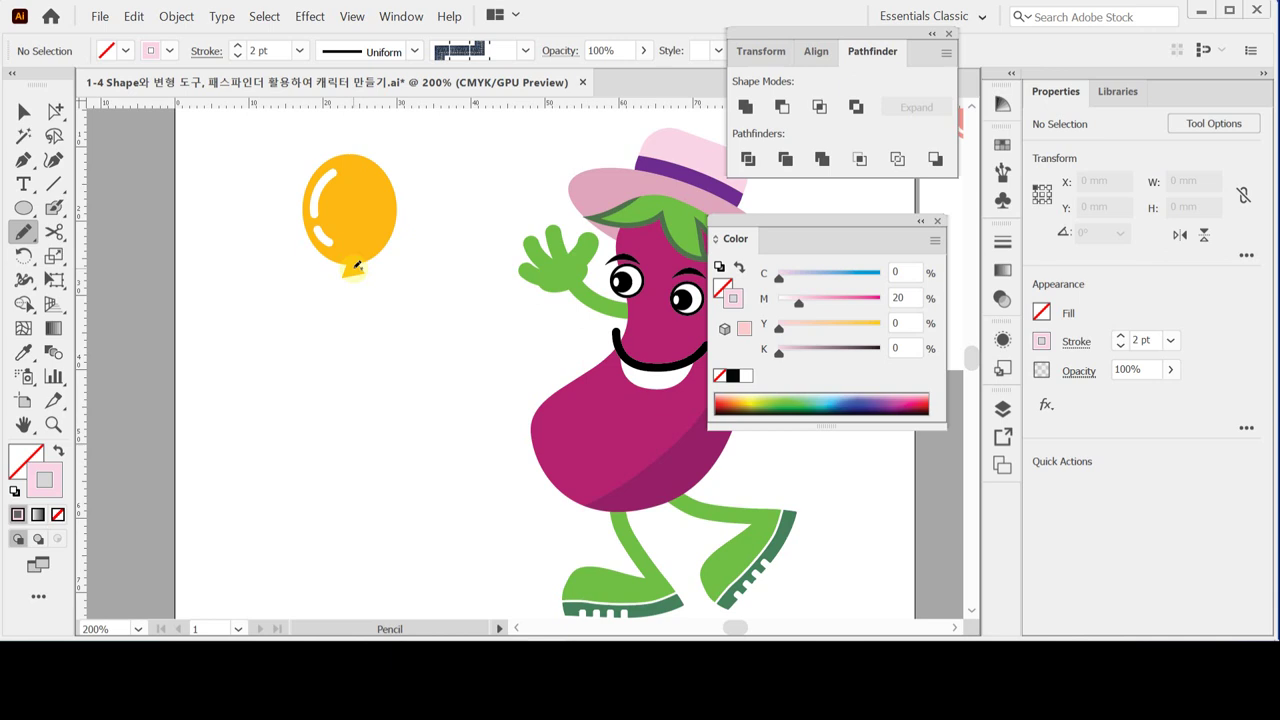
Draw a wavy balloon string about 20 mm tall hanging from the yellow balloon's knot and send it to the back.
{"action": "mouse_move", "coordinate": [357, 263]}
{"action": "left_mouse_down"}
{"action": "mouse_move", "coordinate": [397, 356]}
{"action": "mouse_move", "coordinate": [384, 392]}
{"action": "mouse_move", "coordinate": [350, 414]}
{"action": "left_mouse_up"}
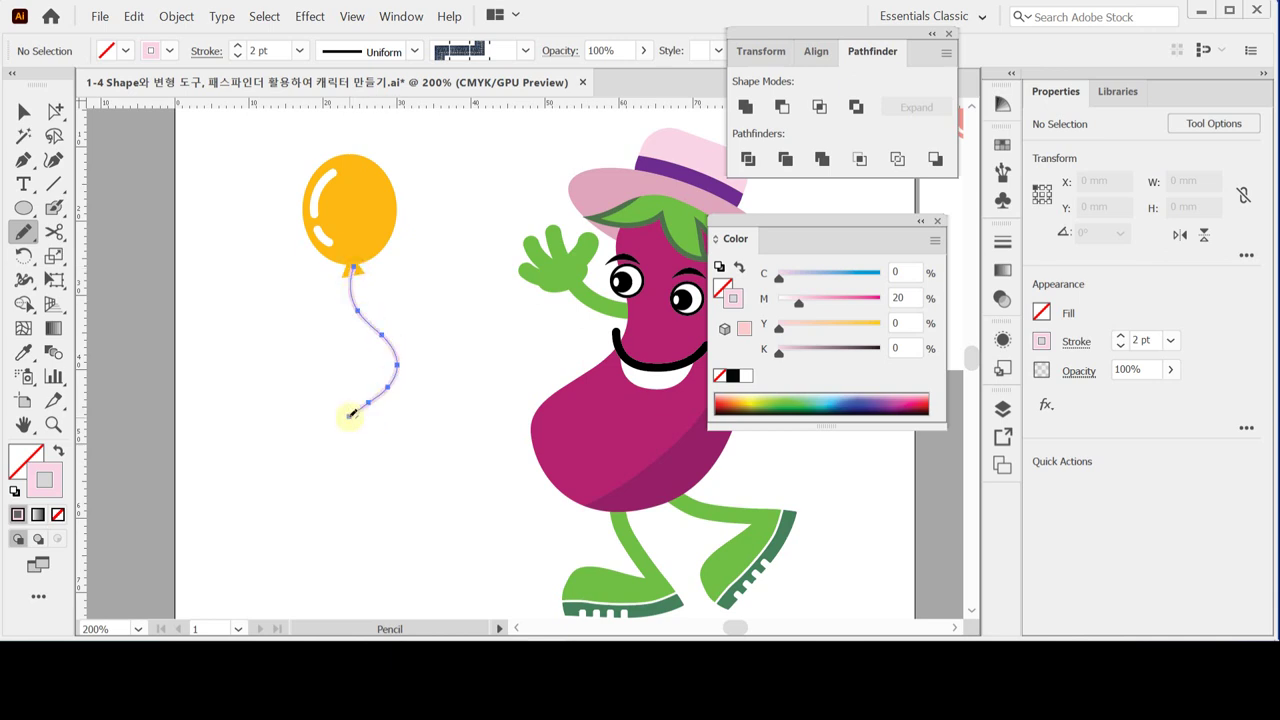
{"action": "left_click", "coordinate": [22, 112]}
{"action": "right_click", "coordinate": [396, 369]}
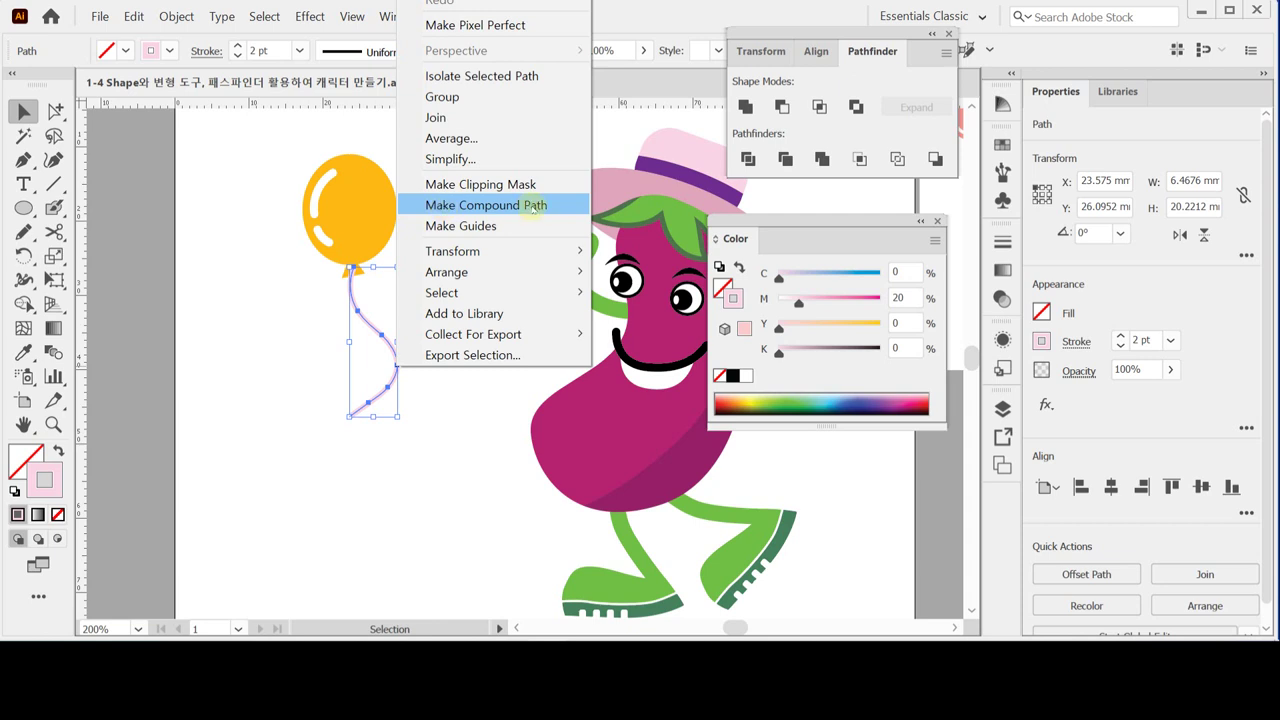
{"action": "mouse_move", "coordinate": [520, 272]}
{"action": "left_click", "coordinate": [626, 334]}
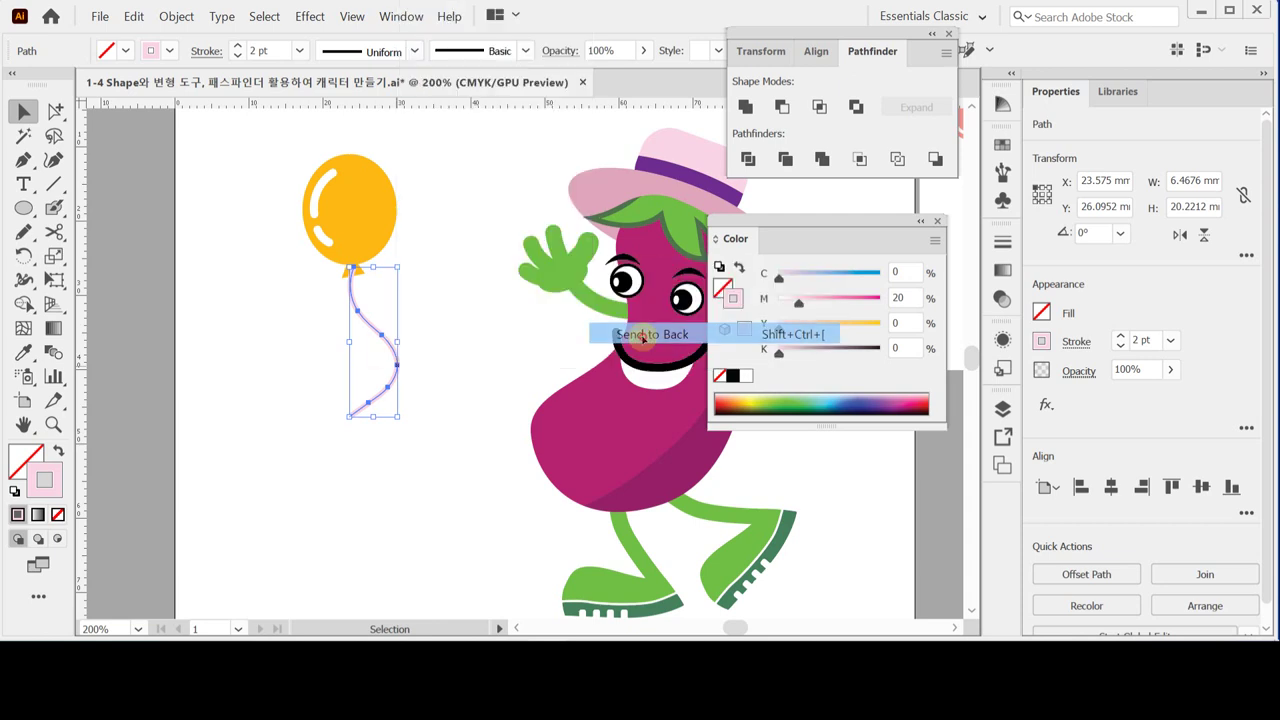
{"action": "left_click", "coordinate": [438, 301]}
Convert the balloon string's stroke to an outlined filled shape with Outline Stroke, and deselect it.
{"action": "left_click_drag", "start_coordinate": [290, 328], "coordinate": [366, 363]}
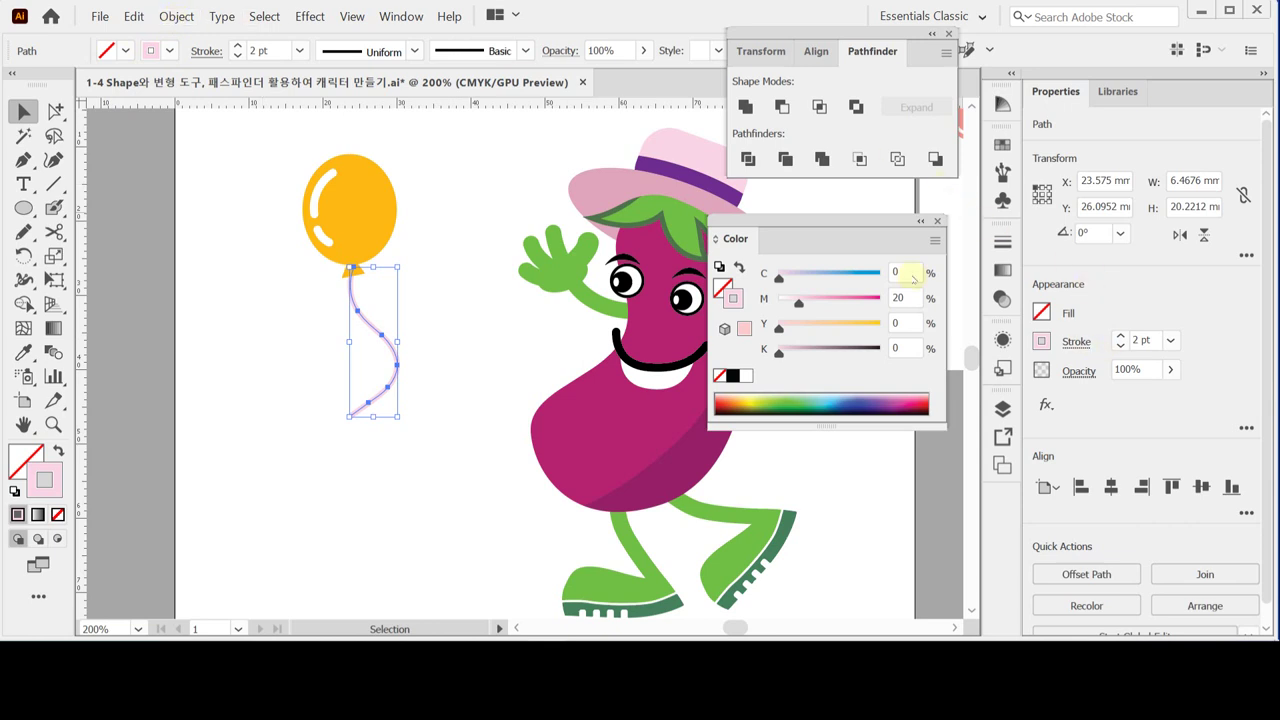
{"action": "left_click", "coordinate": [176, 16]}
{"action": "mouse_move", "coordinate": [247, 347]}
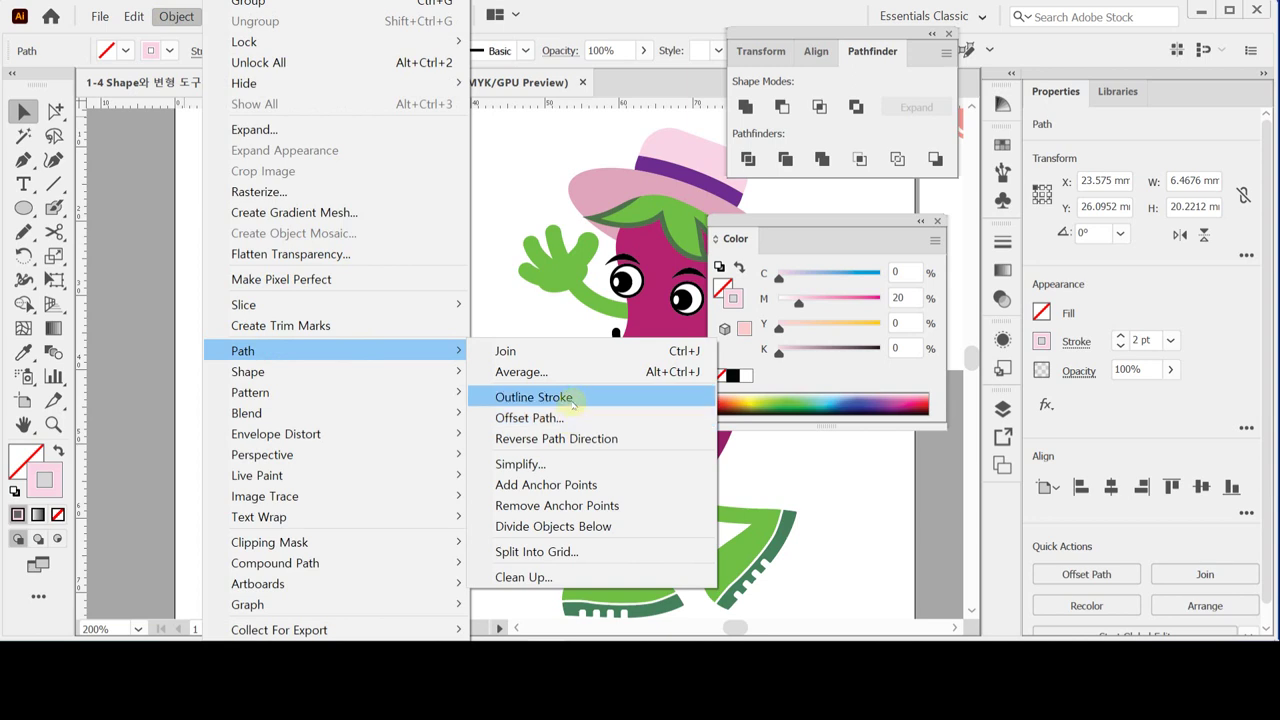
{"action": "left_click", "coordinate": [573, 399]}
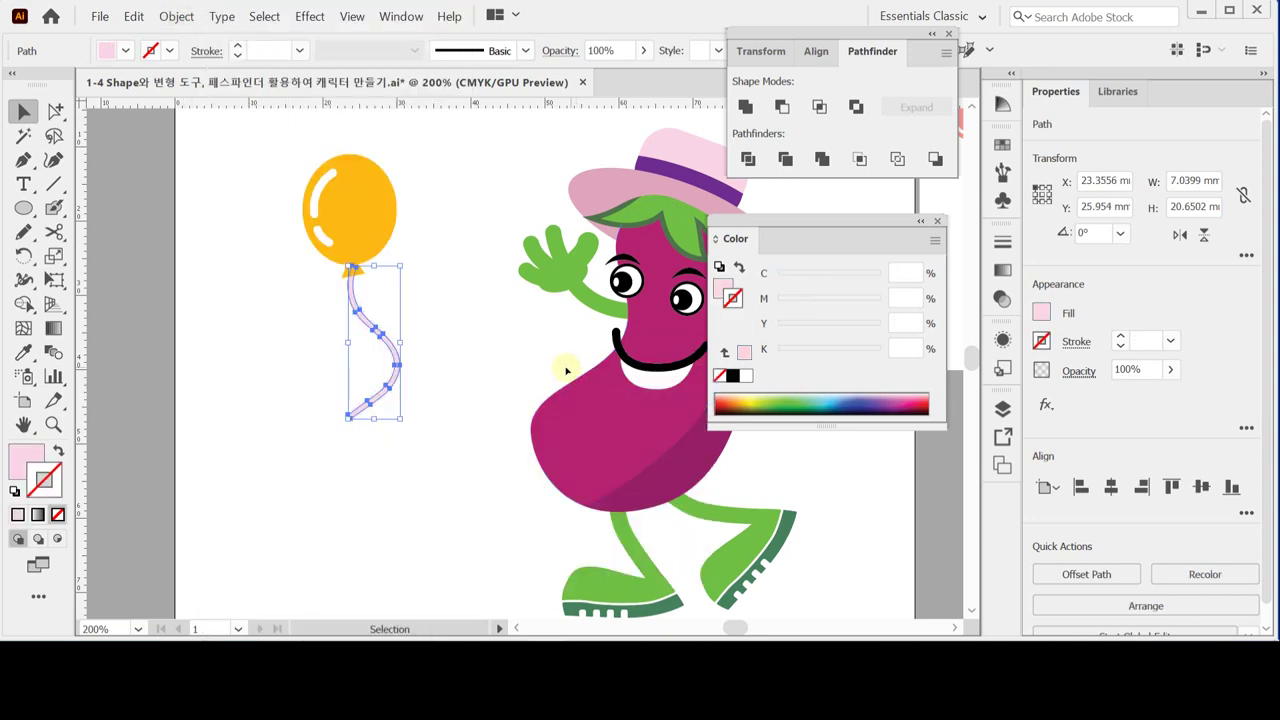
{"action": "left_click", "coordinate": [277, 285]}
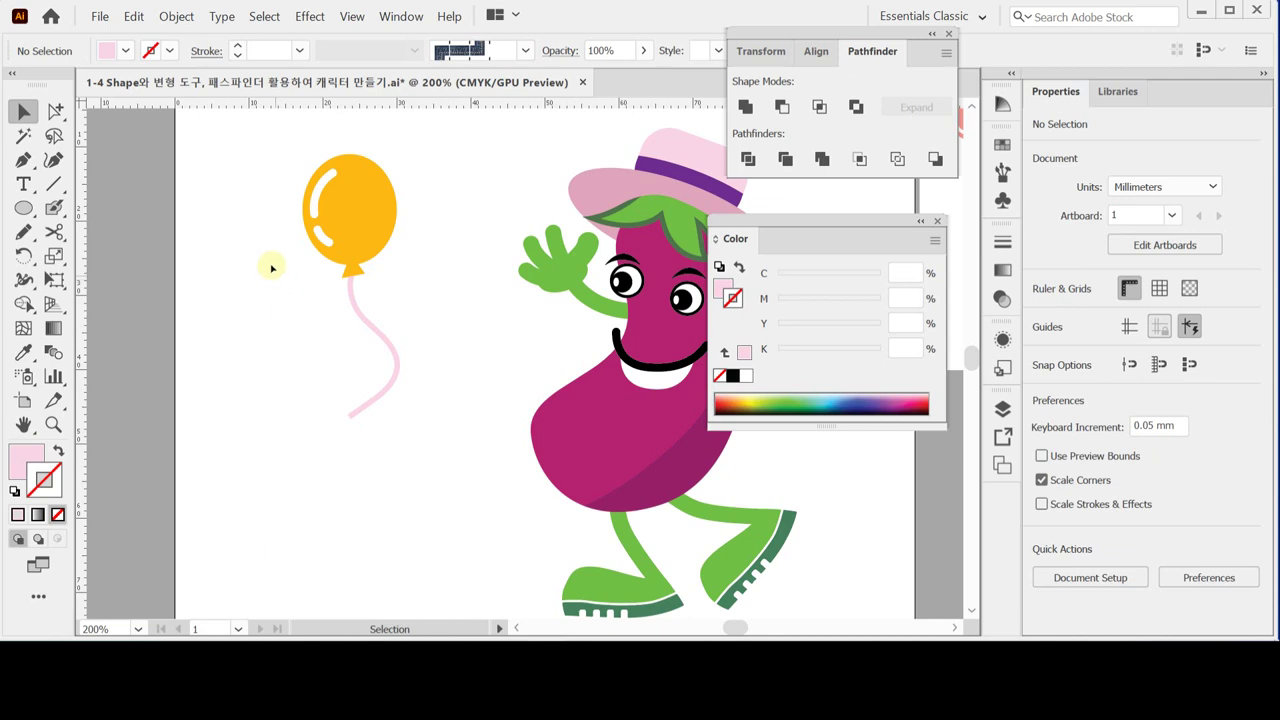
Select the whole yellow balloon with its highlights and string and make a copy scaled uniformly to 75%.
{"action": "left_click_drag", "start_coordinate": [284, 171], "coordinate": [388, 336]}
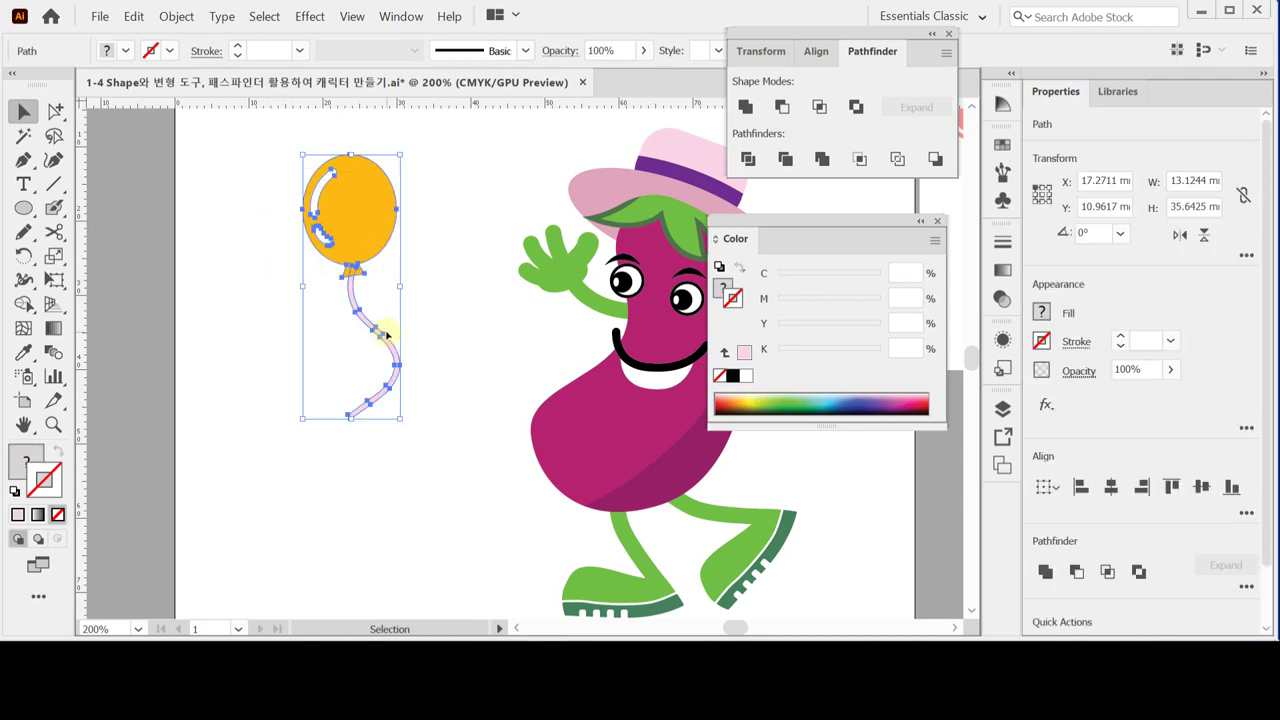
{"action": "left_click", "coordinate": [54, 256]}
{"action": "double_click", "coordinate": [54, 256]}
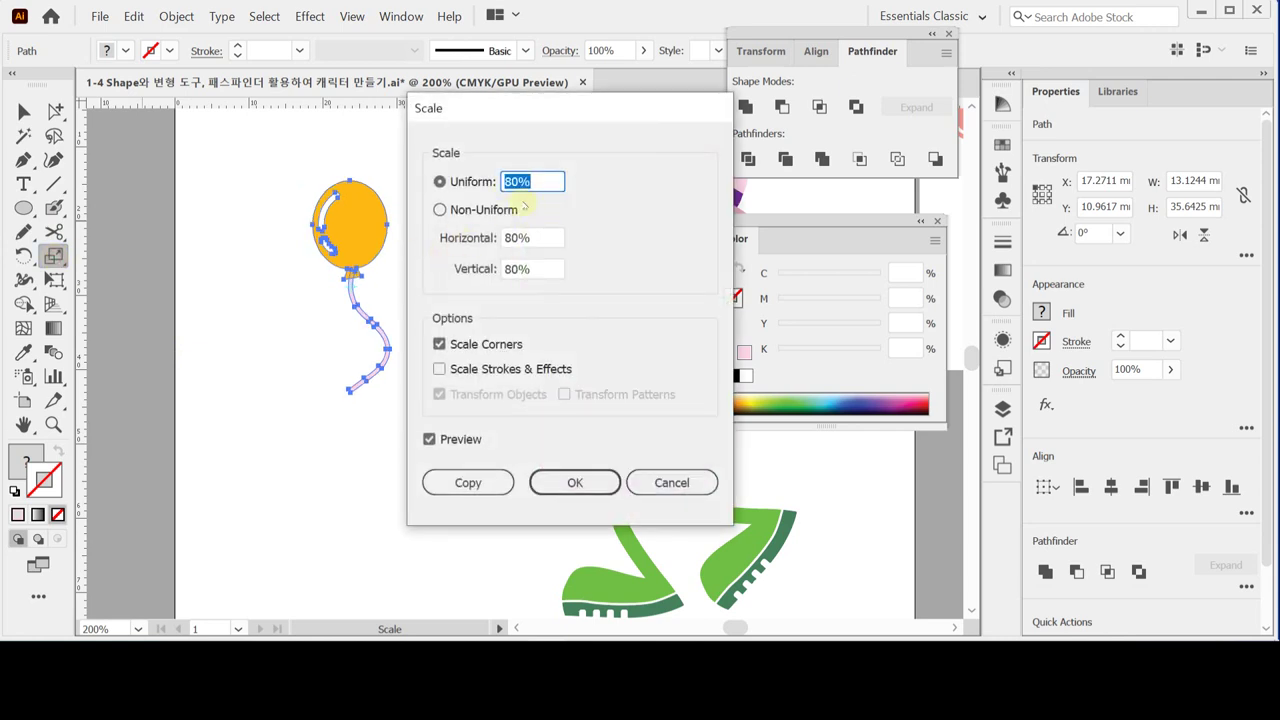
{"action": "type", "text": "75"}
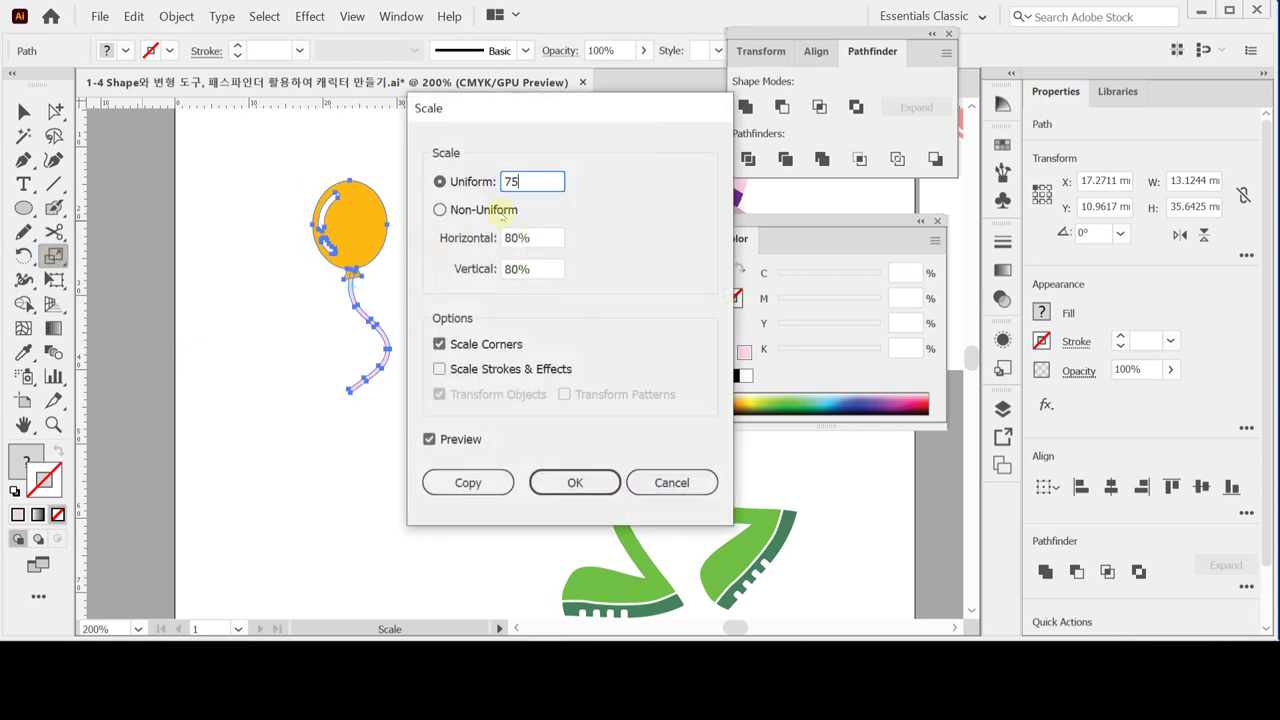
{"action": "left_click", "coordinate": [468, 483]}
{"action": "left_click", "coordinate": [470, 483]}
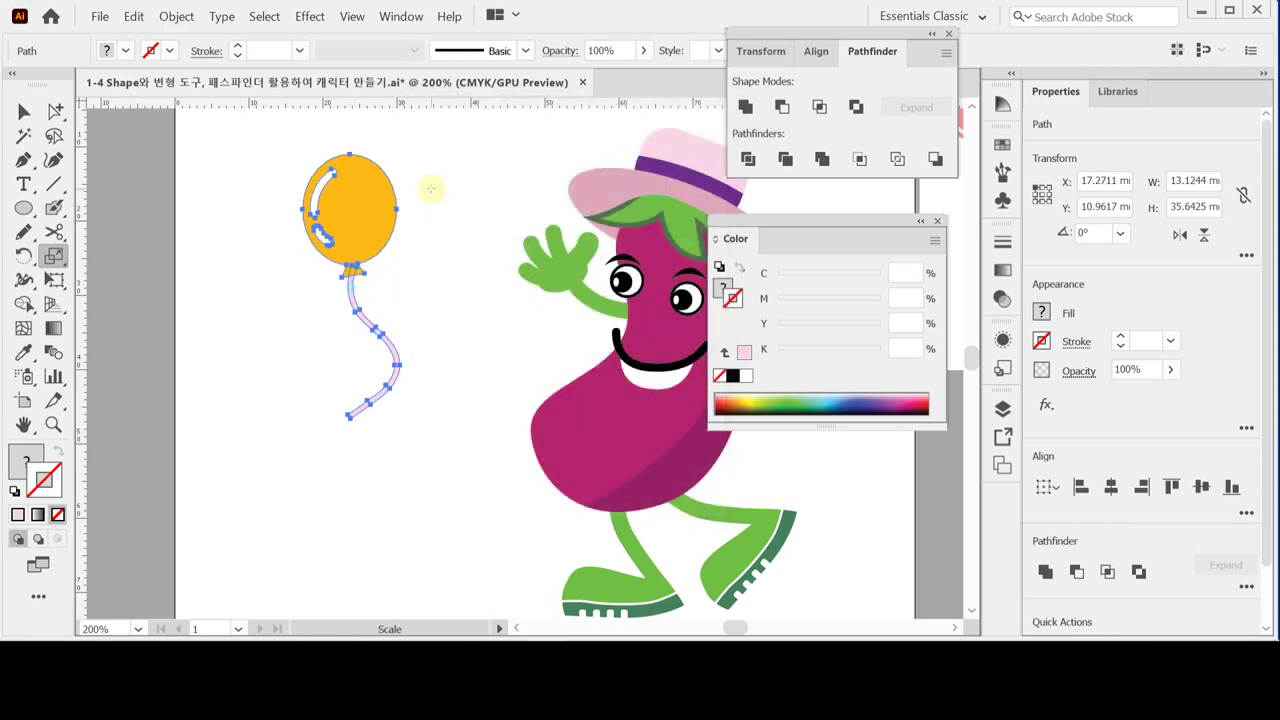
Rotate the smaller balloon copy by 45° and move it to the left of the original balloon.
{"action": "double_click", "coordinate": [24, 255]}
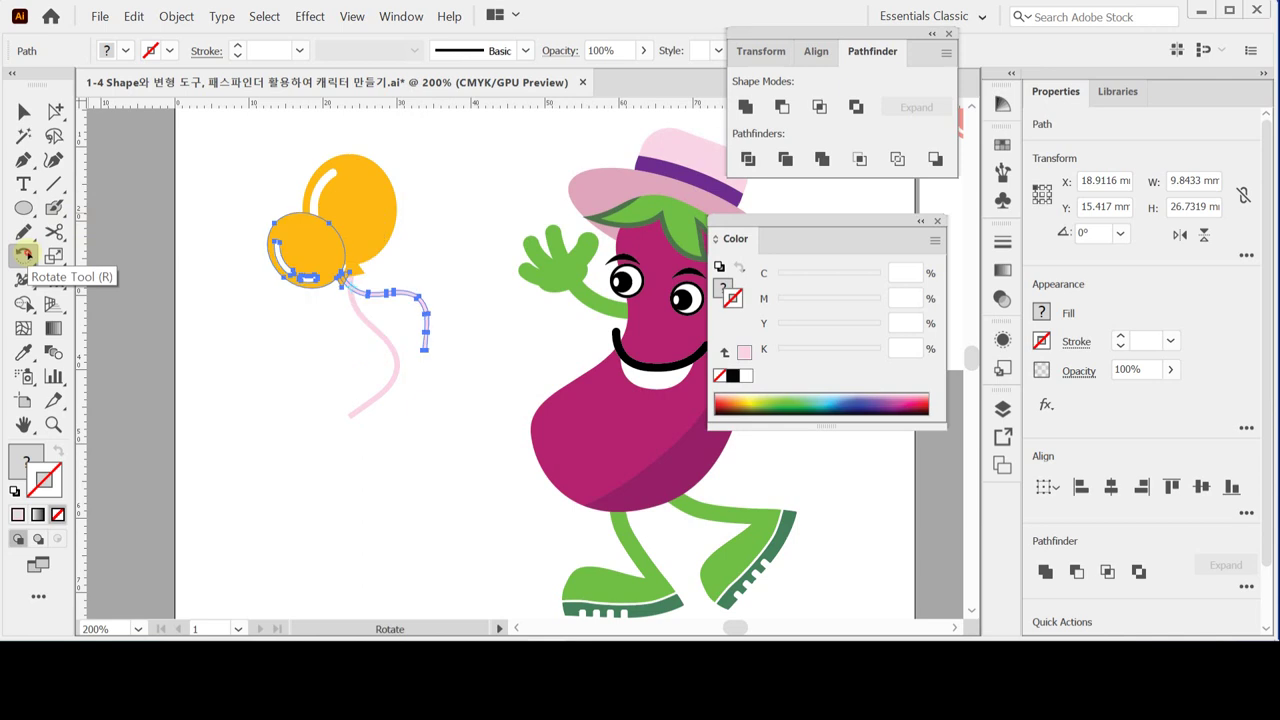
{"action": "type", "text": "40"}
{"action": "left_click", "coordinate": [683, 247]}
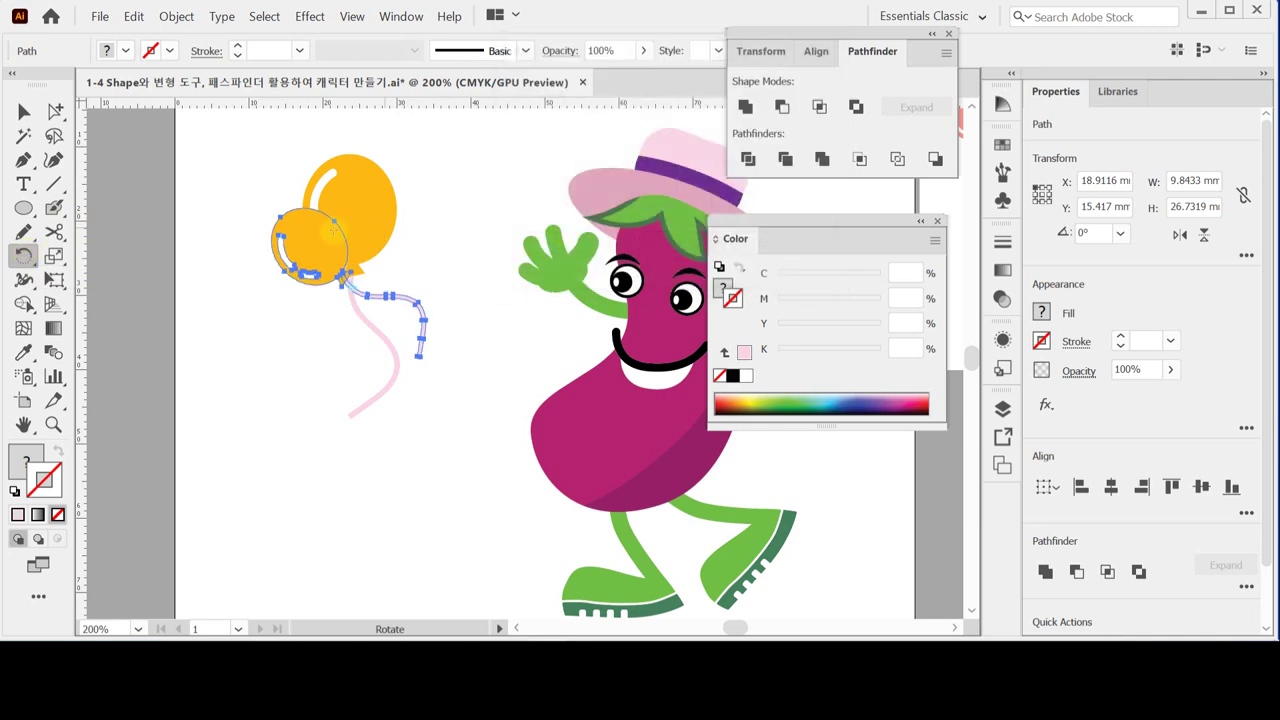
{"action": "key", "text": "v"}
{"action": "left_click_drag", "start_coordinate": [315, 259], "coordinate": [221, 242]}
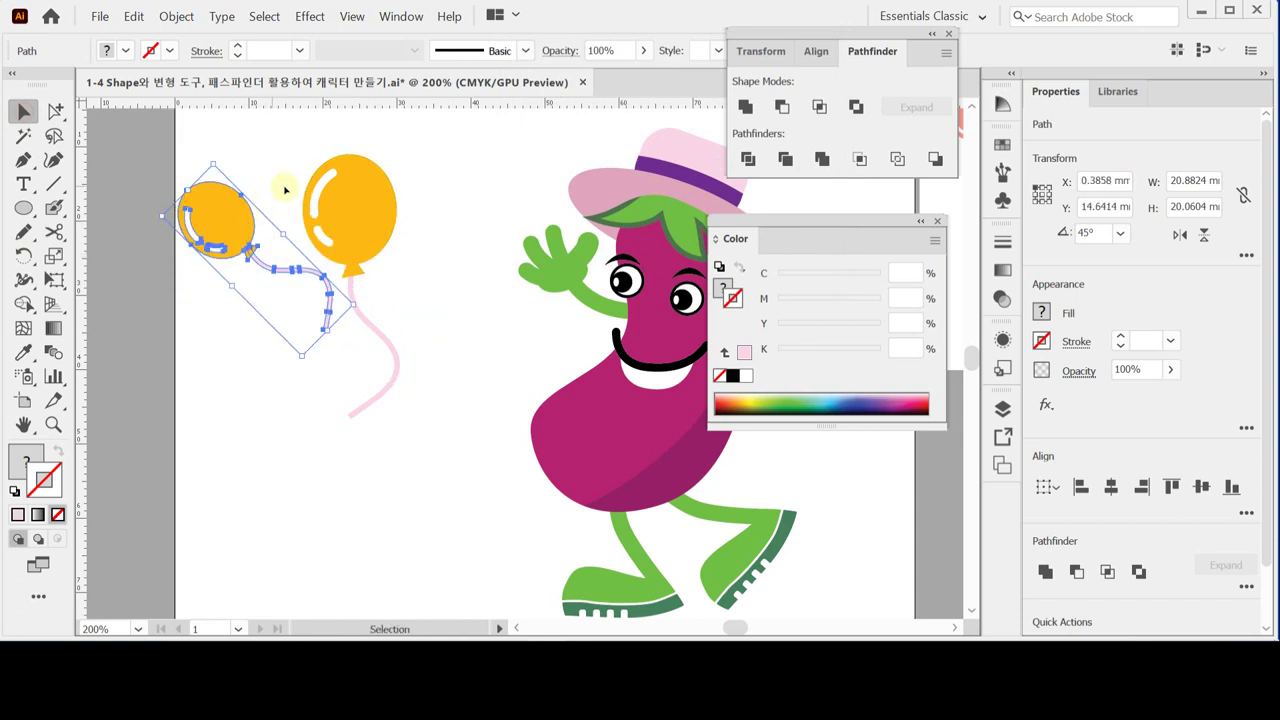
Recolor the smaller balloon and its knot with a fill of M 50 and Y 30.
{"action": "left_click", "coordinate": [286, 163]}
{"action": "left_click", "coordinate": [220, 215]}
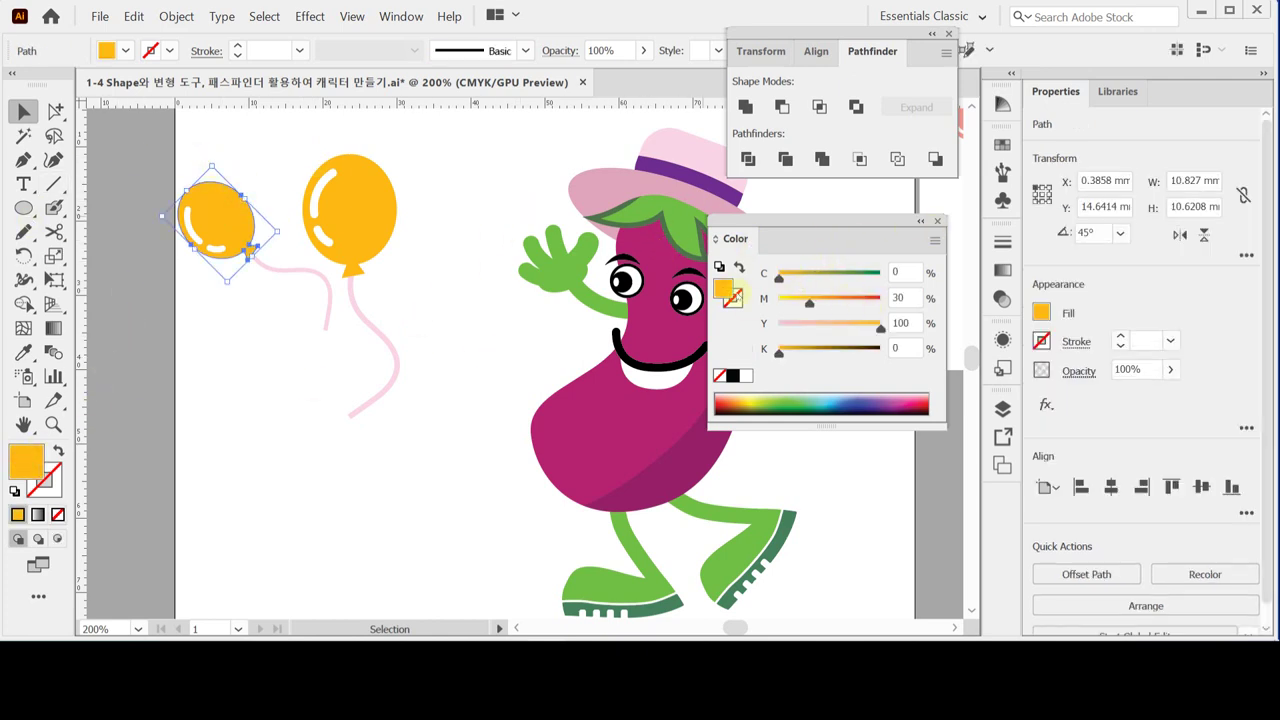
{"action": "left_click", "coordinate": [902, 298]}
{"action": "type", "text": "50"}
{"action": "left_click", "coordinate": [905, 323]}
{"action": "type", "text": "30"}
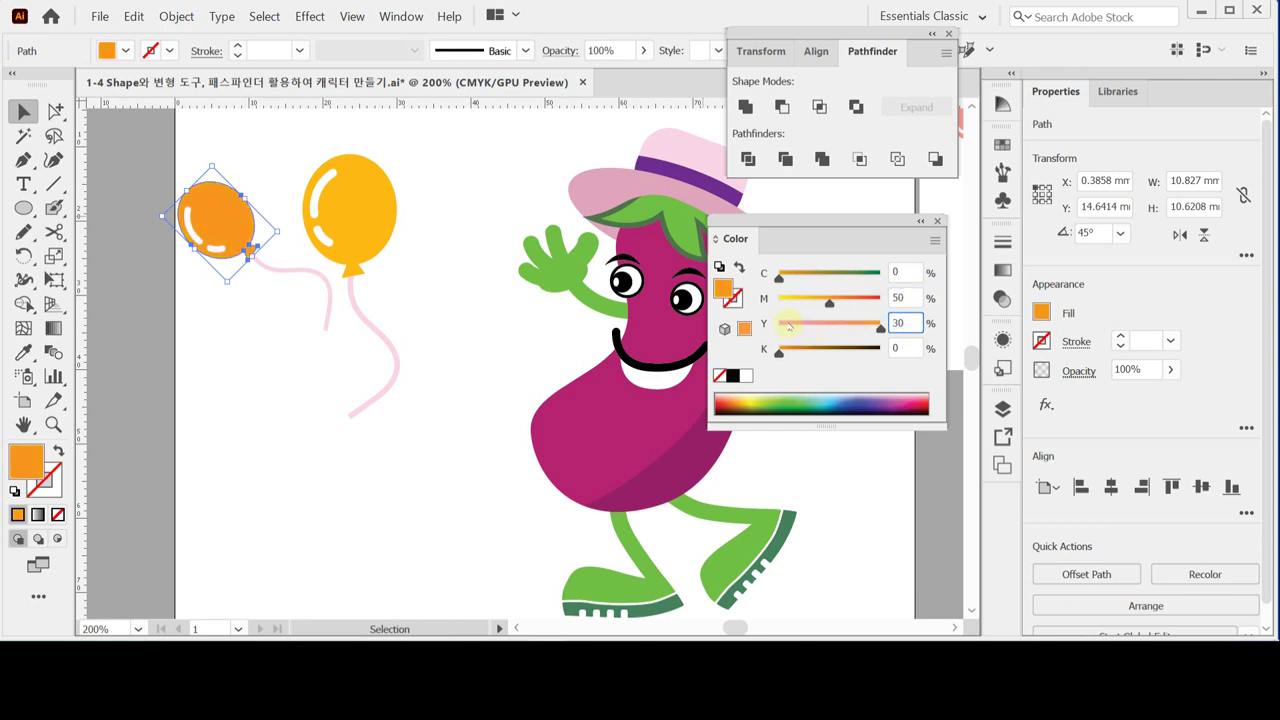
{"action": "key", "text": "Return"}
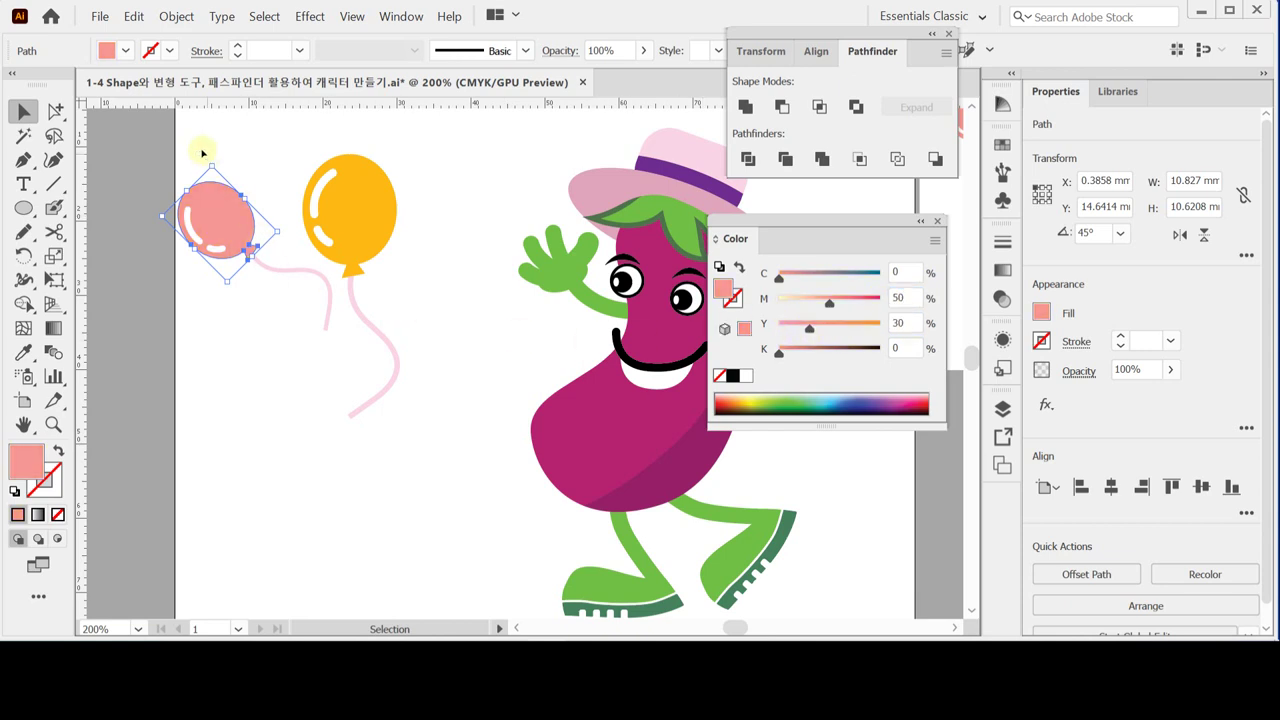
Move both balloons with their strings up and to the right, closer to the character, and shift the Color panel off the figure.
{"action": "left_click", "coordinate": [168, 120]}
{"action": "left_click_drag", "start_coordinate": [197, 149], "coordinate": [410, 420]}
{"action": "left_click_drag", "start_coordinate": [342, 247], "coordinate": [398, 204]}
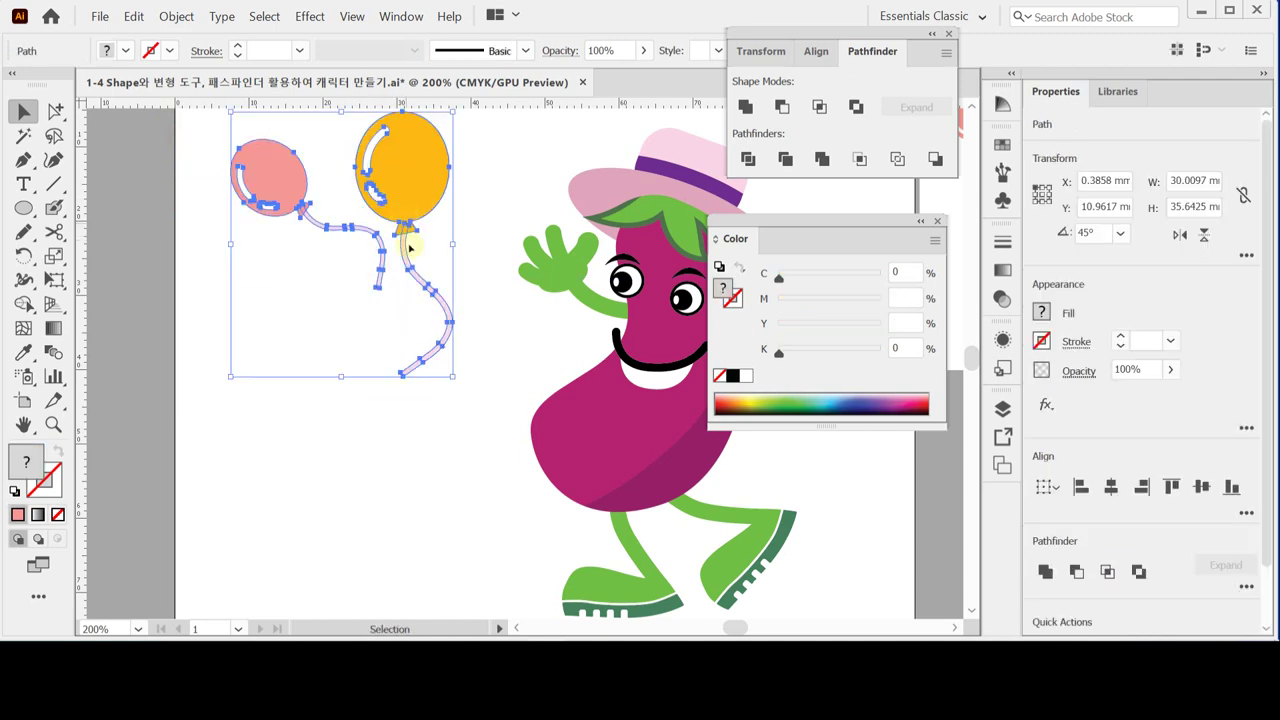
{"action": "left_click", "coordinate": [376, 423]}
{"action": "left_click_drag", "start_coordinate": [829, 224], "coordinate": [911, 213]}
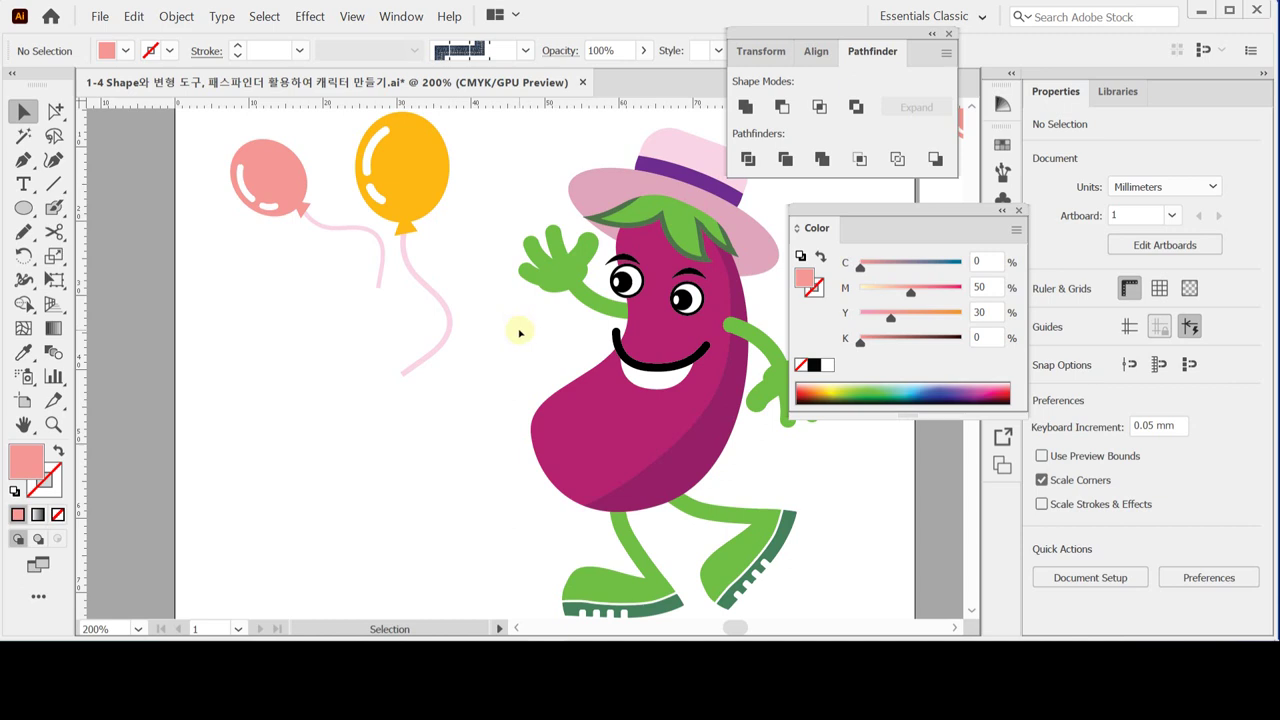
{"action": "left_click", "coordinate": [557, 250]}
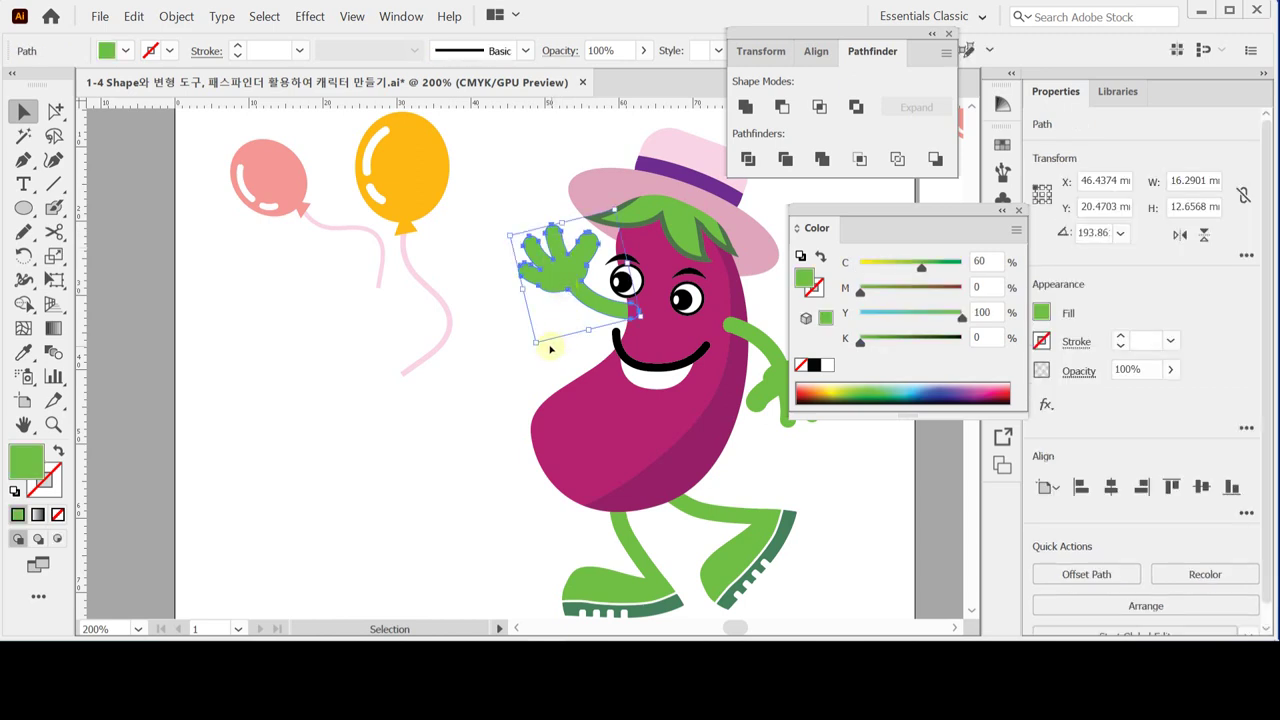
{"action": "left_click", "coordinate": [506, 356]}
{"action": "left_click", "coordinate": [176, 16]}
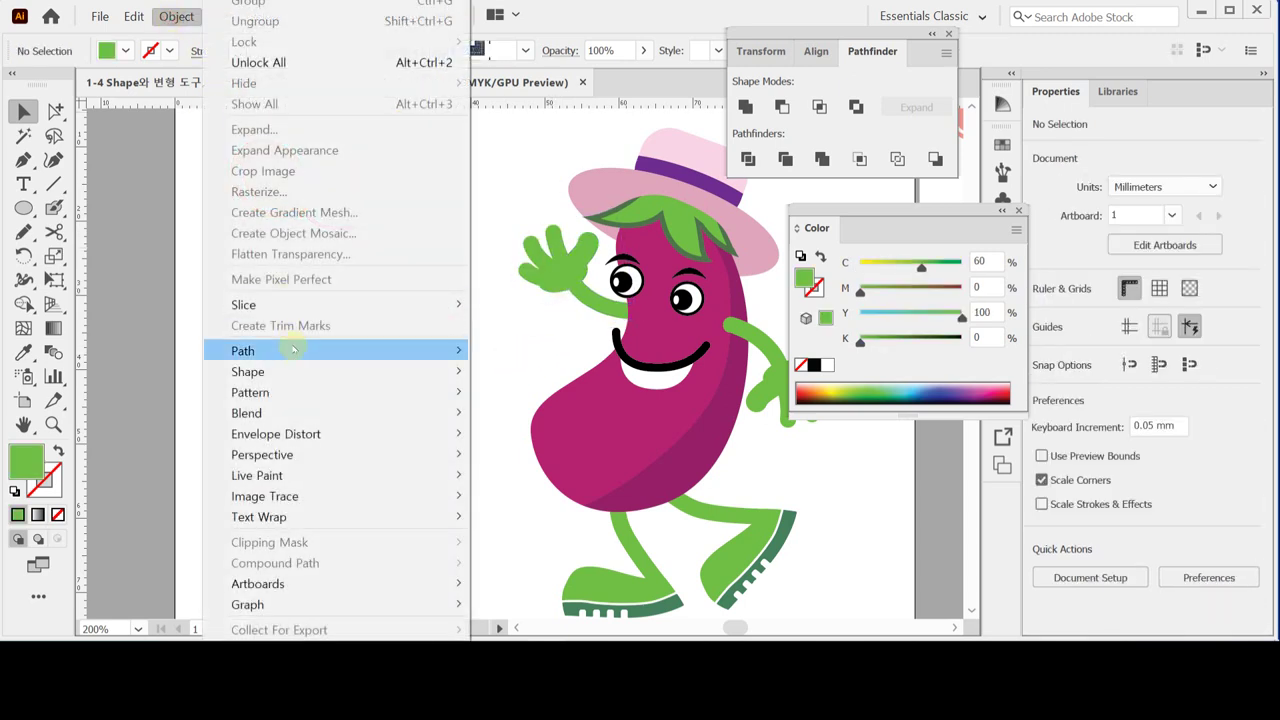
{"action": "mouse_move", "coordinate": [297, 355]}
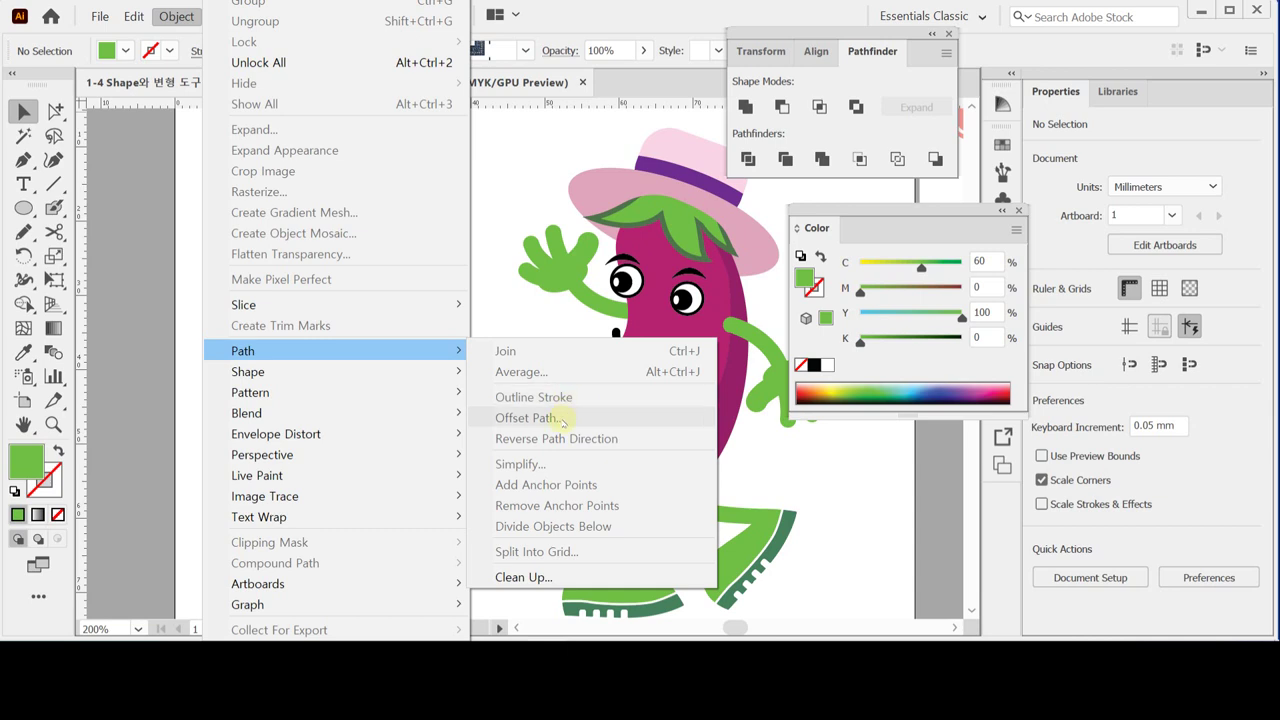
{"action": "left_click", "coordinate": [514, 309]}
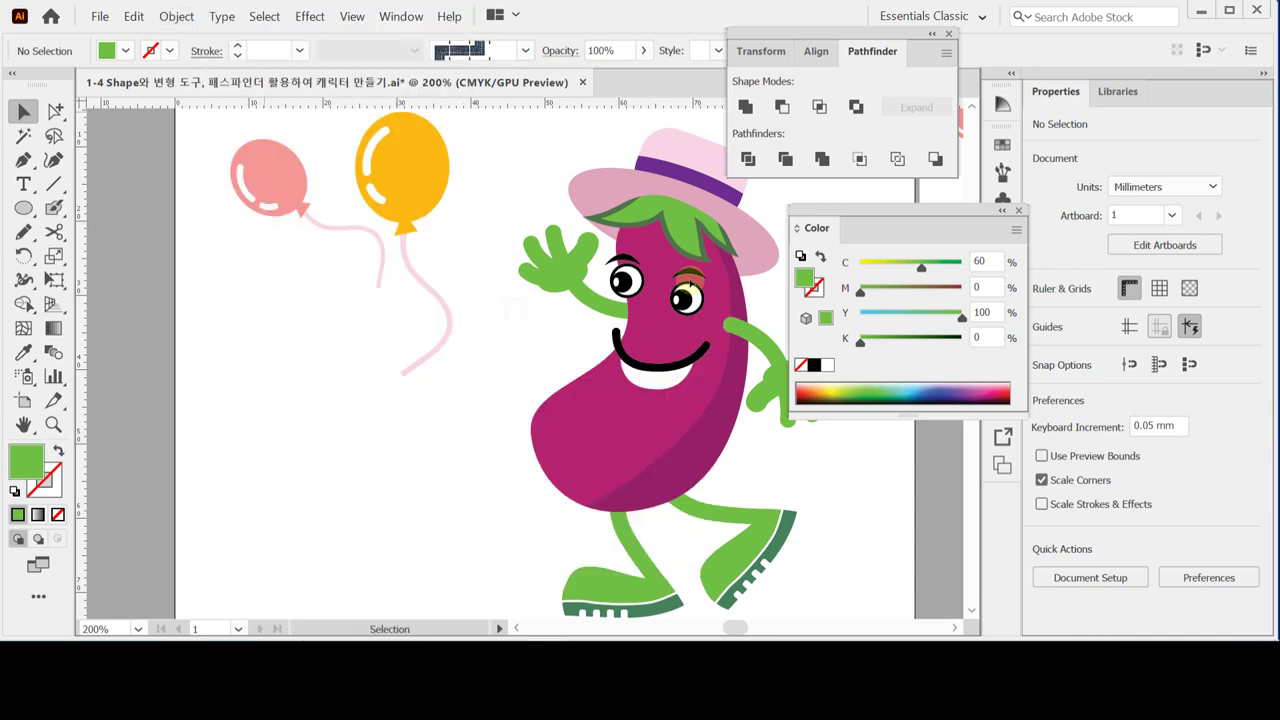
{"action": "left_click", "coordinate": [646, 209]}
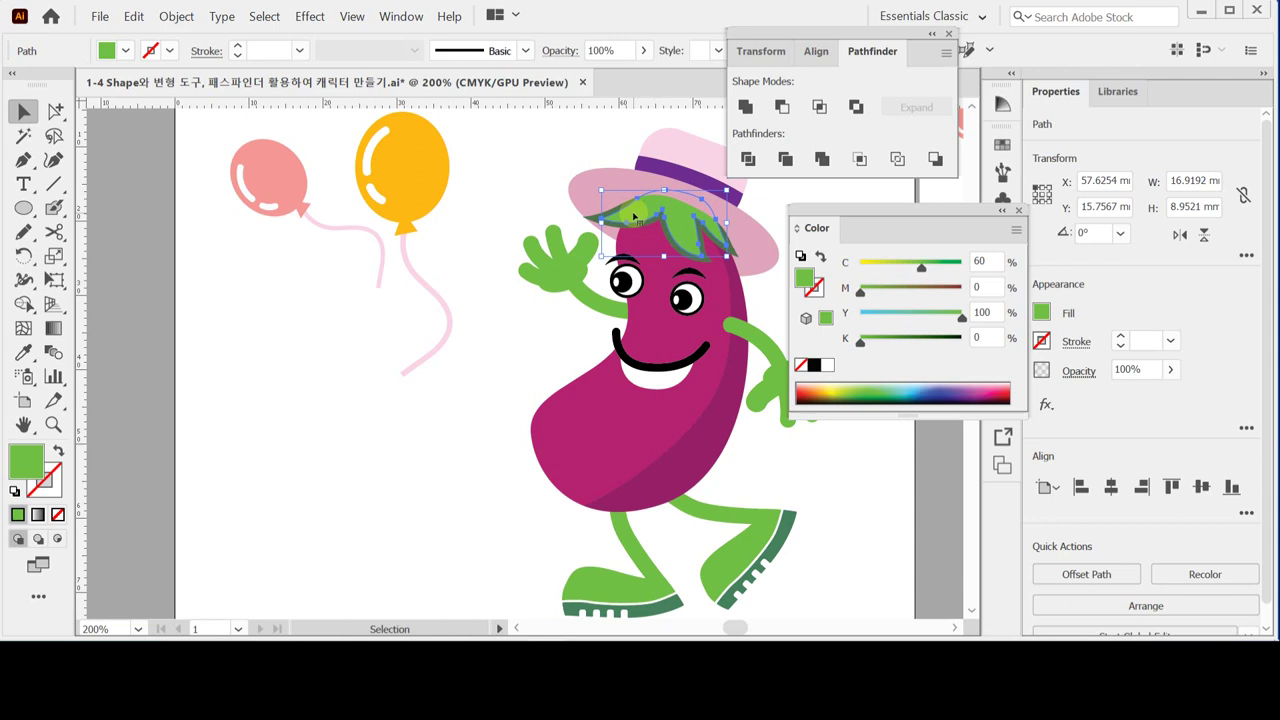
{"action": "left_click", "coordinate": [514, 204]}
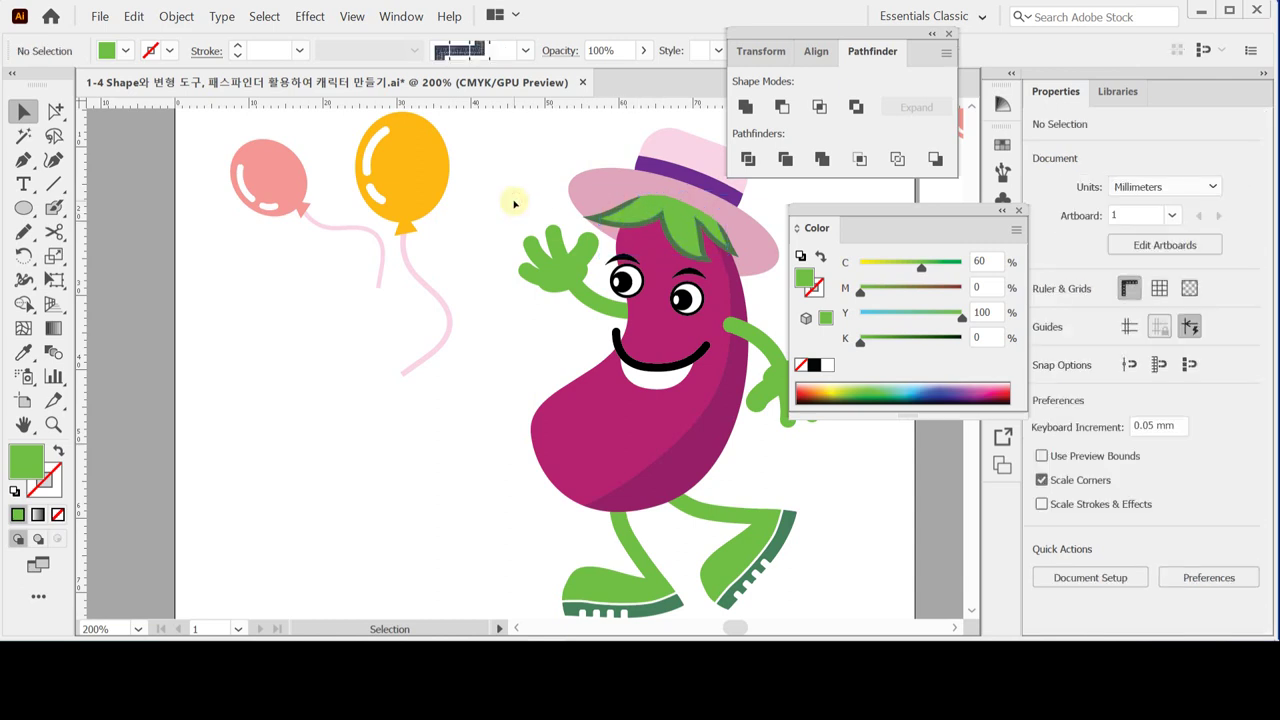